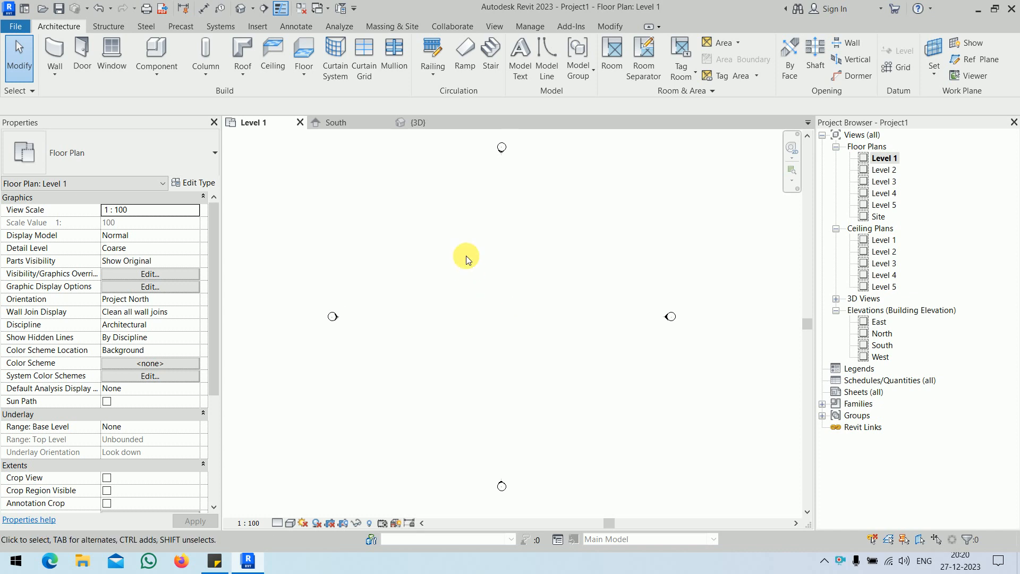
Step: Start a new stair in the Level 1 plan using the Assembled Stair 7" x 11" type
{"action": "left_click", "coordinate": [491, 53]}
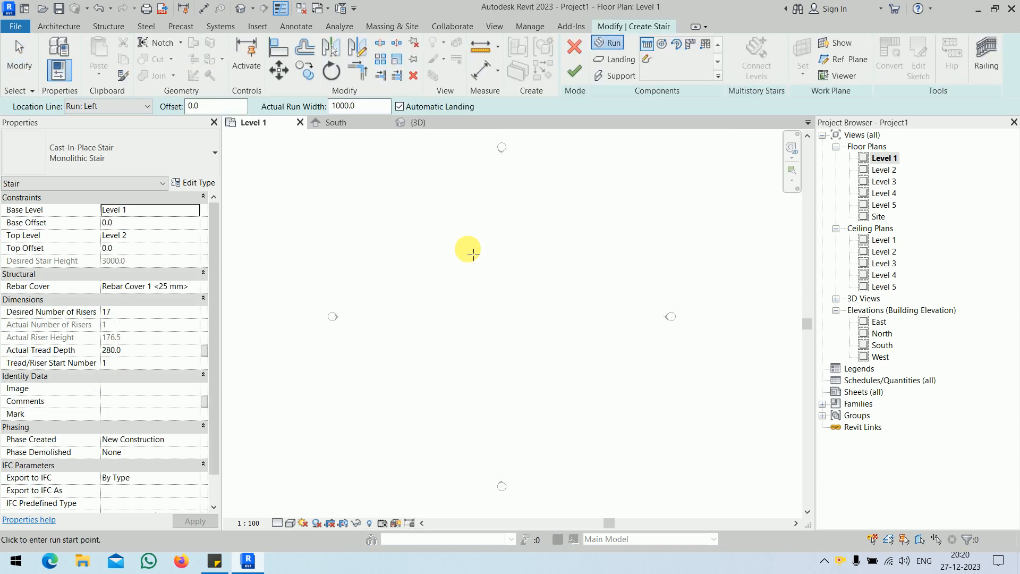
{"action": "left_click", "coordinate": [144, 159]}
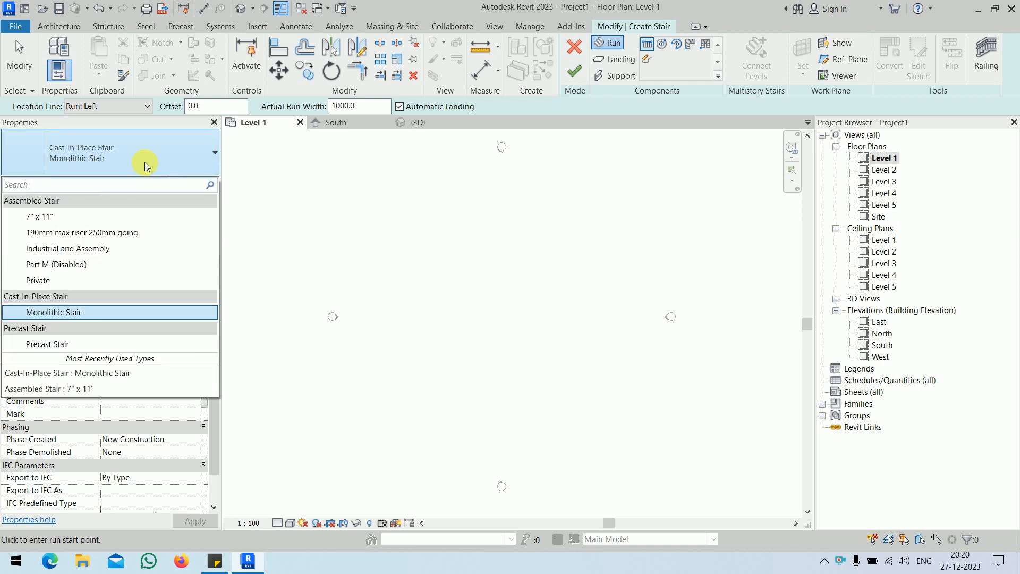
{"action": "left_click", "coordinate": [112, 219]}
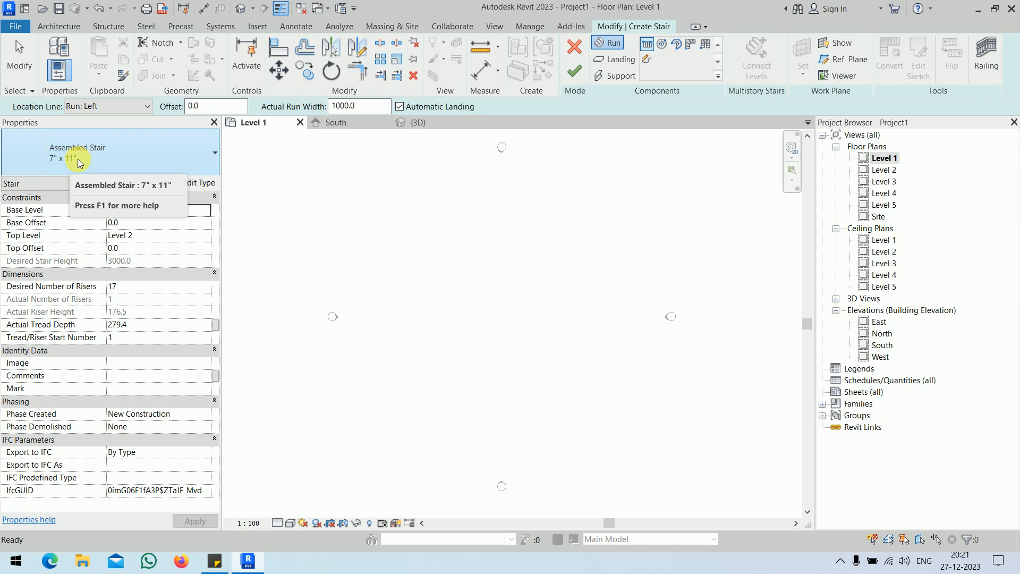
Step: Set the minimum run width of the 7" x 11" assembled stair type to 3'3"
{"action": "left_click", "coordinate": [192, 183]}
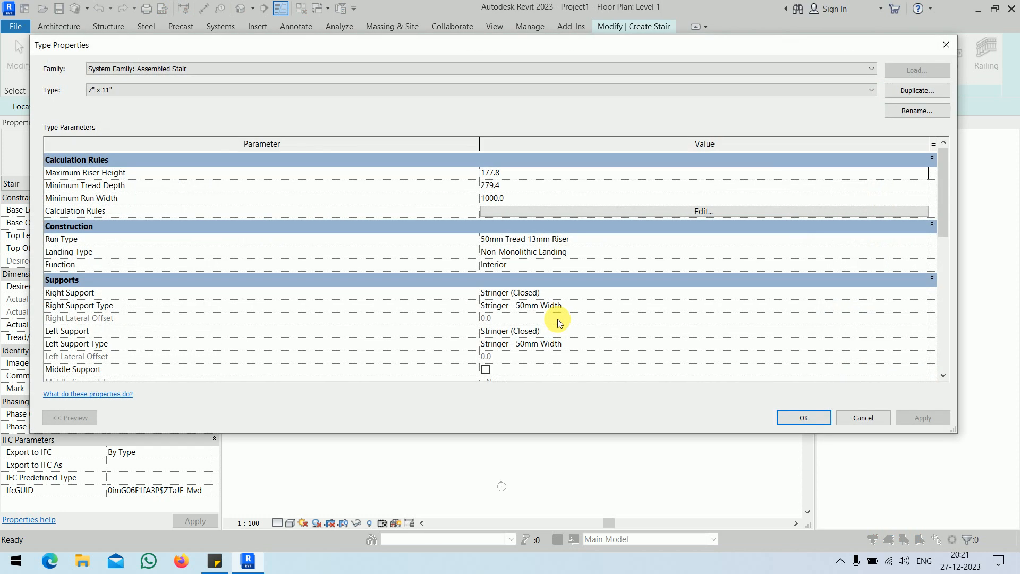
{"action": "left_click", "coordinate": [550, 198]}
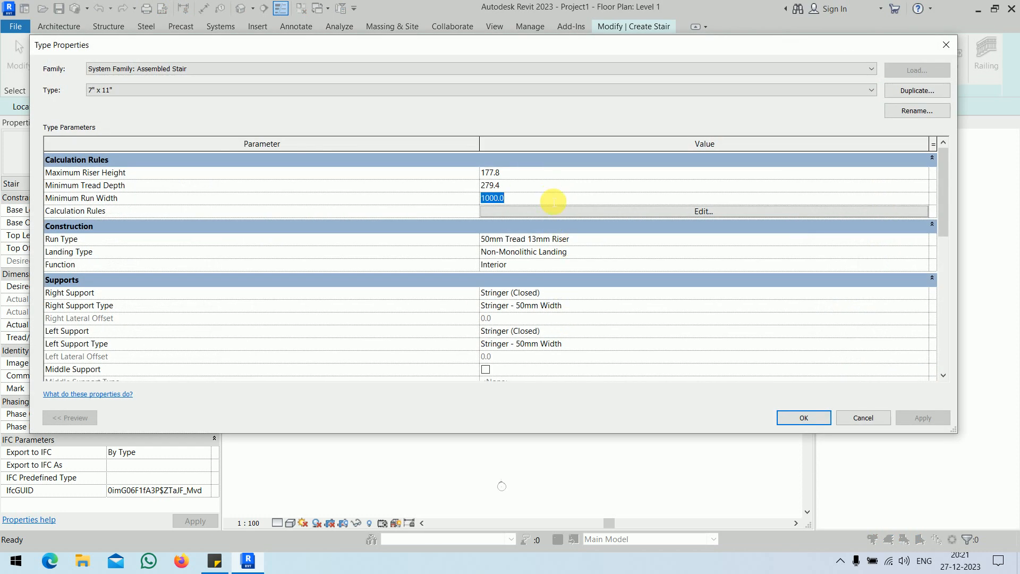
{"action": "type", "text": "3'"}
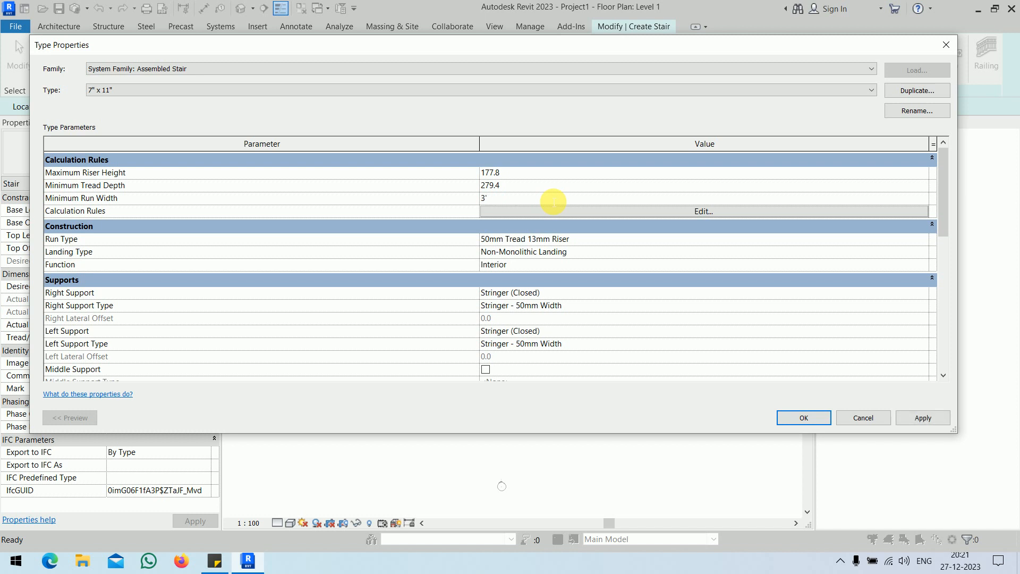
{"action": "type", "text": "3\""}
{"action": "key", "text": "Return"}
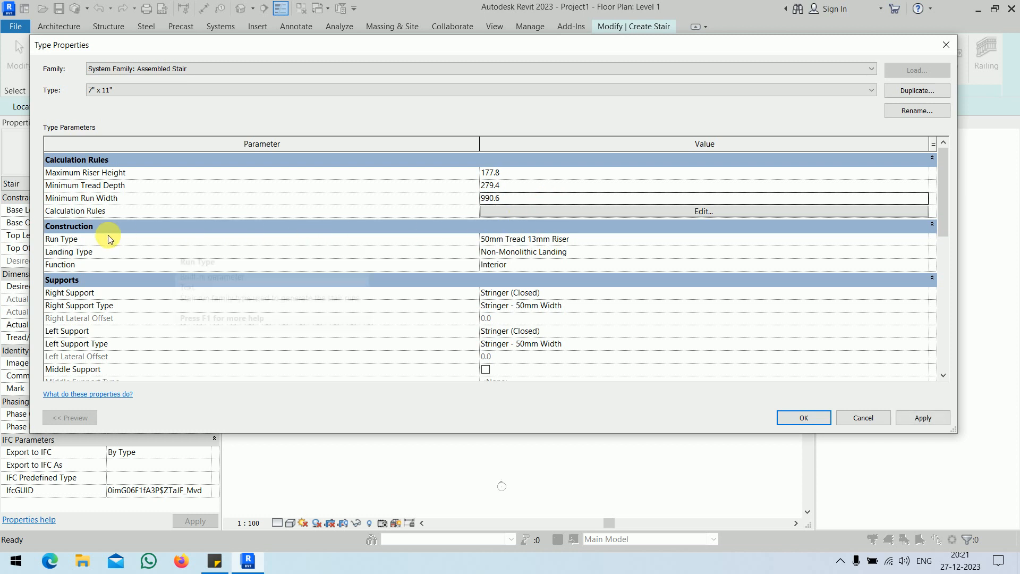
Step: Open the properties of the 50mm Tread 13mm Riser run type and assign Concrete, Cast In Situ as its tread material
{"action": "left_click", "coordinate": [606, 242]}
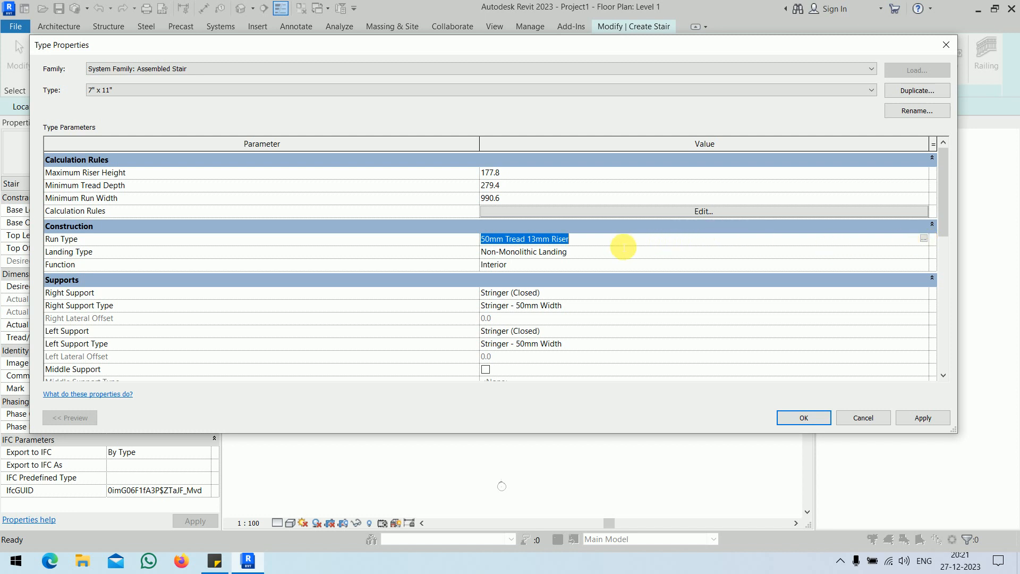
{"action": "left_click", "coordinate": [923, 240]}
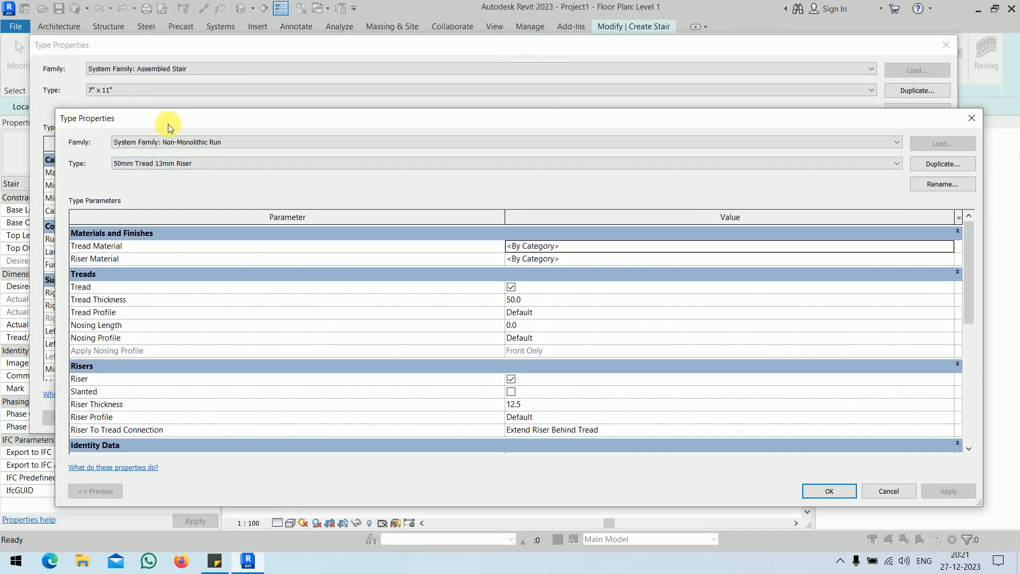
{"action": "left_click_drag", "start_coordinate": [248, 124], "coordinate": [254, 31]}
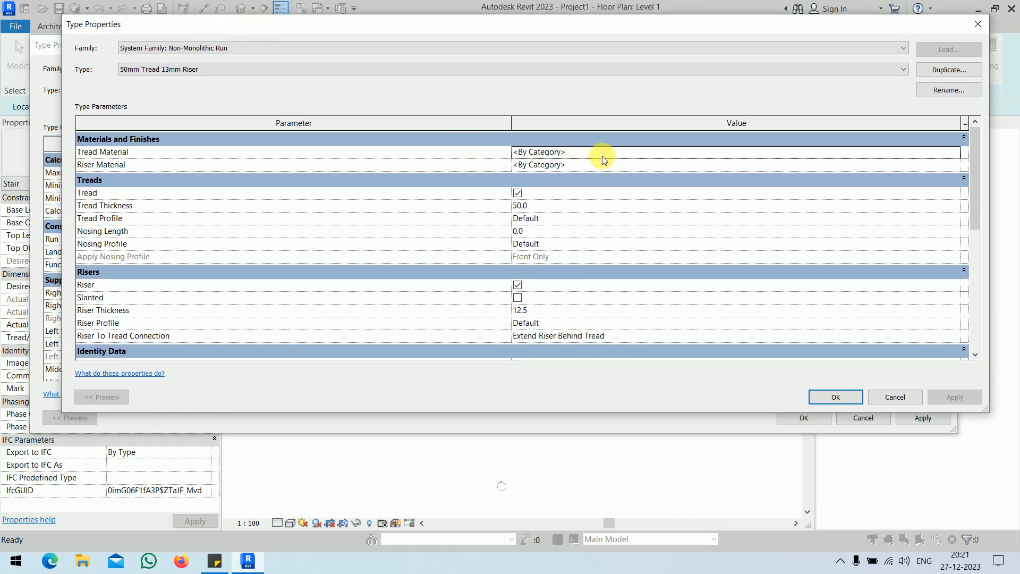
{"action": "left_click", "coordinate": [954, 152]}
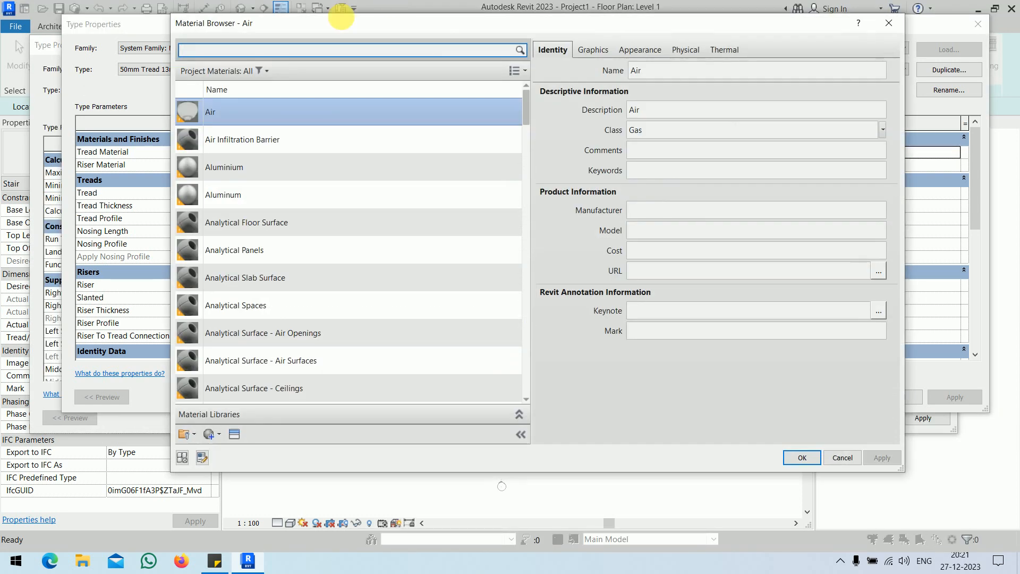
{"action": "scroll", "coordinate": [346, 243], "scroll_direction": "down", "scroll_amount": 15}
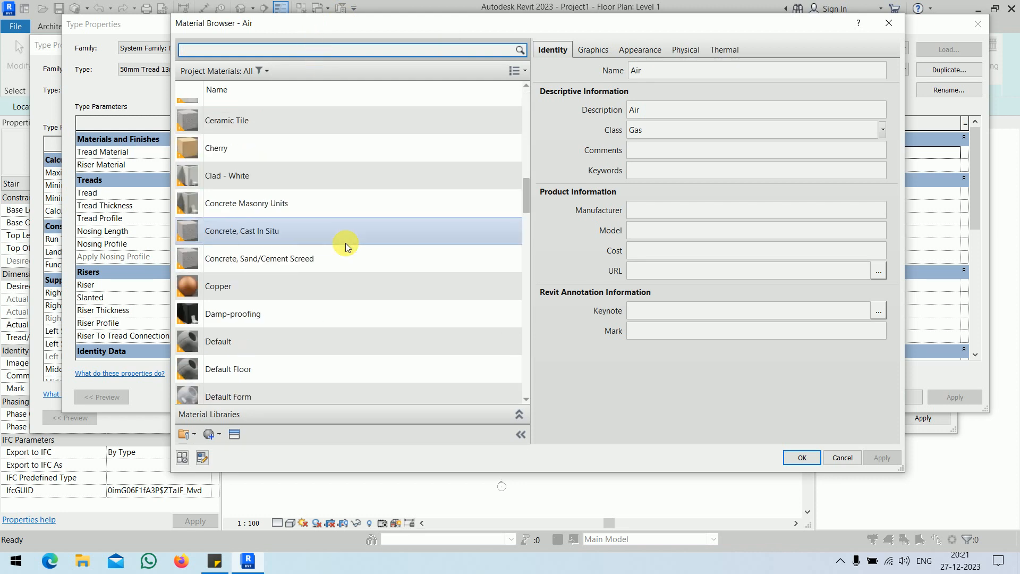
{"action": "scroll", "coordinate": [346, 244], "scroll_direction": "down", "scroll_amount": 5}
{"action": "scroll", "coordinate": [345, 244], "scroll_direction": "up", "scroll_amount": 15}
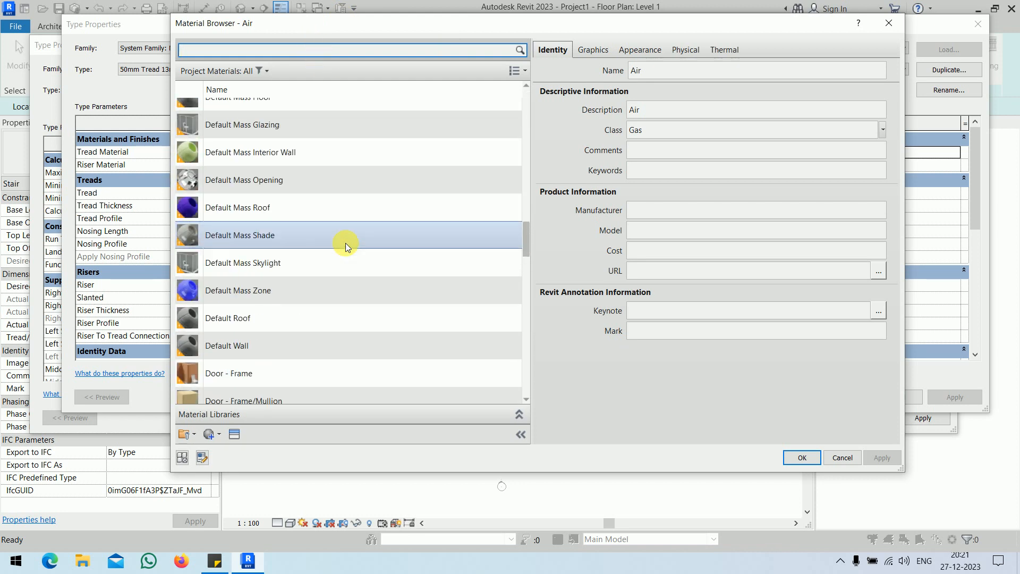
{"action": "scroll", "coordinate": [345, 243], "scroll_direction": "up", "scroll_amount": 2}
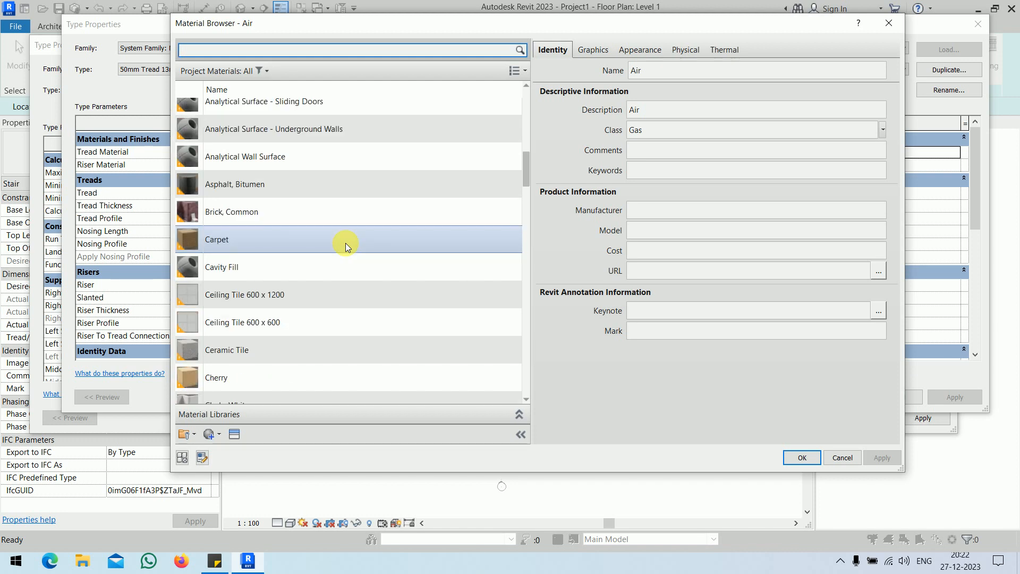
{"action": "left_click", "coordinate": [275, 53]}
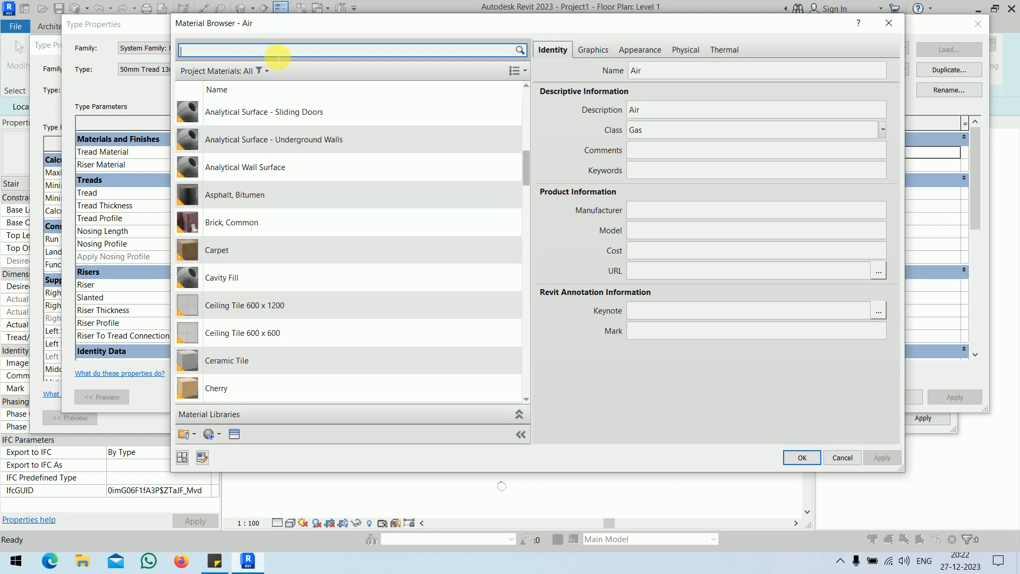
{"action": "type", "text": "concr"}
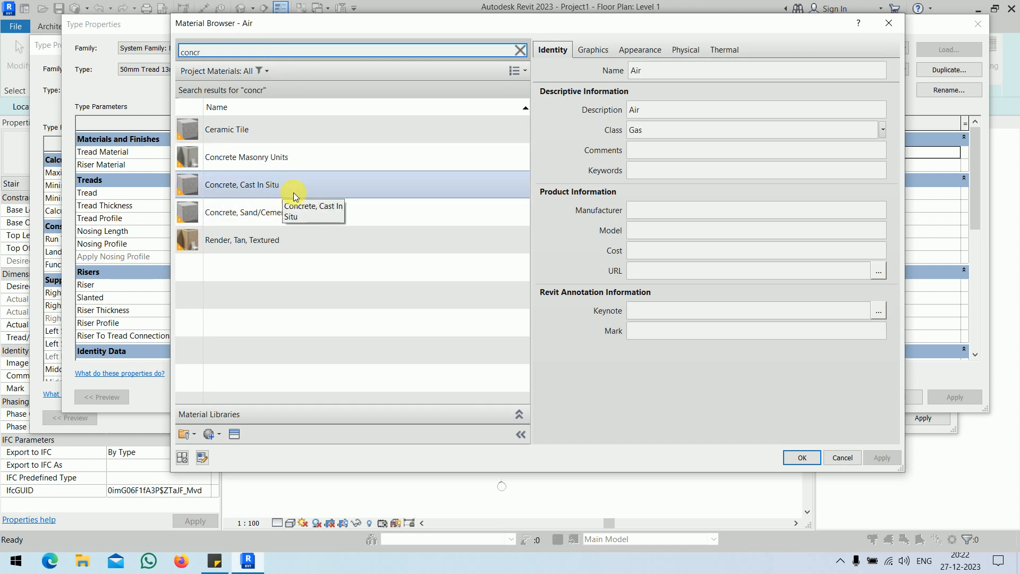
{"action": "double_click", "coordinate": [251, 185]}
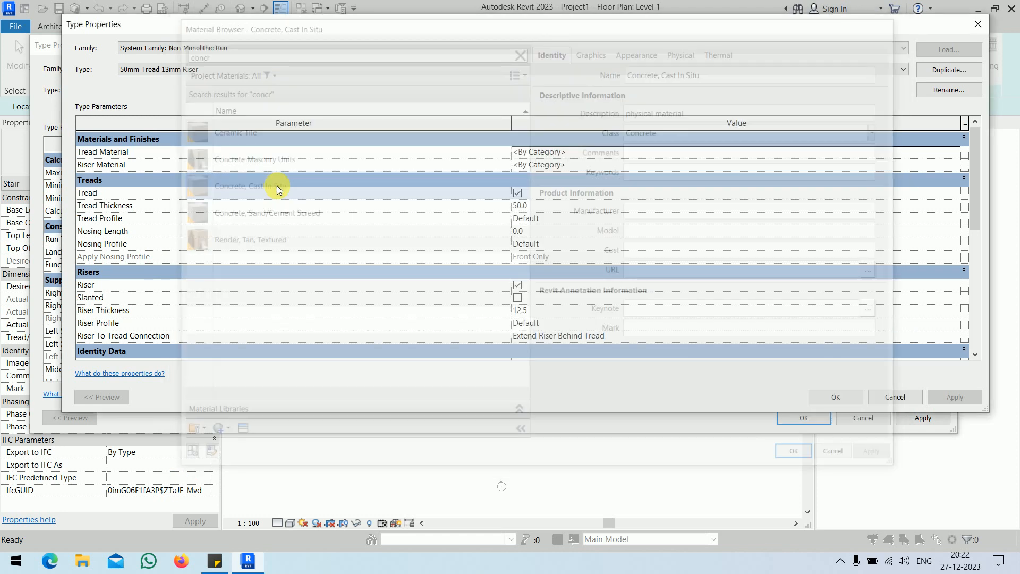
Step: Assign Concrete, Cast In Situ as the run type's riser material
{"action": "left_click", "coordinate": [942, 165]}
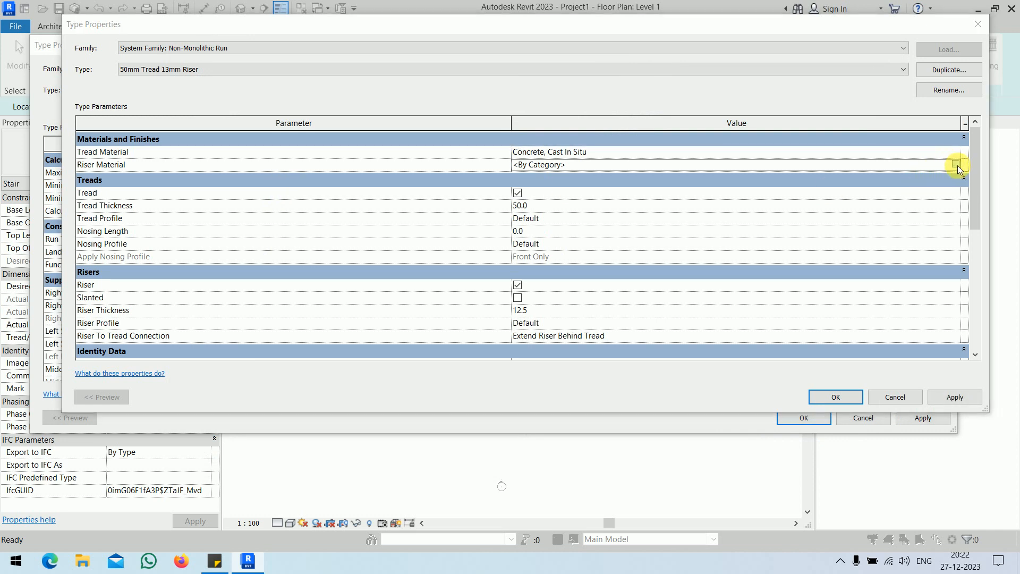
{"action": "left_click", "coordinate": [956, 164]}
{"action": "double_click", "coordinate": [289, 256]}
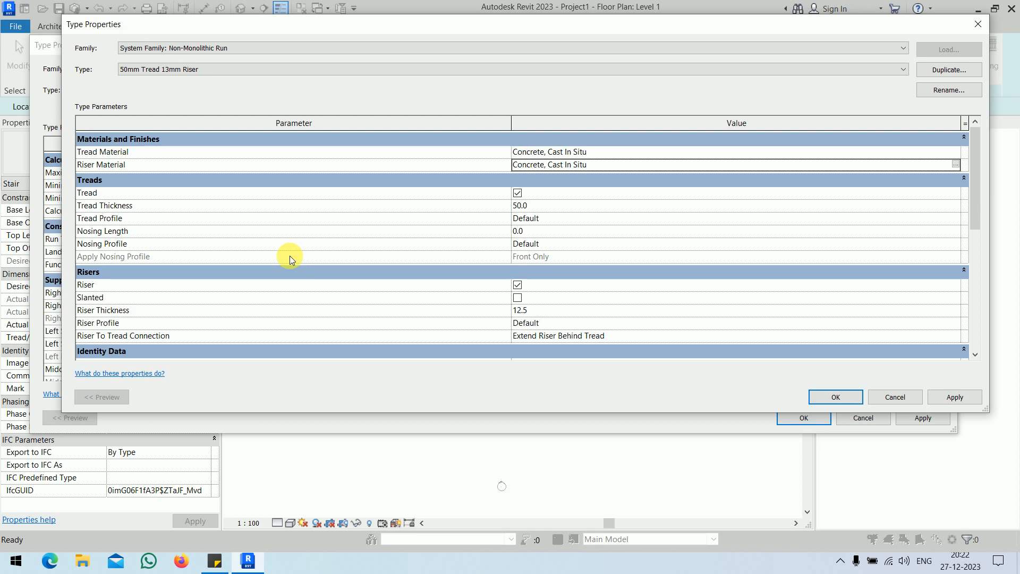
Step: Set both the tread thickness and the riser thickness of the run type to 75 mm and accept all type changes
{"action": "left_click", "coordinate": [602, 206]}
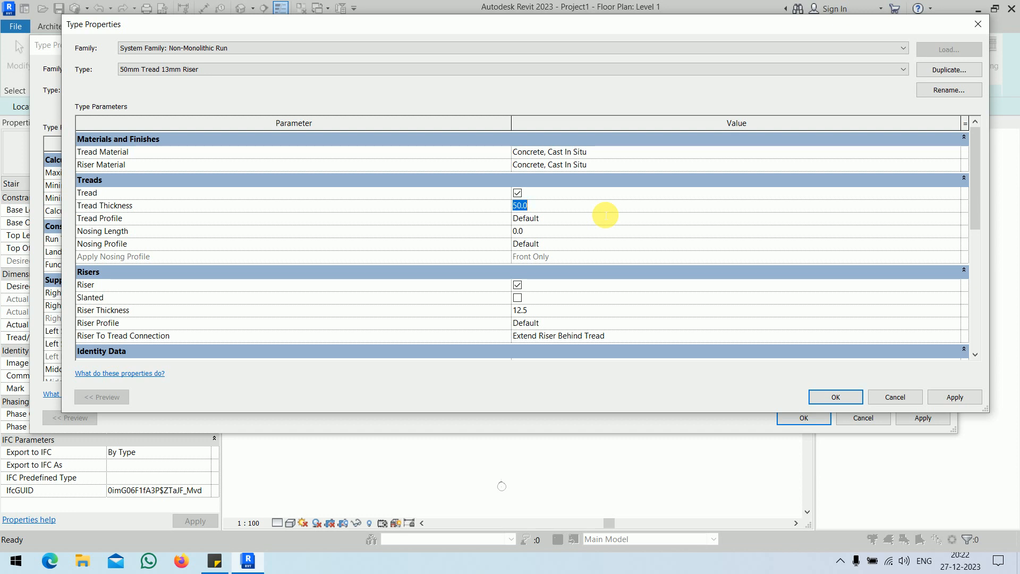
{"action": "type", "text": "75"}
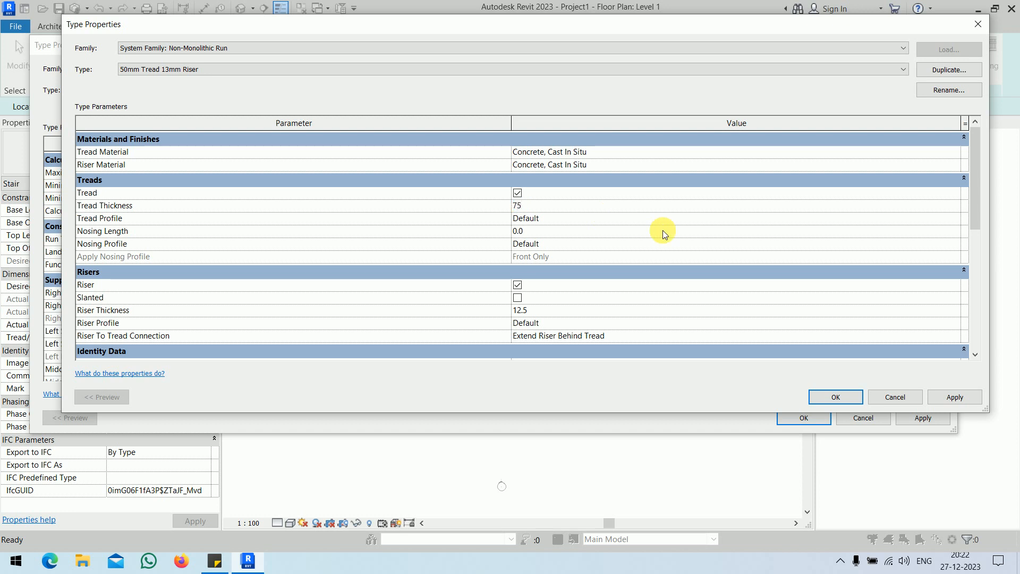
{"action": "key", "text": "Return"}
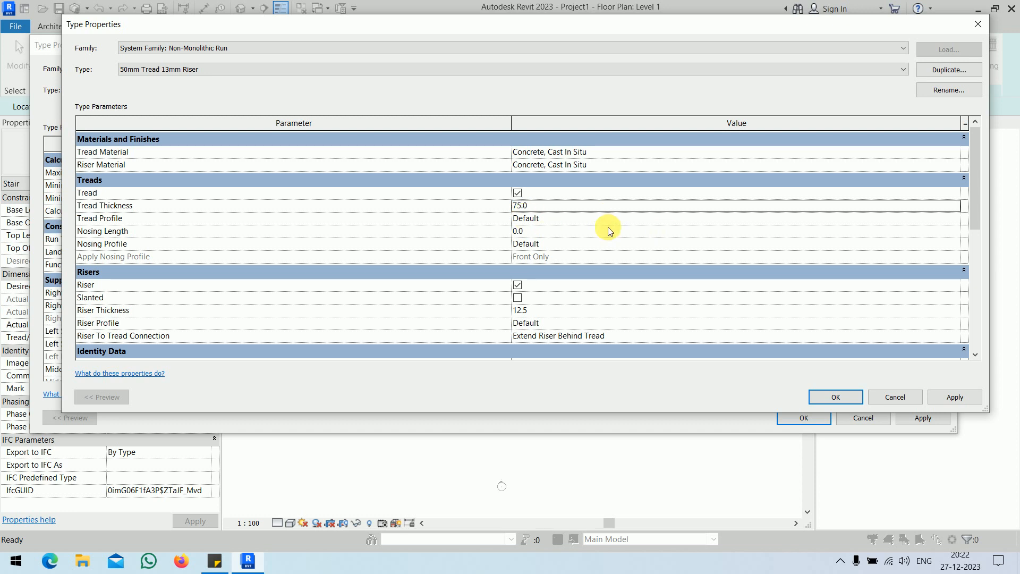
{"action": "left_click", "coordinate": [560, 313]}
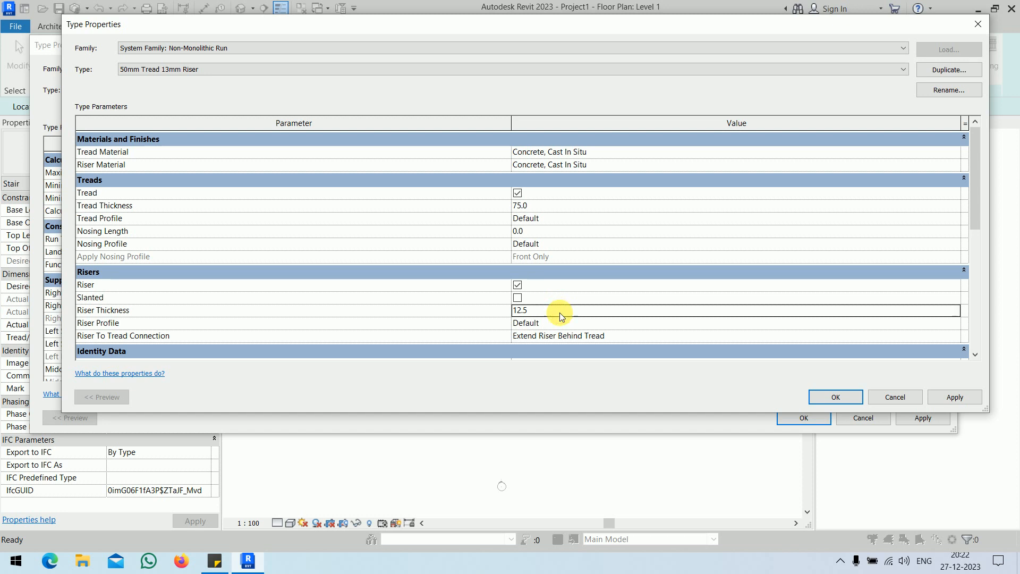
{"action": "type", "text": "75"}
{"action": "key", "text": "Return"}
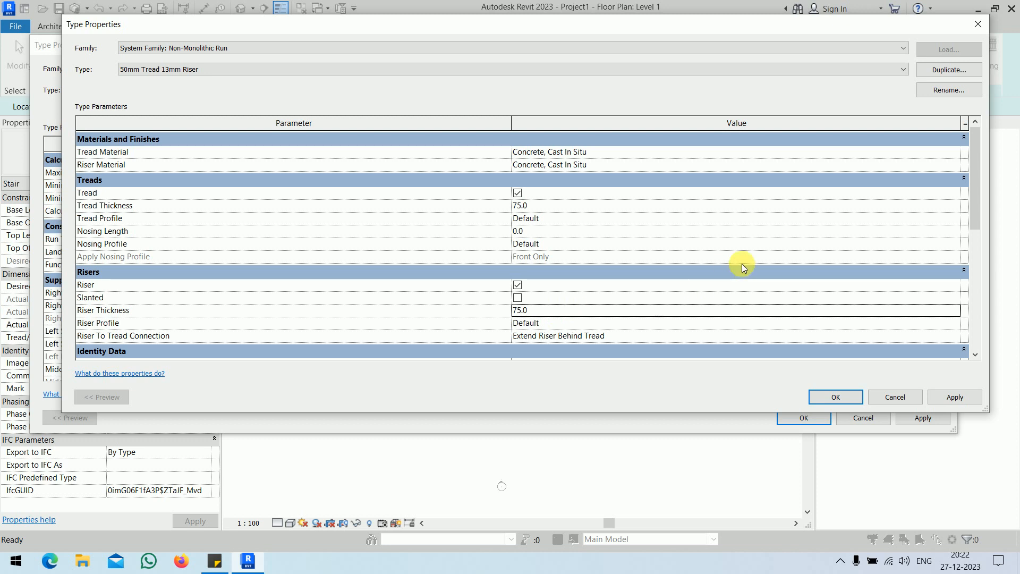
{"action": "left_click", "coordinate": [848, 396]}
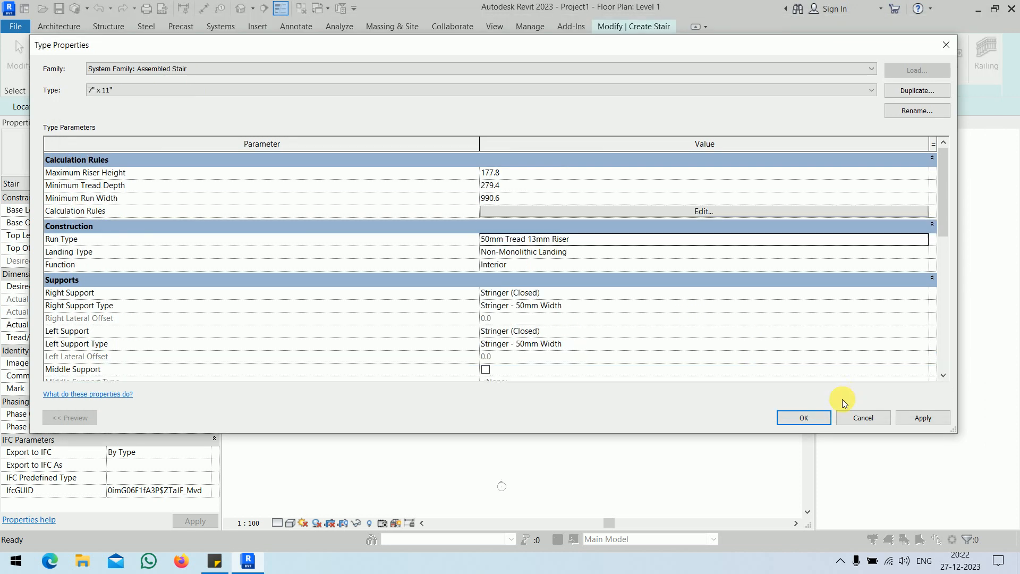
{"action": "left_click", "coordinate": [807, 418]}
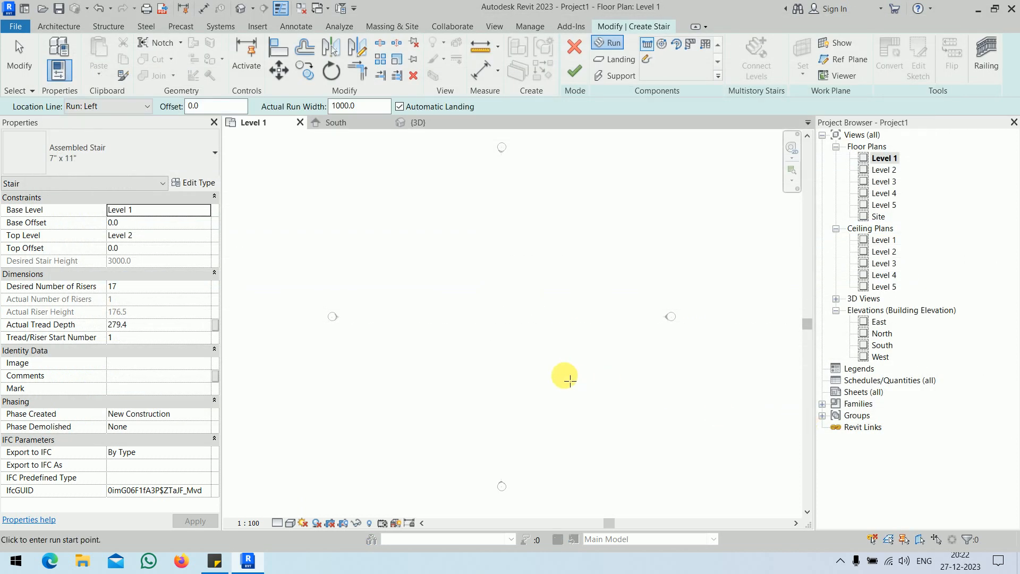
Step: Sketch an L-shaped stair with an upward run about 2794 mm long and a second run of six risers turning left, and finish it
{"action": "left_click", "coordinate": [515, 378]}
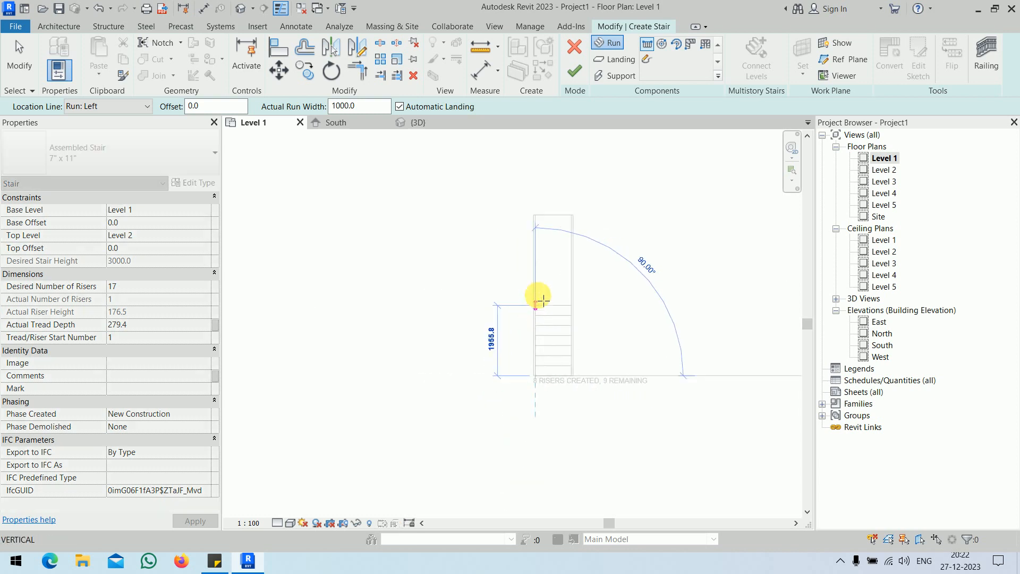
{"action": "left_click", "coordinate": [546, 277]}
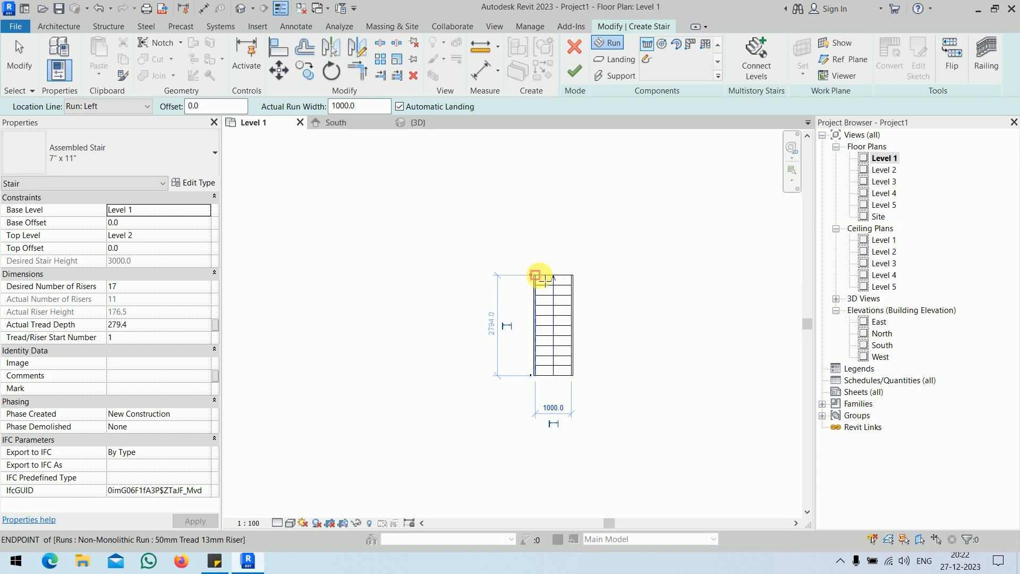
{"action": "left_click", "coordinate": [473, 274]}
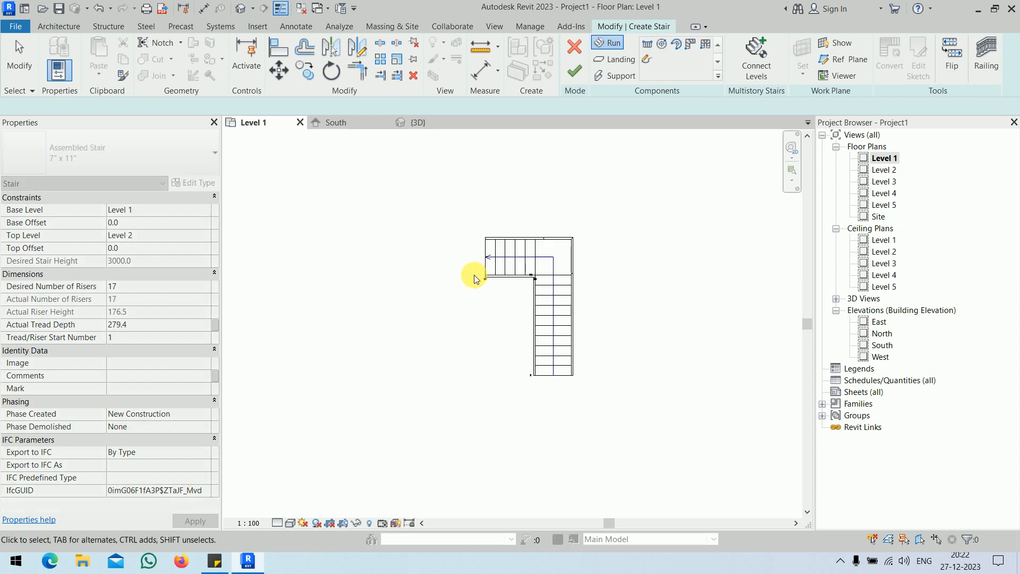
{"action": "left_click", "coordinate": [574, 76]}
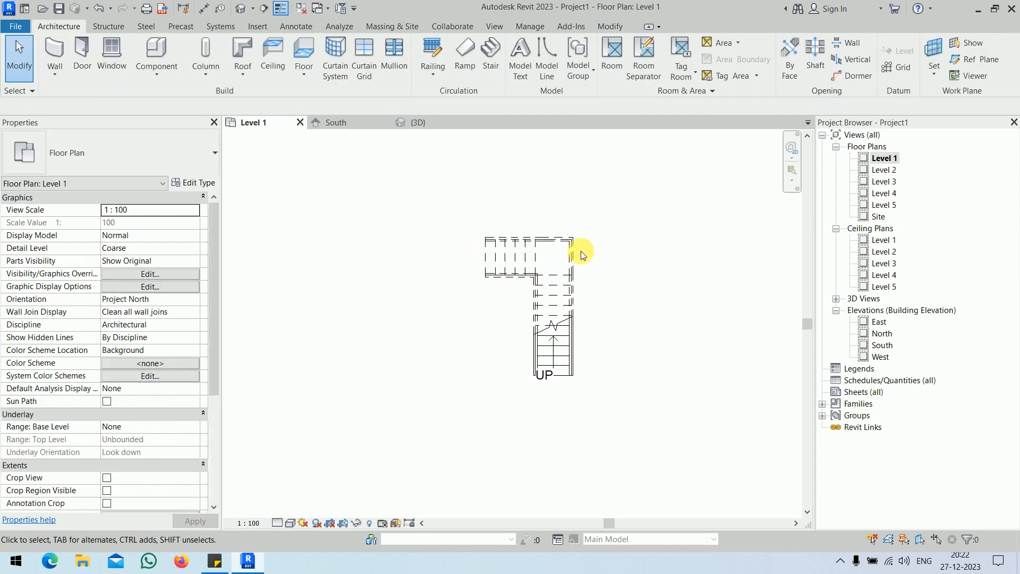
Step: Delete both 1100mm railings from the stair in the 3D view
{"action": "left_click", "coordinate": [420, 123]}
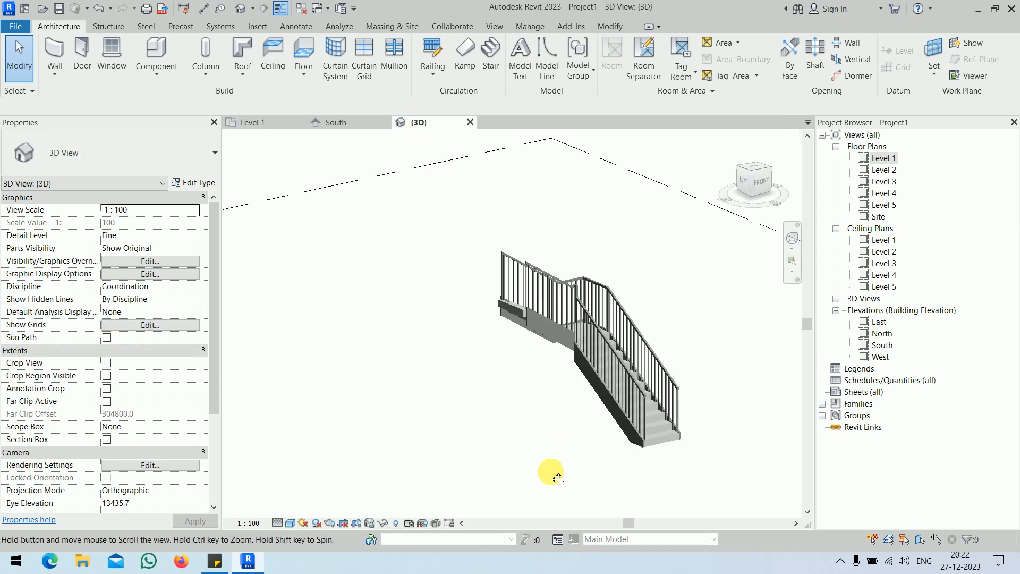
{"action": "scroll", "coordinate": [491, 417], "scroll_direction": "up", "scroll_amount": 5}
{"action": "middle_click_drag", "start_coordinate": [510, 407], "coordinate": [464, 442]}
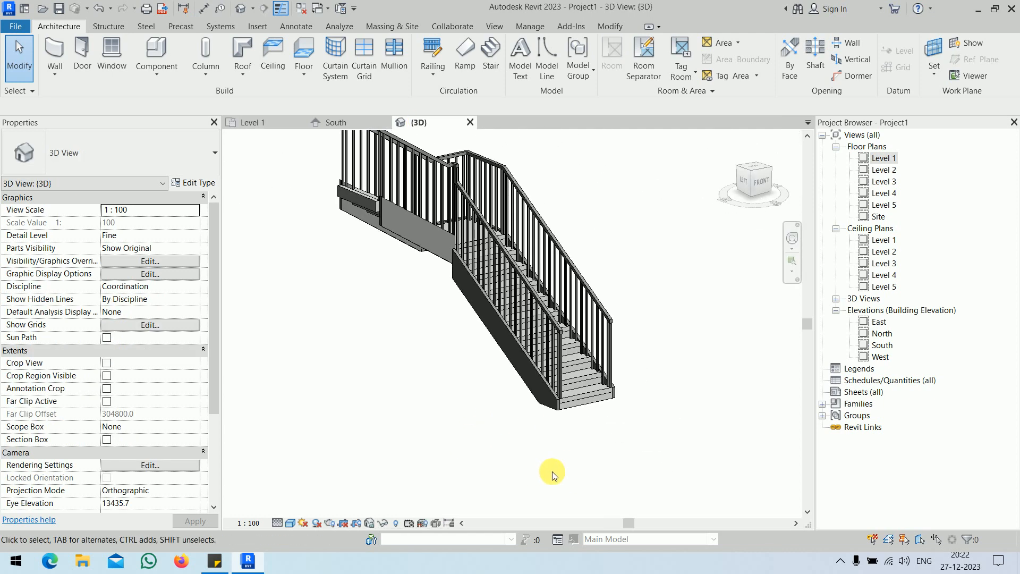
{"action": "scroll", "coordinate": [594, 418], "scroll_direction": "up", "scroll_amount": 5}
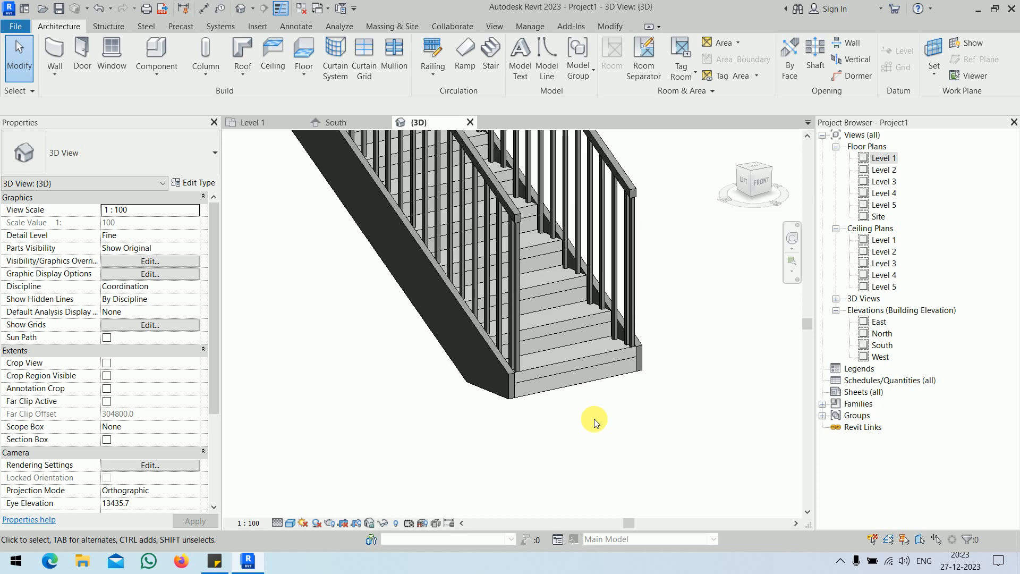
{"action": "left_click", "coordinate": [585, 381]}
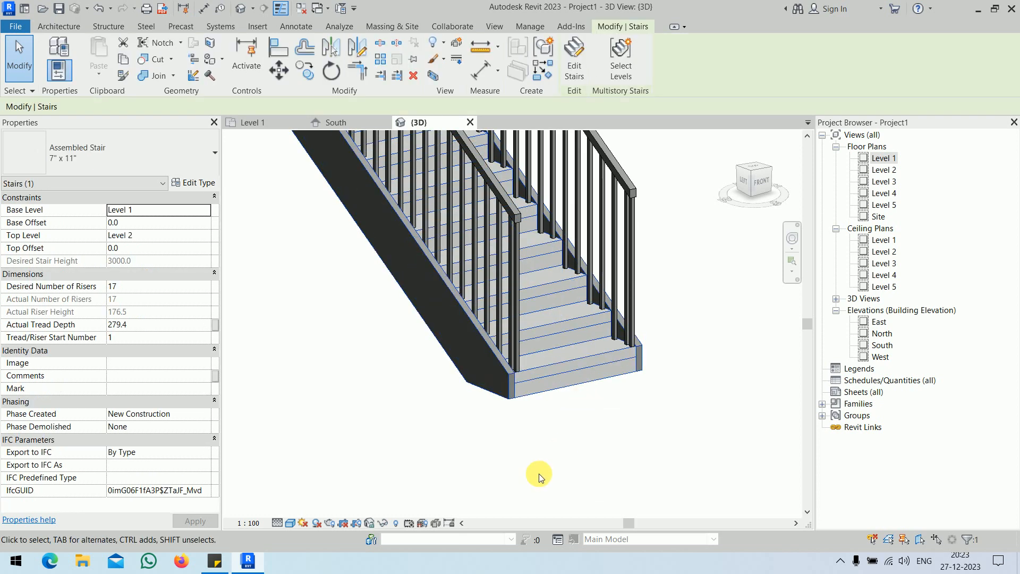
{"action": "left_click", "coordinate": [699, 428]}
{"action": "left_click", "coordinate": [632, 202]}
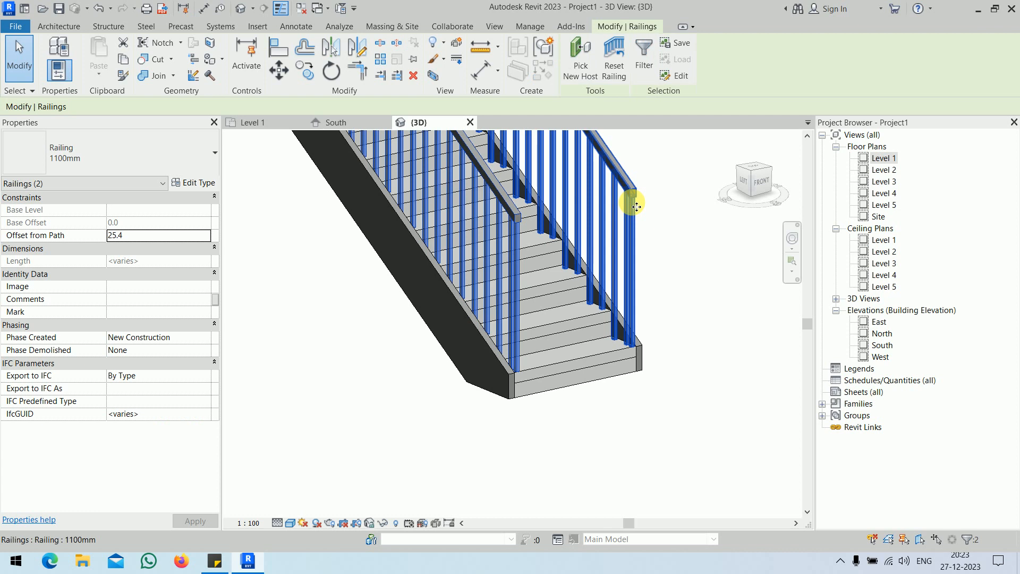
{"action": "key", "text": "Delete"}
Step: Set the right and left supports of the 7" x 11" stair type to None and accept the type changes
{"action": "left_click", "coordinate": [607, 378]}
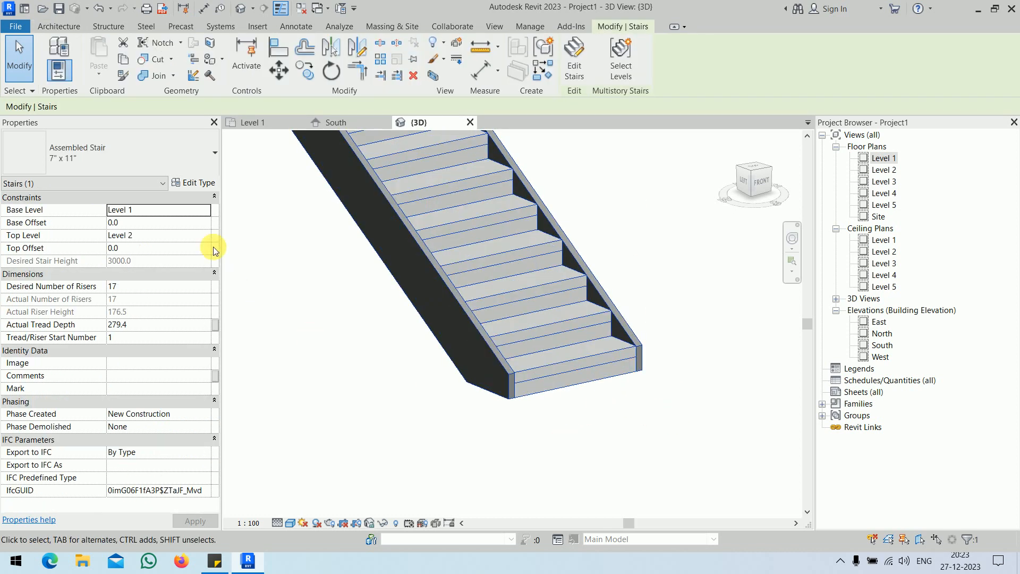
{"action": "left_click", "coordinate": [204, 183]}
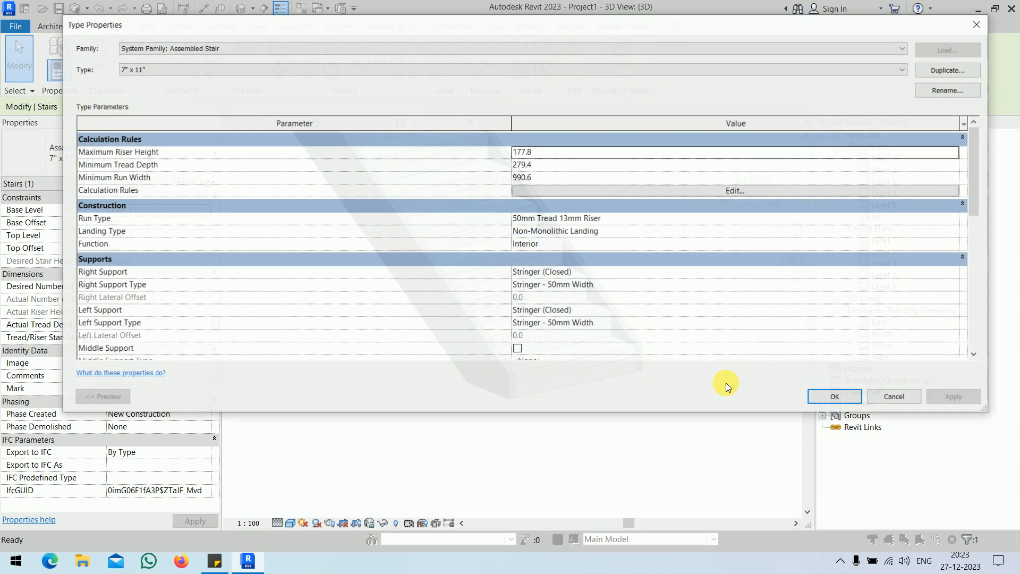
{"action": "left_click", "coordinate": [957, 271]}
{"action": "left_click", "coordinate": [614, 283]}
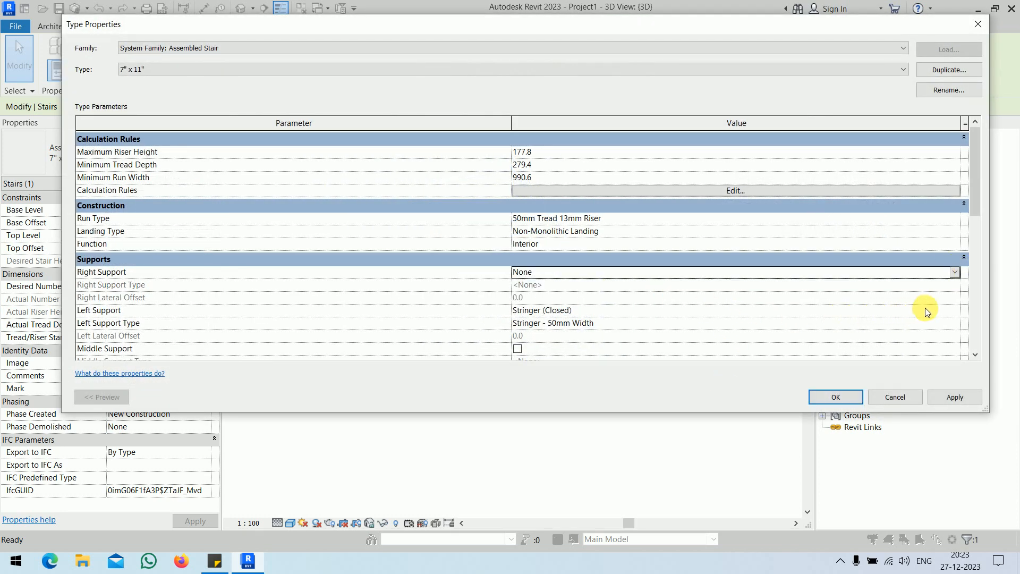
{"action": "left_click", "coordinate": [951, 311]}
{"action": "left_click", "coordinate": [657, 322]}
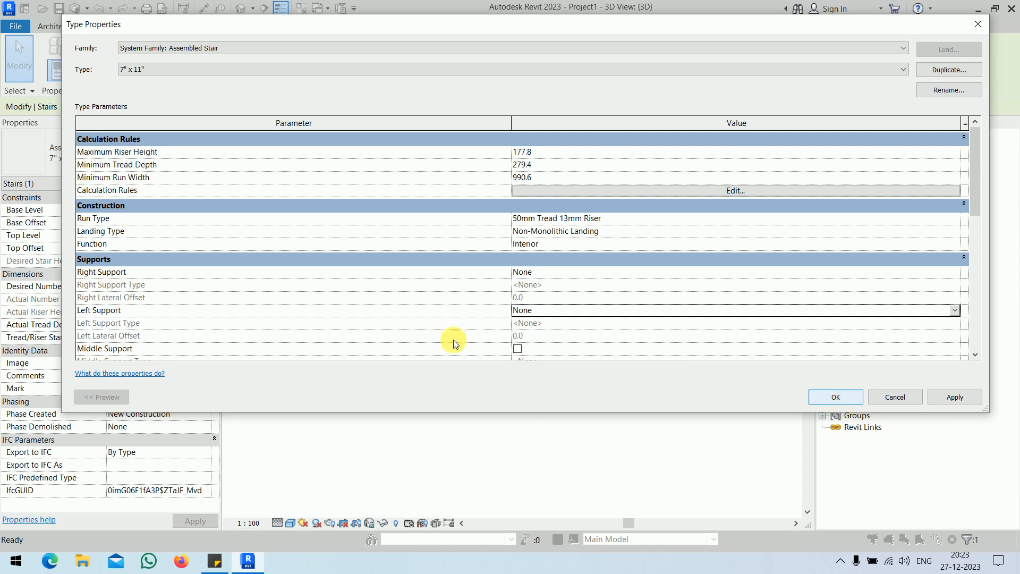
{"action": "left_click", "coordinate": [836, 398]}
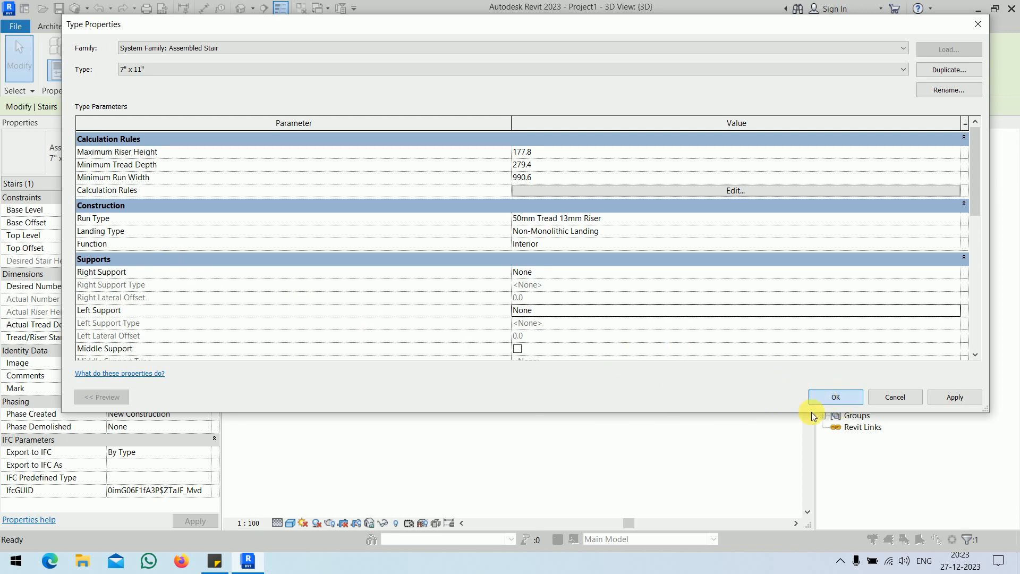
{"action": "left_click", "coordinate": [835, 397]}
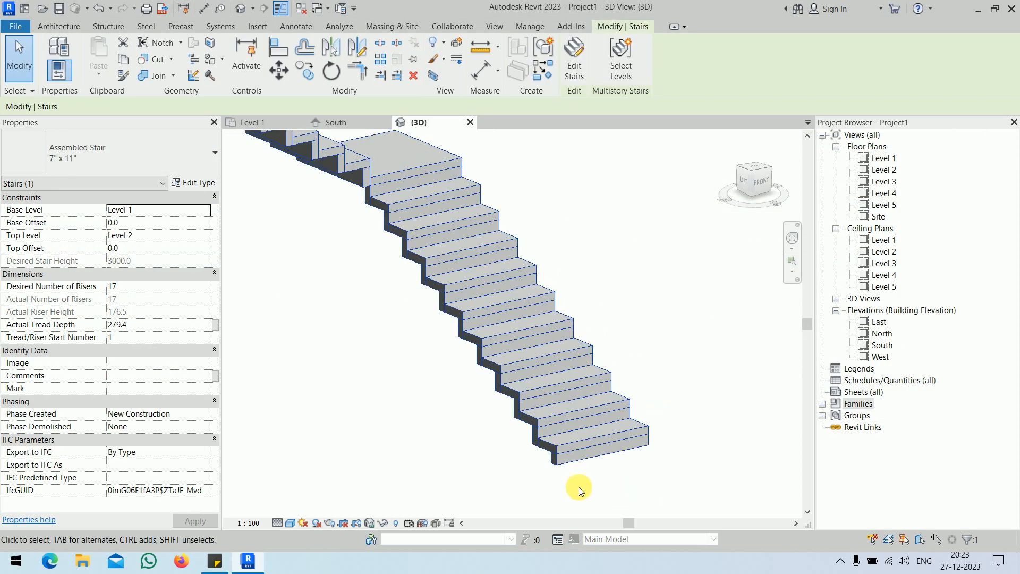
Step: In the South elevation, open the type properties of the stair's 50mm Tread 13mm Riser run type
{"action": "double_click", "coordinate": [879, 345]}
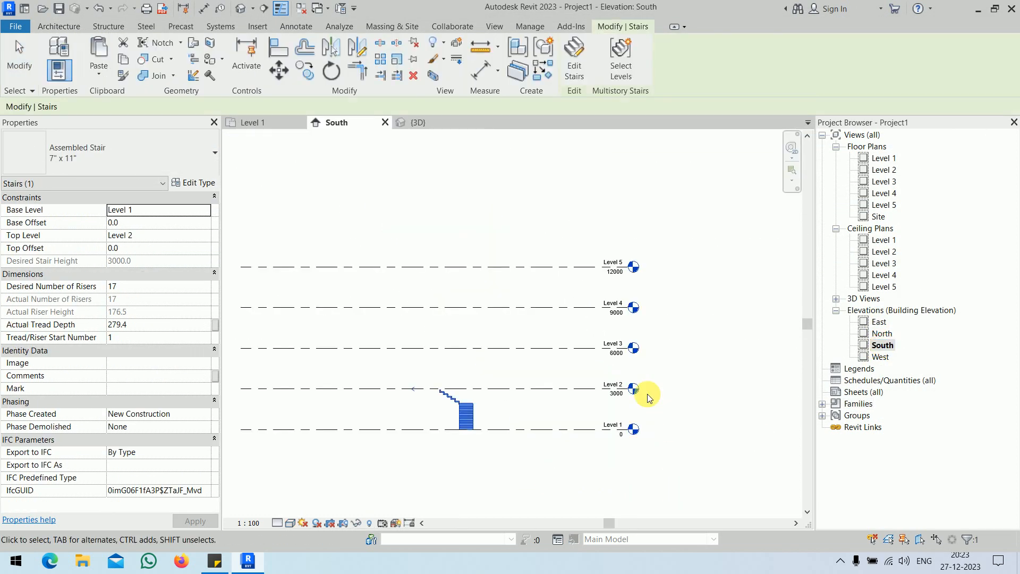
{"action": "scroll", "coordinate": [444, 409], "scroll_direction": "up", "scroll_amount": 6}
{"action": "left_click", "coordinate": [460, 356]}
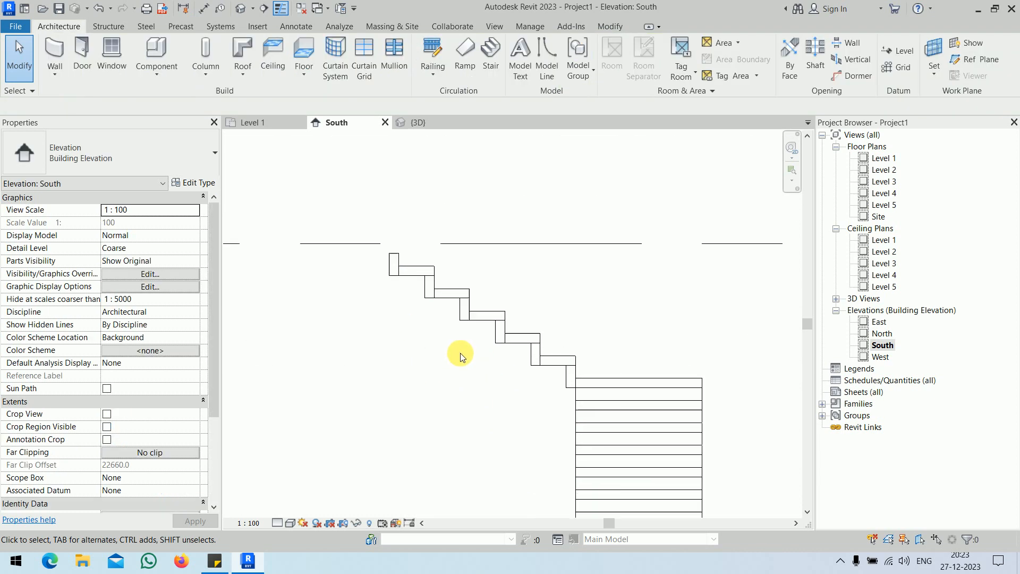
{"action": "scroll", "coordinate": [460, 356], "scroll_direction": "up", "scroll_amount": 3}
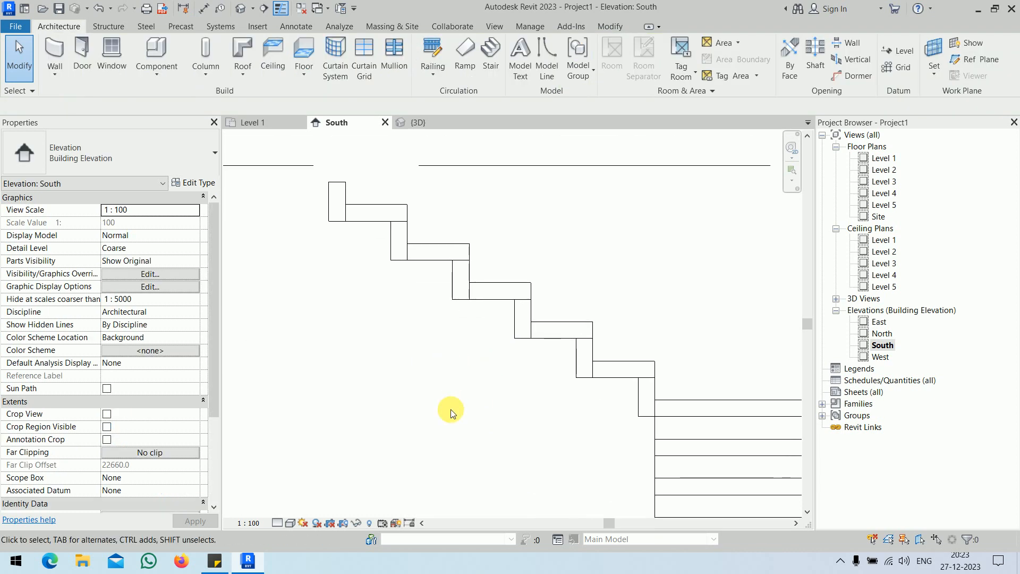
{"action": "left_click", "coordinate": [515, 318]}
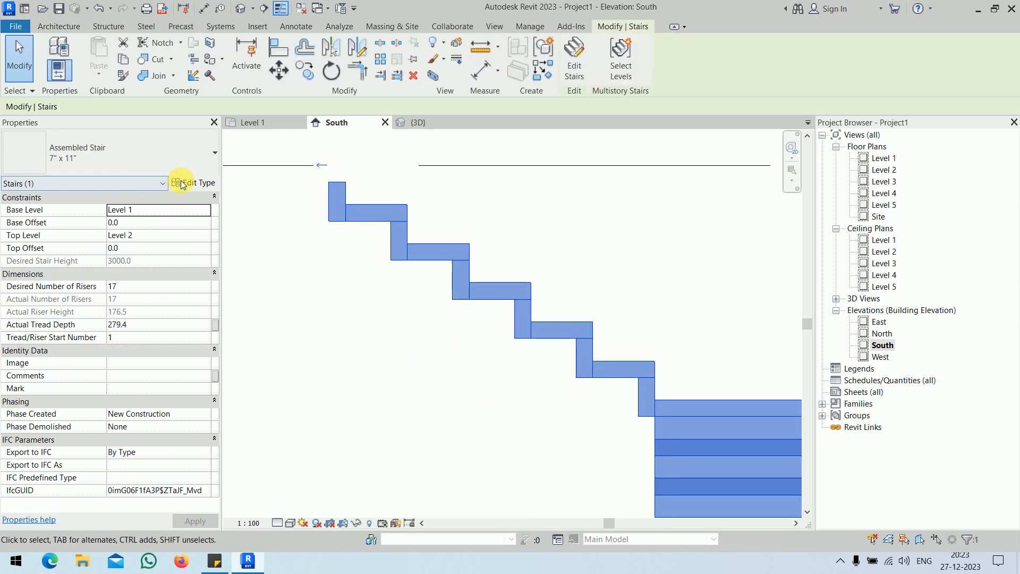
{"action": "left_click", "coordinate": [181, 184]}
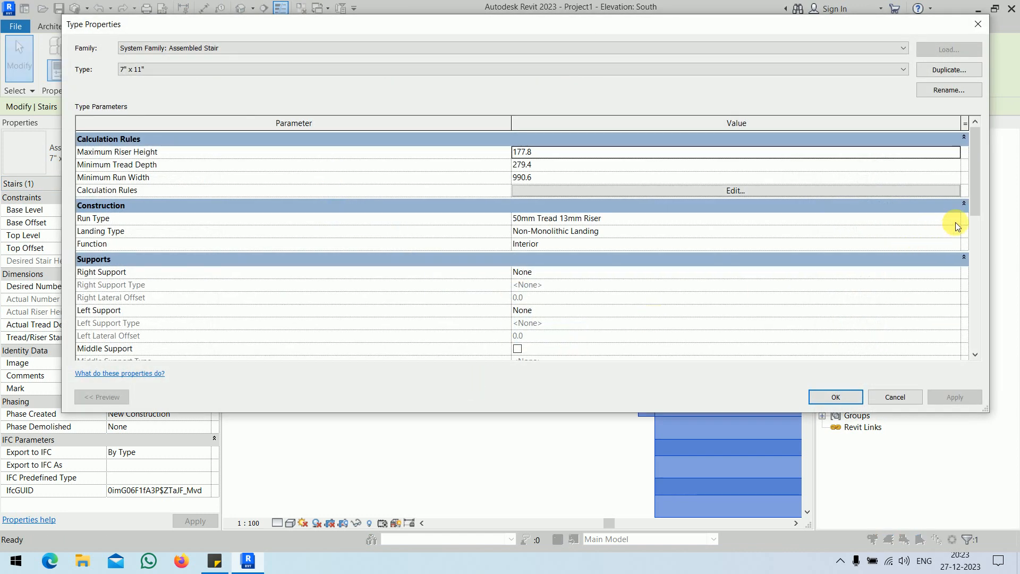
{"action": "left_click", "coordinate": [955, 222]}
{"action": "left_click", "coordinate": [955, 223]}
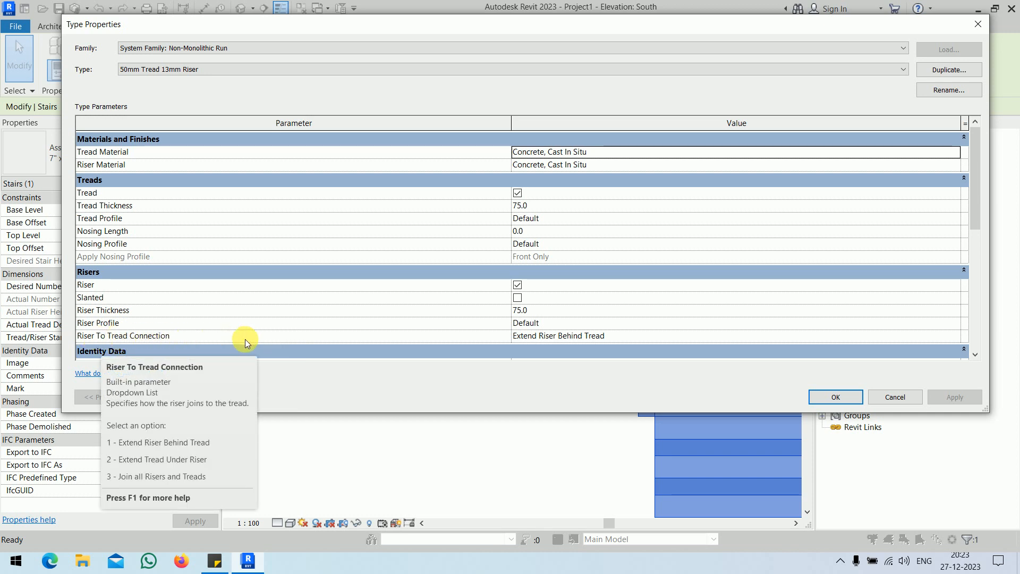
Step: Set the run type's Riser To Tread Connection to Join All Risers And Treads and accept all type changes
{"action": "left_click", "coordinate": [652, 339]}
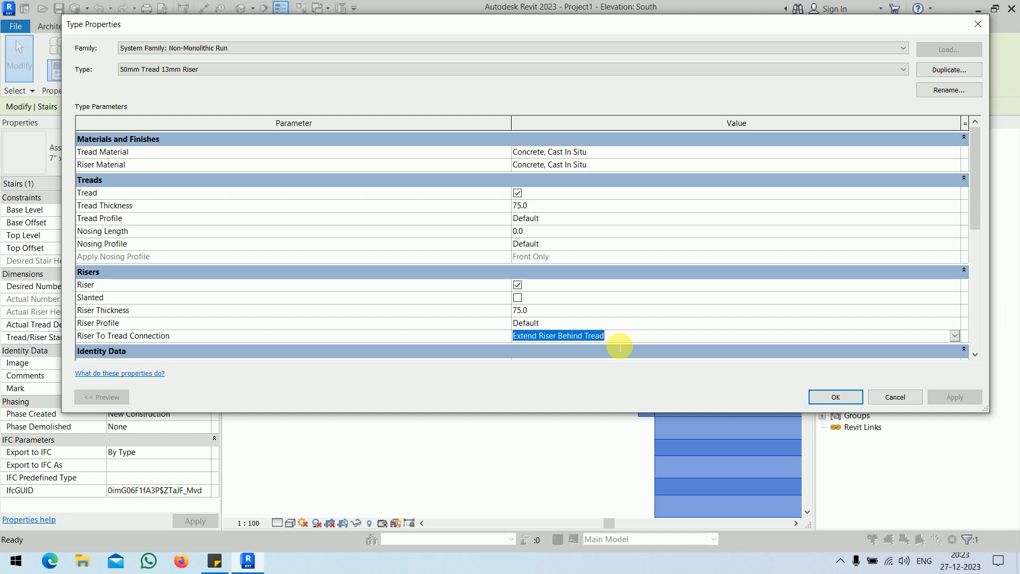
{"action": "left_click", "coordinate": [956, 335]}
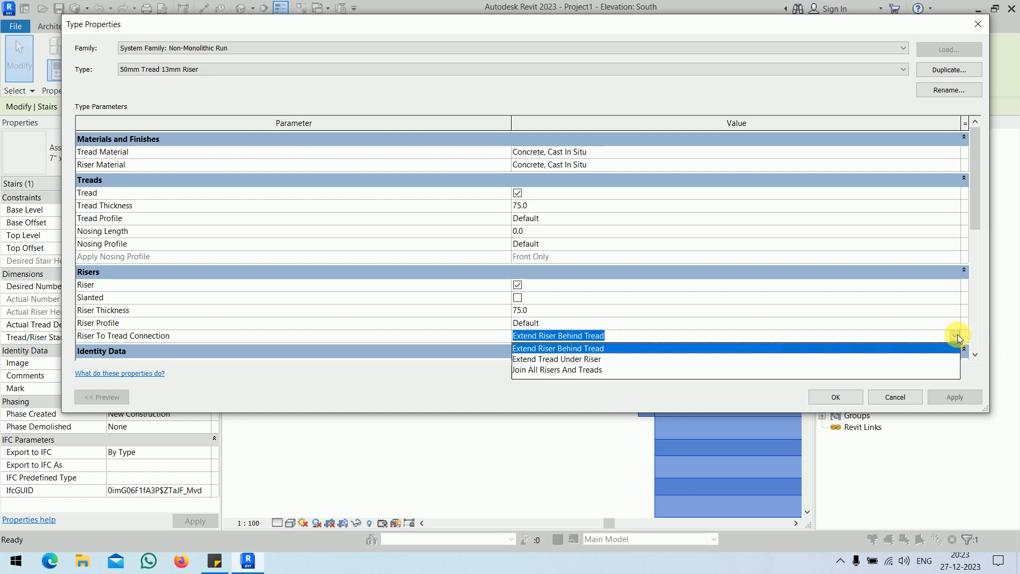
{"action": "left_click", "coordinate": [546, 370]}
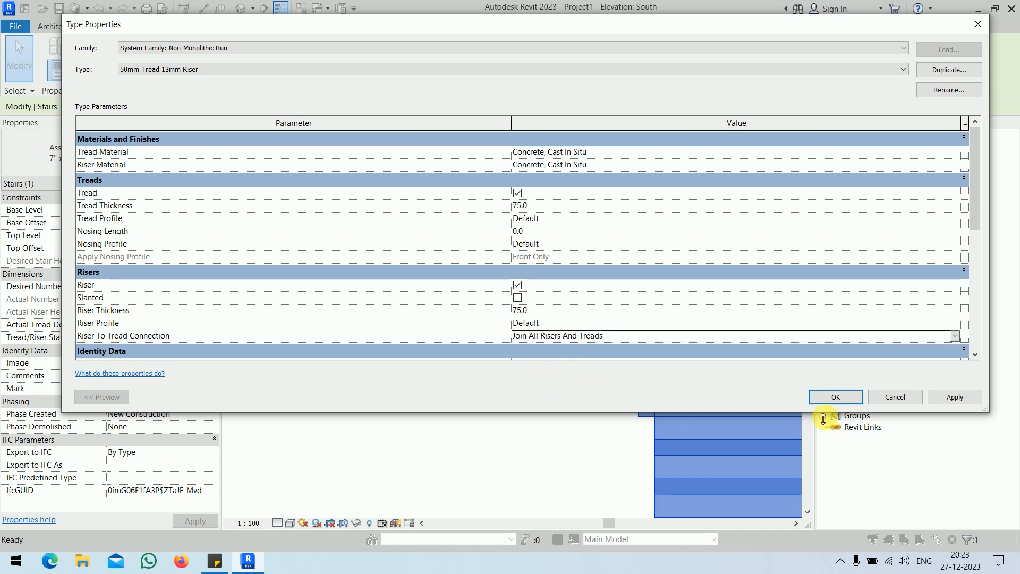
{"action": "left_click", "coordinate": [854, 402]}
{"action": "left_click", "coordinate": [855, 402]}
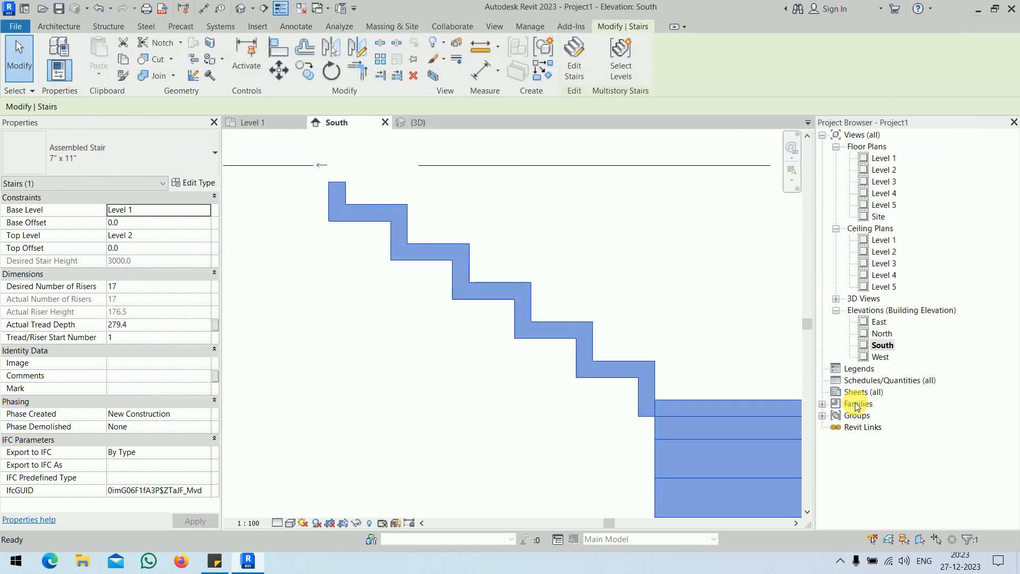
{"action": "left_click", "coordinate": [505, 433]}
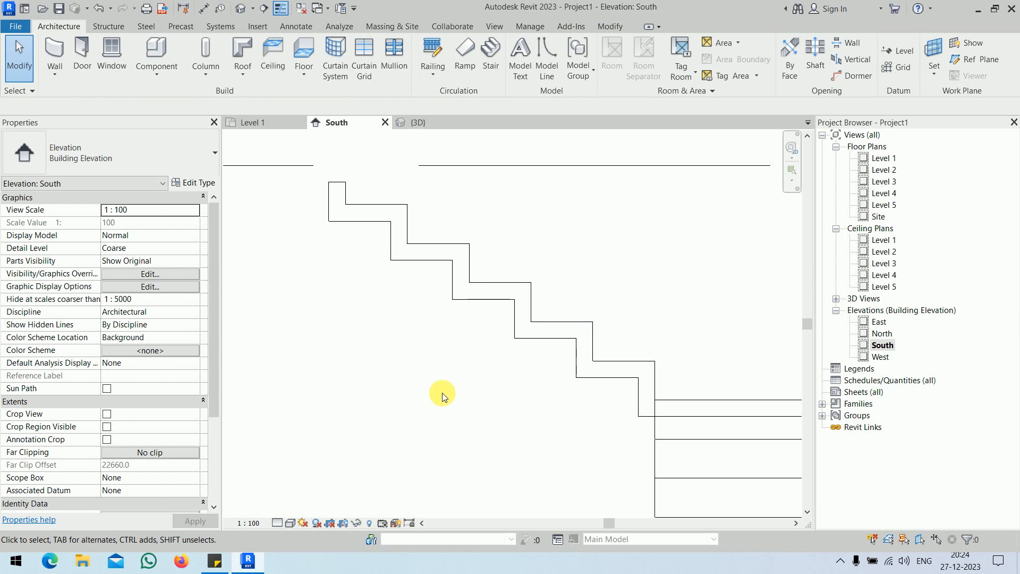
Step: Place an aligned dimension string across the top two riser heights, from the second-highest tread through the highest tread to Level 2
{"action": "scroll", "coordinate": [441, 396], "scroll_direction": "down", "scroll_amount": 2}
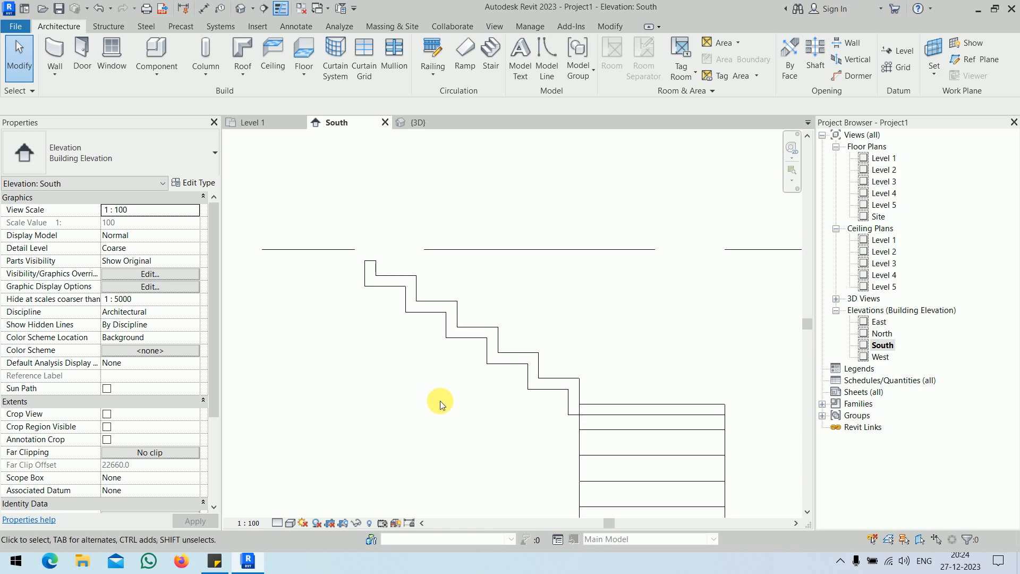
{"action": "scroll", "coordinate": [368, 262], "scroll_direction": "up", "scroll_amount": 4}
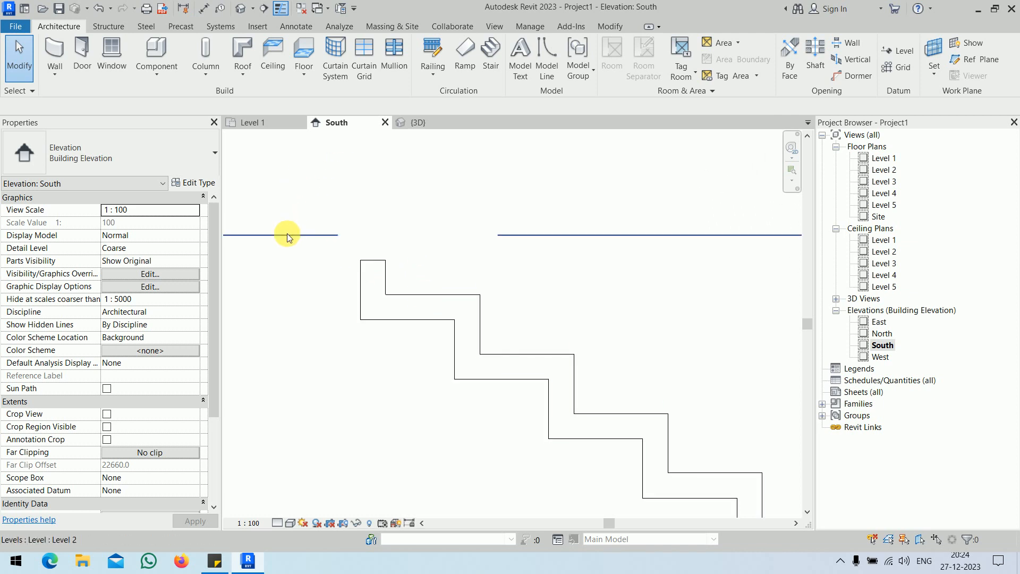
{"action": "key", "text": "d"}
{"action": "key", "text": "i"}
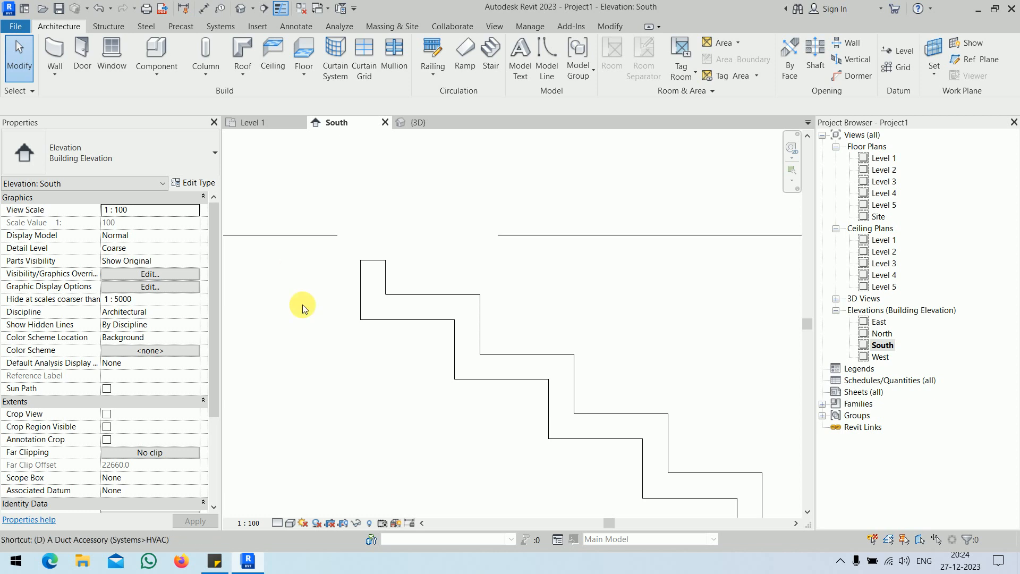
{"action": "left_click", "coordinate": [517, 353]}
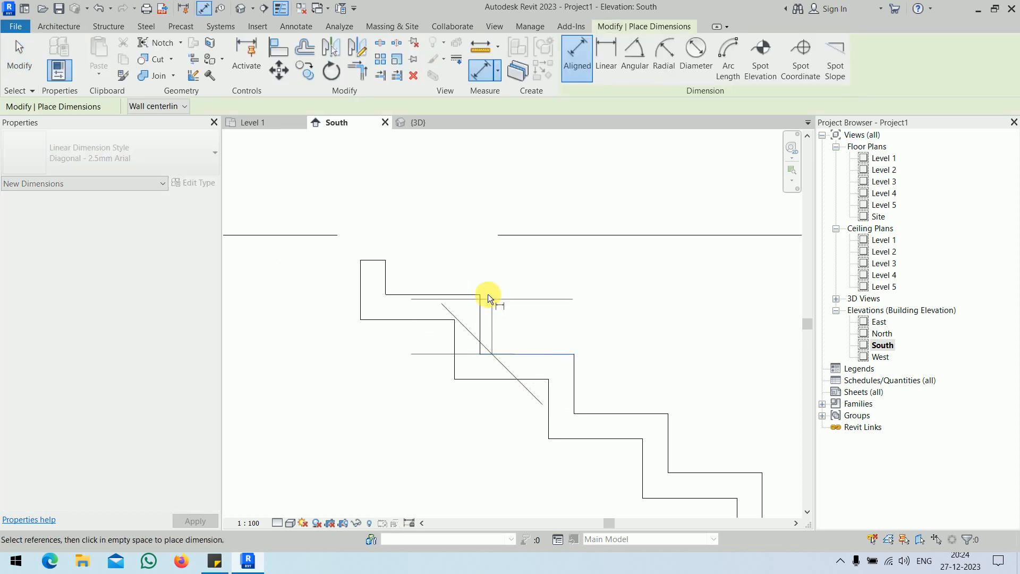
{"action": "left_click", "coordinate": [469, 295]}
{"action": "left_click", "coordinate": [489, 235]}
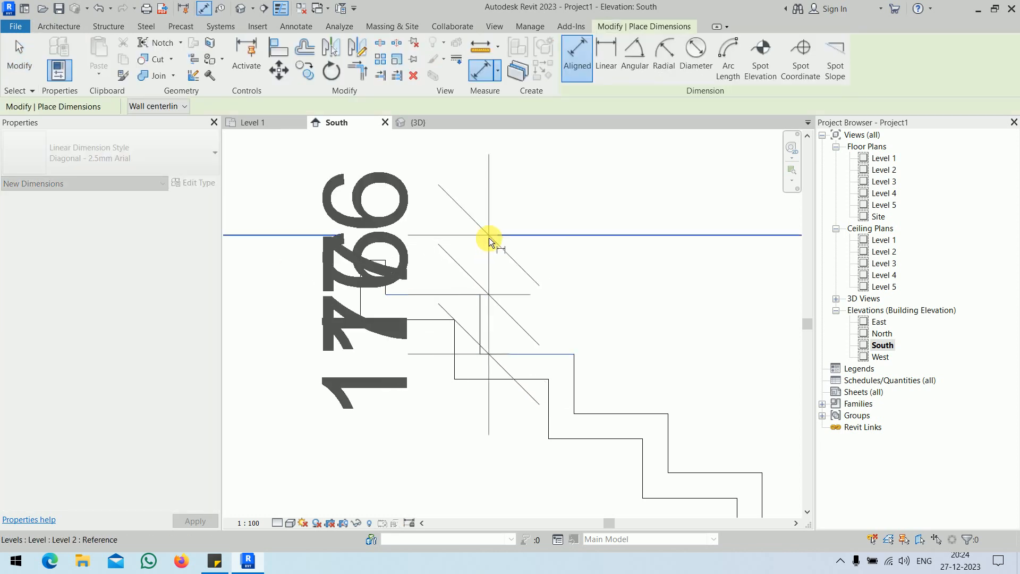
{"action": "left_click", "coordinate": [433, 196]}
{"action": "scroll", "coordinate": [528, 209], "scroll_direction": "down", "scroll_amount": 2}
{"action": "middle_click_drag", "start_coordinate": [528, 209], "coordinate": [581, 265]}
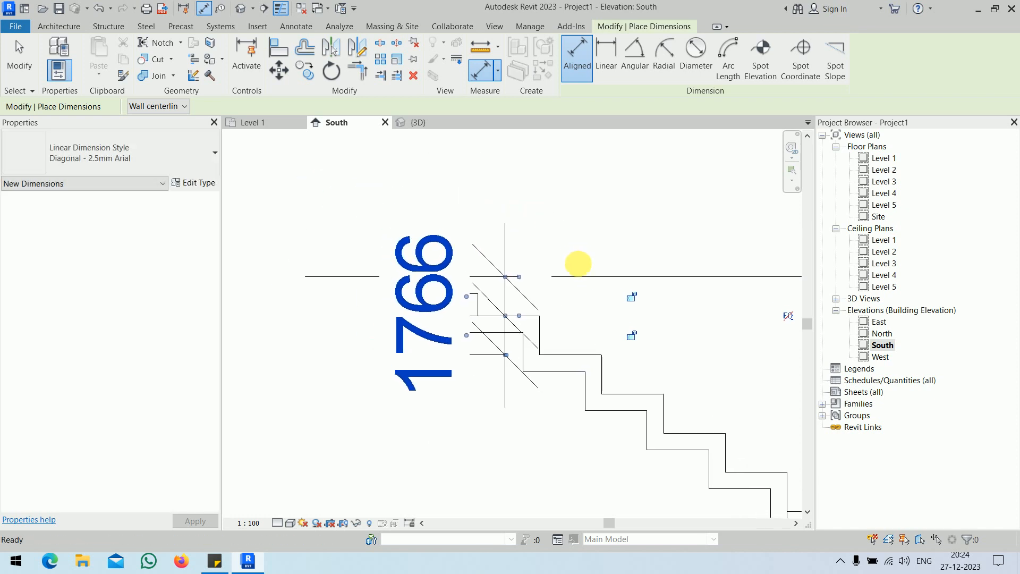
{"action": "key", "text": "Escape"}
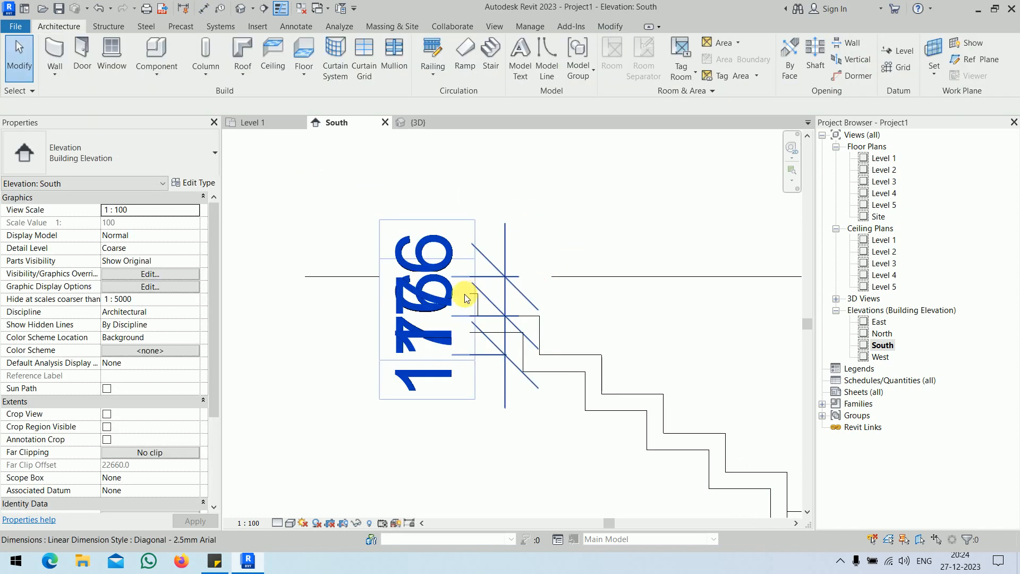
Step: Move the two overlapping riser dimension texts apart, one above and one below the top of the stair
{"action": "left_click", "coordinate": [437, 249]}
{"action": "left_click_drag", "start_coordinate": [462, 292], "coordinate": [400, 205]}
{"action": "left_click_drag", "start_coordinate": [467, 337], "coordinate": [401, 405]}
{"action": "left_click", "coordinate": [511, 438]}
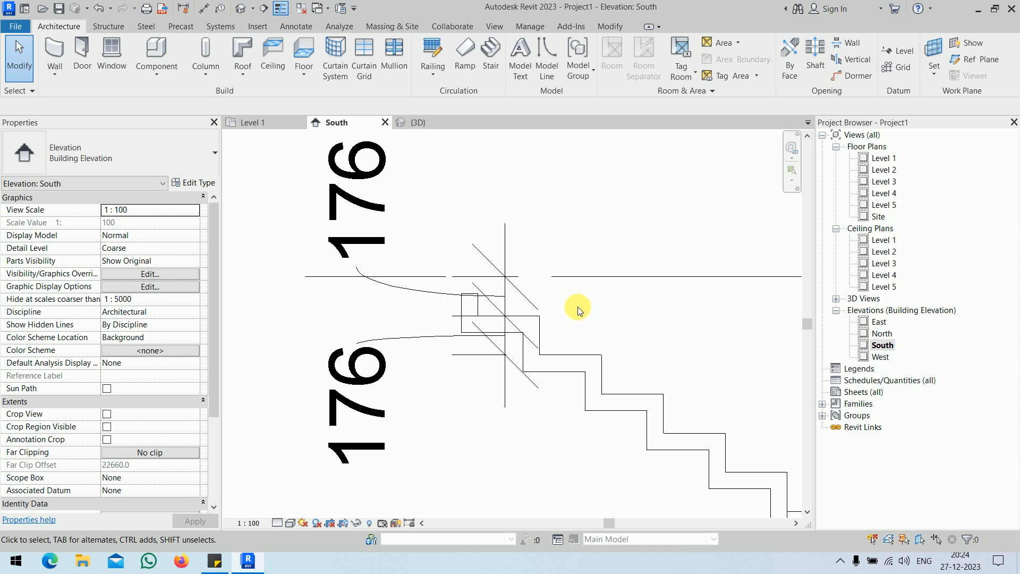
Step: Display the stair in the 3D view with the Realistic visual style and view it from the front
{"action": "scroll", "coordinate": [578, 307], "scroll_direction": "down", "scroll_amount": 6}
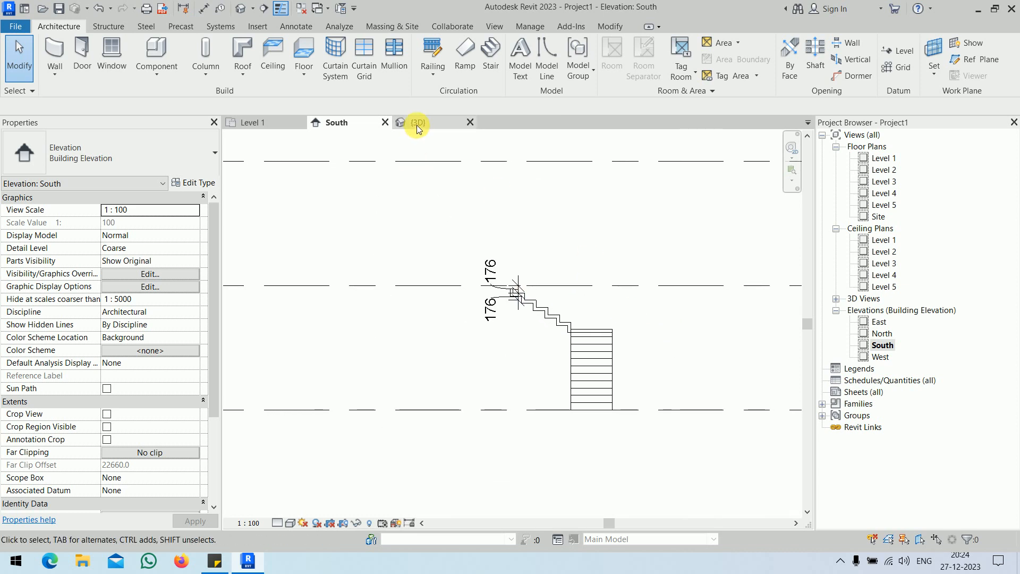
{"action": "left_click", "coordinate": [418, 122]}
{"action": "middle_click_drag", "start_coordinate": [659, 382], "coordinate": [551, 281], "text": "shift"}
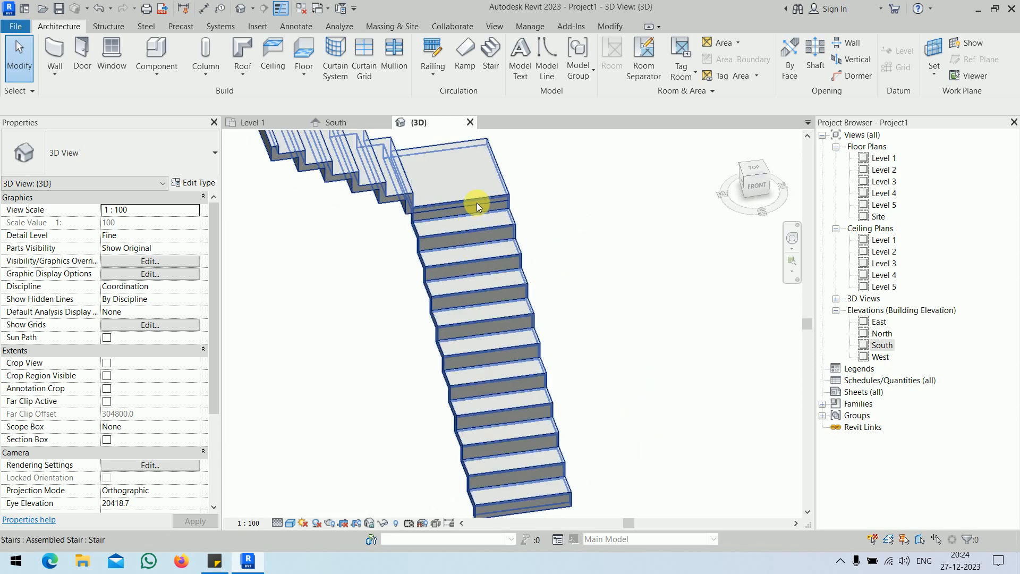
{"action": "left_click", "coordinate": [291, 522]}
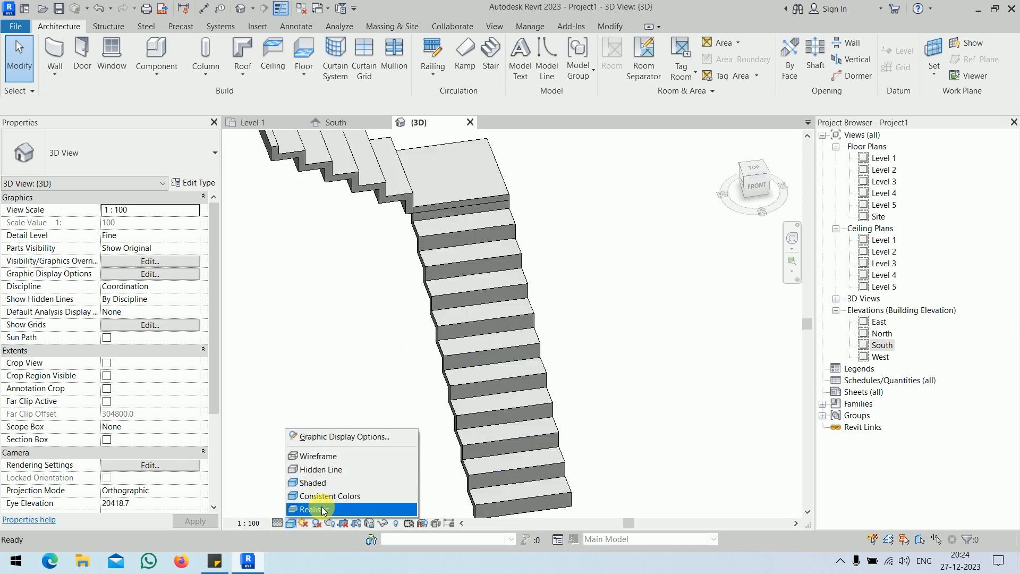
{"action": "left_click", "coordinate": [322, 509]}
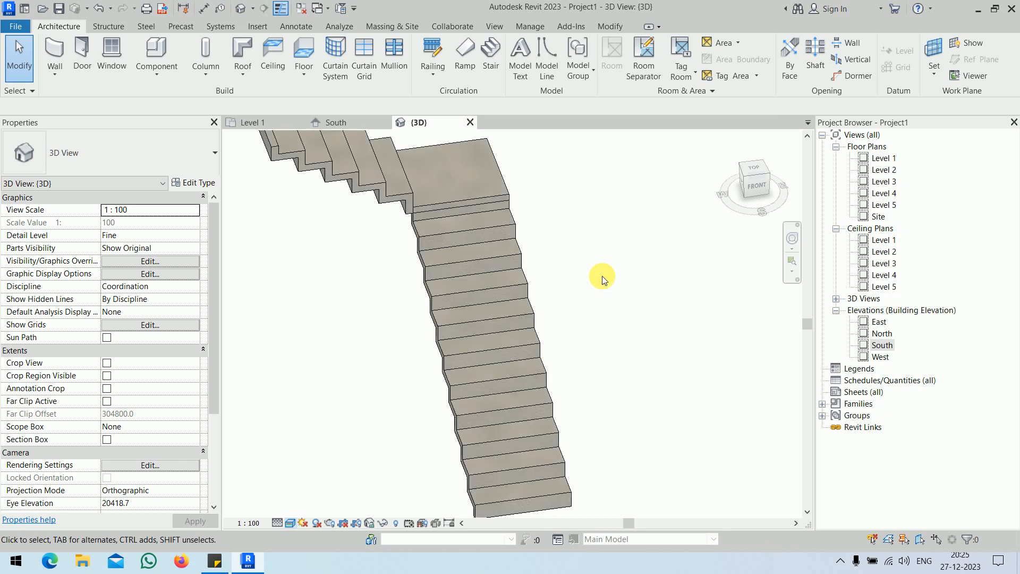
{"action": "middle_click_drag", "start_coordinate": [609, 304], "coordinate": [544, 229], "text": "shift"}
{"action": "middle_click_drag", "start_coordinate": [454, 226], "coordinate": [657, 379]}
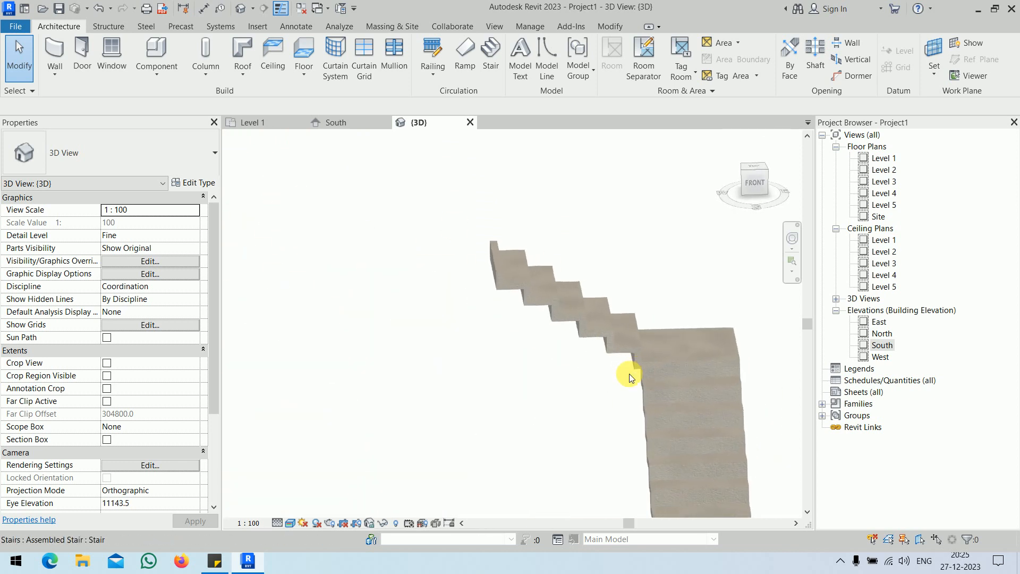
Step: Examine the stair's joined treads, risers and landing in 3D, both close up and as a whole
{"action": "middle_click_drag", "start_coordinate": [568, 397], "coordinate": [431, 225]}
{"action": "middle_click_drag", "start_coordinate": [653, 331], "coordinate": [552, 288]}
{"action": "scroll", "coordinate": [553, 288], "scroll_direction": "up", "scroll_amount": 3}
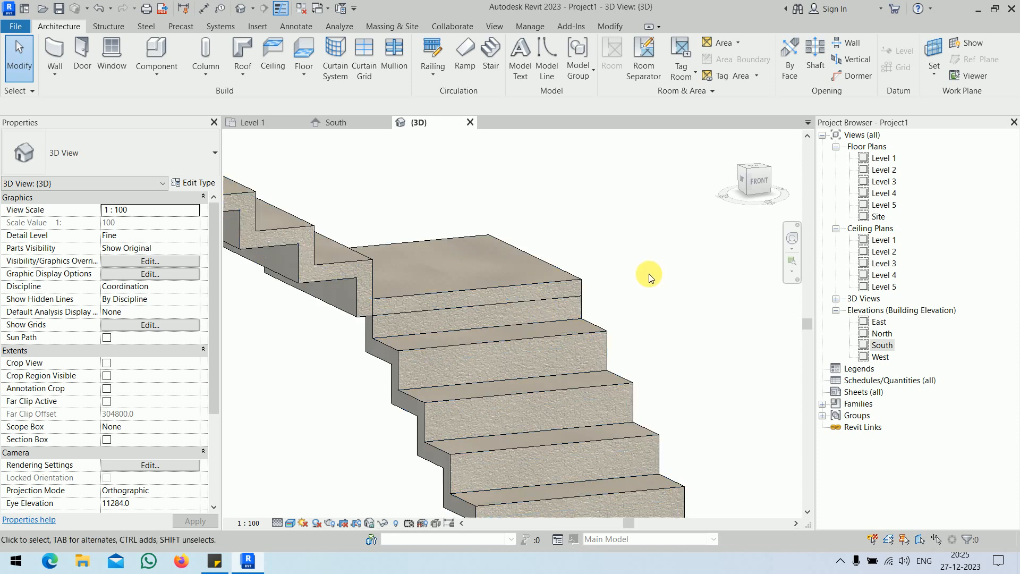
{"action": "scroll", "coordinate": [495, 316], "scroll_direction": "up", "scroll_amount": 3}
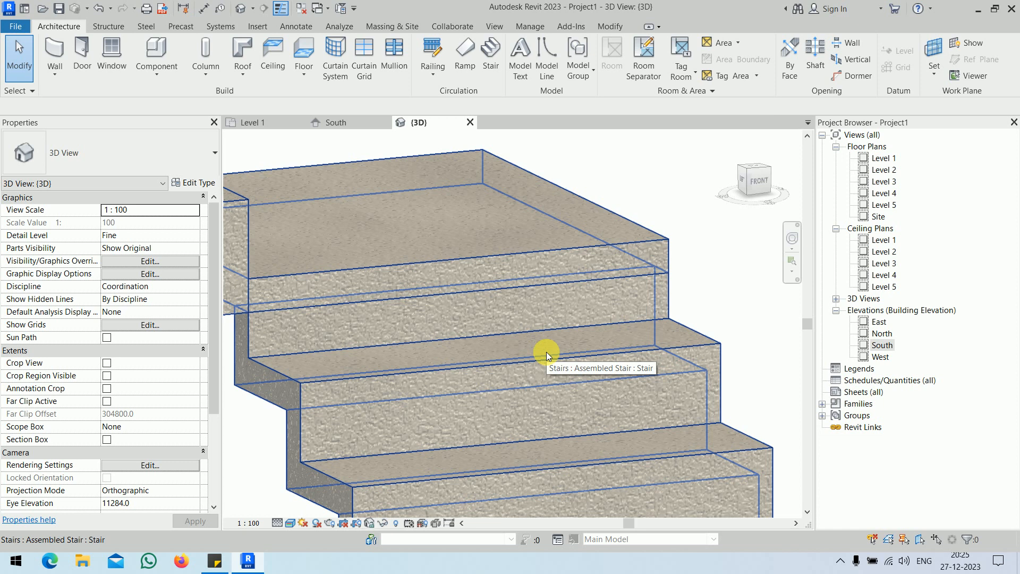
{"action": "scroll", "coordinate": [547, 351], "scroll_direction": "down", "scroll_amount": 5}
{"action": "middle_click_drag", "start_coordinate": [546, 348], "coordinate": [519, 425]}
{"action": "scroll", "coordinate": [554, 319], "scroll_direction": "down", "scroll_amount": 3}
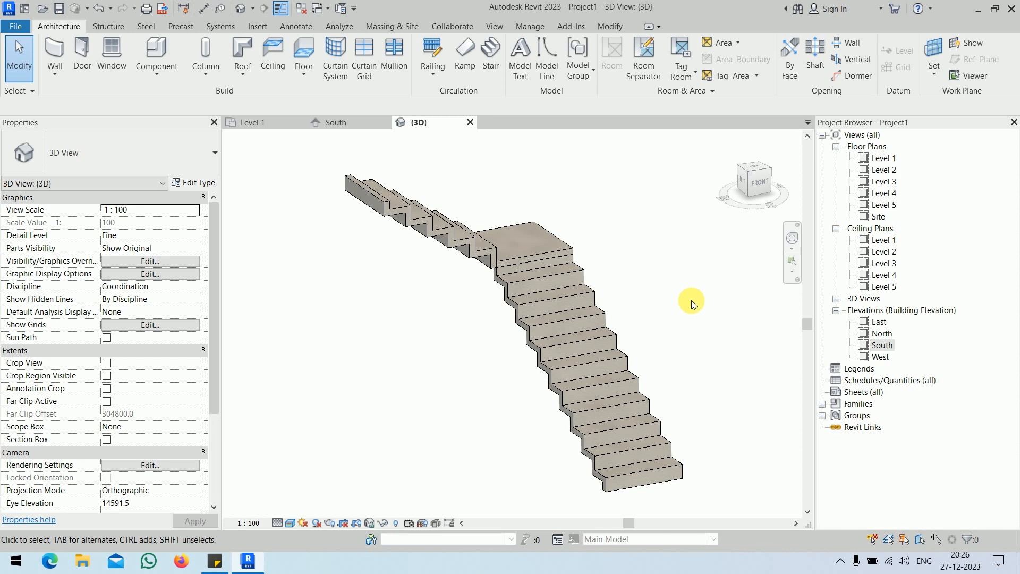
{"action": "middle_click_drag", "start_coordinate": [691, 304], "coordinate": [646, 293]}
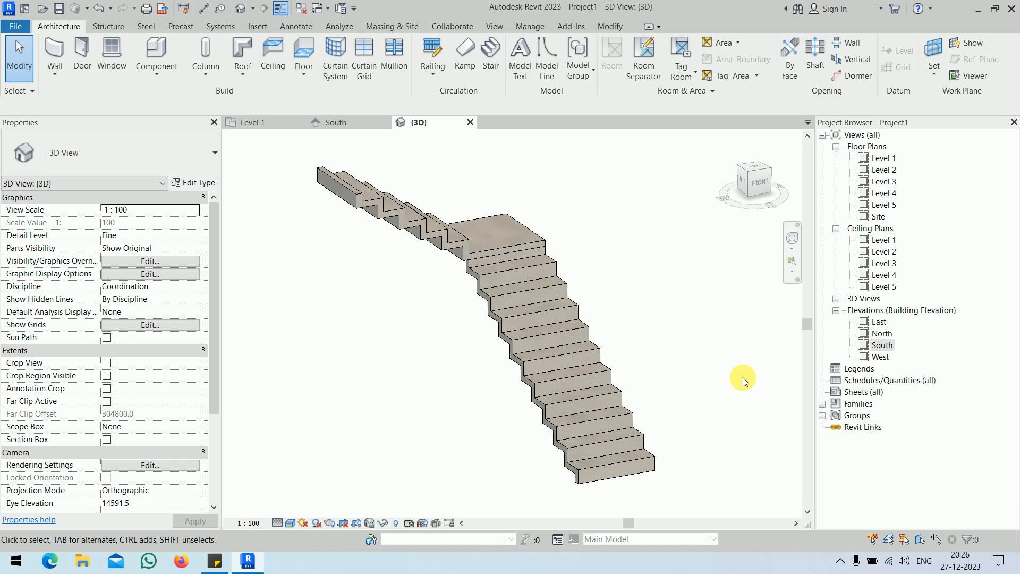
{"action": "left_click", "coordinate": [619, 468]}
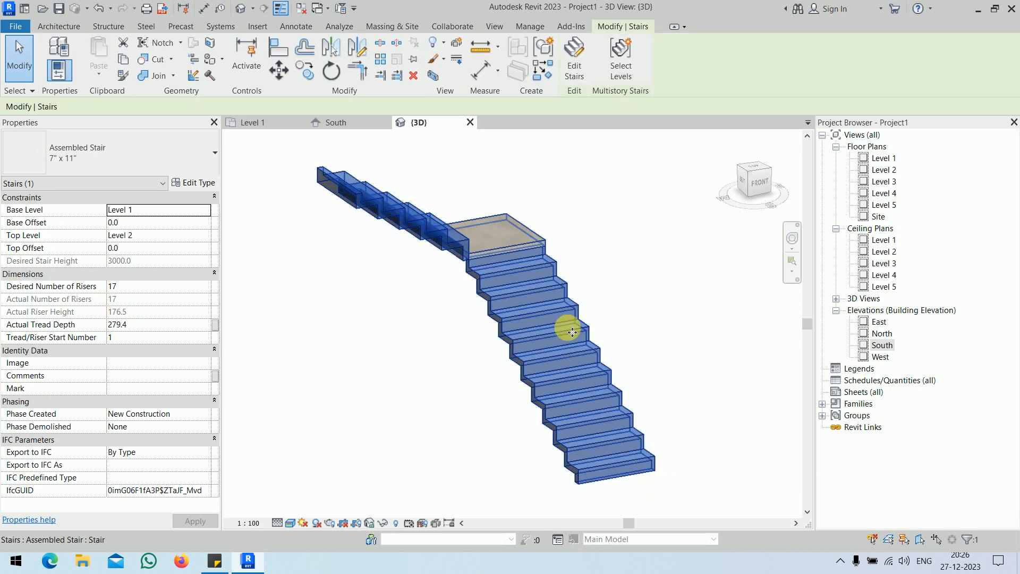
{"action": "left_click", "coordinate": [674, 289]}
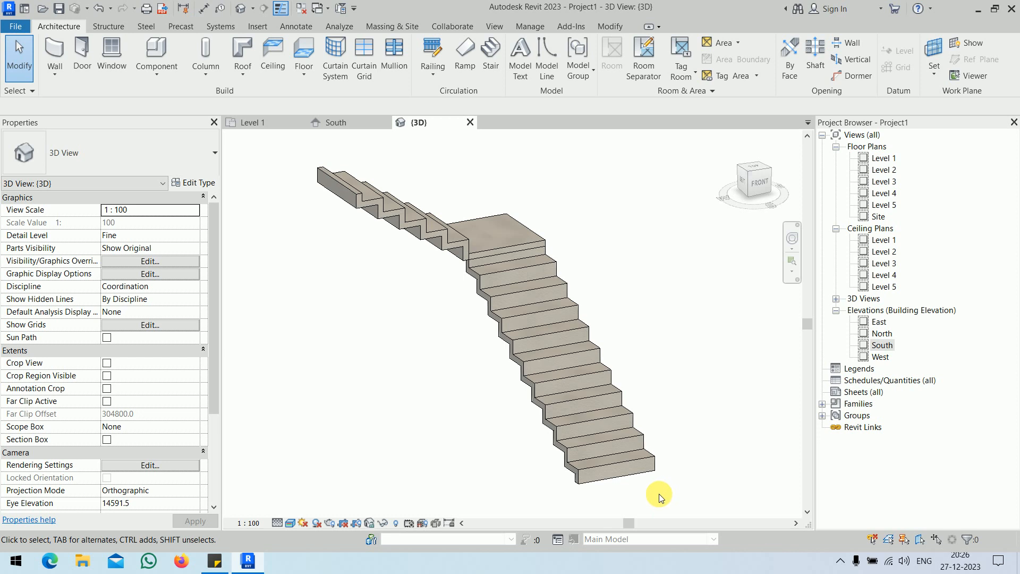
{"action": "left_click", "coordinate": [527, 320]}
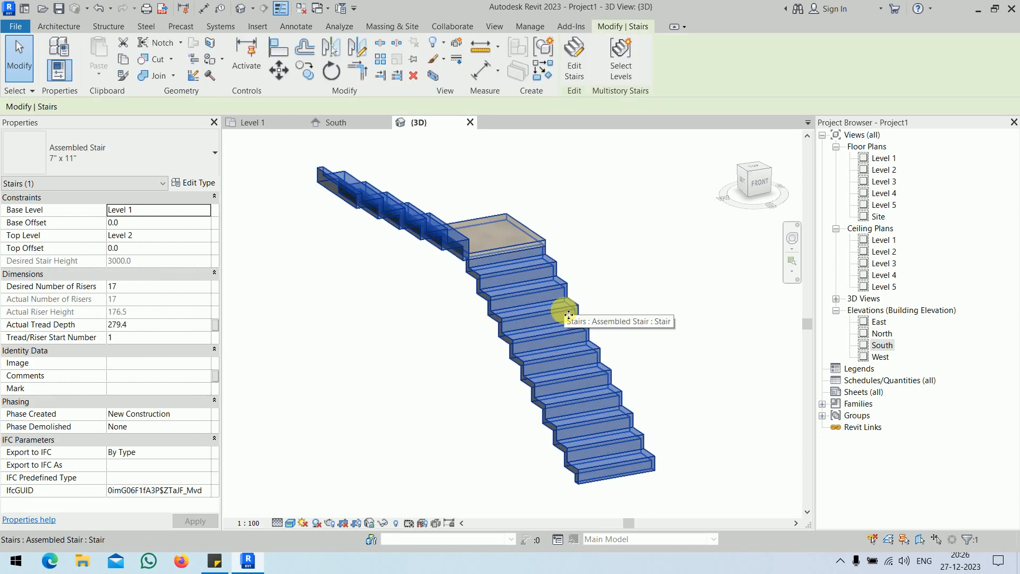
{"action": "left_click", "coordinate": [706, 294]}
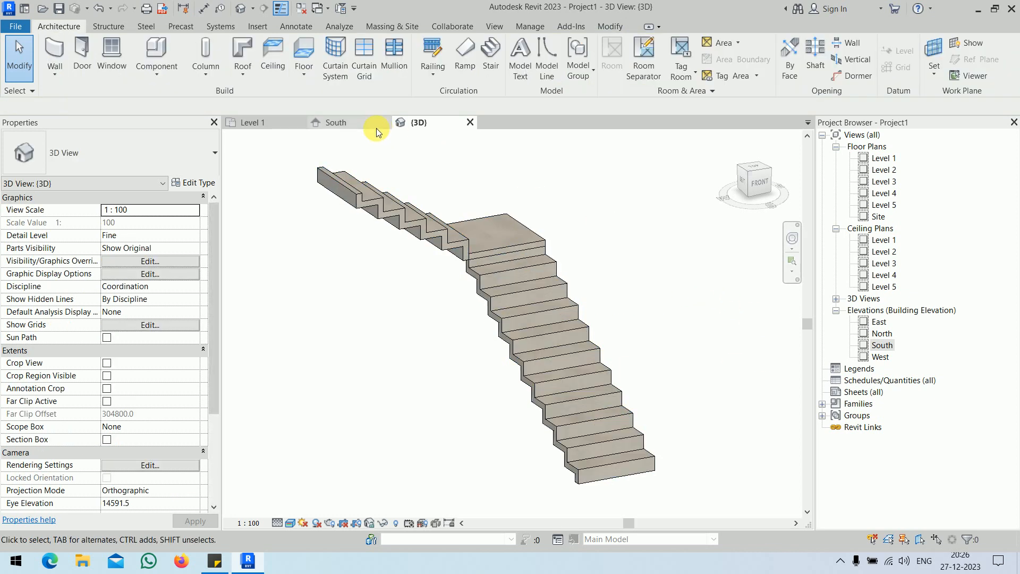
Step: Inspect the upper run's stepped profile in the South elevation, returning to the 3D view
{"action": "left_click", "coordinate": [348, 124]}
{"action": "scroll", "coordinate": [525, 340], "scroll_direction": "up", "scroll_amount": 5}
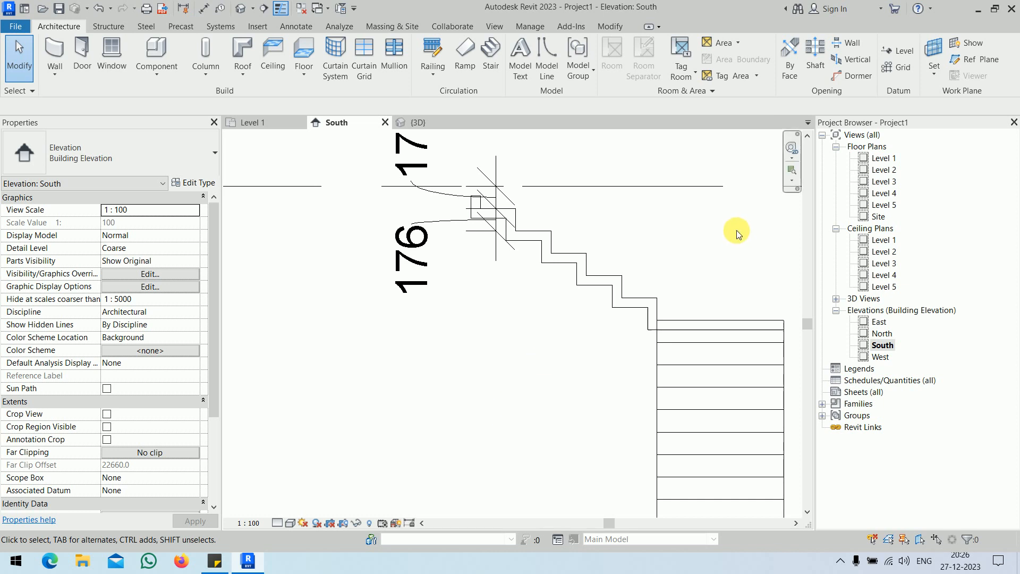
{"action": "scroll", "coordinate": [633, 244], "scroll_direction": "up", "scroll_amount": 4}
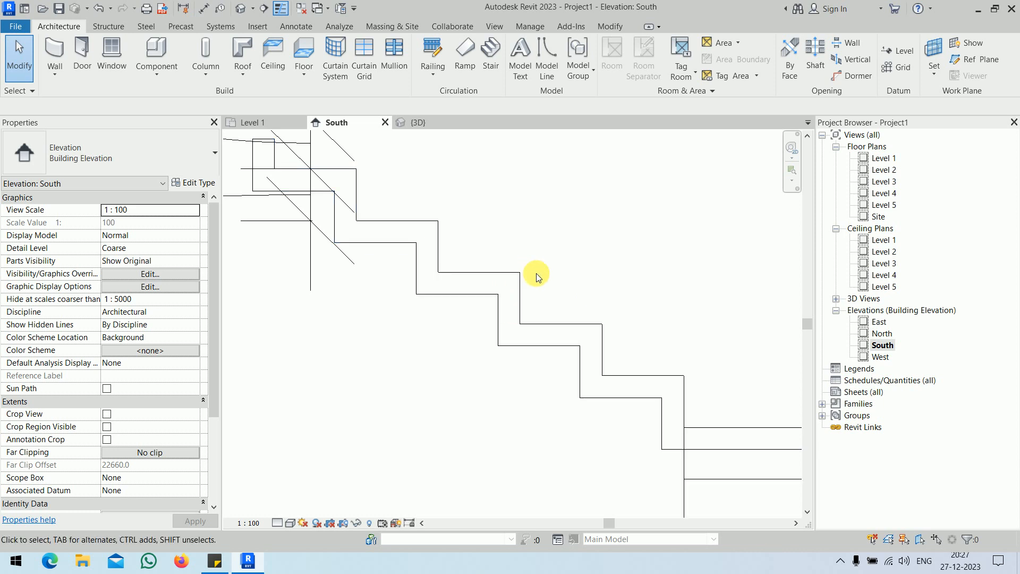
{"action": "left_click", "coordinate": [417, 123]}
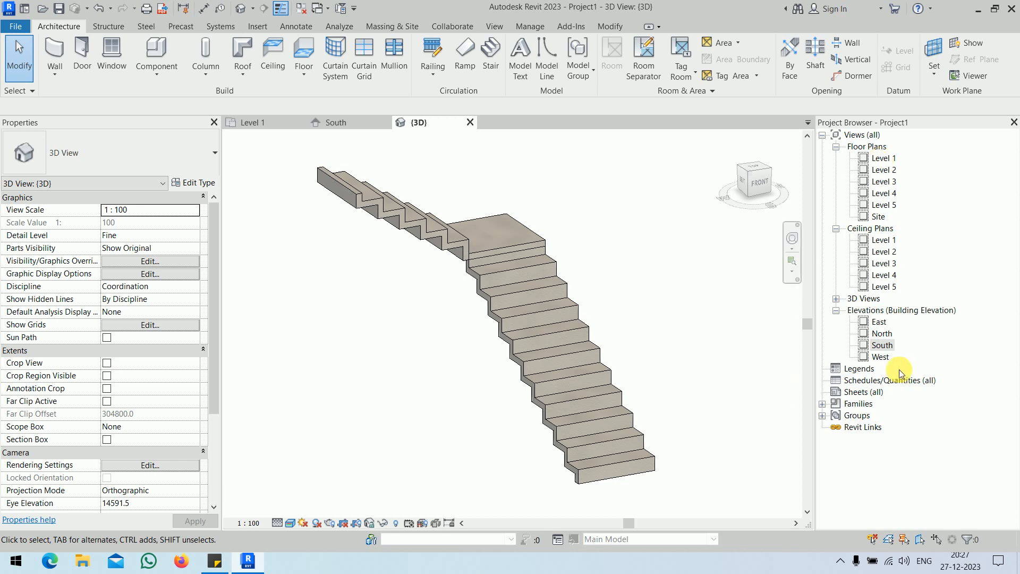
Step: Draw a horizontal reference plane in the South elevation along the top of the lowest riser, extending past the stair's right side
{"action": "double_click", "coordinate": [881, 346]}
{"action": "scroll", "coordinate": [674, 348], "scroll_direction": "down", "scroll_amount": 3}
{"action": "middle_click_drag", "start_coordinate": [674, 349], "coordinate": [509, 221]}
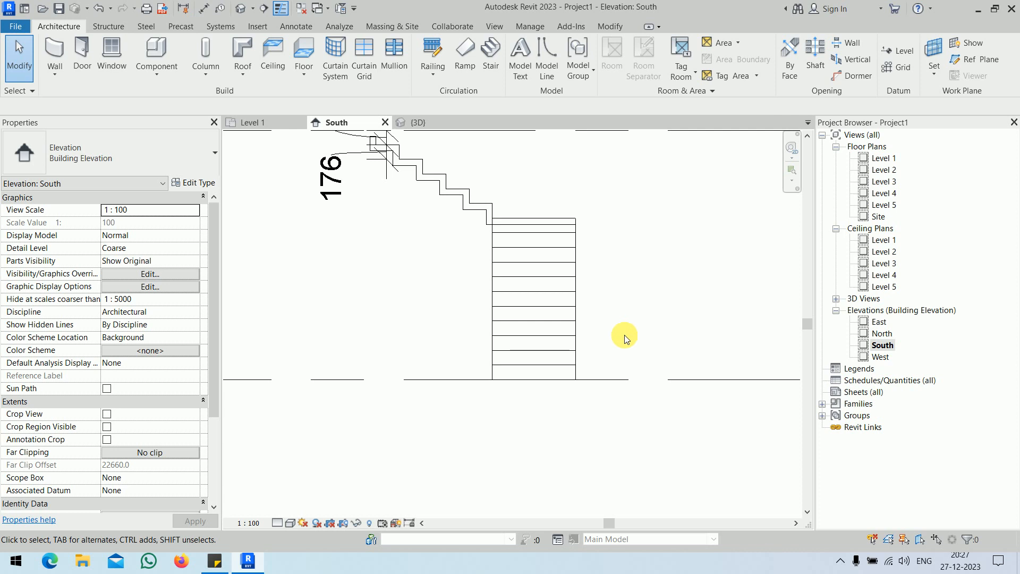
{"action": "middle_click_drag", "start_coordinate": [591, 364], "coordinate": [549, 376]}
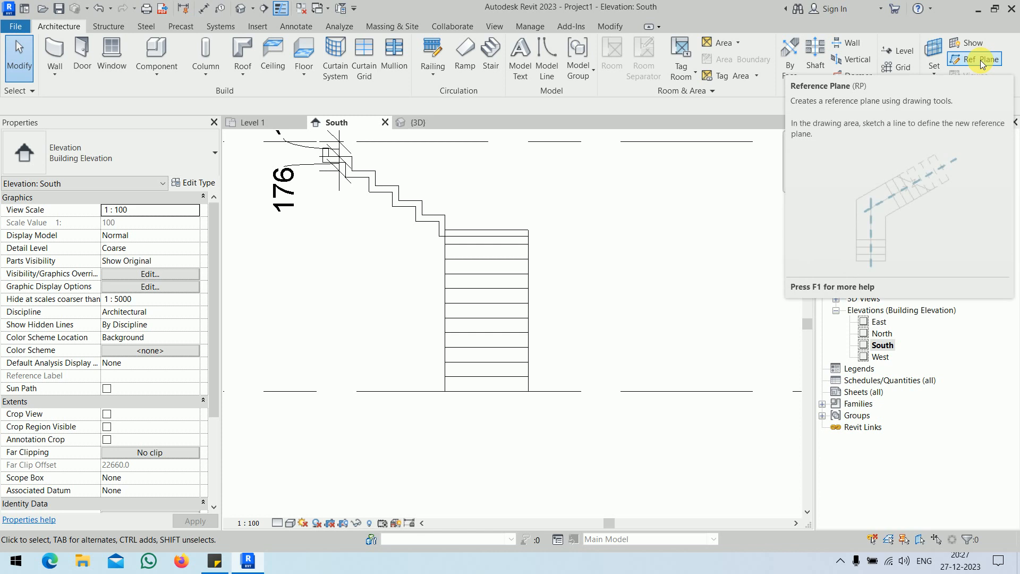
{"action": "key", "text": "r"}
{"action": "key", "text": "p"}
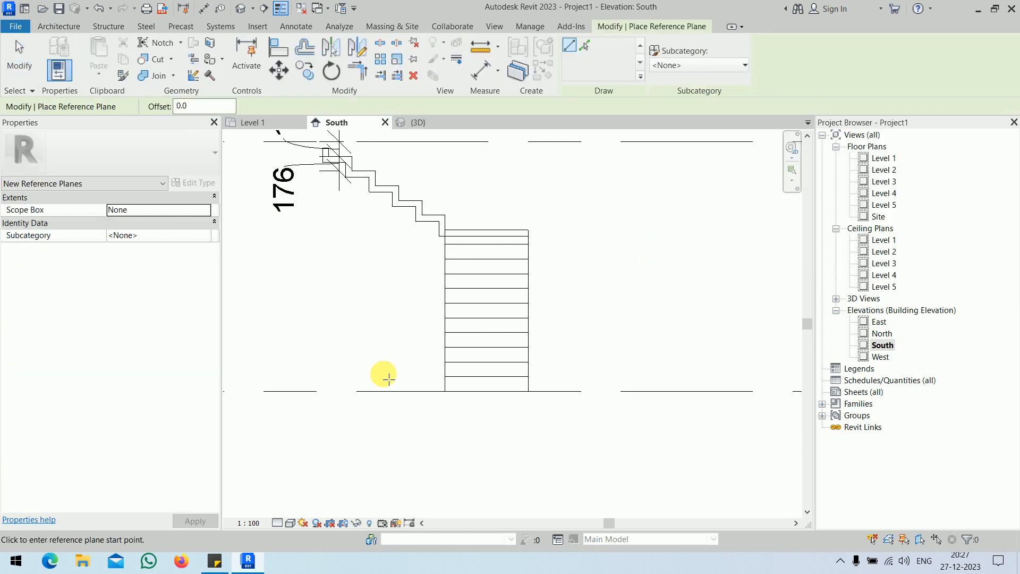
{"action": "left_click", "coordinate": [448, 376]}
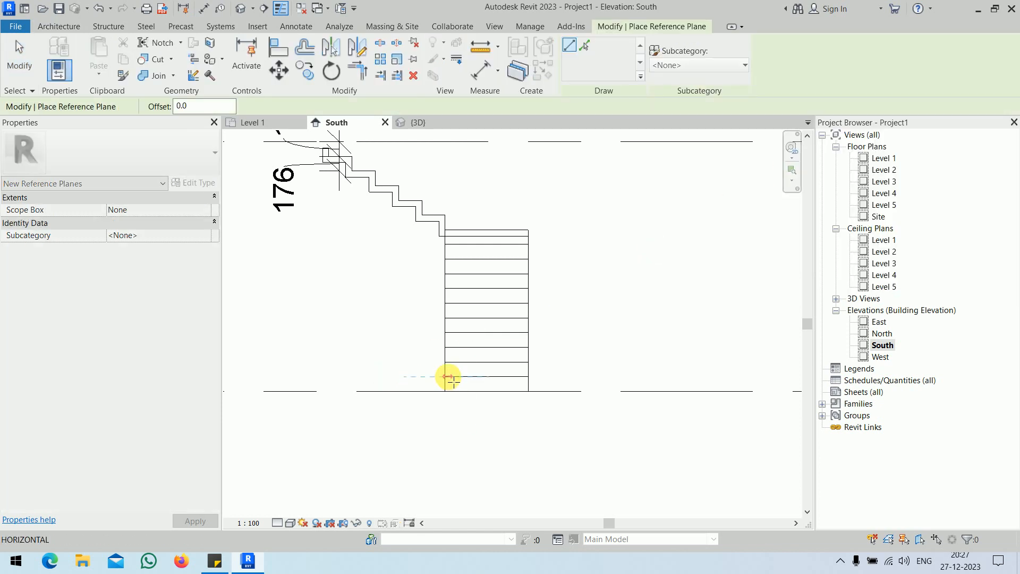
{"action": "left_click", "coordinate": [564, 376]}
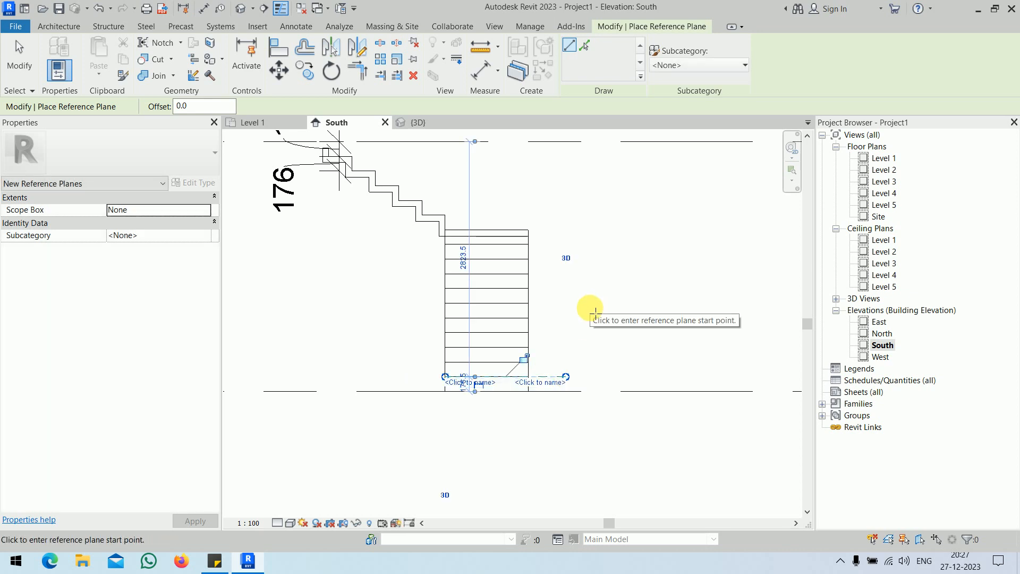
{"action": "right_click", "coordinate": [596, 312]}
{"action": "left_click", "coordinate": [608, 320]}
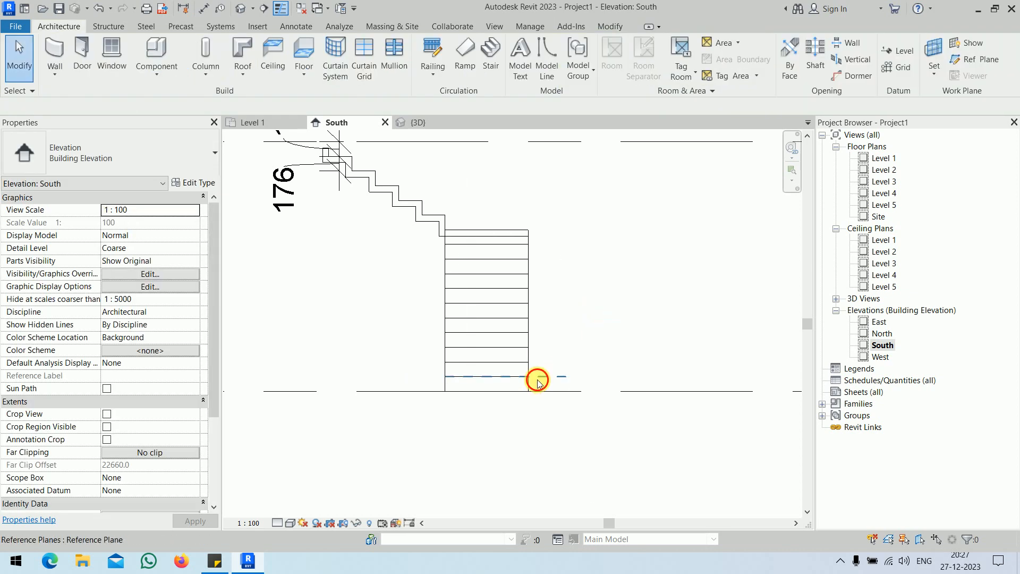
Step: Name the reference plane 1 and extend its left end beyond the stair's left side
{"action": "left_click", "coordinate": [537, 377]}
{"action": "left_click", "coordinate": [541, 383]}
{"action": "type", "text": "1"}
{"action": "key", "text": "Return"}
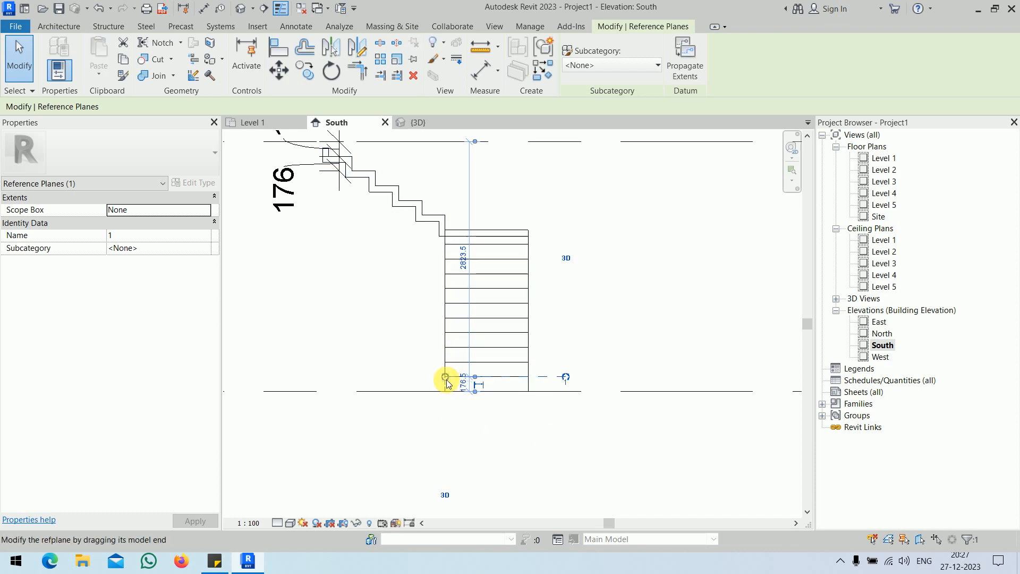
{"action": "left_click_drag", "start_coordinate": [445, 377], "coordinate": [391, 383]}
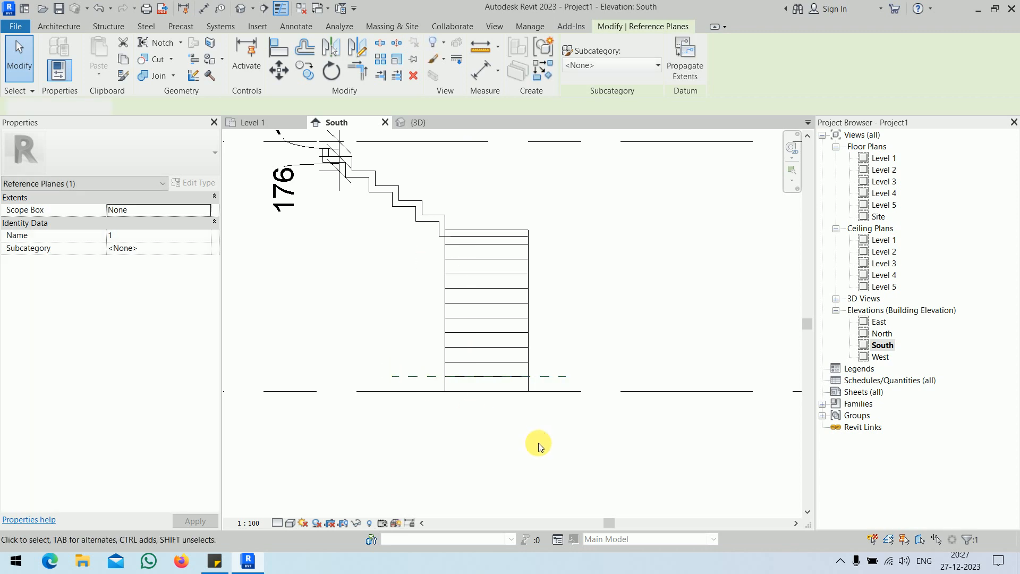
{"action": "left_click", "coordinate": [534, 439]}
Step: Set the work plane to Reference Plane : 1 in the Level 1 floor plan
{"action": "double_click", "coordinate": [882, 158]}
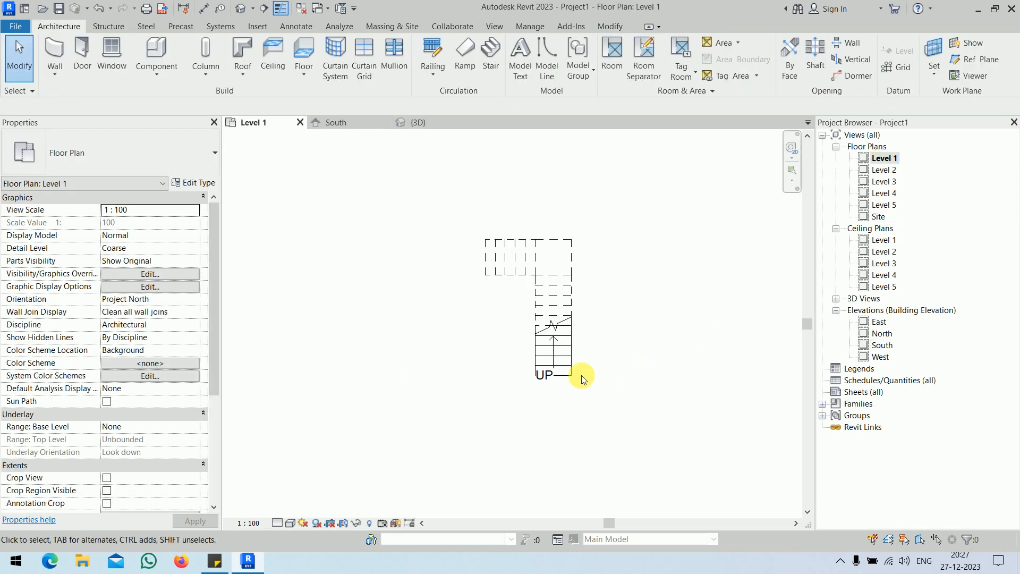
{"action": "scroll", "coordinate": [543, 376], "scroll_direction": "up", "scroll_amount": 1}
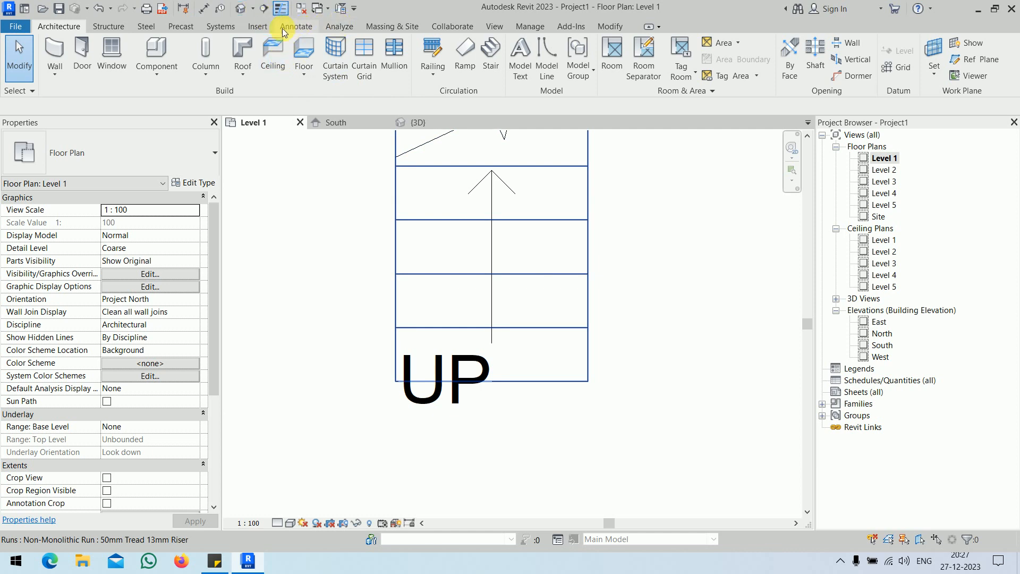
{"action": "left_click", "coordinate": [934, 53]}
{"action": "left_click", "coordinate": [425, 297]}
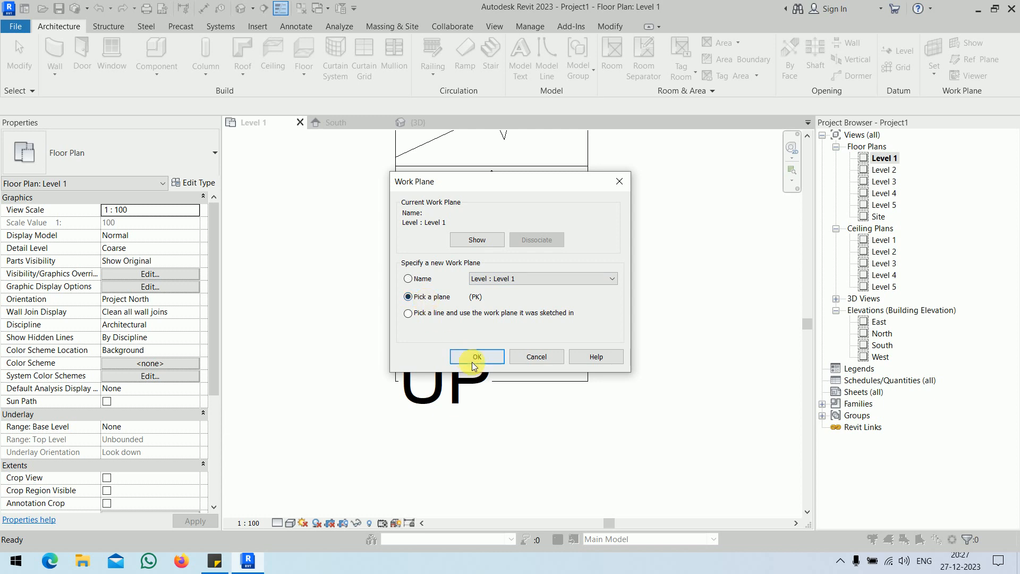
{"action": "left_click", "coordinate": [484, 279]}
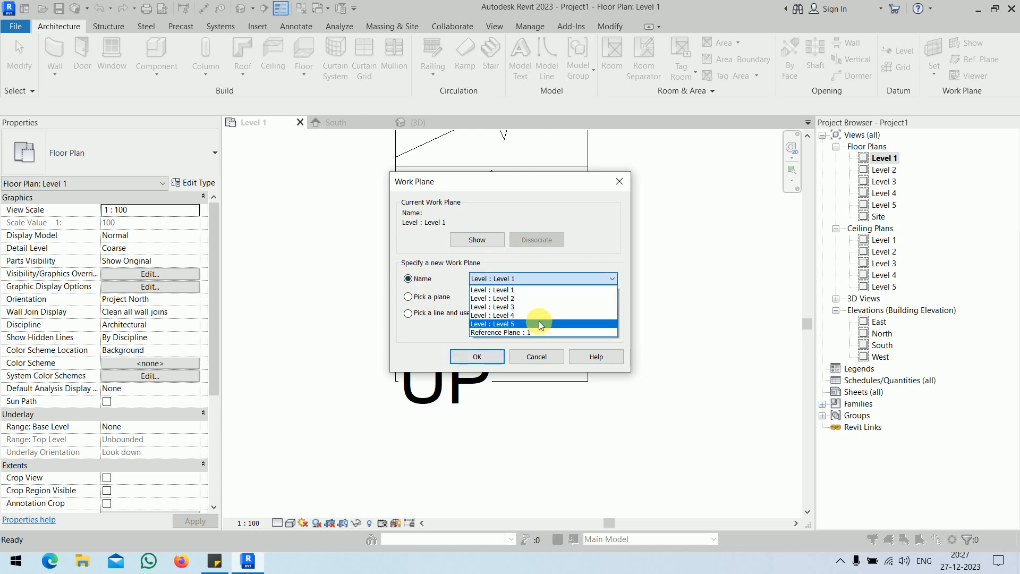
{"action": "left_click", "coordinate": [538, 329]}
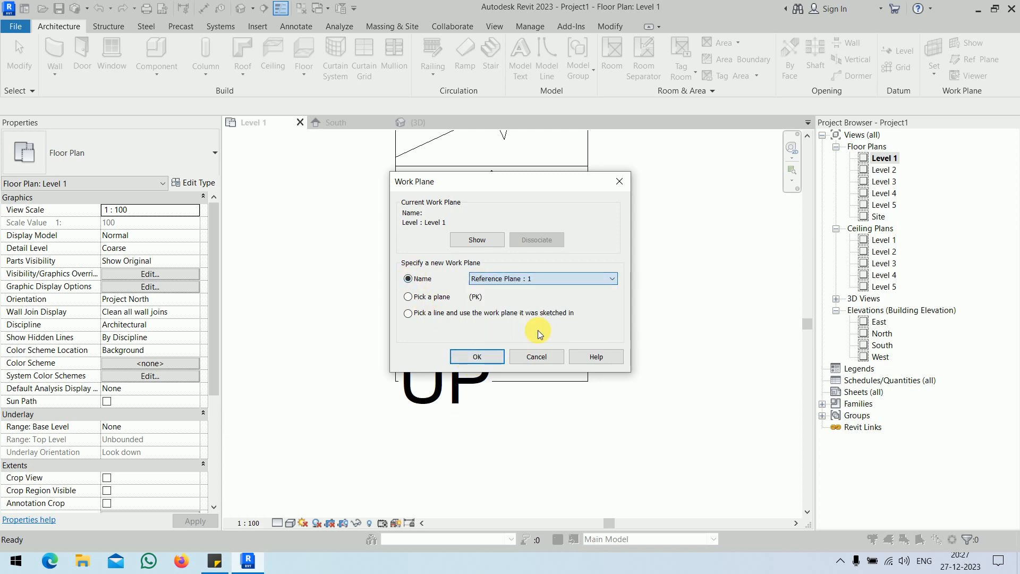
{"action": "left_click", "coordinate": [477, 357]}
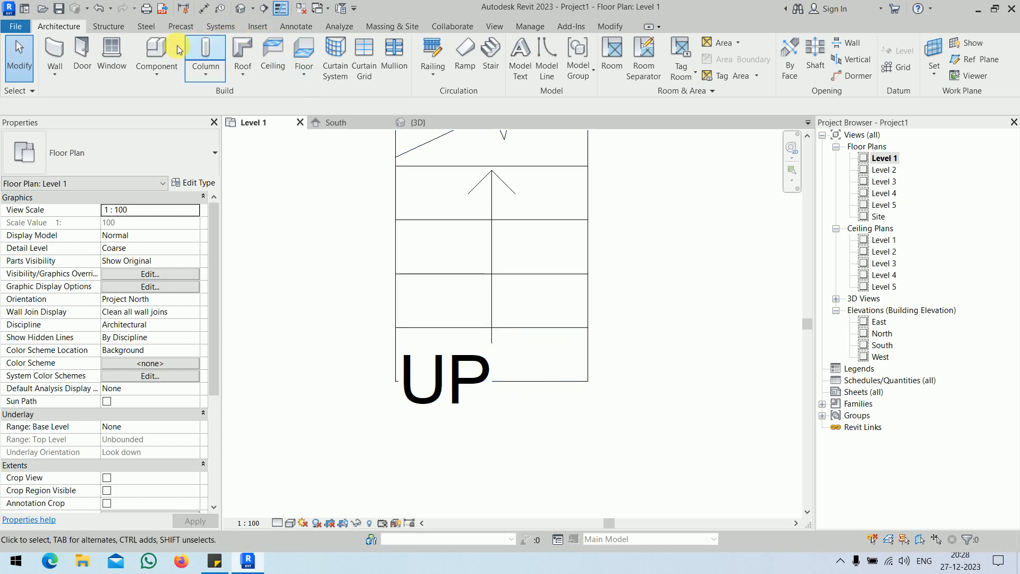
Step: Start an in-place model component in the Generic Models category, keeping the suggested name
{"action": "left_click", "coordinate": [157, 74]}
{"action": "left_click", "coordinate": [160, 125]}
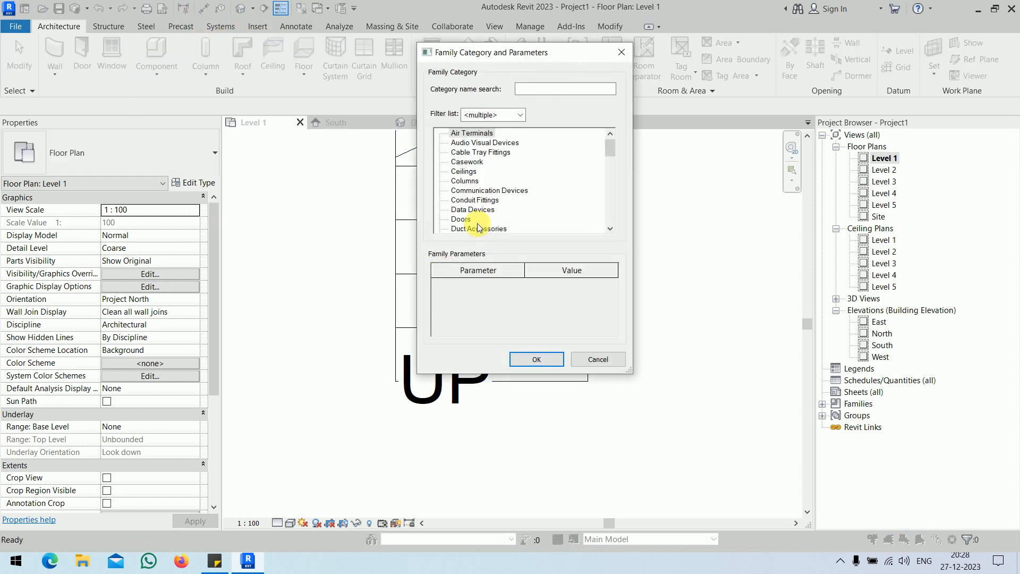
{"action": "scroll", "coordinate": [478, 207], "scroll_direction": "down", "scroll_amount": 3}
{"action": "scroll", "coordinate": [485, 201], "scroll_direction": "down", "scroll_amount": 2}
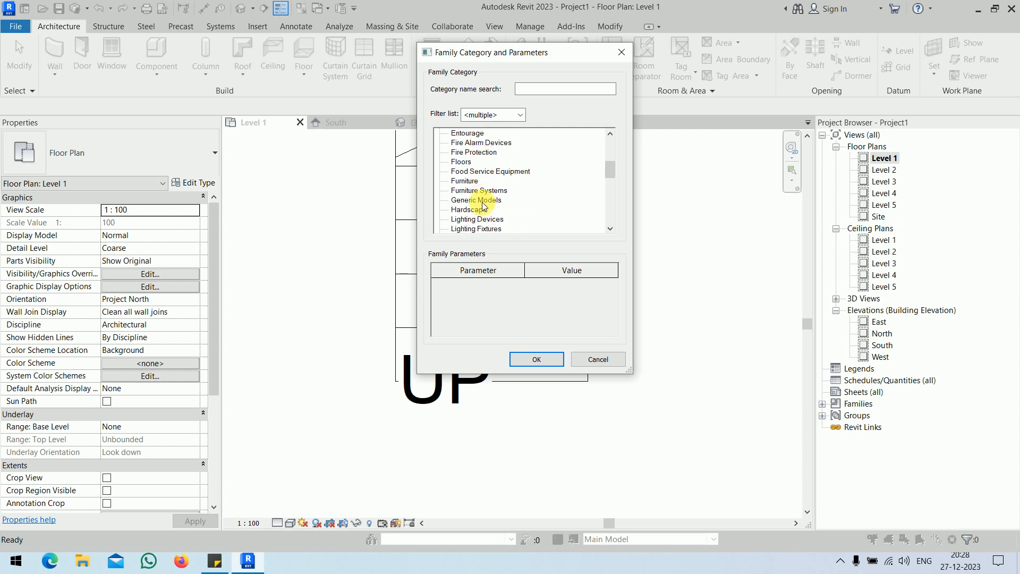
{"action": "left_click", "coordinate": [481, 201]}
{"action": "left_click", "coordinate": [534, 357]}
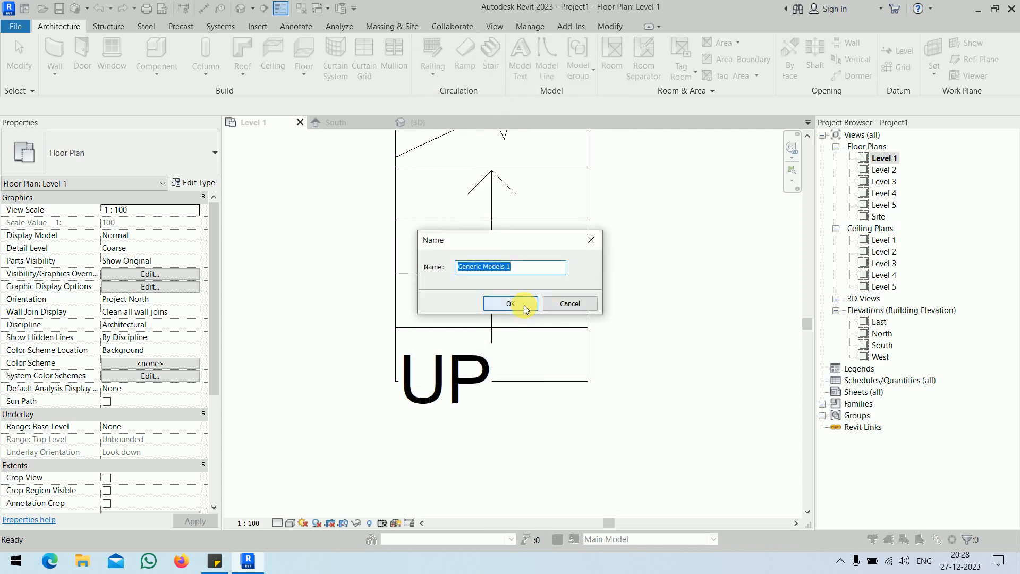
{"action": "left_click", "coordinate": [523, 305]}
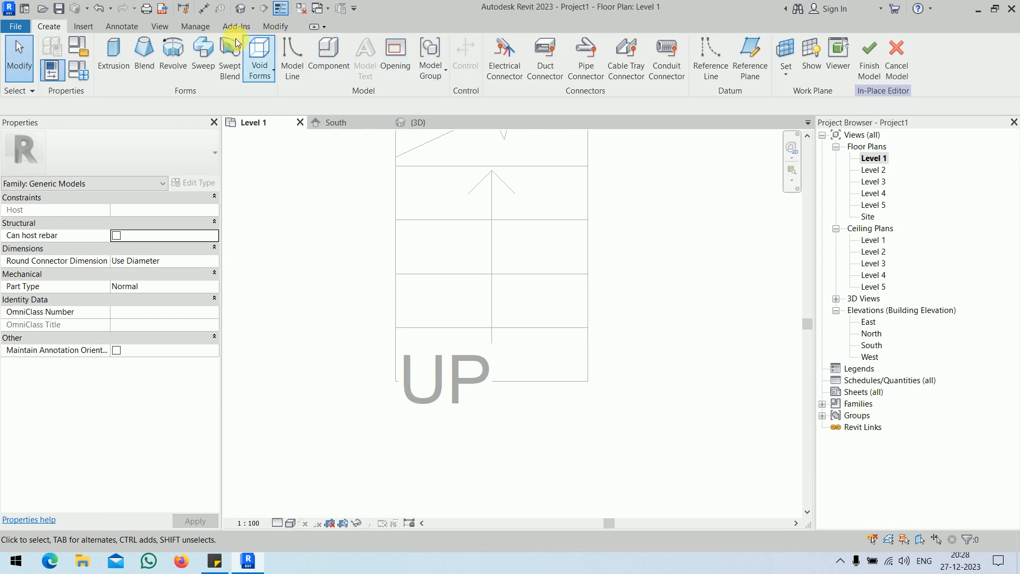
Step: Sketch a rectangular extrusion profile about 1000 by 350 mm over the first tread, projecting past its front edge
{"action": "left_click", "coordinate": [113, 50]}
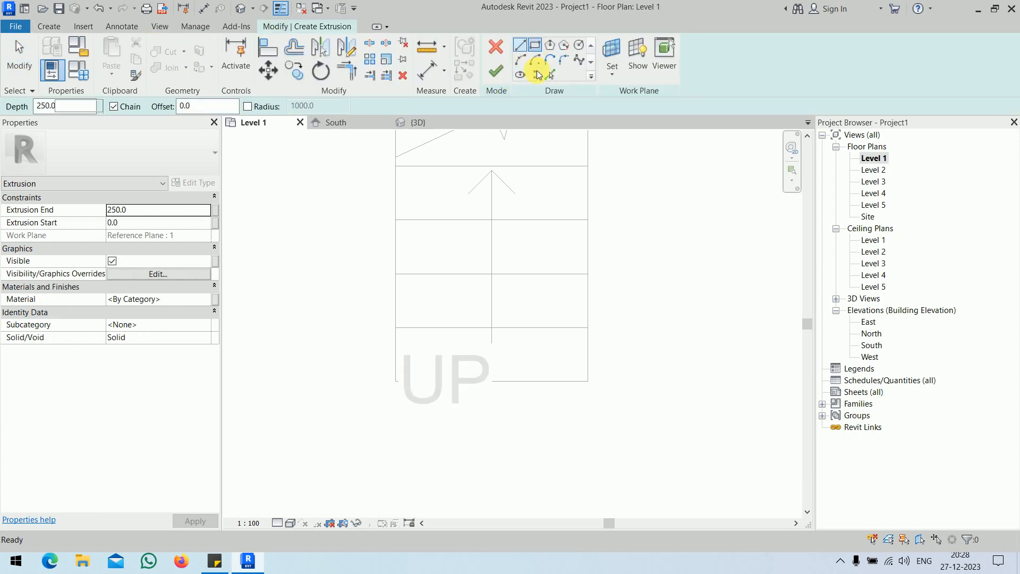
{"action": "left_click", "coordinate": [587, 328]}
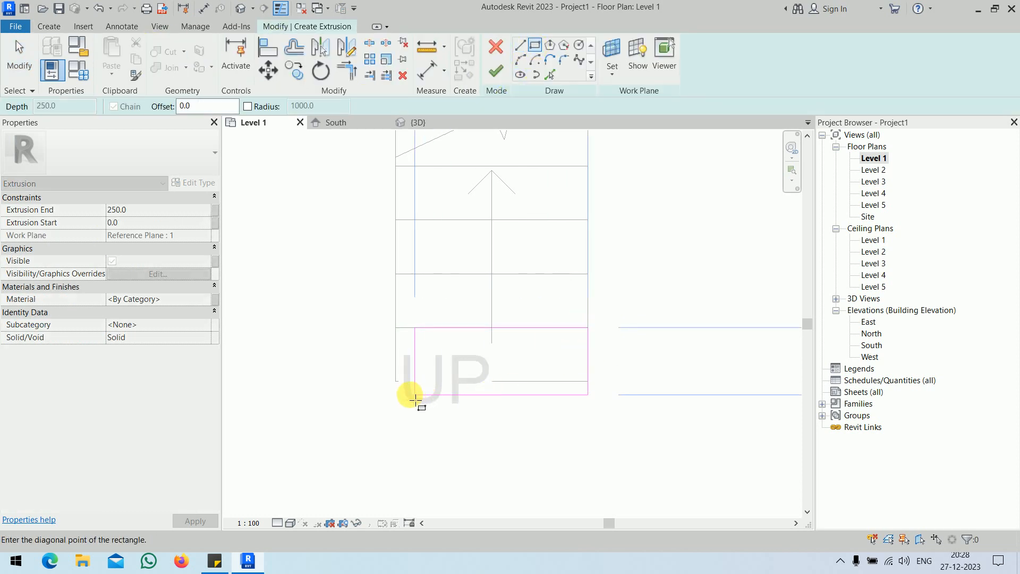
{"action": "left_click", "coordinate": [396, 394]}
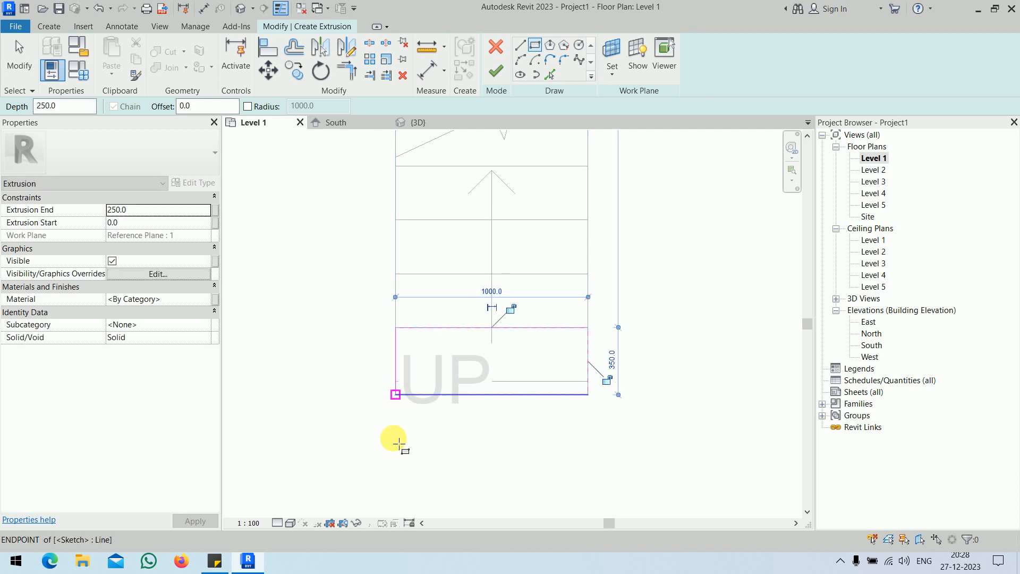
Step: Set the Extrusion End to 5 mm, finish the extrusion and display it in the 3D view
{"action": "left_click", "coordinate": [148, 211]}
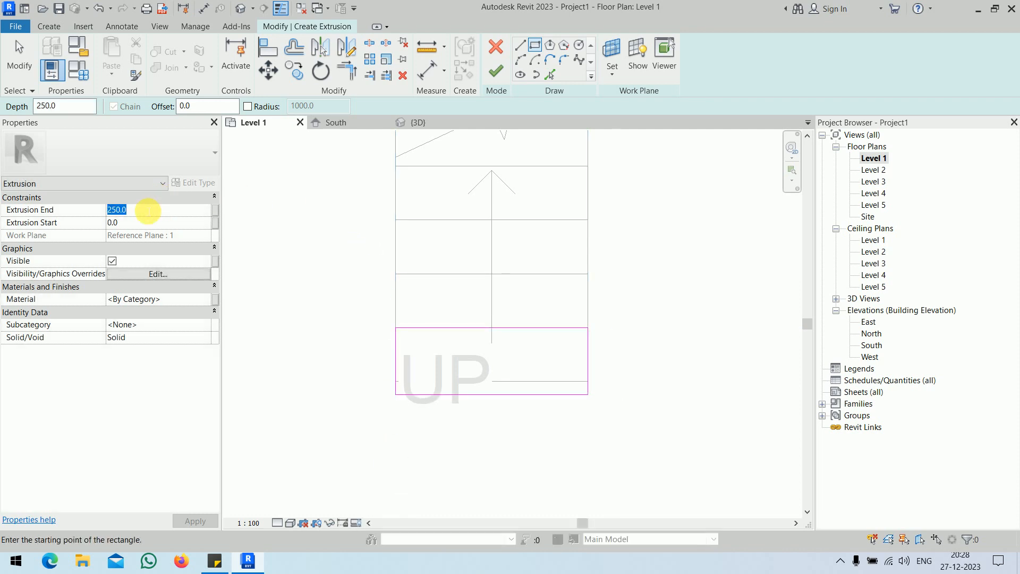
{"action": "left_click", "coordinate": [495, 71]}
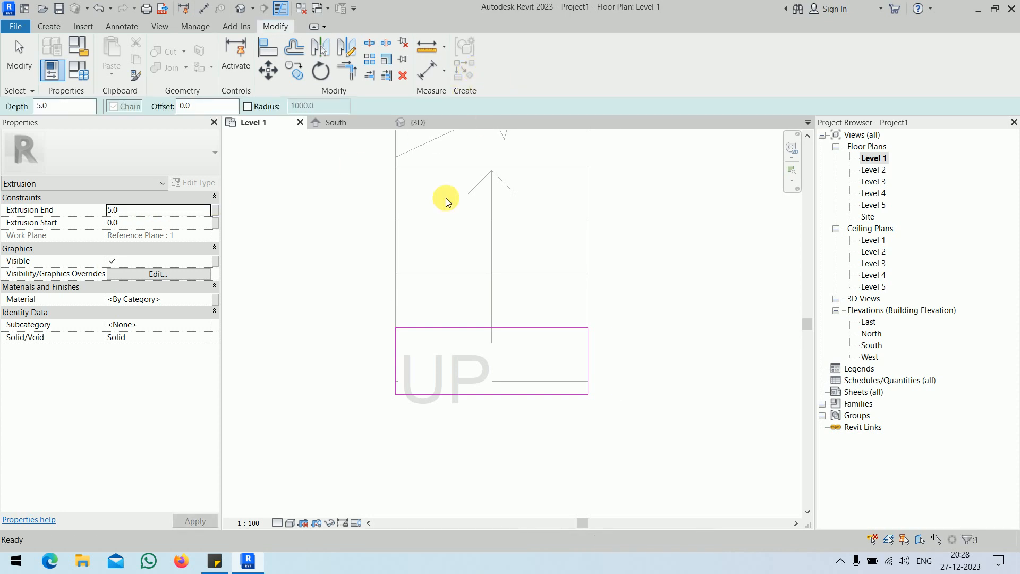
{"action": "left_click", "coordinate": [415, 122]}
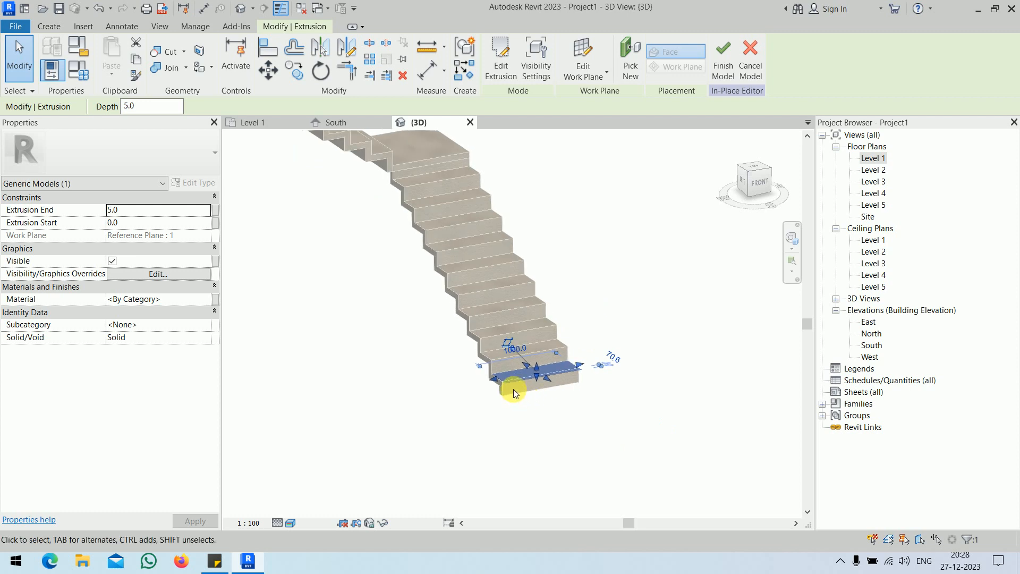
Step: Finish the in-place tread slab model and open the East elevation at the foot of the stair
{"action": "scroll", "coordinate": [519, 374], "scroll_direction": "up", "scroll_amount": 6}
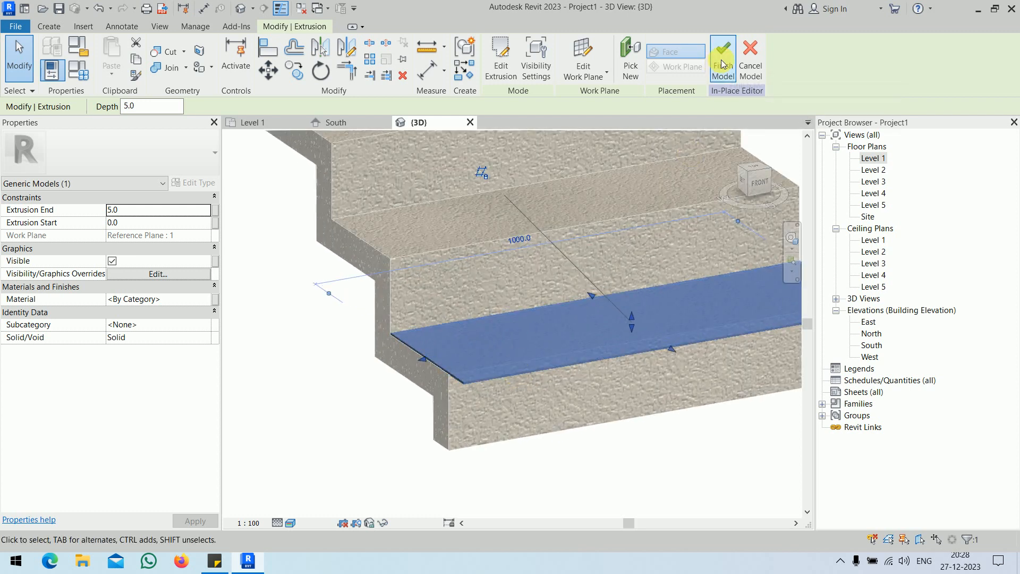
{"action": "left_click", "coordinate": [722, 64]}
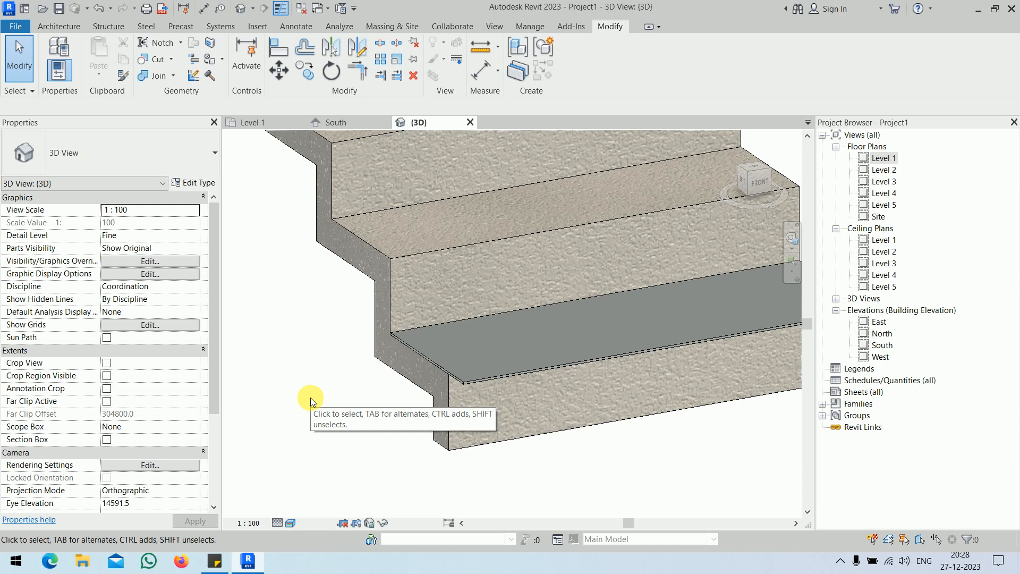
{"action": "double_click", "coordinate": [877, 323]}
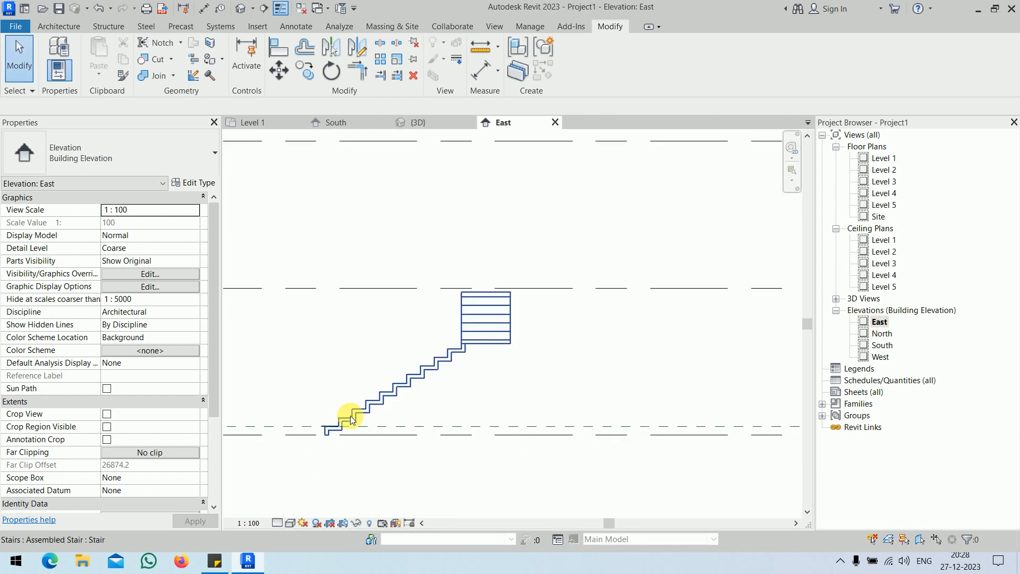
{"action": "scroll", "coordinate": [350, 416], "scroll_direction": "up", "scroll_amount": 3}
{"action": "middle_click_drag", "start_coordinate": [448, 430], "coordinate": [551, 376]}
{"action": "scroll", "coordinate": [512, 378], "scroll_direction": "up", "scroll_amount": 1}
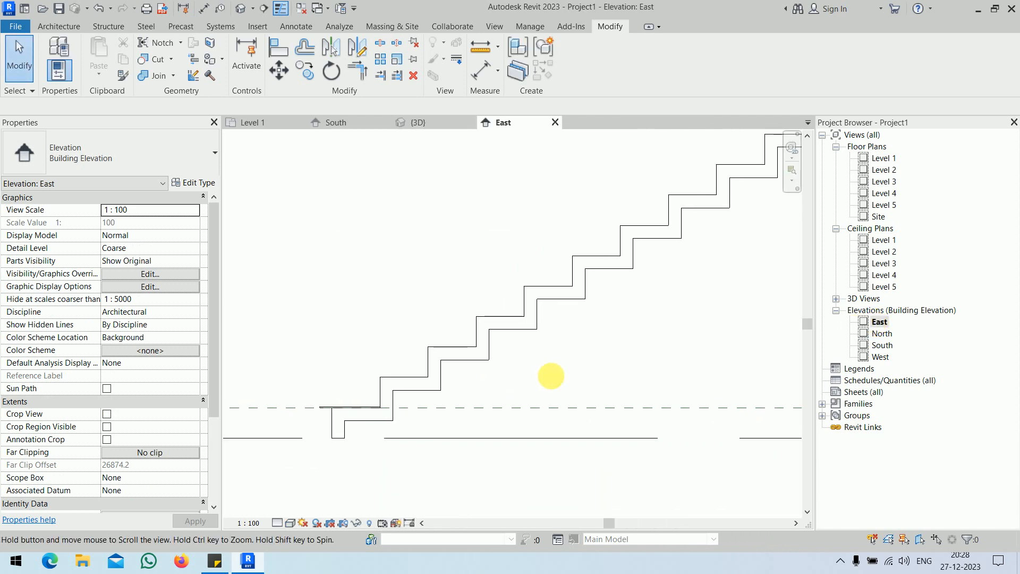
Step: Copy the tread slab onto the second tread, from riser corner to riser corner, with Multiple on and Constrain off
{"action": "left_click", "coordinate": [321, 407]}
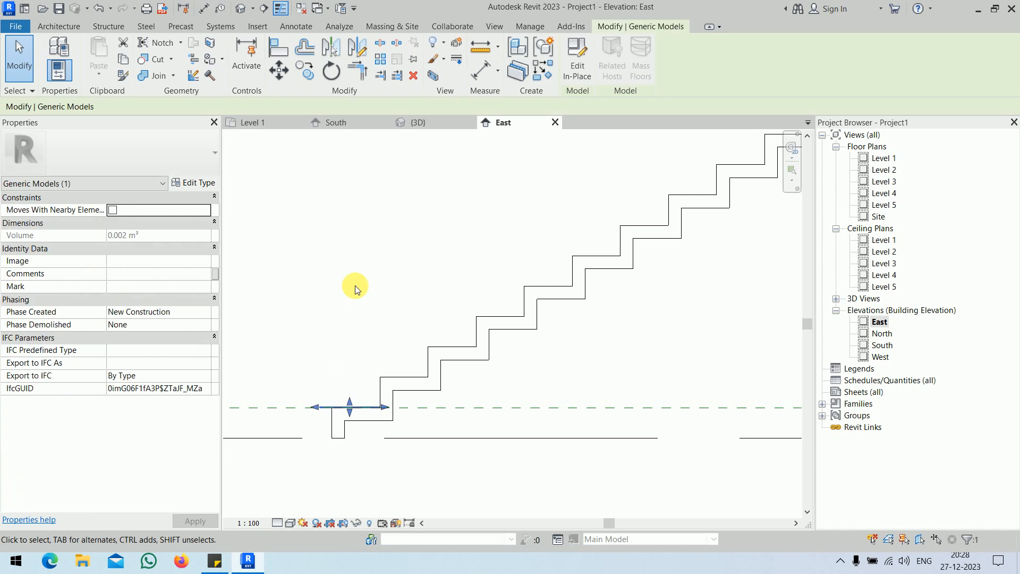
{"action": "left_click", "coordinate": [304, 71]}
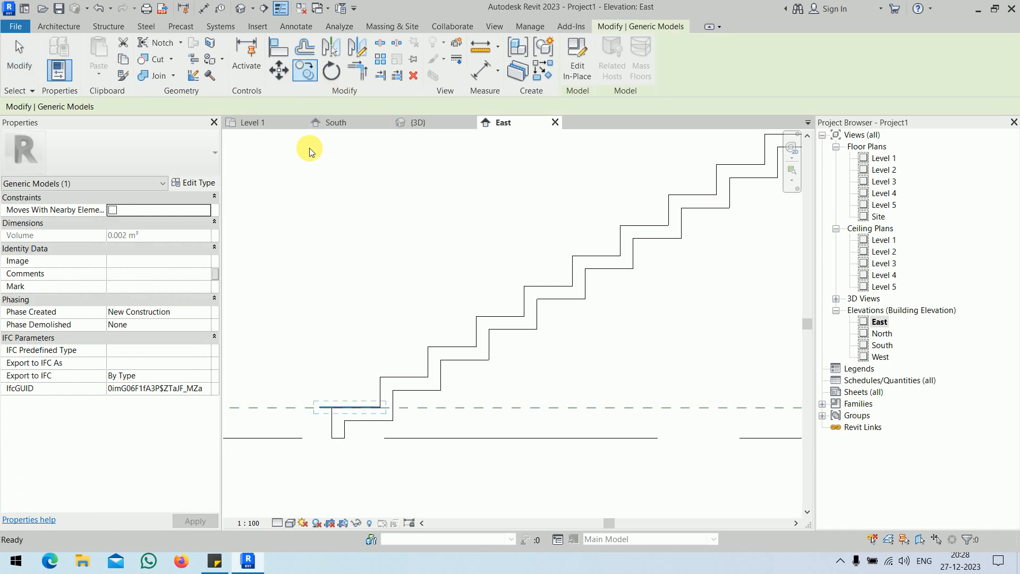
{"action": "scroll", "coordinate": [361, 411], "scroll_direction": "up", "scroll_amount": 4}
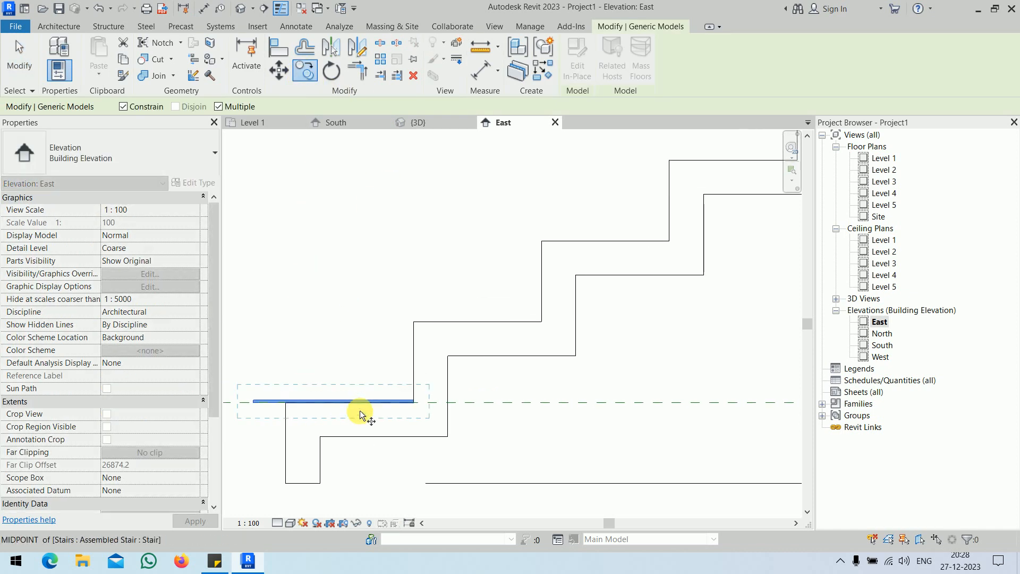
{"action": "left_click", "coordinate": [122, 108]}
{"action": "scroll", "coordinate": [426, 404], "scroll_direction": "up", "scroll_amount": 3}
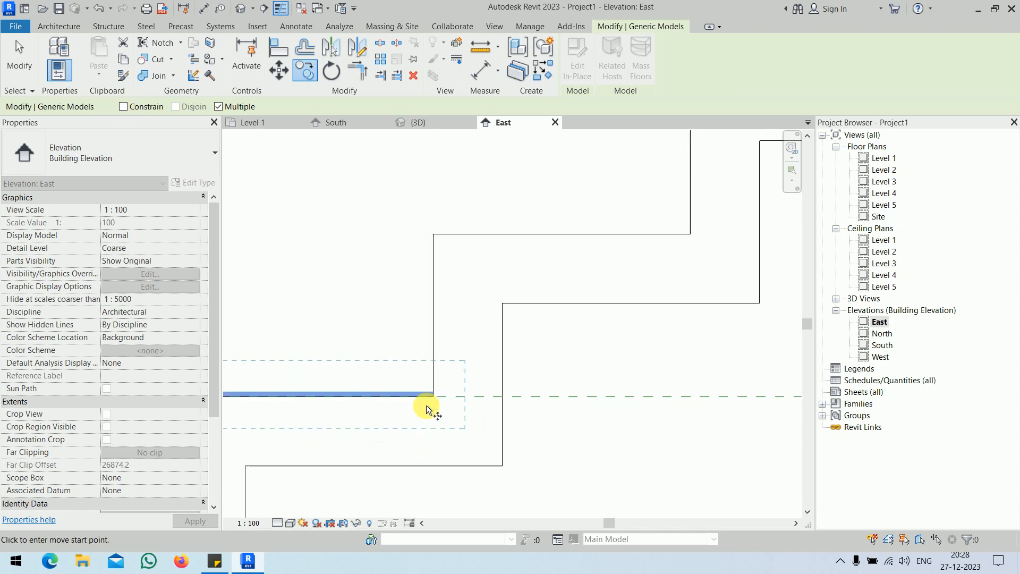
{"action": "left_click", "coordinate": [440, 388]}
{"action": "scroll", "coordinate": [531, 235], "scroll_direction": "down", "scroll_amount": 3}
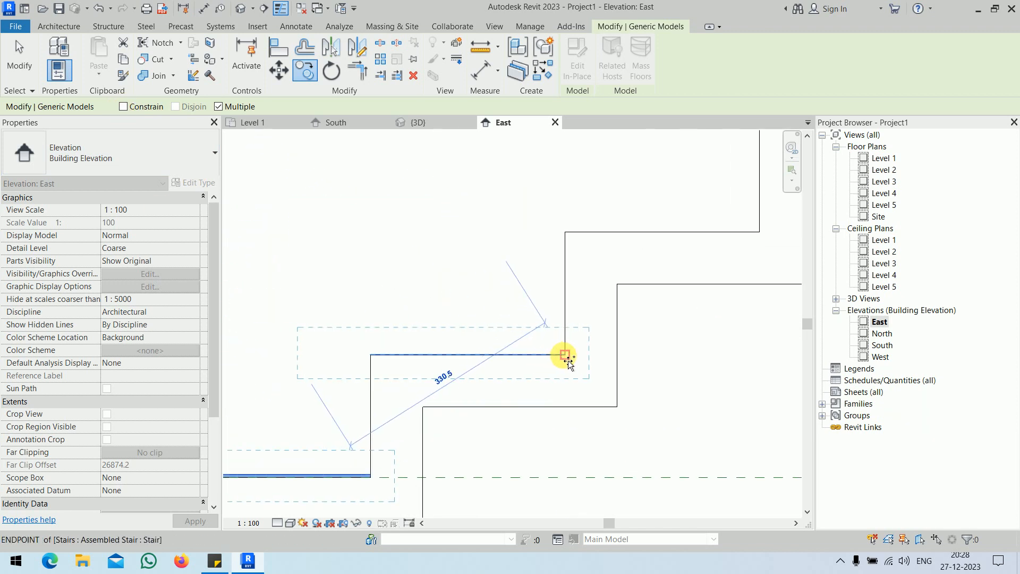
{"action": "left_click", "coordinate": [565, 354]}
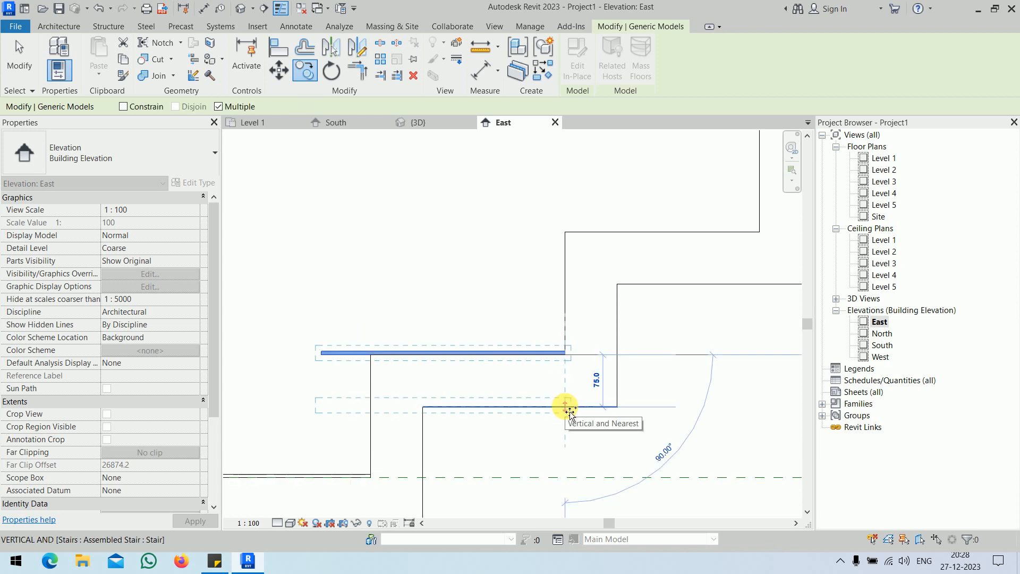
Step: Place further copies of the slab on the successive treads up the first flight, snapping each to the riser corner, and end the Copy
{"action": "middle_click_drag", "start_coordinate": [570, 412], "coordinate": [371, 477]}
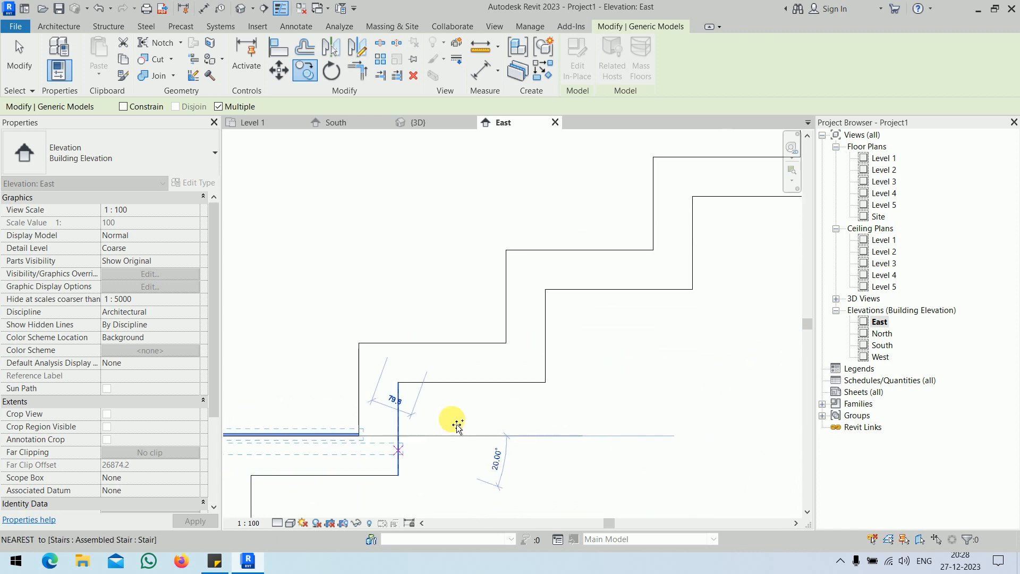
{"action": "left_click", "coordinate": [508, 351]}
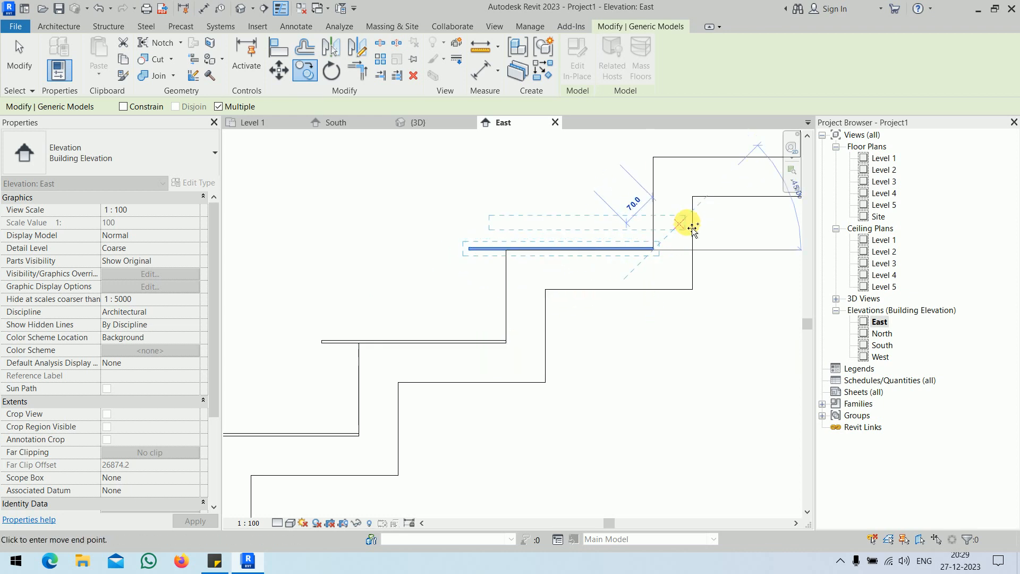
{"action": "middle_click_drag", "start_coordinate": [542, 324], "coordinate": [419, 363]}
{"action": "middle_click_drag", "start_coordinate": [519, 296], "coordinate": [615, 209]}
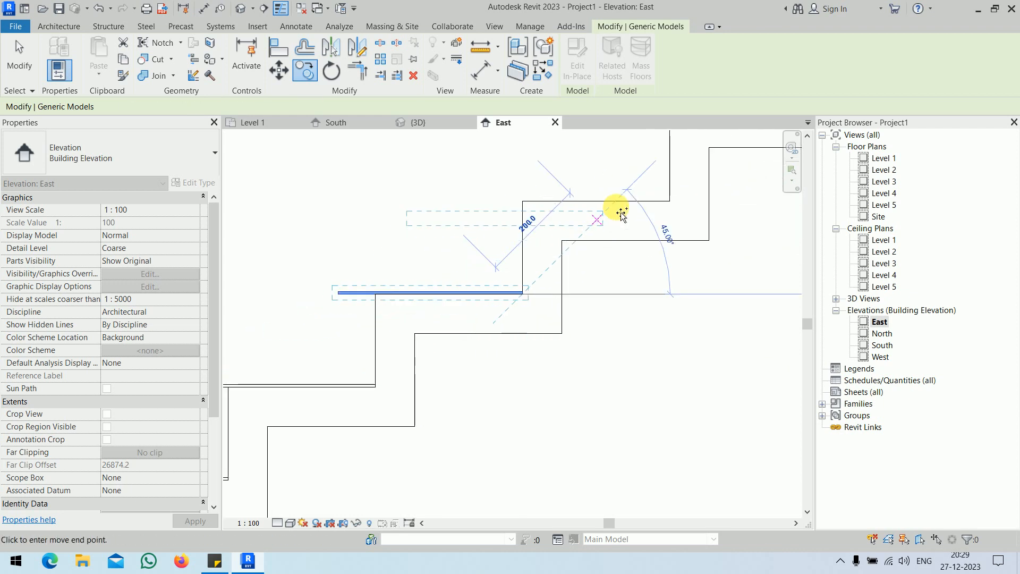
{"action": "middle_click_drag", "start_coordinate": [565, 328], "coordinate": [412, 417]}
{"action": "left_click", "coordinate": [517, 286]}
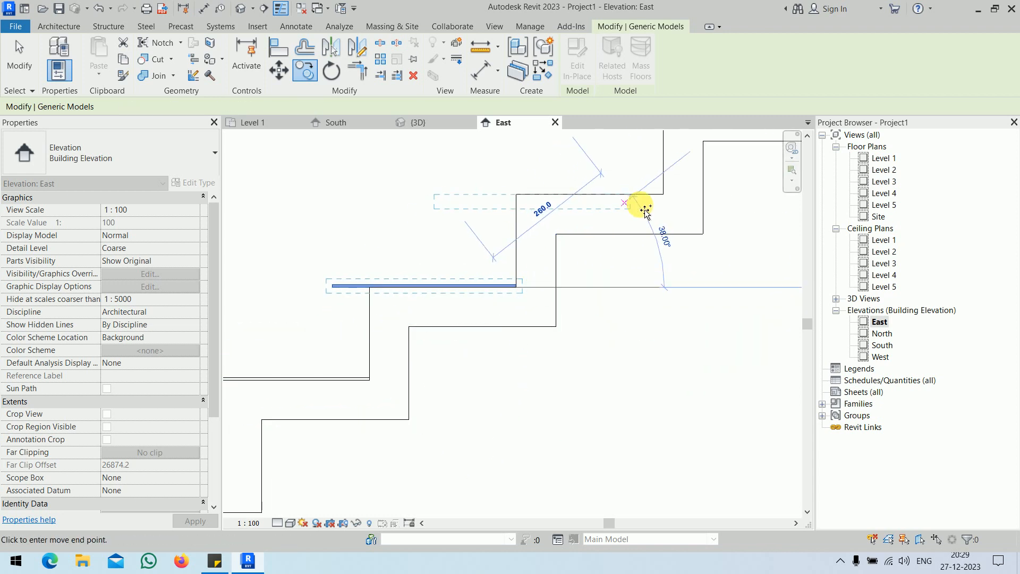
{"action": "left_click", "coordinate": [664, 194]}
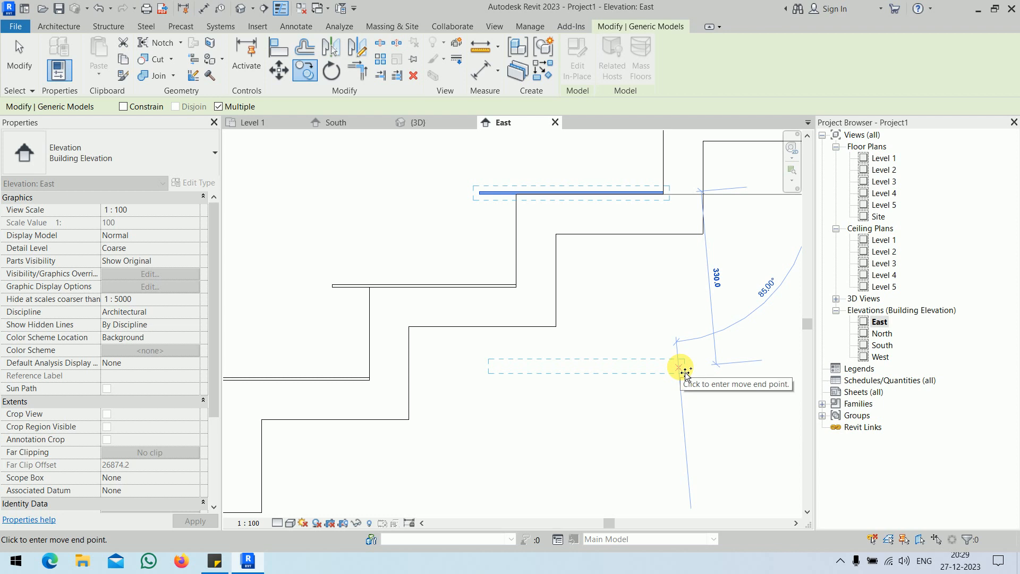
{"action": "key", "text": "Escape"}
{"action": "key", "text": "Escape"}
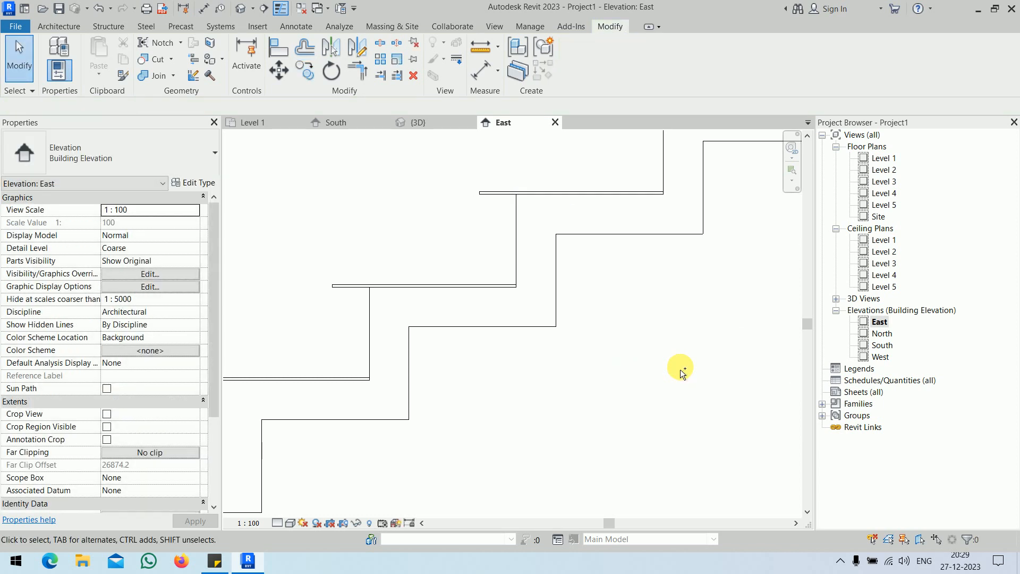
Step: Delete the whole stair together with its tread slabs in the 3D view, and return to the Level 1 floor plan
{"action": "mouse_move", "coordinate": [423, 493]}
{"action": "left_click", "coordinate": [427, 122]}
{"action": "scroll", "coordinate": [530, 343], "scroll_direction": "down", "scroll_amount": 8}
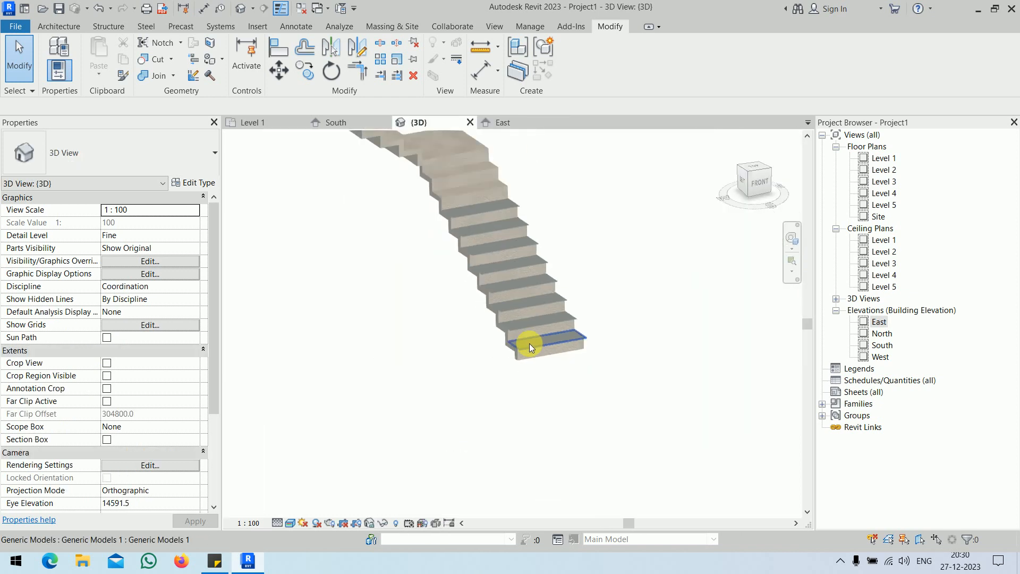
{"action": "left_click_drag", "start_coordinate": [445, 221], "coordinate": [588, 404]}
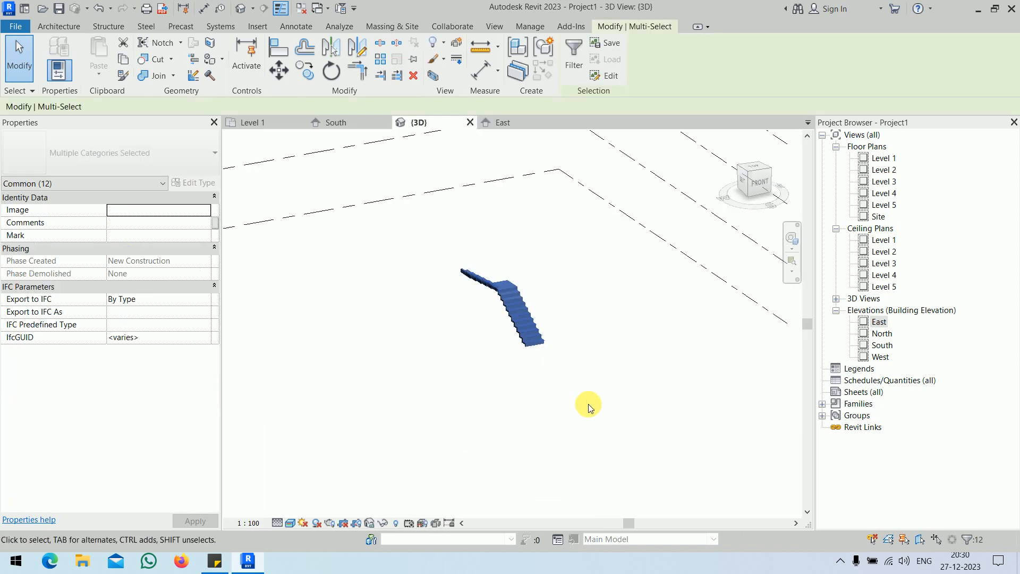
{"action": "key", "text": "Delete"}
{"action": "double_click", "coordinate": [885, 158]}
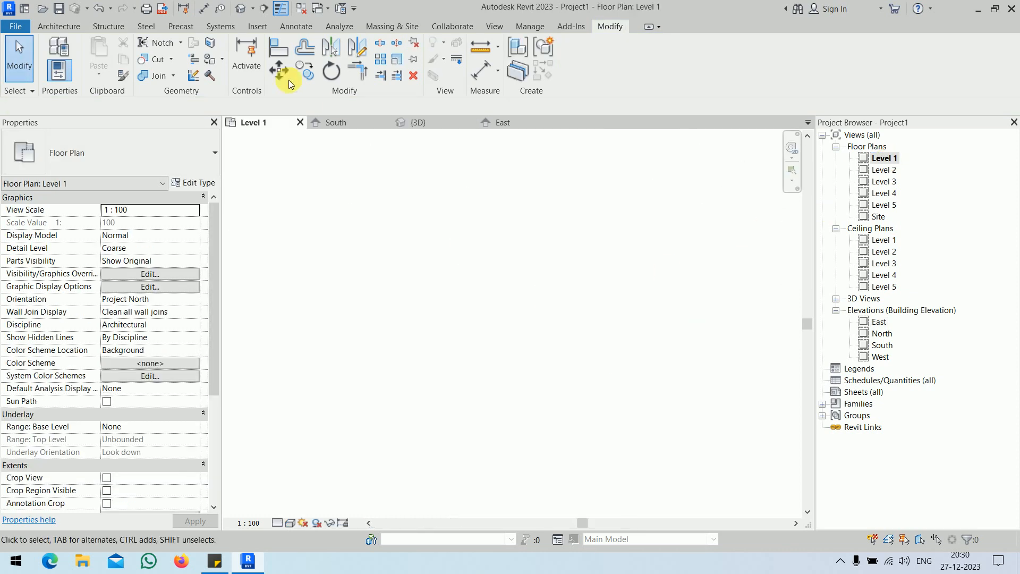
{"action": "left_click", "coordinate": [57, 27]}
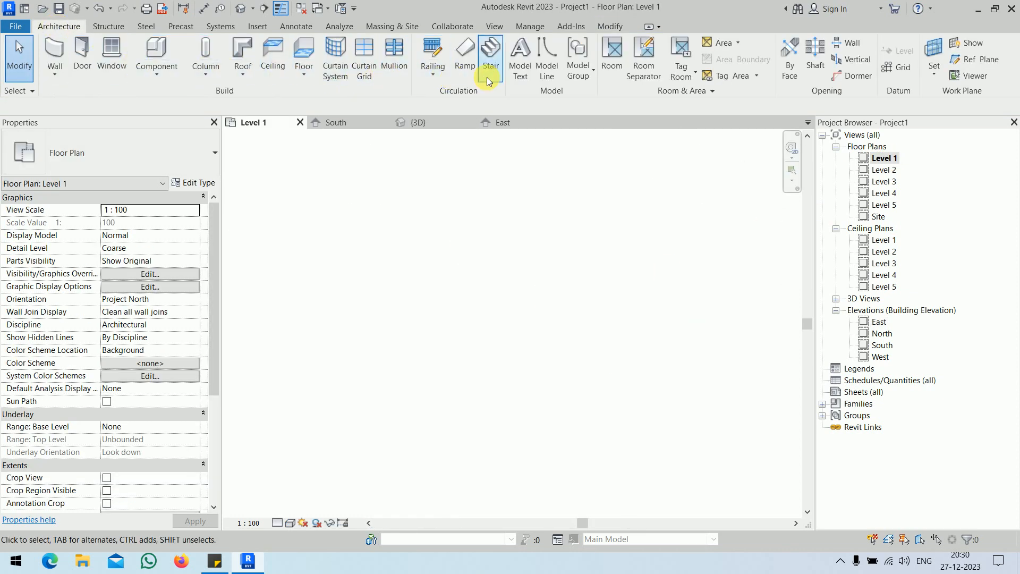
{"action": "left_click", "coordinate": [490, 61]}
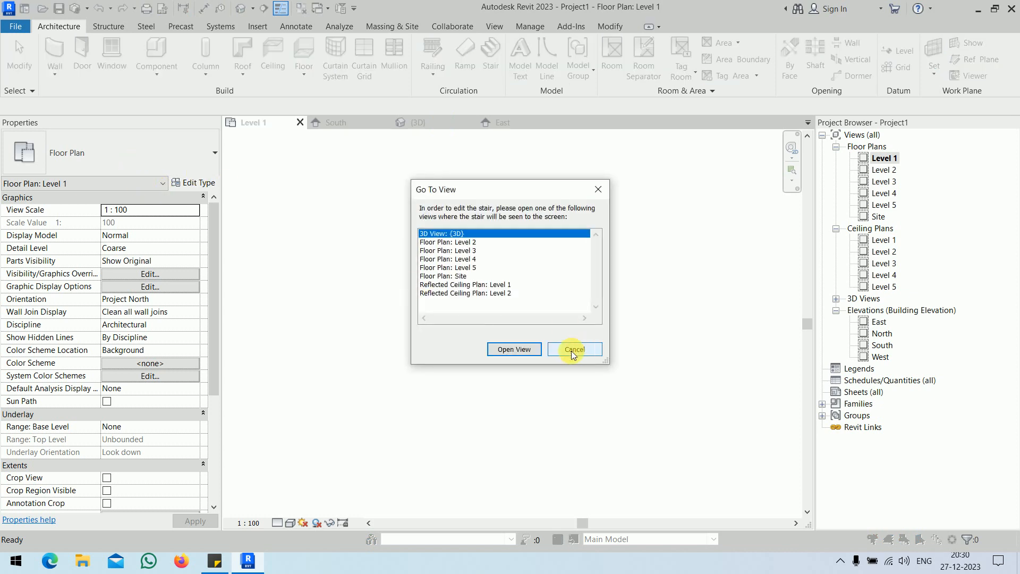
{"action": "left_click", "coordinate": [511, 285]}
{"action": "left_click", "coordinate": [475, 277]}
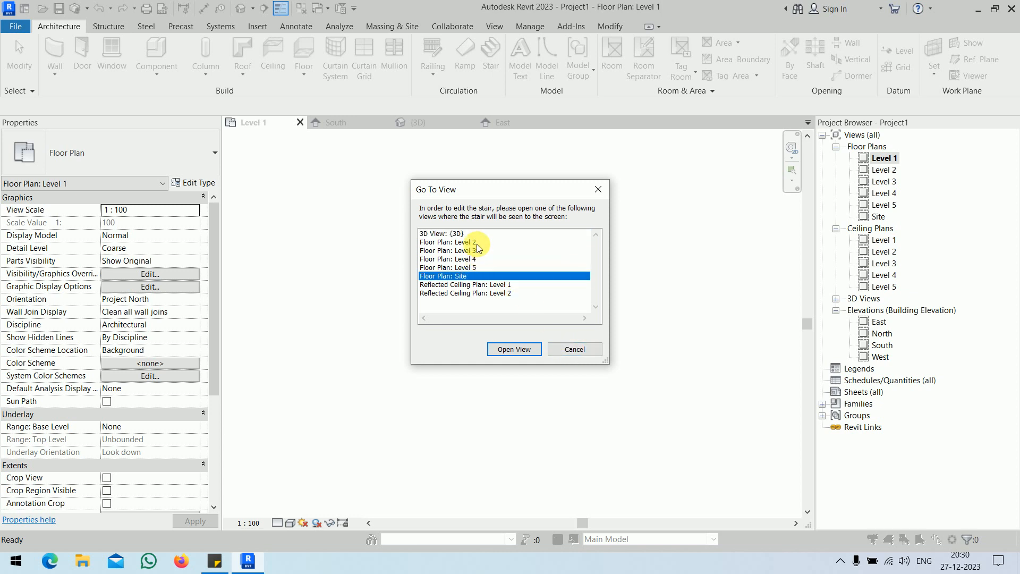
{"action": "left_click", "coordinate": [567, 348]}
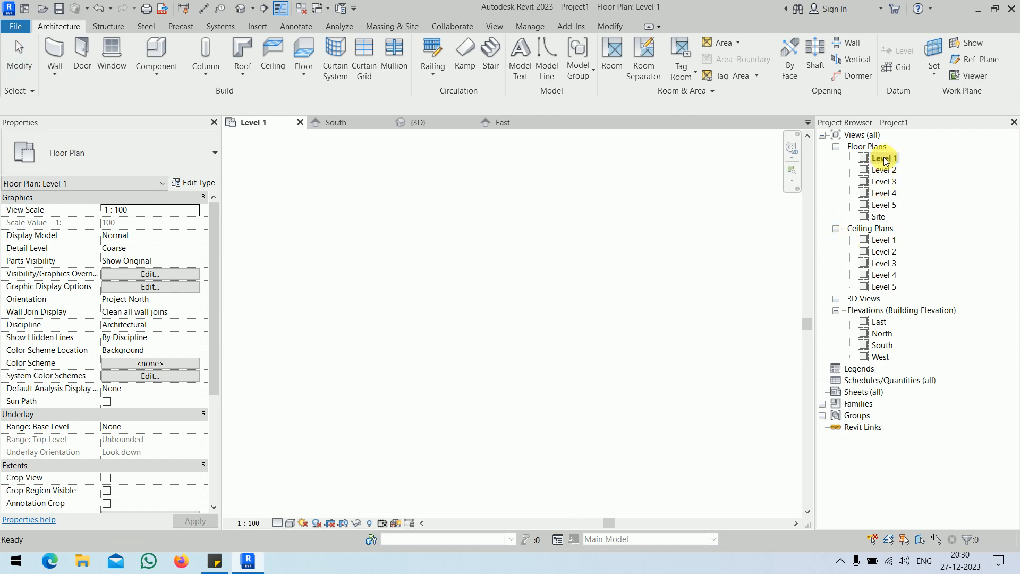
Step: Set the work plane of the Level 1 floor plan to Level : Level 1
{"action": "left_click", "coordinate": [934, 49]}
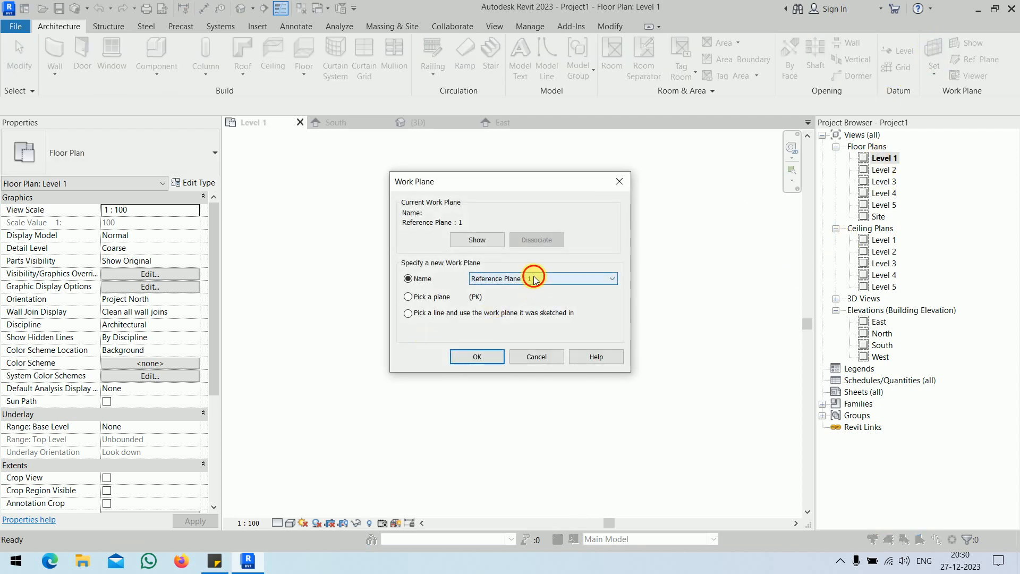
{"action": "left_click", "coordinate": [595, 277]}
{"action": "left_click", "coordinate": [489, 287]}
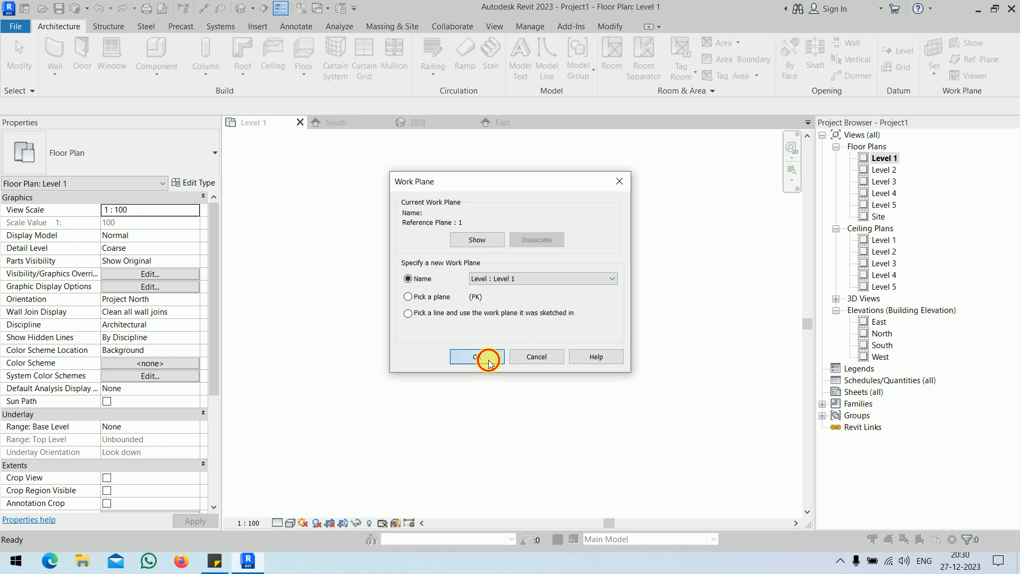
{"action": "left_click", "coordinate": [489, 359]}
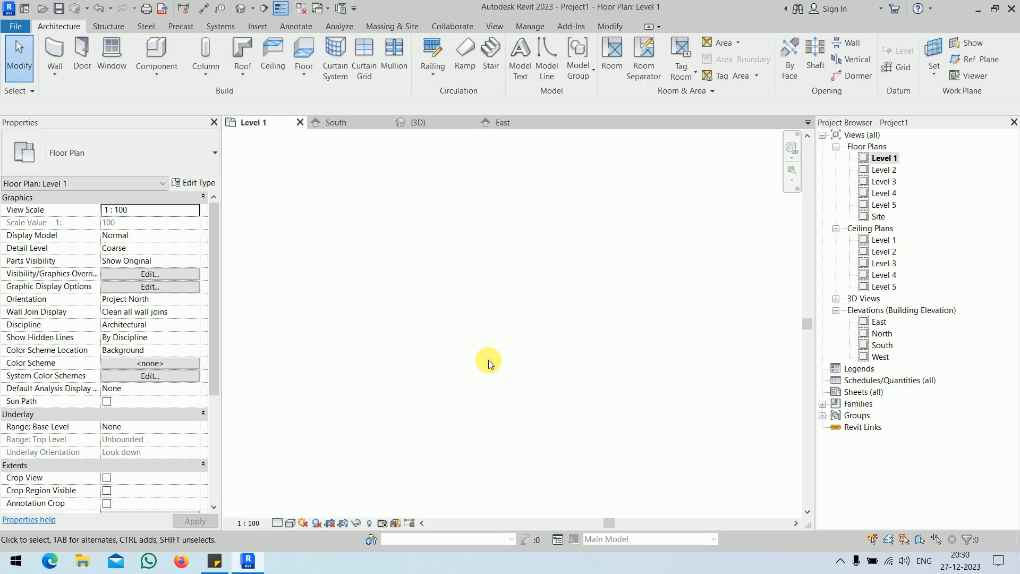
Step: Start a Cast-In-Place Monolithic Stair and draw a straight first run of 10 risers, 2520 mm long, up the plan
{"action": "left_click", "coordinate": [498, 46]}
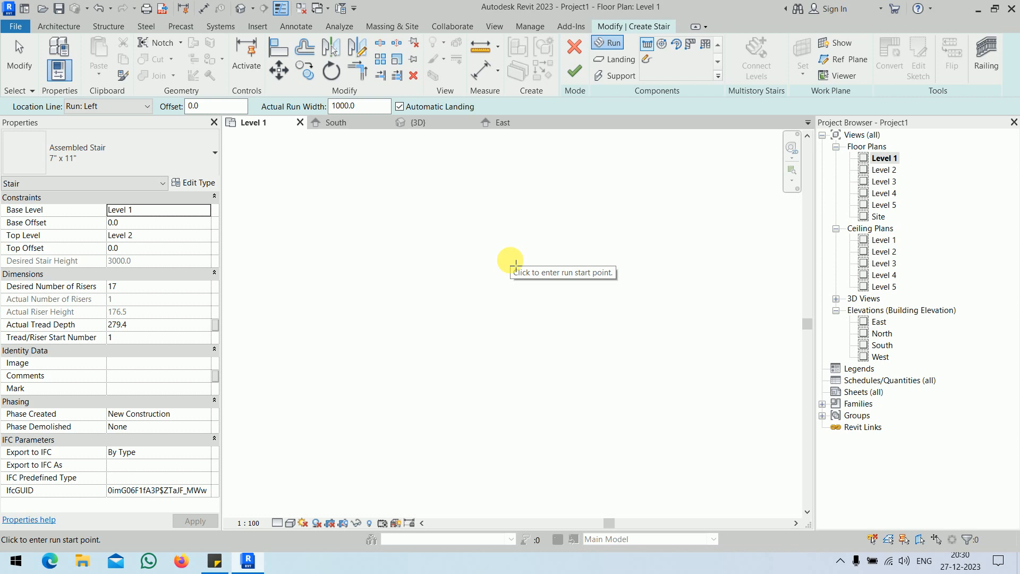
{"action": "left_click", "coordinate": [180, 157]}
{"action": "left_click", "coordinate": [97, 313]}
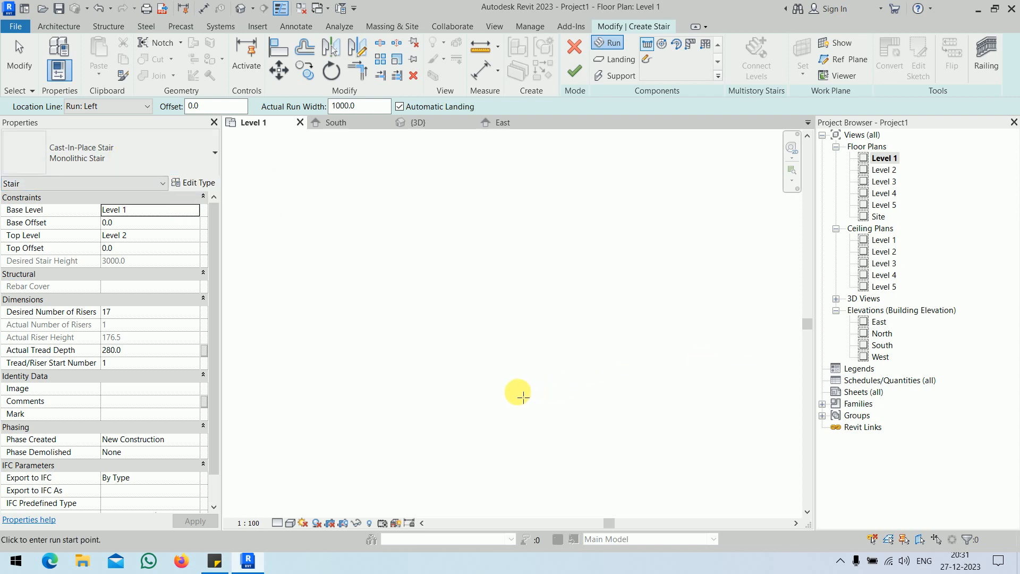
{"action": "left_click", "coordinate": [553, 379]}
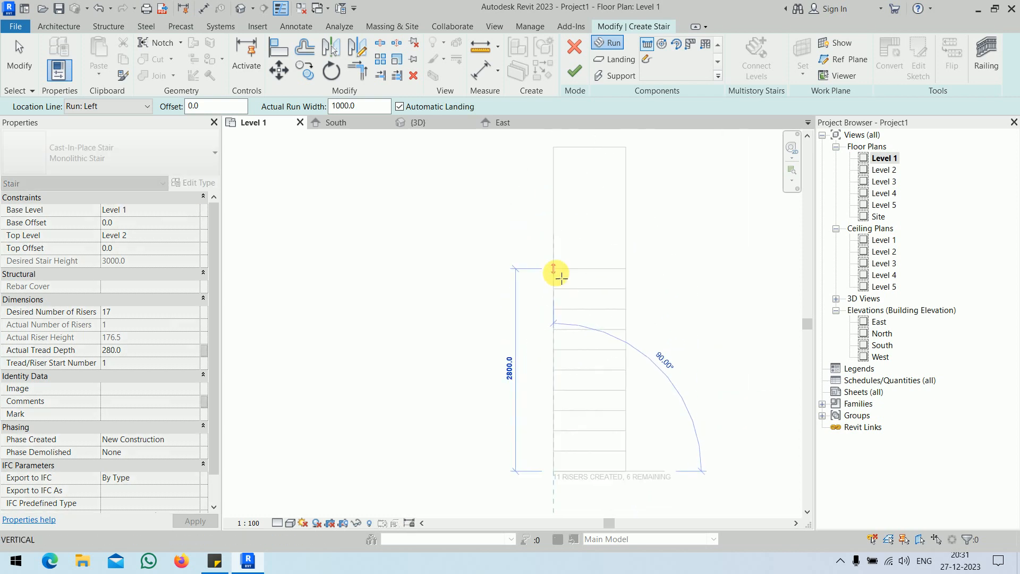
{"action": "left_click", "coordinate": [557, 285]}
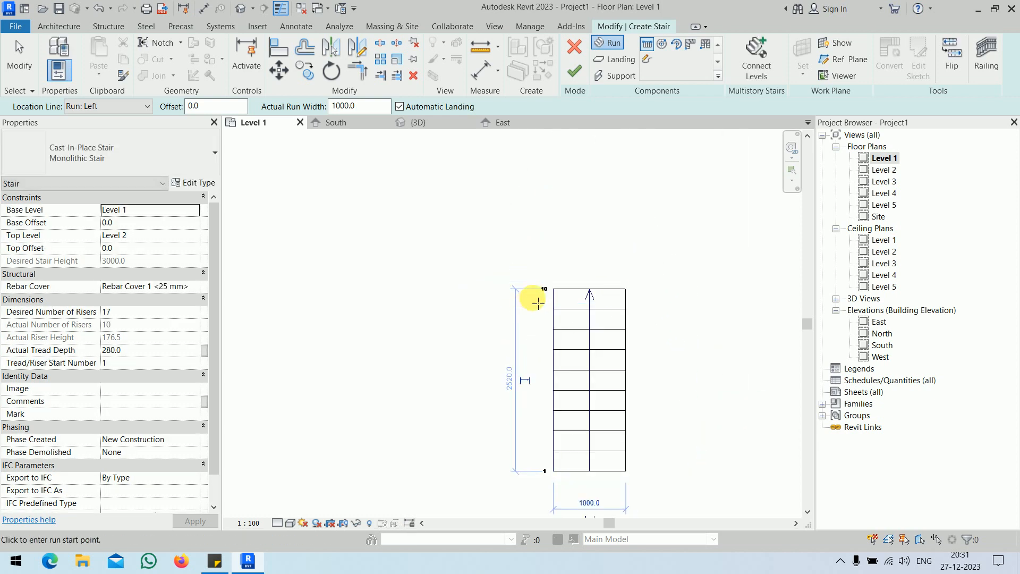
Step: Add a parallel return run with the remaining 7 risers beside the first run, finish the stair and display it in the 3D view
{"action": "scroll", "coordinate": [555, 287], "scroll_direction": "up", "scroll_amount": 3}
{"action": "left_click", "coordinate": [547, 293]}
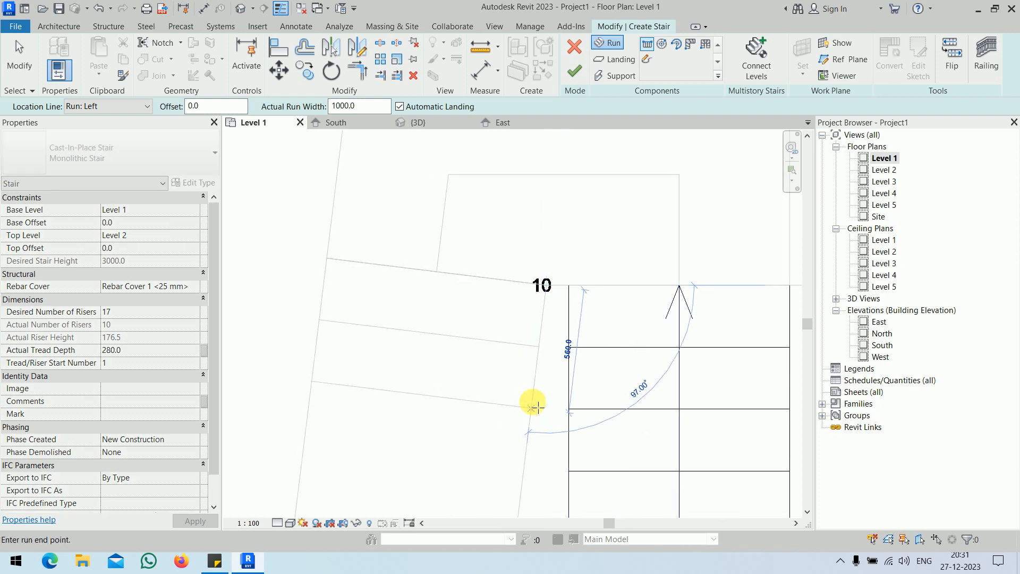
{"action": "scroll", "coordinate": [531, 409], "scroll_direction": "down", "scroll_amount": 3}
{"action": "middle_click_drag", "start_coordinate": [542, 381], "coordinate": [531, 310]}
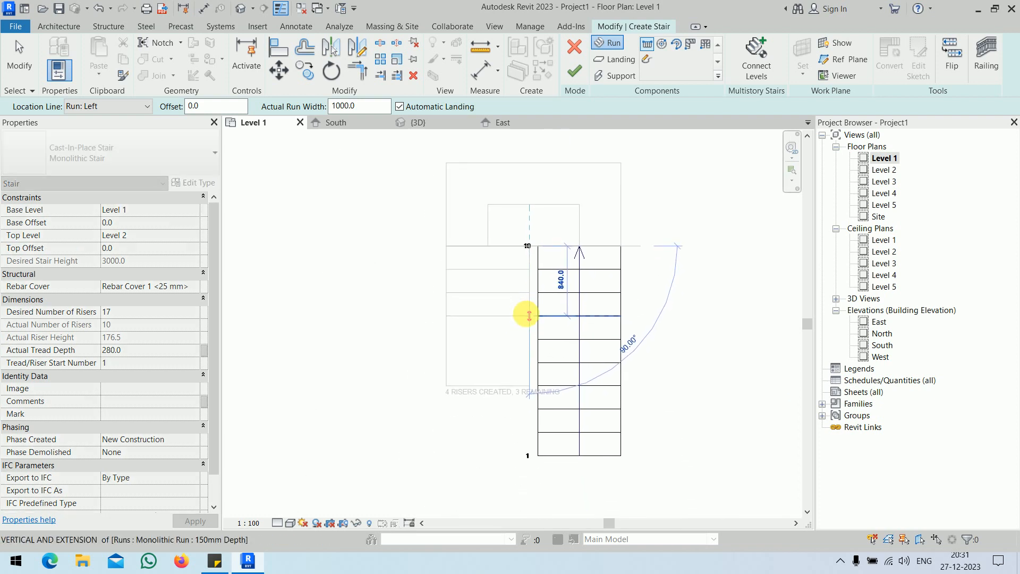
{"action": "left_click", "coordinate": [526, 412]}
{"action": "key", "text": "Escape"}
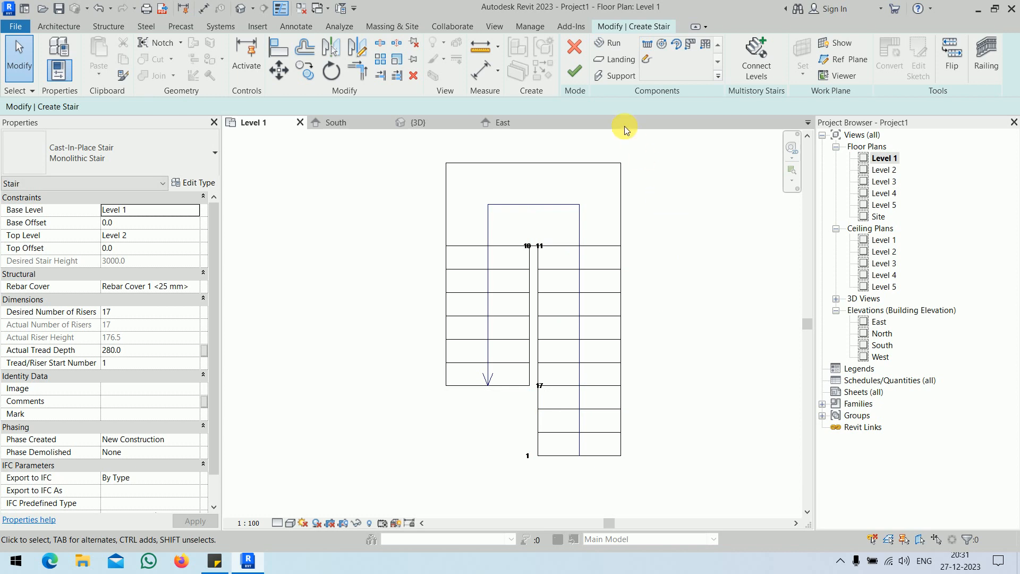
{"action": "left_click", "coordinate": [576, 72]}
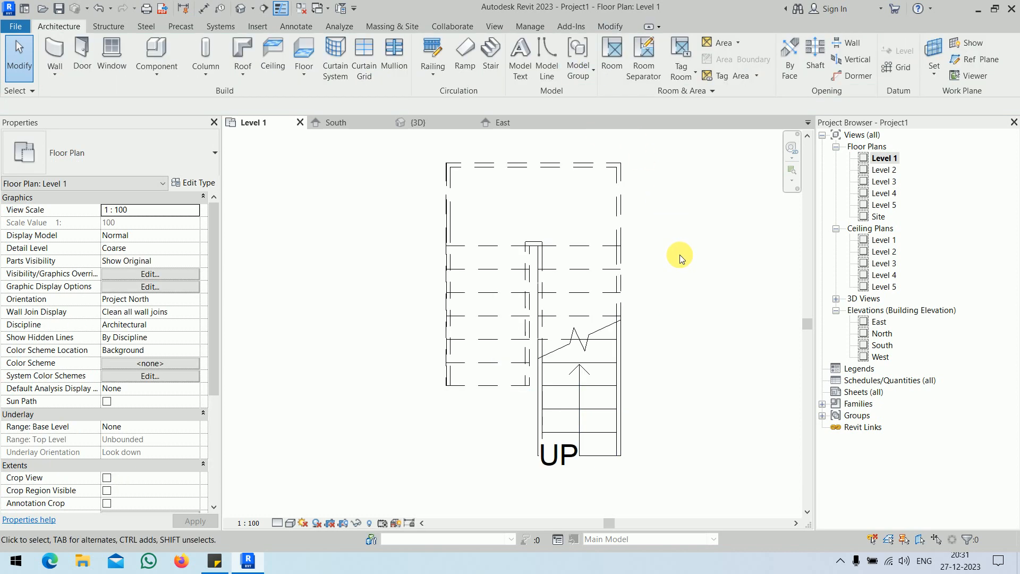
{"action": "left_click", "coordinate": [418, 122]}
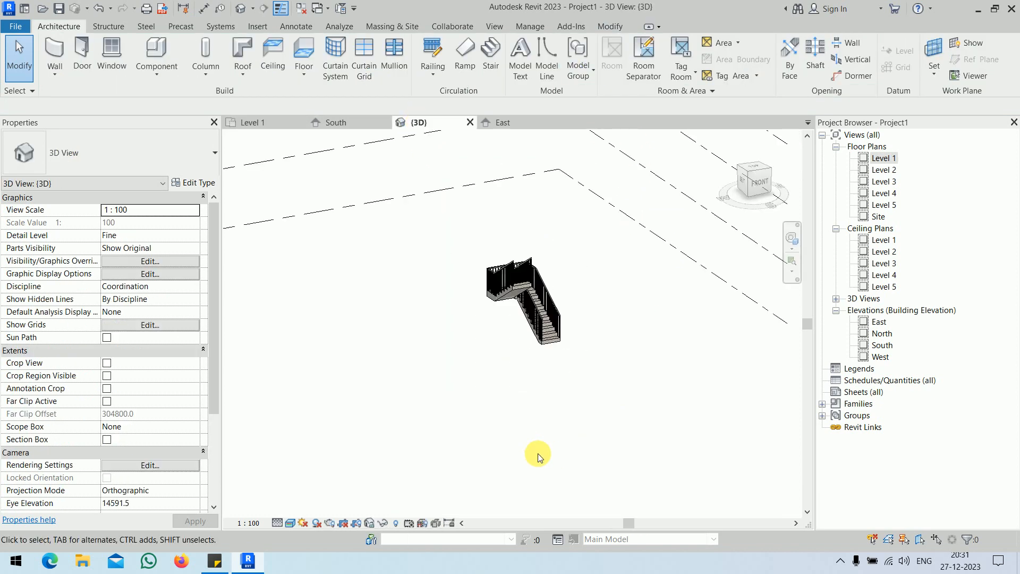
Step: Delete both railings from the new U-shaped stair in the 3D view
{"action": "scroll", "coordinate": [536, 364], "scroll_direction": "up", "scroll_amount": 3}
{"action": "middle_click_drag", "start_coordinate": [484, 336], "coordinate": [492, 433]}
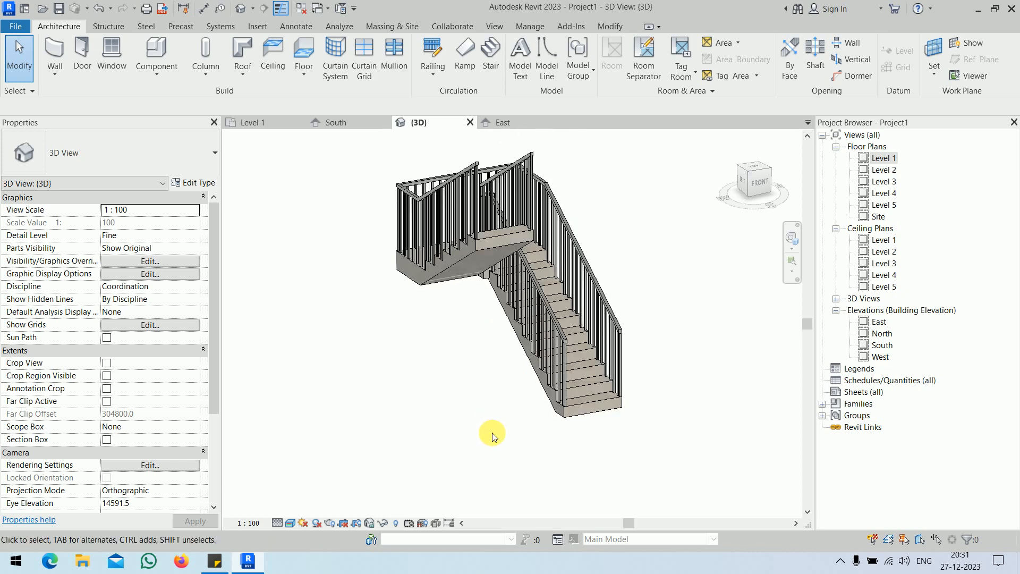
{"action": "left_click", "coordinate": [618, 307]}
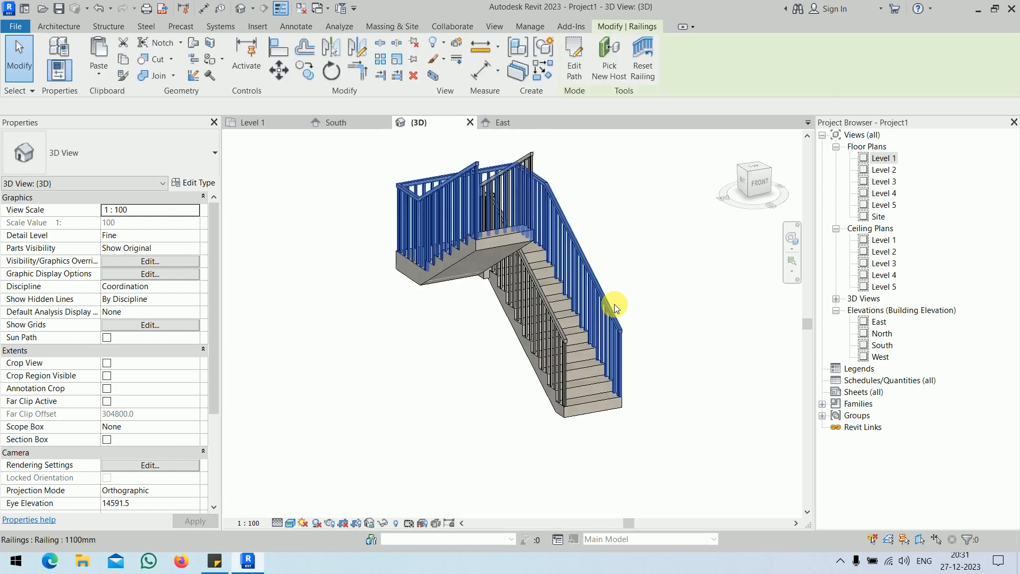
{"action": "key", "text": "Delete"}
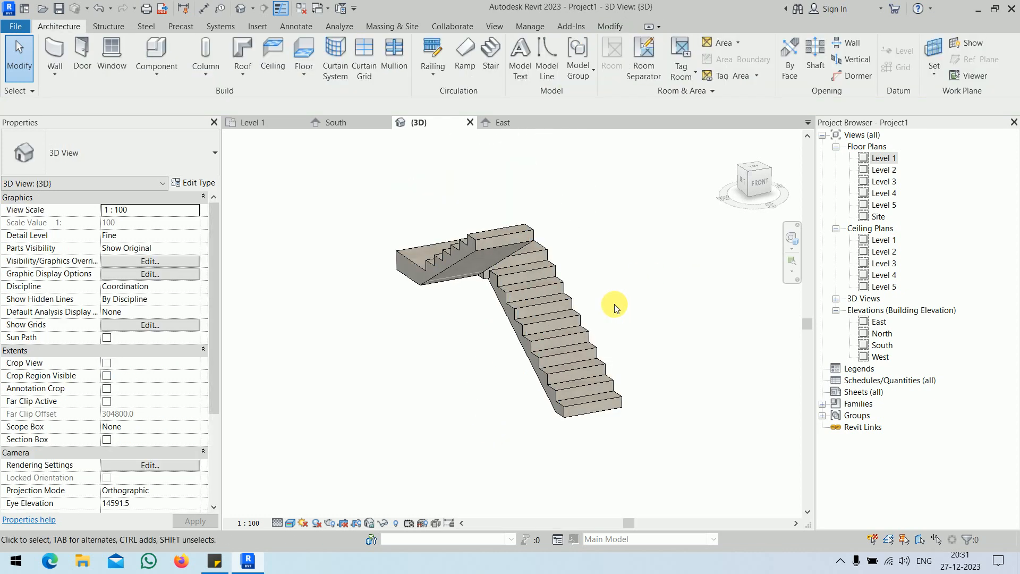
{"action": "scroll", "coordinate": [534, 372], "scroll_direction": "up", "scroll_amount": 4}
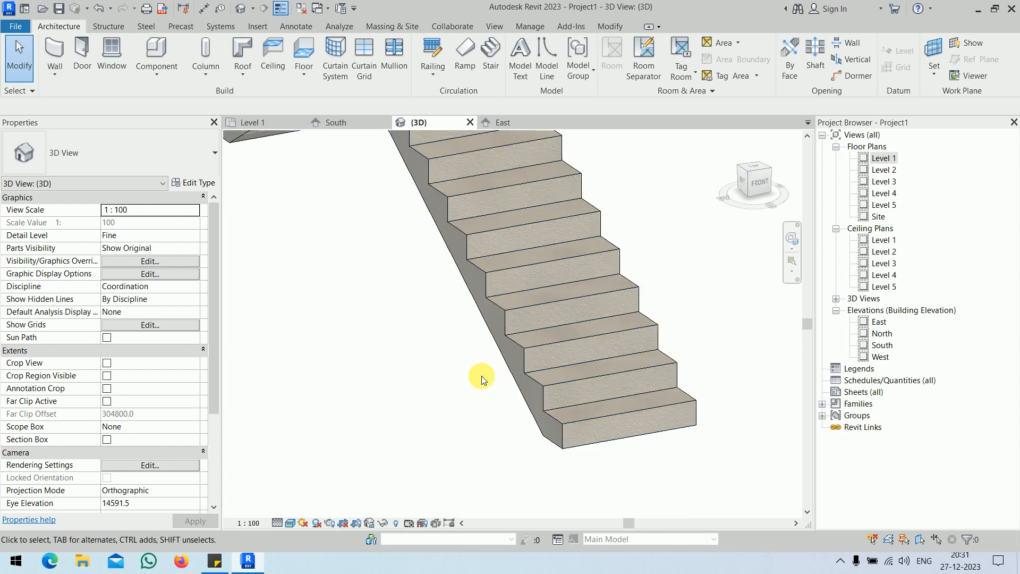
Step: Open the East elevation and examine the profile of the stair's lower run down to its base
{"action": "double_click", "coordinate": [881, 158]}
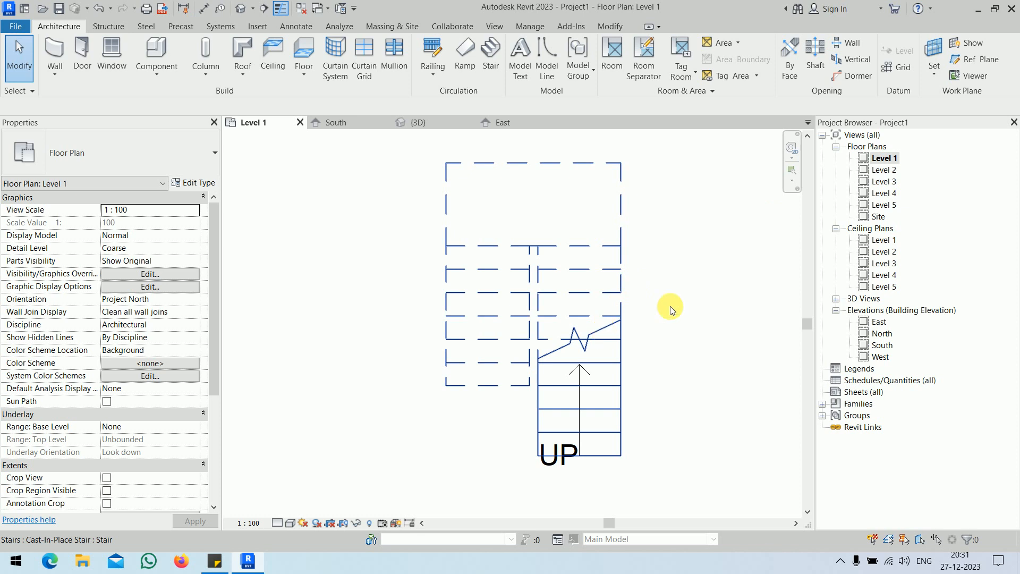
{"action": "double_click", "coordinate": [878, 322]}
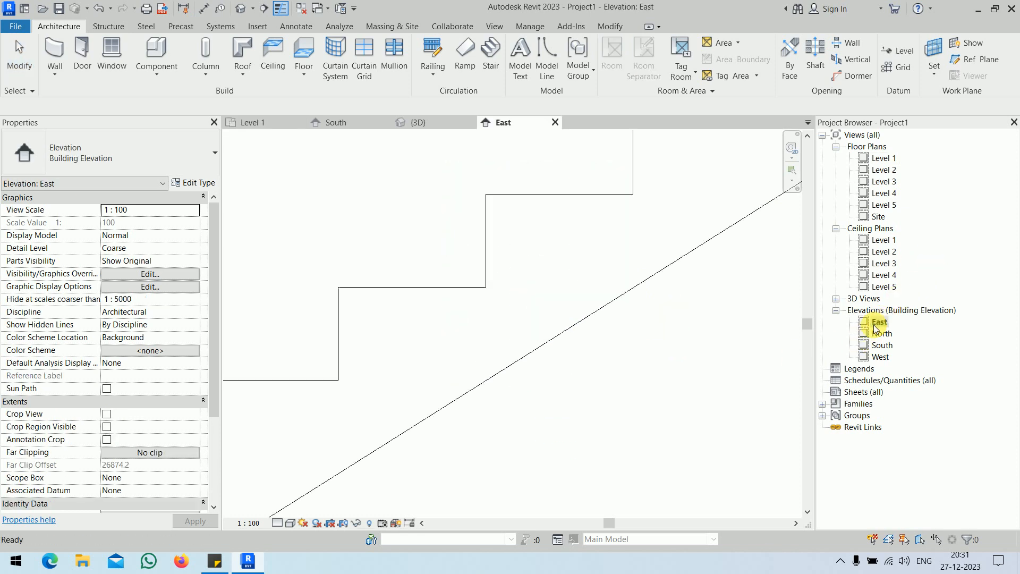
{"action": "scroll", "coordinate": [631, 399], "scroll_direction": "down", "scroll_amount": 3}
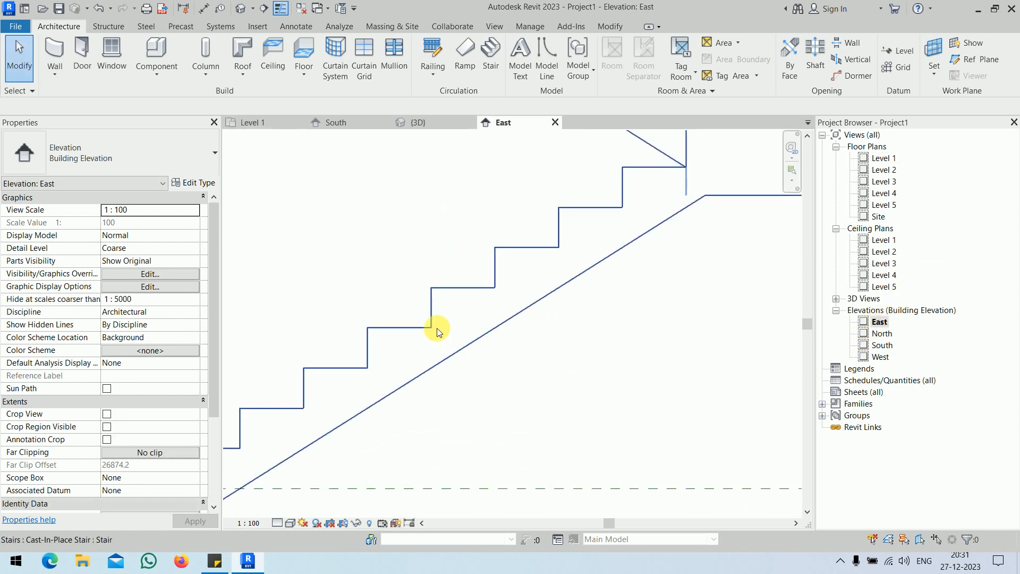
{"action": "left_click", "coordinate": [501, 407]}
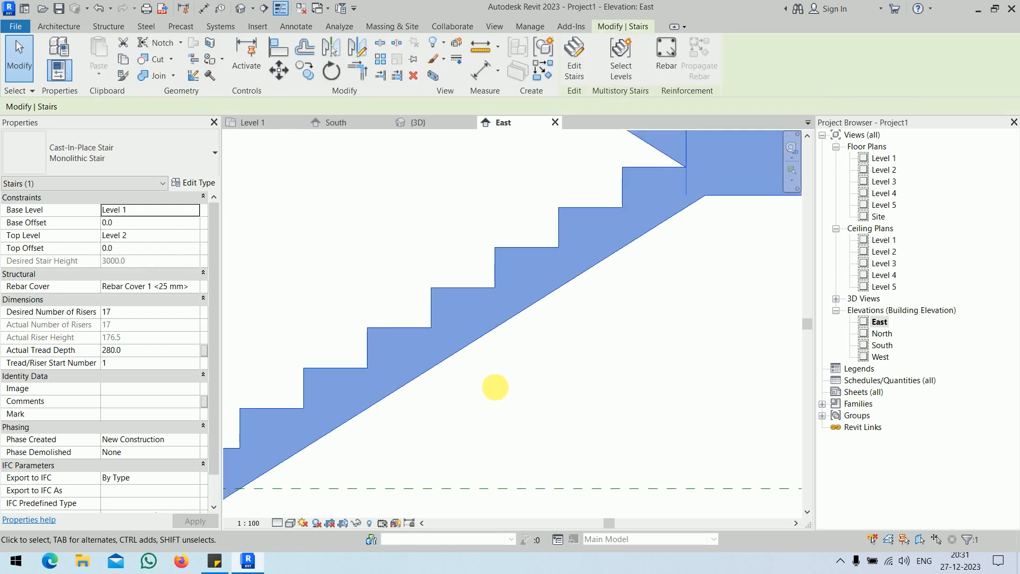
{"action": "middle_click_drag", "start_coordinate": [492, 388], "coordinate": [689, 315]}
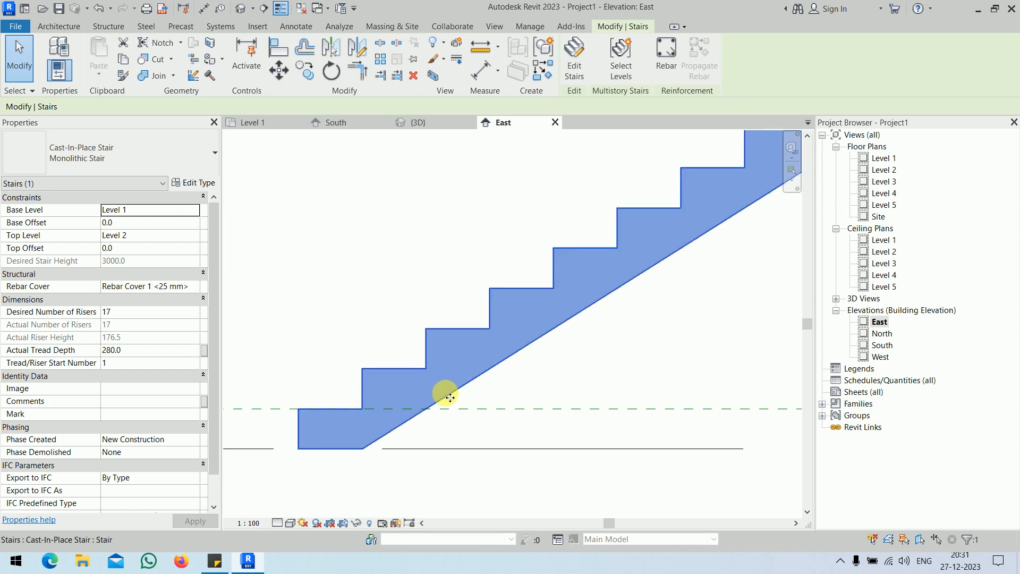
{"action": "left_click", "coordinate": [574, 383]}
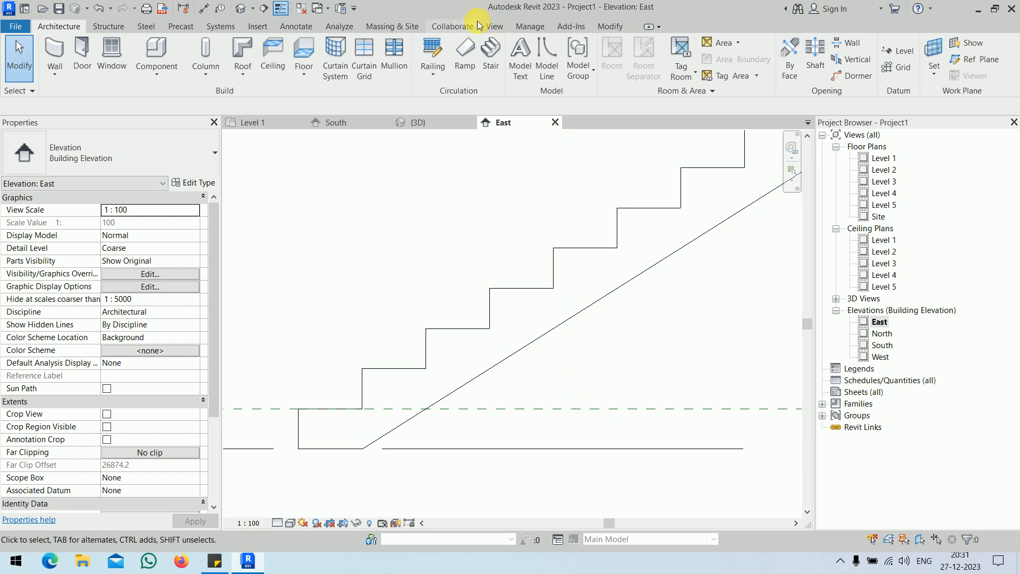
{"action": "left_click", "coordinate": [63, 59]}
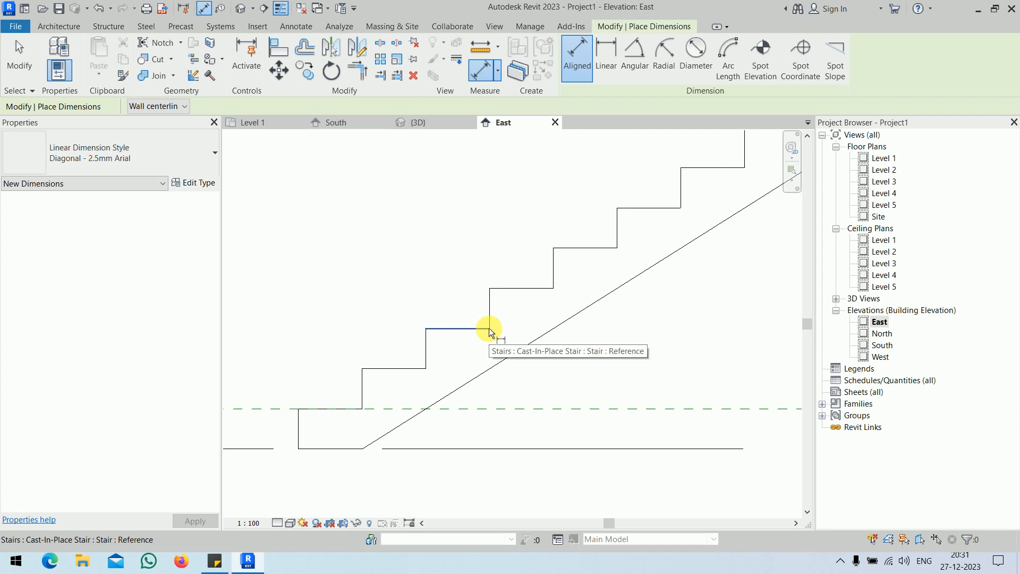
{"action": "left_click", "coordinate": [605, 58]}
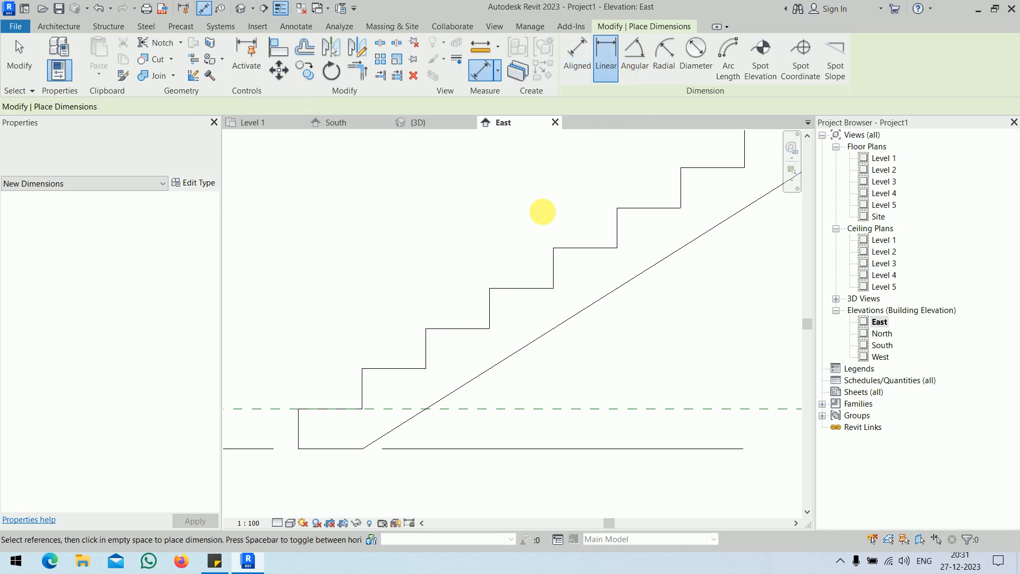
{"action": "left_click", "coordinate": [490, 335]}
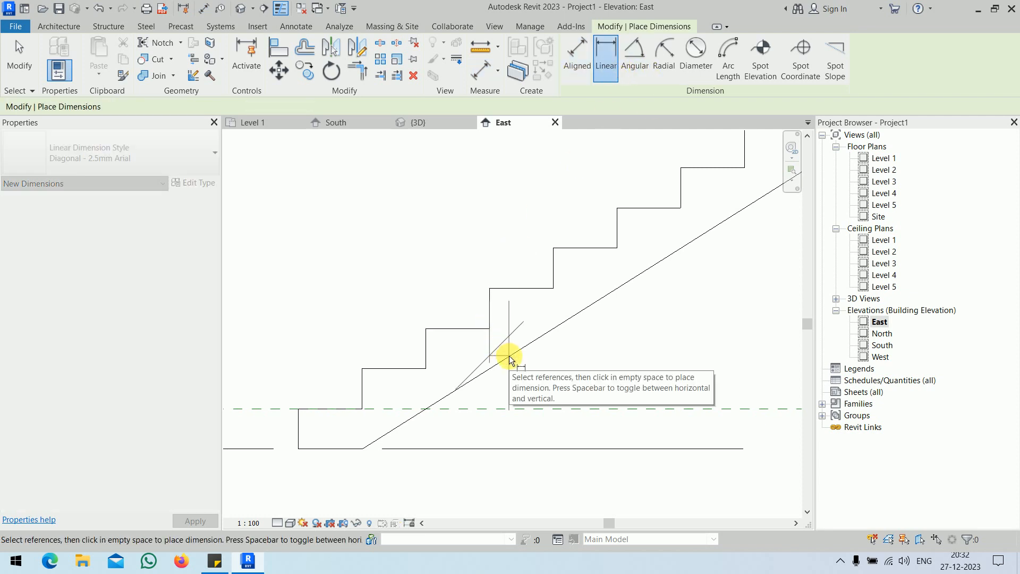
{"action": "key", "text": "Escape"}
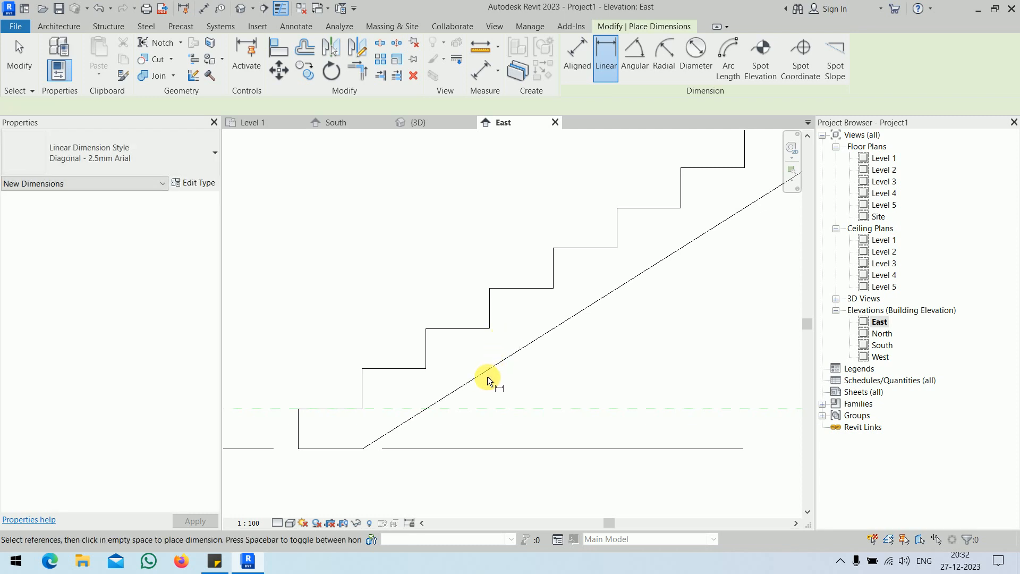
{"action": "left_click", "coordinate": [490, 368]}
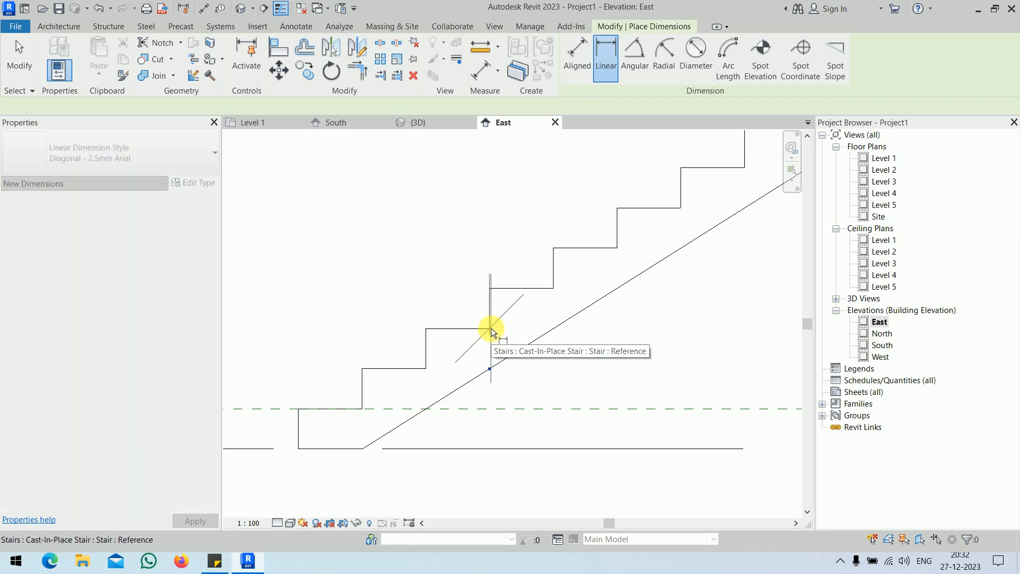
{"action": "left_click", "coordinate": [486, 330]}
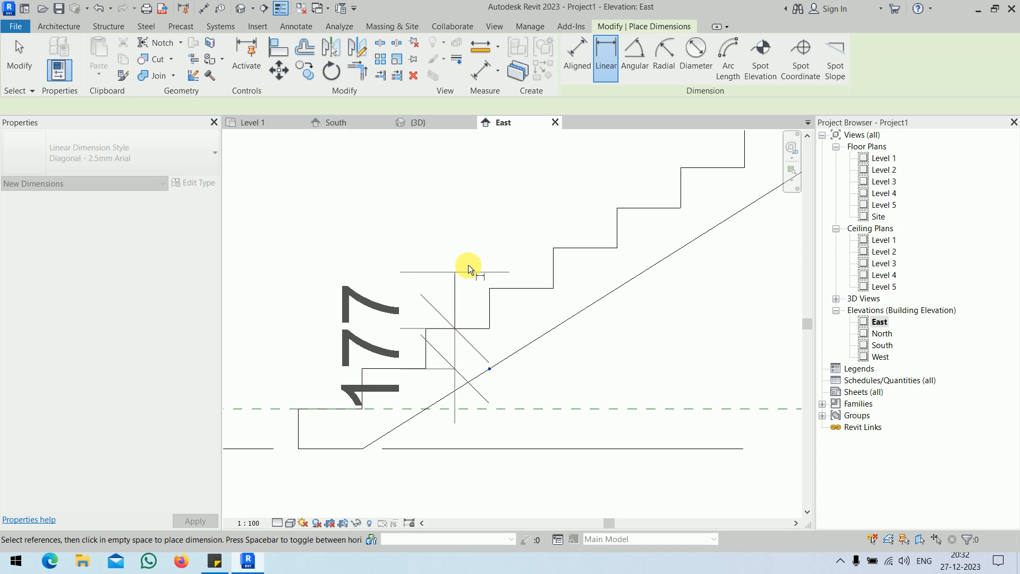
{"action": "key", "text": "Escape"}
{"action": "left_click", "coordinate": [577, 60]}
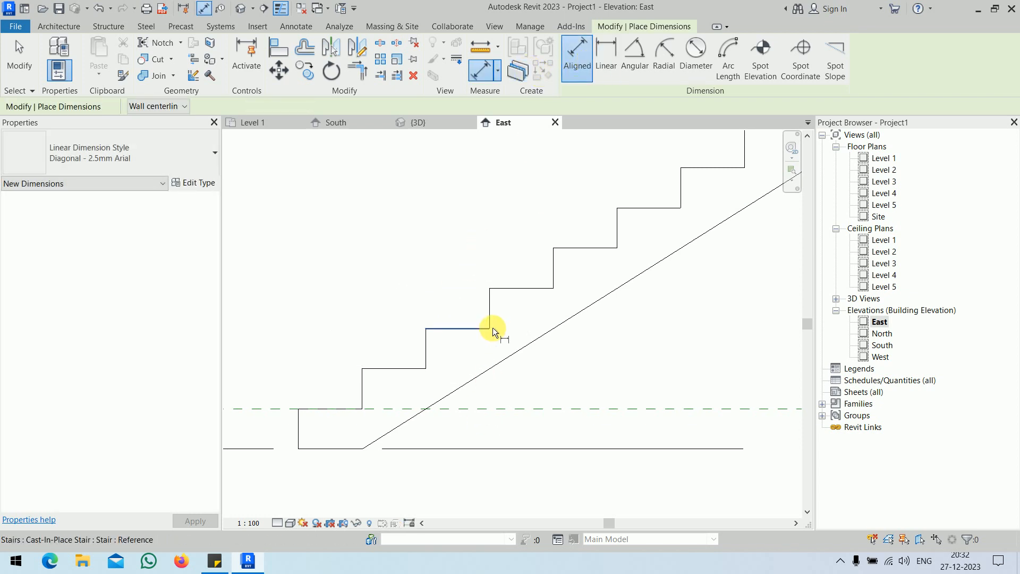
{"action": "scroll", "coordinate": [674, 321], "scroll_direction": "up", "scroll_amount": 4}
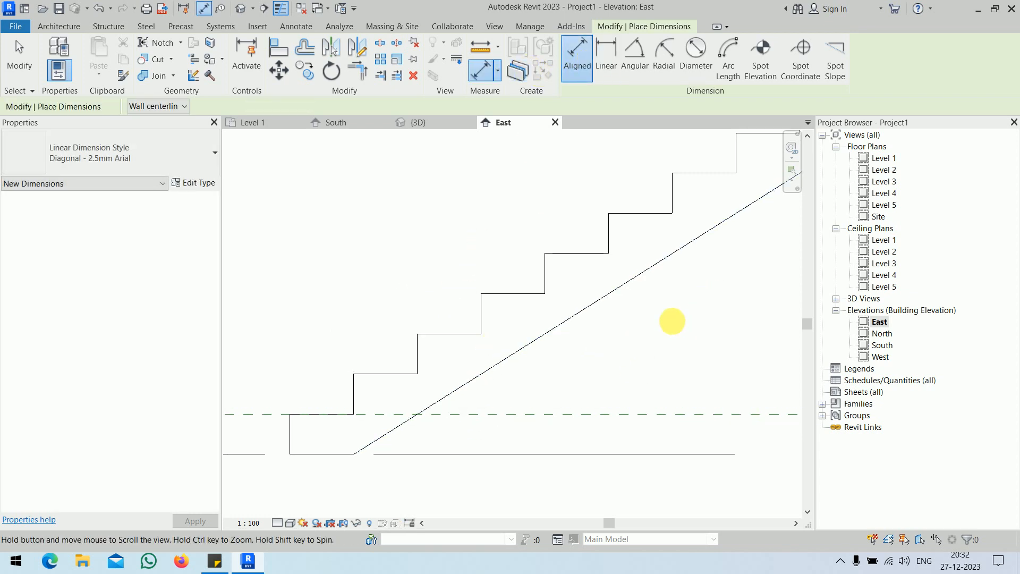
{"action": "middle_click_drag", "start_coordinate": [627, 372], "coordinate": [616, 410]}
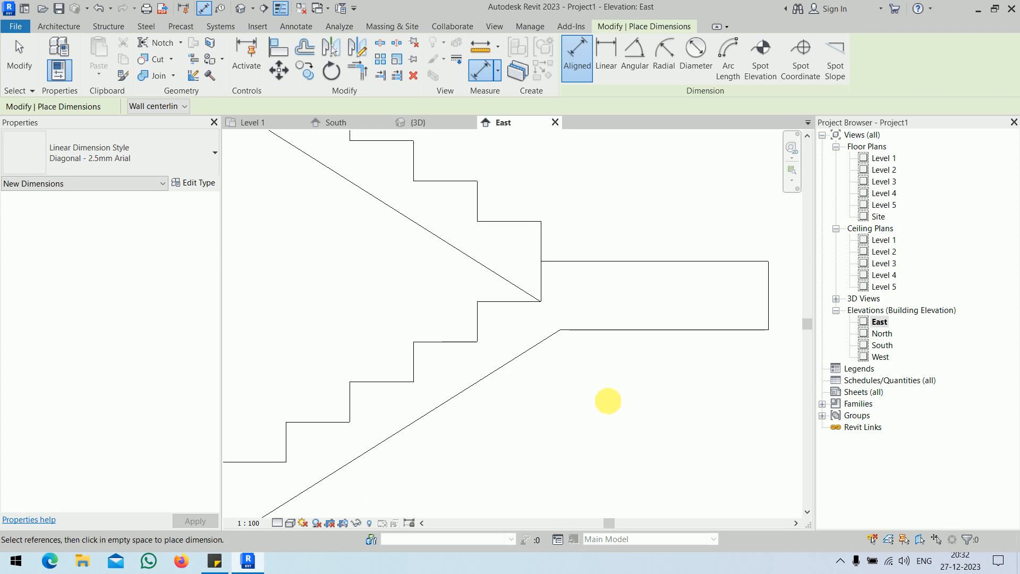
{"action": "scroll", "coordinate": [579, 345], "scroll_direction": "up", "scroll_amount": 2}
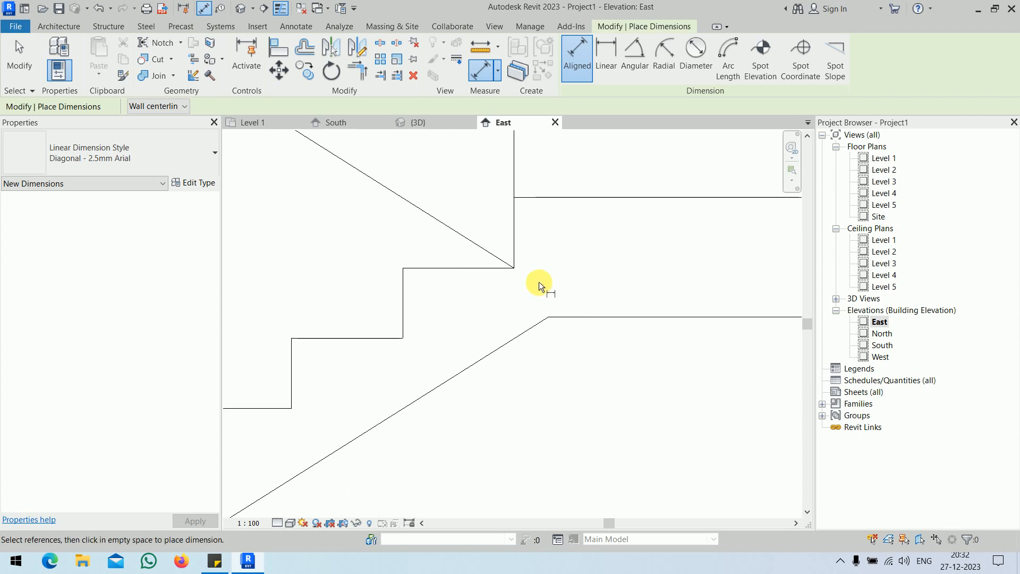
{"action": "left_click", "coordinate": [514, 269]}
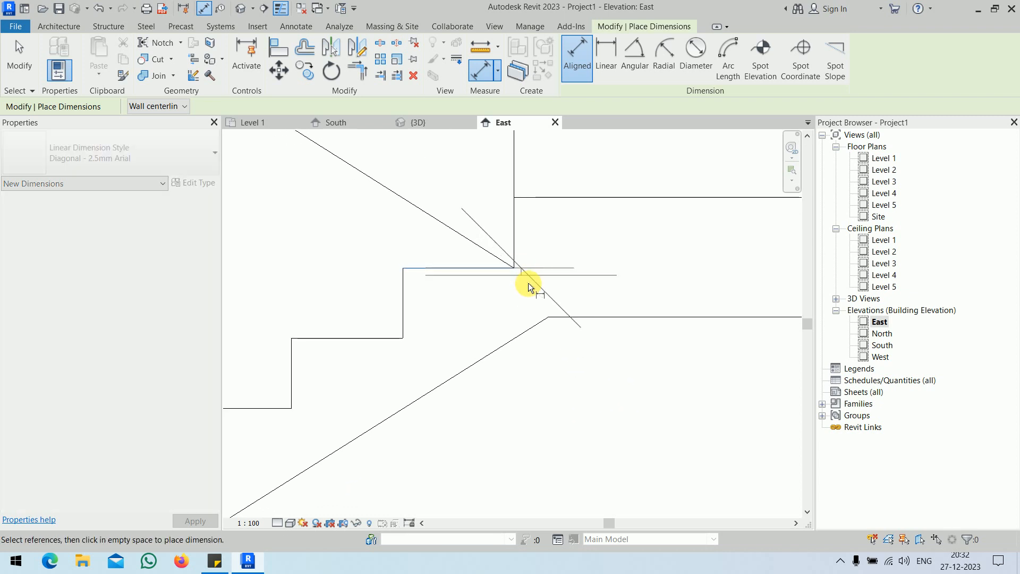
{"action": "left_click", "coordinate": [549, 316]}
{"action": "key", "text": "Escape"}
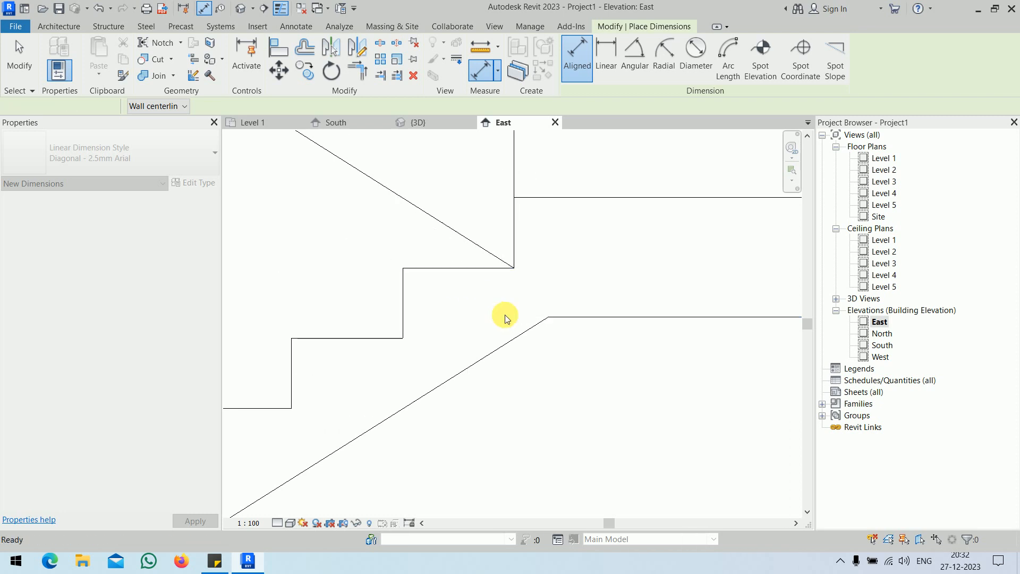
{"action": "scroll", "coordinate": [542, 311], "scroll_direction": "down", "scroll_amount": 2}
{"action": "scroll", "coordinate": [542, 310], "scroll_direction": "down", "scroll_amount": 1}
{"action": "middle_click_drag", "start_coordinate": [576, 336], "coordinate": [607, 284]}
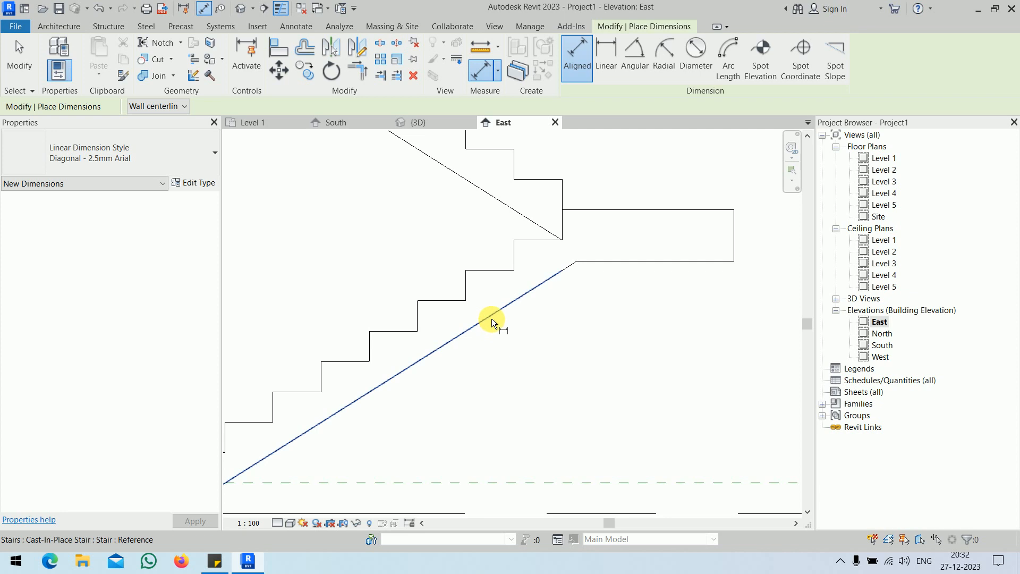
{"action": "key", "text": "Escape"}
{"action": "key", "text": "Escape"}
Step: Create a reference plane by picking the sloped underside of the lower run, and extend its upper end past the landing
{"action": "scroll", "coordinate": [558, 372], "scroll_direction": "down", "scroll_amount": 1}
{"action": "middle_click_drag", "start_coordinate": [558, 372], "coordinate": [592, 332]}
{"action": "key", "text": "r"}
{"action": "key", "text": "p"}
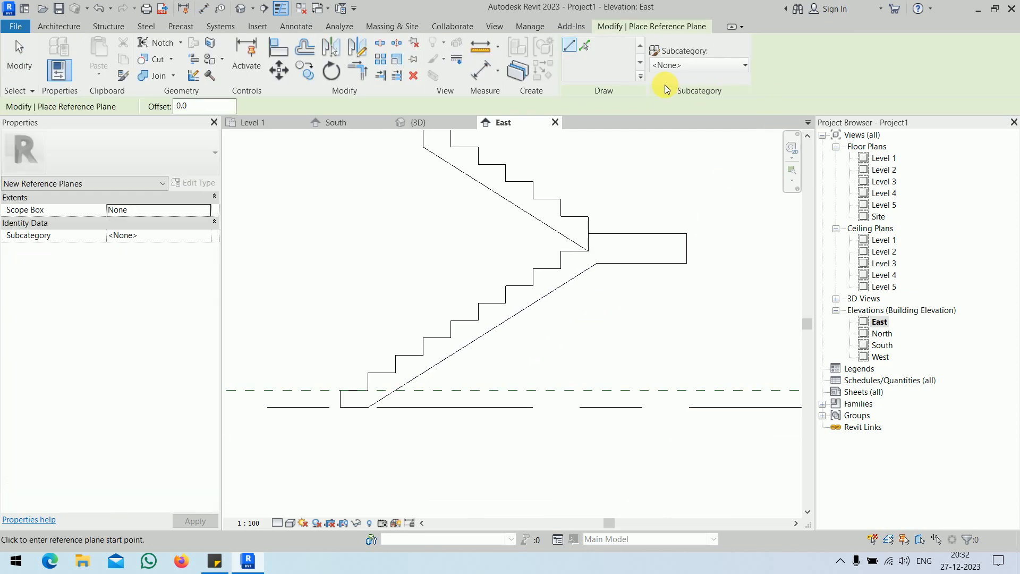
{"action": "left_click", "coordinate": [585, 45]}
{"action": "left_click", "coordinate": [531, 304]}
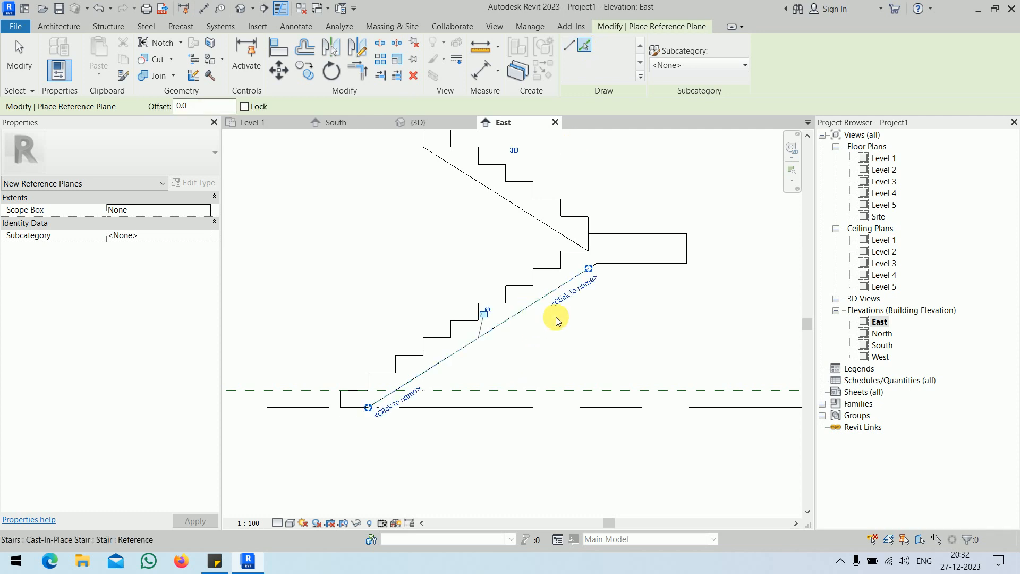
{"action": "mouse_move", "coordinate": [589, 268]}
{"action": "left_mouse_down"}
{"action": "mouse_move", "coordinate": [638, 228]}
{"action": "mouse_move", "coordinate": [688, 207]}
{"action": "left_mouse_up"}
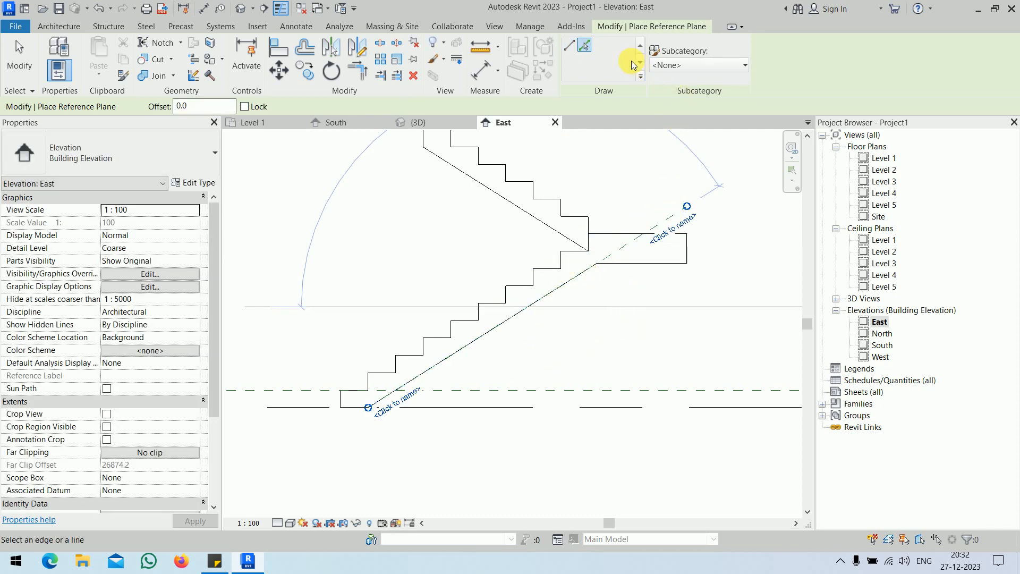
Step: Draw a second reference plane through the inner step corners at the top of the lower run, parallel to the underside plane
{"action": "left_click", "coordinate": [569, 47]}
{"action": "left_click", "coordinate": [557, 268]}
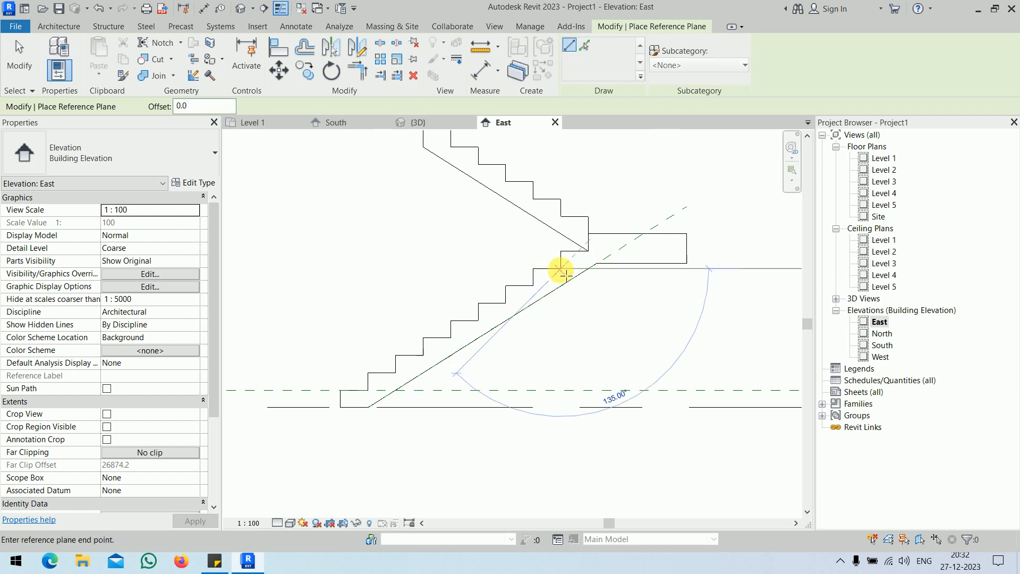
{"action": "left_click", "coordinate": [679, 194]}
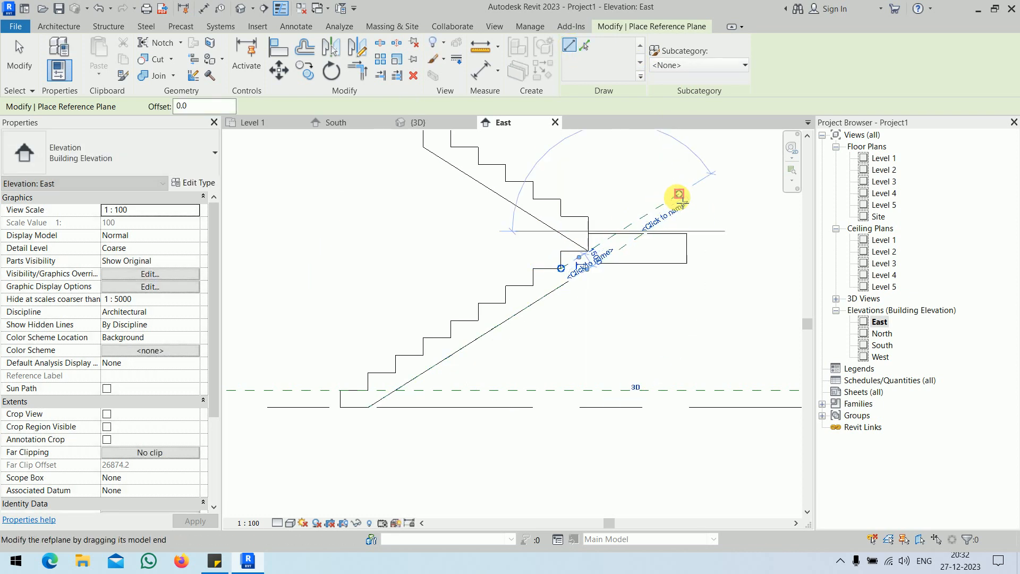
{"action": "key", "text": "Escape"}
{"action": "key", "text": "Escape"}
Step: Place an aligned dimension between the two sloped reference planes to show the lower run's waist thickness
{"action": "scroll", "coordinate": [616, 330], "scroll_direction": "up", "scroll_amount": 5}
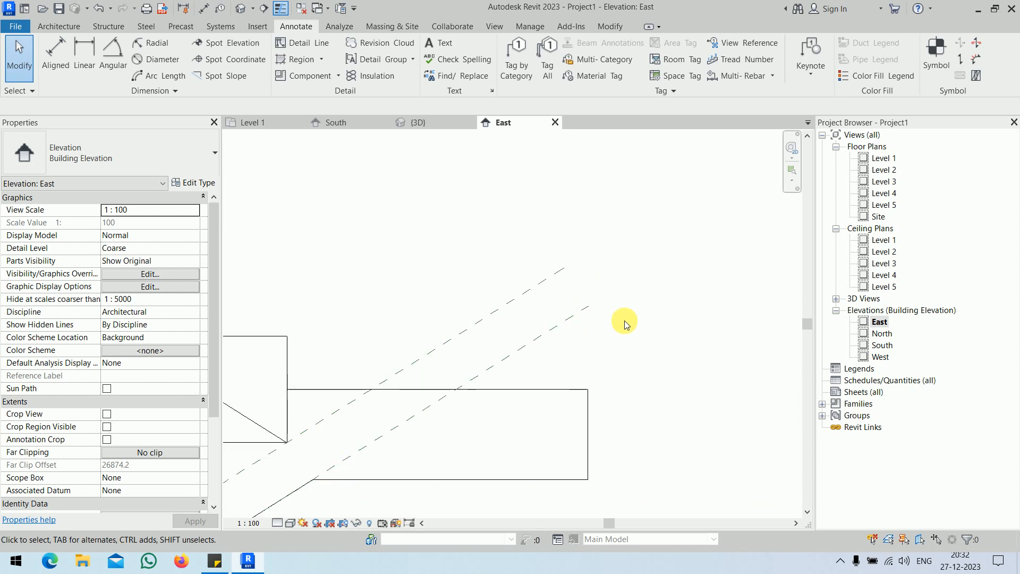
{"action": "key", "text": "d"}
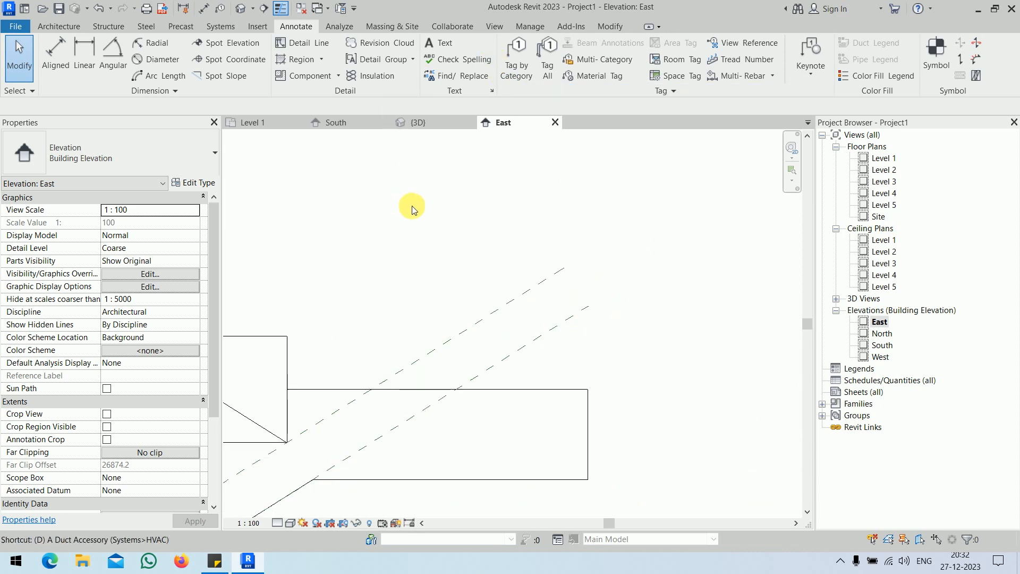
{"action": "key", "text": "i"}
{"action": "left_click", "coordinate": [508, 302]}
{"action": "left_click", "coordinate": [526, 337]}
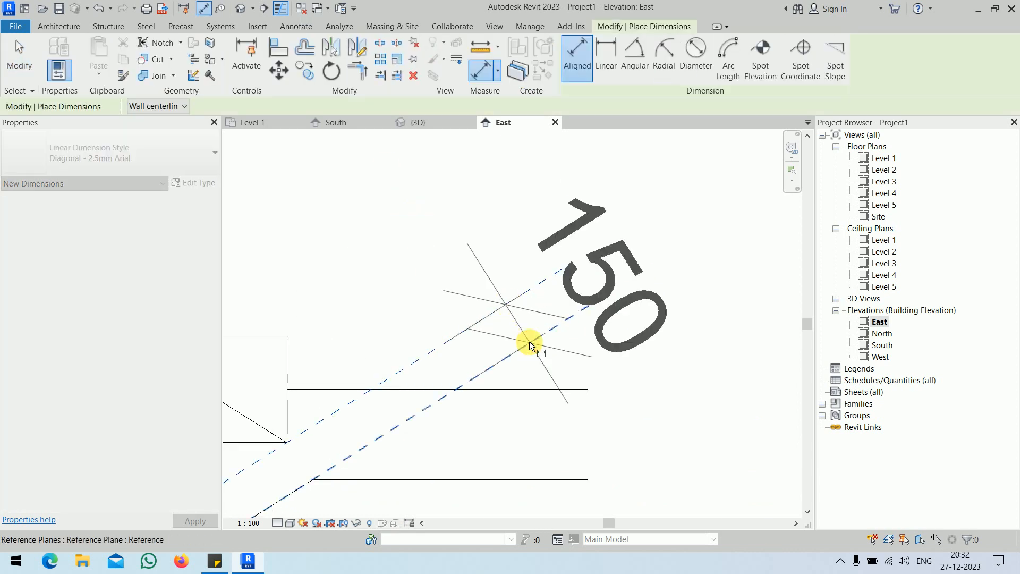
{"action": "left_click", "coordinate": [664, 234]}
{"action": "scroll", "coordinate": [639, 370], "scroll_direction": "down", "scroll_amount": 3}
{"action": "scroll", "coordinate": [639, 371], "scroll_direction": "down", "scroll_amount": 2}
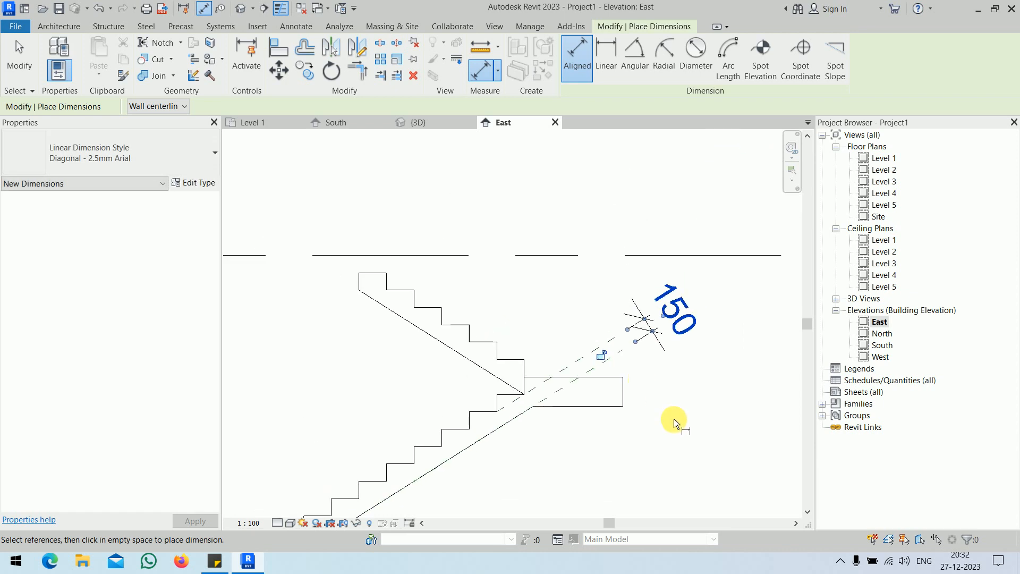
{"action": "middle_click_drag", "start_coordinate": [673, 419], "coordinate": [661, 299]}
{"action": "key", "text": "Escape"}
{"action": "key", "text": "Escape"}
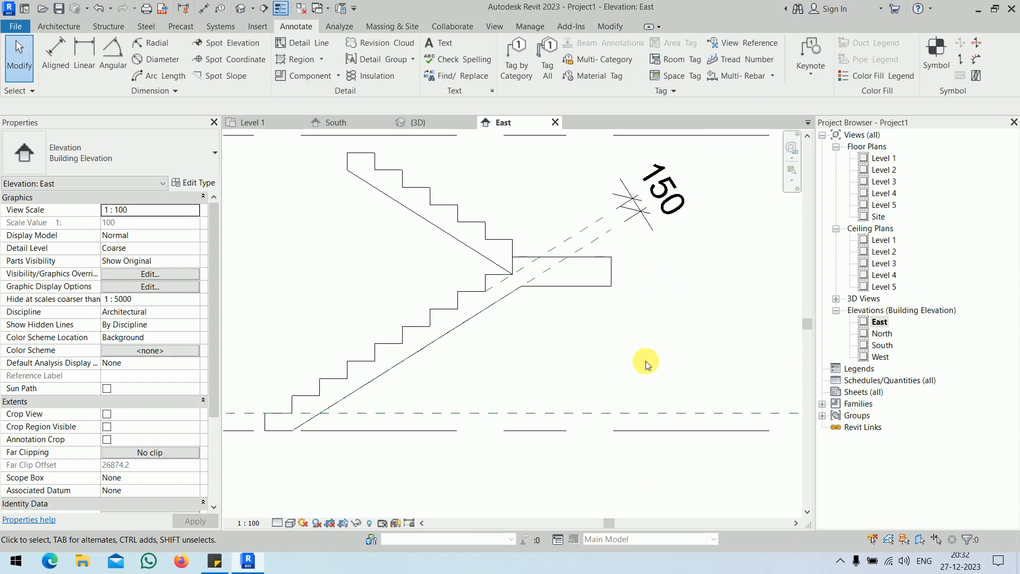
Step: Duplicate the selected stair's type and name the copy Monolithic Stair 200mm depth
{"action": "left_click", "coordinate": [409, 352]}
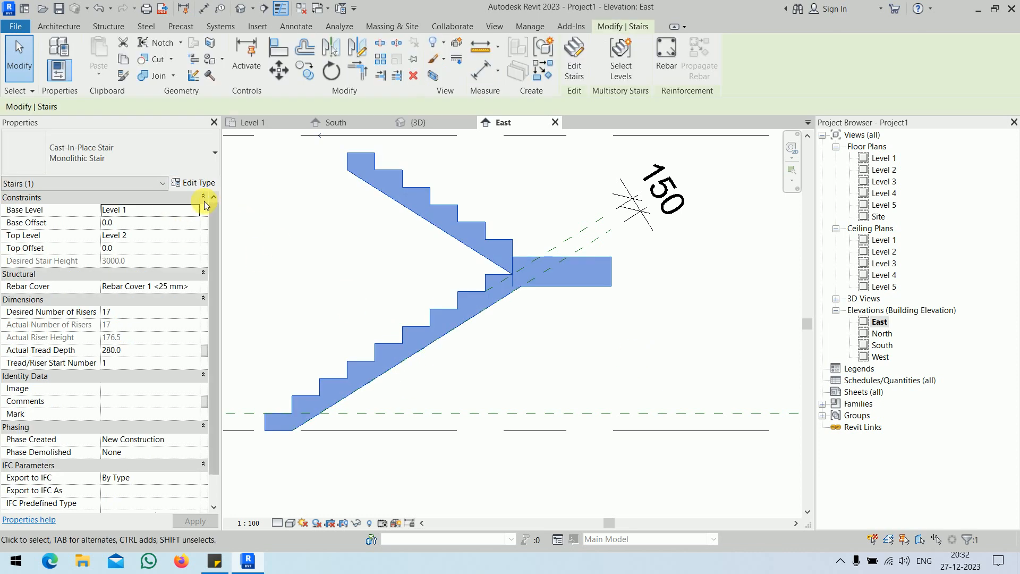
{"action": "left_click", "coordinate": [198, 184]}
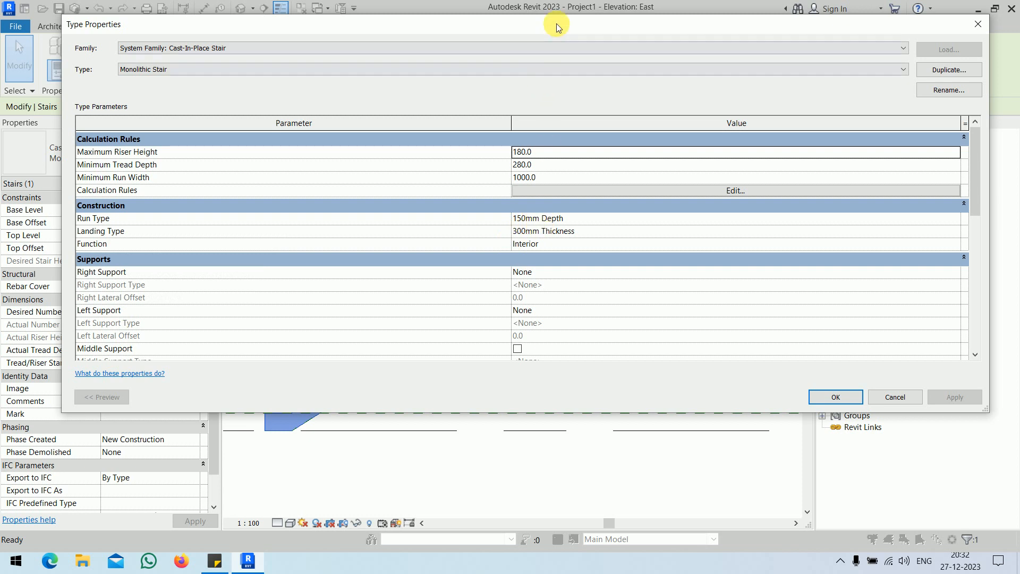
{"action": "left_click_drag", "start_coordinate": [556, 23], "coordinate": [537, 67]}
{"action": "left_click", "coordinate": [926, 115]}
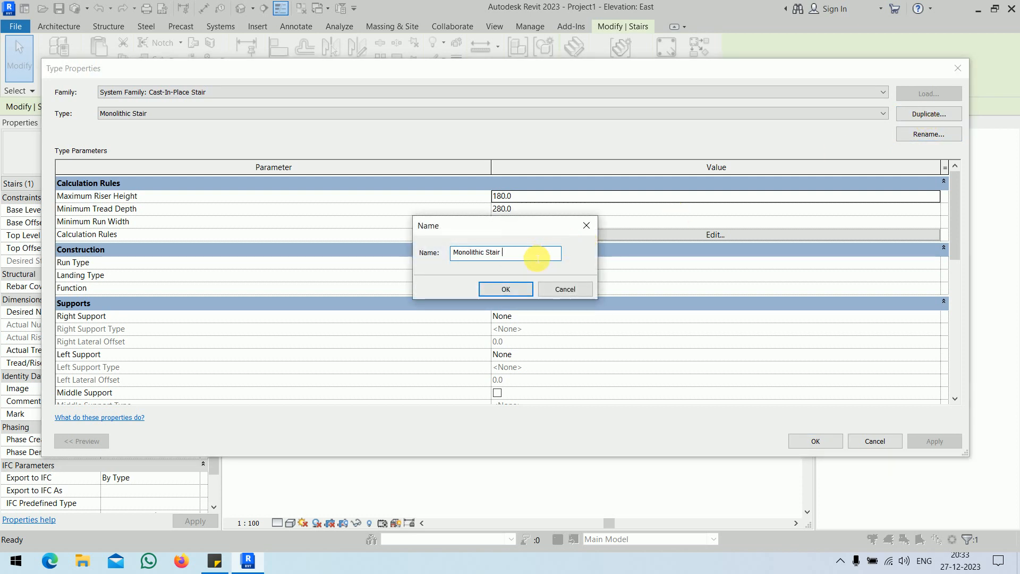
{"action": "type", "text": "00mm dep"}
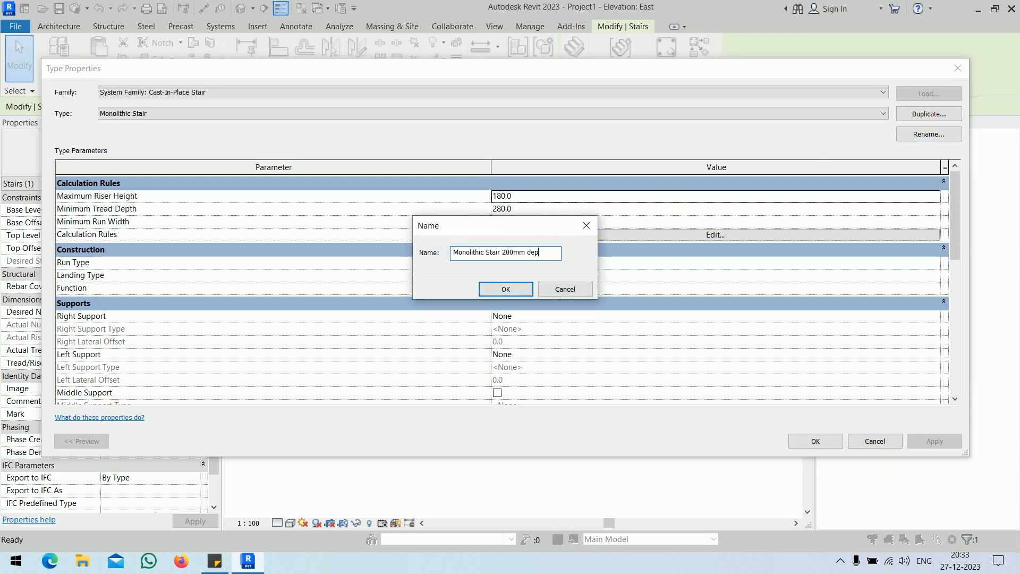
{"action": "type", "text": "th"}
{"action": "left_click", "coordinate": [506, 289]}
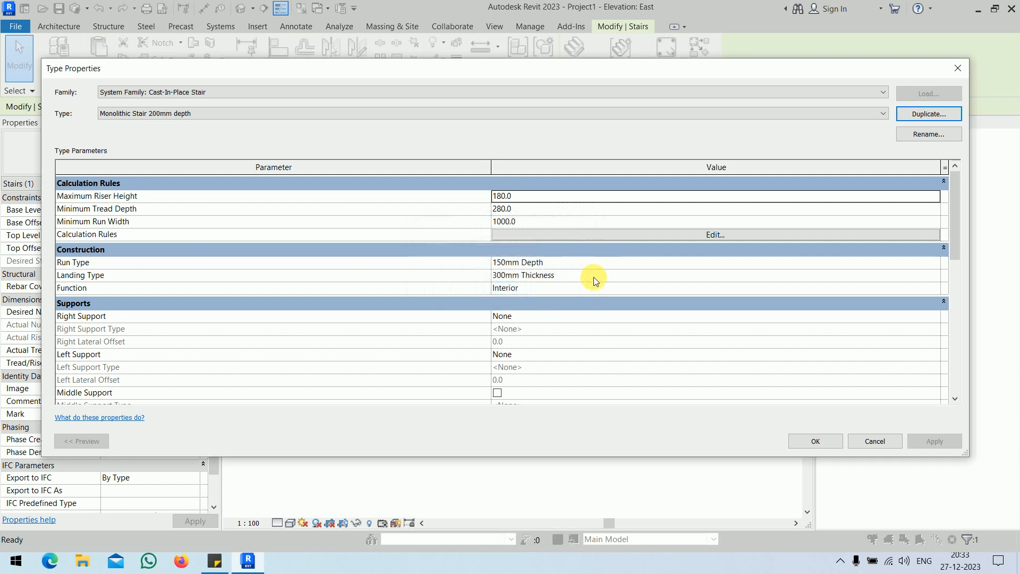
Step: Set the structural depth of the stair's 150mm Depth run type to 200 mm and apply it to the stair
{"action": "left_click", "coordinate": [604, 263]}
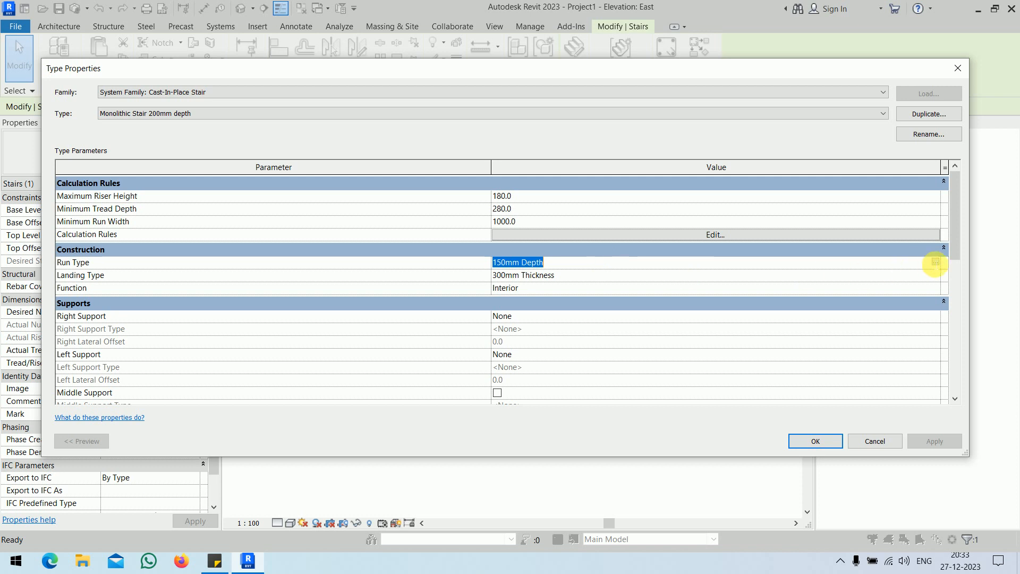
{"action": "left_click", "coordinate": [936, 262]}
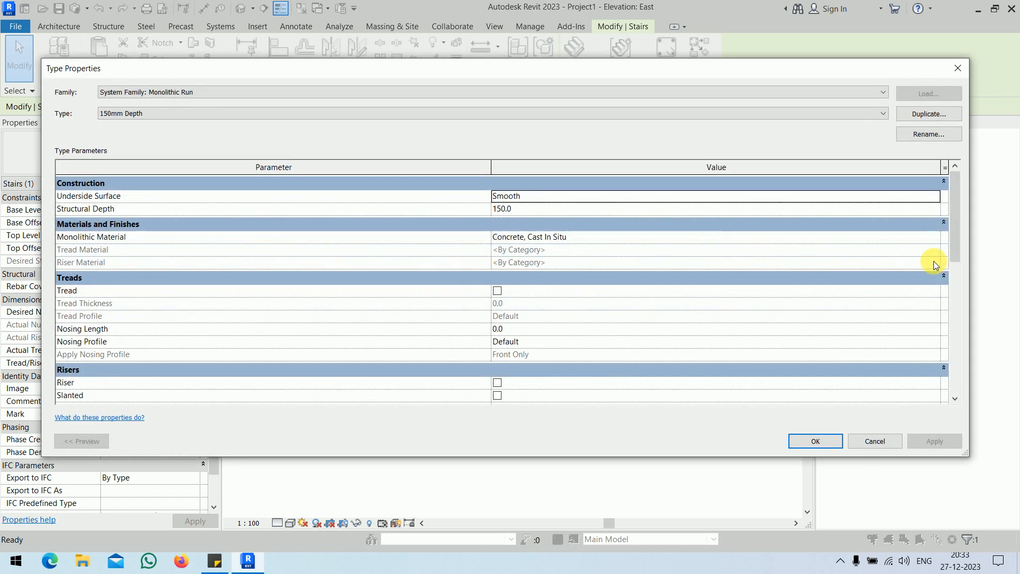
{"action": "left_click", "coordinate": [543, 209]}
{"action": "type", "text": "200"}
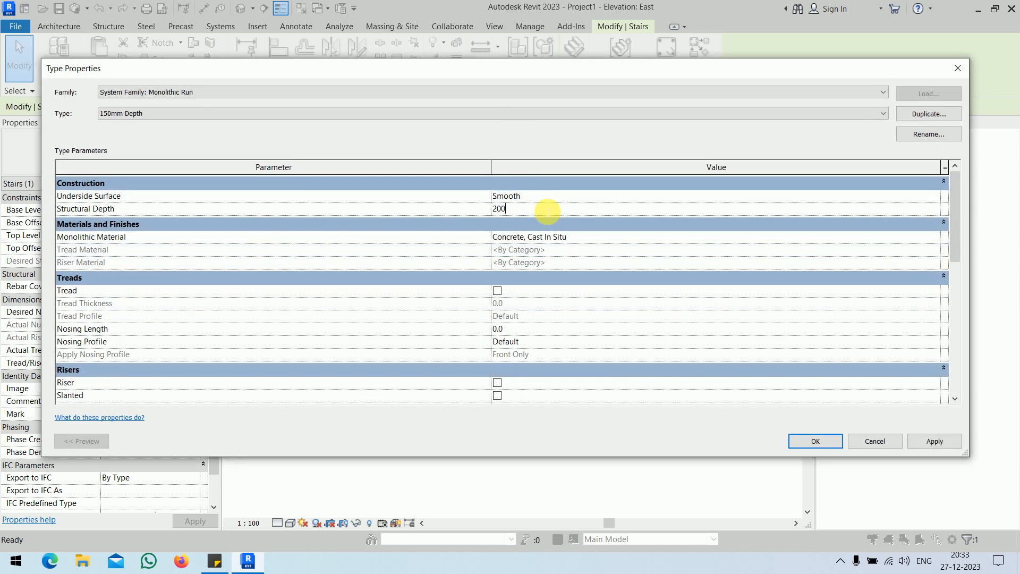
{"action": "key", "text": "Return"}
{"action": "left_click", "coordinate": [815, 442]}
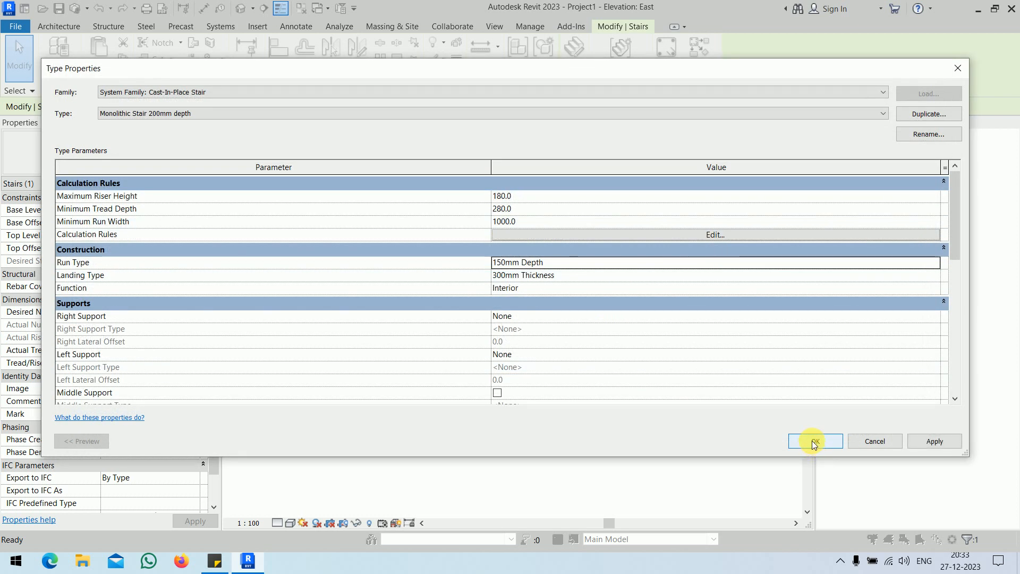
{"action": "left_click", "coordinate": [813, 441]}
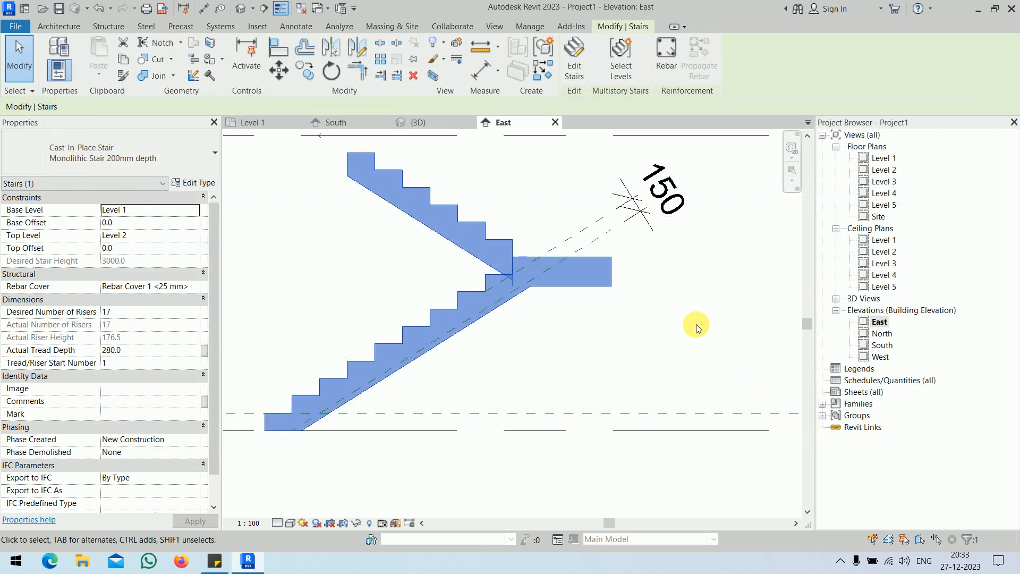
{"action": "scroll", "coordinate": [484, 268], "scroll_direction": "up", "scroll_amount": 3}
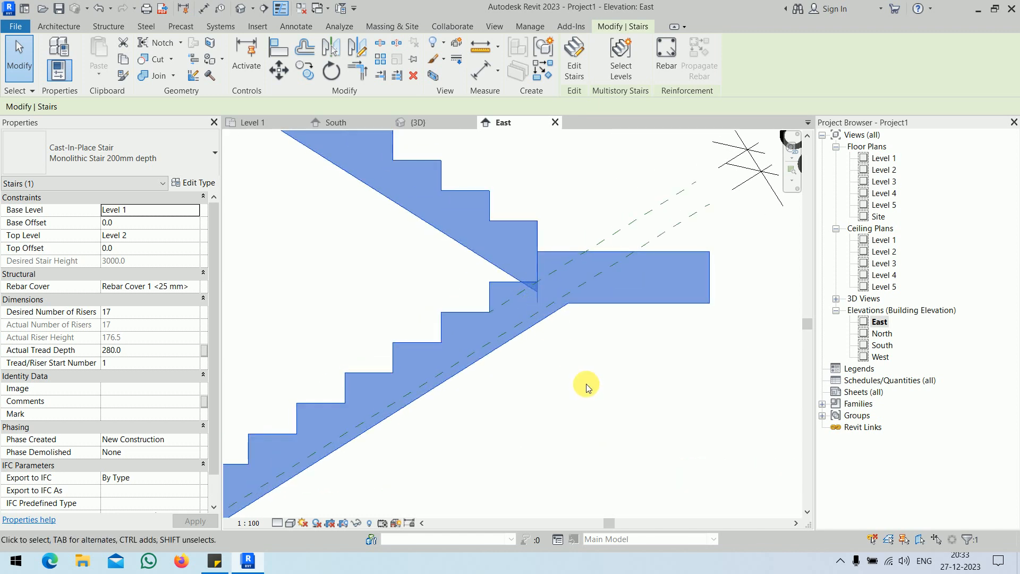
{"action": "scroll", "coordinate": [591, 388], "scroll_direction": "down", "scroll_amount": 3}
{"action": "left_click", "coordinate": [604, 389]}
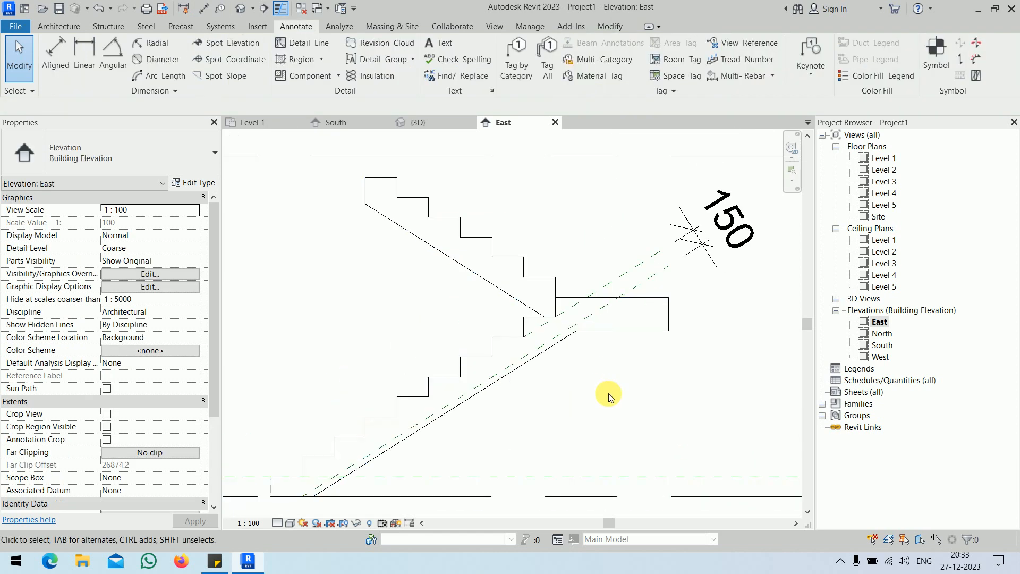
Step: Align the lower sloped reference plane to the lower run's new underside to recheck the waist thickness
{"action": "key", "text": "l"}
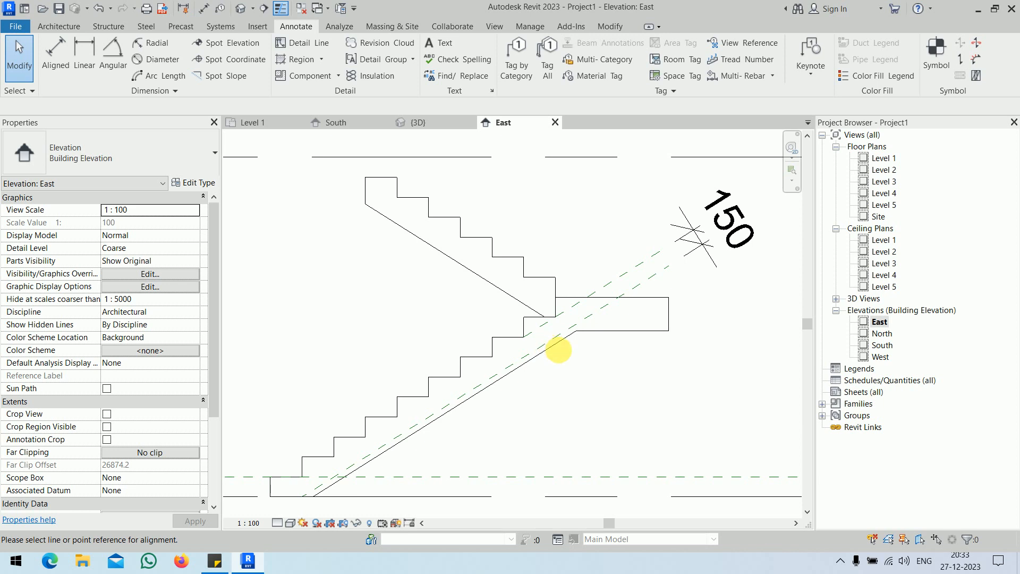
{"action": "left_click", "coordinate": [560, 344]}
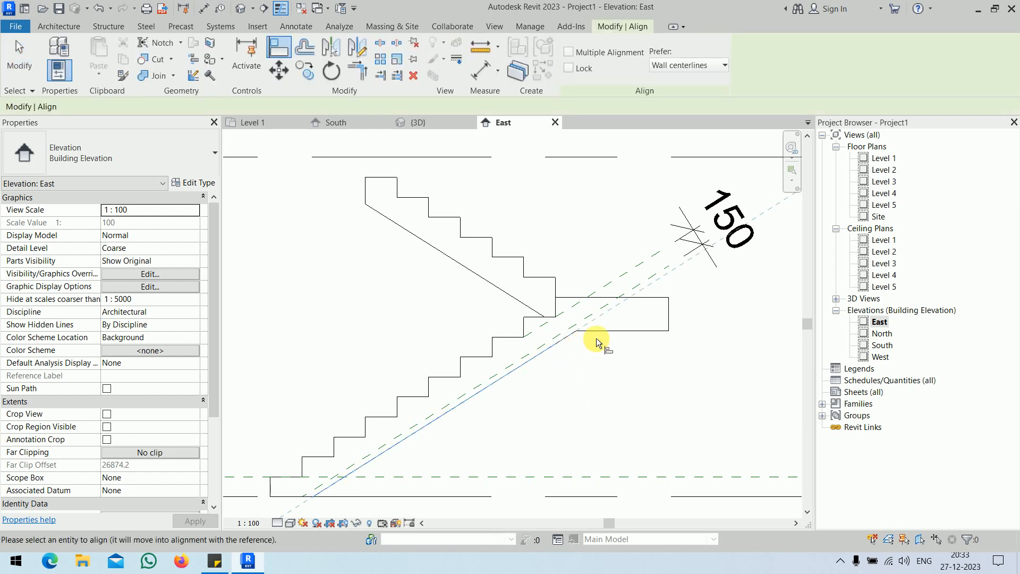
{"action": "left_click", "coordinate": [594, 314]}
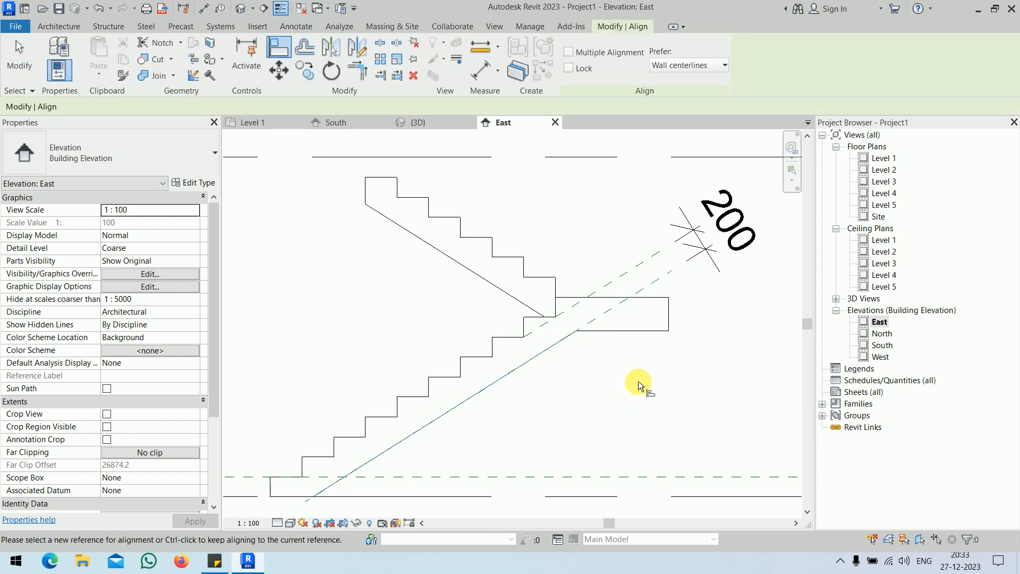
{"action": "key", "text": "Escape"}
Step: Delete the waist dimension together with the two sloped reference planes
{"action": "middle_click_drag", "start_coordinate": [712, 342], "coordinate": [640, 385]}
{"action": "left_click_drag", "start_coordinate": [696, 224], "coordinate": [560, 318]}
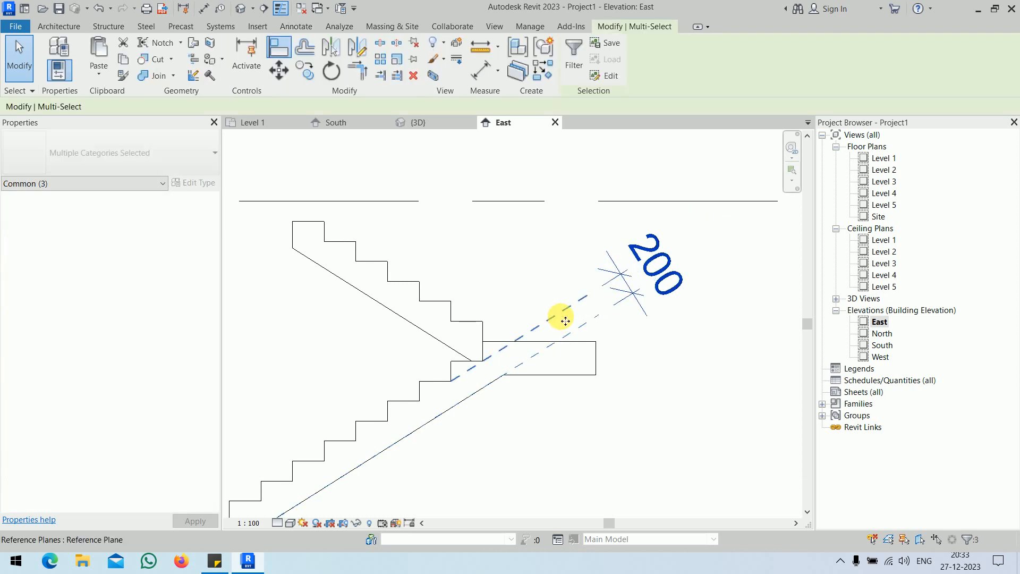
{"action": "key", "text": "Delete"}
{"action": "middle_click_drag", "start_coordinate": [623, 385], "coordinate": [608, 374]}
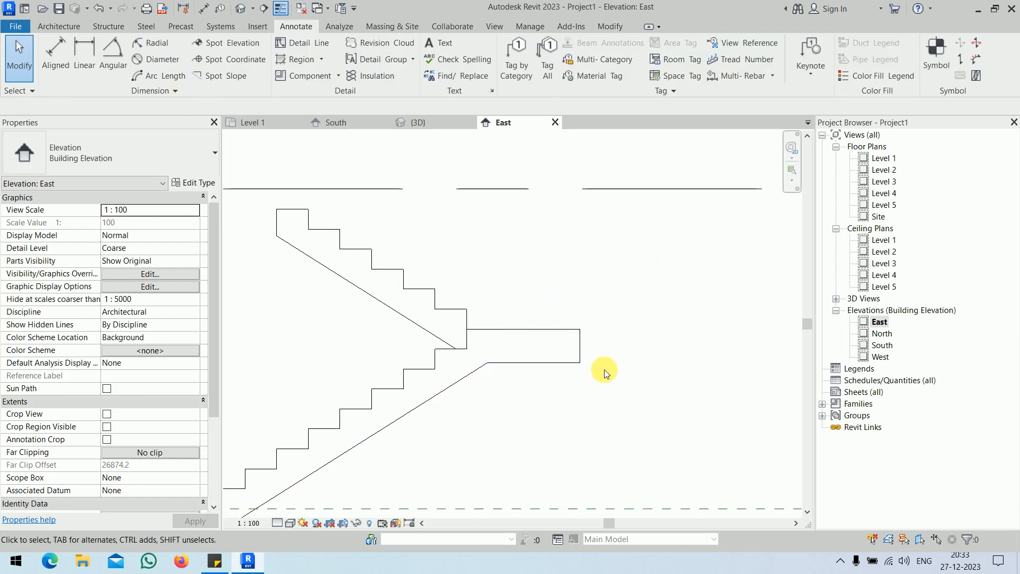
Step: Place an aligned dimension between the landing's underside and top surface, beside its free end, to show its thickness
{"action": "key", "text": "d"}
{"action": "key", "text": "i"}
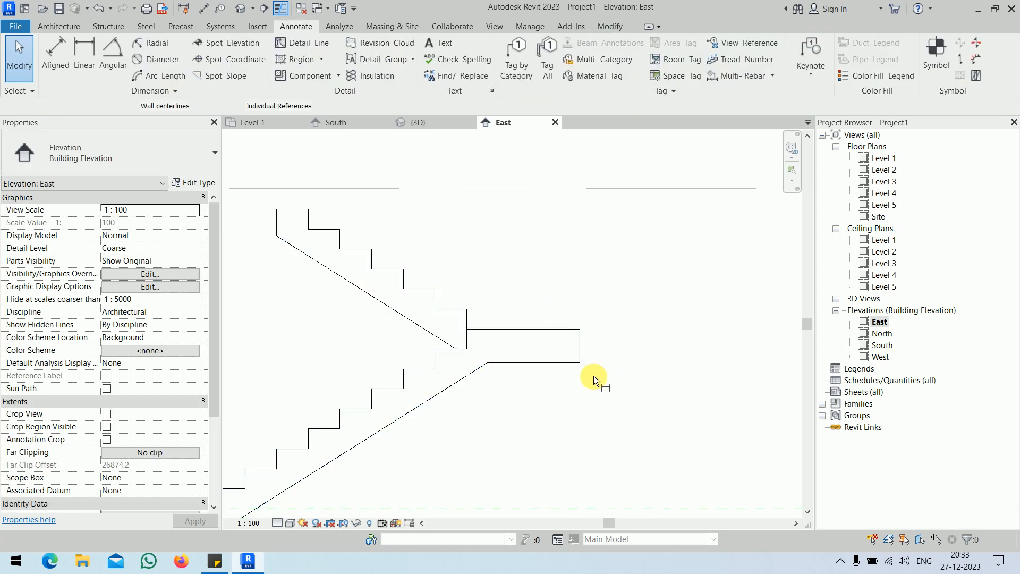
{"action": "left_click", "coordinate": [565, 363]}
{"action": "left_click", "coordinate": [567, 330]}
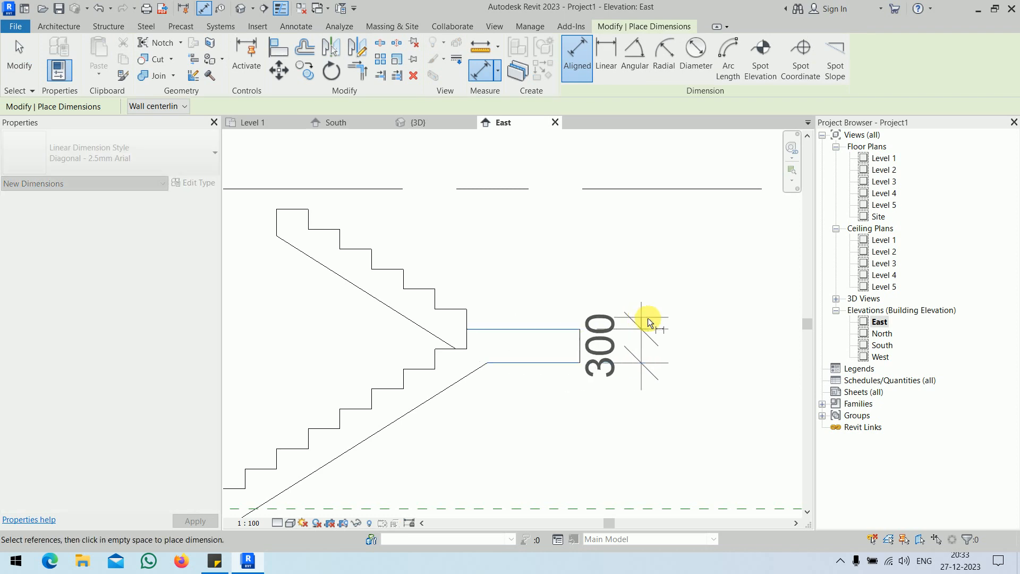
{"action": "left_click", "coordinate": [663, 304]}
{"action": "key", "text": "Escape"}
{"action": "key", "text": "Escape"}
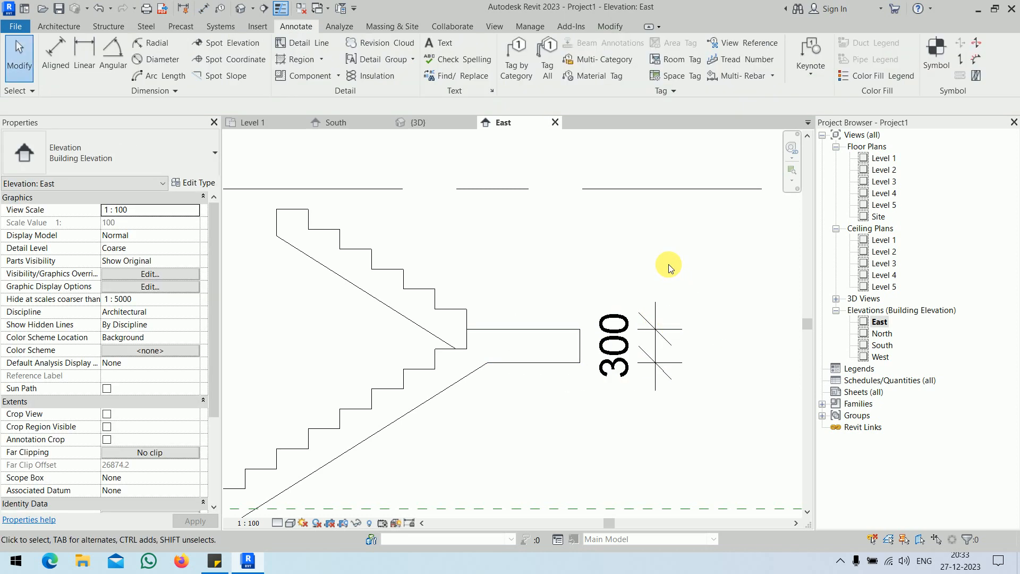
Step: Open the 3D view and view the whole stair from its landing side
{"action": "left_click", "coordinate": [436, 123]}
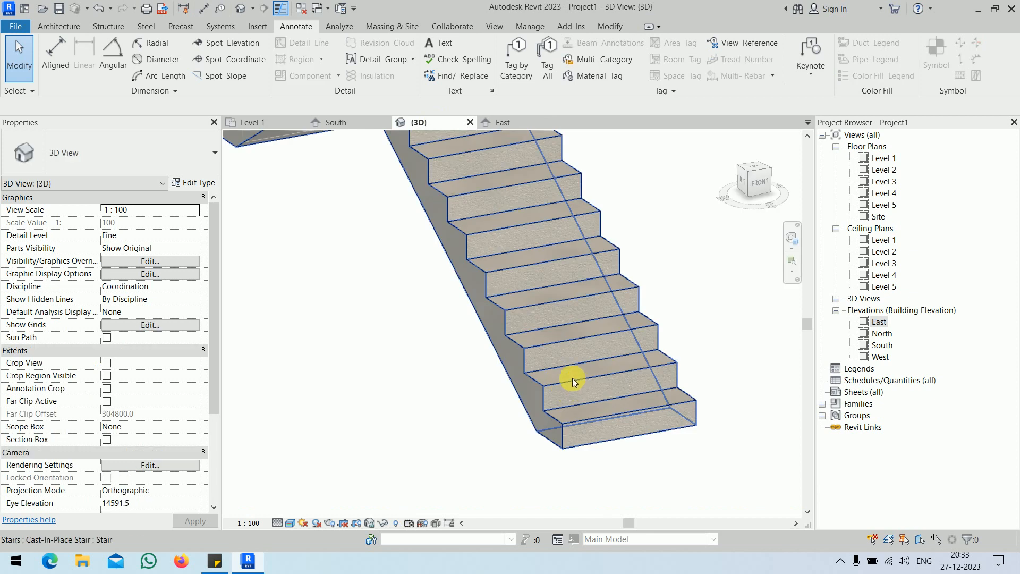
{"action": "middle_click_drag", "start_coordinate": [344, 364], "coordinate": [665, 372], "text": "shift"}
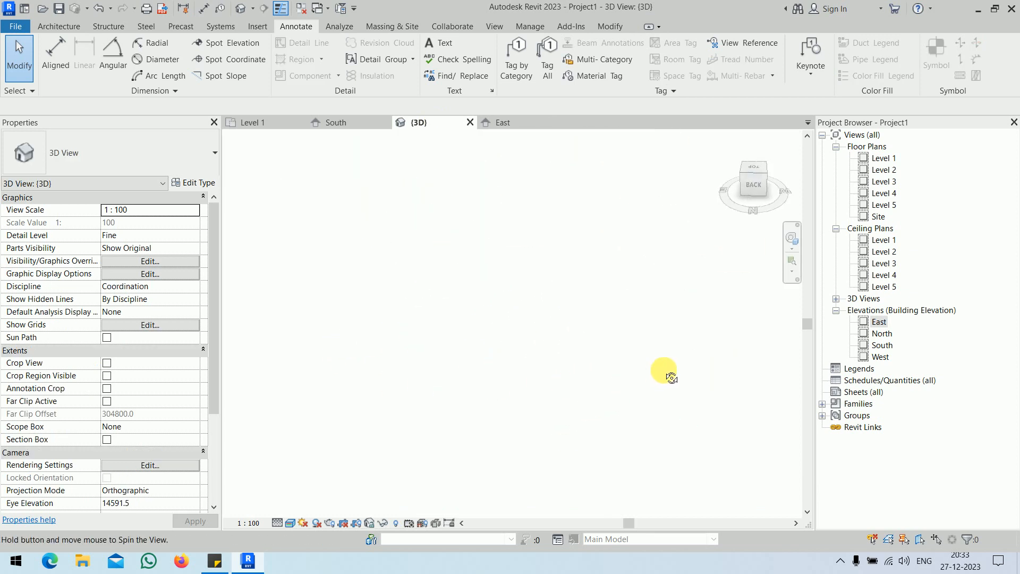
{"action": "middle_click_drag", "start_coordinate": [544, 429], "coordinate": [541, 492]}
{"action": "scroll", "coordinate": [480, 342], "scroll_direction": "down", "scroll_amount": 5}
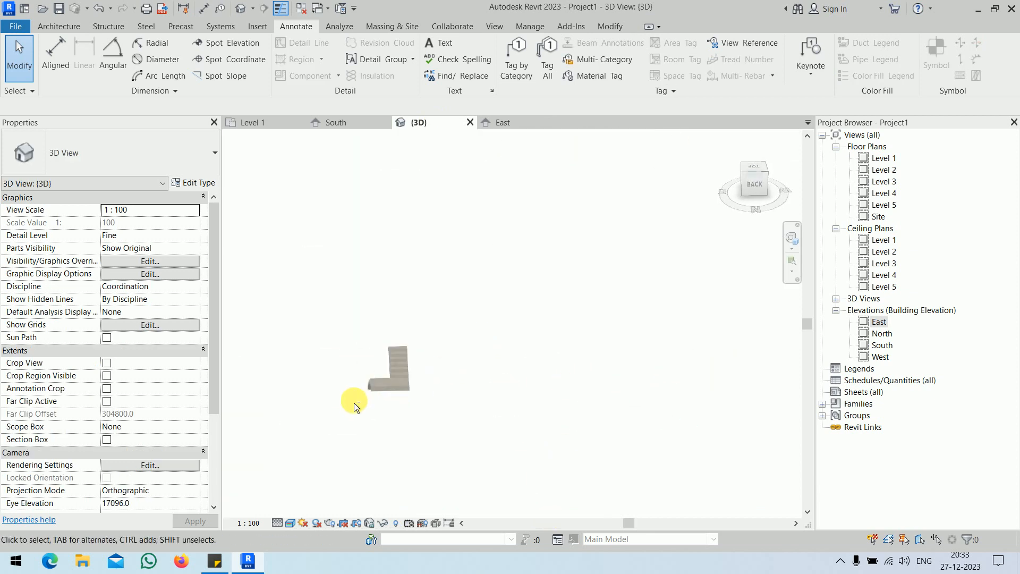
{"action": "middle_click_drag", "start_coordinate": [355, 405], "coordinate": [492, 392], "text": "shift"}
{"action": "scroll", "coordinate": [484, 367], "scroll_direction": "up", "scroll_amount": 6}
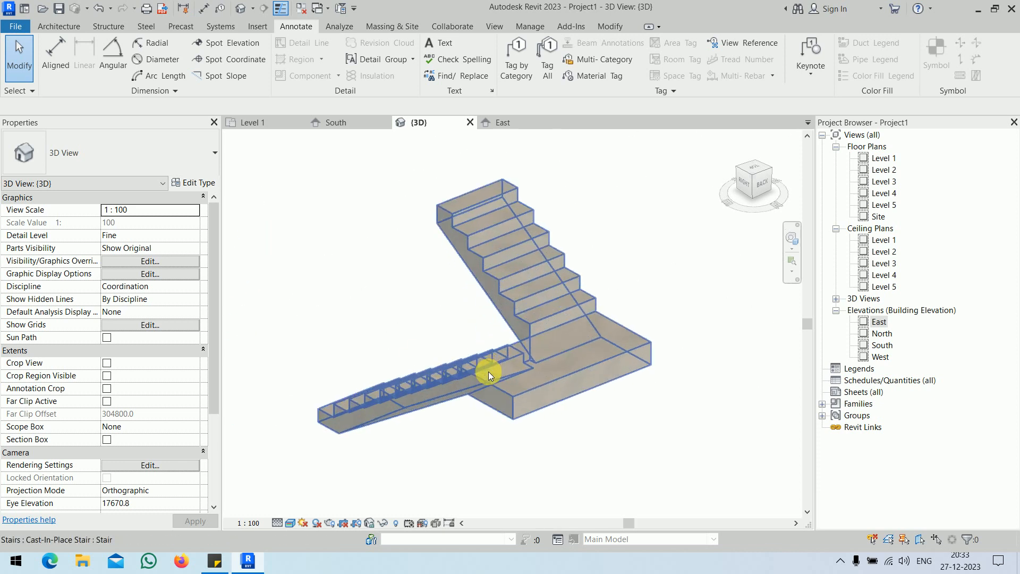
Step: Duplicate the stair's 300mm Thickness landing type and name the copy 250mm
{"action": "left_click", "coordinate": [667, 379]}
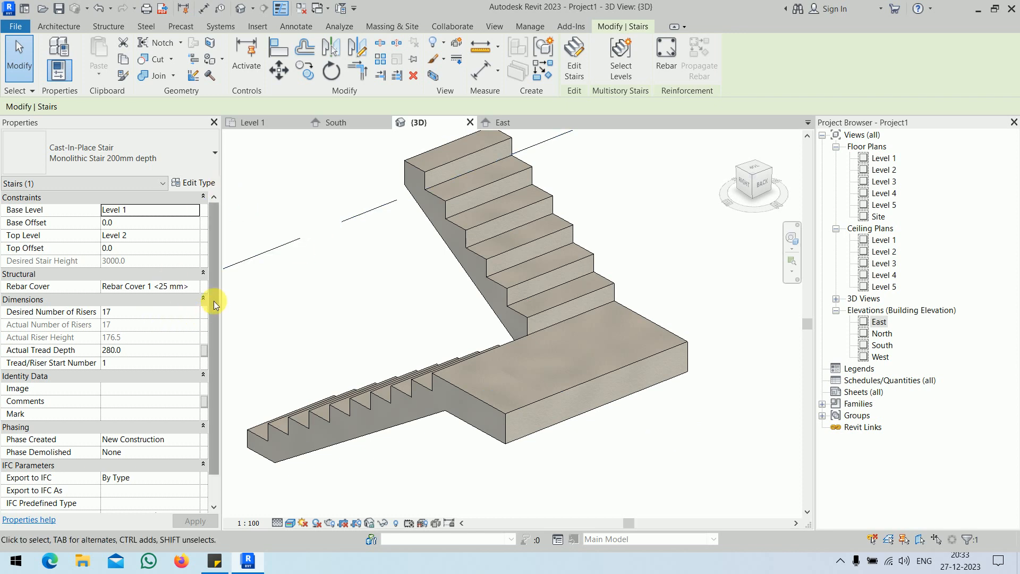
{"action": "scroll", "coordinate": [214, 305], "scroll_direction": "down", "scroll_amount": 2}
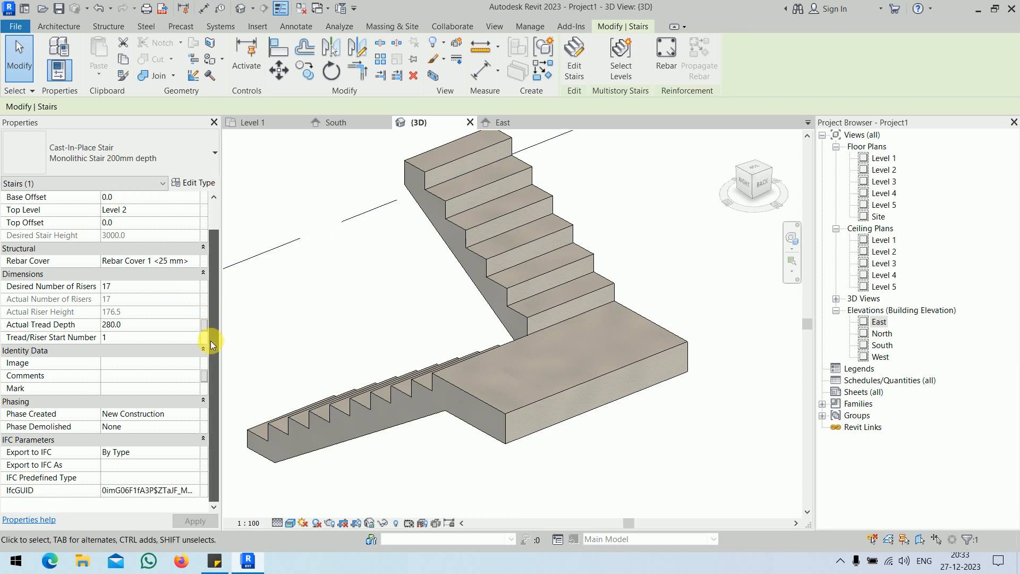
{"action": "scroll", "coordinate": [211, 340], "scroll_direction": "up", "scroll_amount": 2}
{"action": "left_click", "coordinate": [199, 184]}
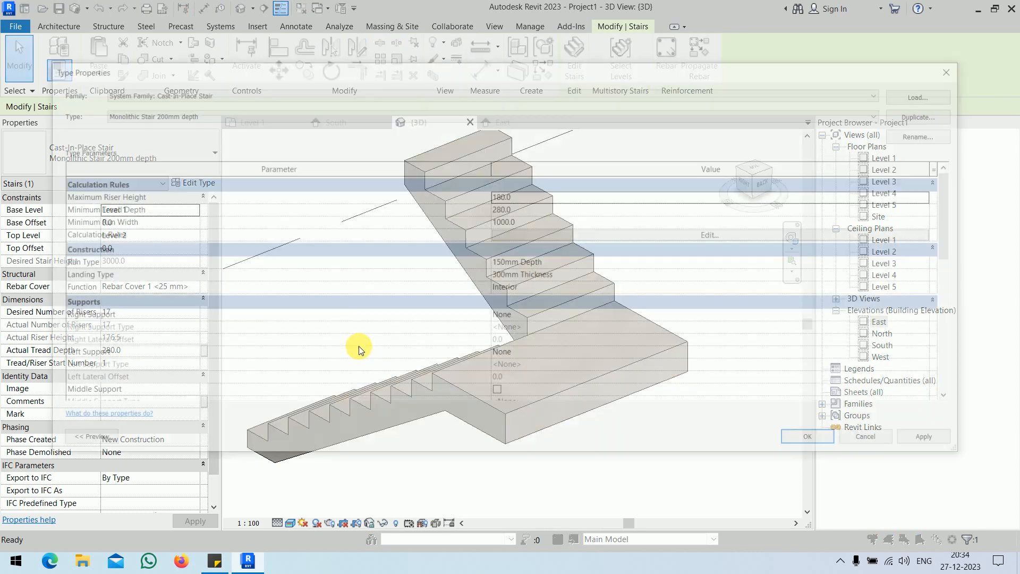
{"action": "left_click", "coordinate": [577, 277]}
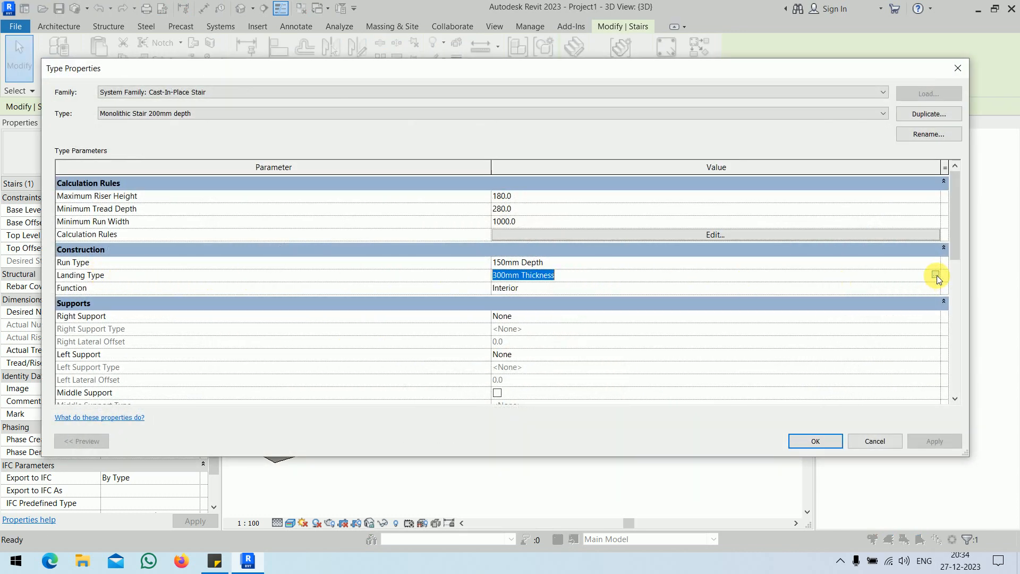
{"action": "left_click", "coordinate": [936, 275]}
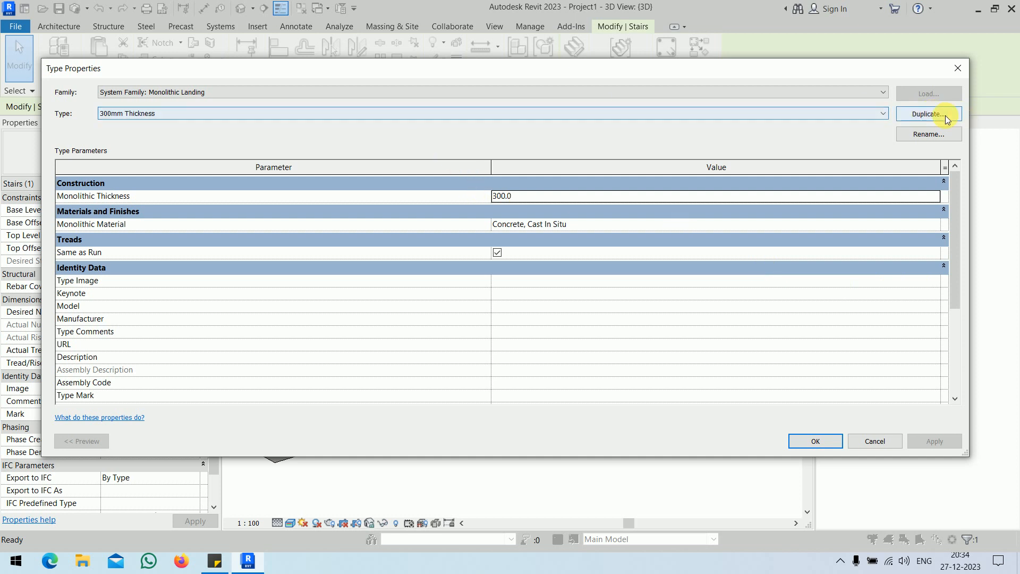
{"action": "left_click", "coordinate": [838, 115]}
{"action": "left_click", "coordinate": [840, 116]}
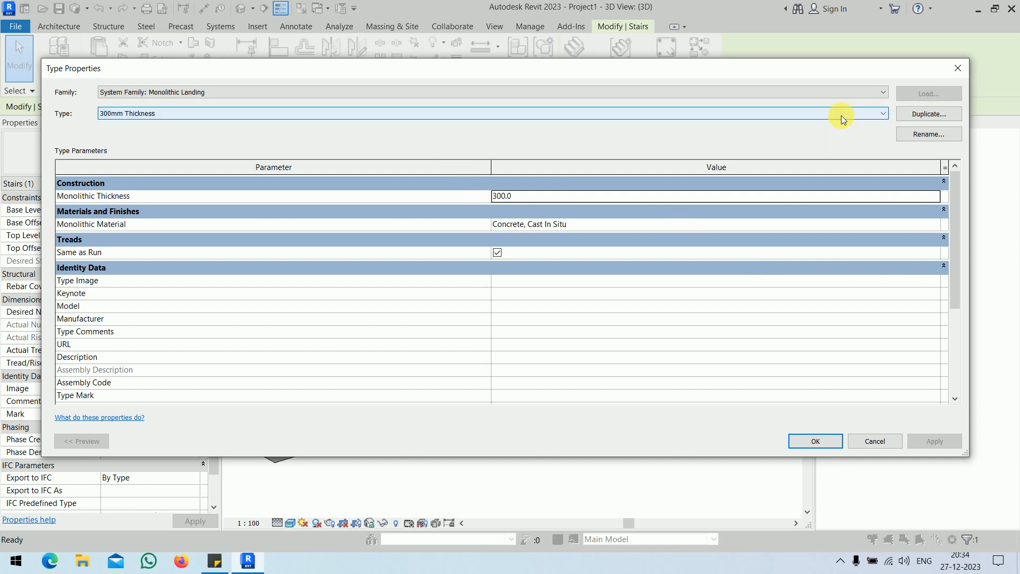
{"action": "left_click", "coordinate": [922, 114]}
{"action": "type", "text": "250mm"}
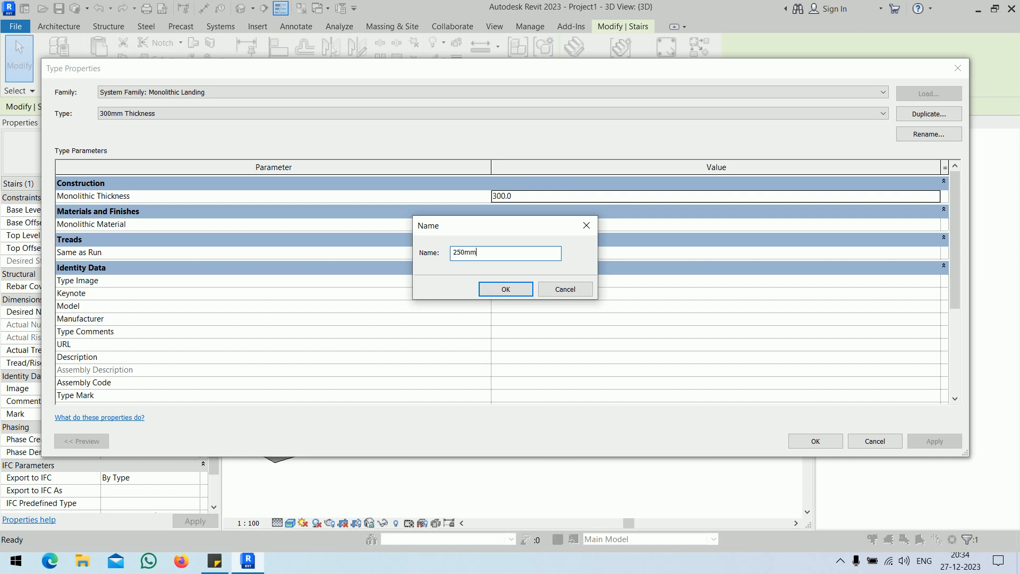
{"action": "key", "text": "Return"}
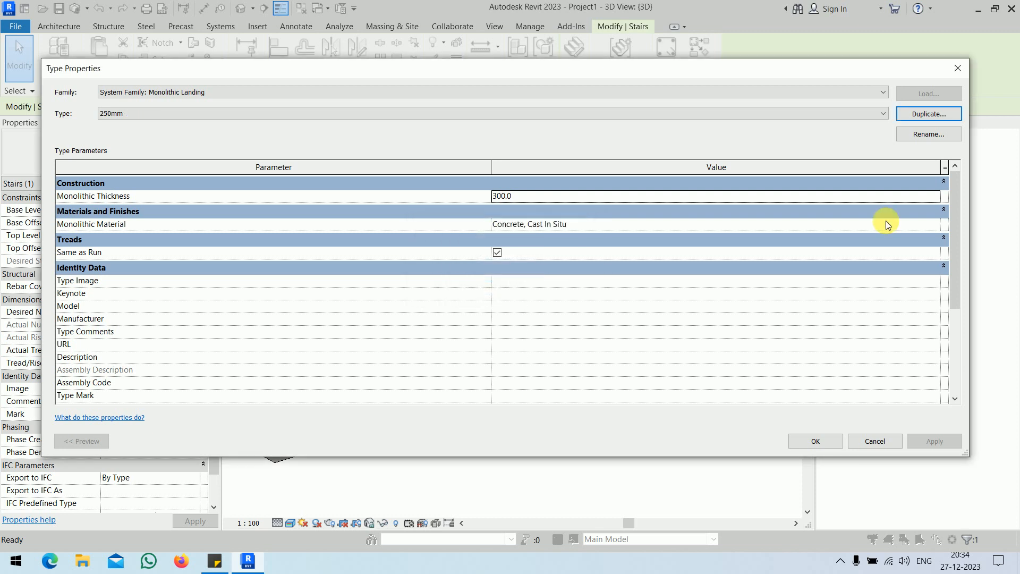
Step: Set the monolithic thickness of the 250mm landing type to 250 mm and apply it to the stair
{"action": "left_click", "coordinate": [776, 199]}
{"action": "type", "text": "250"}
{"action": "key", "text": "Return"}
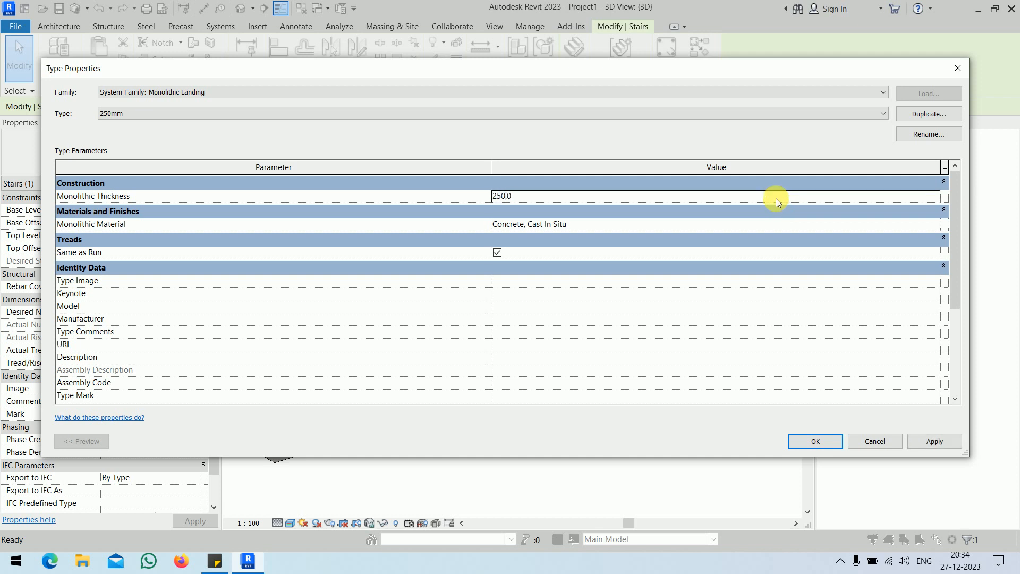
{"action": "left_click", "coordinate": [826, 440]}
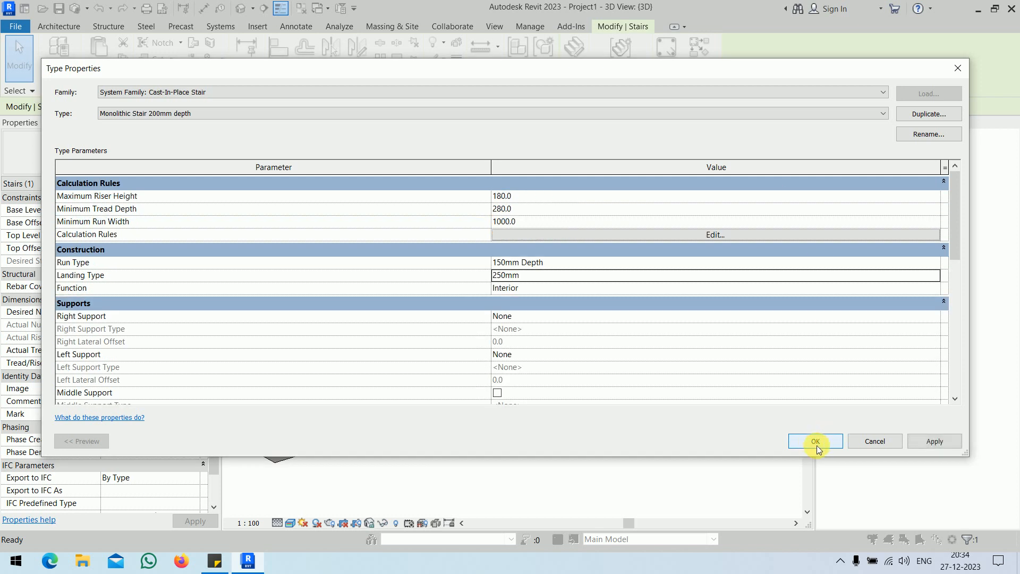
{"action": "left_click", "coordinate": [815, 444]}
{"action": "left_click", "coordinate": [733, 452]}
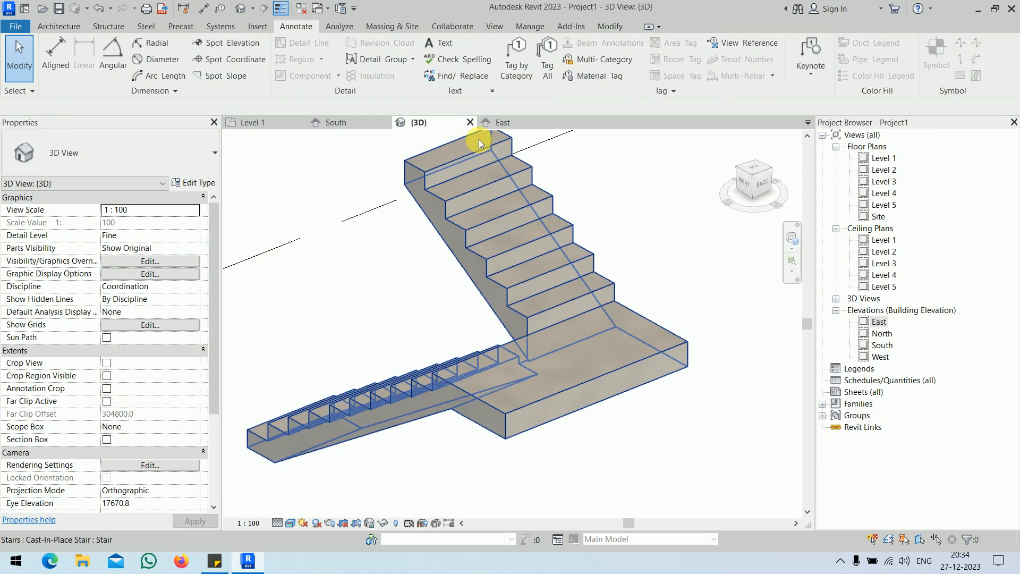
Step: Check the landing's thickness dimension in the East elevation and open the landing's boundary sketch for editing in the Level 1 plan
{"action": "left_click", "coordinate": [517, 120]}
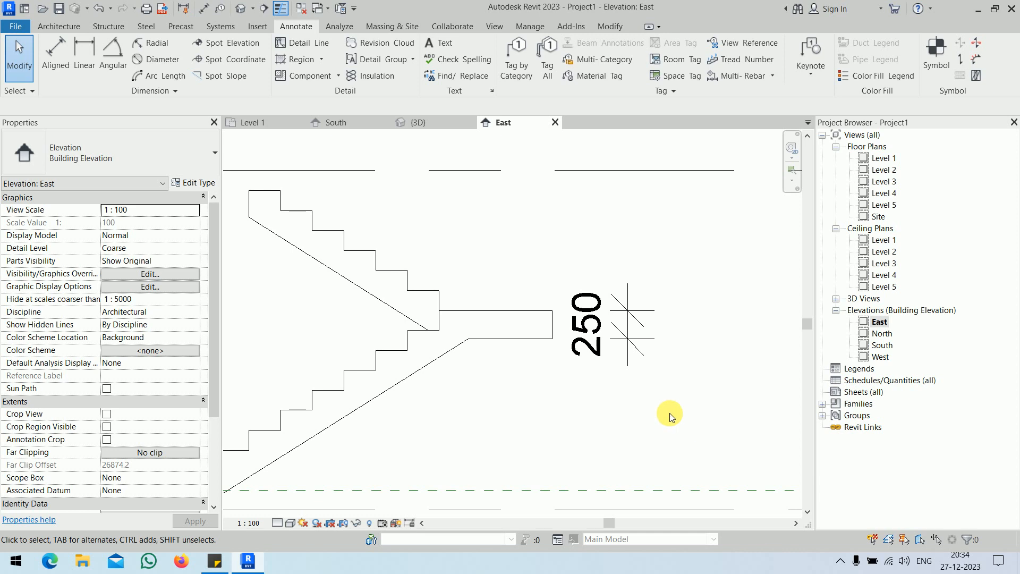
{"action": "left_click", "coordinate": [444, 123]}
{"action": "left_click", "coordinate": [640, 383]}
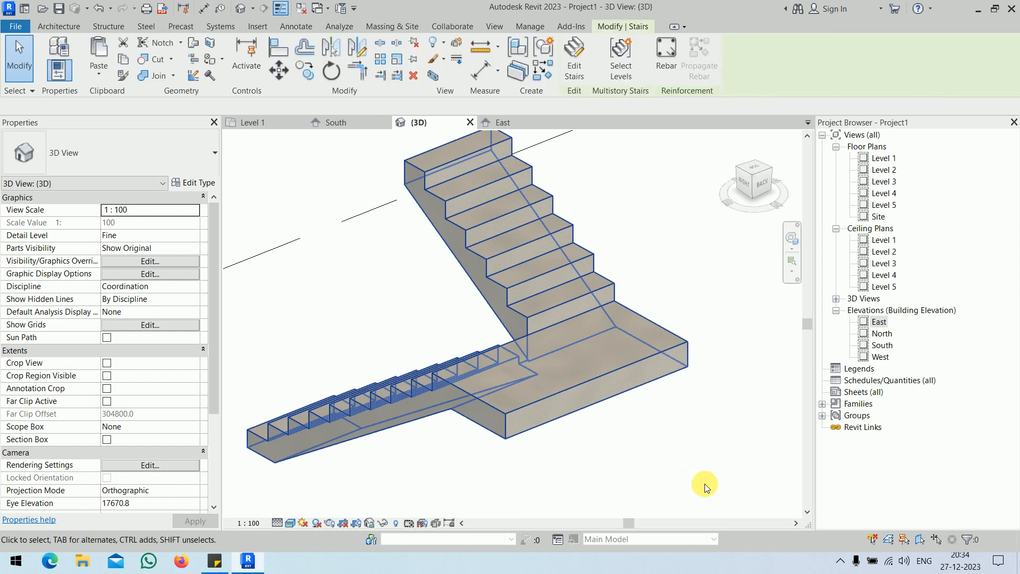
{"action": "left_click", "coordinate": [579, 77]}
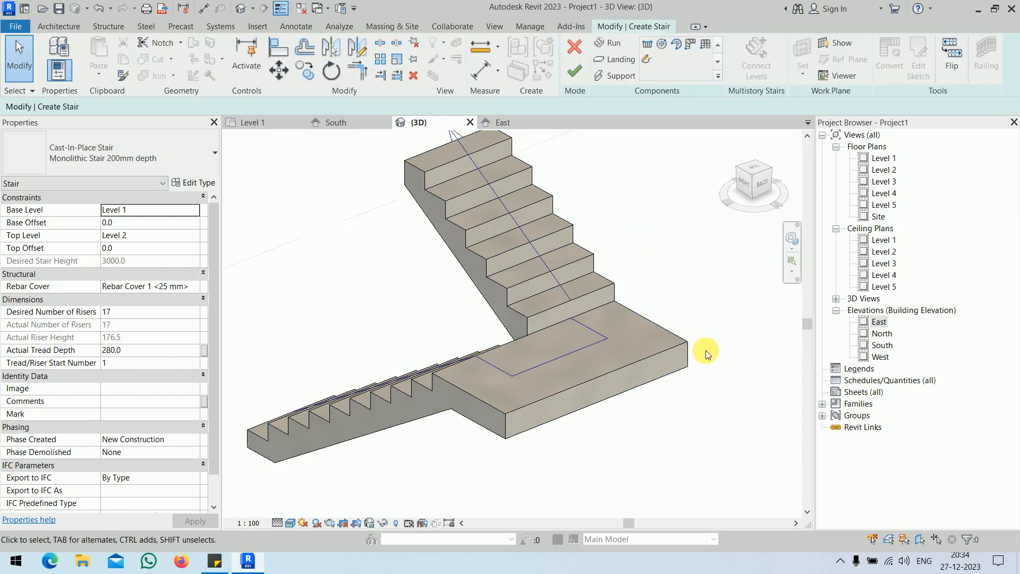
{"action": "left_click", "coordinate": [676, 349]}
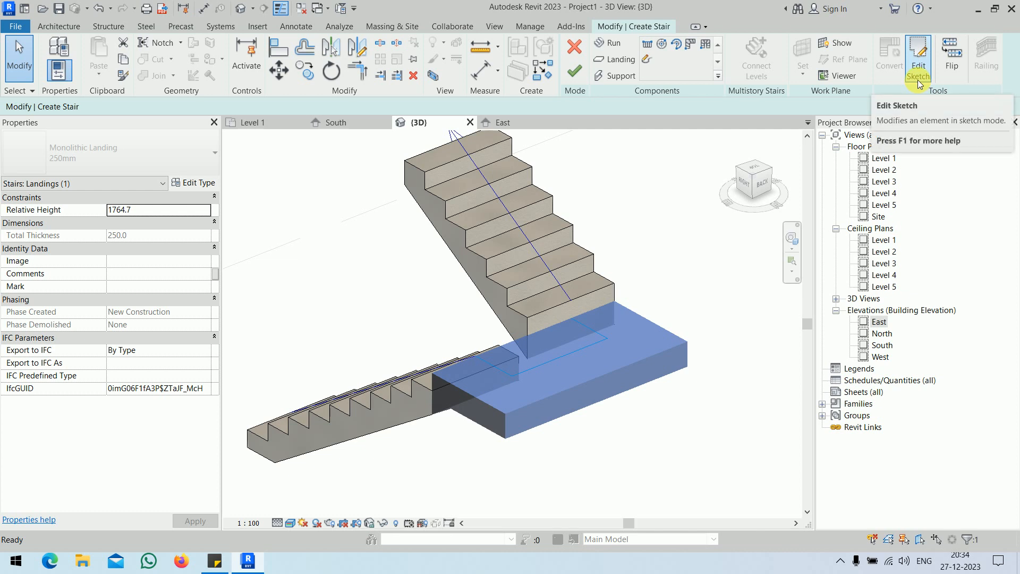
{"action": "left_click", "coordinate": [917, 80]}
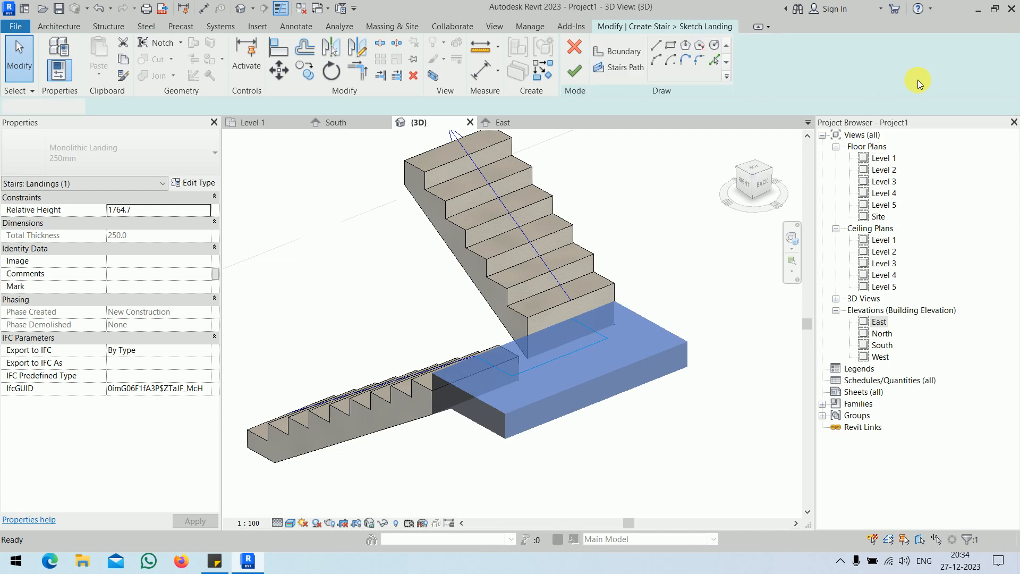
{"action": "double_click", "coordinate": [882, 158]}
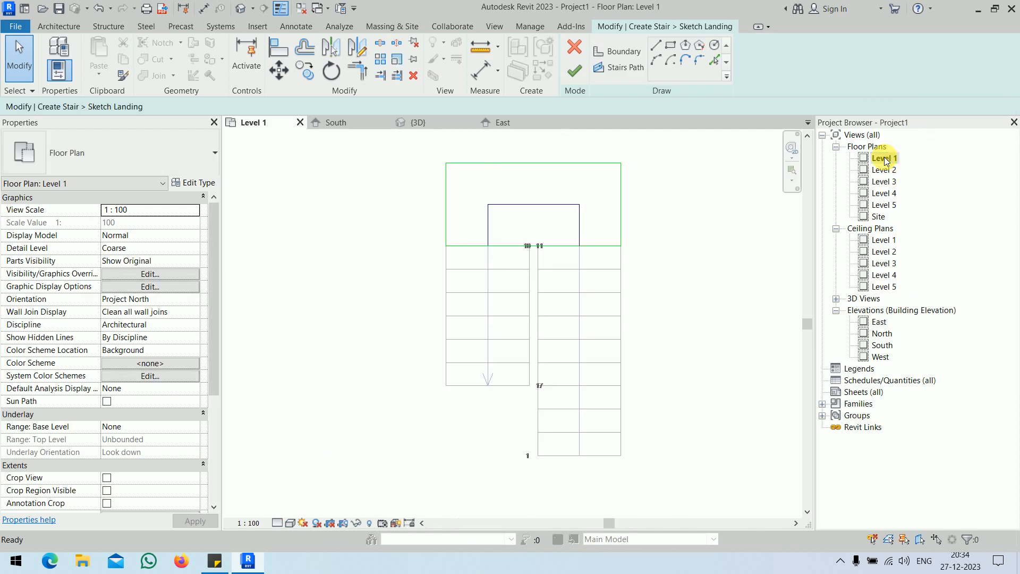
{"action": "scroll", "coordinate": [569, 296], "scroll_direction": "up", "scroll_amount": 3}
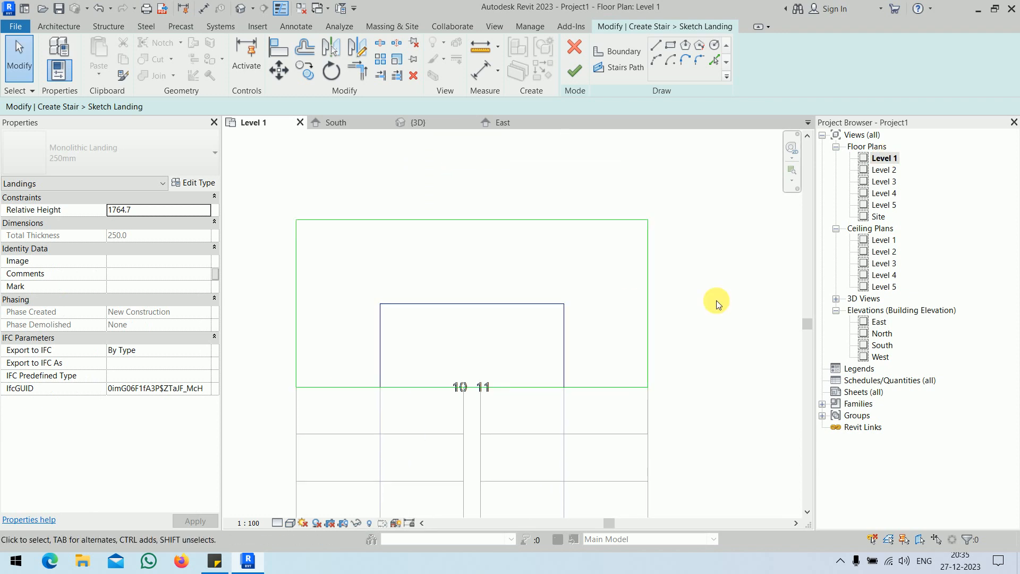
Step: Set the landing's depth to 1500 mm, measured from the edge where the runs meet it to its outer boundary
{"action": "left_click", "coordinate": [606, 219]}
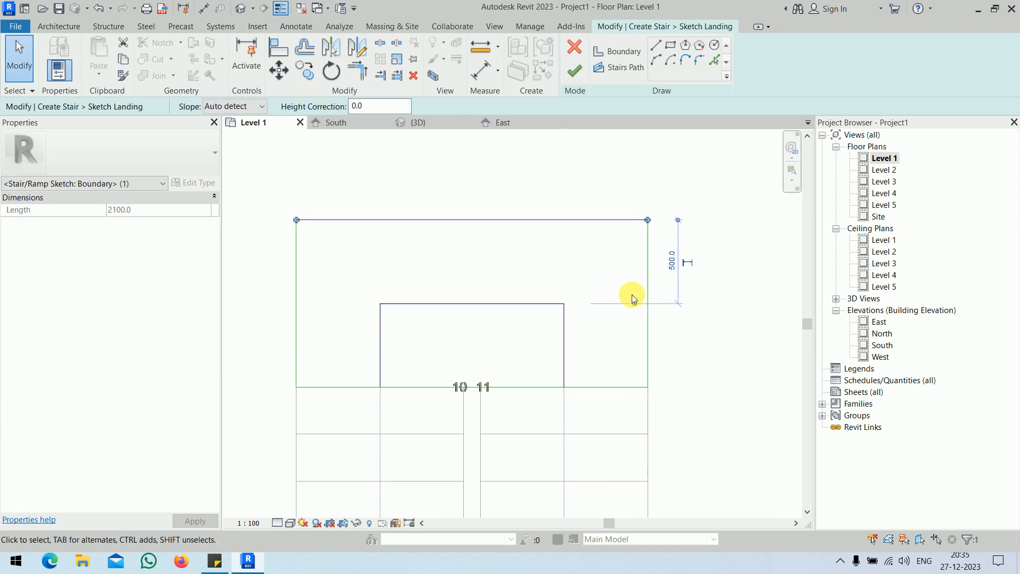
{"action": "left_click_drag", "start_coordinate": [633, 308], "coordinate": [630, 387]}
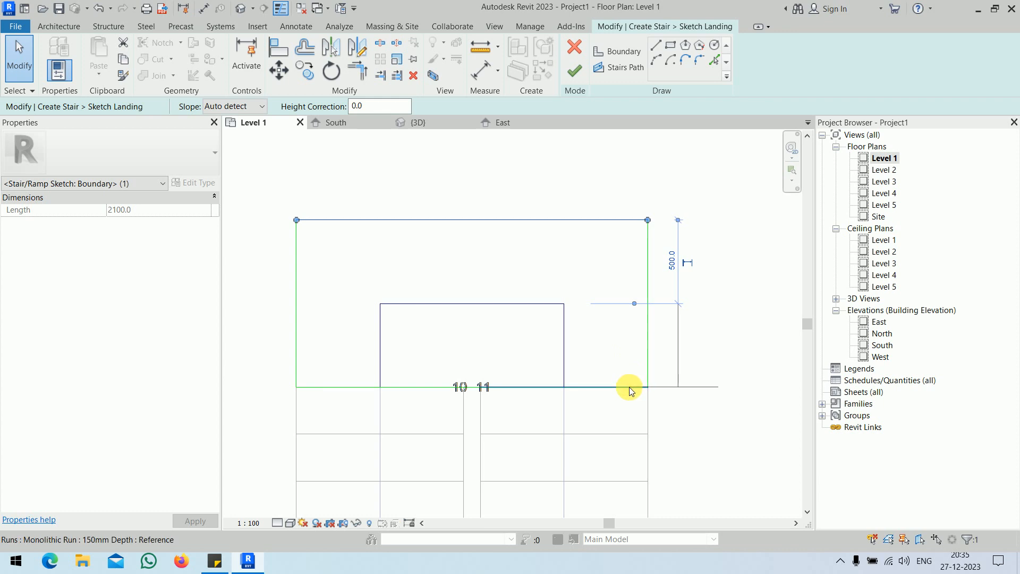
{"action": "left_click", "coordinate": [672, 302]}
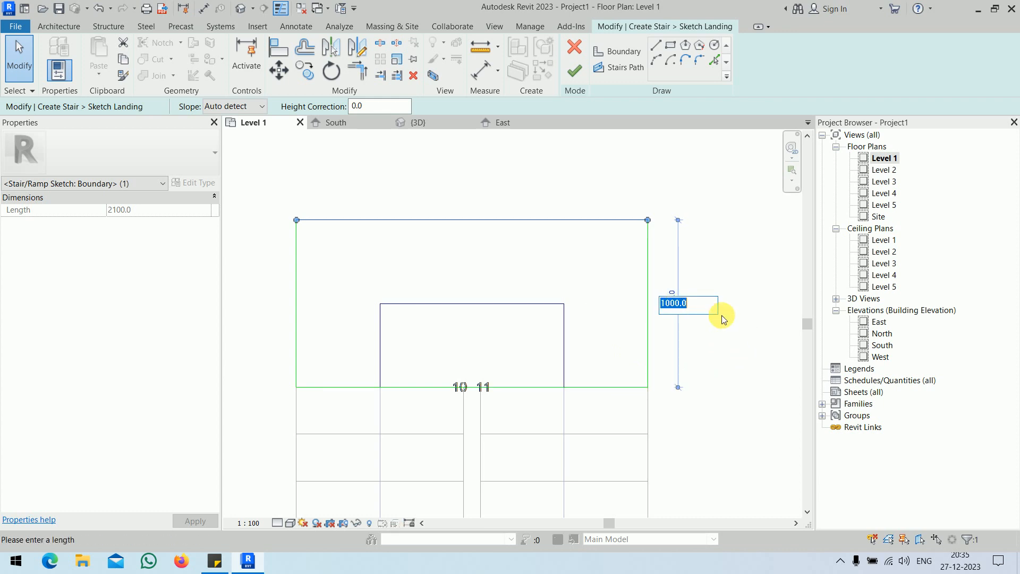
{"action": "type", "text": "1500"}
{"action": "key", "text": "Return"}
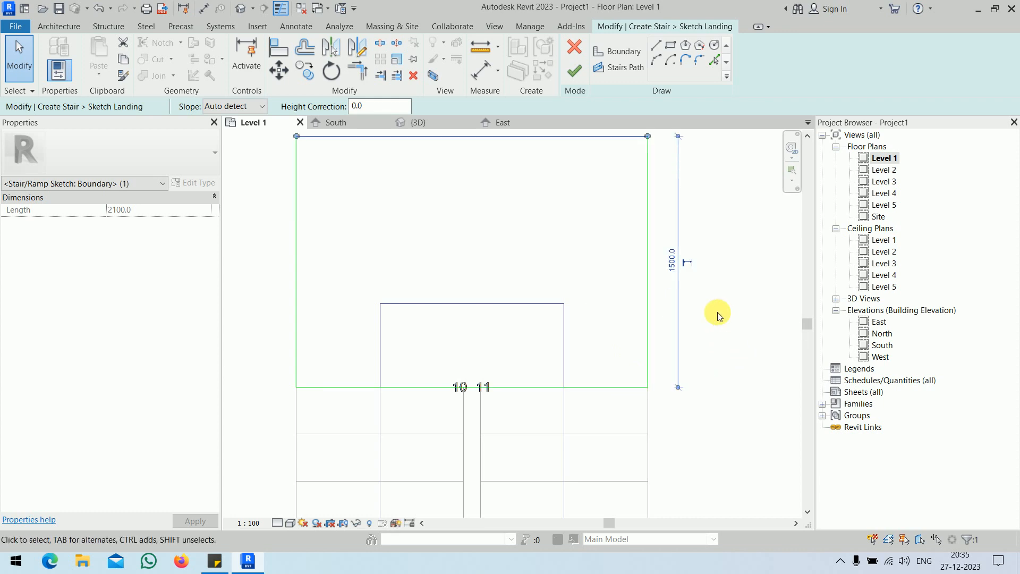
{"action": "middle_click_drag", "start_coordinate": [715, 312], "coordinate": [718, 344]}
{"action": "left_click", "coordinate": [718, 344]}
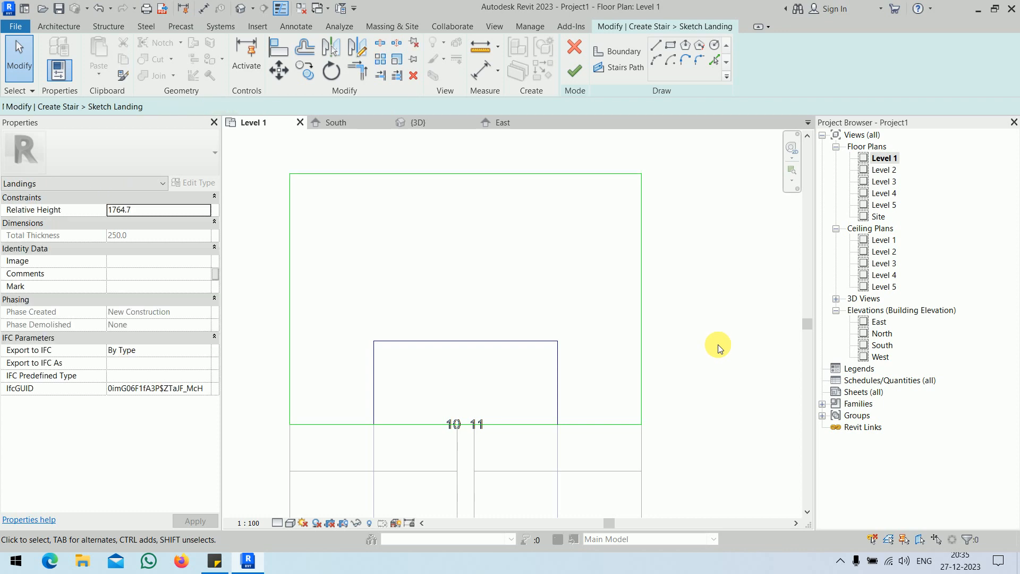
Step: Stretch the side boundary's temporary dimension to the opposite edge to check the landing's overall width
{"action": "left_click", "coordinate": [641, 263]}
{"action": "scroll", "coordinate": [357, 282], "scroll_direction": "down", "scroll_amount": 1}
{"action": "scroll", "coordinate": [356, 279], "scroll_direction": "down", "scroll_amount": 1}
{"action": "middle_click_drag", "start_coordinate": [395, 291], "coordinate": [448, 308]}
{"action": "left_click_drag", "start_coordinate": [541, 412], "coordinate": [365, 406]}
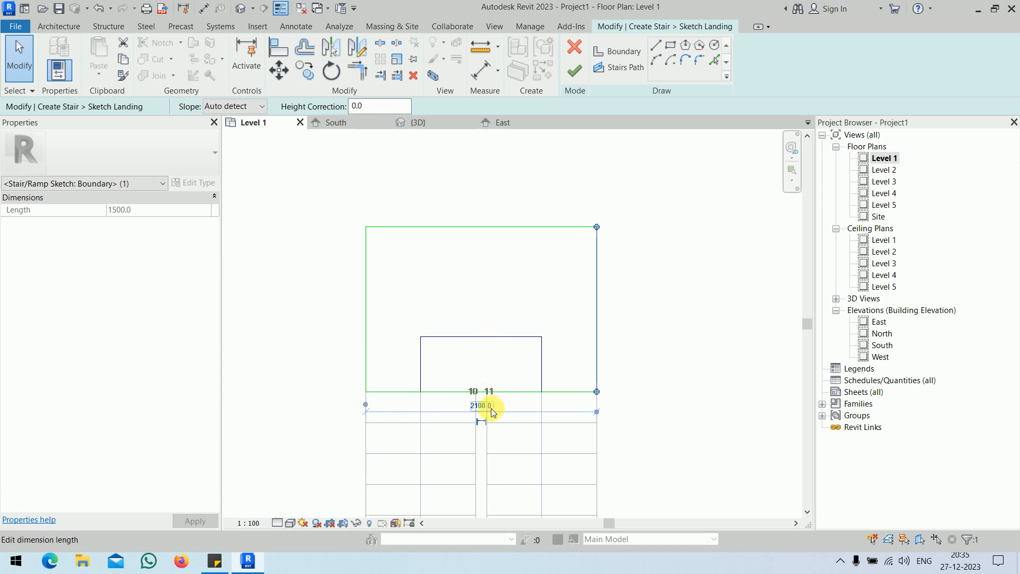
{"action": "scroll", "coordinate": [679, 320], "scroll_direction": "down", "scroll_amount": 1}
{"action": "scroll", "coordinate": [678, 321], "scroll_direction": "down", "scroll_amount": 1}
{"action": "middle_click_drag", "start_coordinate": [678, 321], "coordinate": [649, 230]}
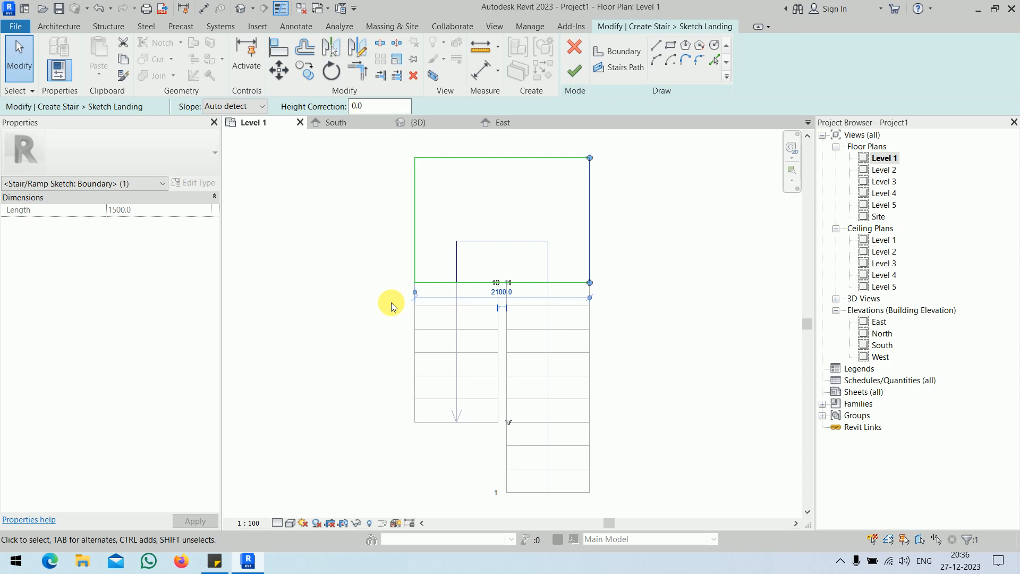
Step: Finish the landing sketch and the stair edit, and return to the 3D view
{"action": "left_click", "coordinate": [574, 69]}
{"action": "left_click", "coordinate": [681, 260]}
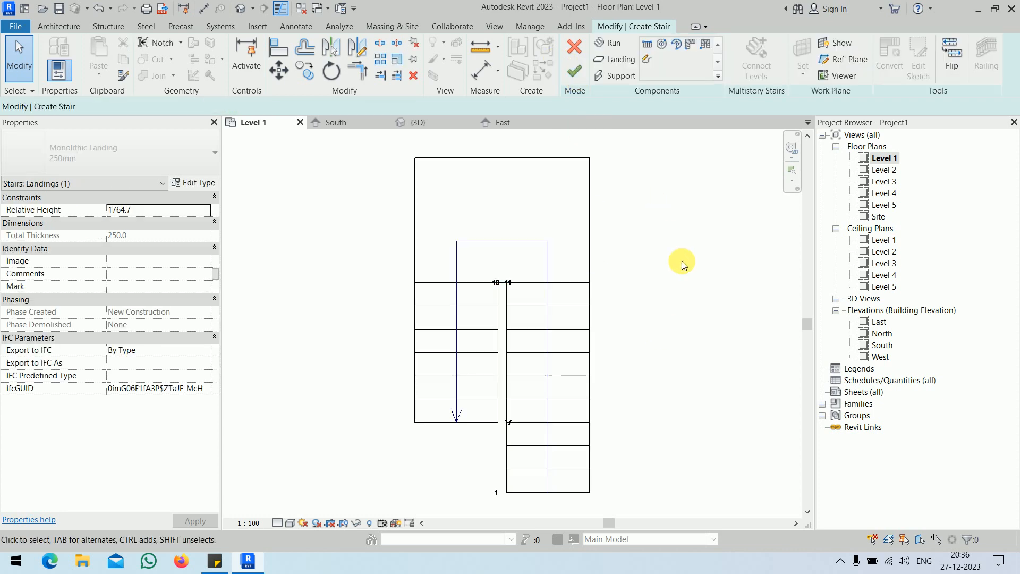
{"action": "left_click", "coordinate": [574, 69]}
{"action": "left_click", "coordinate": [418, 122]}
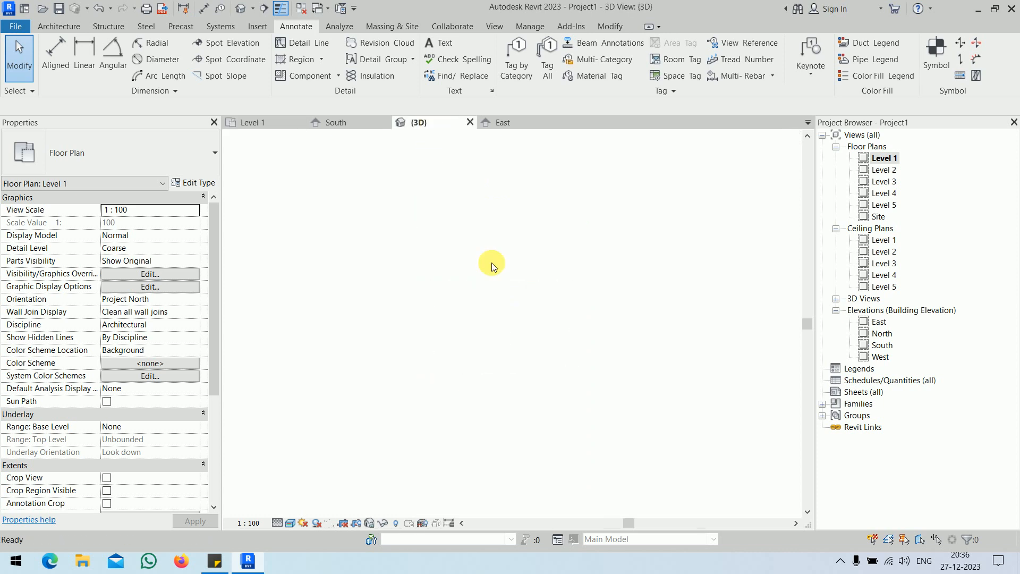
Step: Start a new stair in the Level 1 plan and draw a straight 2520 mm first run of 10 risers beside the existing stair
{"action": "double_click", "coordinate": [874, 158]}
{"action": "scroll", "coordinate": [455, 296], "scroll_direction": "down", "scroll_amount": 3}
{"action": "left_click", "coordinate": [59, 26]}
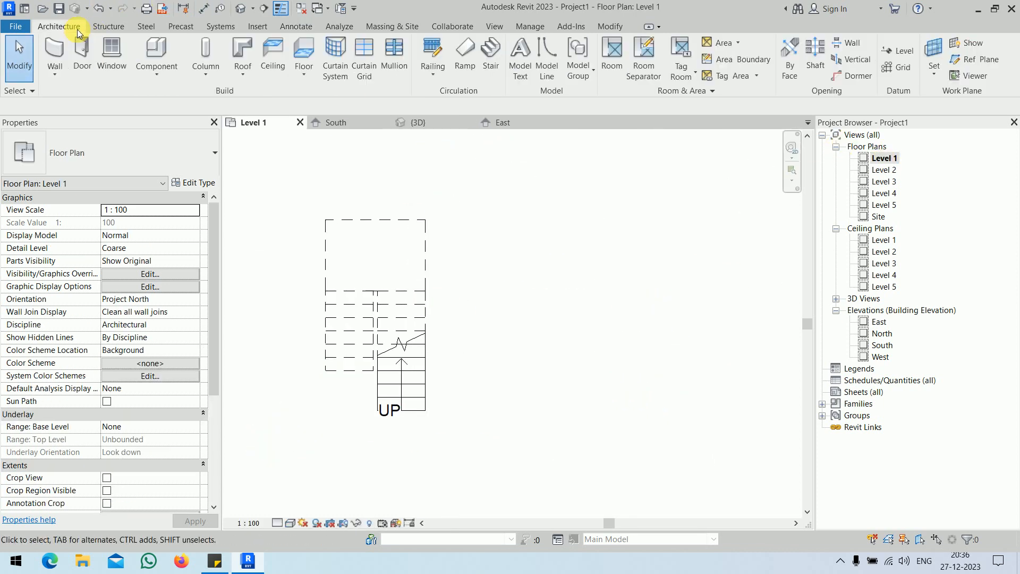
{"action": "left_click", "coordinate": [484, 55]}
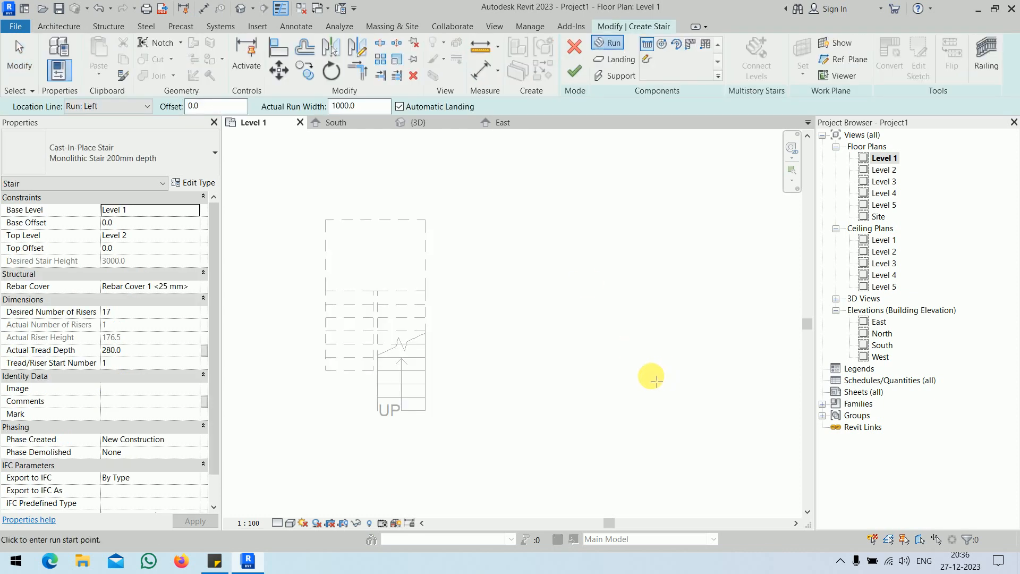
{"action": "left_click", "coordinate": [631, 391]}
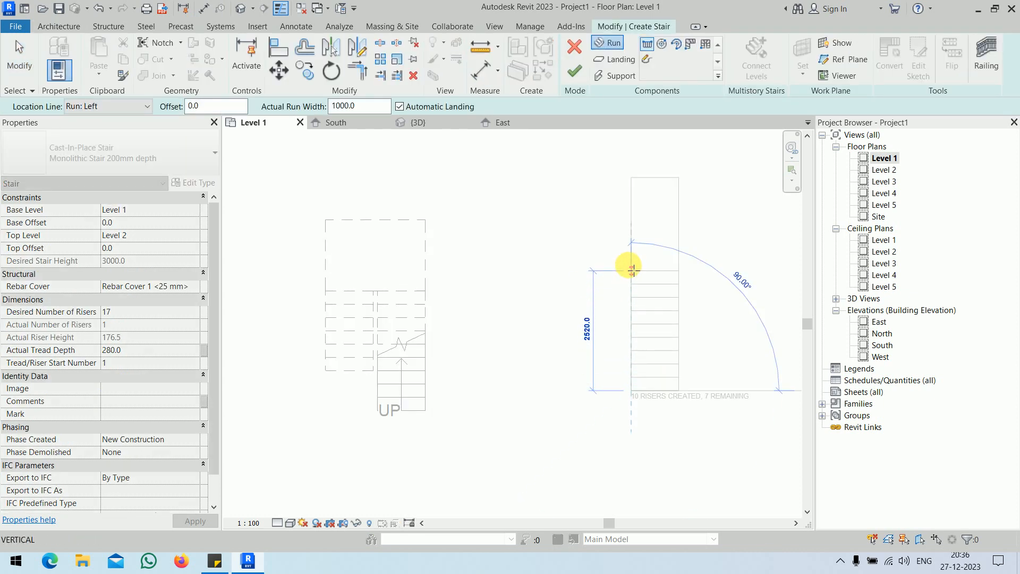
{"action": "left_click", "coordinate": [632, 269]}
Step: Draw the parallel return run with the remaining 7 risers, starting level with the first run's end, with an automatic landing
{"action": "scroll", "coordinate": [629, 260], "scroll_direction": "up", "scroll_amount": 3}
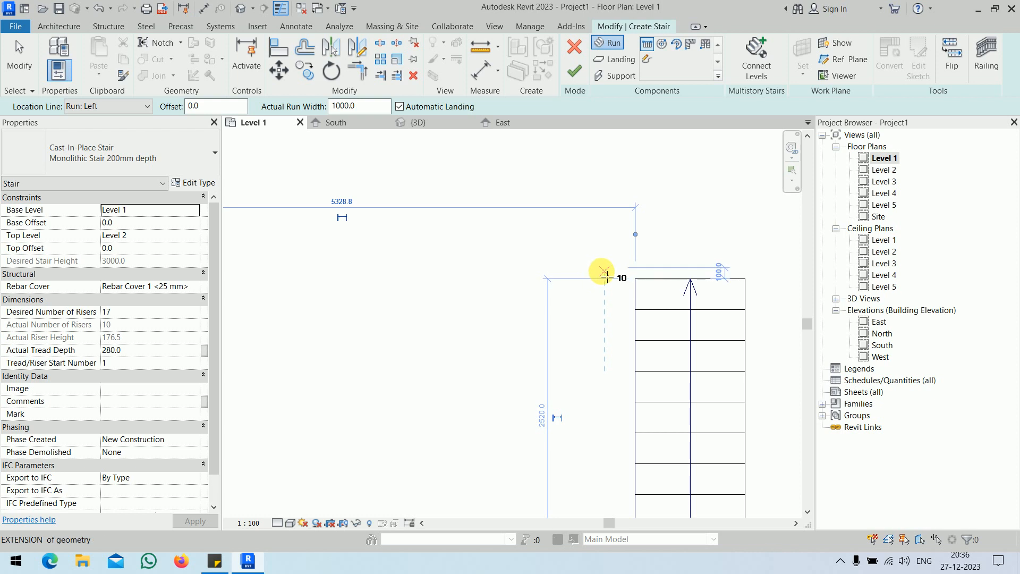
{"action": "left_click", "coordinate": [605, 279]}
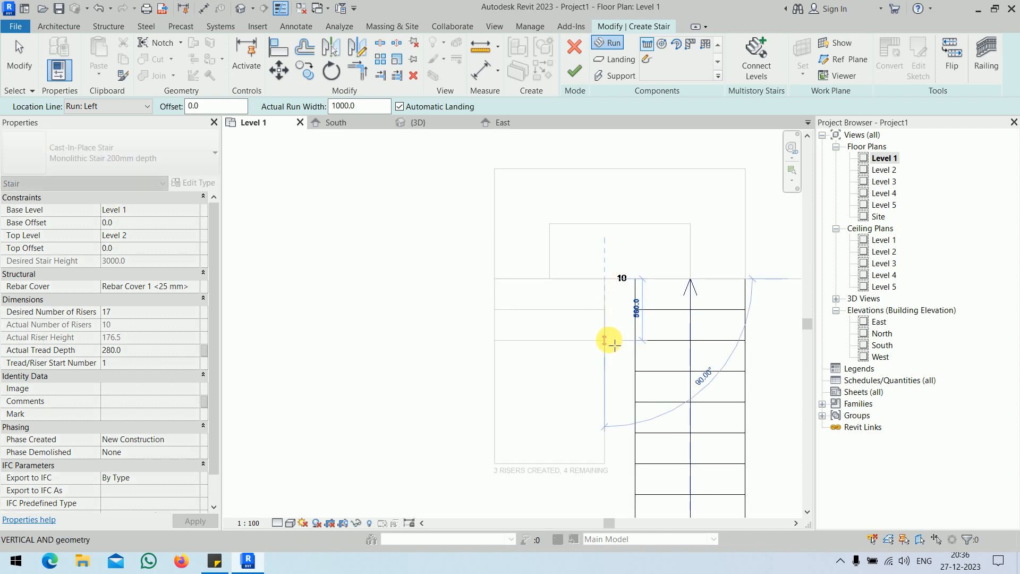
{"action": "left_click", "coordinate": [608, 475]}
{"action": "key", "text": "Escape"}
Step: Set the gap between the new stair's two runs to 300 mm by repositioning the return run
{"action": "middle_click_drag", "start_coordinate": [599, 412], "coordinate": [535, 298]}
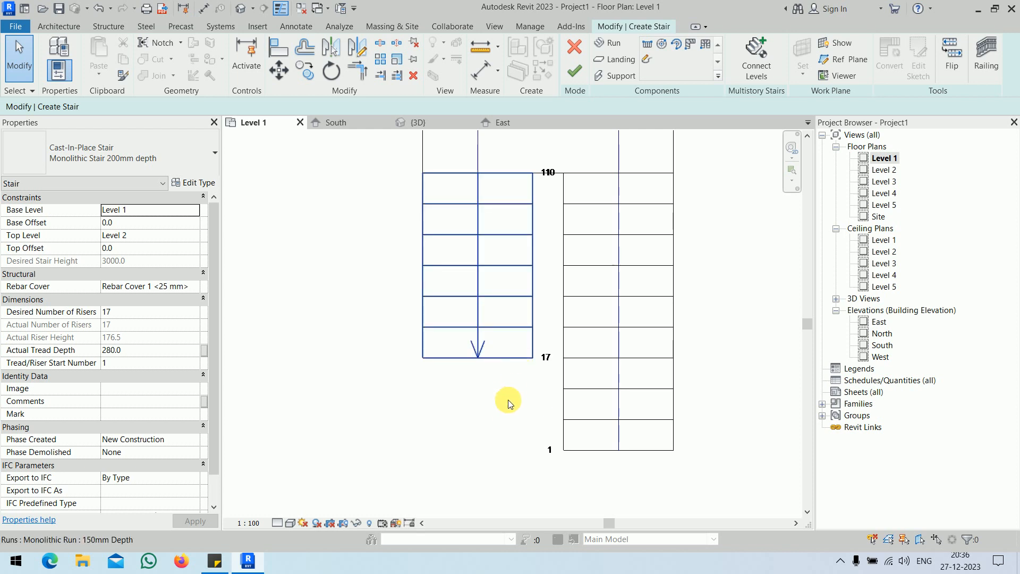
{"action": "left_click", "coordinate": [510, 419]}
{"action": "scroll", "coordinate": [504, 414], "scroll_direction": "down", "scroll_amount": 2}
{"action": "scroll", "coordinate": [528, 430], "scroll_direction": "up", "scroll_amount": 2}
{"action": "left_click", "coordinate": [526, 372]}
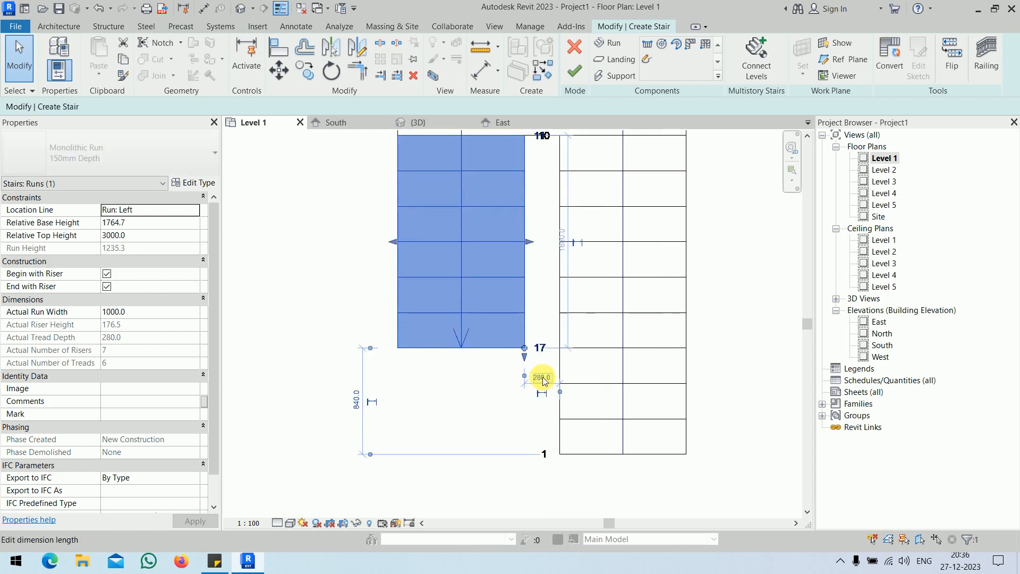
{"action": "type", "text": "300"}
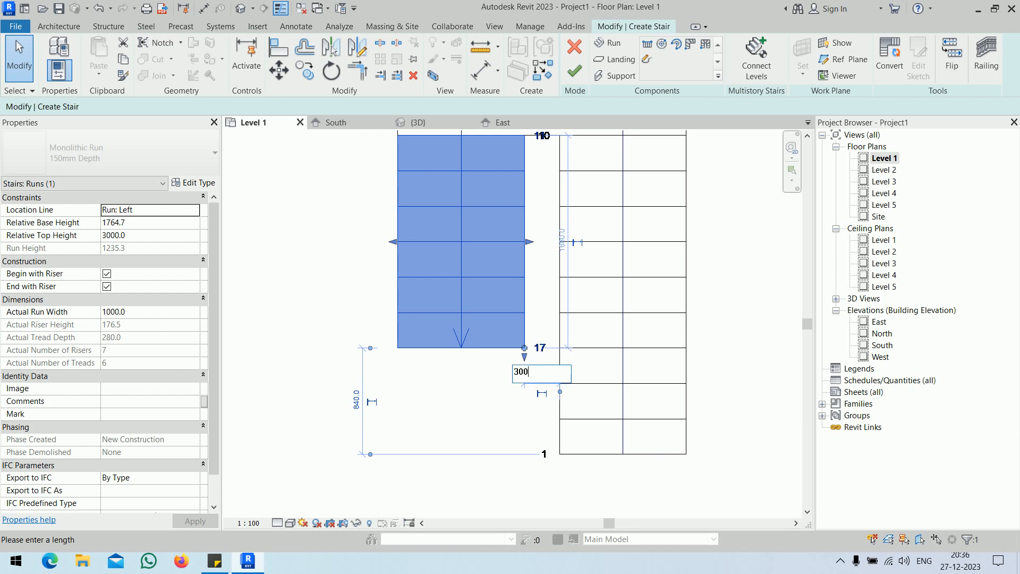
{"action": "key", "text": "Return"}
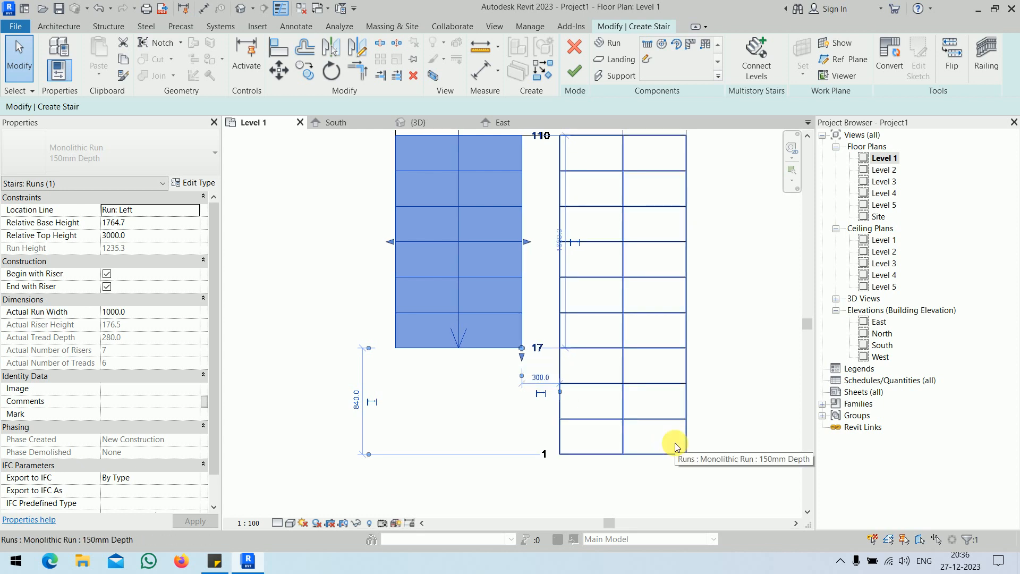
Step: Set the gap between the two runs to 0 so they sit directly side by side
{"action": "left_click", "coordinate": [540, 377]}
{"action": "type", "text": "0"}
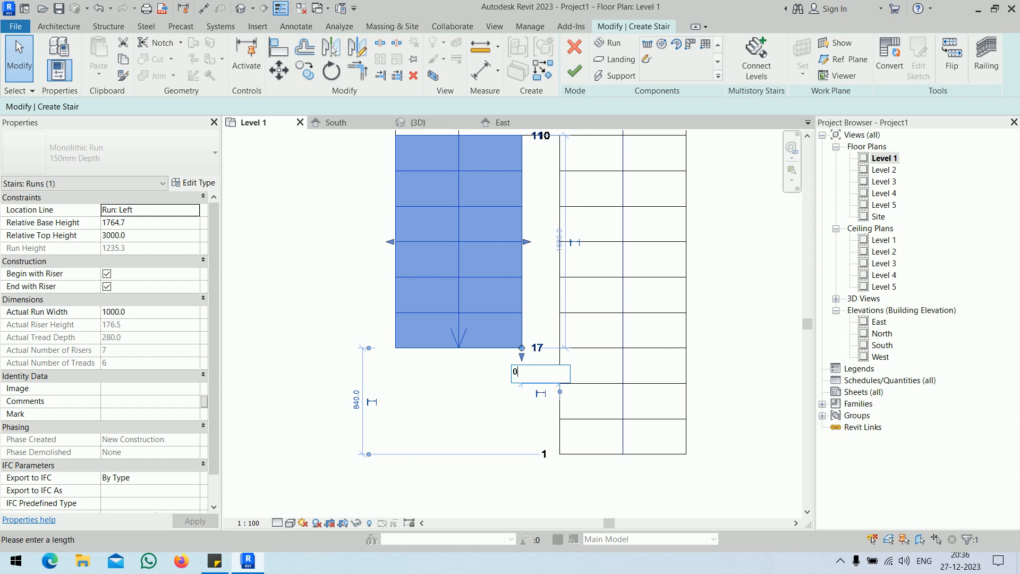
{"action": "key", "text": "Return"}
{"action": "scroll", "coordinate": [740, 332], "scroll_direction": "down", "scroll_amount": 1}
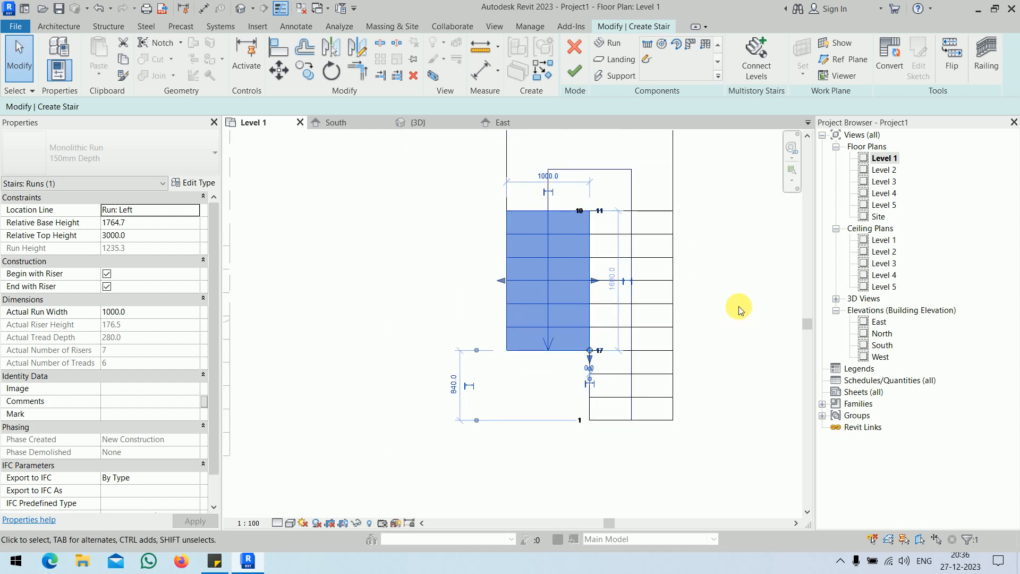
{"action": "middle_click_drag", "start_coordinate": [699, 166], "coordinate": [690, 258]}
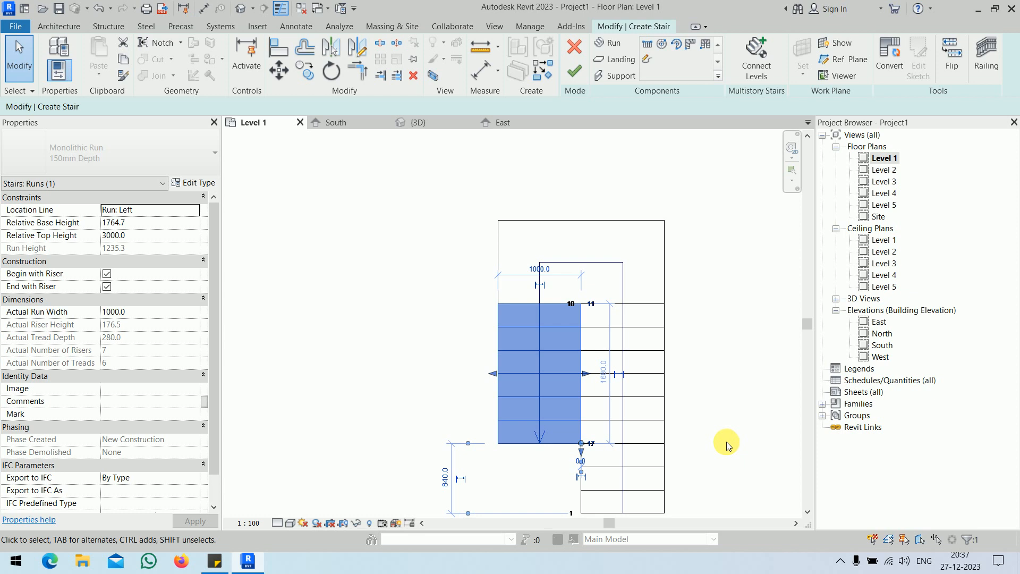
Step: Change the gap between the two runs back to 300 mm
{"action": "scroll", "coordinate": [580, 470], "scroll_direction": "up", "scroll_amount": 5}
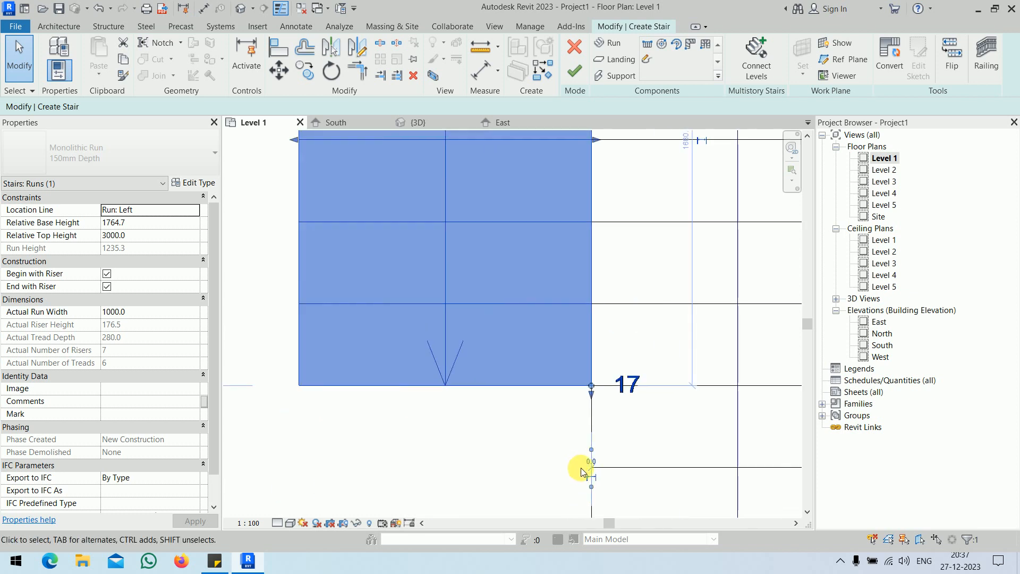
{"action": "left_click", "coordinate": [582, 471]}
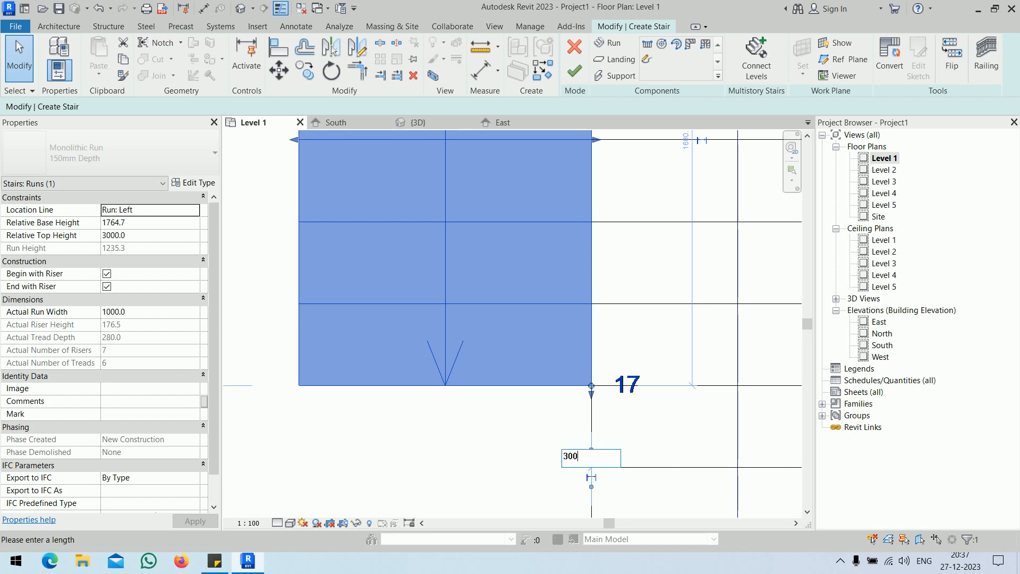
{"action": "type", "text": "300"}
{"action": "key", "text": "Return"}
{"action": "scroll", "coordinate": [489, 258], "scroll_direction": "down", "scroll_amount": 6}
Step: Finish the new stair and show it in the 3D view
{"action": "left_click", "coordinate": [641, 237]}
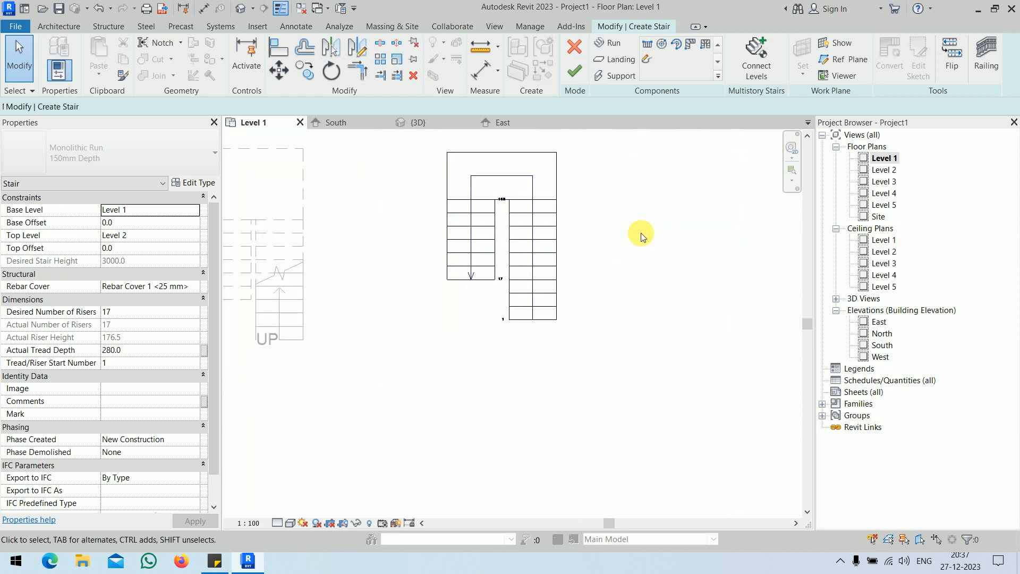
{"action": "left_click", "coordinate": [574, 71]}
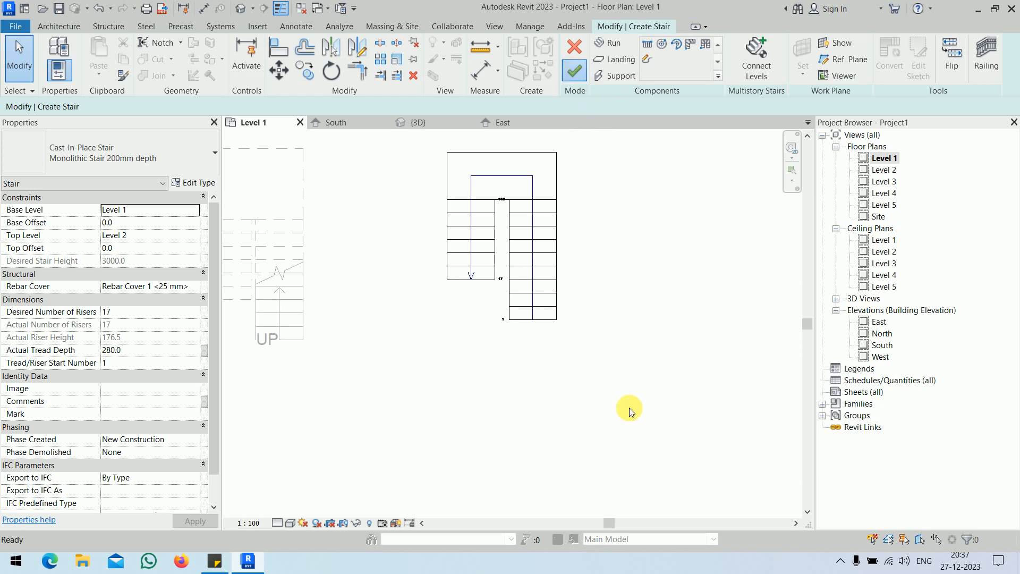
{"action": "left_click", "coordinate": [418, 122]}
Step: Delete the original stair without railings, keeping the new one
{"action": "scroll", "coordinate": [613, 425], "scroll_direction": "down", "scroll_amount": 3}
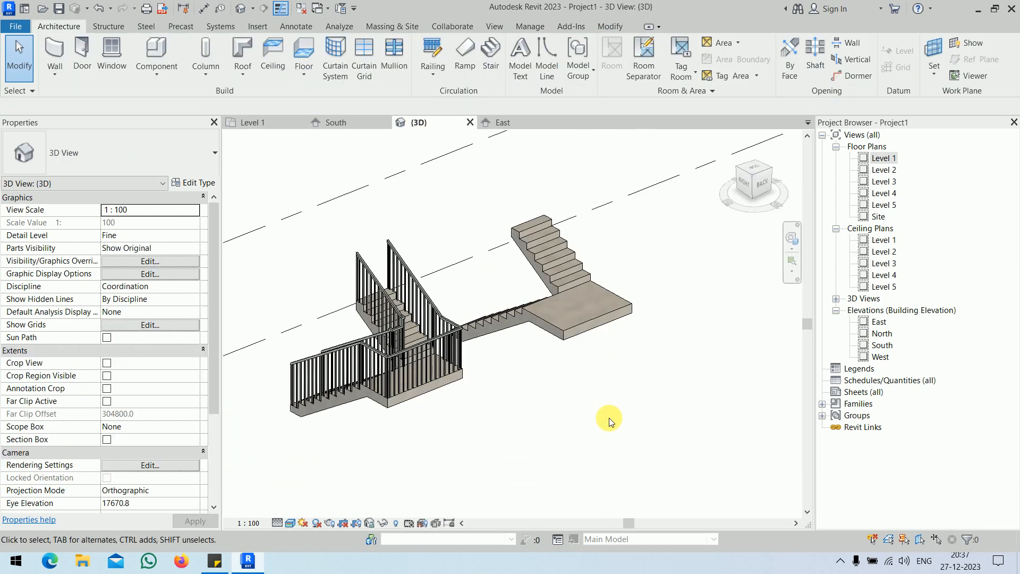
{"action": "left_click", "coordinate": [593, 330]}
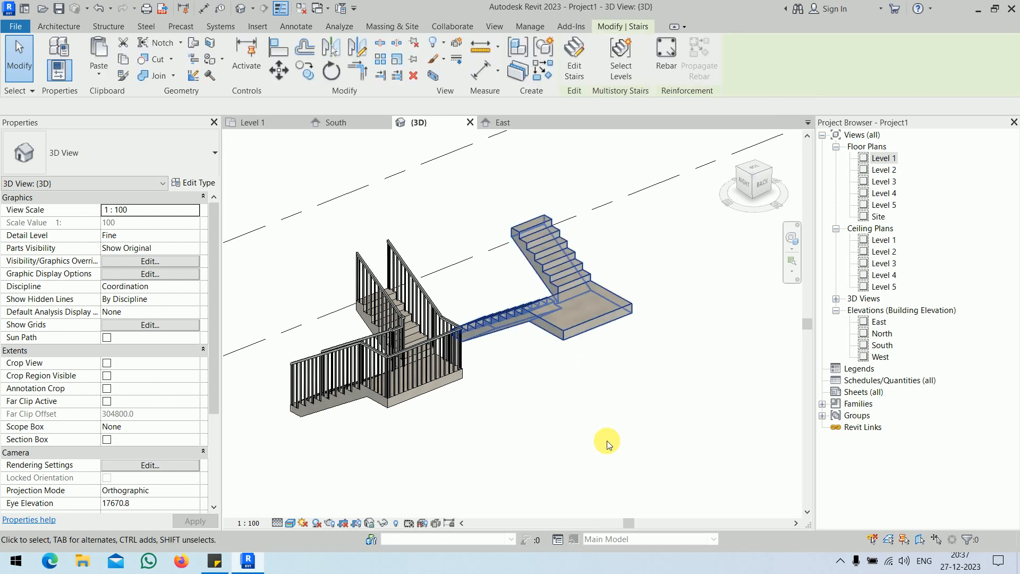
{"action": "key", "text": "Delete"}
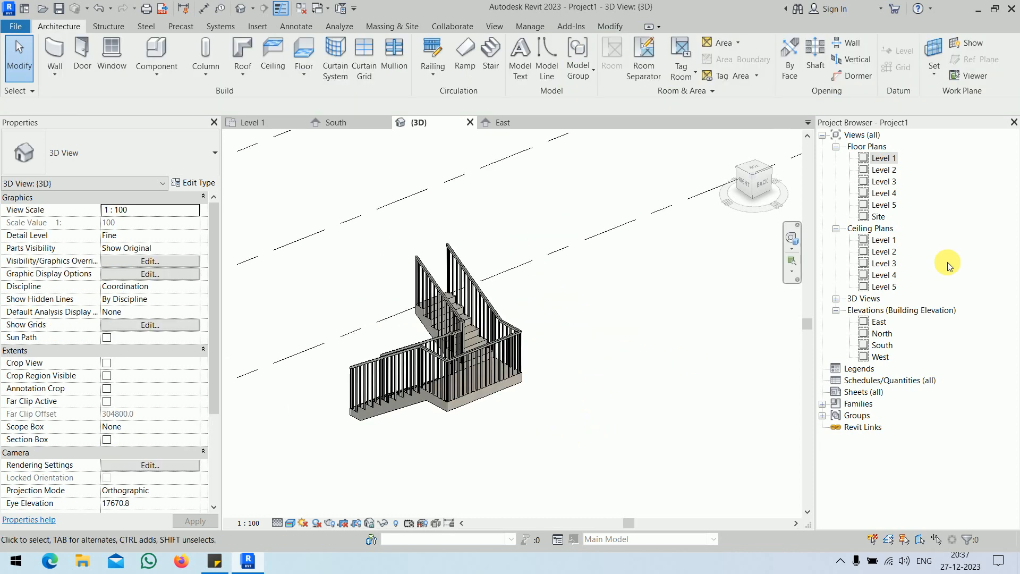
Step: Open the Level 1 plan, select the stair's intermediate landing and examine it up close in the 3D view
{"action": "double_click", "coordinate": [884, 158]}
{"action": "scroll", "coordinate": [614, 307], "scroll_direction": "up", "scroll_amount": 5}
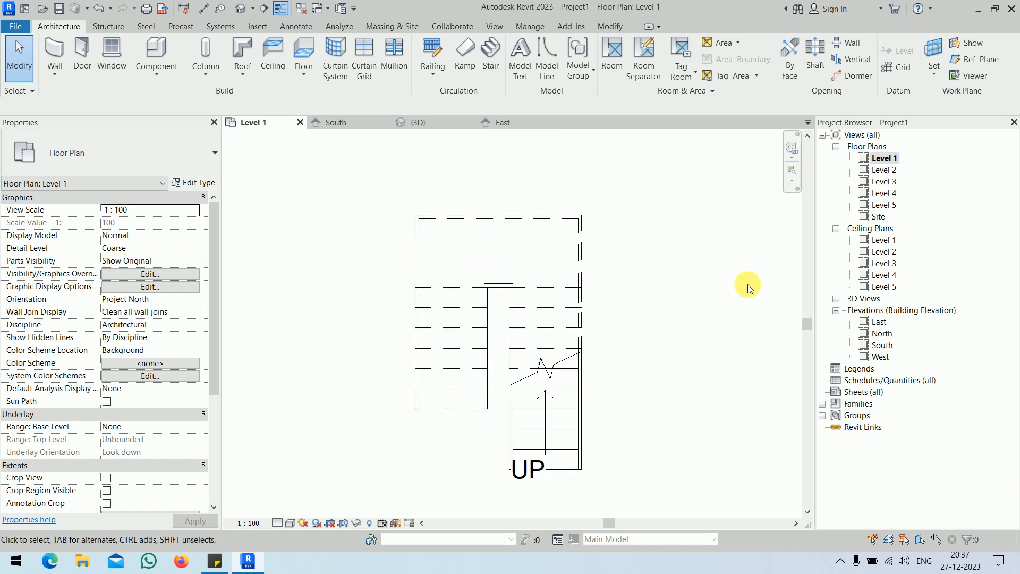
{"action": "left_click", "coordinate": [543, 266]}
{"action": "left_click", "coordinate": [684, 270]}
{"action": "left_click", "coordinate": [526, 256]}
{"action": "left_click", "coordinate": [428, 124]}
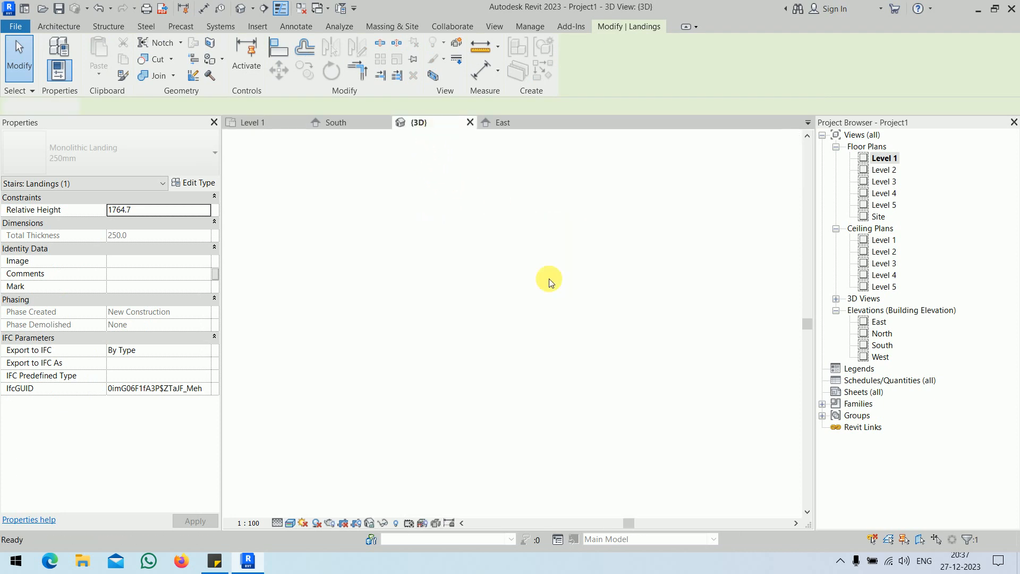
{"action": "scroll", "coordinate": [468, 414], "scroll_direction": "up", "scroll_amount": 6}
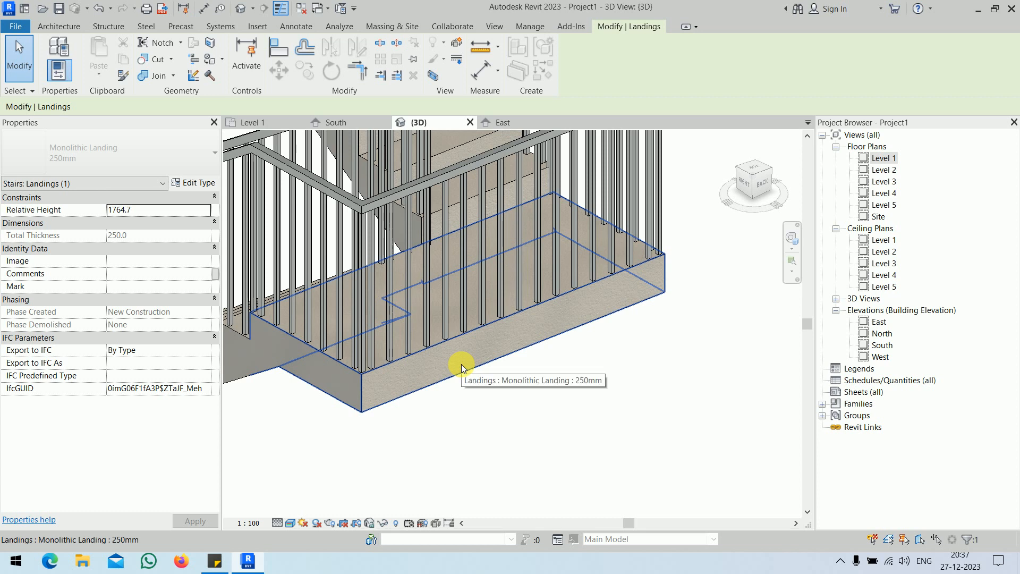
{"action": "left_click", "coordinate": [518, 400]}
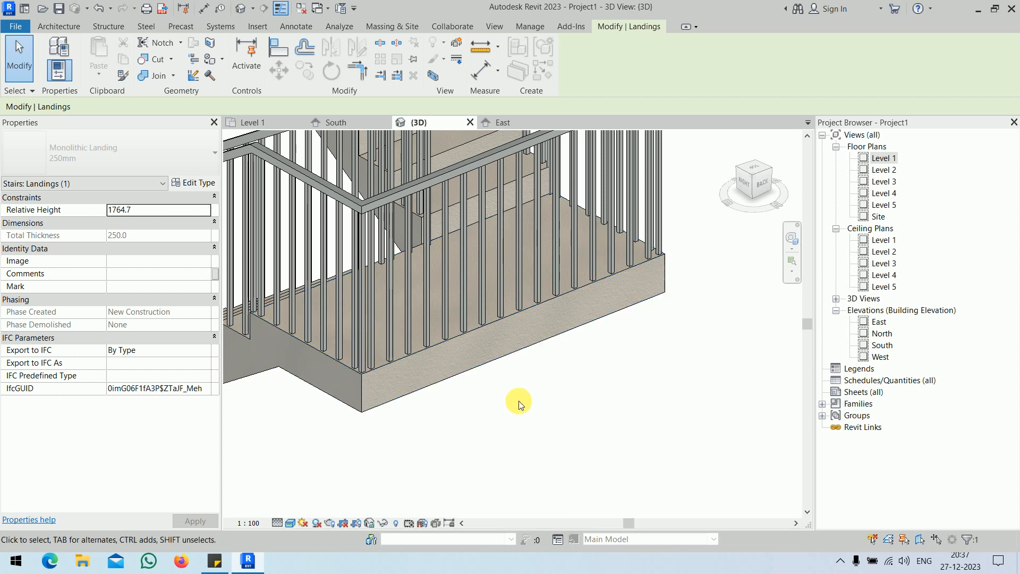
Step: Set the Level 1 plan's detail level to Fine and its visual style to Wireframe
{"action": "left_click", "coordinate": [270, 123]}
{"action": "left_click", "coordinate": [259, 523]}
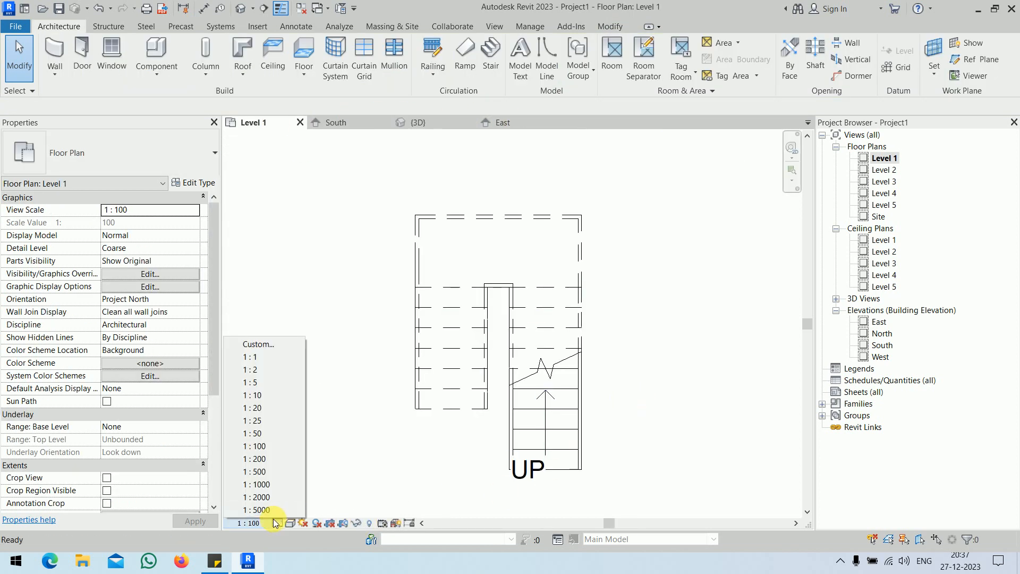
{"action": "left_click", "coordinate": [277, 522]}
{"action": "left_click", "coordinate": [291, 509]}
{"action": "left_click", "coordinate": [291, 523]}
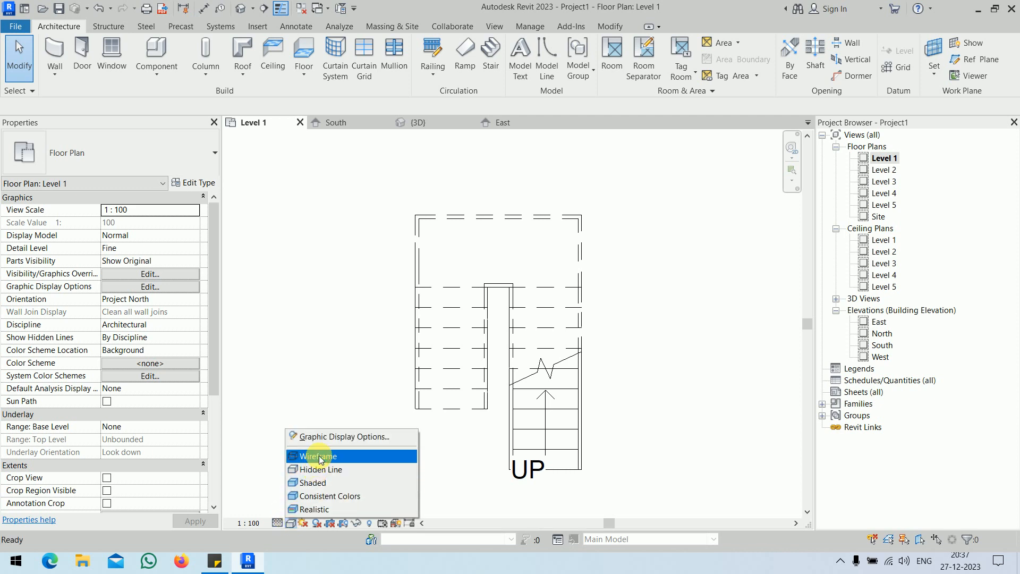
{"action": "left_click", "coordinate": [319, 454]}
Step: Set up a new Generic - 200mm wall with its height up to Level 2 and its location line on Finish Face: Interior
{"action": "scroll", "coordinate": [495, 310], "scroll_direction": "up", "scroll_amount": 2}
{"action": "scroll", "coordinate": [494, 309], "scroll_direction": "up", "scroll_amount": 1}
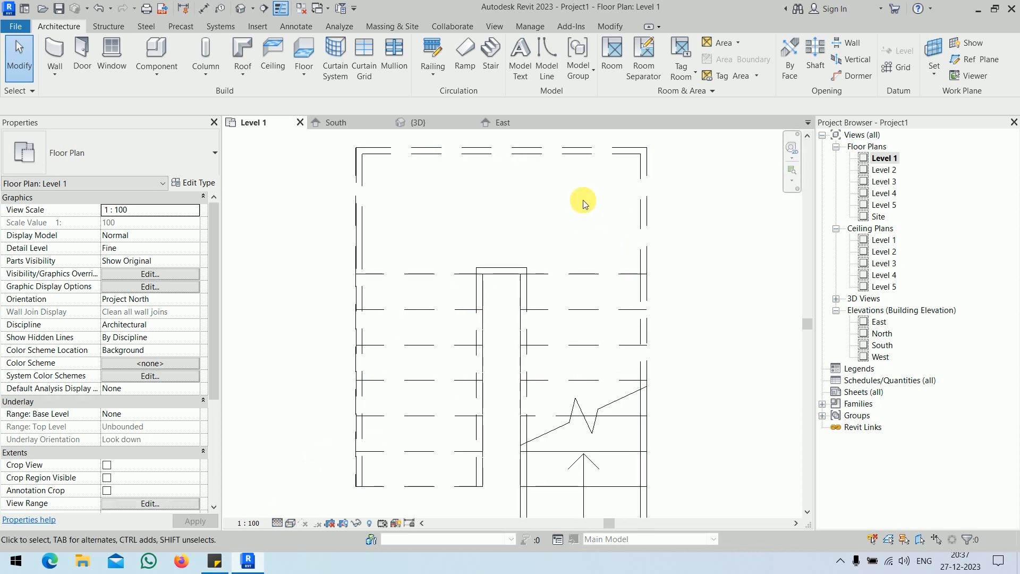
{"action": "scroll", "coordinate": [593, 225], "scroll_direction": "down", "scroll_amount": 3}
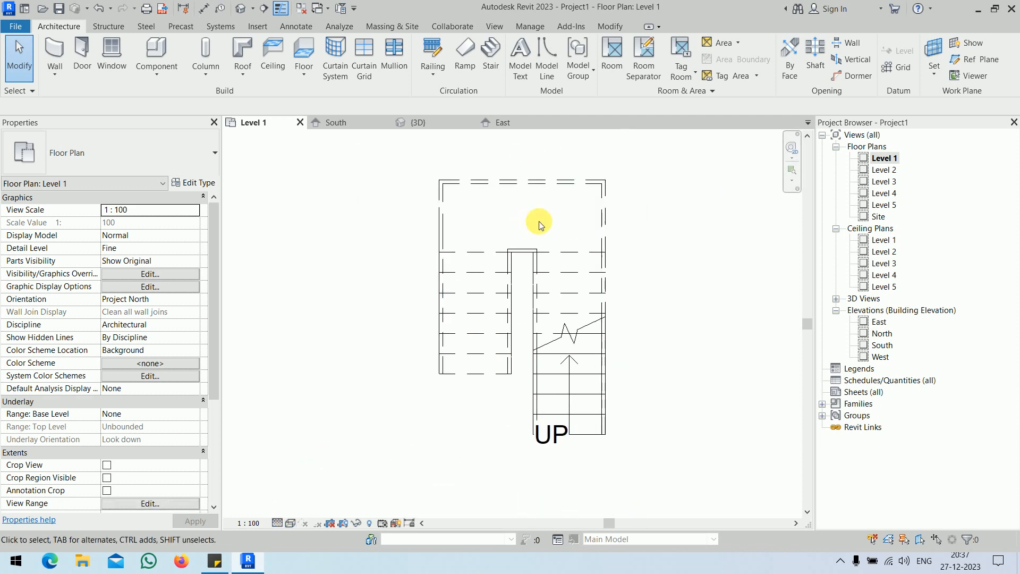
{"action": "middle_click_drag", "start_coordinate": [653, 260], "coordinate": [628, 278]}
{"action": "scroll", "coordinate": [630, 278], "scroll_direction": "up", "scroll_amount": 1}
{"action": "scroll", "coordinate": [630, 279], "scroll_direction": "up", "scroll_amount": 1}
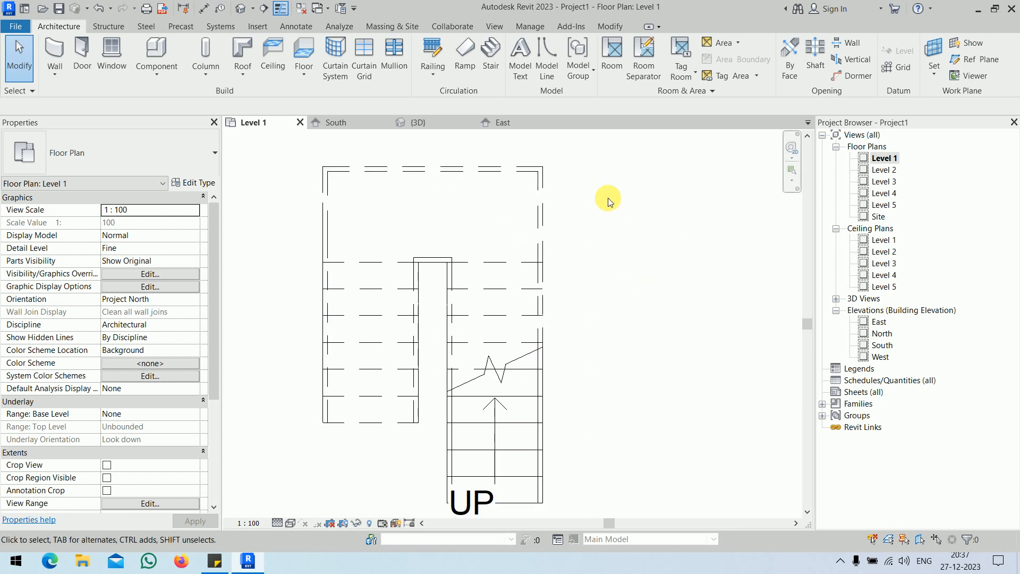
{"action": "left_click", "coordinate": [57, 50]}
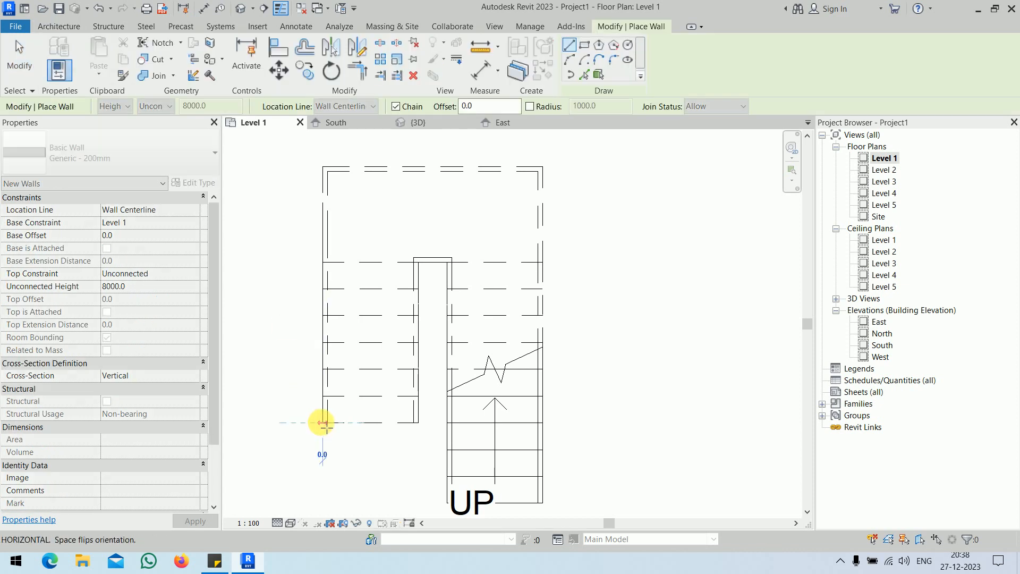
{"action": "left_click", "coordinate": [323, 423]}
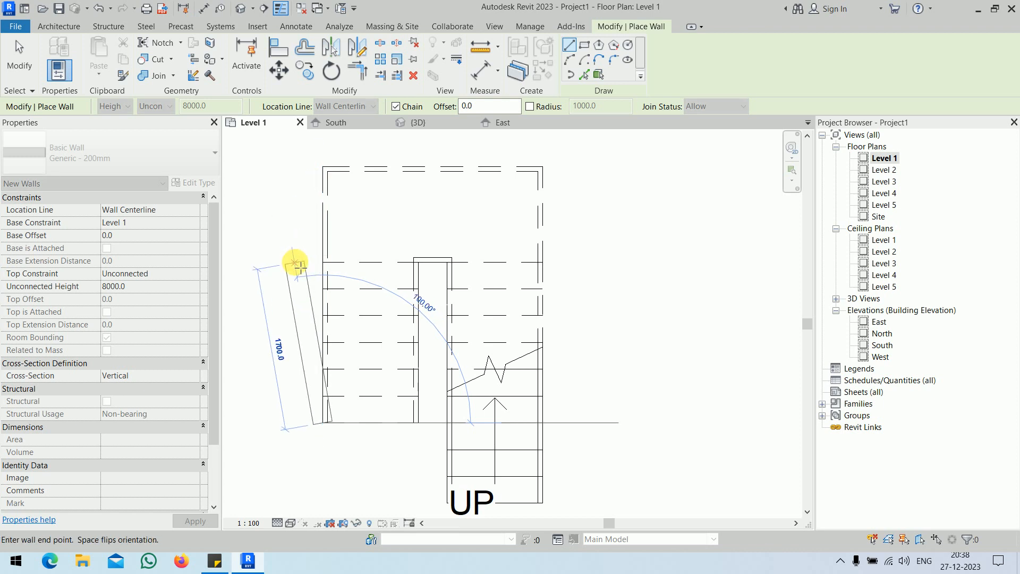
{"action": "key", "text": "Escape"}
{"action": "left_click", "coordinate": [171, 109]}
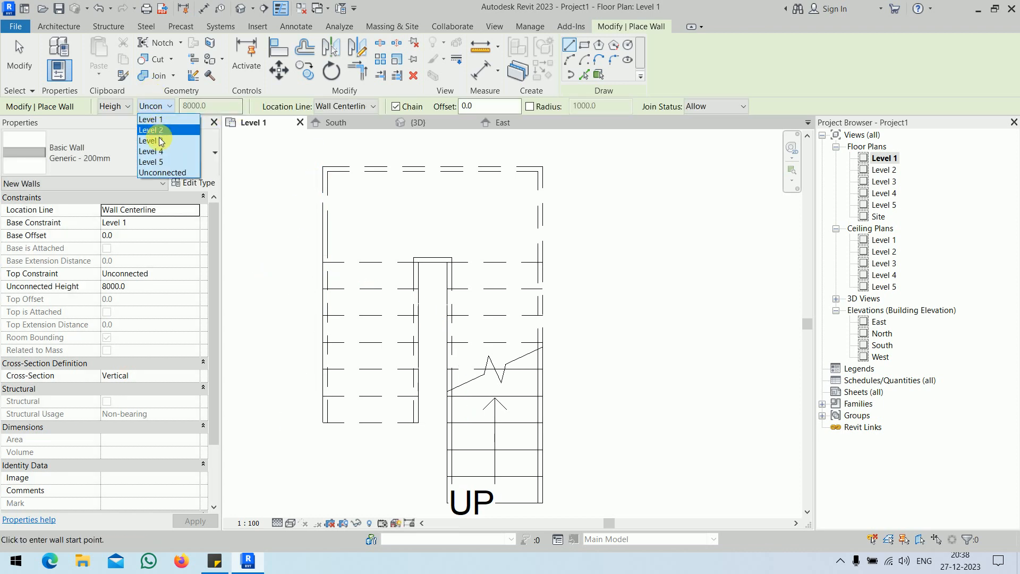
{"action": "left_click", "coordinate": [159, 132]}
{"action": "left_click", "coordinate": [325, 108]}
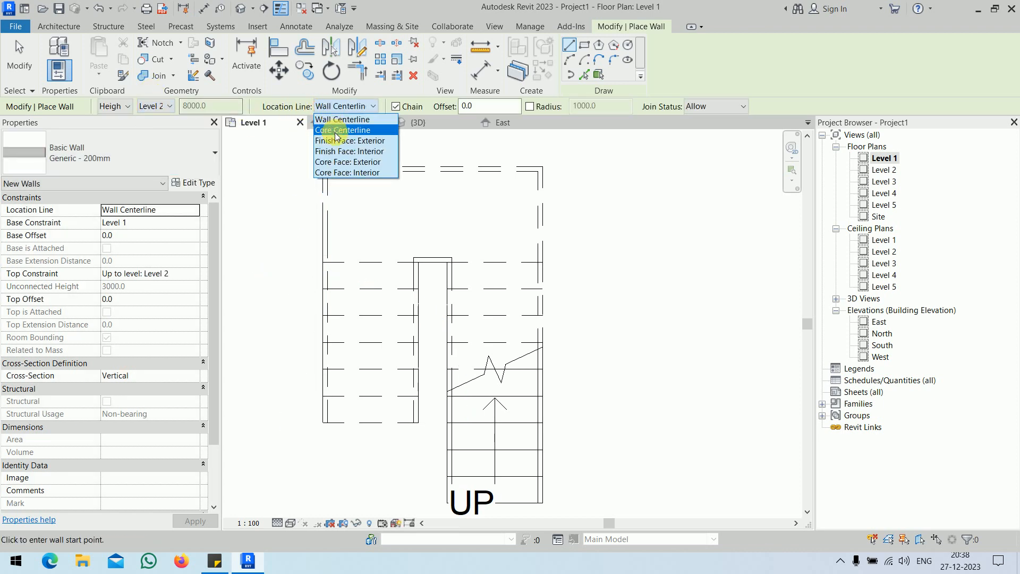
{"action": "left_click", "coordinate": [340, 151]}
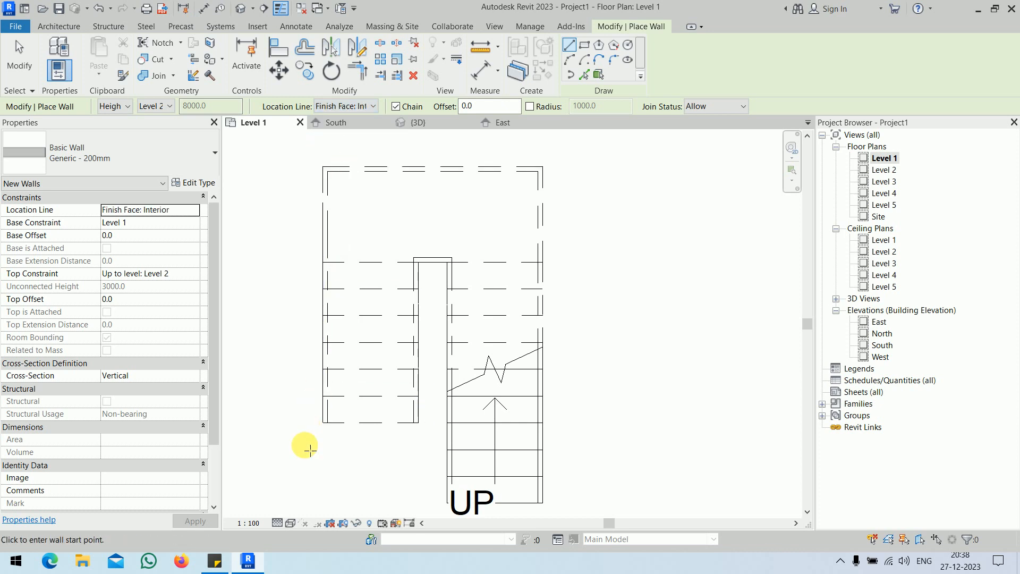
Step: Draw a 2680 mm wall along the upper run's outer side and continue it along the landing's back edge, past the stair
{"action": "left_click", "coordinate": [323, 423]}
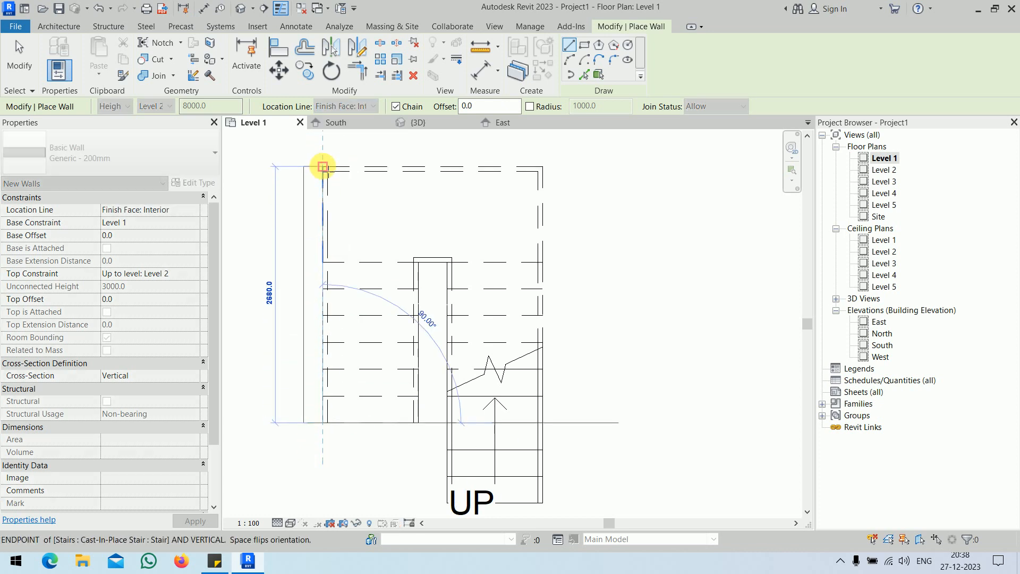
{"action": "left_click", "coordinate": [323, 167]}
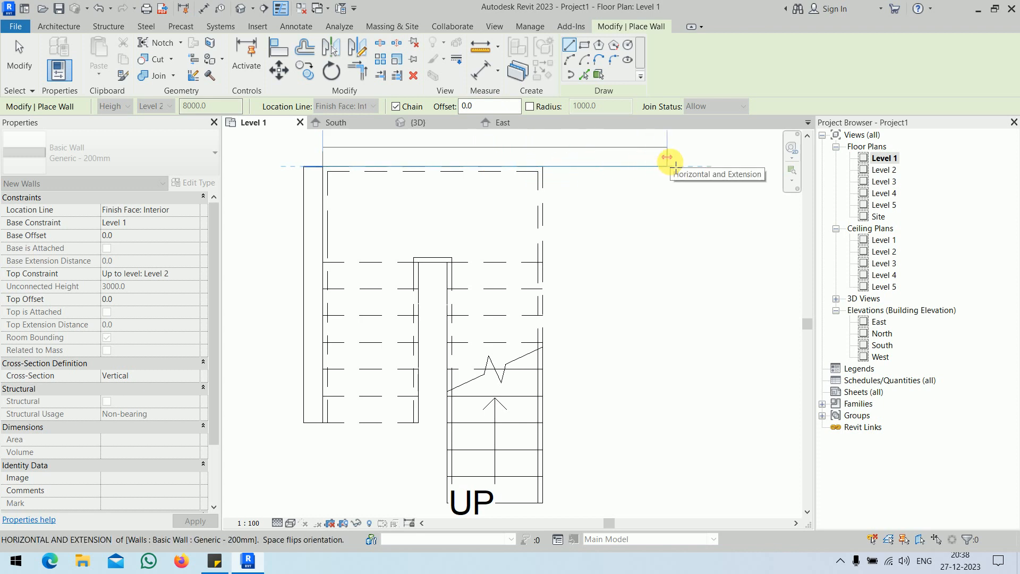
{"action": "left_click", "coordinate": [668, 166]}
{"action": "key", "text": "Escape"}
{"action": "key", "text": "Escape"}
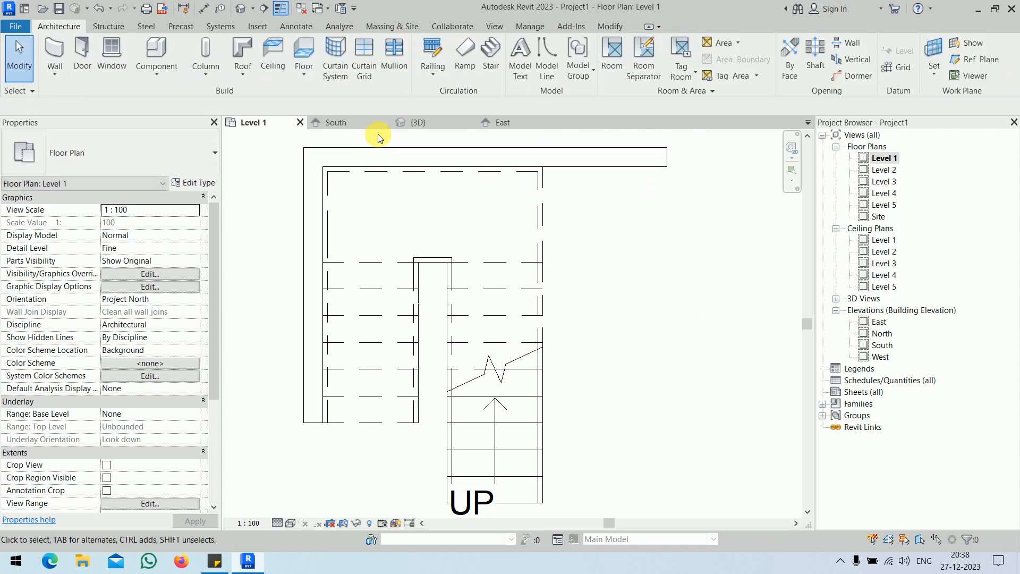
Step: Delete the wall beside the upper run in the 3D view, keeping the one behind the landing
{"action": "left_click", "coordinate": [415, 122]}
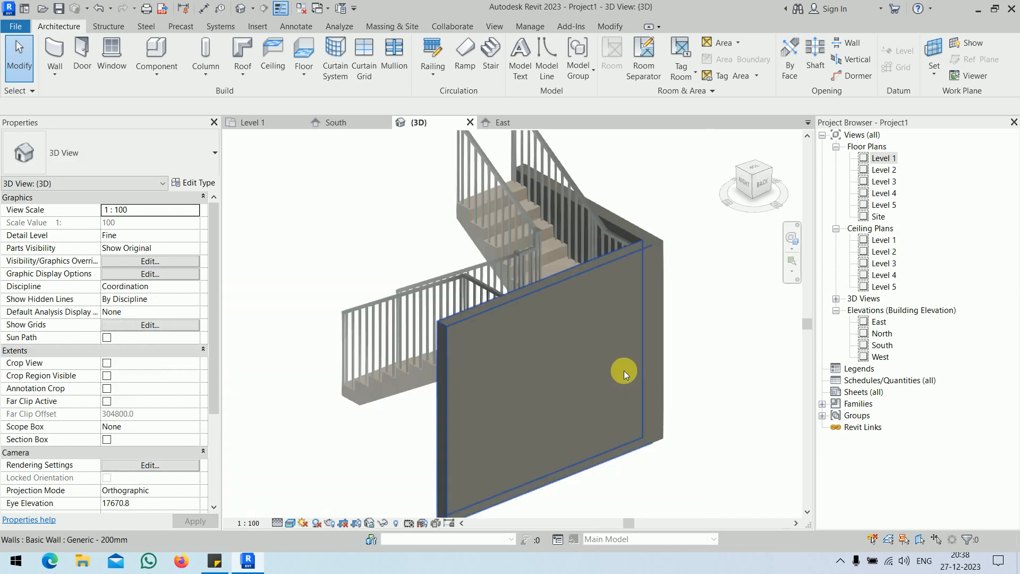
{"action": "scroll", "coordinate": [623, 370], "scroll_direction": "down", "scroll_amount": 2}
{"action": "middle_click_drag", "start_coordinate": [496, 373], "coordinate": [591, 410], "text": "shift"}
{"action": "scroll", "coordinate": [554, 408], "scroll_direction": "up", "scroll_amount": 2}
{"action": "scroll", "coordinate": [598, 423], "scroll_direction": "up", "scroll_amount": 1}
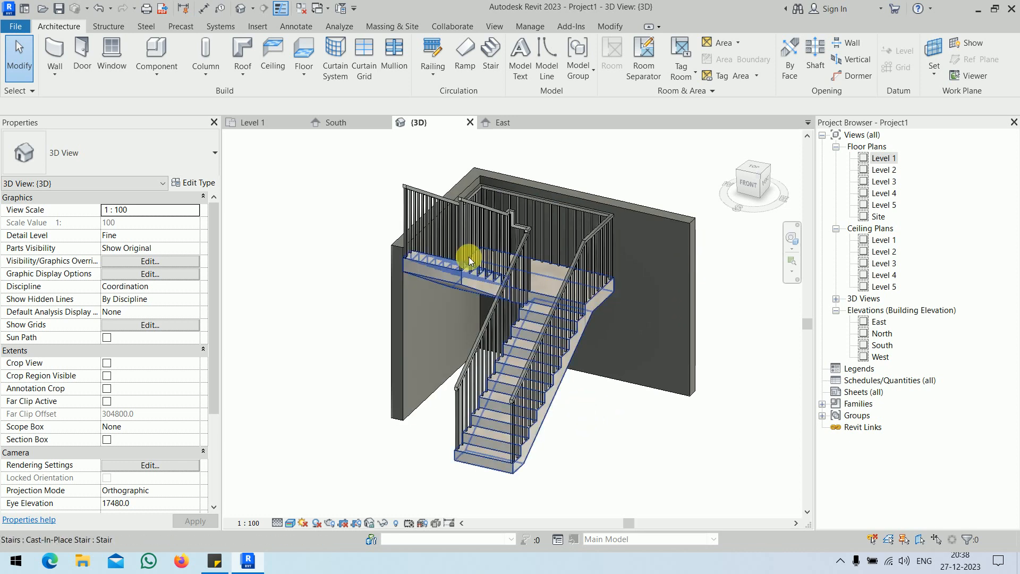
{"action": "left_click", "coordinate": [403, 311]}
{"action": "key", "text": "Delete"}
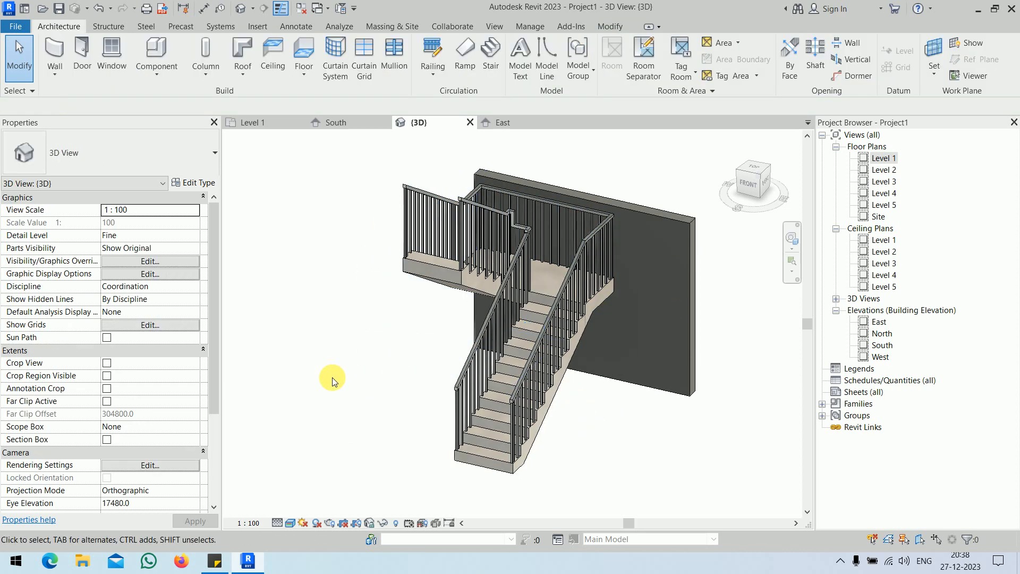
Step: Open the path sketch of the stair's outer 1100mm railing for editing
{"action": "middle_click_drag", "start_coordinate": [653, 428], "coordinate": [610, 446], "text": "shift"}
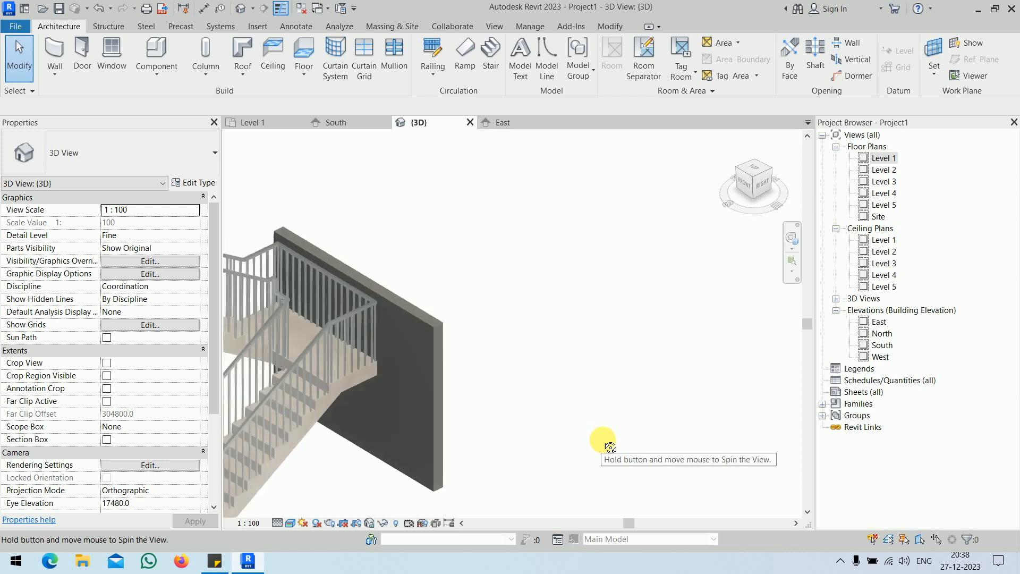
{"action": "middle_click_drag", "start_coordinate": [519, 301], "coordinate": [646, 235]}
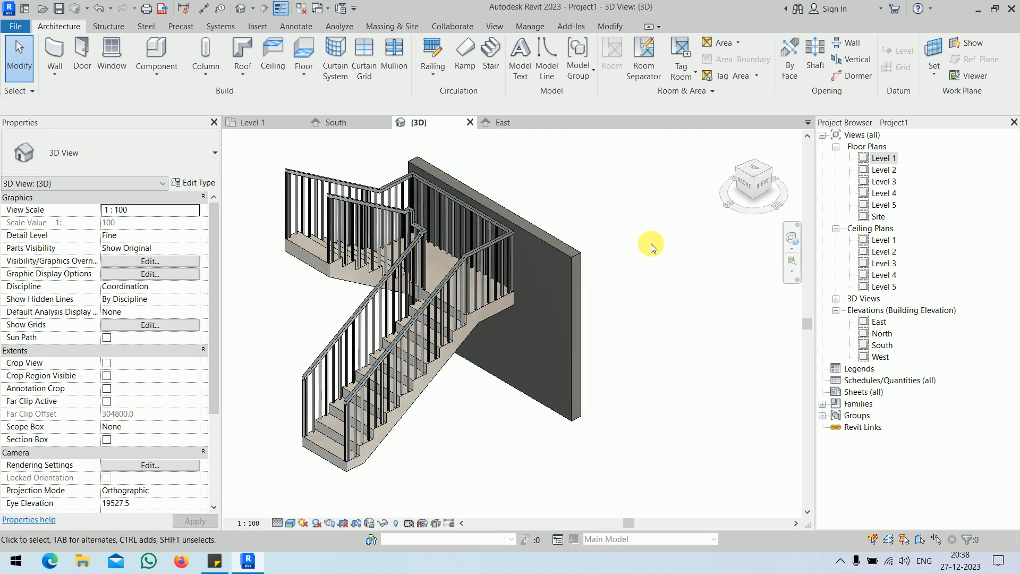
{"action": "left_click", "coordinate": [487, 256]}
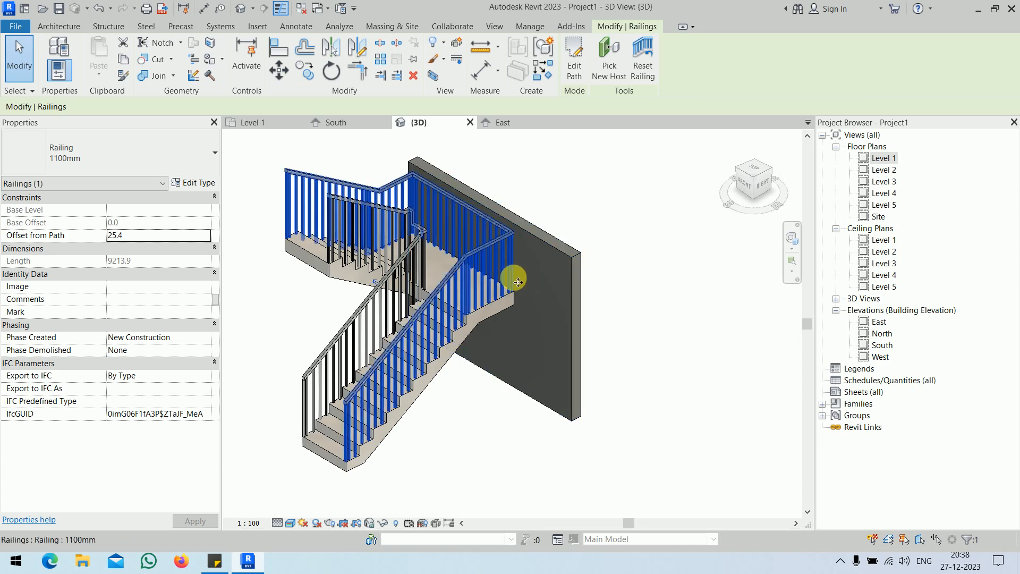
{"action": "left_click", "coordinate": [654, 196]}
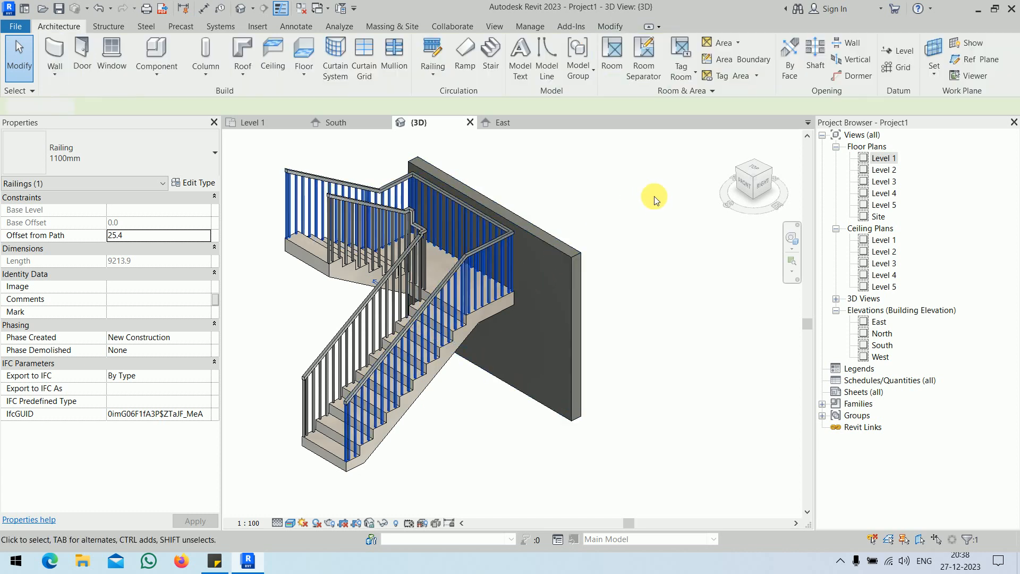
{"action": "left_click", "coordinate": [487, 253]}
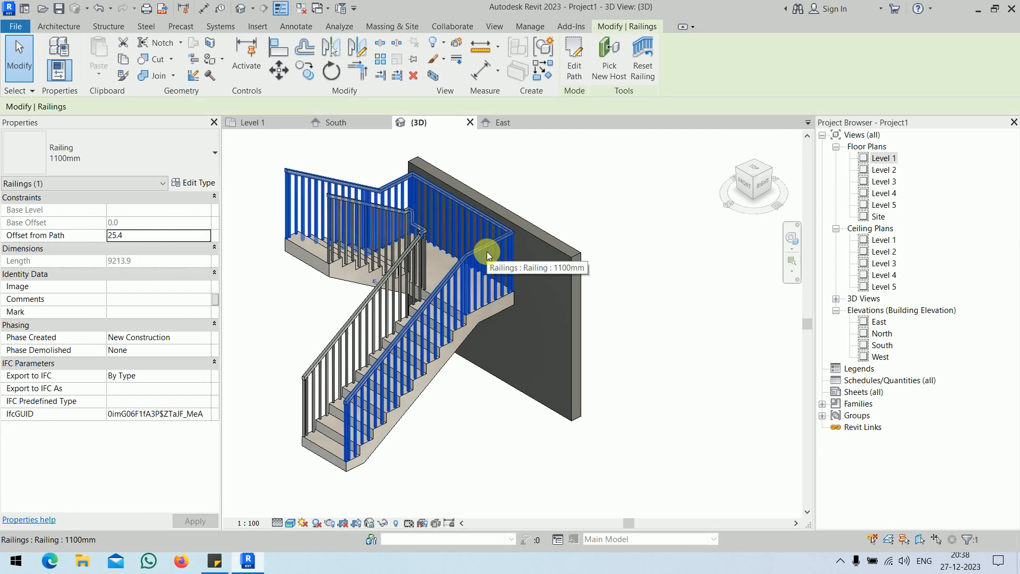
{"action": "left_click", "coordinate": [574, 80]}
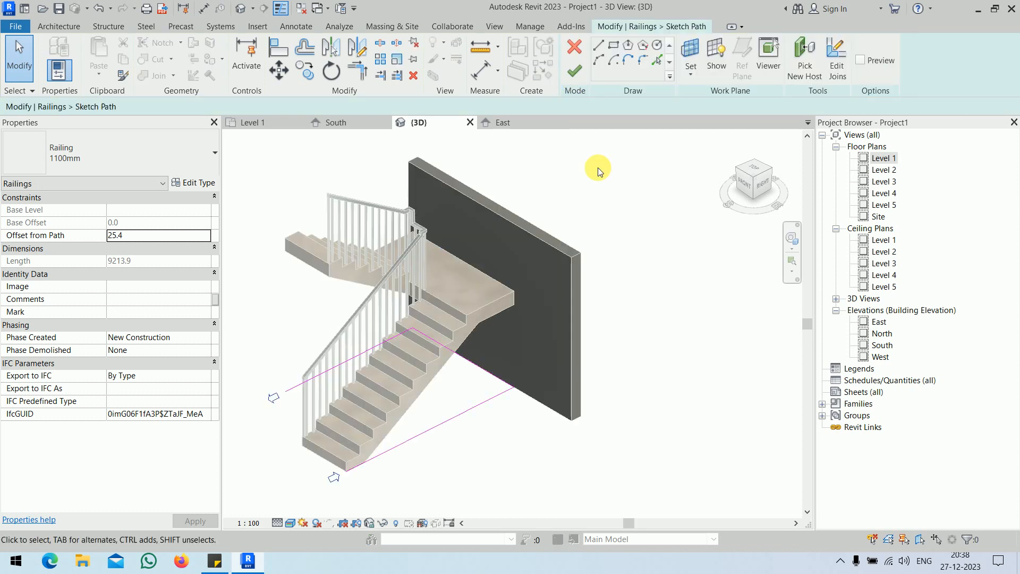
Step: Remove the railing path segment along the wall behind the landing in the Level 1 plan
{"action": "left_click", "coordinate": [252, 122]}
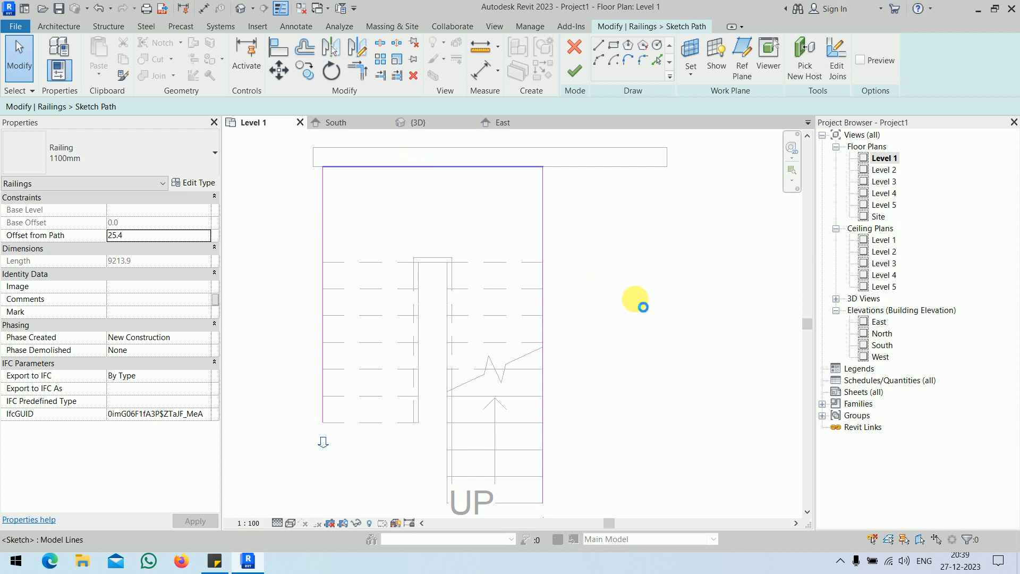
{"action": "middle_click_drag", "start_coordinate": [637, 302], "coordinate": [641, 282]}
{"action": "left_click", "coordinate": [640, 281]}
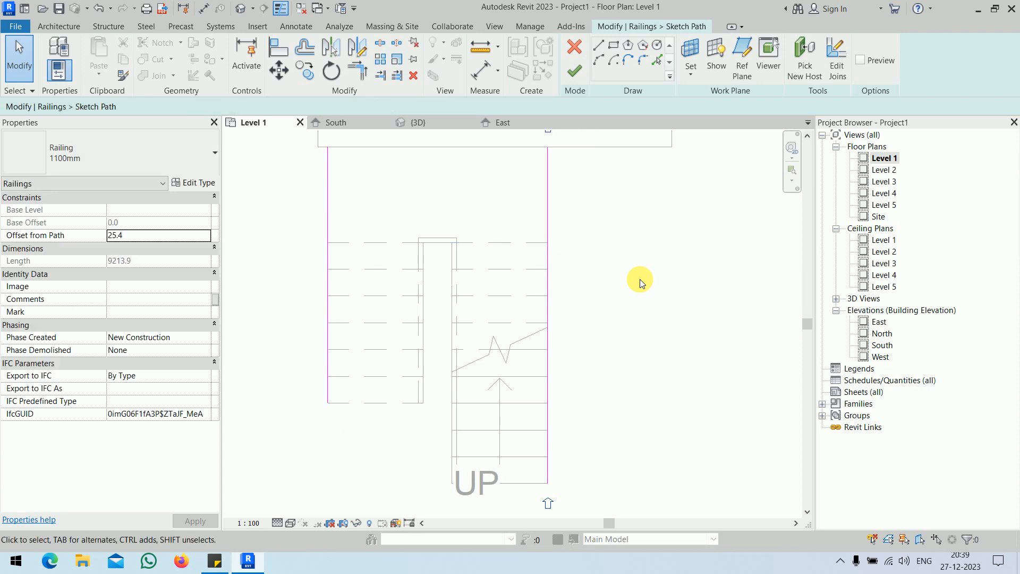
{"action": "scroll", "coordinate": [640, 281], "scroll_direction": "down", "scroll_amount": 1}
{"action": "middle_click_drag", "start_coordinate": [640, 282], "coordinate": [628, 303]}
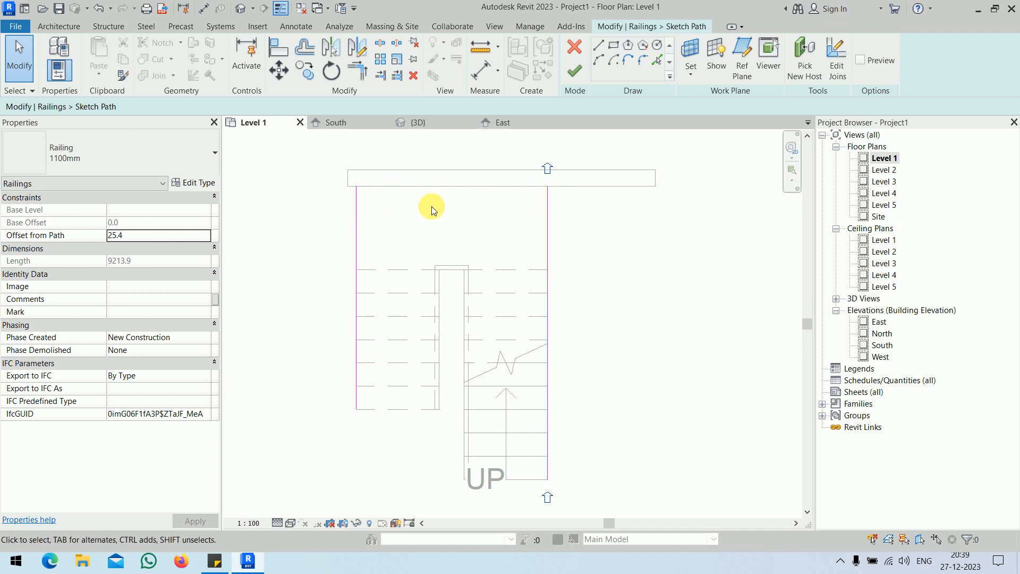
Step: Try to finish the railing path with two disconnected side portions, then continue sketching
{"action": "left_click", "coordinate": [570, 83]}
{"action": "left_click_drag", "start_coordinate": [770, 421], "coordinate": [579, 192]}
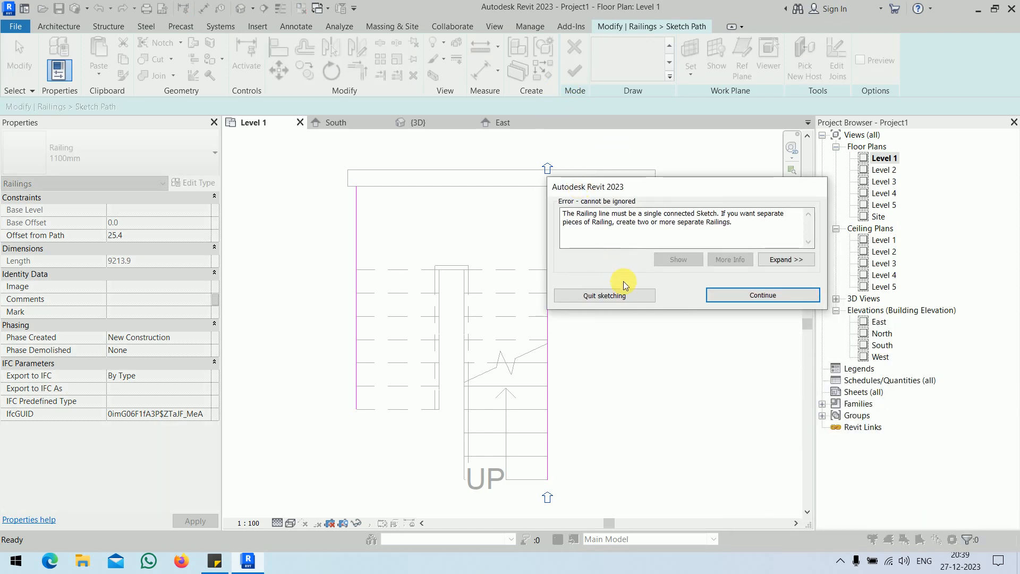
{"action": "left_click", "coordinate": [761, 297]}
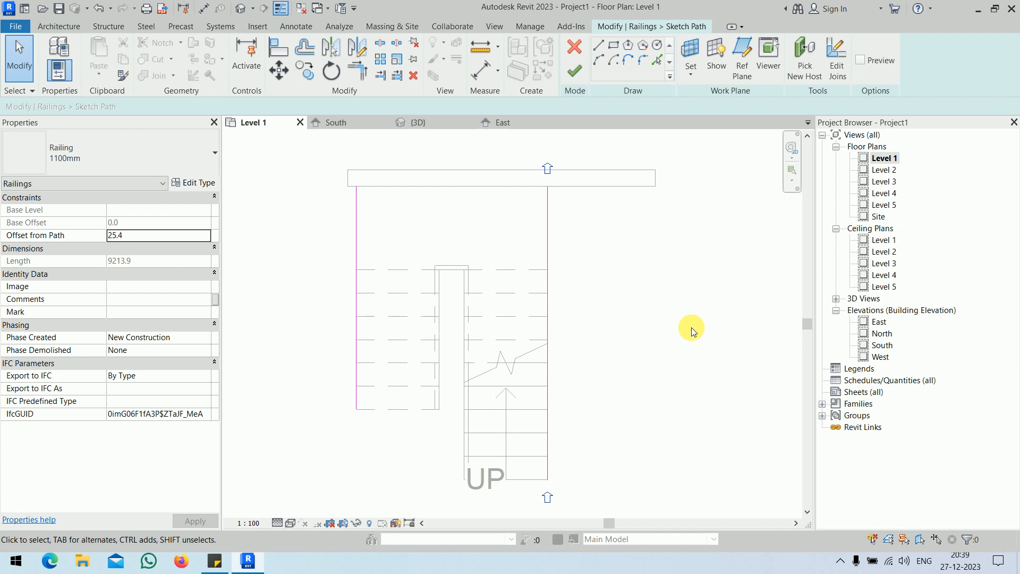
Step: Delete the path segments along the upper run's outer side and finish the railing with only the lower run's side
{"action": "mouse_move", "coordinate": [325, 165]}
{"action": "left_mouse_down"}
{"action": "mouse_move", "coordinate": [408, 379]}
{"action": "mouse_move", "coordinate": [409, 443]}
{"action": "left_mouse_up"}
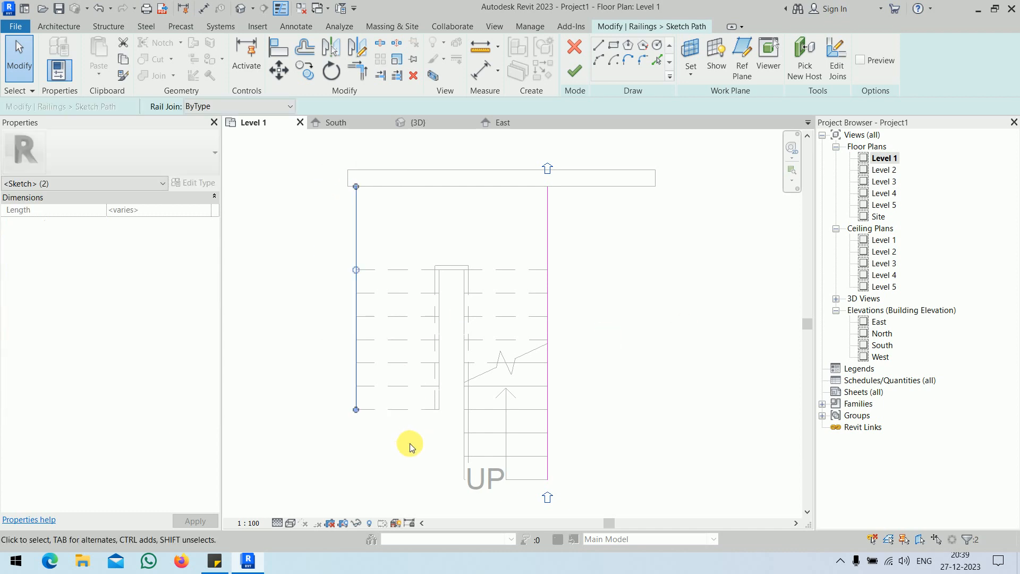
{"action": "key", "text": "Delete"}
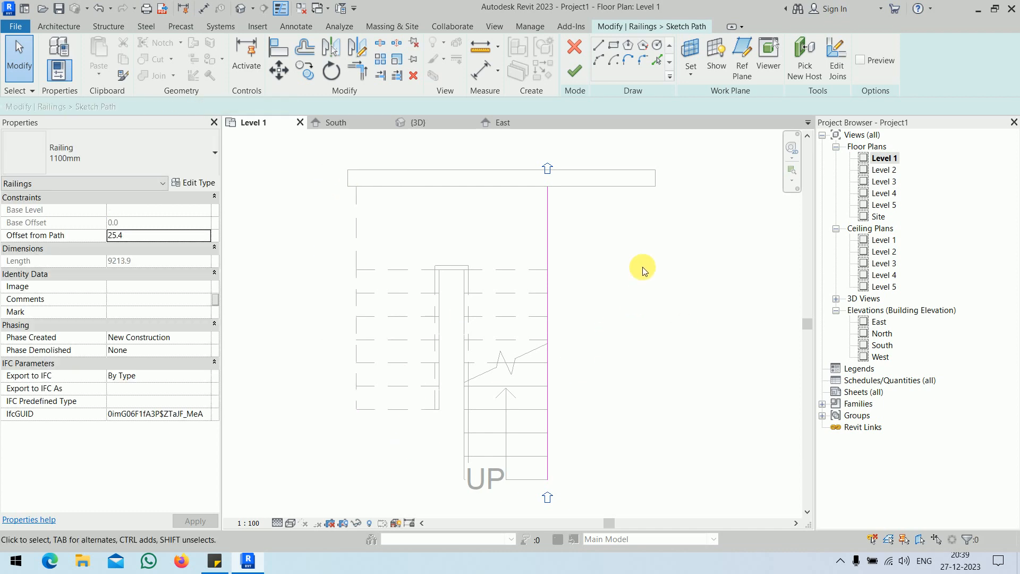
{"action": "left_click", "coordinate": [574, 70]}
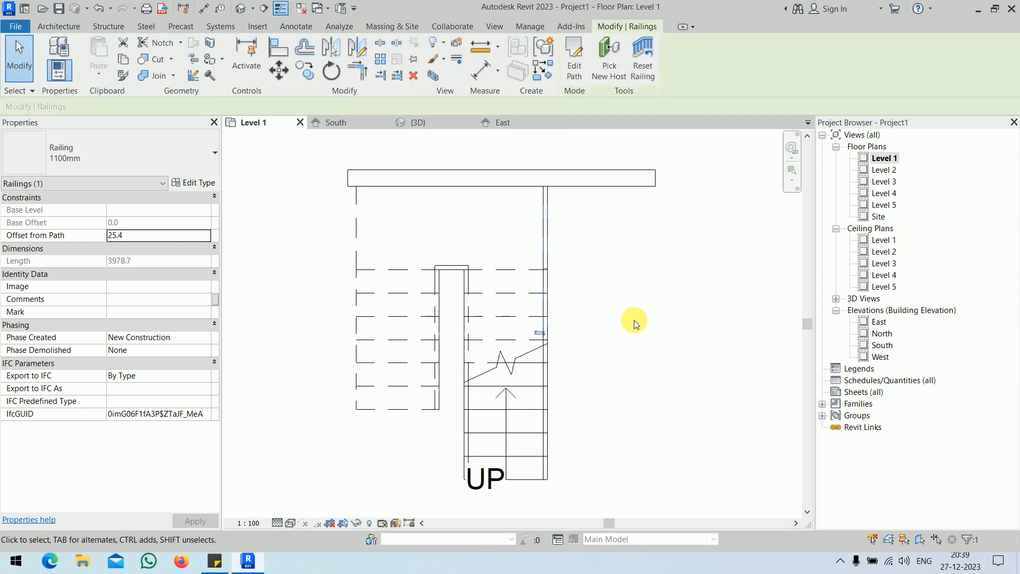
{"action": "left_click", "coordinate": [633, 319]}
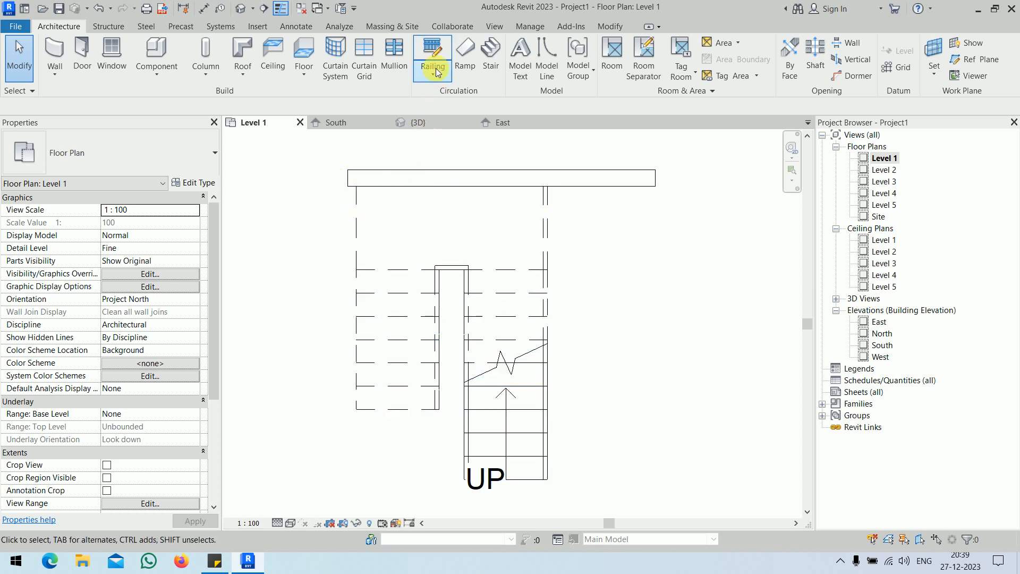
Step: Create a separate 1100mm railing about 2680 mm long on the upper run's outer side, starting at the wall, with 25.4 offset from path
{"action": "left_click", "coordinate": [433, 49]}
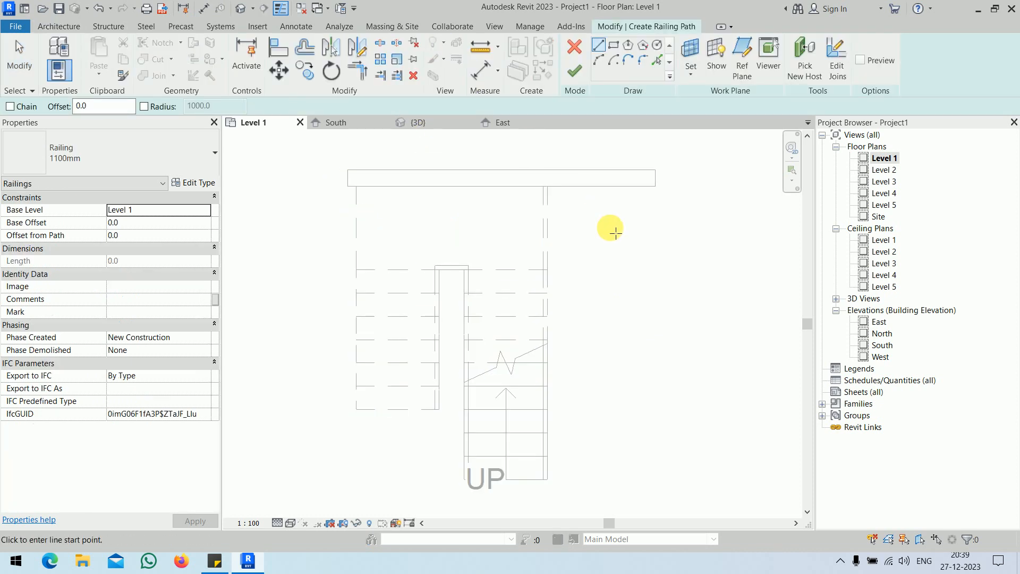
{"action": "left_click", "coordinate": [175, 234]}
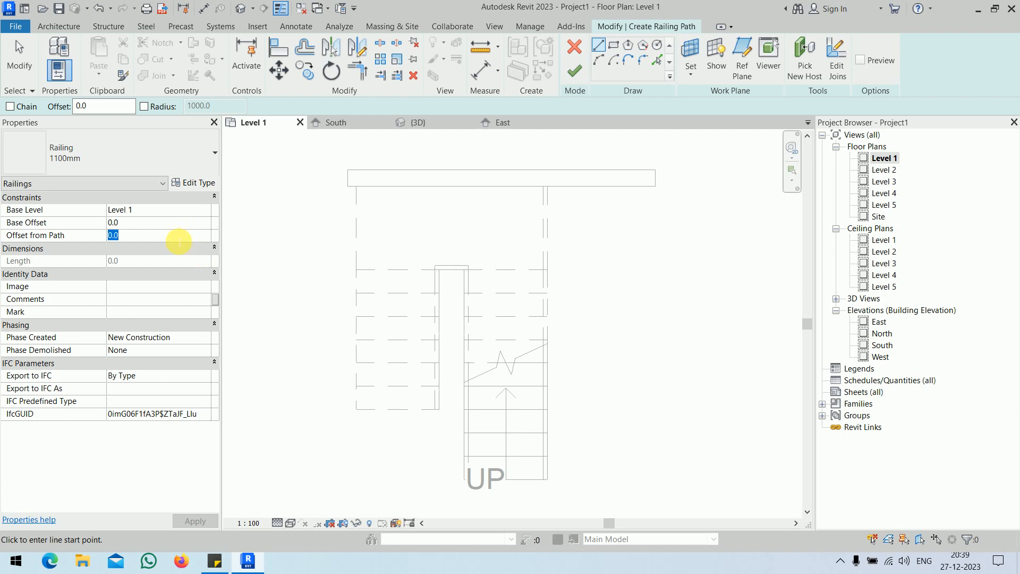
{"action": "type", "text": "25.4"}
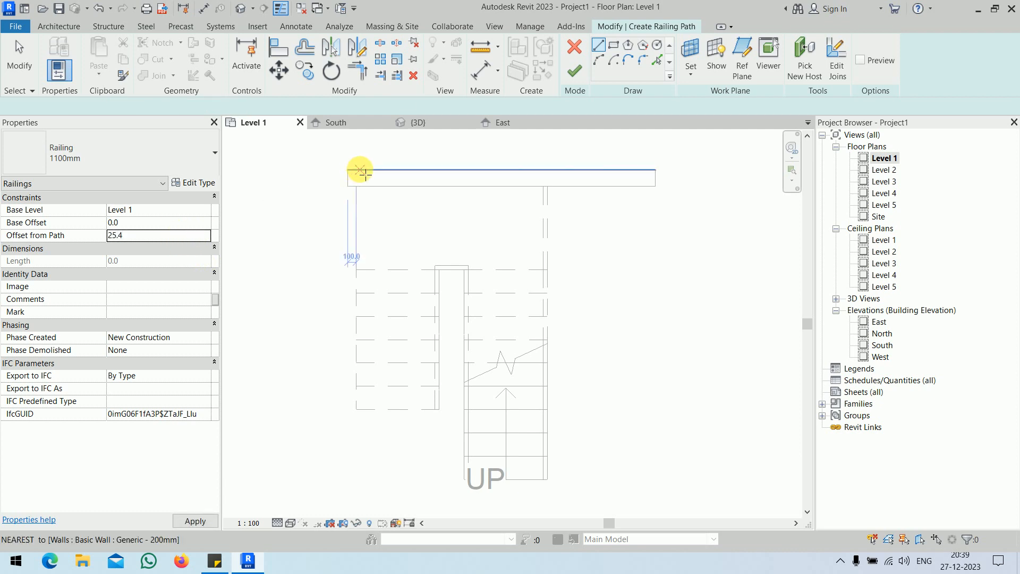
{"action": "left_click", "coordinate": [356, 186]}
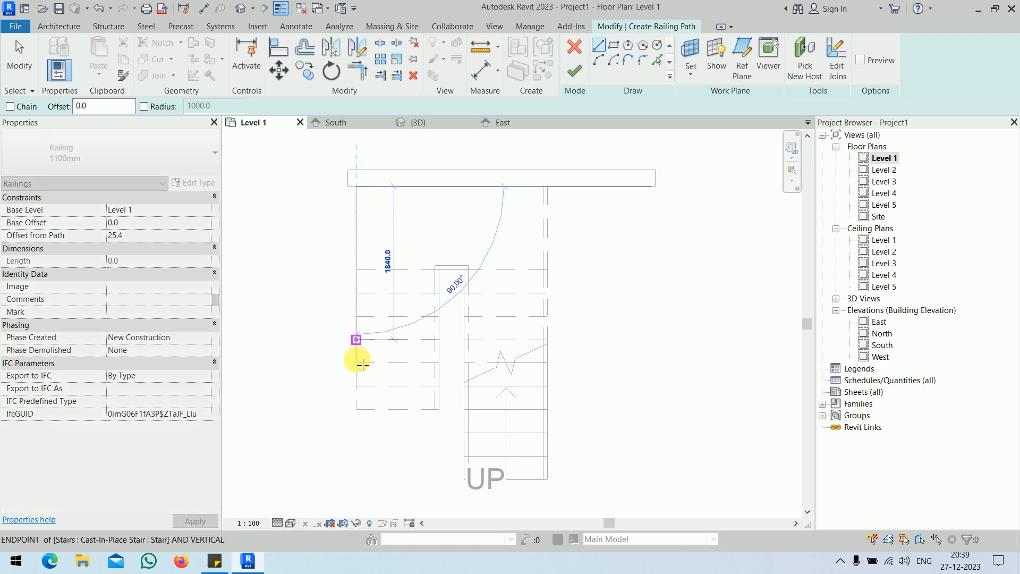
{"action": "left_click", "coordinate": [357, 408]}
{"action": "left_click", "coordinate": [389, 462]}
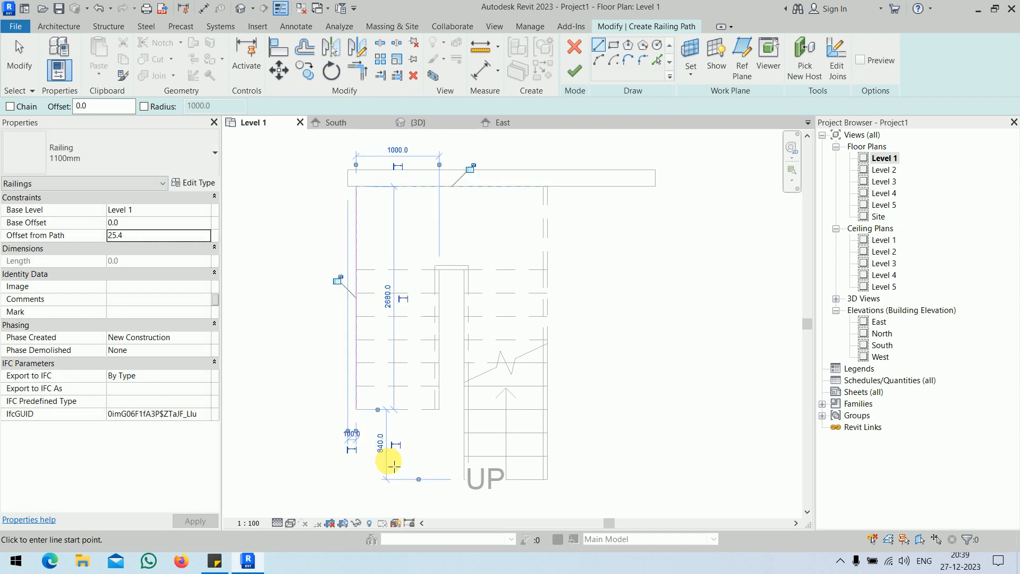
{"action": "left_click", "coordinate": [574, 70]}
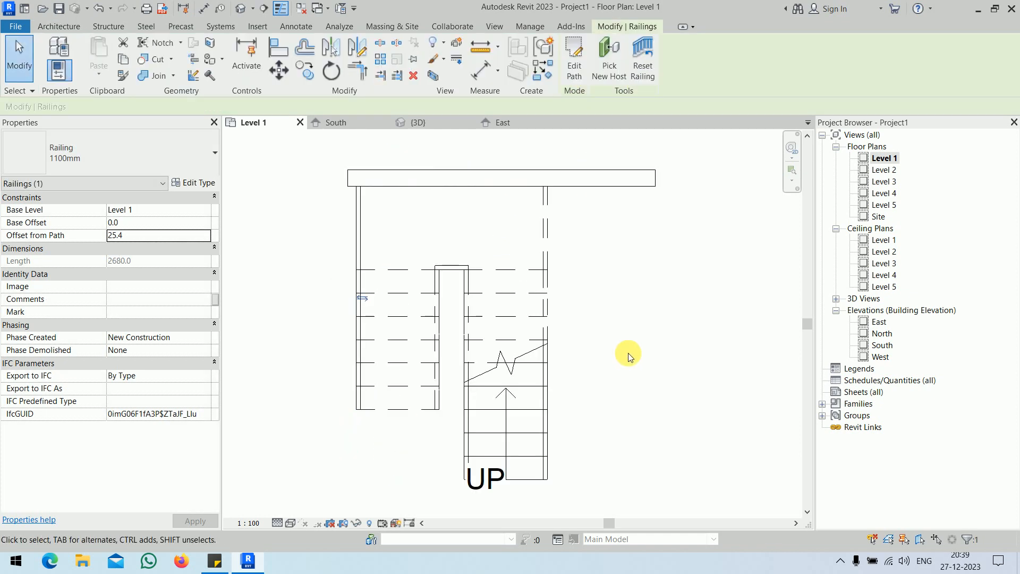
{"action": "left_click", "coordinate": [628, 355]}
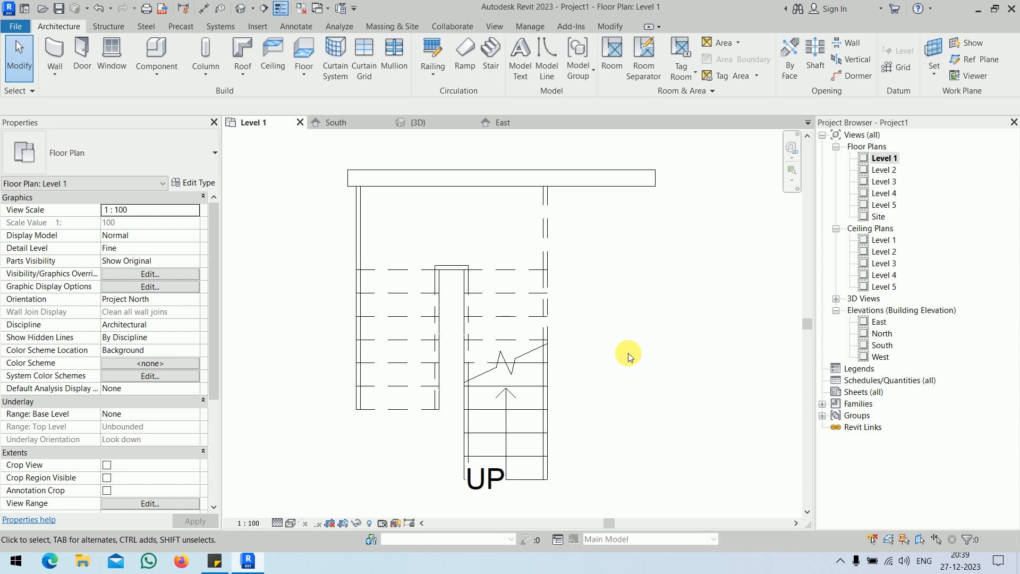
Step: Pick the concrete stair as the new host for the separate railing in the 3D view
{"action": "left_click", "coordinate": [447, 123]}
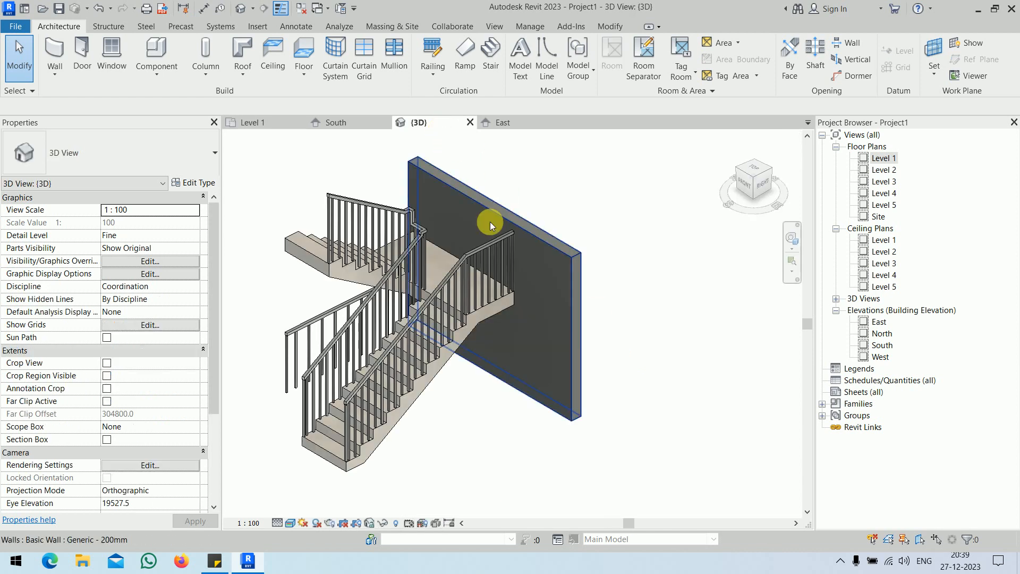
{"action": "middle_click_drag", "start_coordinate": [410, 469], "coordinate": [553, 482], "text": "shift"}
{"action": "scroll", "coordinate": [563, 439], "scroll_direction": "up", "scroll_amount": 5}
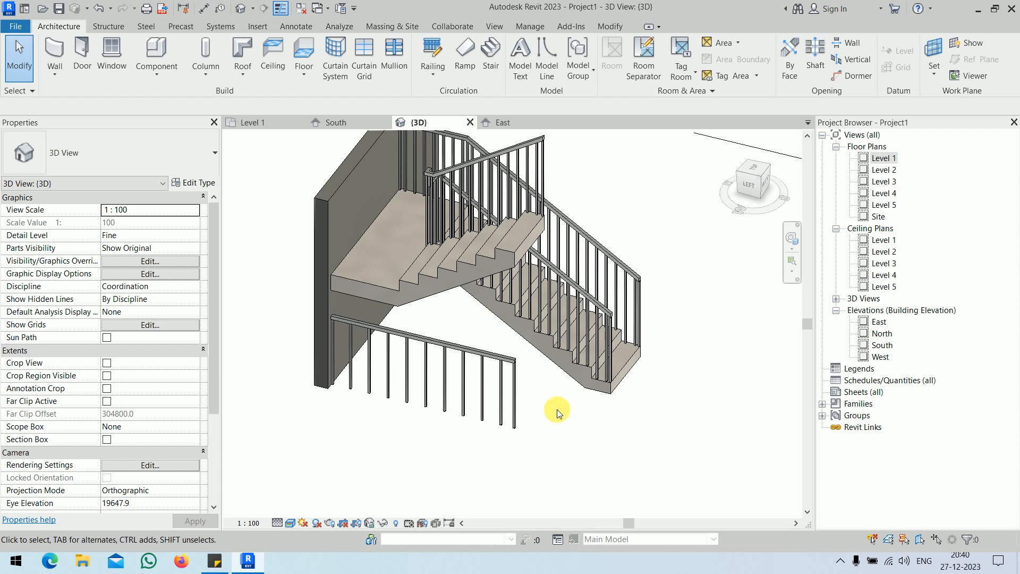
{"action": "left_click", "coordinate": [501, 382]}
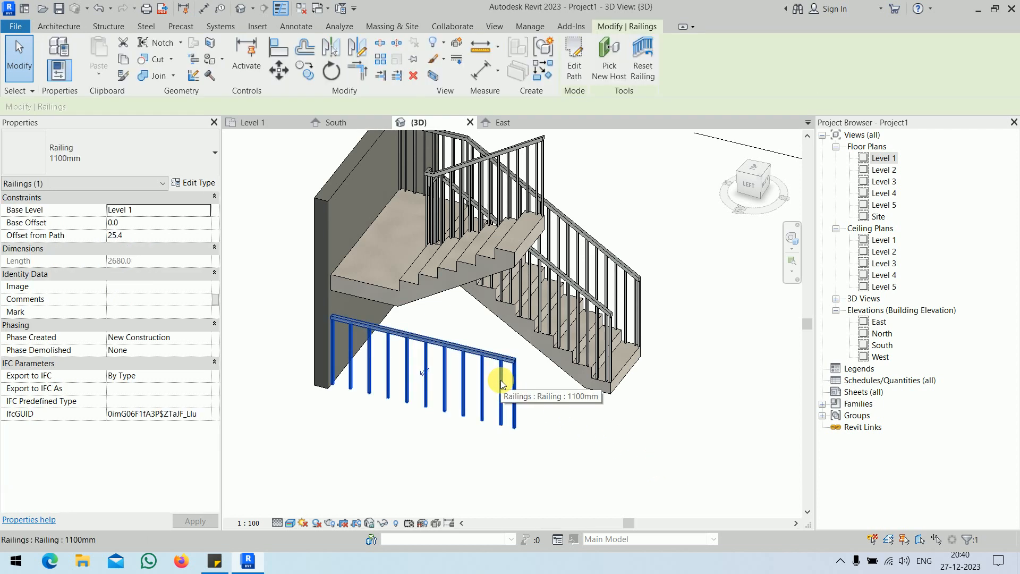
{"action": "left_click", "coordinate": [604, 76]}
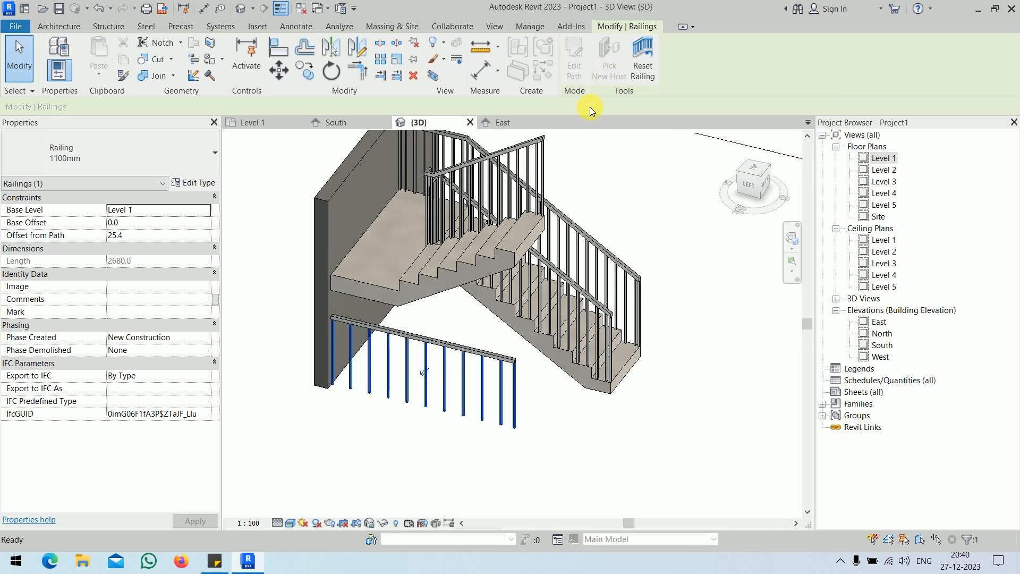
{"action": "left_click", "coordinate": [451, 277]}
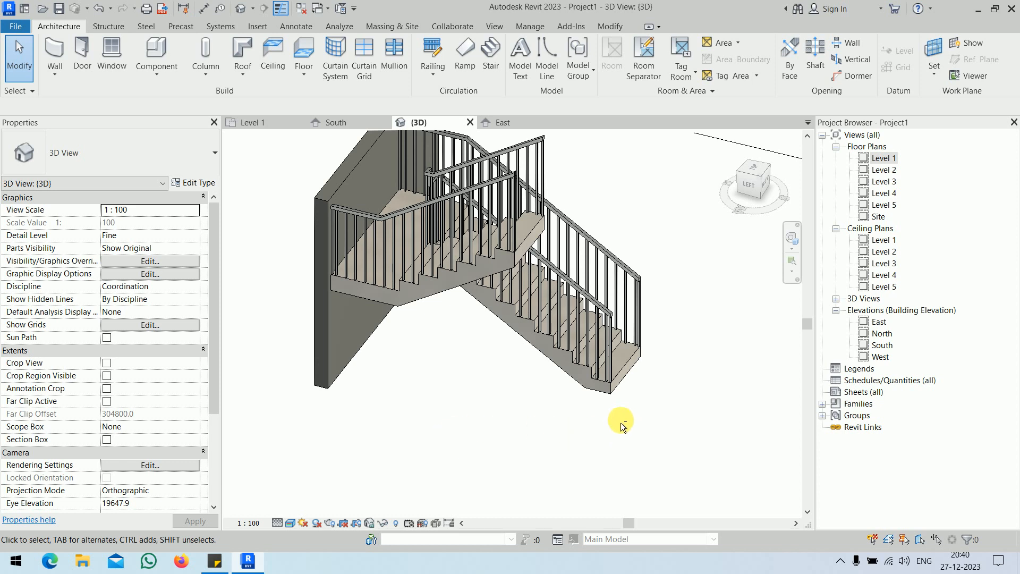
Step: Undo the last host assignment of the separate railing
{"action": "middle_click_drag", "start_coordinate": [621, 422], "coordinate": [487, 234], "text": "shift"}
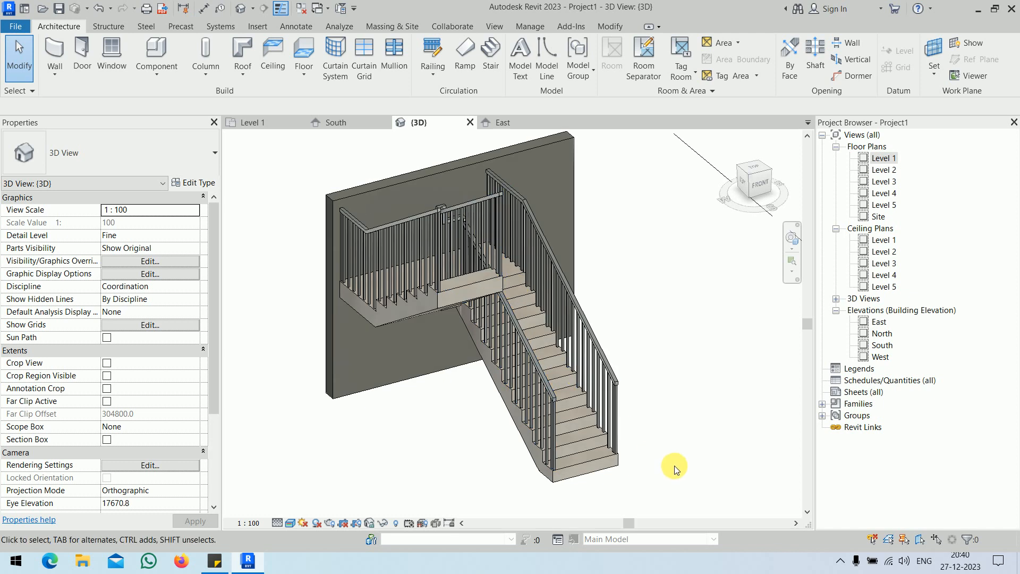
{"action": "scroll", "coordinate": [664, 441], "scroll_direction": "down", "scroll_amount": 2}
{"action": "middle_click_drag", "start_coordinate": [664, 442], "coordinate": [486, 416], "text": "shift"}
{"action": "middle_click_drag", "start_coordinate": [319, 362], "coordinate": [607, 268]}
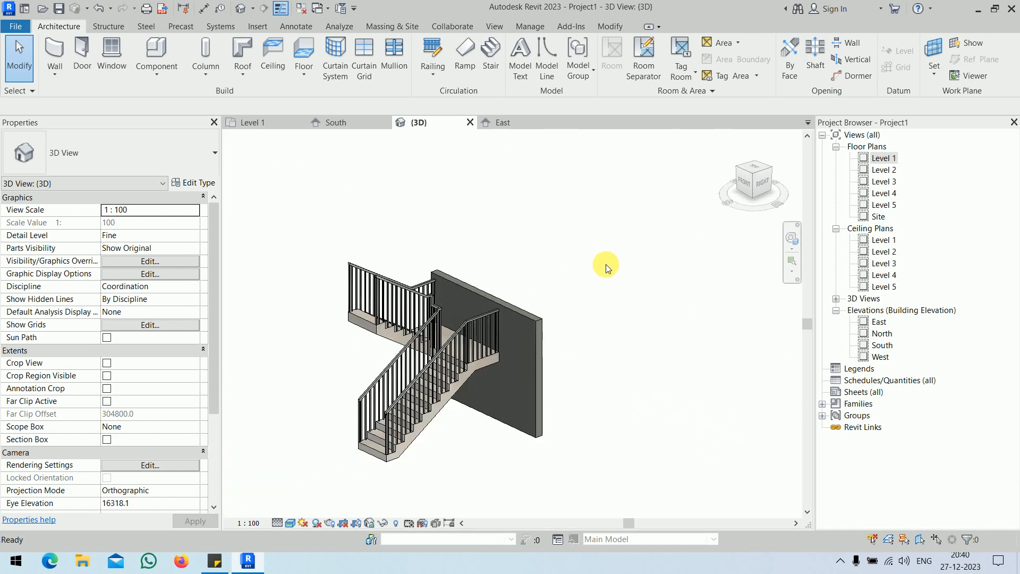
{"action": "key", "text": "ctrl+z"}
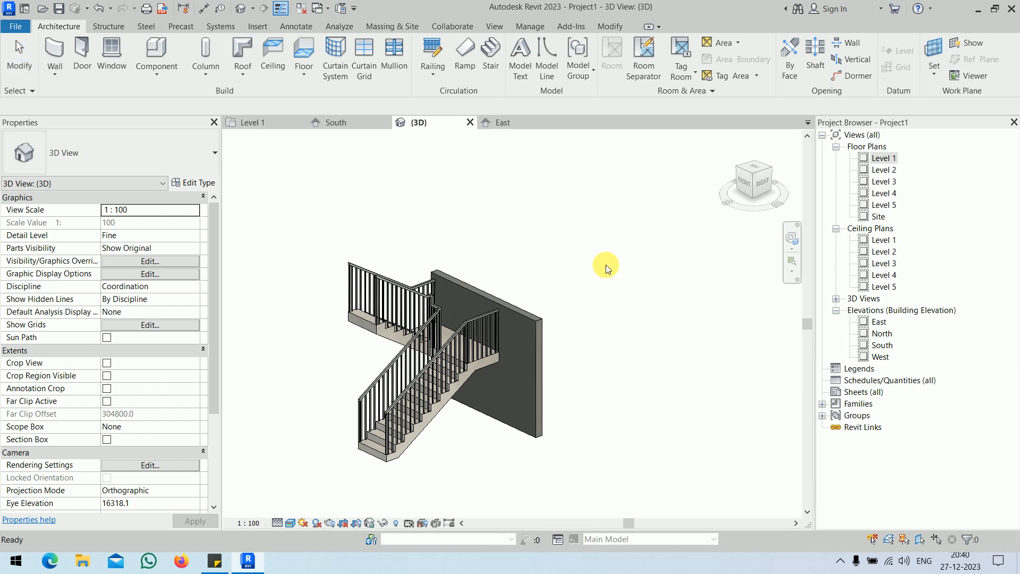
Step: Rehost the loose 1100mm railing below the upper run onto the concrete stair
{"action": "scroll", "coordinate": [605, 275], "scroll_direction": "down", "scroll_amount": 3}
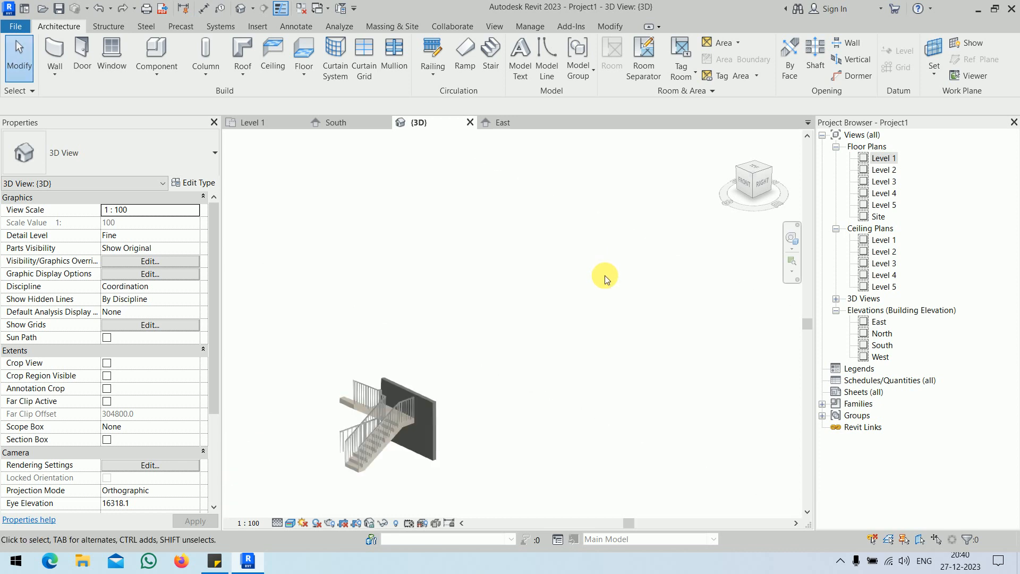
{"action": "middle_click_drag", "start_coordinate": [485, 490], "coordinate": [643, 483], "text": "shift"}
{"action": "scroll", "coordinate": [582, 422], "scroll_direction": "up", "scroll_amount": 5}
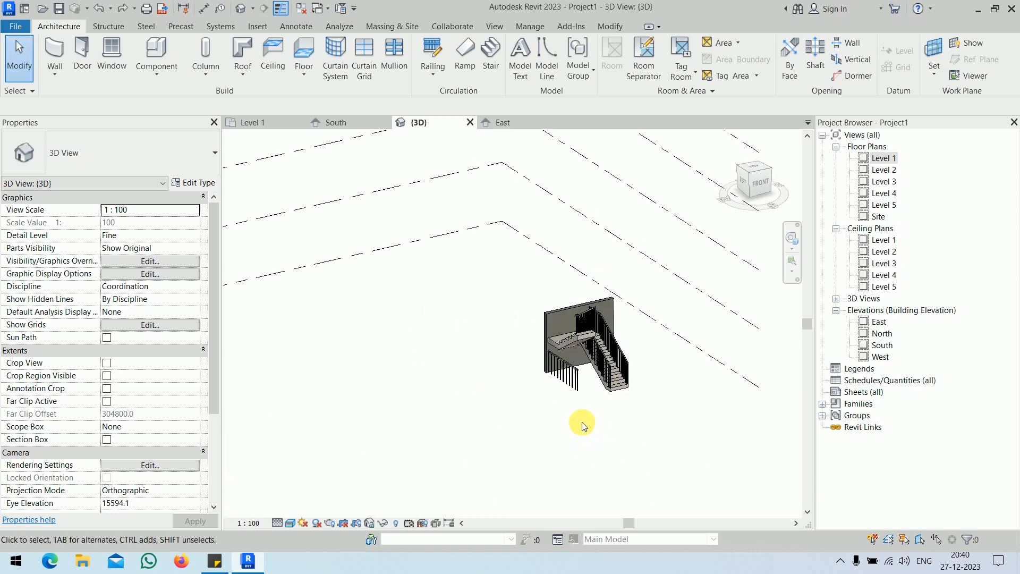
{"action": "left_click", "coordinate": [544, 404]}
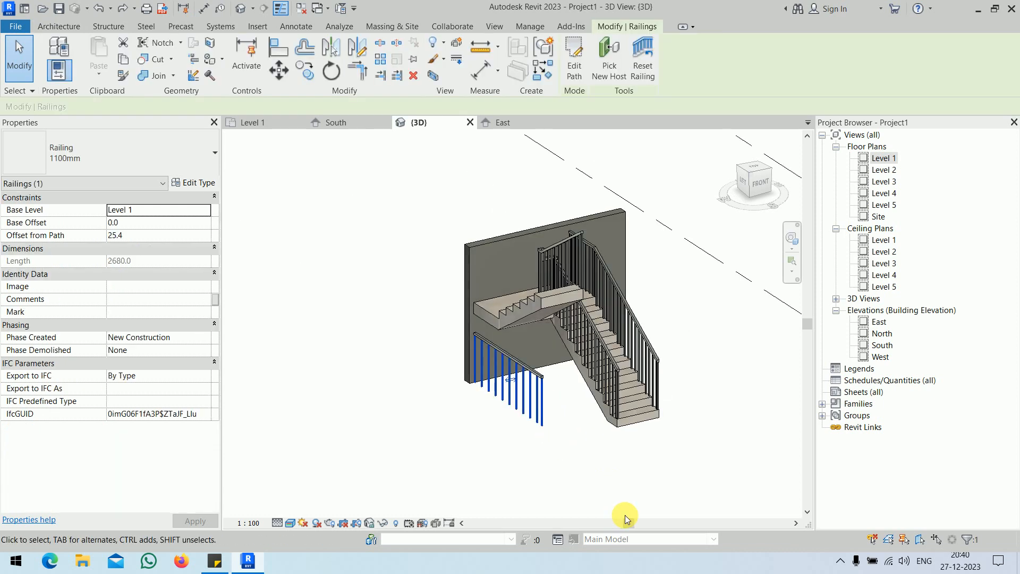
{"action": "left_click", "coordinate": [613, 76]}
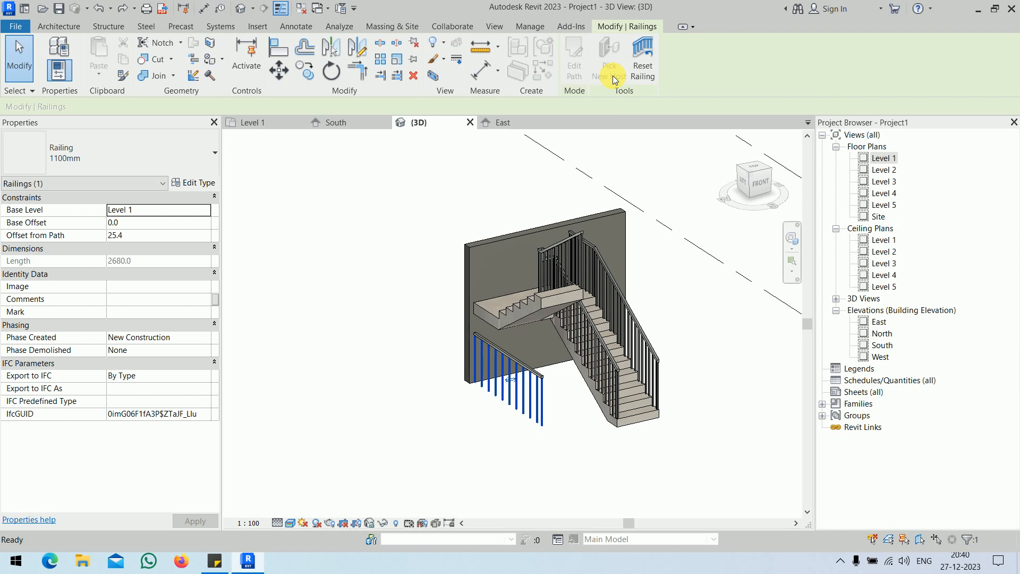
{"action": "left_click", "coordinate": [523, 311]}
{"action": "left_click", "coordinate": [337, 410]}
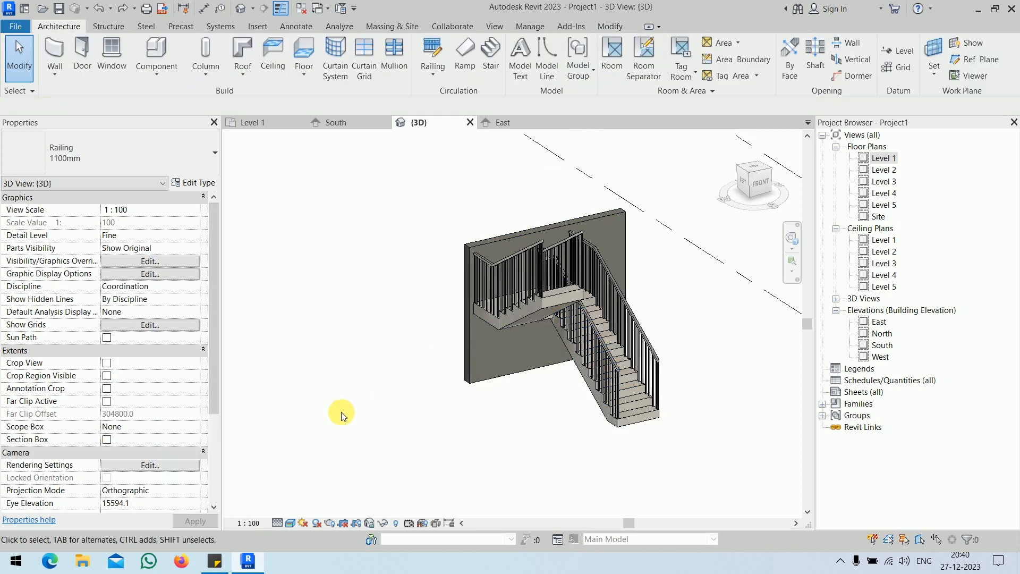
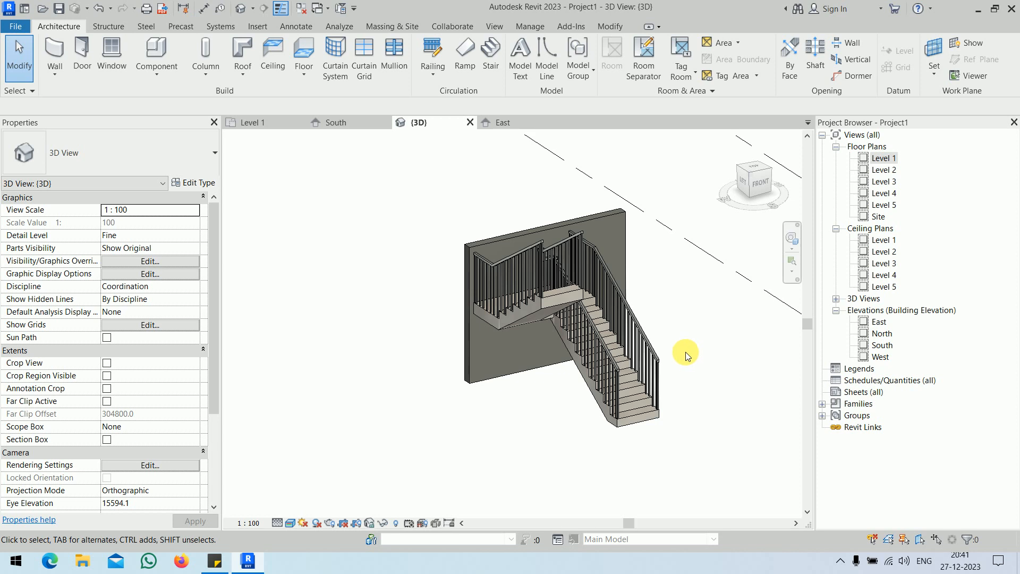
Step: Examine the stair, its railings and the wall from several sides in 3D and in the Level 1 plan
{"action": "middle_click_drag", "start_coordinate": [685, 352], "coordinate": [658, 341], "text": "shift"}
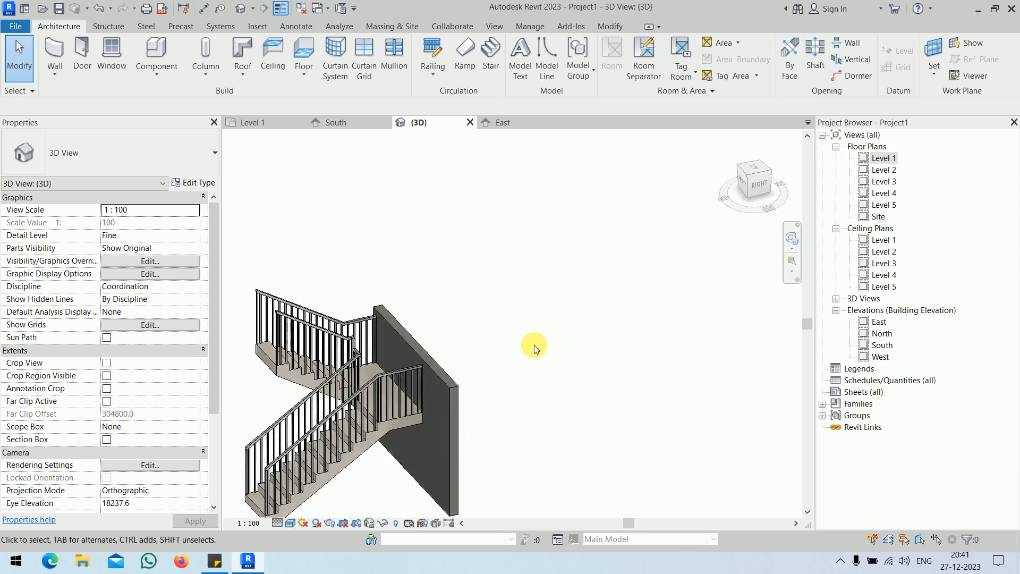
{"action": "middle_click_drag", "start_coordinate": [531, 343], "coordinate": [659, 221]}
{"action": "scroll", "coordinate": [636, 264], "scroll_direction": "up", "scroll_amount": 1}
{"action": "scroll", "coordinate": [594, 254], "scroll_direction": "up", "scroll_amount": 1}
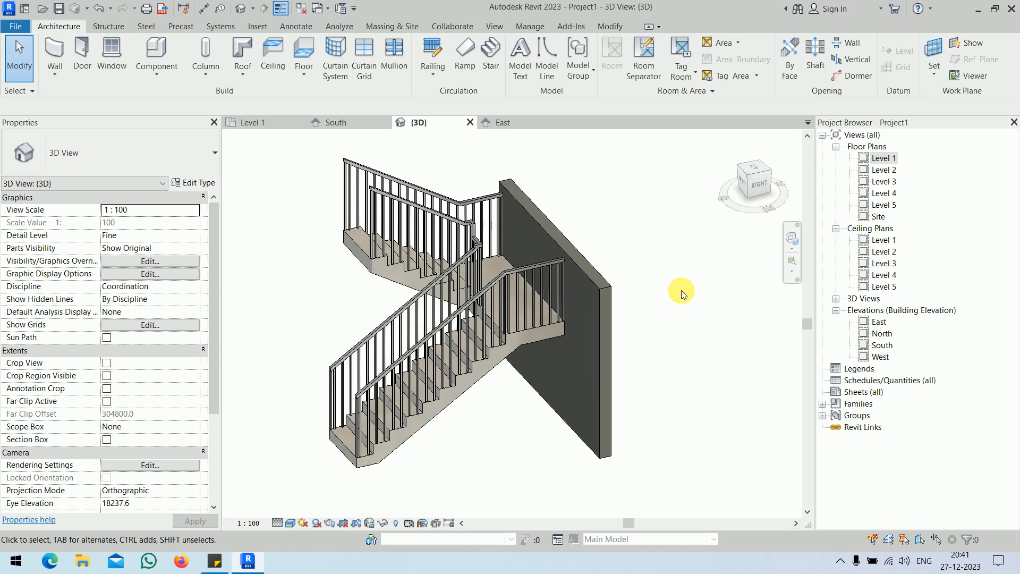
{"action": "double_click", "coordinate": [882, 158]}
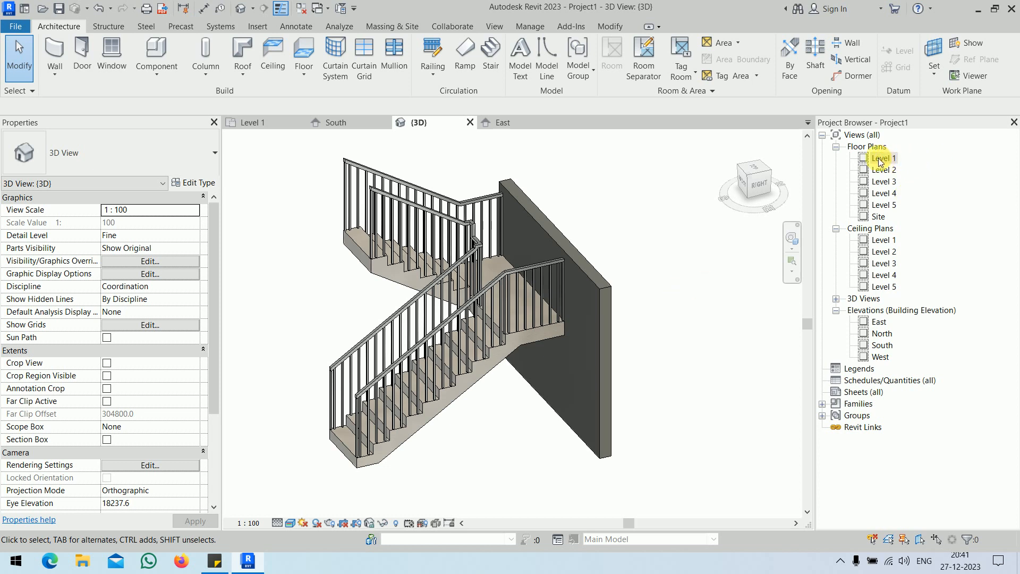
{"action": "scroll", "coordinate": [656, 339], "scroll_direction": "down", "scroll_amount": 4}
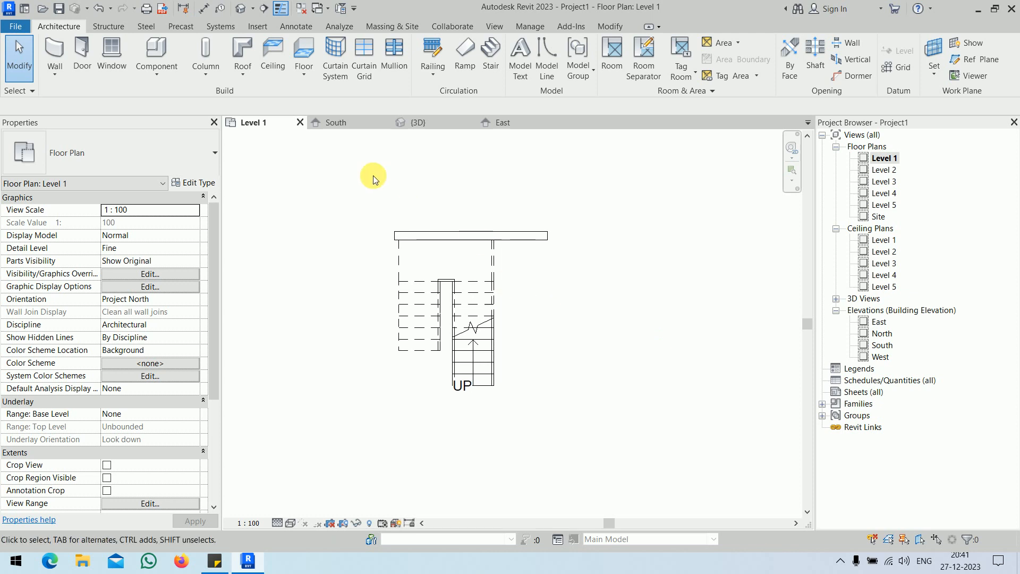
{"action": "left_click", "coordinate": [418, 122]}
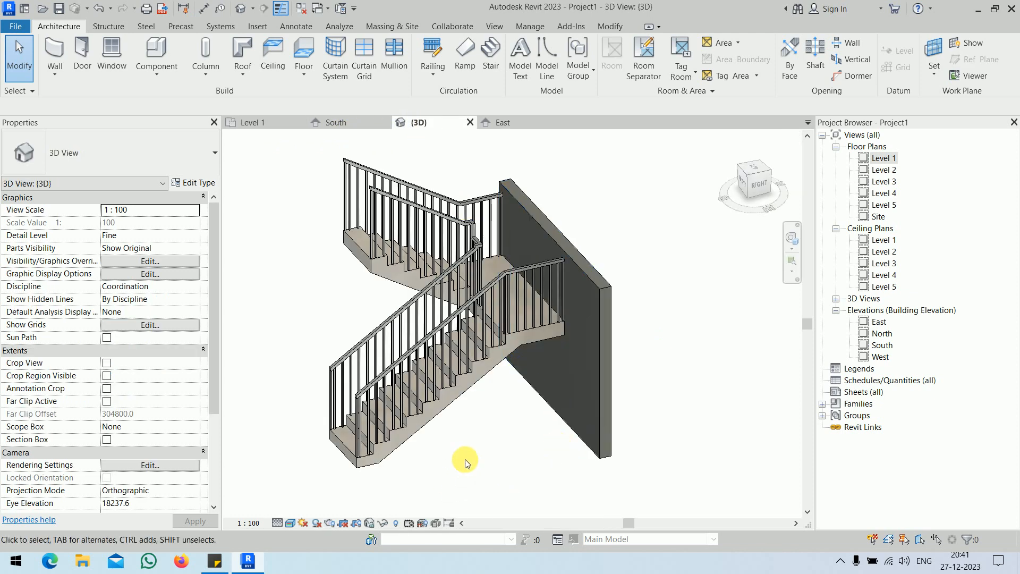
{"action": "scroll", "coordinate": [460, 455], "scroll_direction": "down", "scroll_amount": 3}
{"action": "middle_click_drag", "start_coordinate": [456, 455], "coordinate": [632, 435], "text": "shift"}
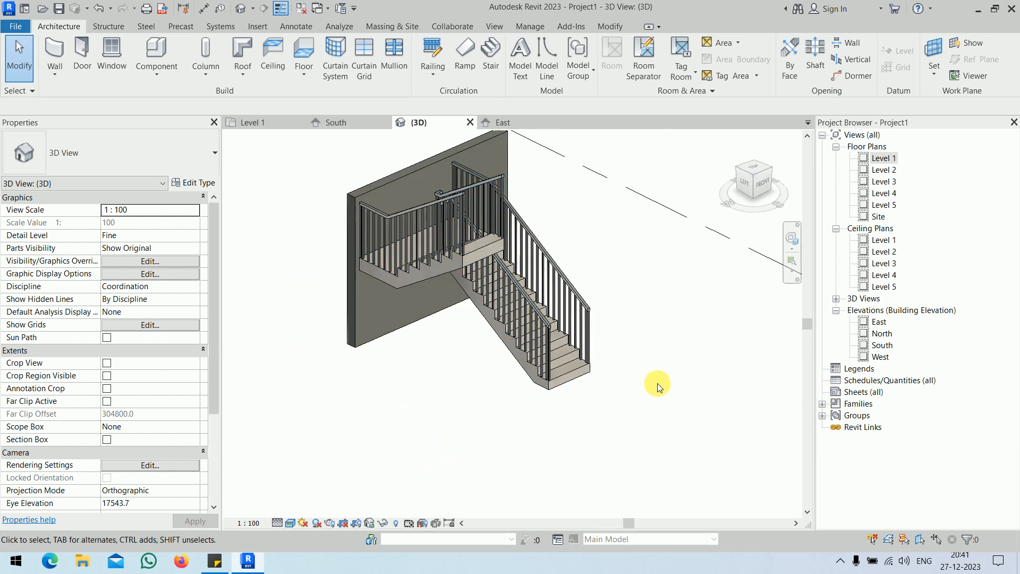
Step: Delete the whole stair together with its railings and the wall from the 3D view
{"action": "scroll", "coordinate": [658, 383], "scroll_direction": "down", "scroll_amount": 5}
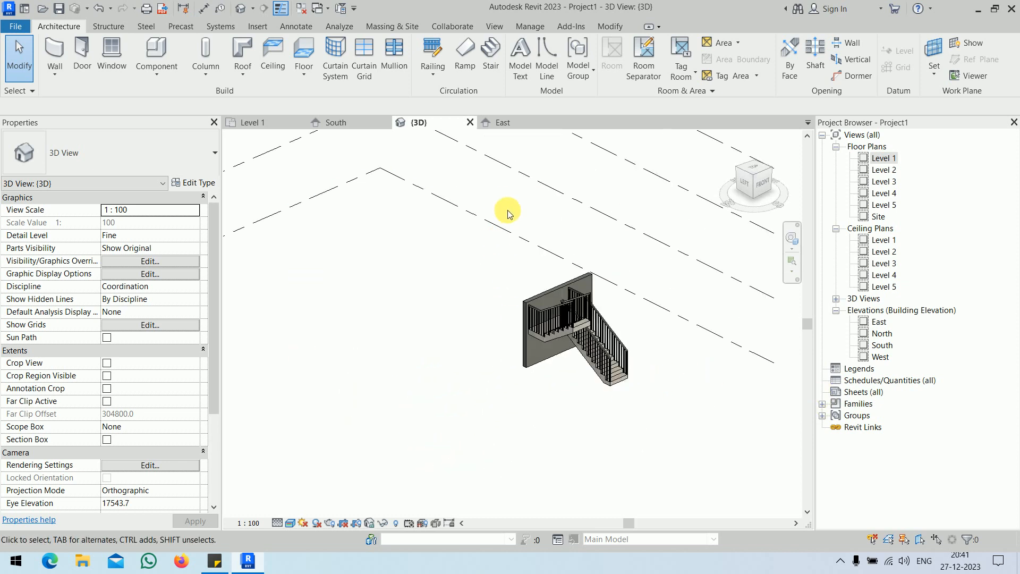
{"action": "left_click_drag", "start_coordinate": [501, 199], "coordinate": [655, 442]}
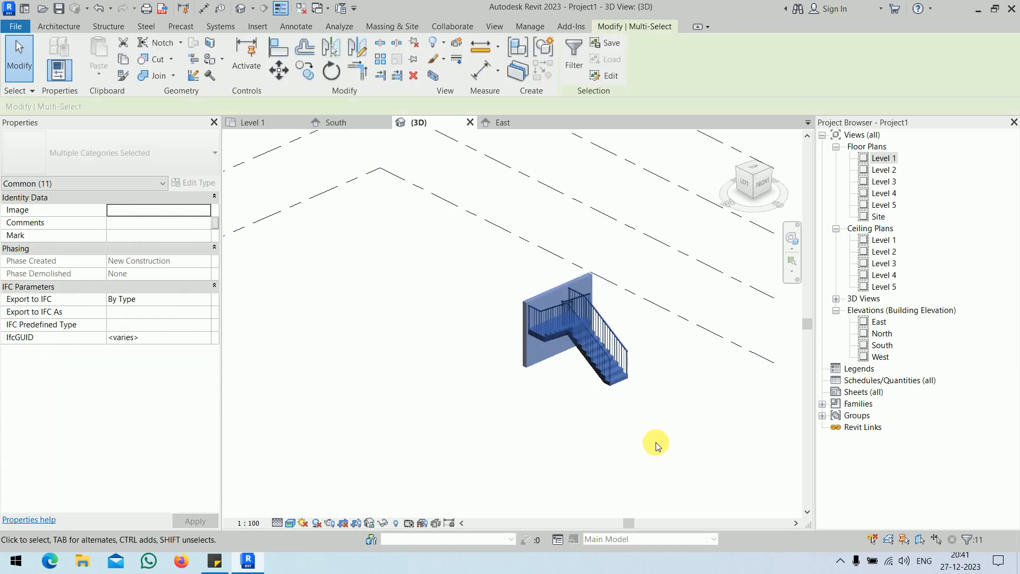
{"action": "key", "text": "Delete"}
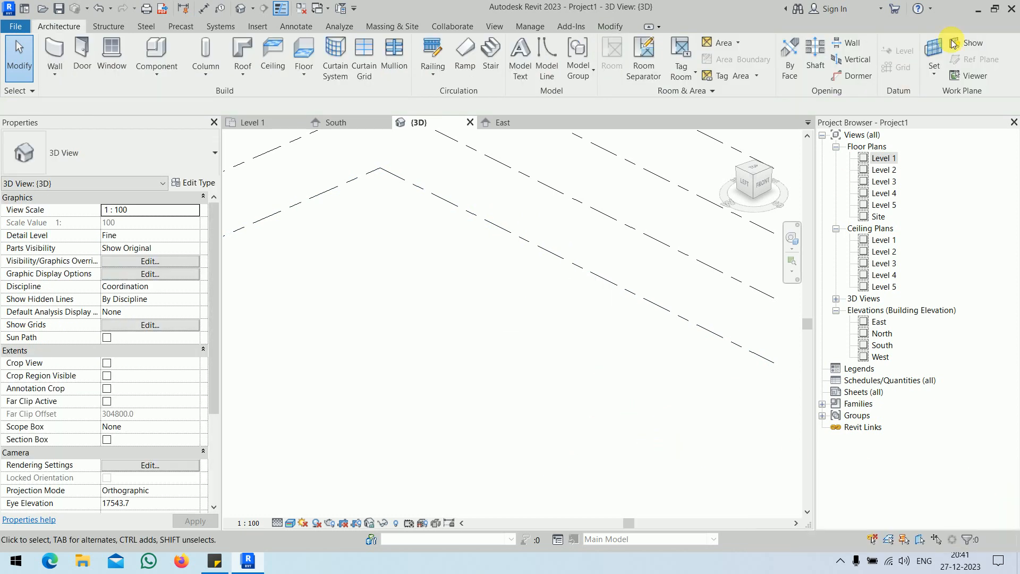
Step: Open the CAD for Revit Project drawing from the desktop in AutoCAD 2023
{"action": "left_click", "coordinate": [978, 9]}
{"action": "left_click", "coordinate": [503, 202]}
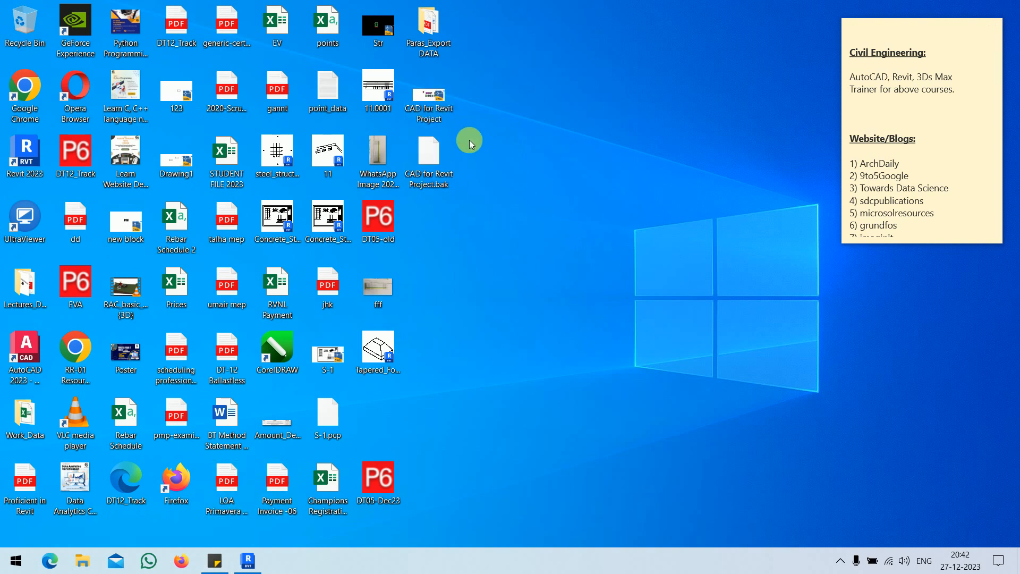
{"action": "left_click", "coordinate": [435, 109]}
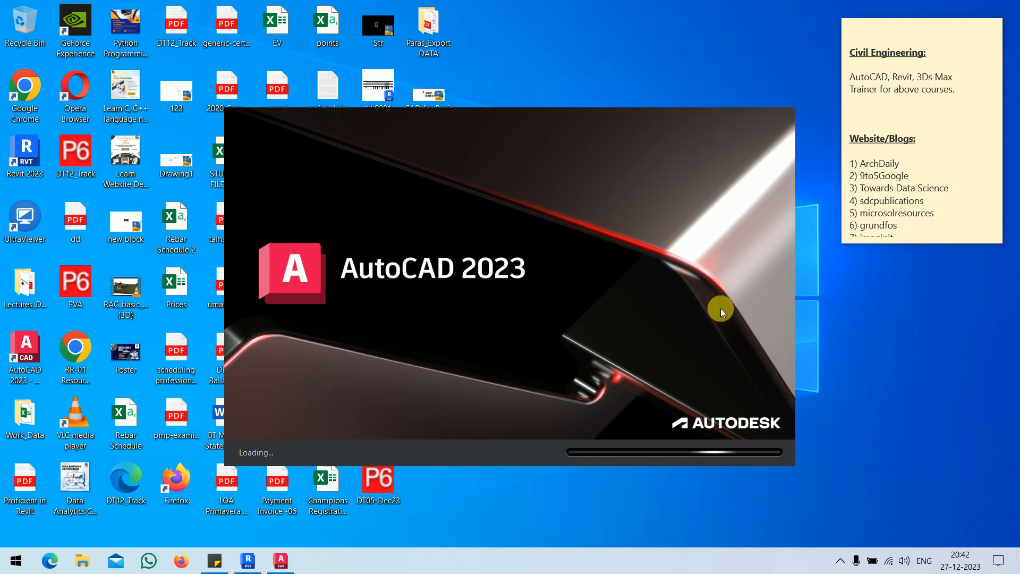
Step: Switch to the Project1 model in Revit 2023
{"action": "left_click", "coordinate": [247, 561]}
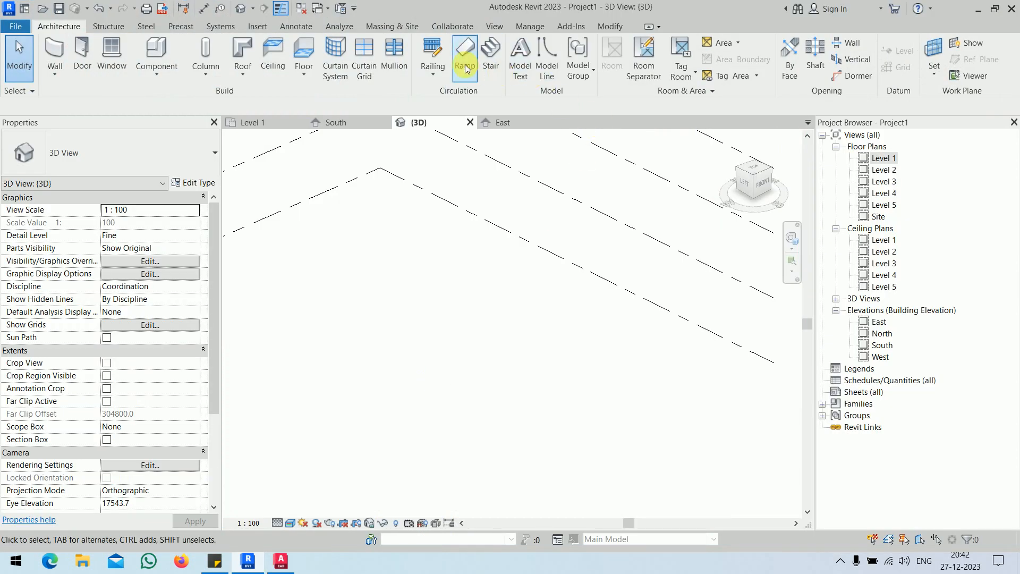
{"action": "left_click", "coordinate": [489, 62]}
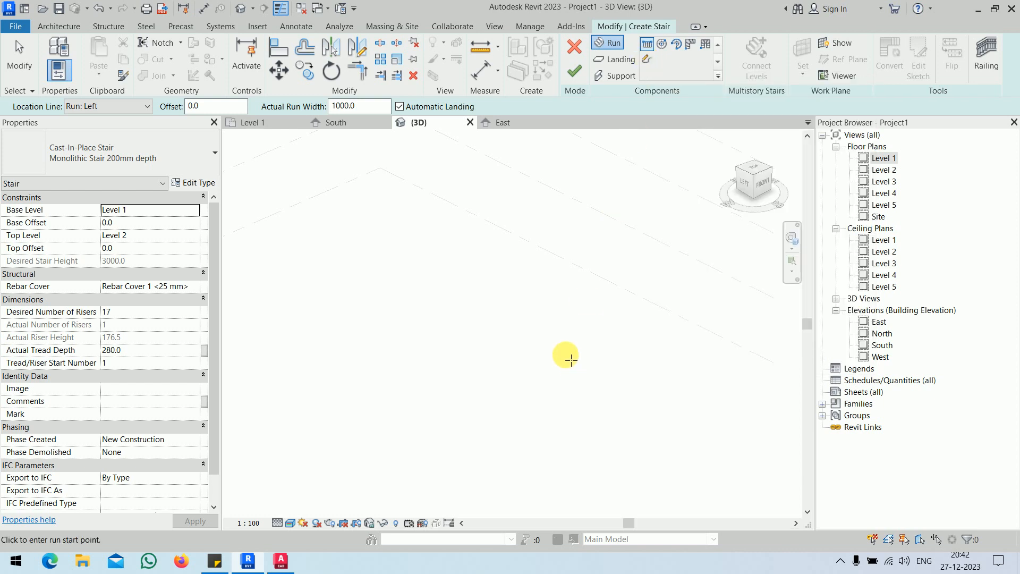
{"action": "double_click", "coordinate": [883, 157]}
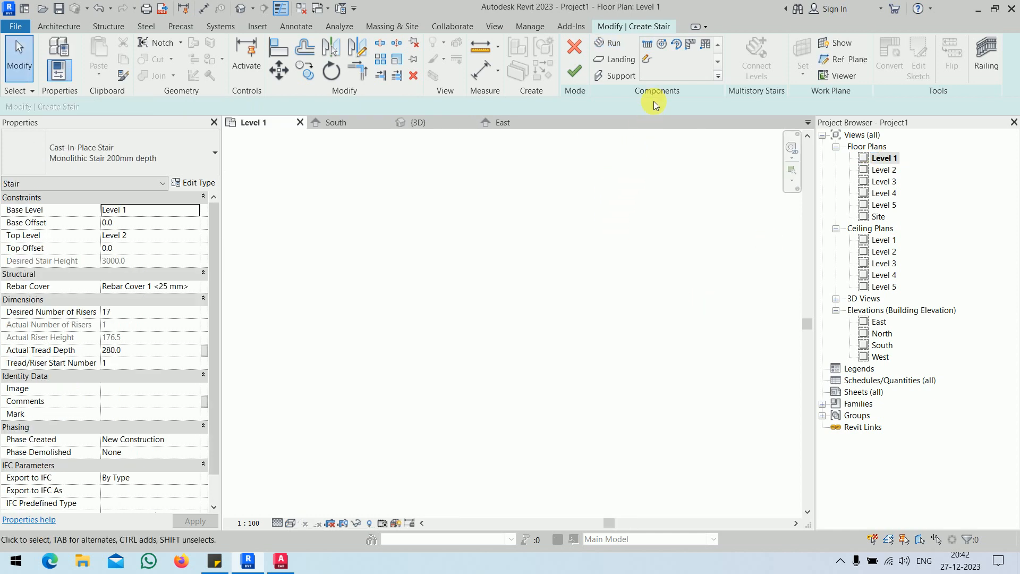
{"action": "left_click", "coordinate": [575, 47]}
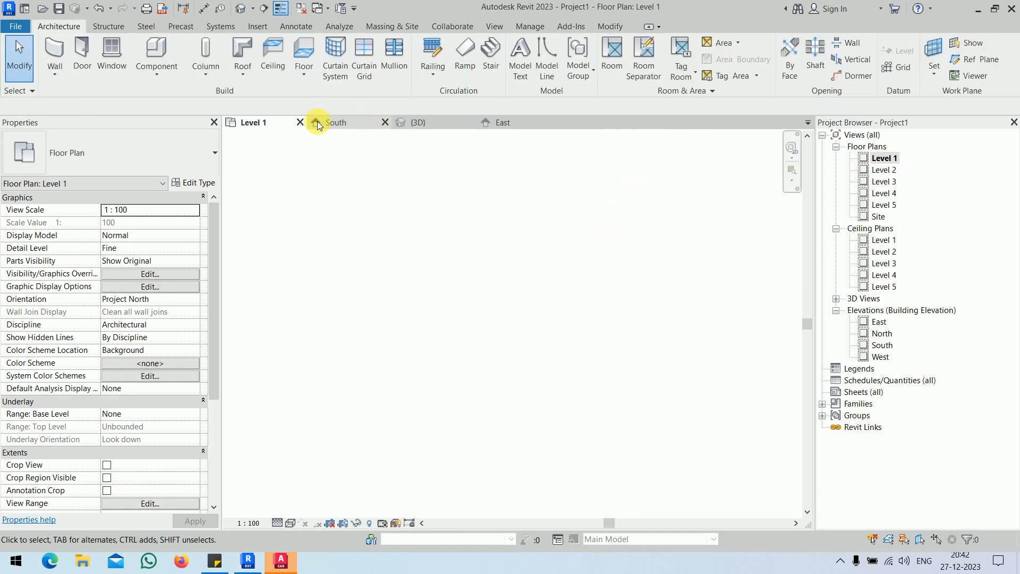
Step: Close all open views of Project1 and discard its unsaved changes
{"action": "left_click", "coordinate": [301, 122]}
{"action": "left_click", "coordinate": [301, 122]}
{"action": "left_click", "coordinate": [301, 122]}
{"action": "left_click", "coordinate": [301, 123]}
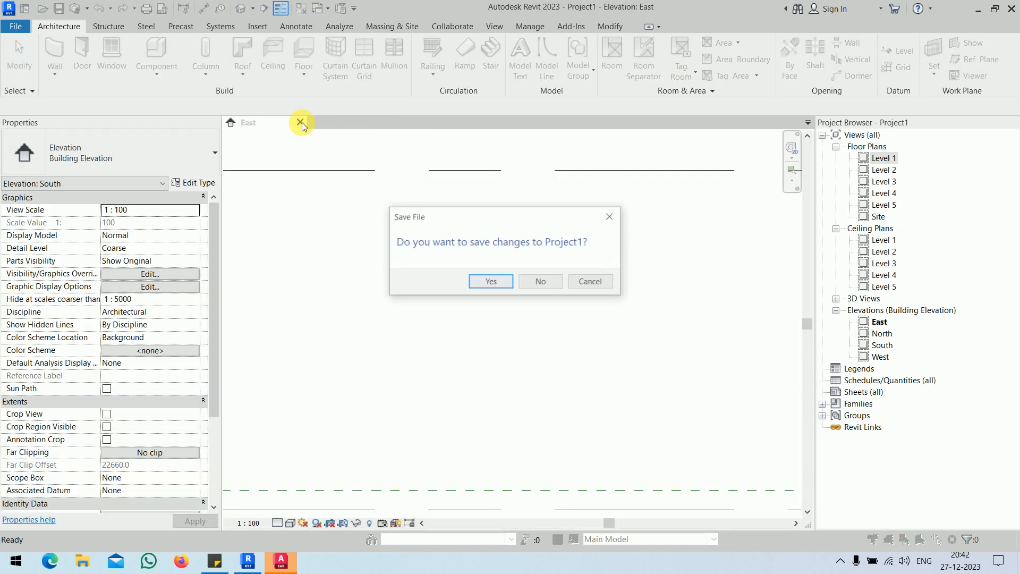
{"action": "left_click", "coordinate": [533, 280]}
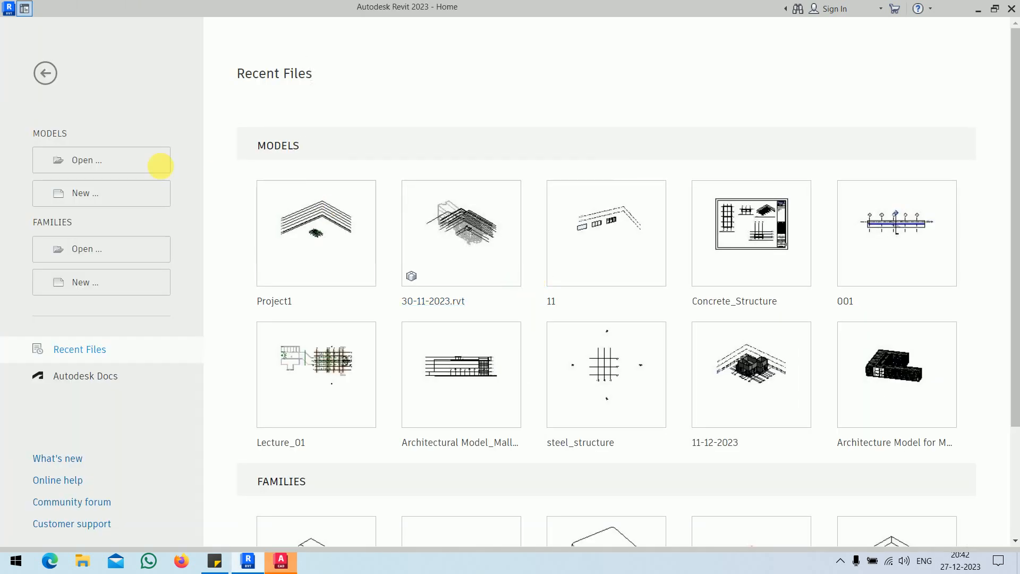
Step: Create a new Revit project from the "default" template
{"action": "left_click", "coordinate": [102, 197]}
{"action": "left_click", "coordinate": [439, 159]}
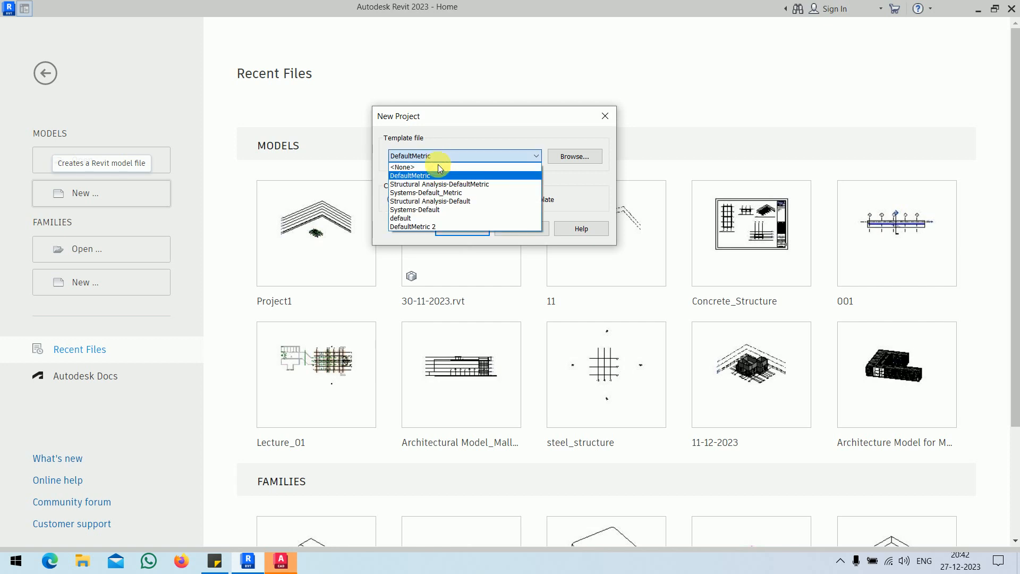
{"action": "left_click", "coordinate": [419, 219]}
{"action": "left_click", "coordinate": [462, 229]}
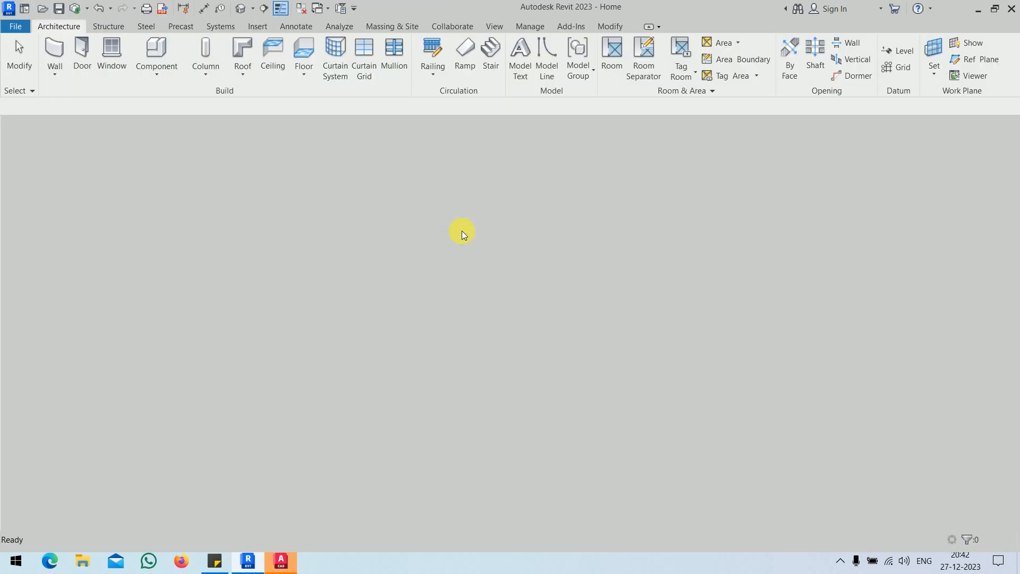
Step: Switch to the CAD for Revit Project drawing in AutoCAD and examine the stairs in the ground floor and standalone second floor plans
{"action": "left_click", "coordinate": [282, 561]}
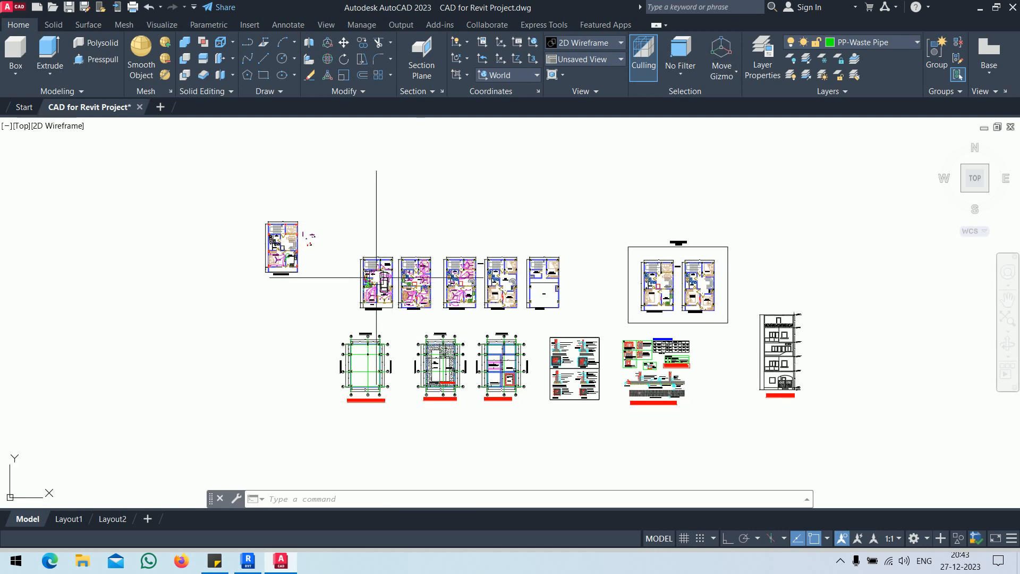
{"action": "scroll", "coordinate": [370, 264], "scroll_direction": "up", "scroll_amount": 2}
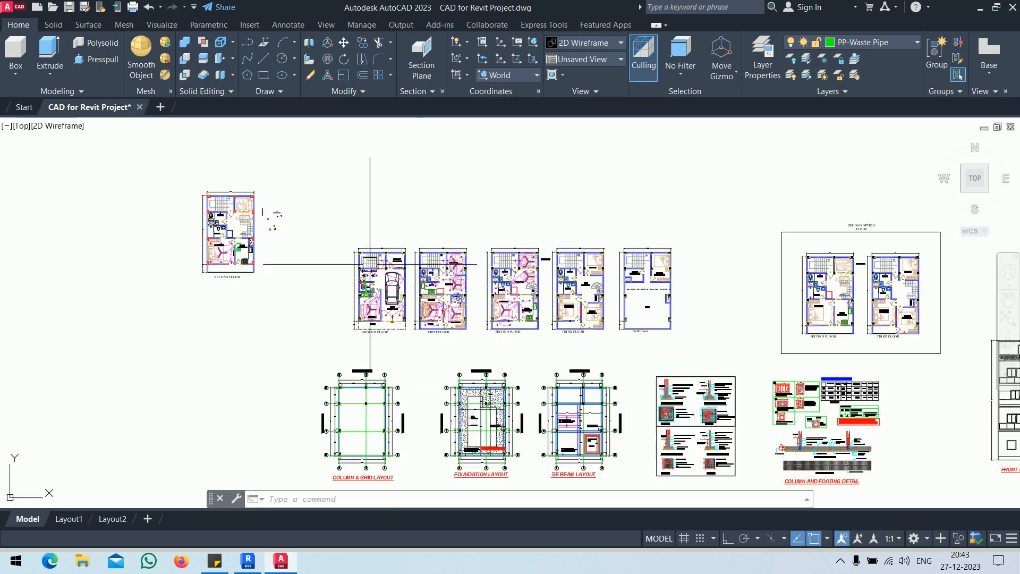
{"action": "scroll", "coordinate": [346, 271], "scroll_direction": "up", "scroll_amount": 7}
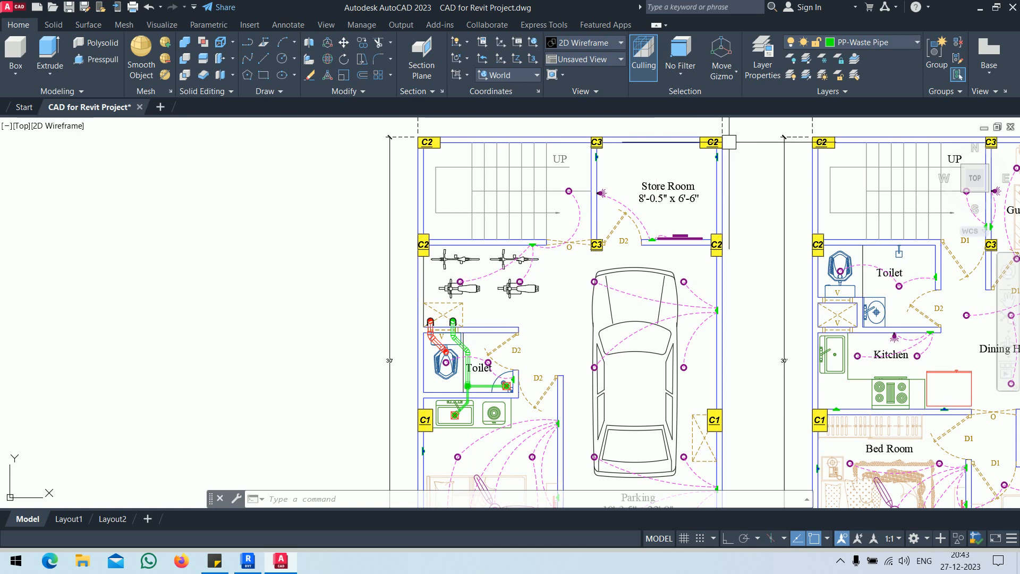
{"action": "scroll", "coordinate": [348, 224], "scroll_direction": "down", "scroll_amount": 2}
{"action": "mouse_move", "coordinate": [293, 217]}
{"action": "middle_mouse_down"}
{"action": "mouse_move", "coordinate": [576, 357]}
{"action": "mouse_move", "coordinate": [831, 398]}
{"action": "middle_mouse_up"}
{"action": "scroll", "coordinate": [446, 238], "scroll_direction": "up", "scroll_amount": 4}
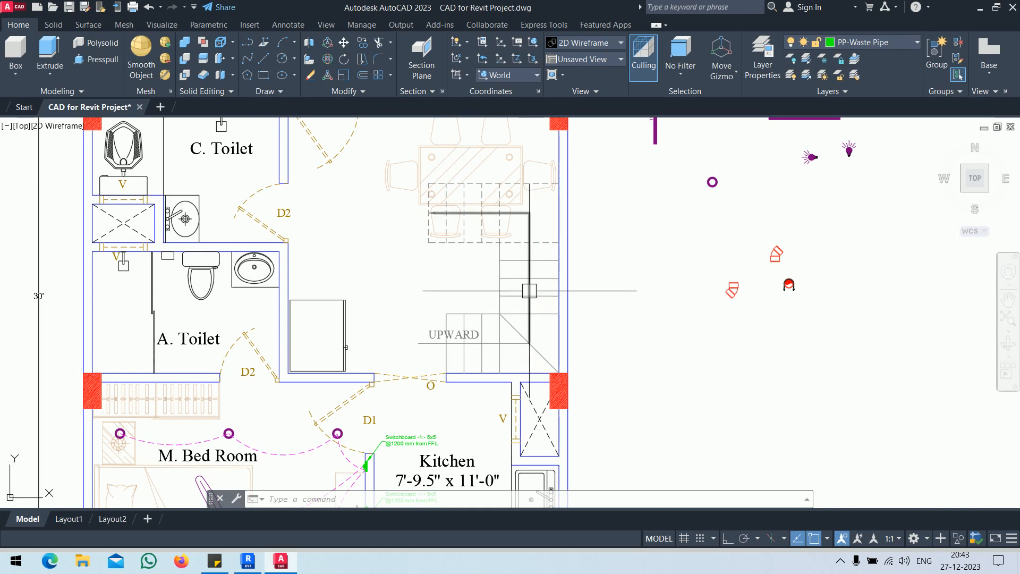
{"action": "scroll", "coordinate": [797, 297], "scroll_direction": "down", "scroll_amount": 4}
{"action": "mouse_move", "coordinate": [825, 303]}
{"action": "middle_mouse_down"}
{"action": "mouse_move", "coordinate": [321, 348]}
{"action": "mouse_move", "coordinate": [192, 211]}
{"action": "mouse_move", "coordinate": [191, 185]}
{"action": "middle_mouse_up"}
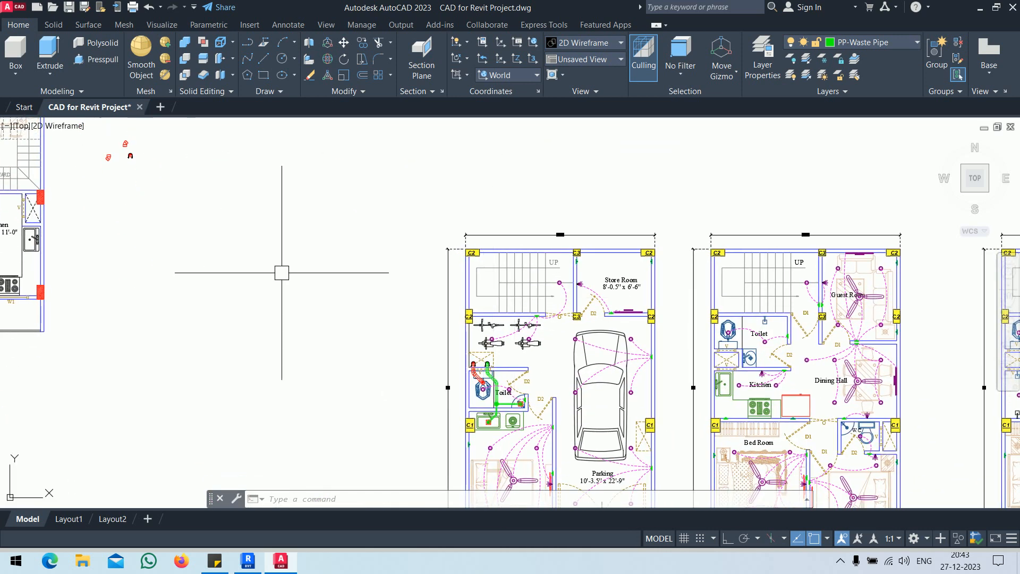
{"action": "mouse_move", "coordinate": [281, 273]}
{"action": "middle_mouse_down"}
{"action": "mouse_move", "coordinate": [464, 324]}
{"action": "mouse_move", "coordinate": [374, 301]}
{"action": "mouse_move", "coordinate": [449, 341]}
{"action": "middle_mouse_up"}
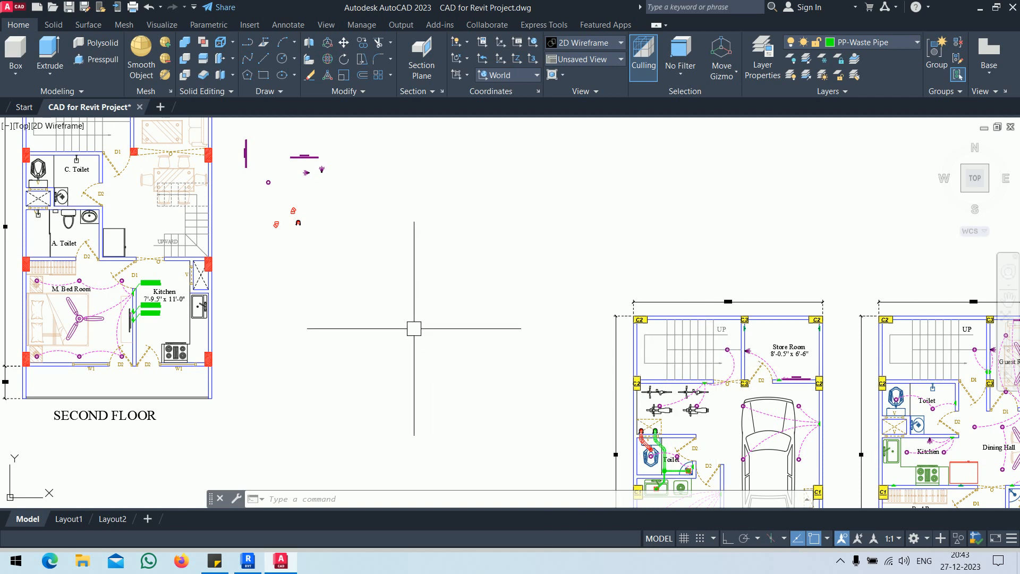
{"action": "mouse_move", "coordinate": [467, 387]}
{"action": "middle_mouse_down"}
{"action": "mouse_move", "coordinate": [427, 250]}
{"action": "mouse_move", "coordinate": [462, 325]}
{"action": "middle_mouse_up"}
{"action": "scroll", "coordinate": [427, 250], "scroll_direction": "down", "scroll_amount": 2}
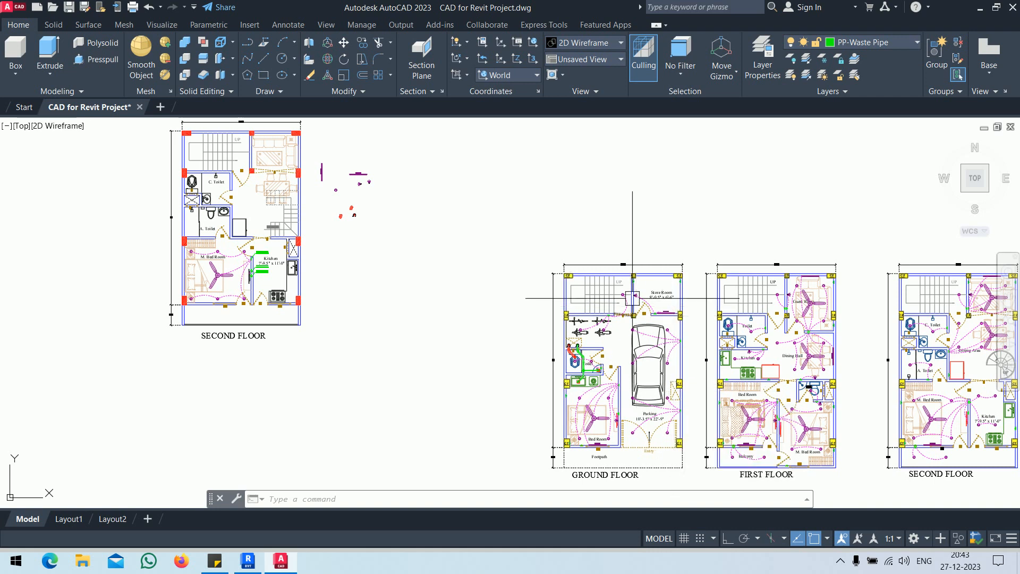
Step: Compare the U-shaped stair beside the ground floor store room with the two stairs of the standalone second floor plan
{"action": "scroll", "coordinate": [632, 259], "scroll_direction": "up", "scroll_amount": 6}
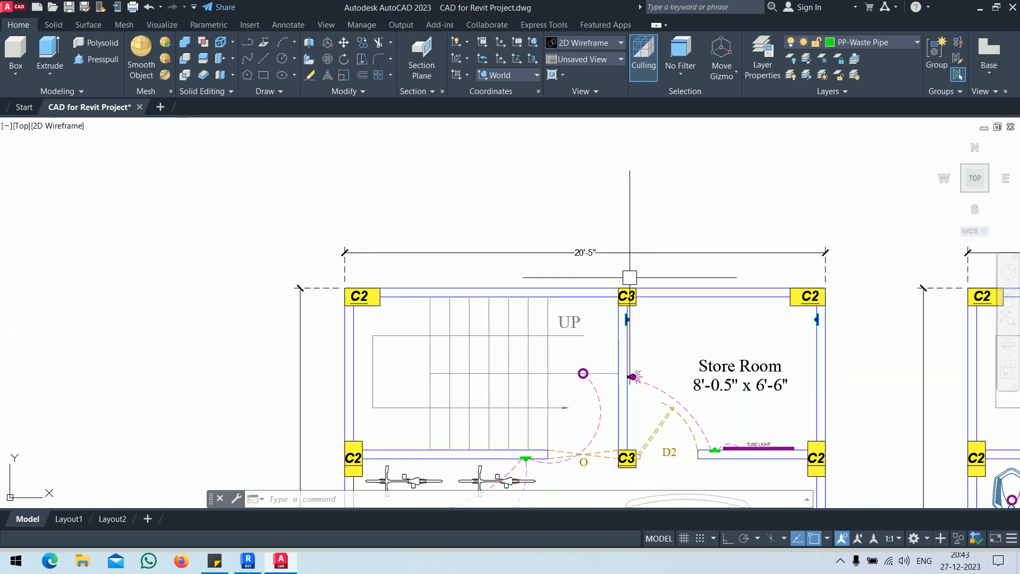
{"action": "middle_click_drag", "start_coordinate": [564, 280], "coordinate": [561, 262]}
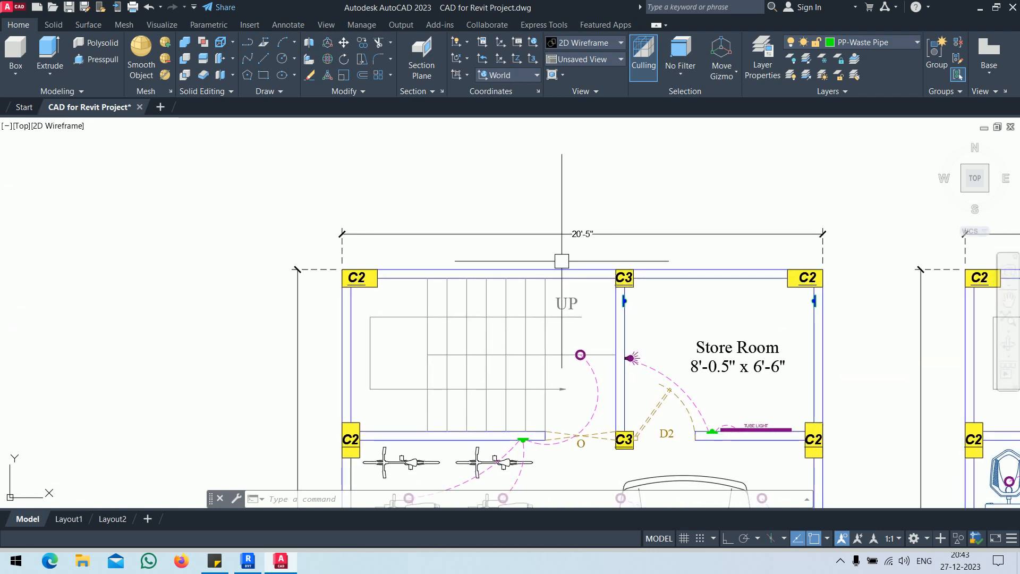
{"action": "scroll", "coordinate": [561, 261], "scroll_direction": "down", "scroll_amount": 8}
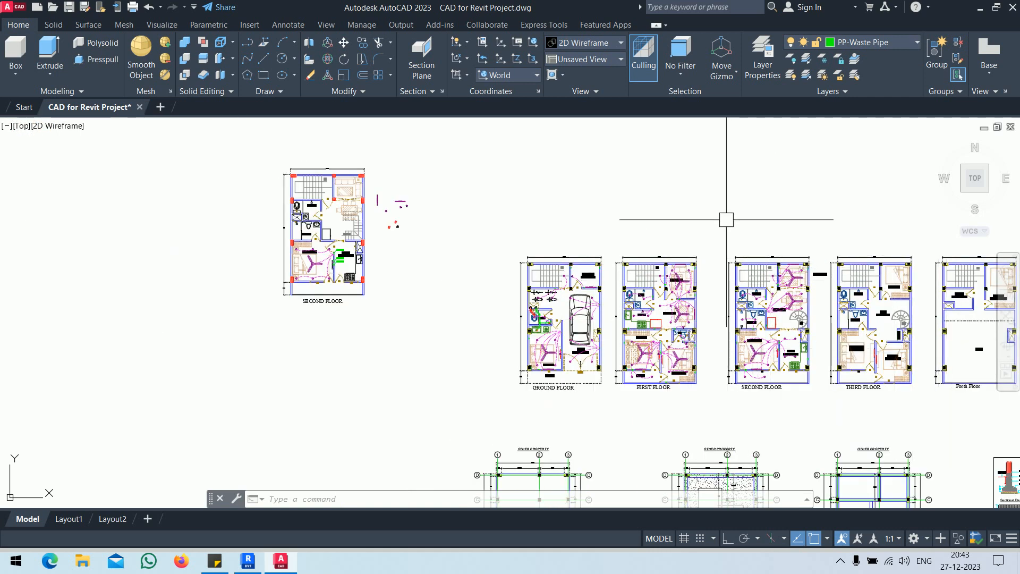
{"action": "scroll", "coordinate": [542, 223], "scroll_direction": "up", "scroll_amount": 8}
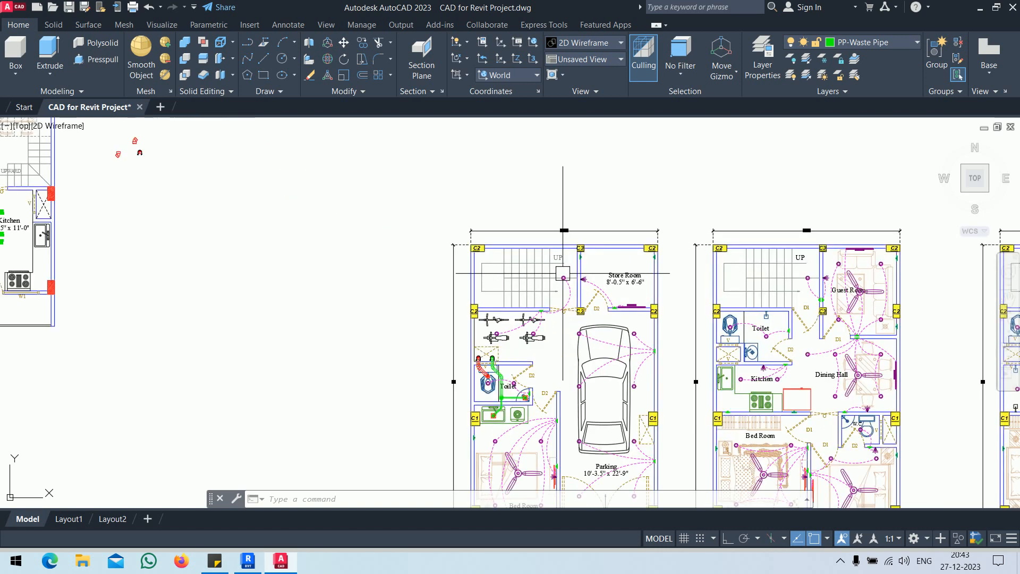
{"action": "middle_click_drag", "start_coordinate": [553, 212], "coordinate": [780, 415]}
{"action": "scroll", "coordinate": [779, 415], "scroll_direction": "down", "scroll_amount": 3}
{"action": "scroll", "coordinate": [365, 267], "scroll_direction": "up", "scroll_amount": 4}
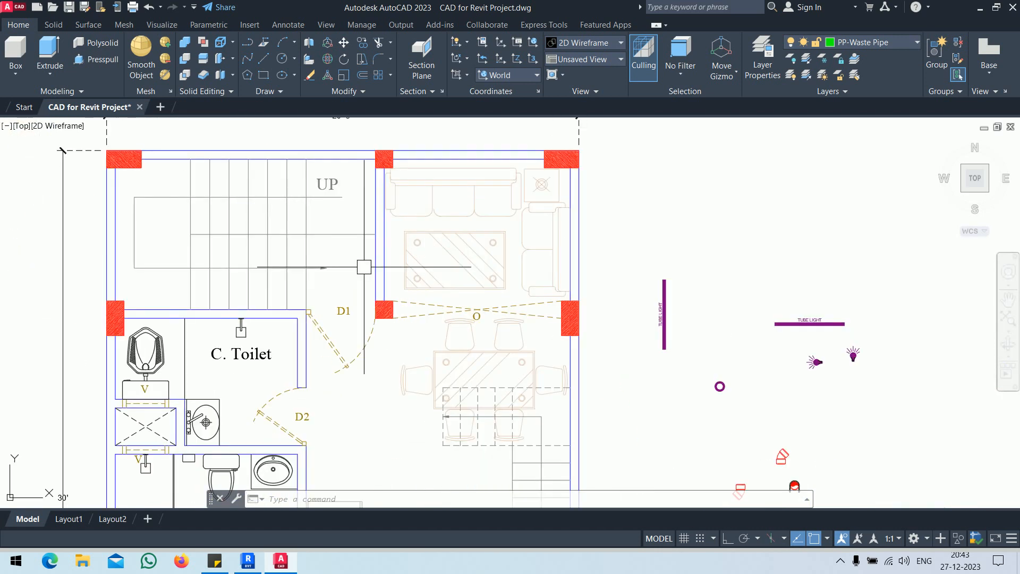
{"action": "scroll", "coordinate": [579, 385], "scroll_direction": "down", "scroll_amount": 2}
{"action": "middle_click_drag", "start_coordinate": [596, 390], "coordinate": [570, 231]}
{"action": "scroll", "coordinate": [563, 238], "scroll_direction": "up", "scroll_amount": 5}
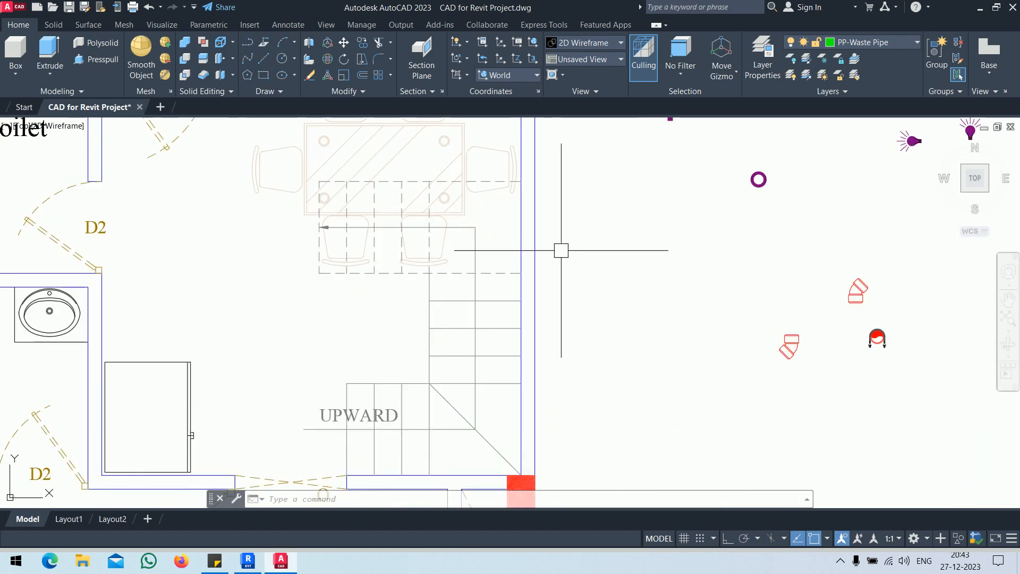
{"action": "scroll", "coordinate": [567, 260], "scroll_direction": "down", "scroll_amount": 6}
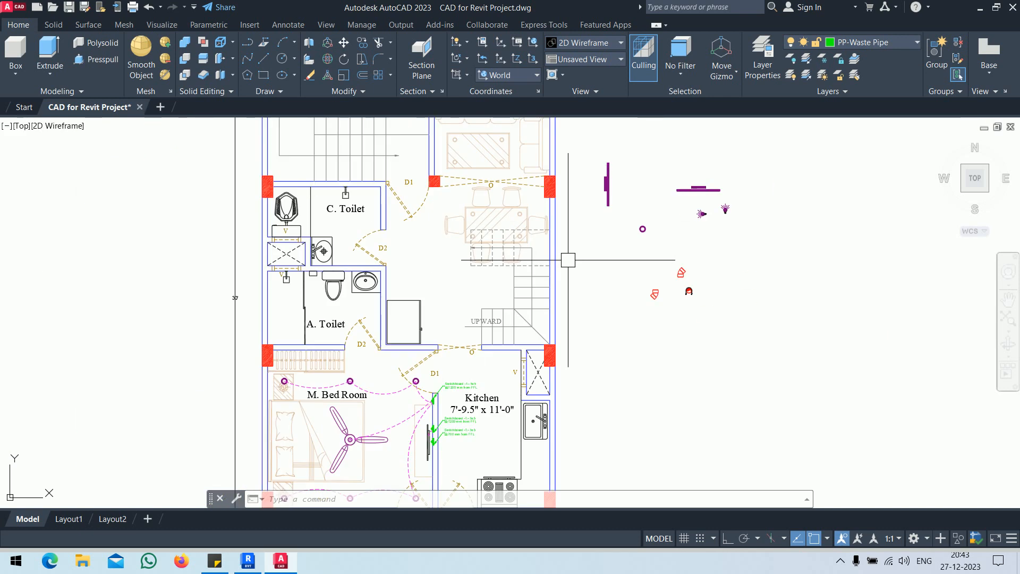
{"action": "mouse_move", "coordinate": [571, 333]}
{"action": "middle_mouse_down"}
{"action": "mouse_move", "coordinate": [569, 374]}
{"action": "mouse_move", "coordinate": [565, 277]}
{"action": "middle_mouse_up"}
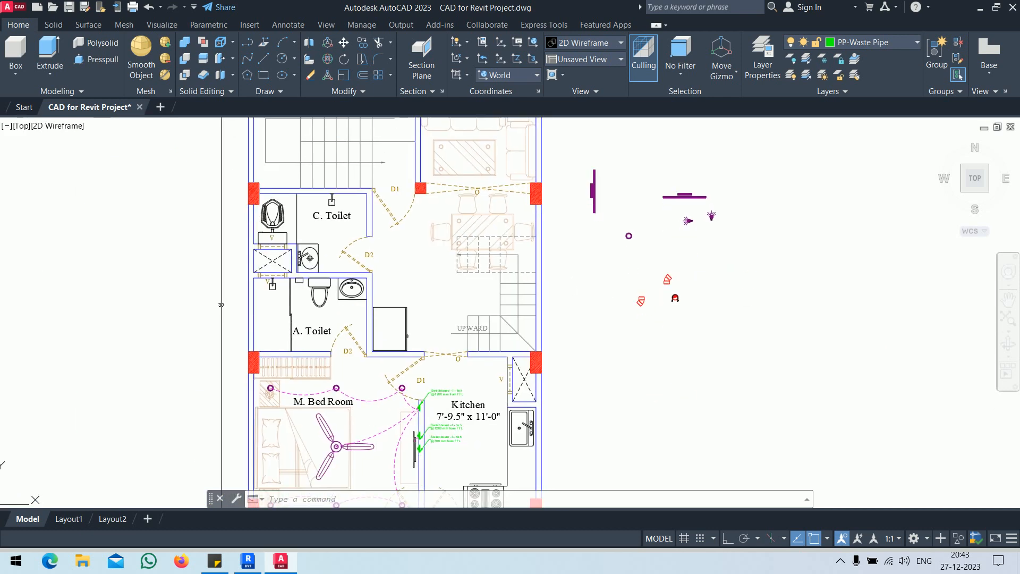
{"action": "scroll", "coordinate": [544, 298], "scroll_direction": "up", "scroll_amount": 3}
{"action": "scroll", "coordinate": [593, 296], "scroll_direction": "down", "scroll_amount": 5}
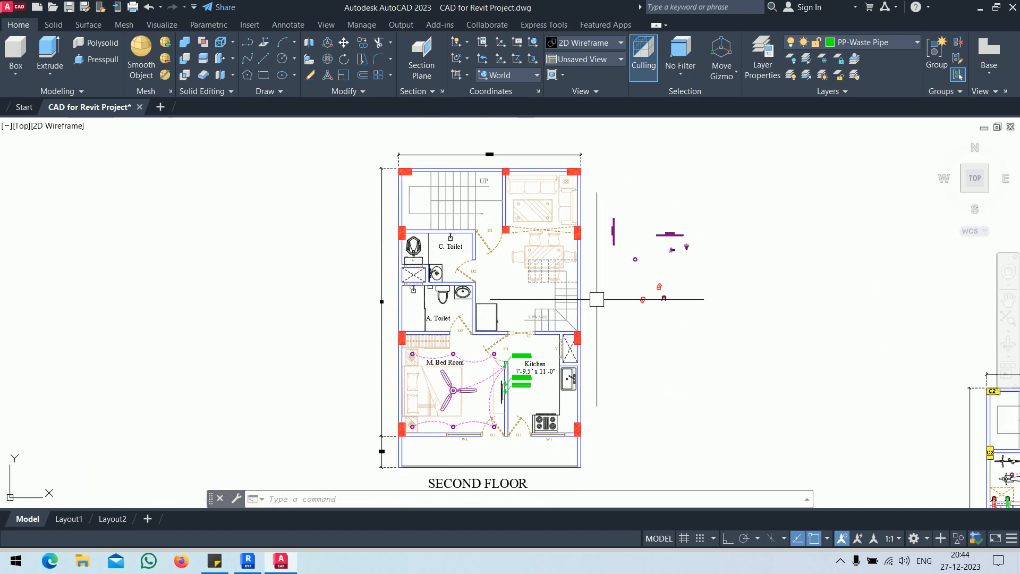
{"action": "middle_click_drag", "start_coordinate": [873, 432], "coordinate": [595, 260]}
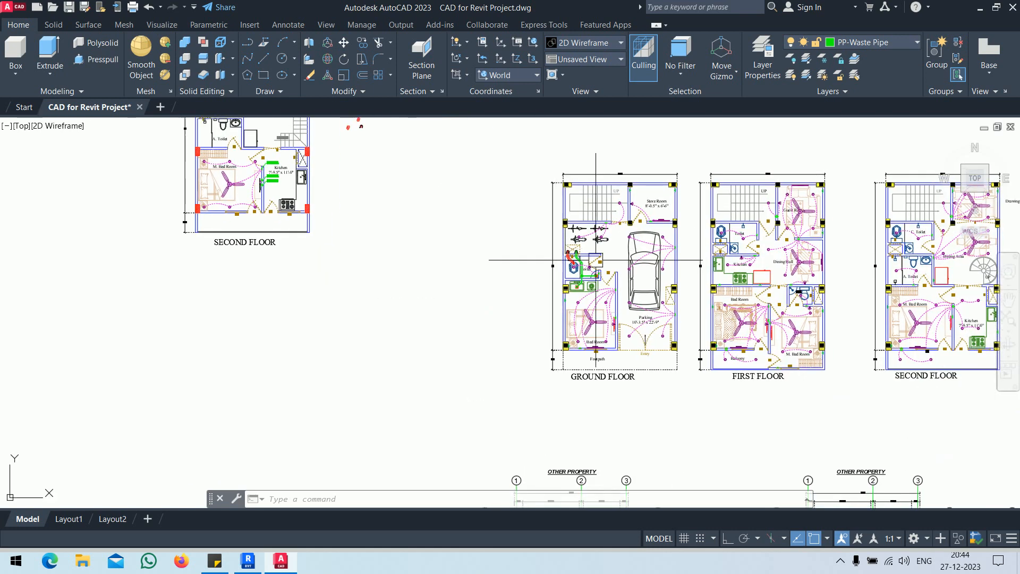
{"action": "middle_click_drag", "start_coordinate": [648, 290], "coordinate": [576, 319]}
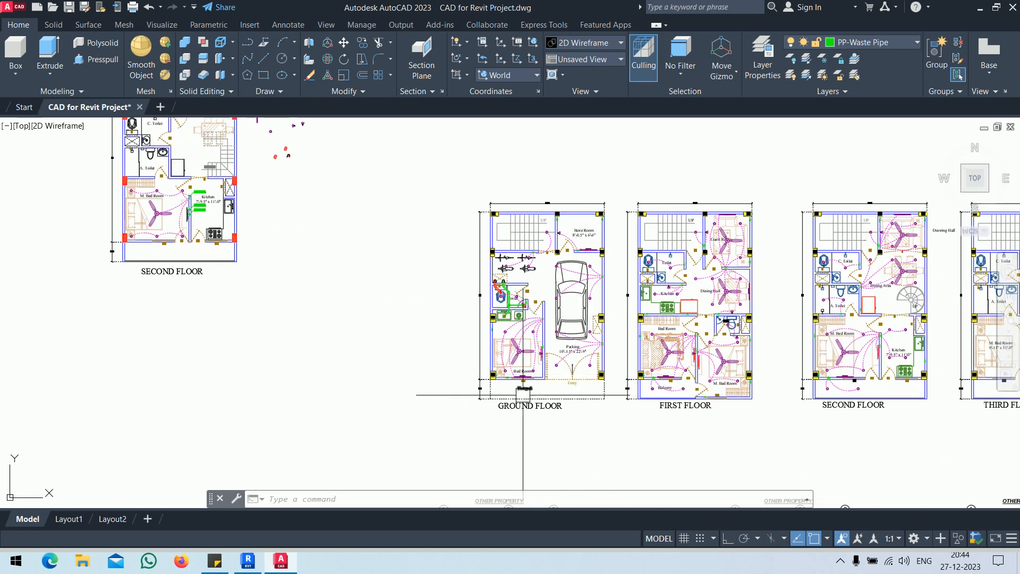
Step: Start a Write Block with its base point at the lower-left outer wall corner of the standalone second floor plan
{"action": "type", "text": "w"}
{"action": "key", "text": "Return"}
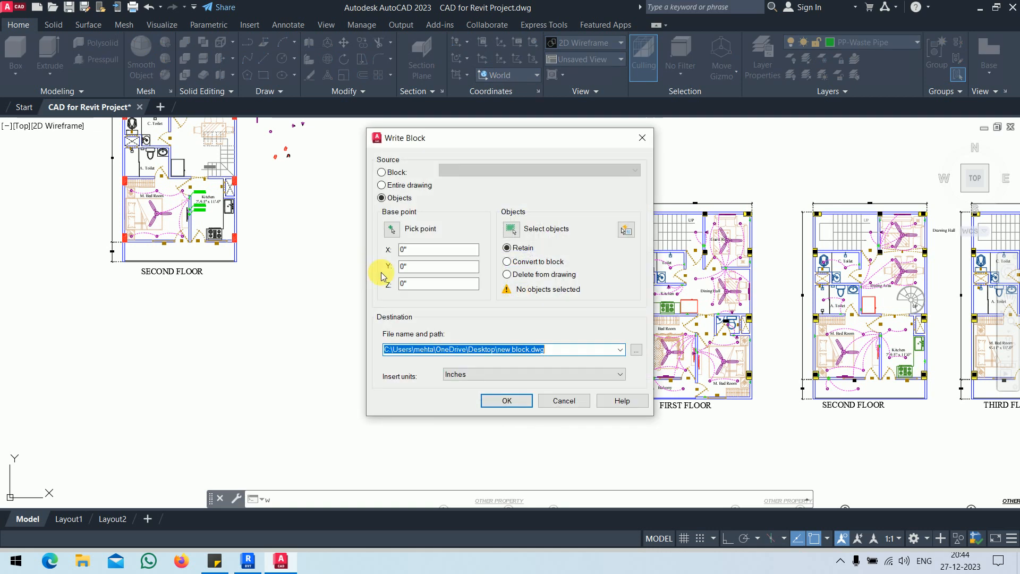
{"action": "left_click", "coordinate": [392, 232]}
{"action": "scroll", "coordinate": [106, 258], "scroll_direction": "up", "scroll_amount": 15}
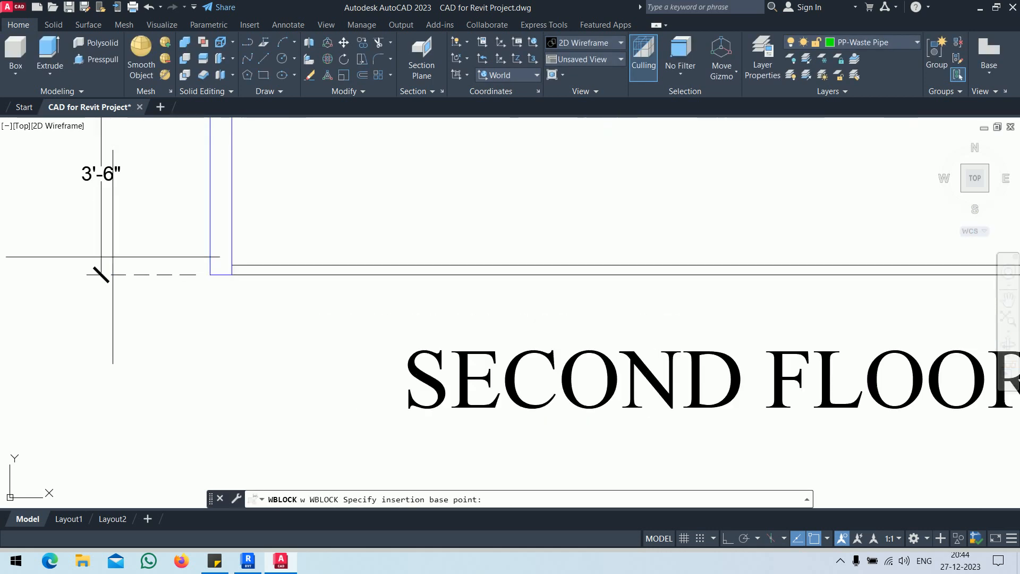
{"action": "left_click", "coordinate": [502, 332]}
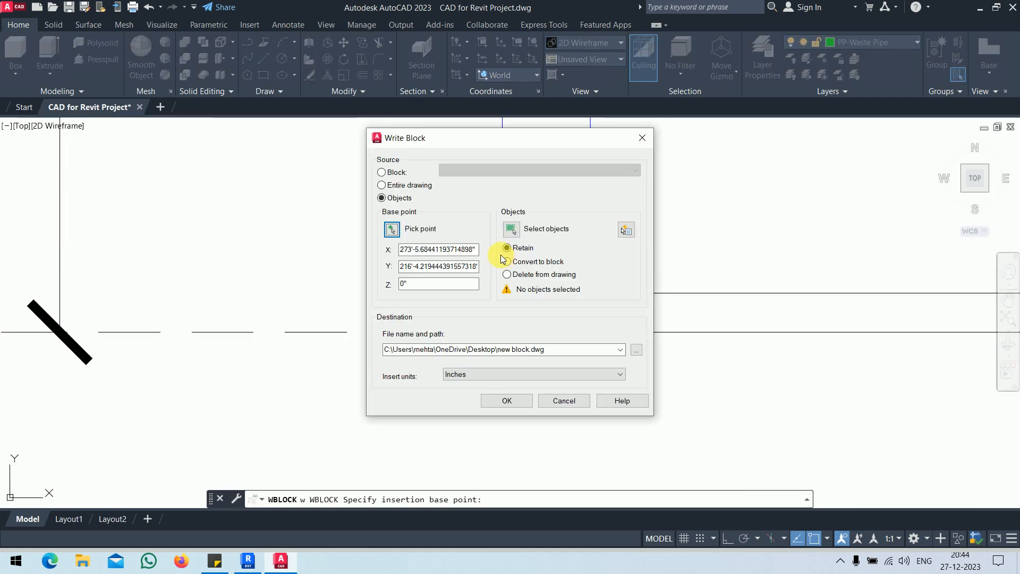
Step: Select the whole standalone second floor plan, including its dimensions and title, as the objects for the block
{"action": "left_click", "coordinate": [511, 229]}
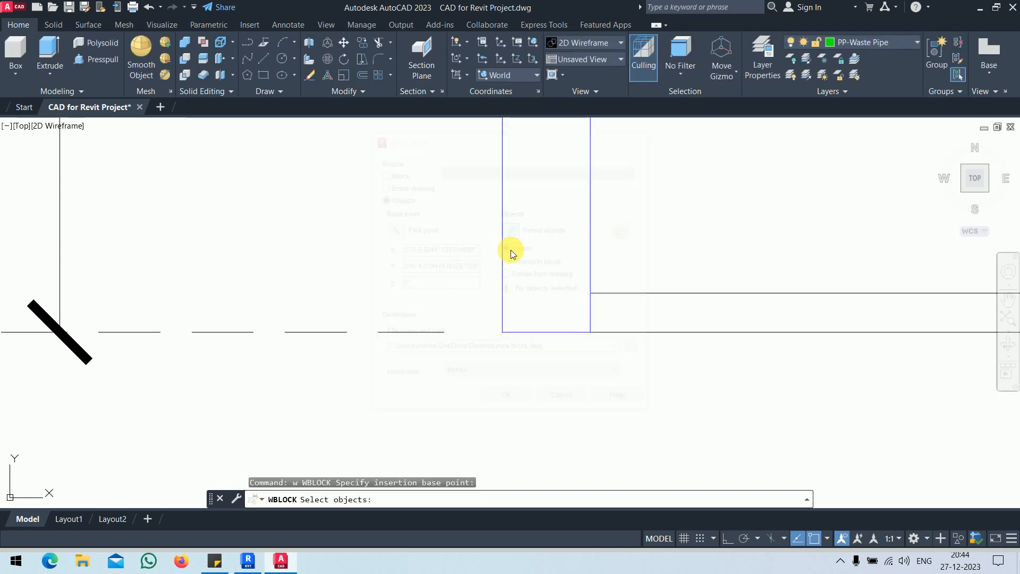
{"action": "scroll", "coordinate": [511, 249], "scroll_direction": "down", "scroll_amount": 10}
{"action": "middle_click_drag", "start_coordinate": [493, 231], "coordinate": [521, 319]}
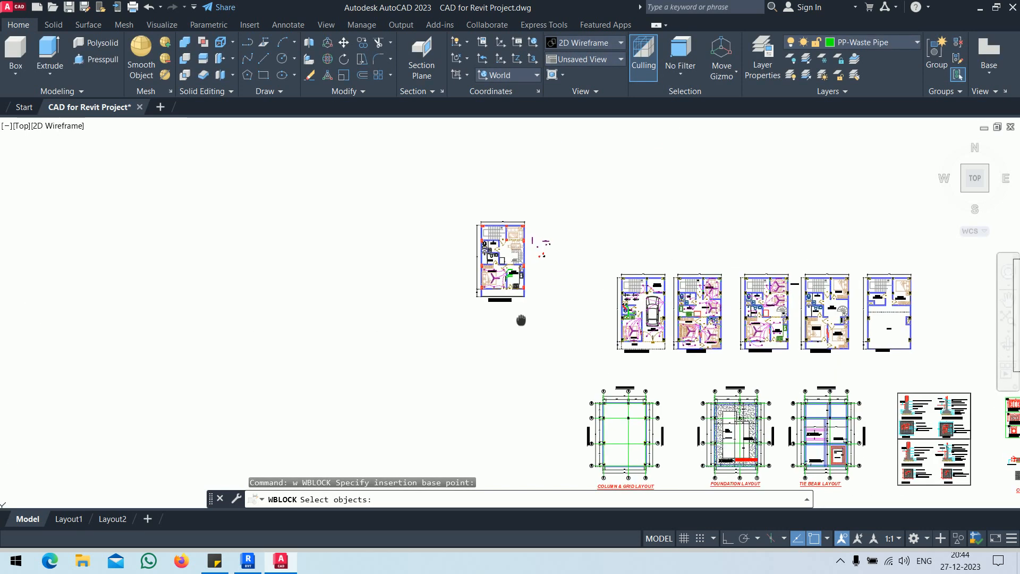
{"action": "left_click", "coordinate": [528, 186]}
{"action": "left_click", "coordinate": [450, 345]}
{"action": "key", "text": "Return"}
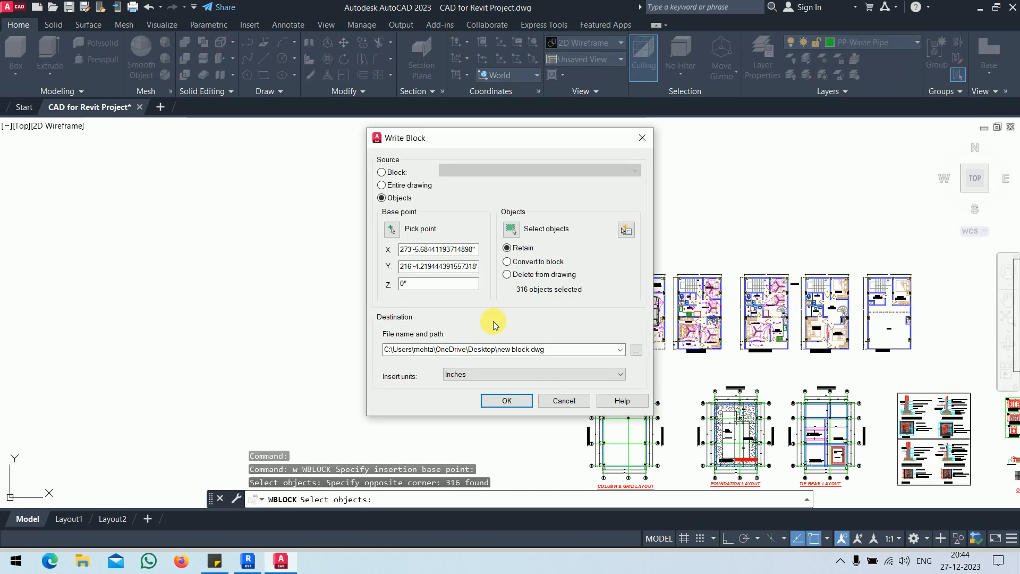
Step: Write the selected second floor plan out to the Desktop as a drawing file named strr
{"action": "left_click", "coordinate": [637, 351]}
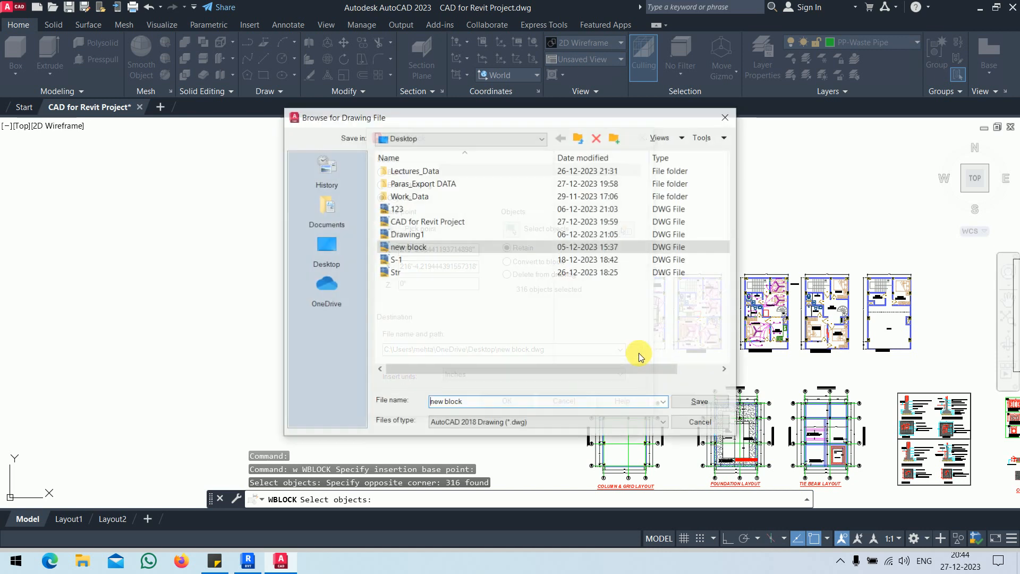
{"action": "left_click", "coordinate": [348, 249]}
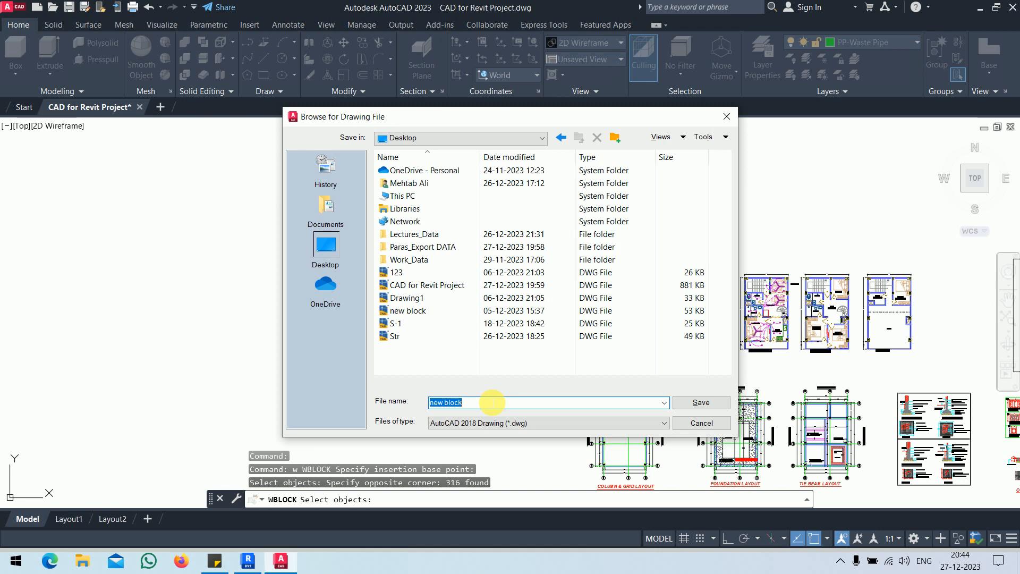
{"action": "type", "text": "strr"}
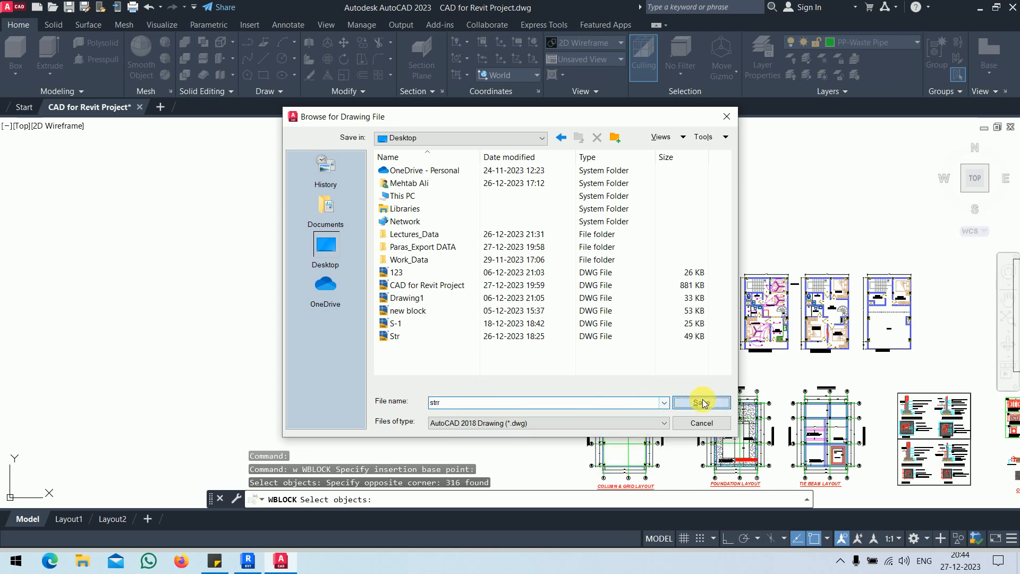
{"action": "left_click", "coordinate": [701, 402]}
{"action": "left_click", "coordinate": [518, 400]}
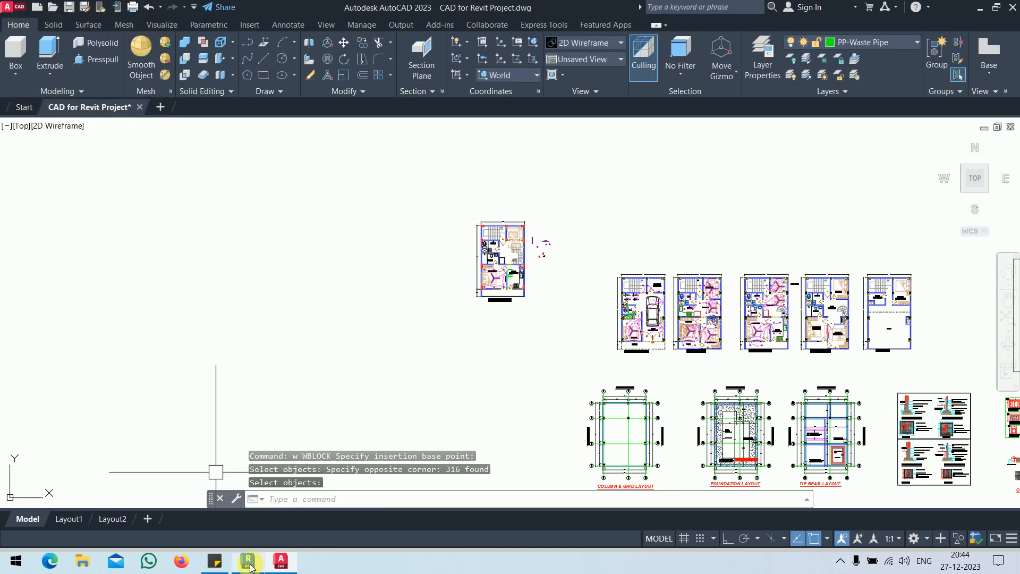
Step: Switch to Revit and import strr.dwg from the Desktop onto Level 1 with Auto - Center to Center positioning
{"action": "mouse_move", "coordinate": [250, 567]}
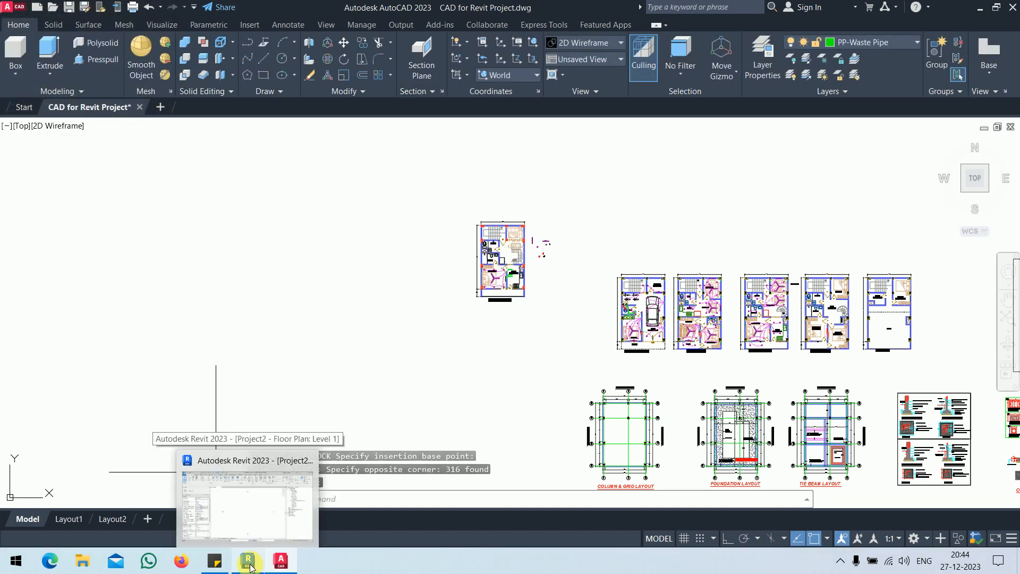
{"action": "left_click", "coordinate": [249, 567]}
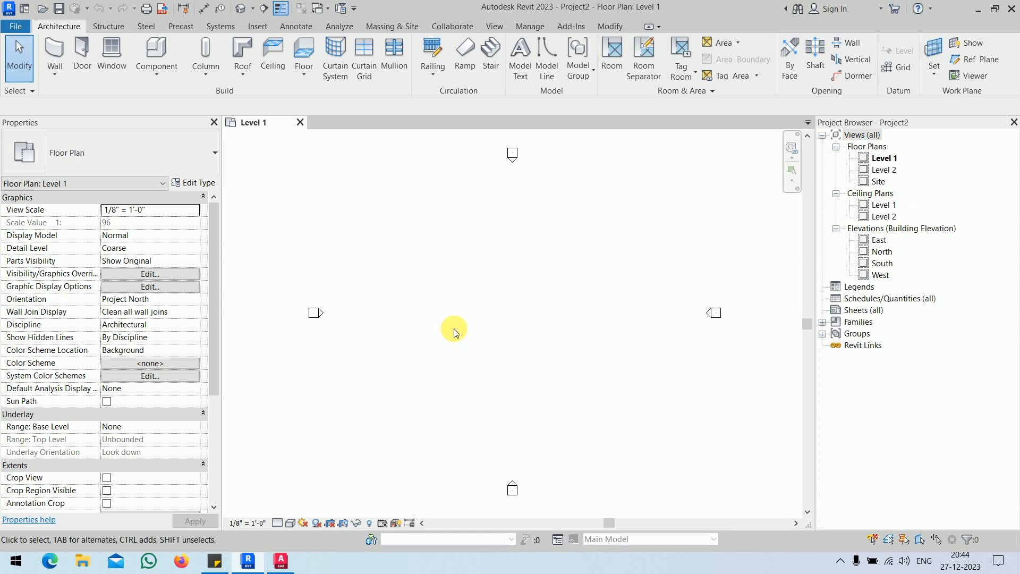
{"action": "left_click", "coordinate": [259, 27]}
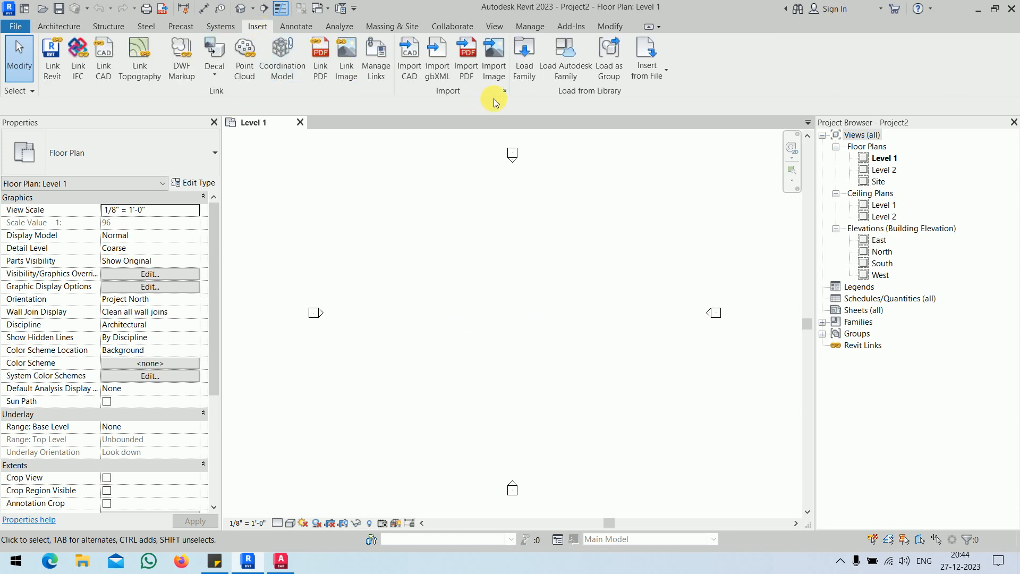
{"action": "left_click", "coordinate": [409, 66]}
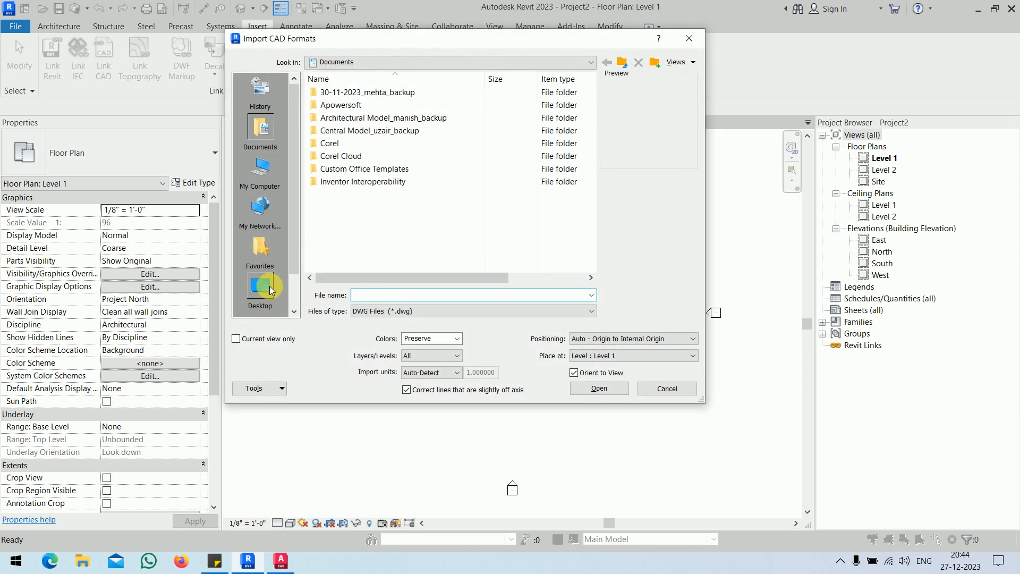
{"action": "left_click", "coordinate": [260, 287]}
{"action": "scroll", "coordinate": [420, 228], "scroll_direction": "down", "scroll_amount": 1}
{"action": "left_click", "coordinate": [340, 255]}
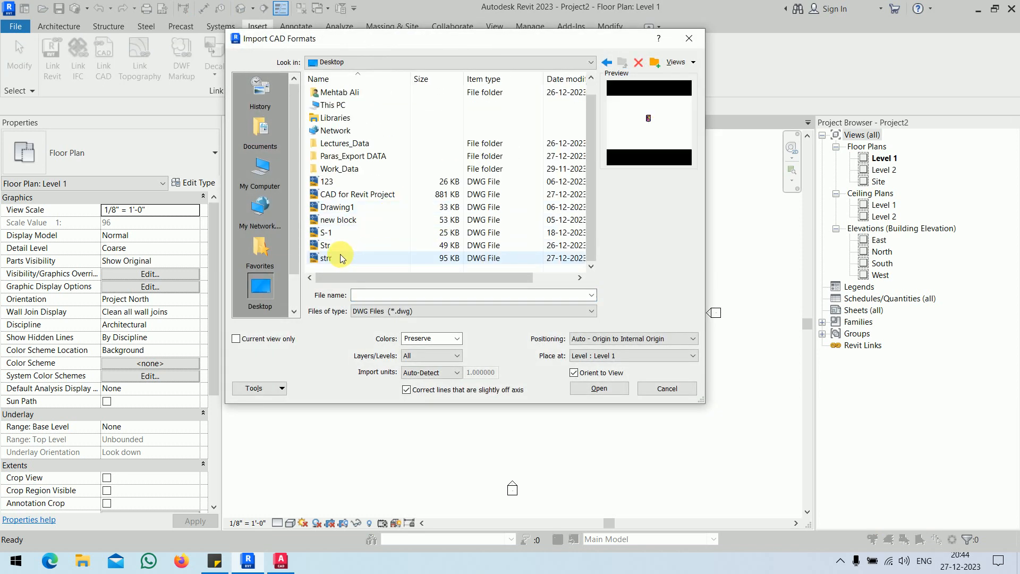
{"action": "left_click", "coordinate": [625, 337]}
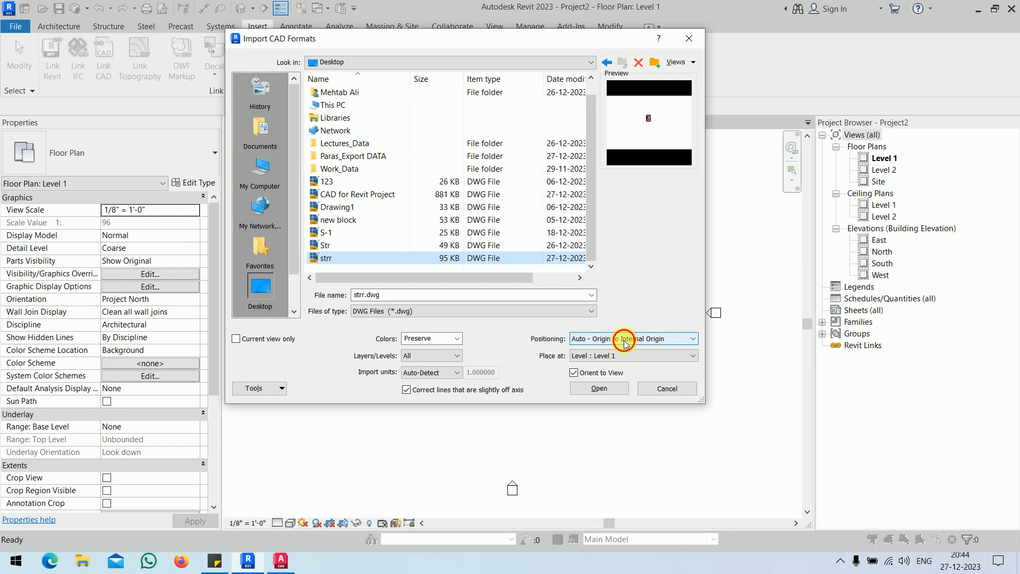
{"action": "left_click", "coordinate": [611, 349]}
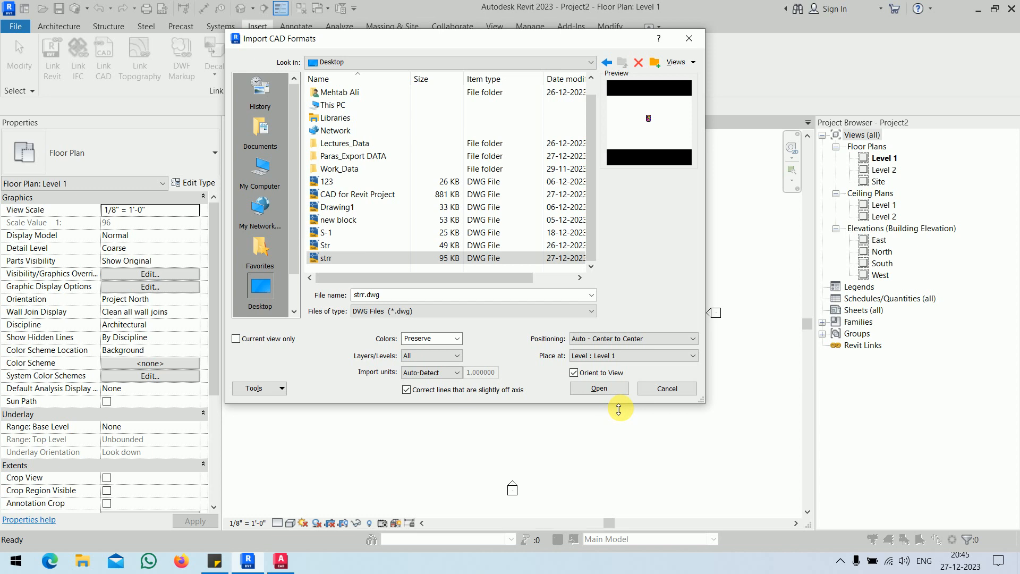
{"action": "left_click", "coordinate": [600, 389]}
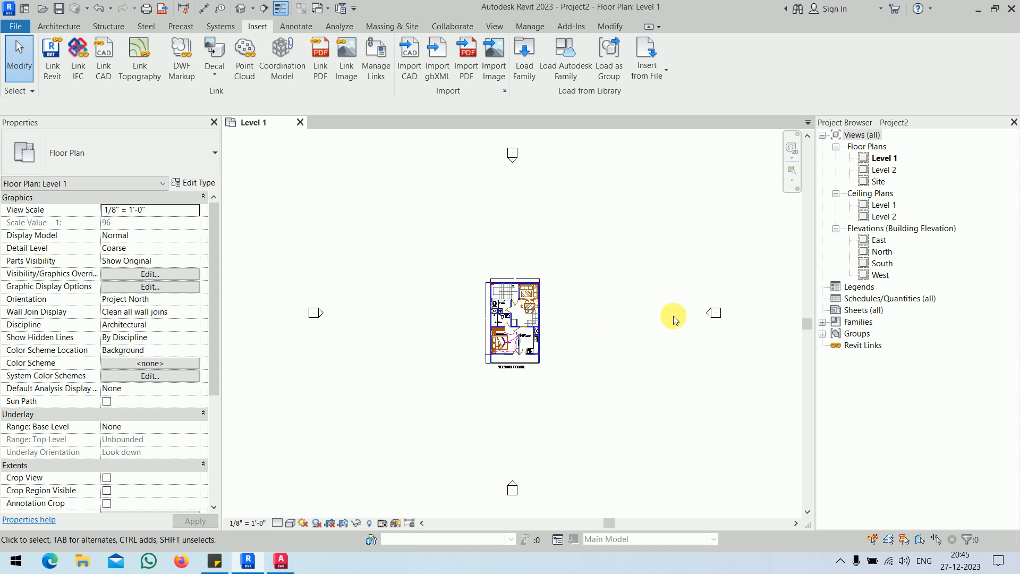
{"action": "scroll", "coordinate": [673, 301], "scroll_direction": "down", "scroll_amount": 3}
{"action": "middle_click_drag", "start_coordinate": [671, 296], "coordinate": [350, 483]}
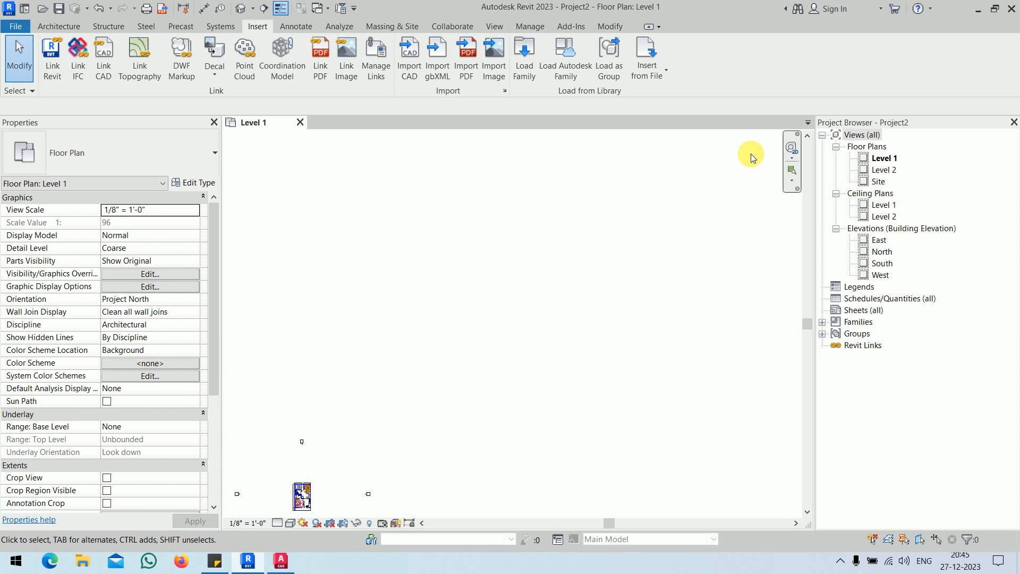
{"action": "middle_click_drag", "start_coordinate": [478, 424], "coordinate": [659, 234]}
{"action": "scroll", "coordinate": [505, 296], "scroll_direction": "up", "scroll_amount": 4}
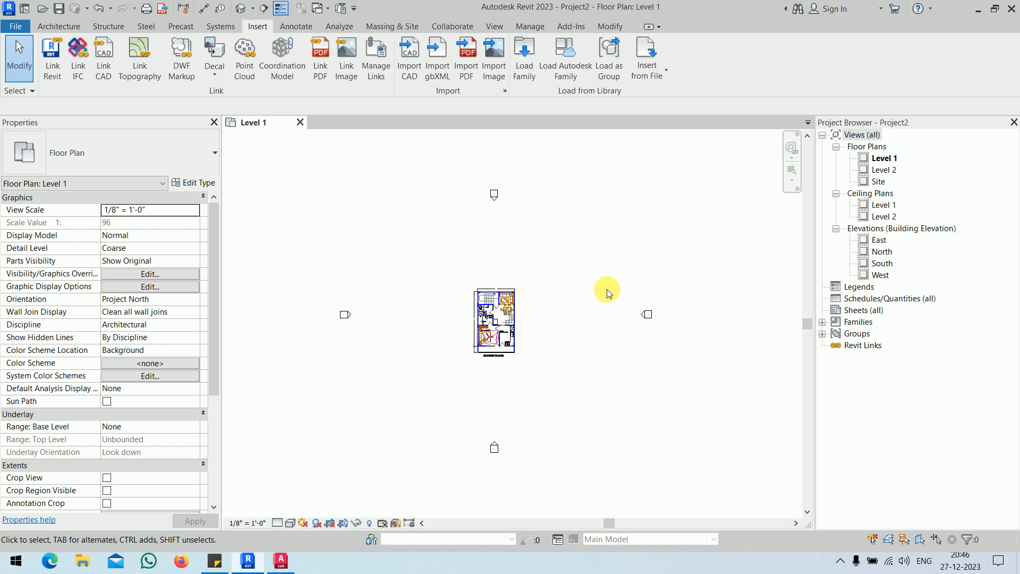
Step: Switch to AutoCAD and save a copy of the CAD for Revit Project drawing on the Desktop as 333
{"action": "left_click", "coordinate": [280, 561]}
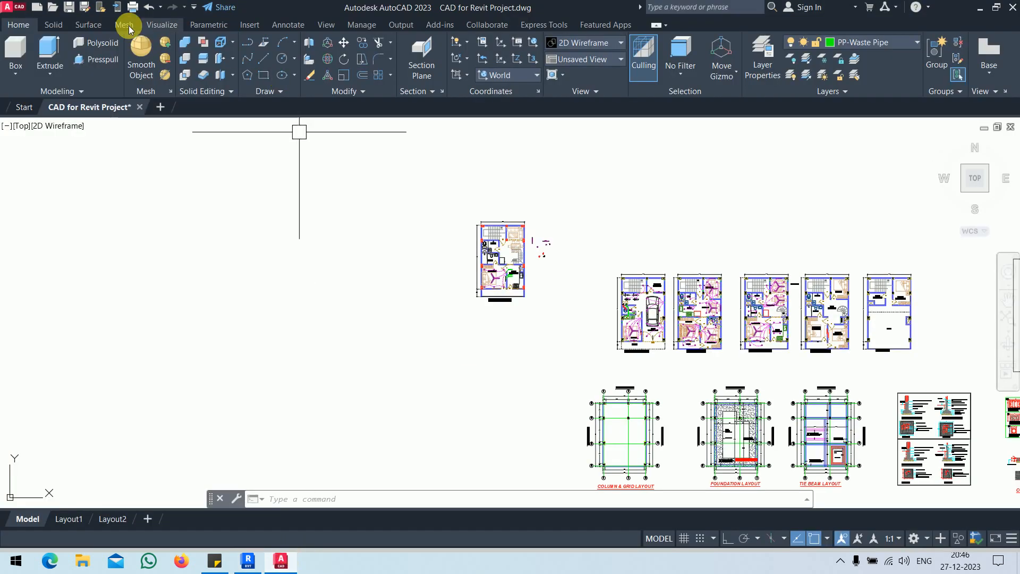
{"action": "double_click", "coordinate": [18, 10]}
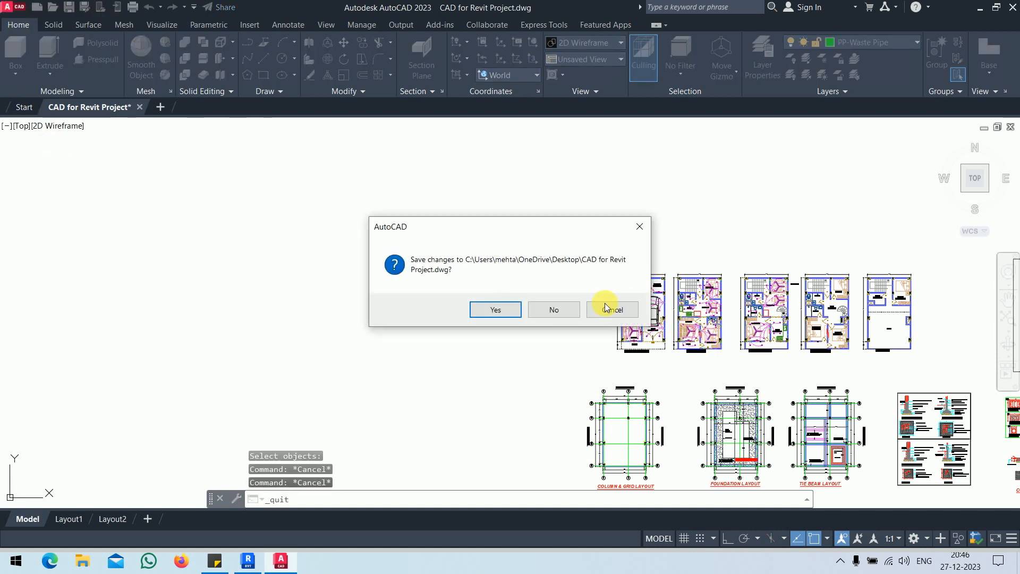
{"action": "left_click", "coordinate": [610, 308]}
{"action": "left_click", "coordinate": [14, 9]}
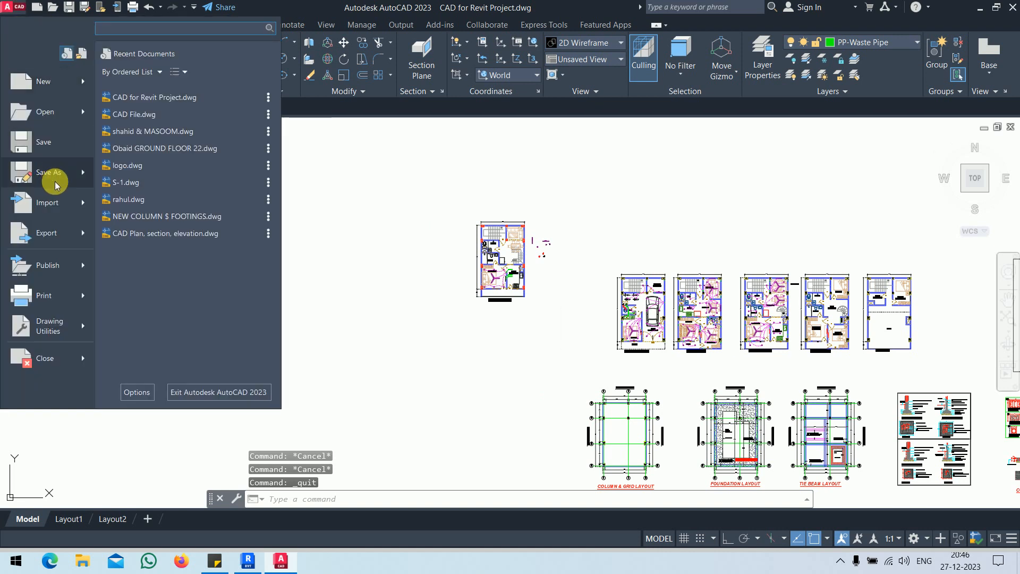
{"action": "mouse_move", "coordinate": [58, 182]}
{"action": "left_click", "coordinate": [162, 89]}
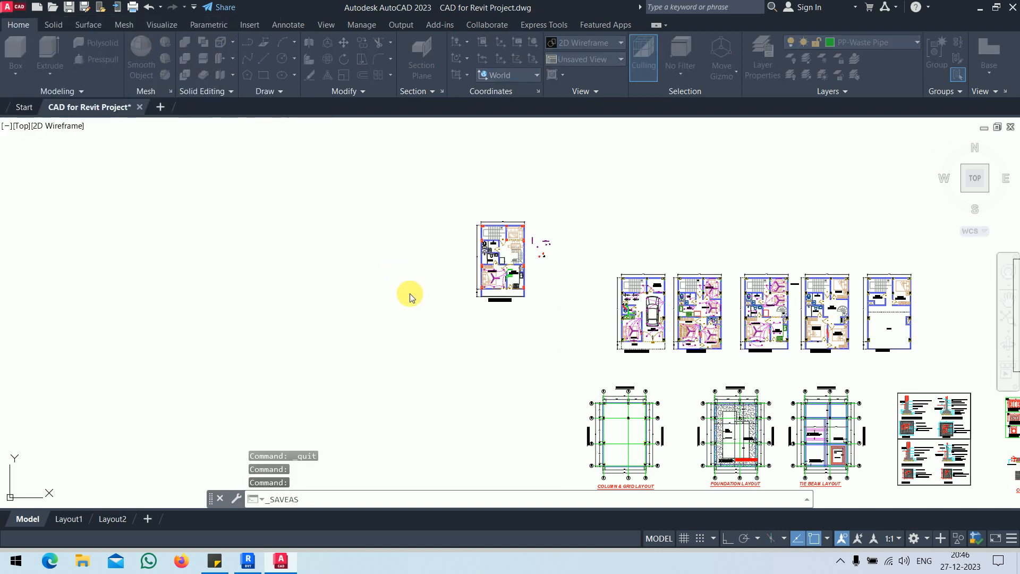
{"action": "left_click", "coordinate": [325, 246]}
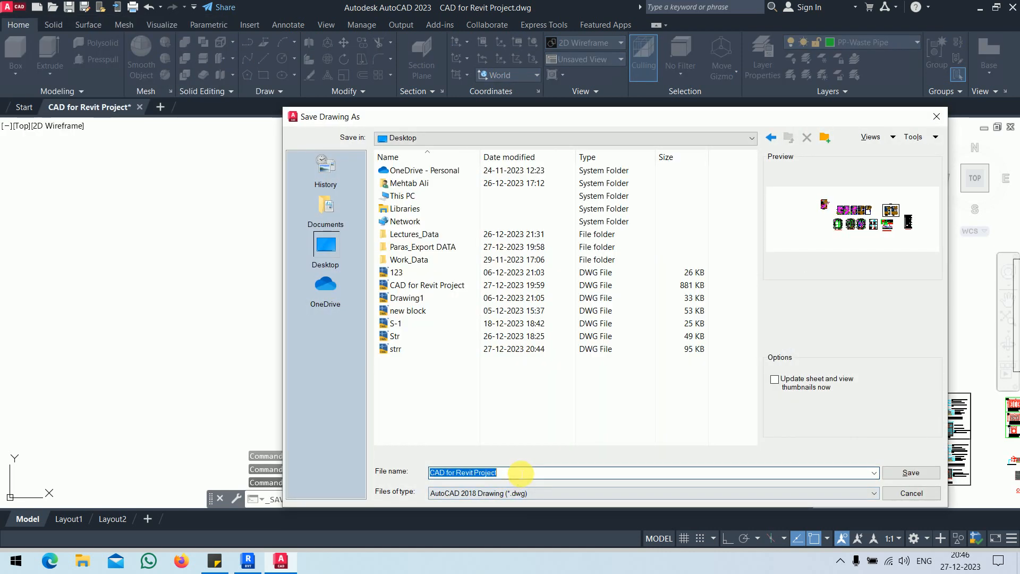
{"action": "type", "text": "333"}
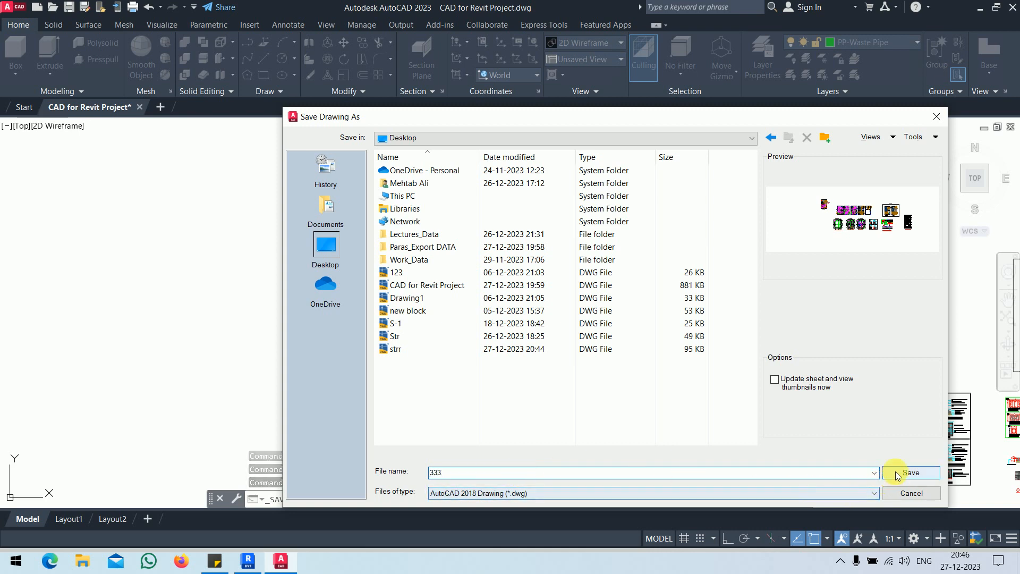
{"action": "left_click", "coordinate": [897, 475]}
Step: Delete all the floor plans, structural layouts and detail drawings beside the standalone second floor plan, keeping only that plan
{"action": "scroll", "coordinate": [580, 314], "scroll_direction": "down", "scroll_amount": 4}
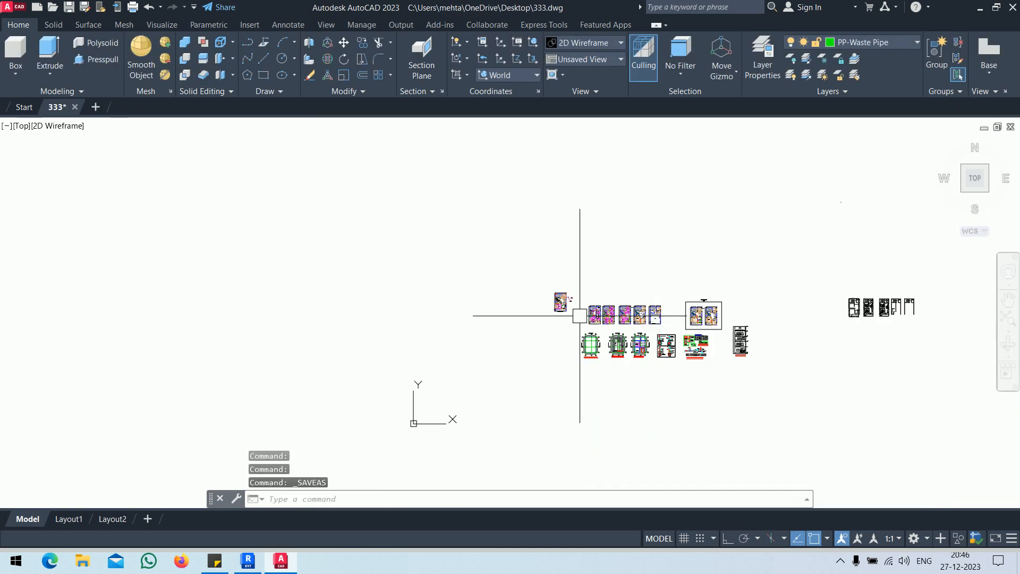
{"action": "middle_click_drag", "start_coordinate": [581, 314], "coordinate": [471, 281]}
{"action": "left_click", "coordinate": [871, 228]}
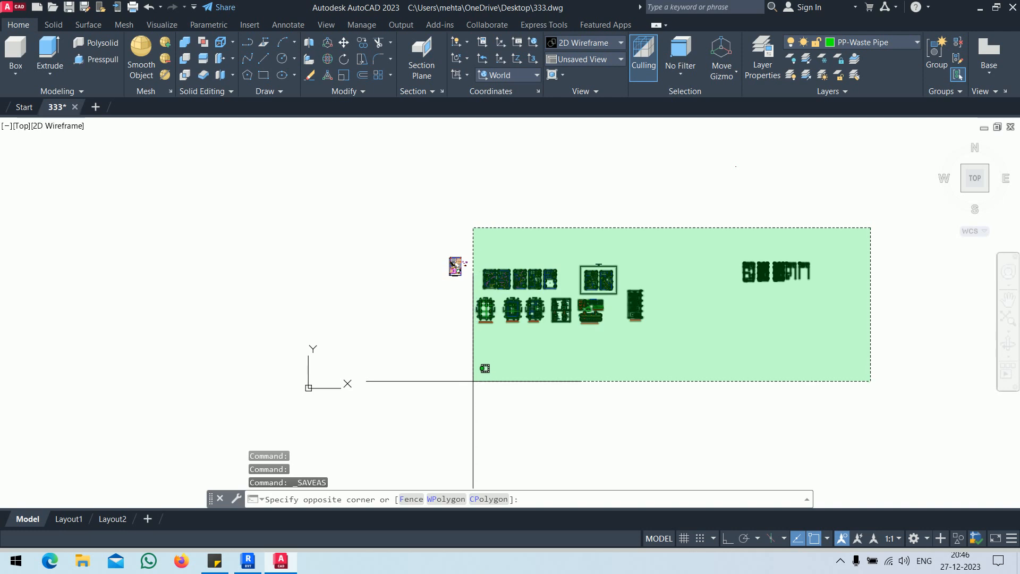
{"action": "left_click", "coordinate": [473, 381]}
{"action": "key", "text": "Delete"}
{"action": "middle_click_drag", "start_coordinate": [486, 336], "coordinate": [472, 365]}
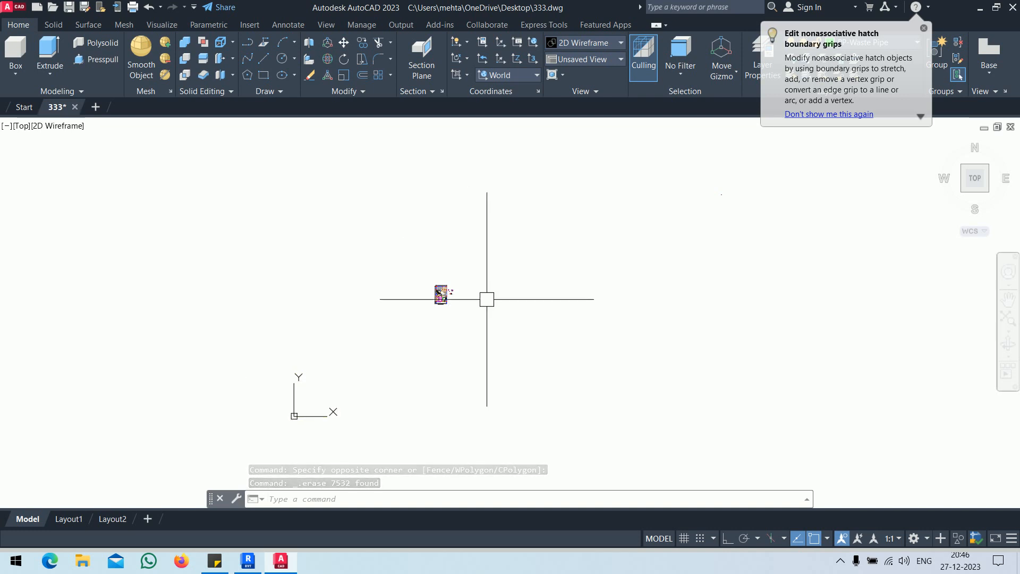
Step: Save the reduced 333 drawing and close AutoCAD
{"action": "left_click", "coordinate": [11, 13]}
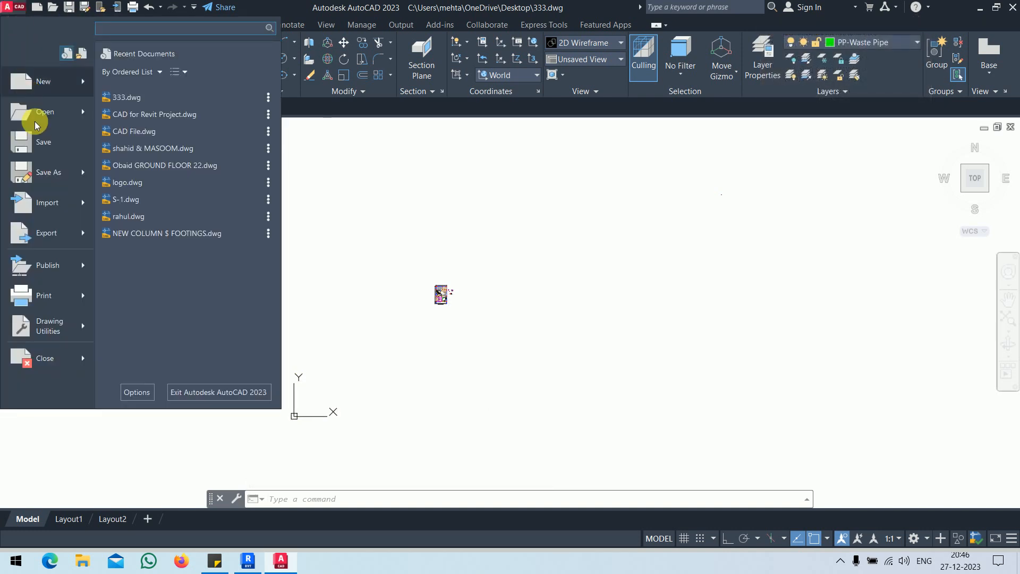
{"action": "left_click", "coordinate": [21, 142]}
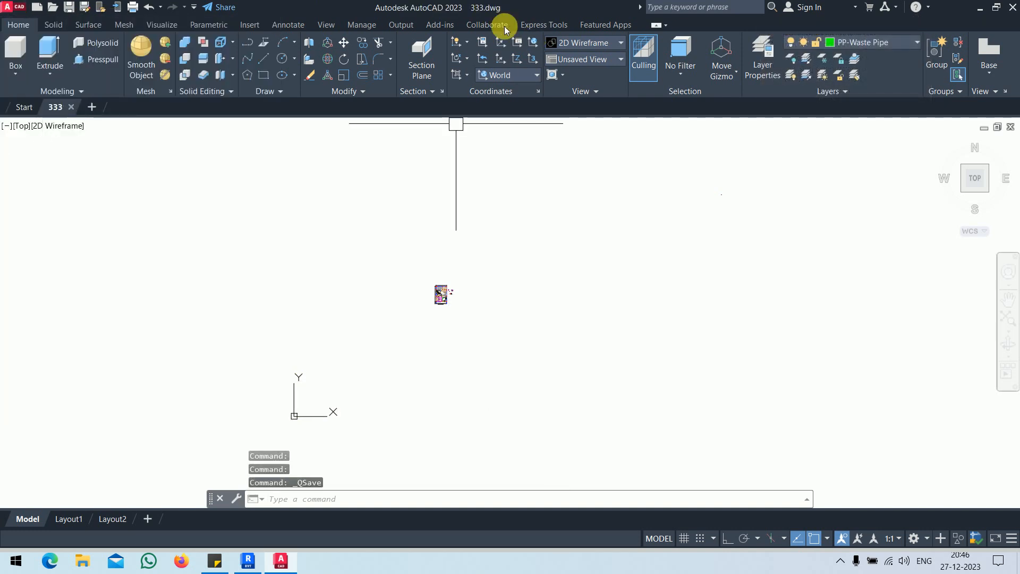
{"action": "left_click", "coordinate": [1012, 7]}
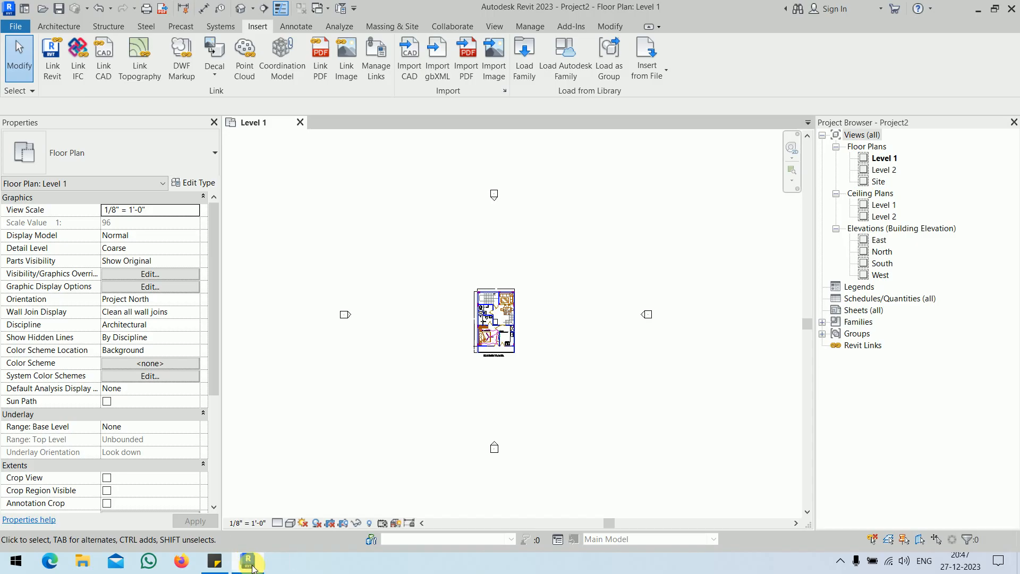
Step: Return to Revit and delete the imported second floor plan from the Level 1 view
{"action": "left_click", "coordinate": [250, 564]}
{"action": "left_click", "coordinate": [249, 564]}
{"action": "left_click_drag", "start_coordinate": [553, 230], "coordinate": [416, 384]}
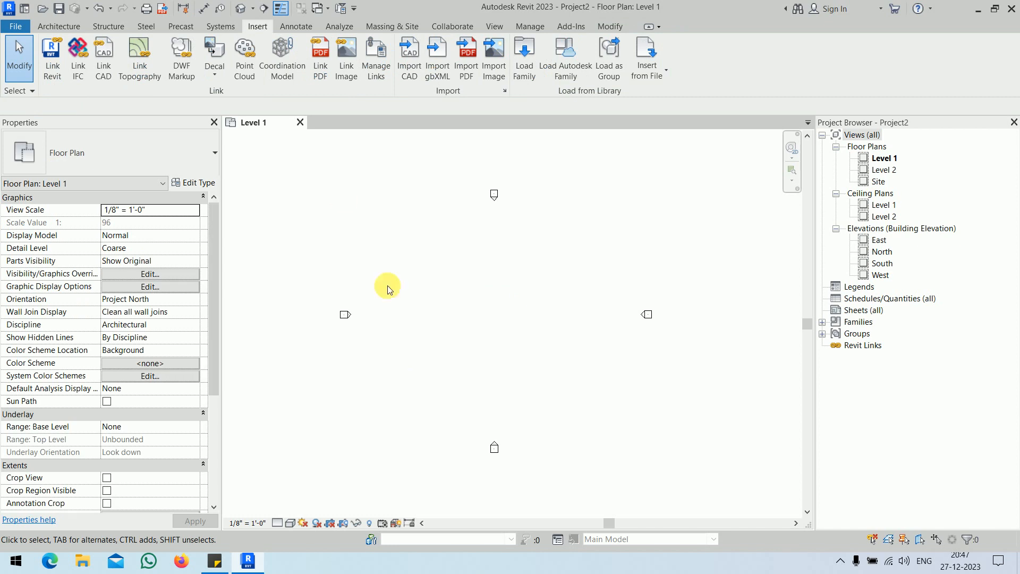
Step: Import 333.dwg from the Desktop onto Level 1 with Auto - Center to Center positioning
{"action": "left_click", "coordinate": [413, 78]}
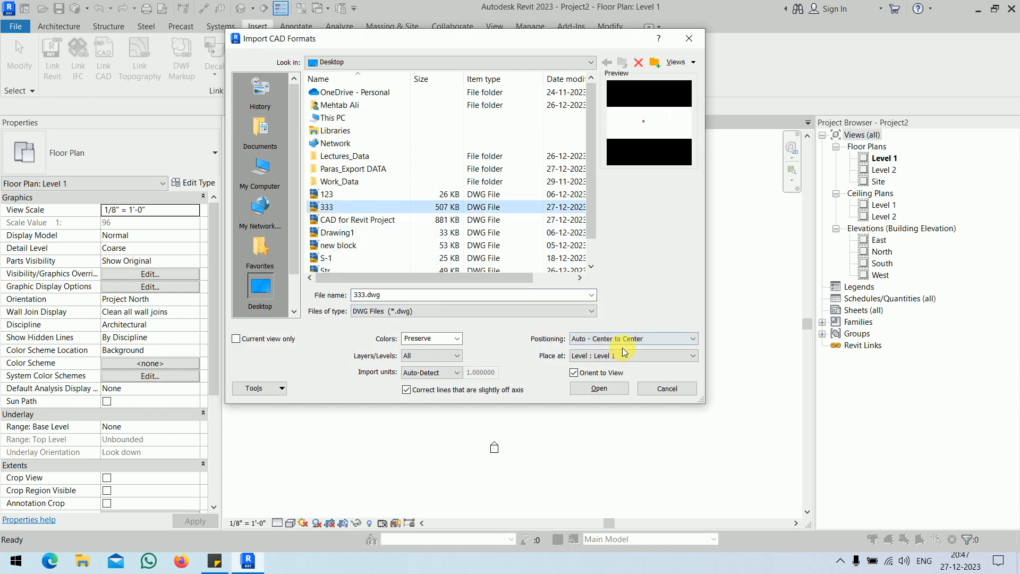
{"action": "left_click", "coordinate": [599, 388]}
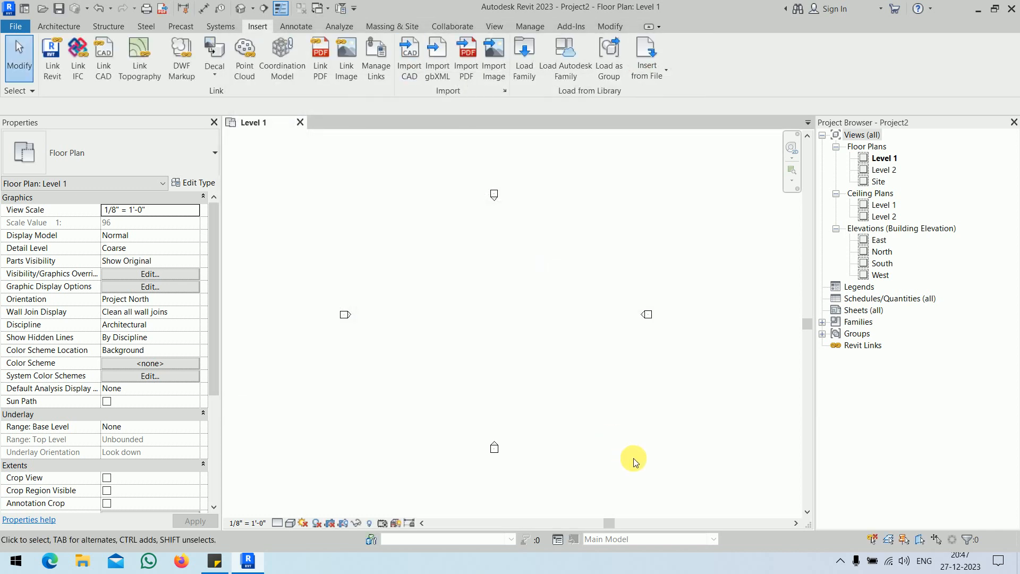
Step: Fit the whole Level 1 plan in view and delete the small imported CAD drawing lying outside the elevation markers
{"action": "right_click", "coordinate": [485, 255]}
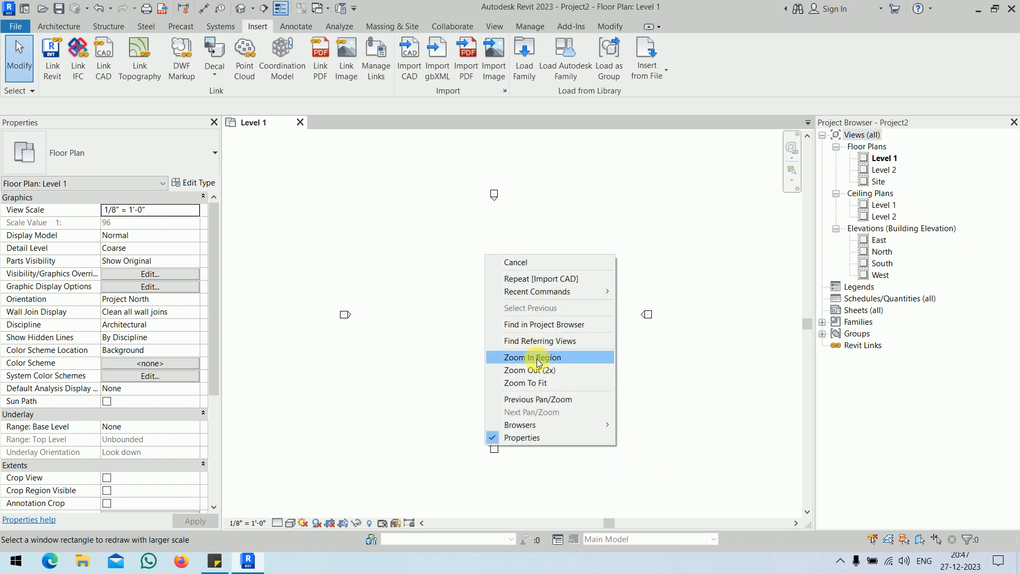
{"action": "left_click", "coordinate": [547, 384]}
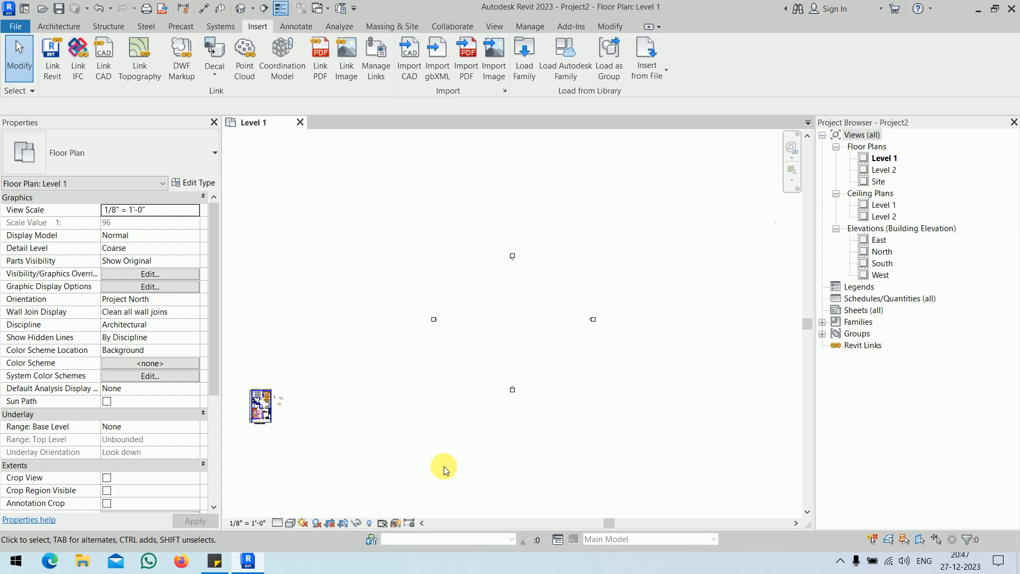
{"action": "left_click", "coordinate": [264, 413]}
{"action": "key", "text": "Delete"}
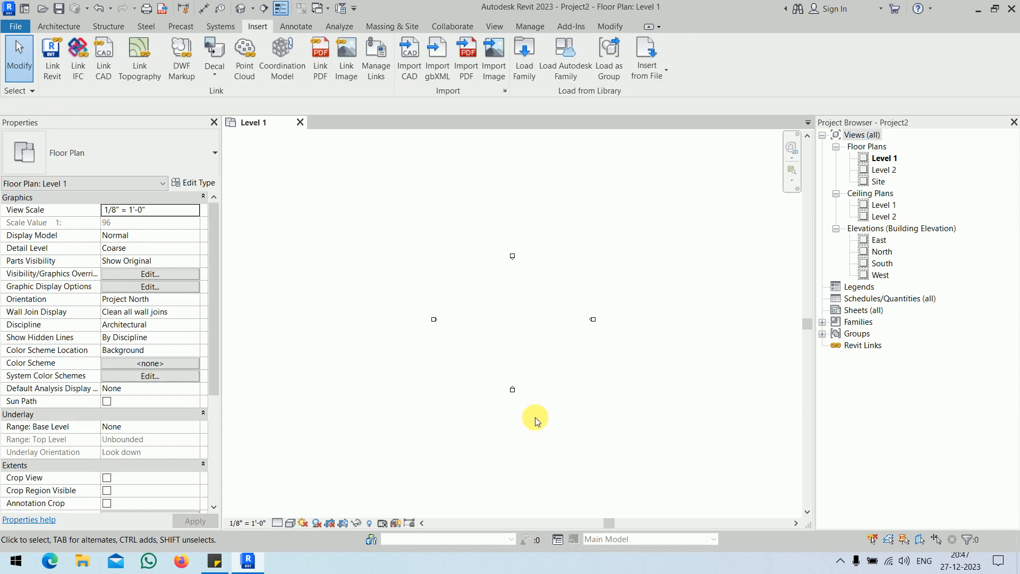
Step: Begin a CAD import of strr.dwg from the Desktop and limit its layers to Visible
{"action": "scroll", "coordinate": [511, 335], "scroll_direction": "up", "scroll_amount": 2}
{"action": "left_click", "coordinate": [412, 65]}
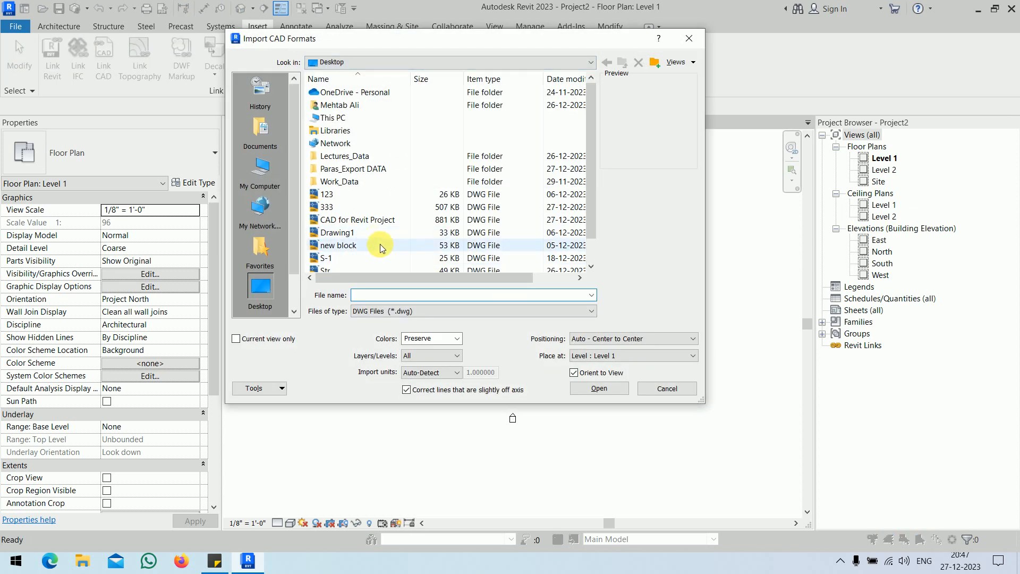
{"action": "scroll", "coordinate": [380, 245], "scroll_direction": "down", "scroll_amount": 1}
{"action": "left_click", "coordinate": [337, 256]}
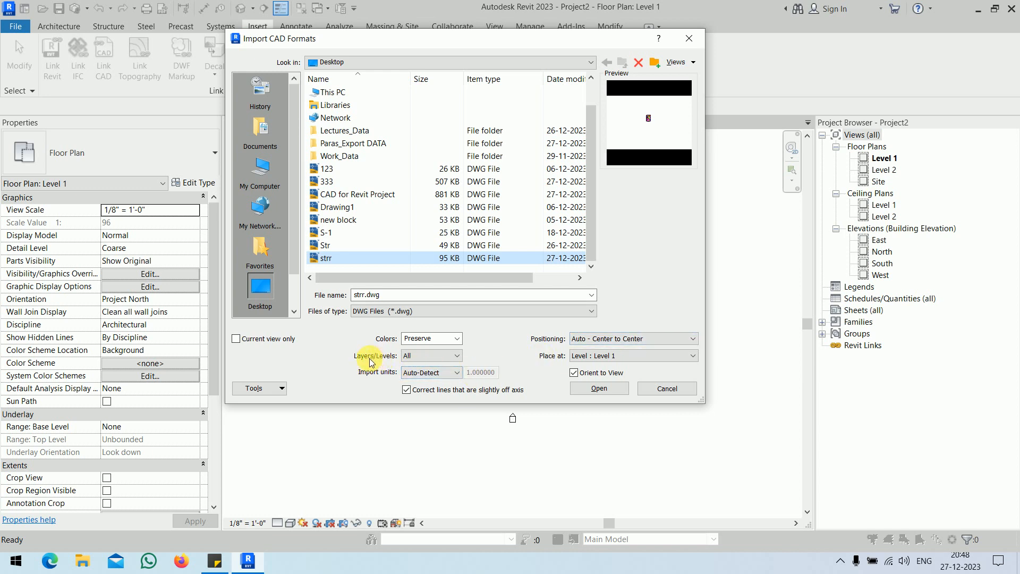
{"action": "left_click", "coordinate": [439, 356]}
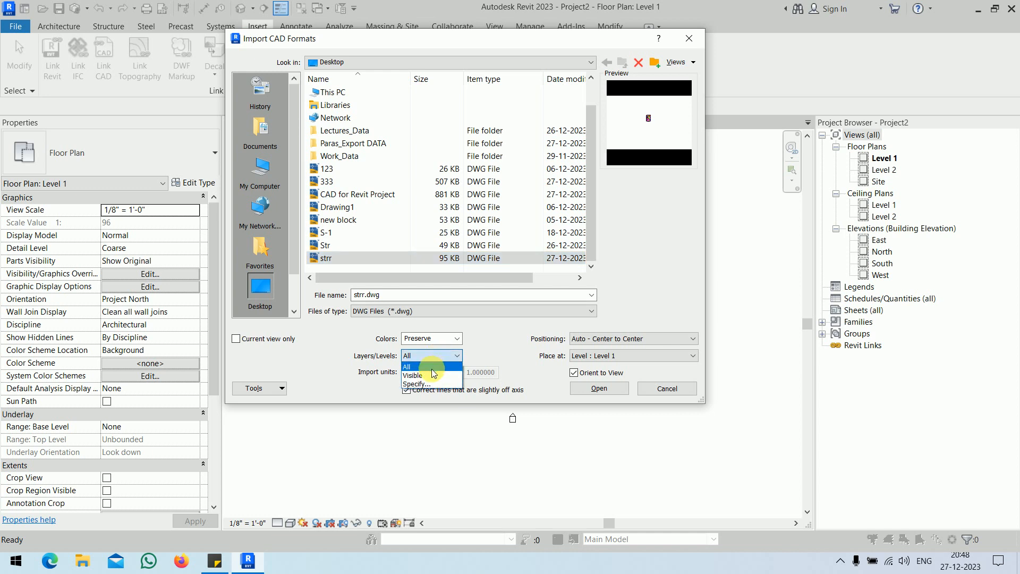
{"action": "left_click", "coordinate": [431, 374]}
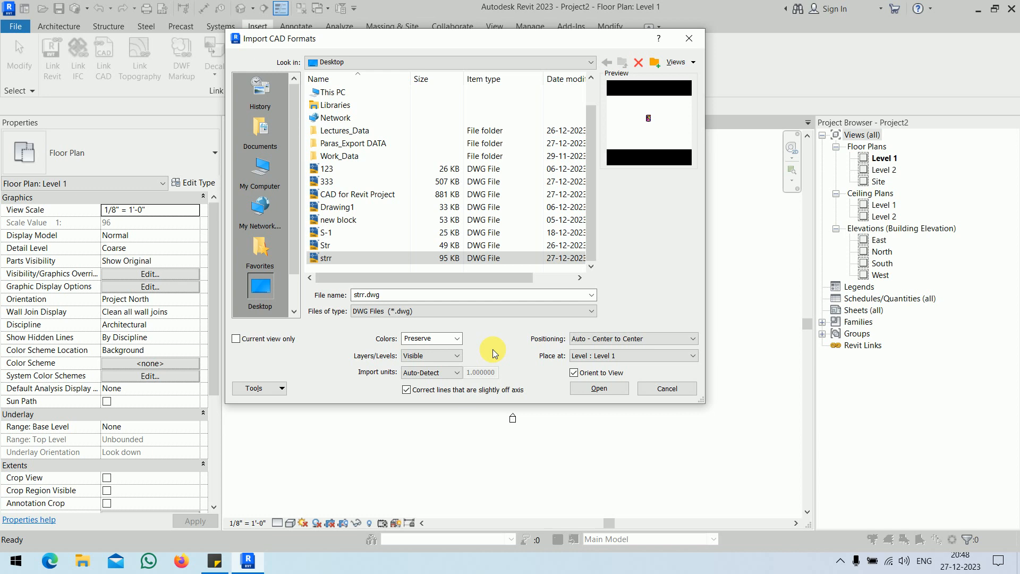
Step: Keep the import colors on Preserve and the units on Auto-Detect, and import the drawing into Level 1
{"action": "left_click", "coordinate": [457, 338]}
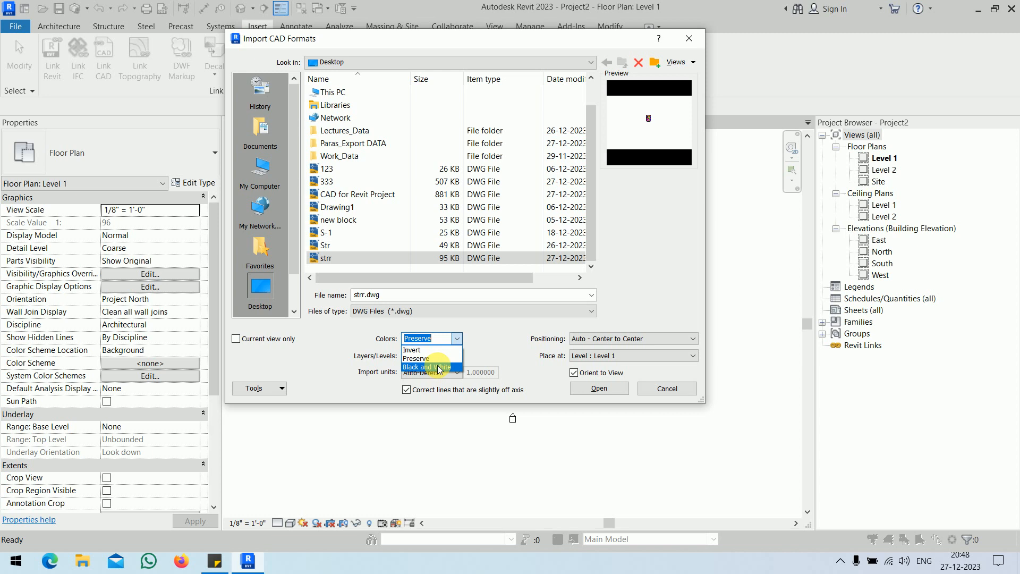
{"action": "left_click", "coordinate": [499, 334]}
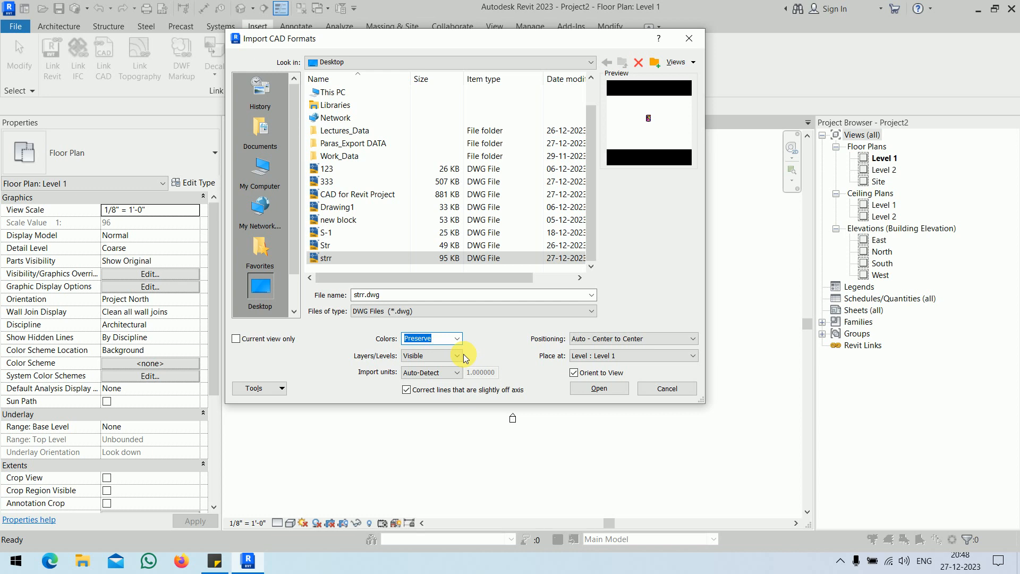
{"action": "left_click", "coordinate": [445, 374]}
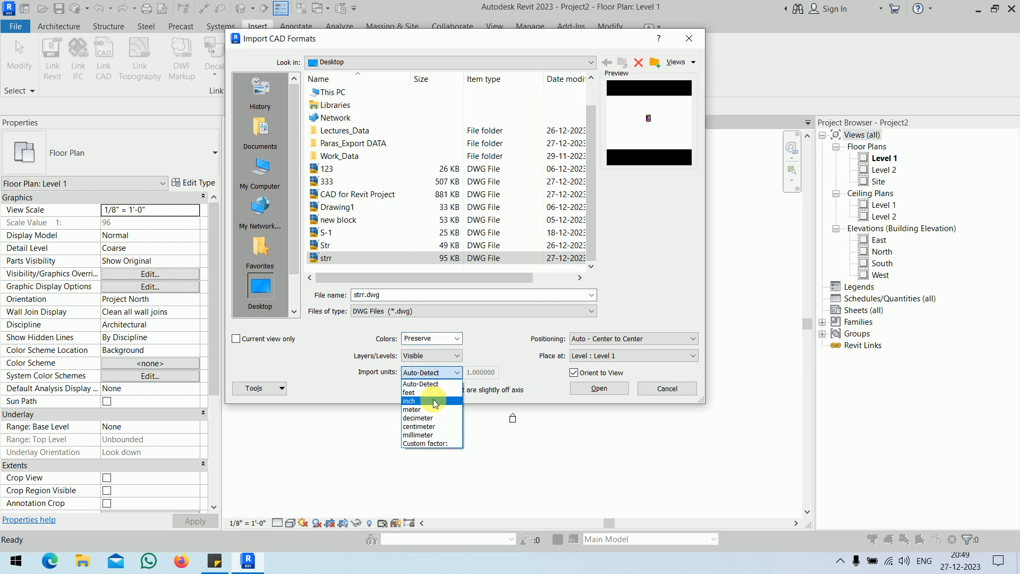
{"action": "left_click", "coordinate": [433, 400]}
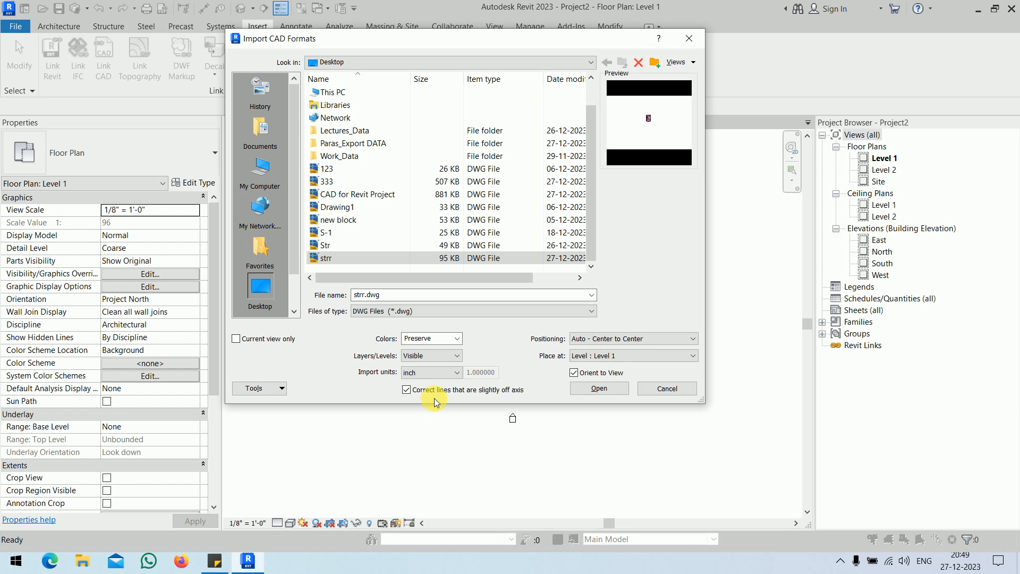
{"action": "left_click", "coordinate": [445, 373]}
{"action": "left_click", "coordinate": [443, 384]}
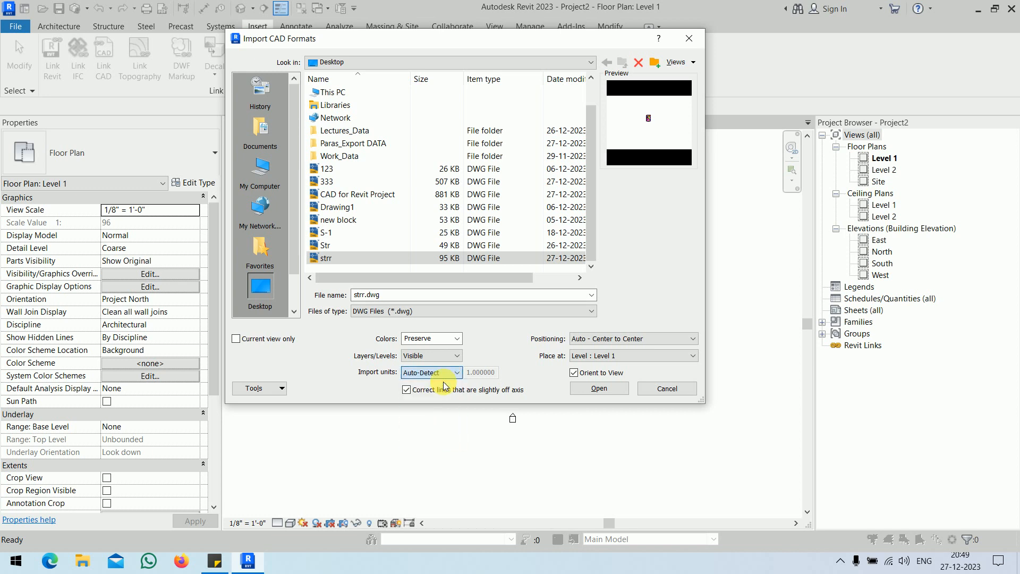
{"action": "left_click", "coordinate": [607, 393]}
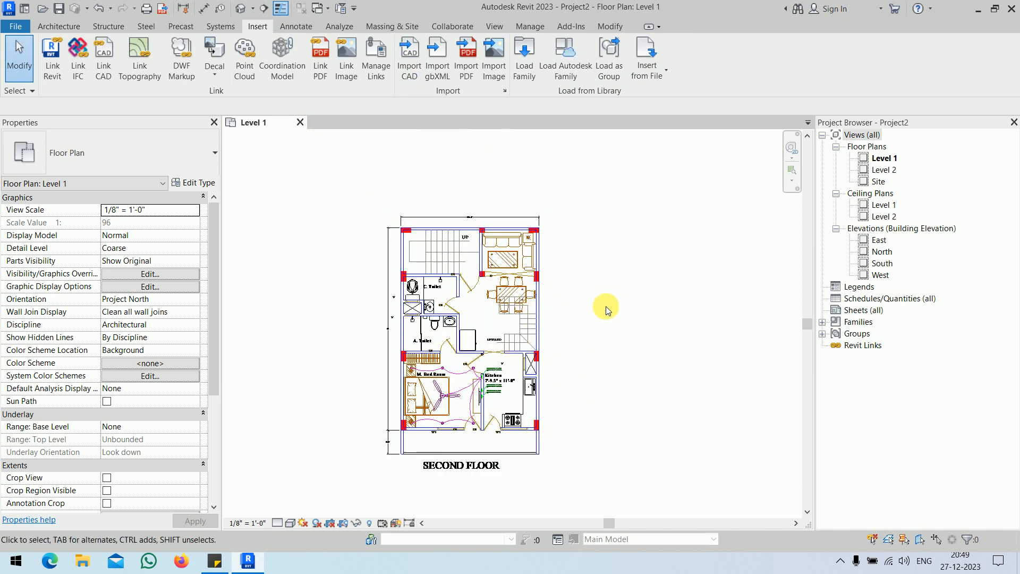
Step: Check the width of the red column between the staircase and the sofa area with an aligned dimension, without placing it
{"action": "scroll", "coordinate": [616, 289], "scroll_direction": "up", "scroll_amount": 1}
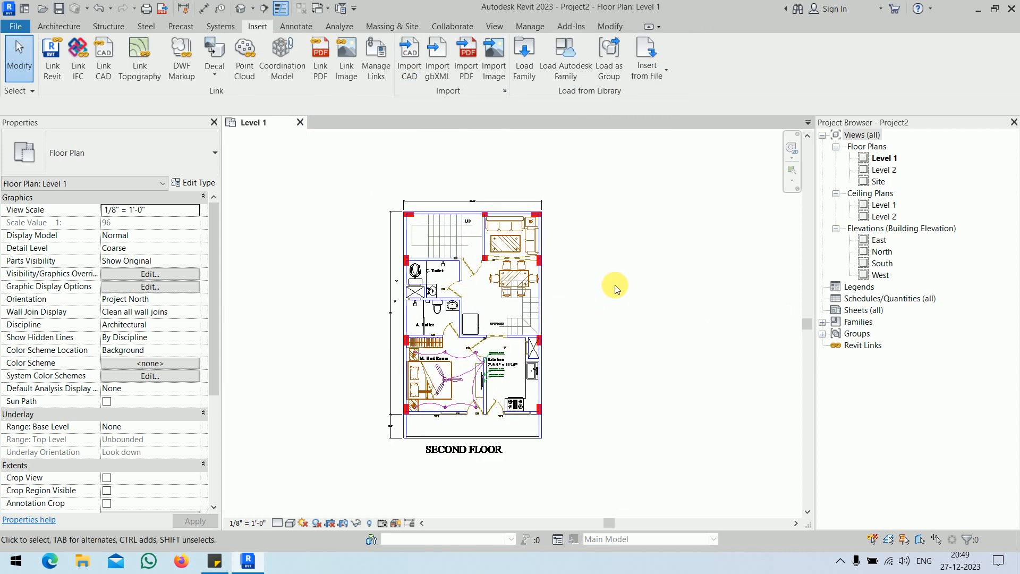
{"action": "scroll", "coordinate": [472, 223], "scroll_direction": "up", "scroll_amount": 5}
{"action": "middle_click_drag", "start_coordinate": [448, 221], "coordinate": [545, 300]}
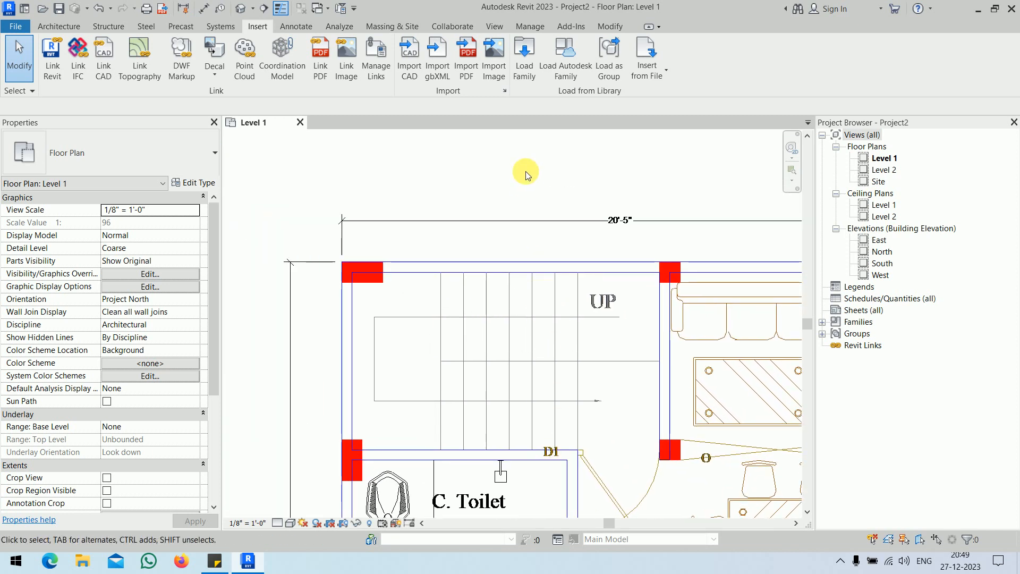
{"action": "key", "text": "d"}
{"action": "key", "text": "i"}
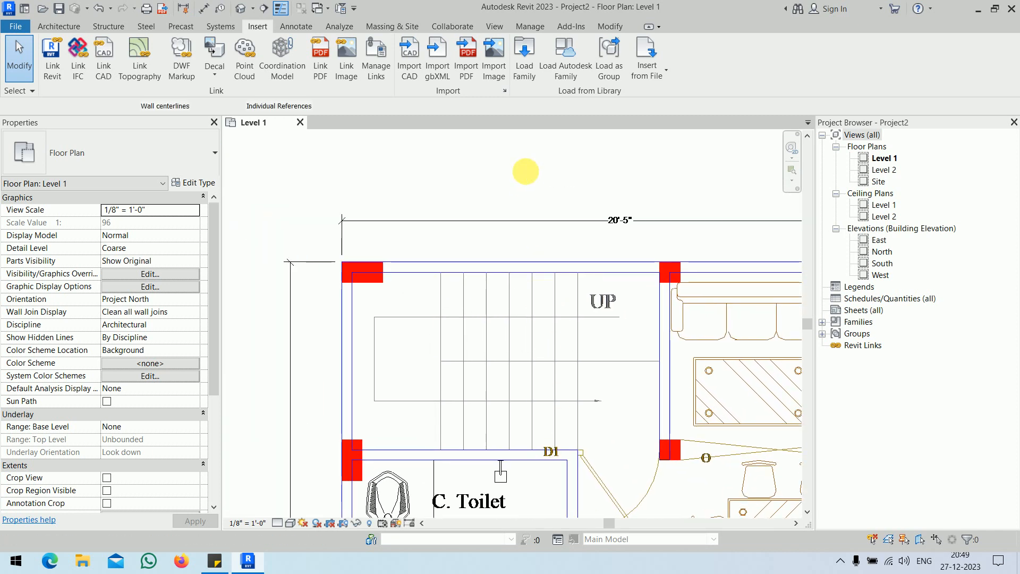
{"action": "scroll", "coordinate": [696, 238], "scroll_direction": "up", "scroll_amount": 2}
{"action": "scroll", "coordinate": [546, 267], "scroll_direction": "up", "scroll_amount": 2}
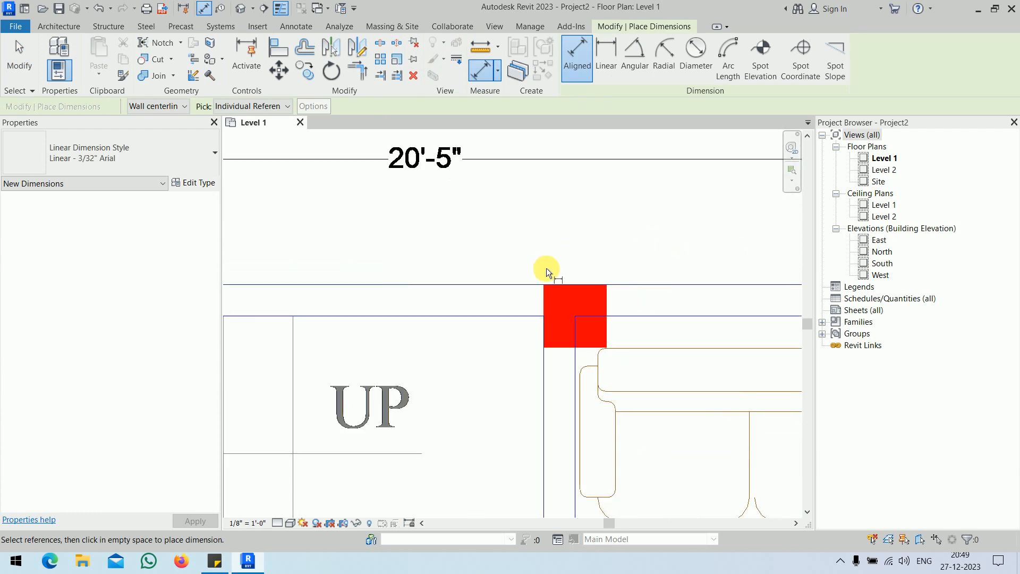
{"action": "left_click", "coordinate": [606, 302]}
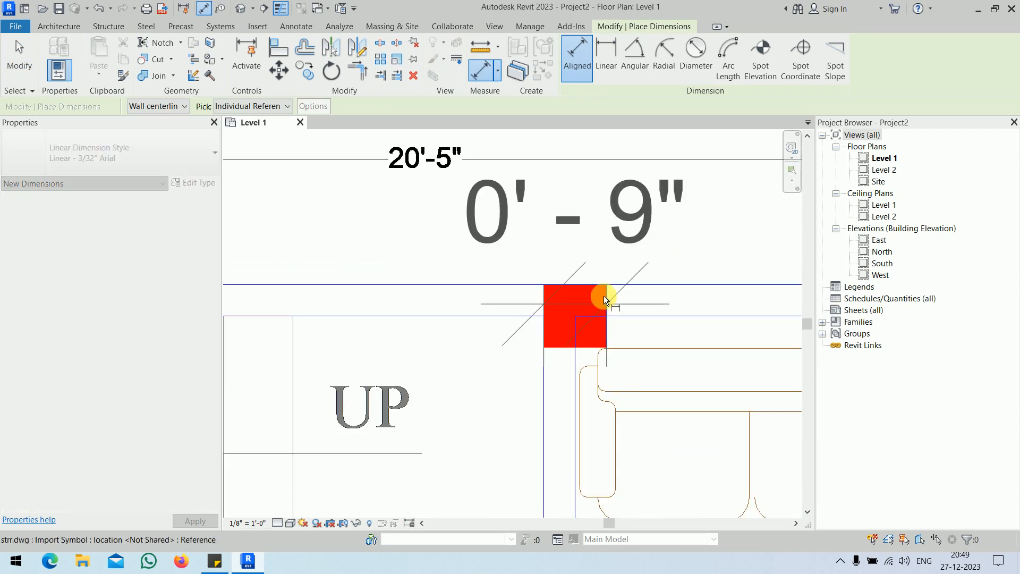
{"action": "scroll", "coordinate": [605, 248], "scroll_direction": "down", "scroll_amount": 1}
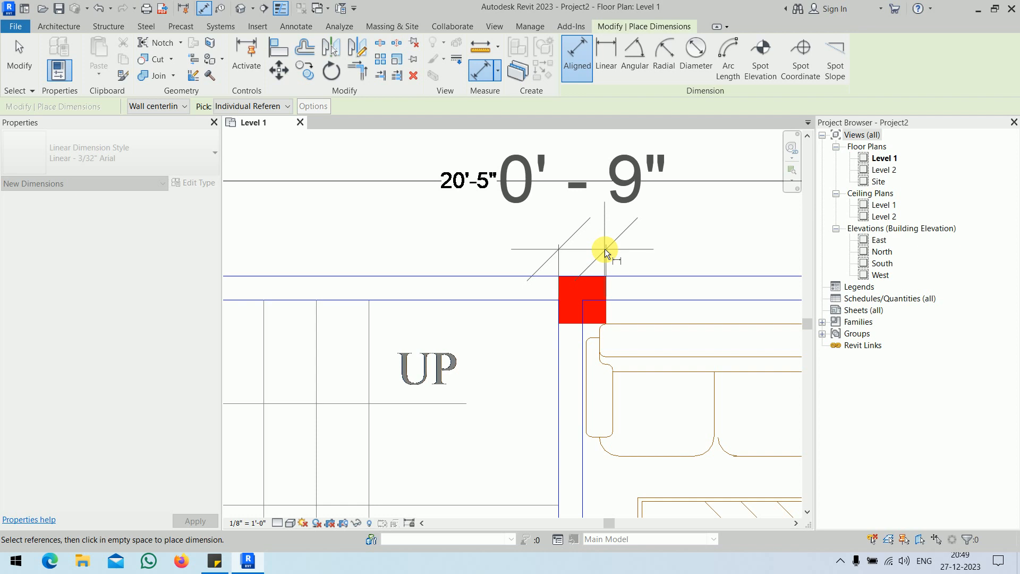
{"action": "scroll", "coordinate": [604, 249], "scroll_direction": "up", "scroll_amount": 1}
{"action": "key", "text": "Escape"}
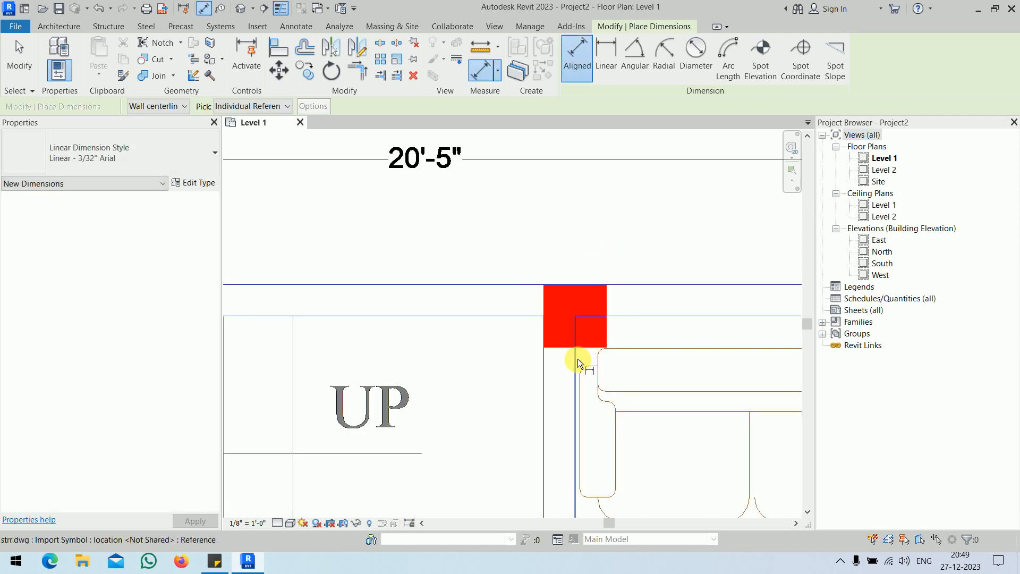
Step: Check the same column's depth between its two horizontal edges with an aligned dimension, and leave the dimension command
{"action": "left_click", "coordinate": [571, 348]}
{"action": "left_click", "coordinate": [564, 286]}
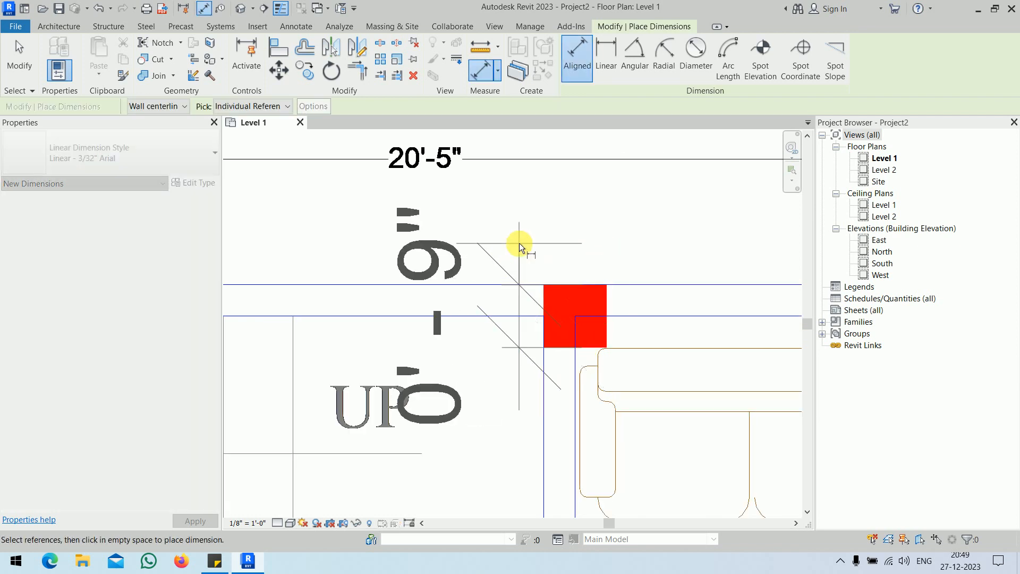
{"action": "key", "text": "Escape"}
{"action": "key", "text": "Escape"}
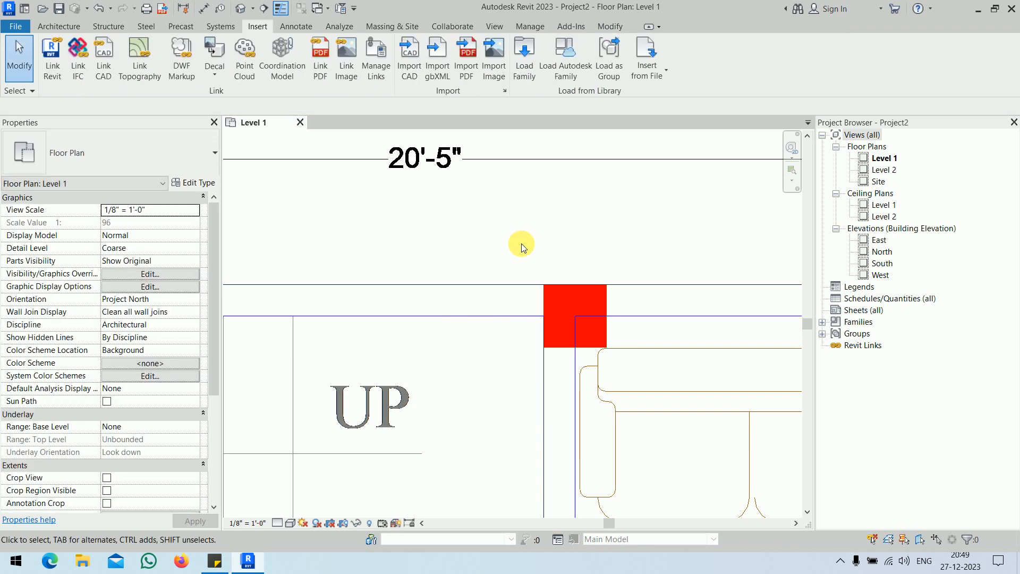
Step: Examine the imported second floor plan from the staircase and toilets down to the bedroom and kitchen
{"action": "scroll", "coordinate": [526, 237], "scroll_direction": "down", "scroll_amount": 4}
{"action": "scroll", "coordinate": [464, 258], "scroll_direction": "up", "scroll_amount": 2}
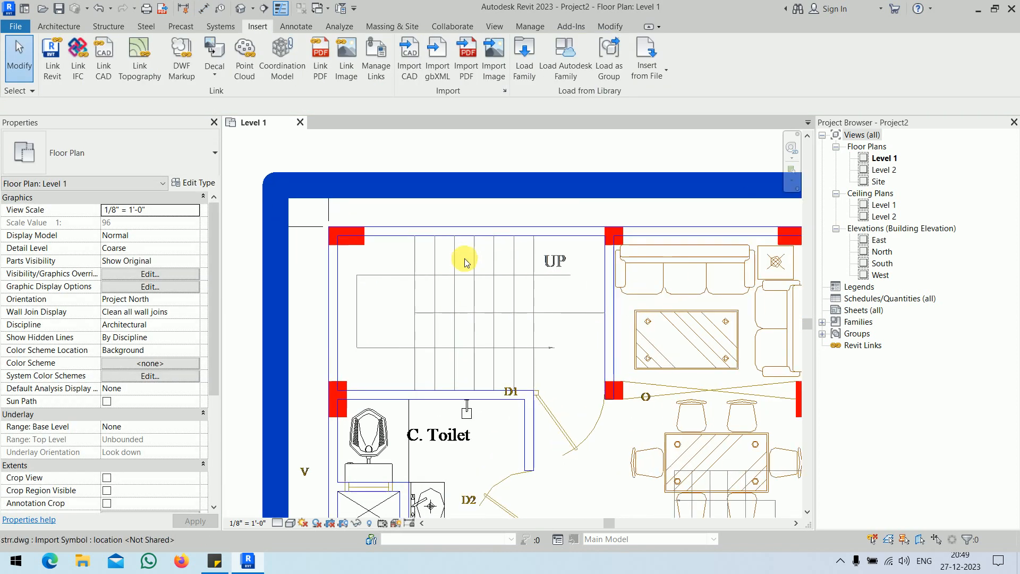
{"action": "middle_click_drag", "start_coordinate": [490, 266], "coordinate": [505, 244]}
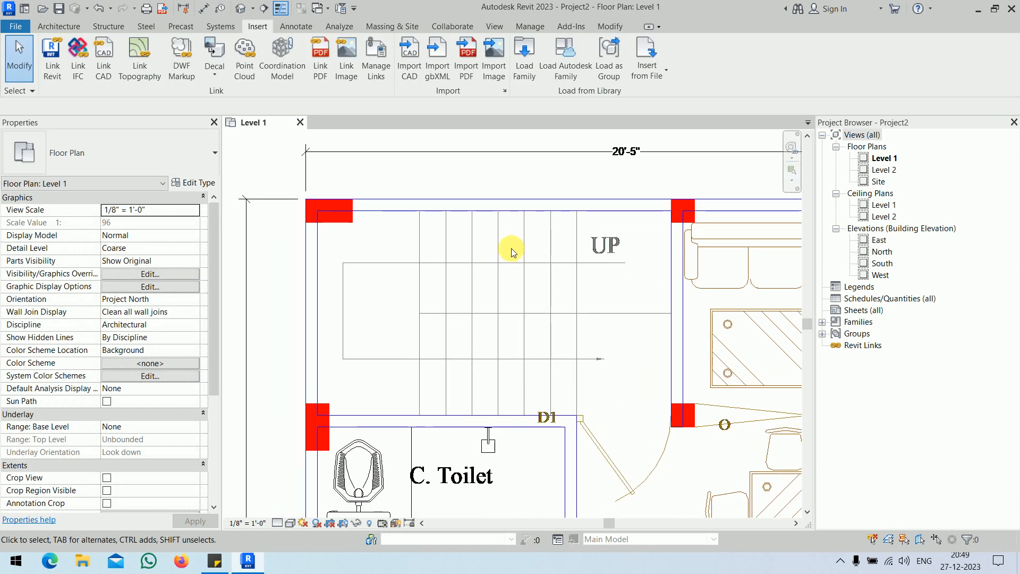
{"action": "scroll", "coordinate": [506, 245], "scroll_direction": "down", "scroll_amount": 5}
{"action": "scroll", "coordinate": [558, 382], "scroll_direction": "up", "scroll_amount": 6}
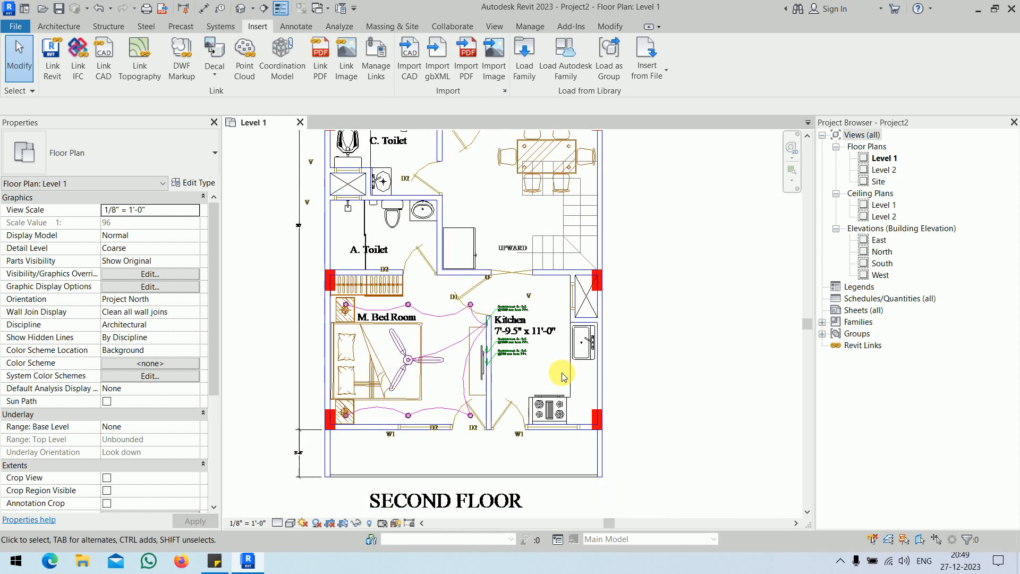
{"action": "scroll", "coordinate": [558, 376], "scroll_direction": "down", "scroll_amount": 4}
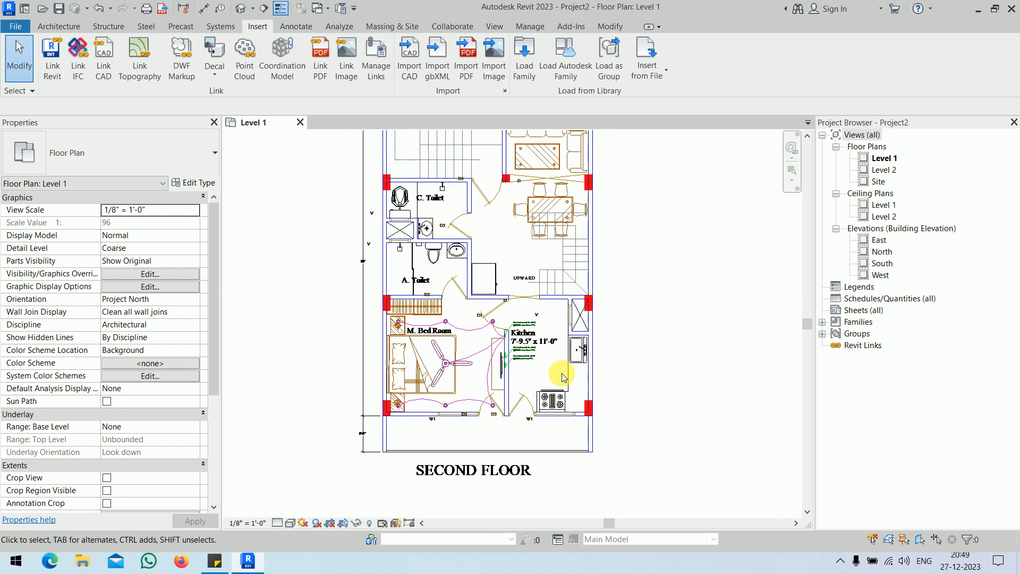
{"action": "middle_click_drag", "start_coordinate": [551, 330], "coordinate": [534, 381]}
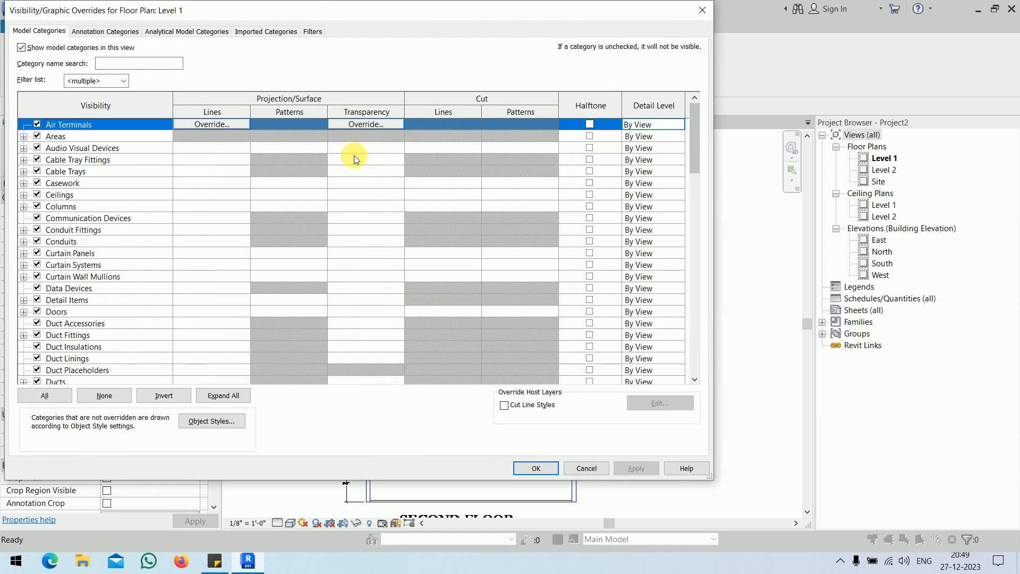
Step: Hide the strr.dwg layers AR-INTERIOR-FURNITURE, E-LIGHTING-CEILING SURFACE LIGHT, E-POWER-DB, E-POWER-WIRE and PP-Waste Pipe in the Level 1 view's visibility overrides
{"action": "left_click", "coordinate": [265, 33]}
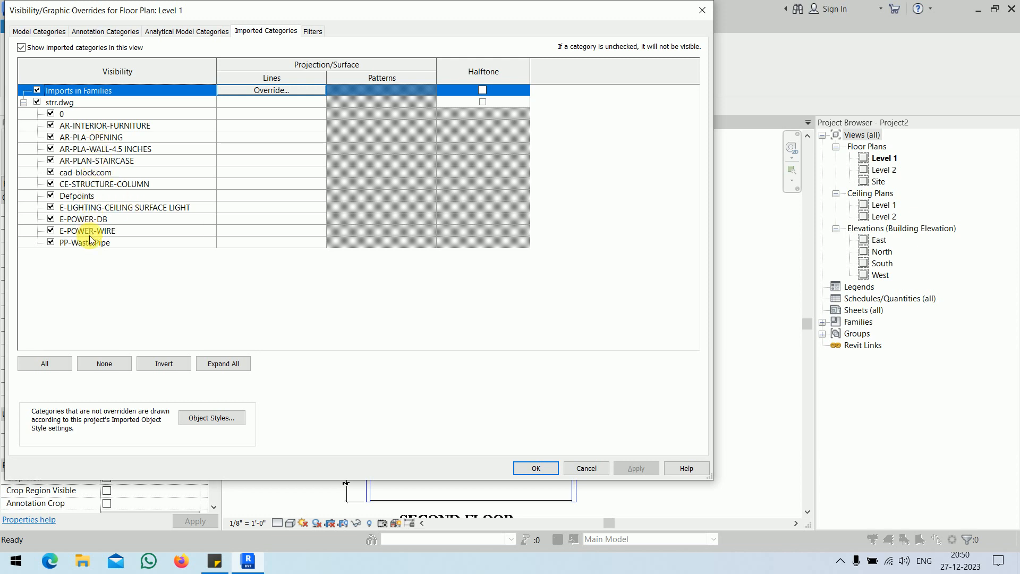
{"action": "left_click_drag", "start_coordinate": [193, 16], "coordinate": [316, 88]}
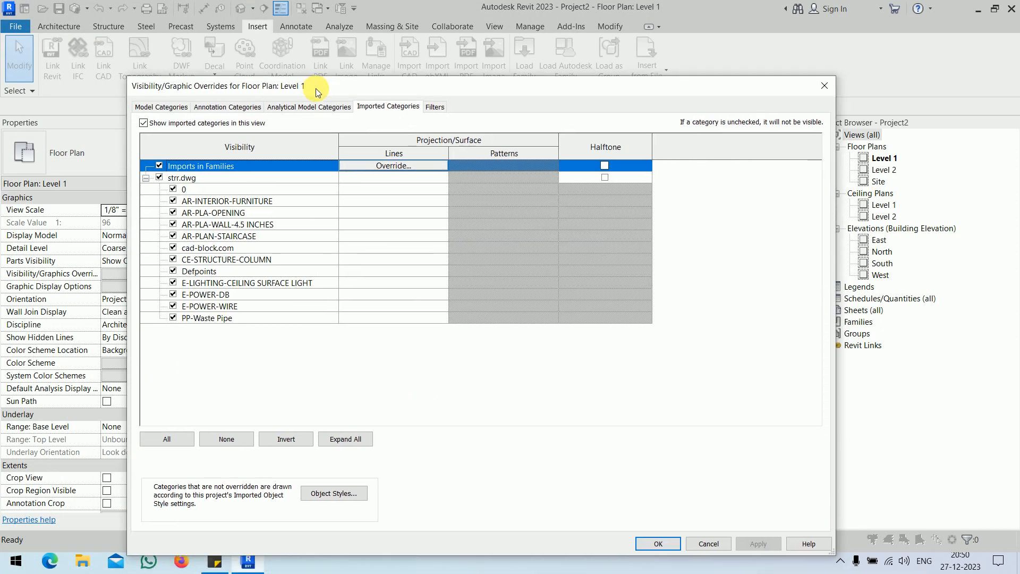
{"action": "left_click", "coordinate": [170, 203]}
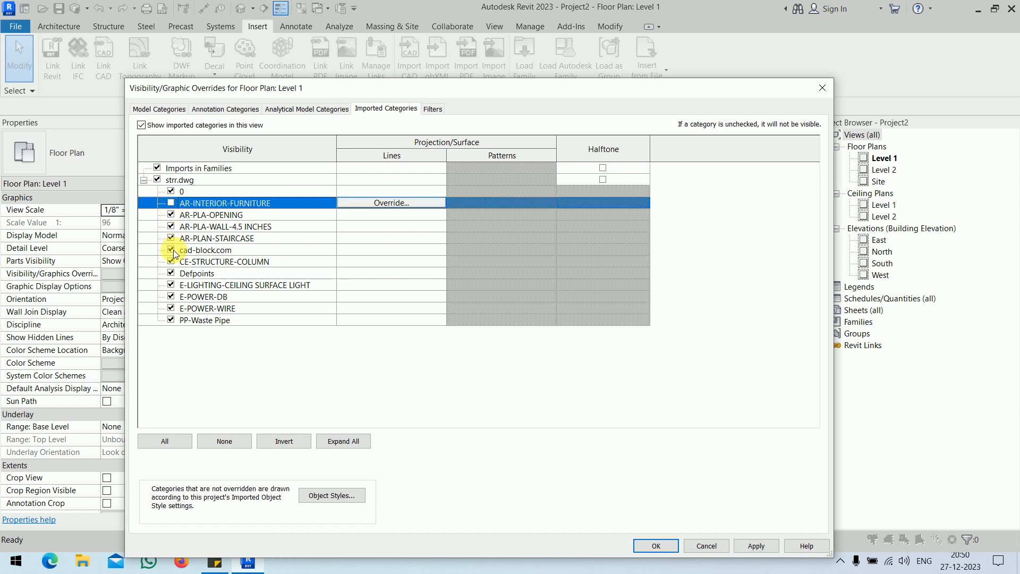
{"action": "left_click", "coordinate": [170, 285]}
{"action": "left_click", "coordinate": [171, 296]}
{"action": "left_click", "coordinate": [171, 308]}
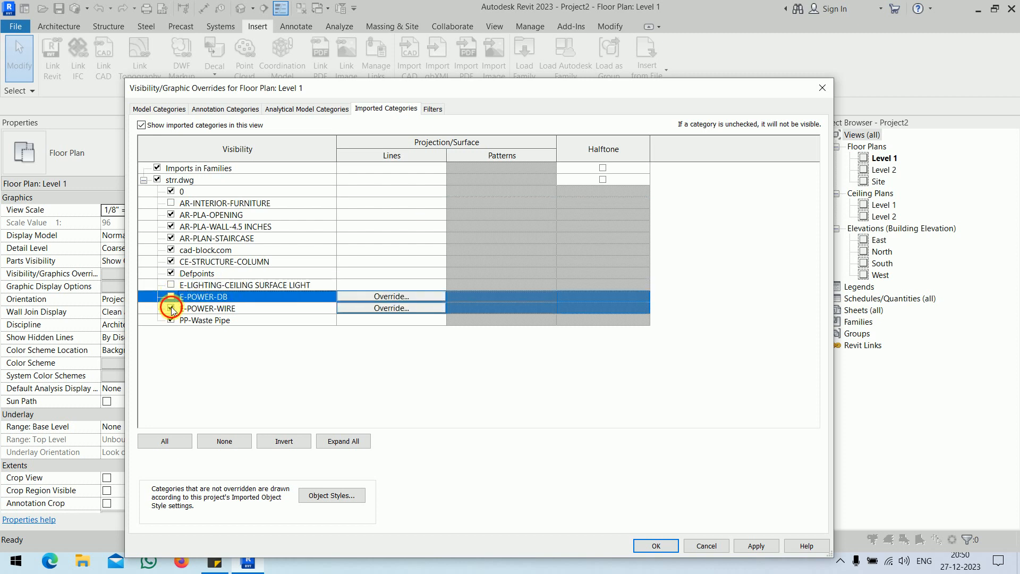
{"action": "left_click", "coordinate": [171, 319]}
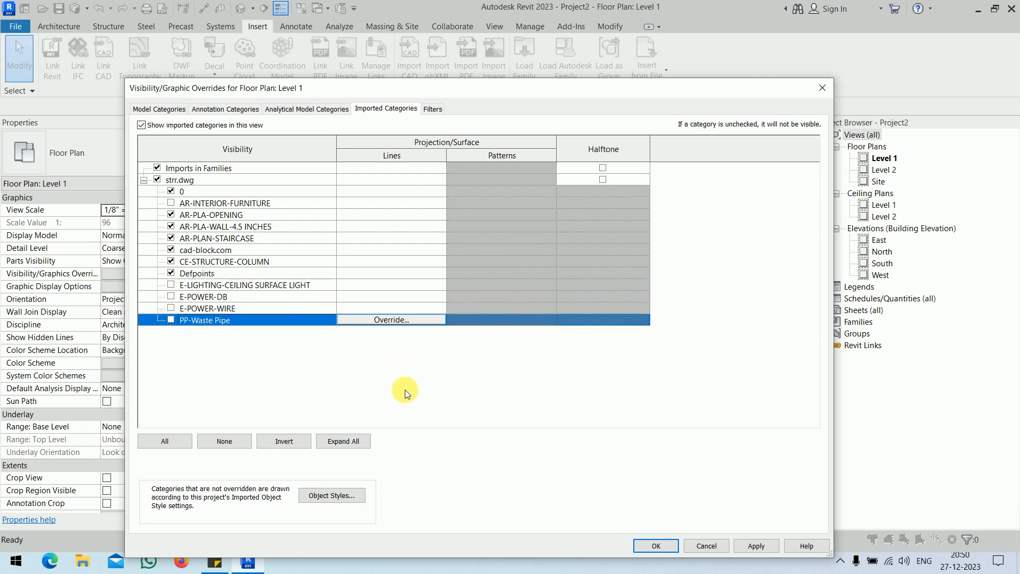
{"action": "left_click", "coordinate": [756, 547]}
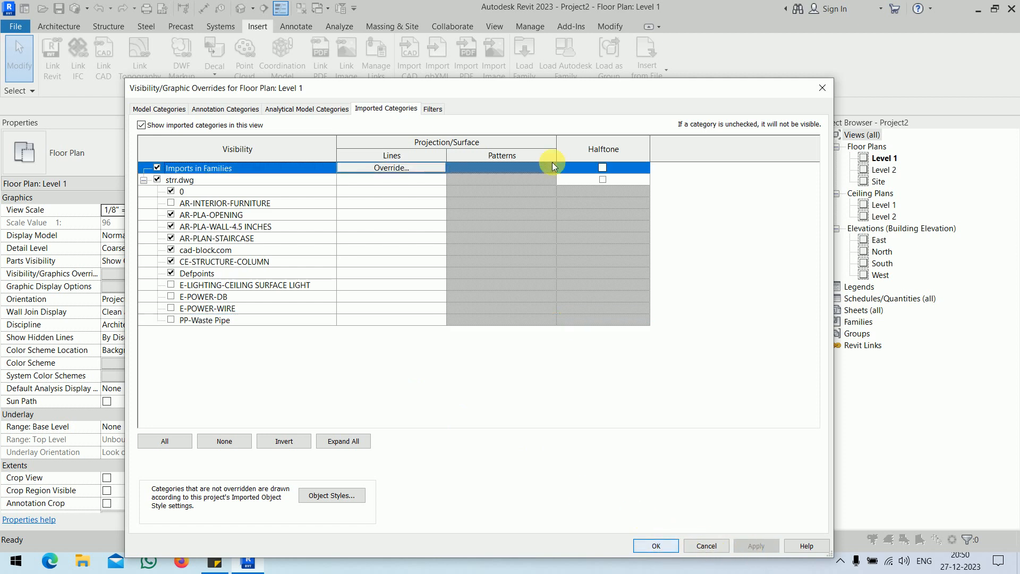
Step: Set the imported strr.dwg to halftone and apply the override, keeping the plan visible beside the dialog
{"action": "left_click_drag", "start_coordinate": [544, 96], "coordinate": [502, 122]}
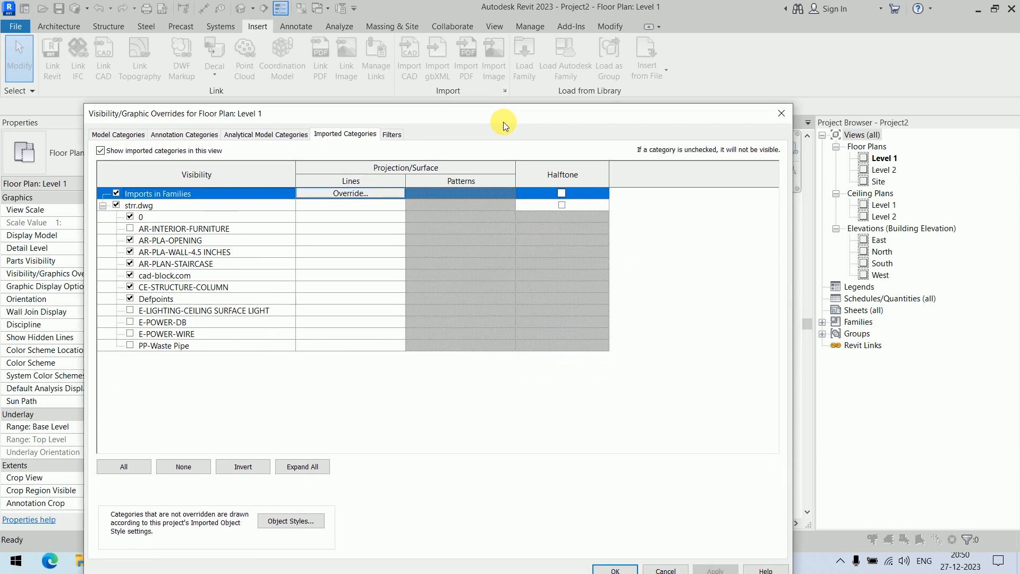
{"action": "left_click", "coordinate": [561, 205]}
{"action": "left_click_drag", "start_coordinate": [510, 112], "coordinate": [153, 11]}
{"action": "left_click", "coordinate": [333, 467]}
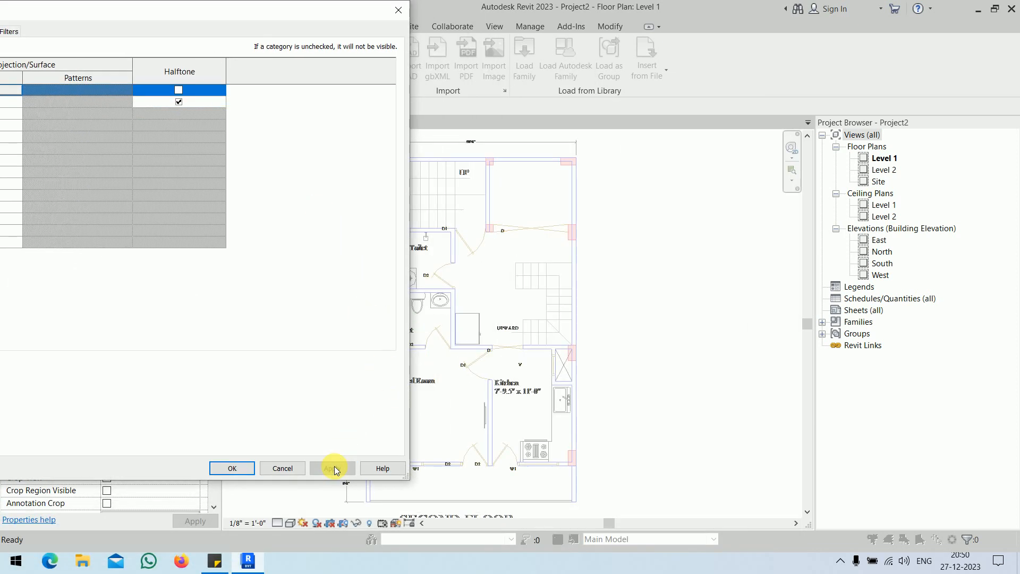
Step: Confirm the view's visibility overrides and start a stair of the Cast-In-Place Stair type Monolithic Stair
{"action": "left_click", "coordinate": [232, 467]}
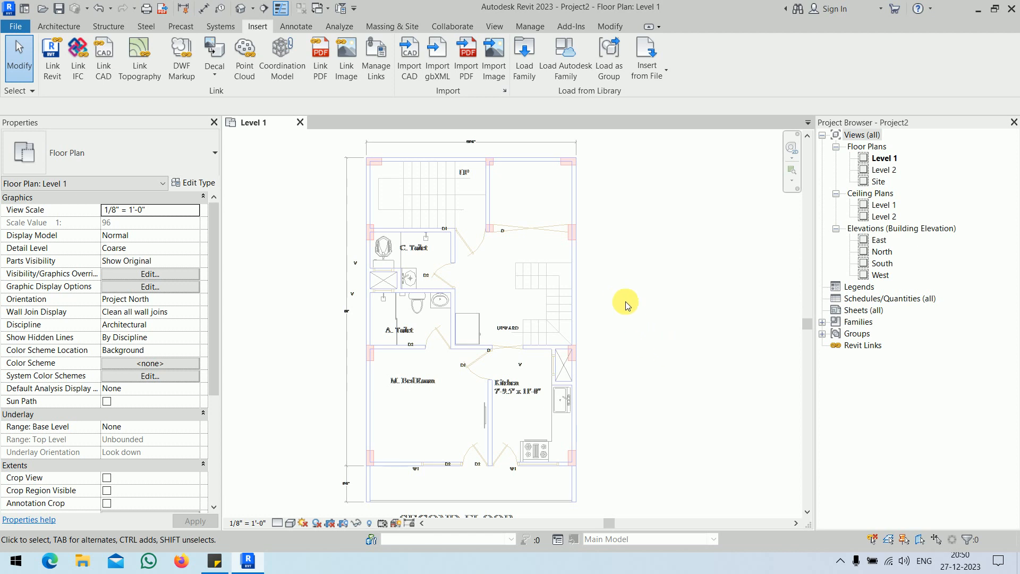
{"action": "scroll", "coordinate": [617, 298], "scroll_direction": "up", "scroll_amount": 5}
{"action": "scroll", "coordinate": [595, 312], "scroll_direction": "up", "scroll_amount": 1}
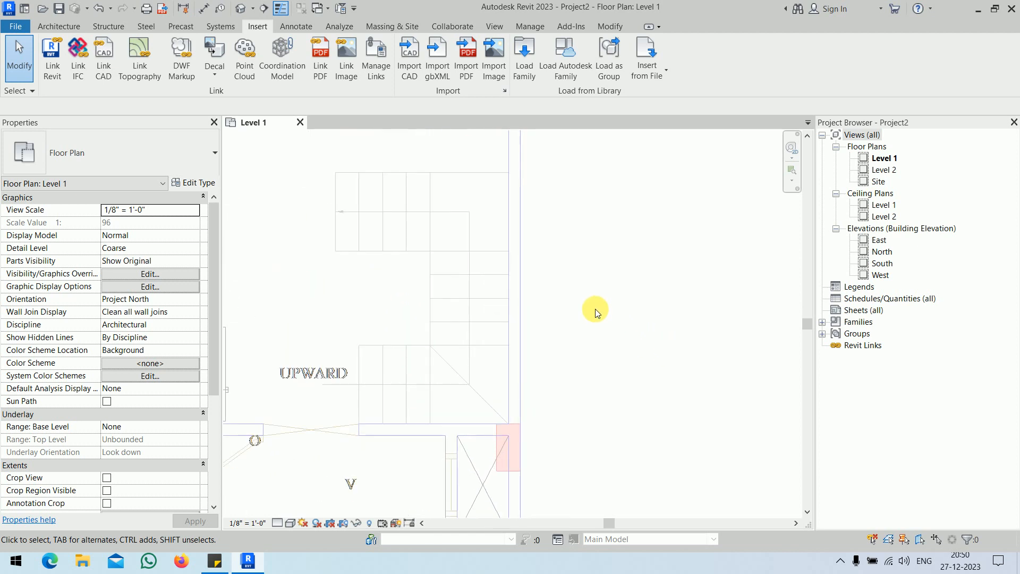
{"action": "middle_click_drag", "start_coordinate": [595, 308], "coordinate": [625, 307]}
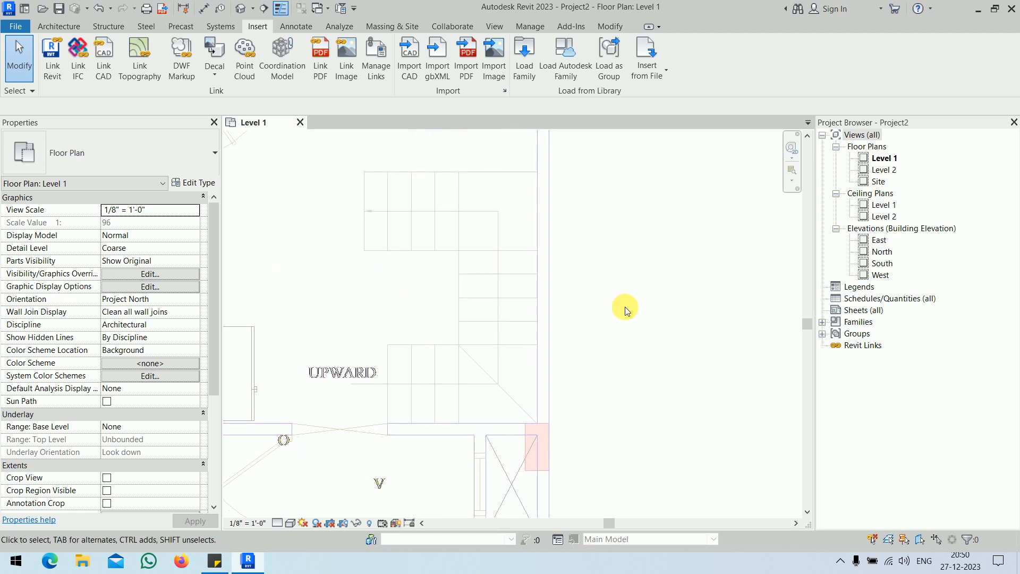
{"action": "left_click", "coordinate": [59, 26]}
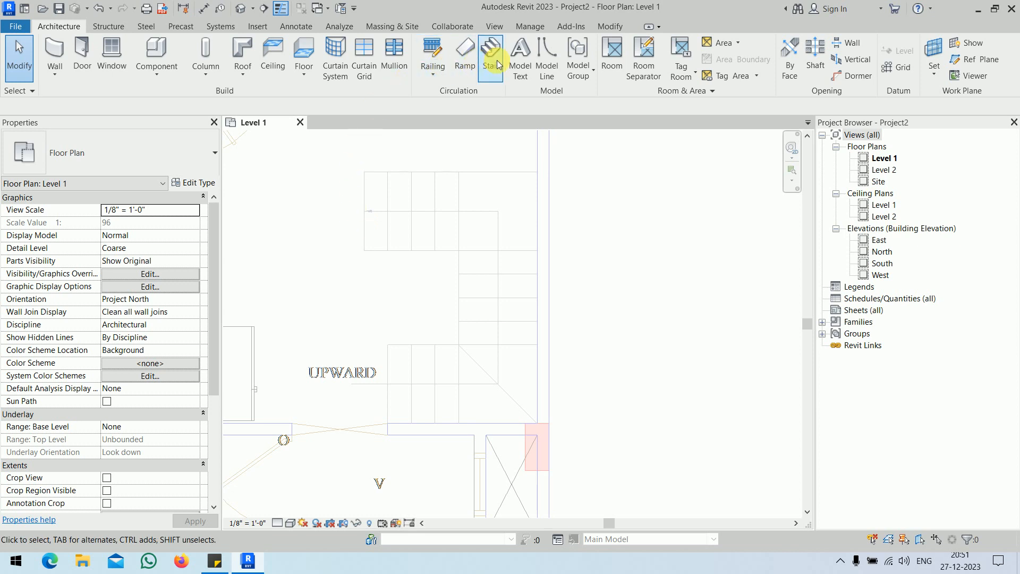
{"action": "left_click", "coordinate": [106, 152]}
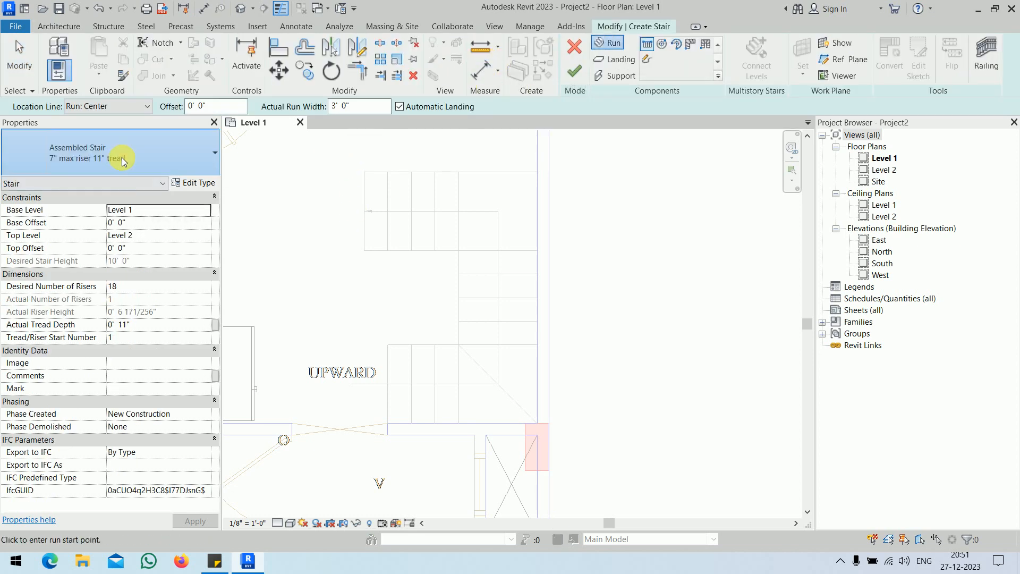
{"action": "left_click", "coordinate": [68, 249]}
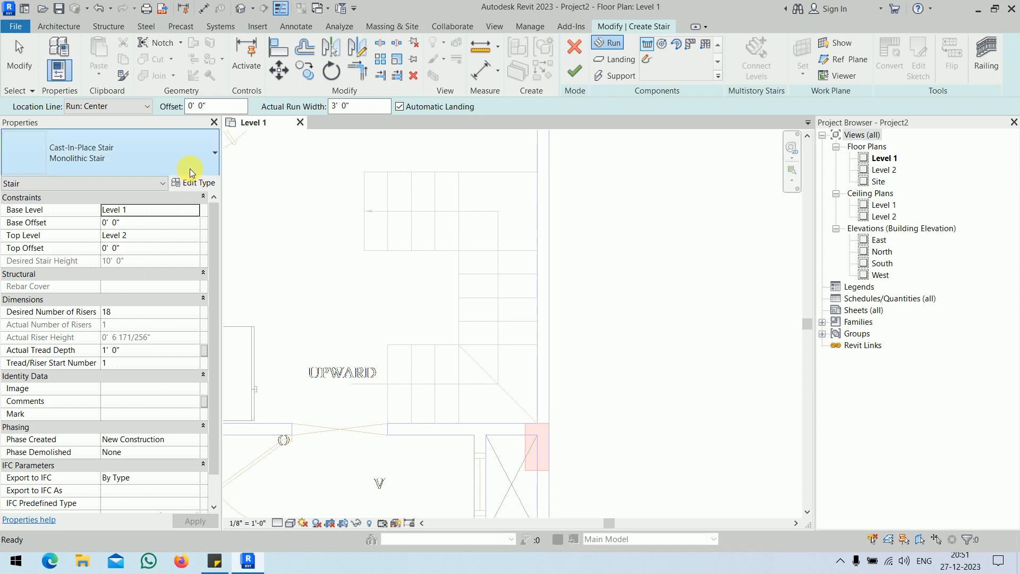
Step: Duplicate the stair type as Monolithic Stair 2 and set its maximum riser height to 6"
{"action": "left_click", "coordinate": [191, 183]}
{"action": "left_click", "coordinate": [927, 114]}
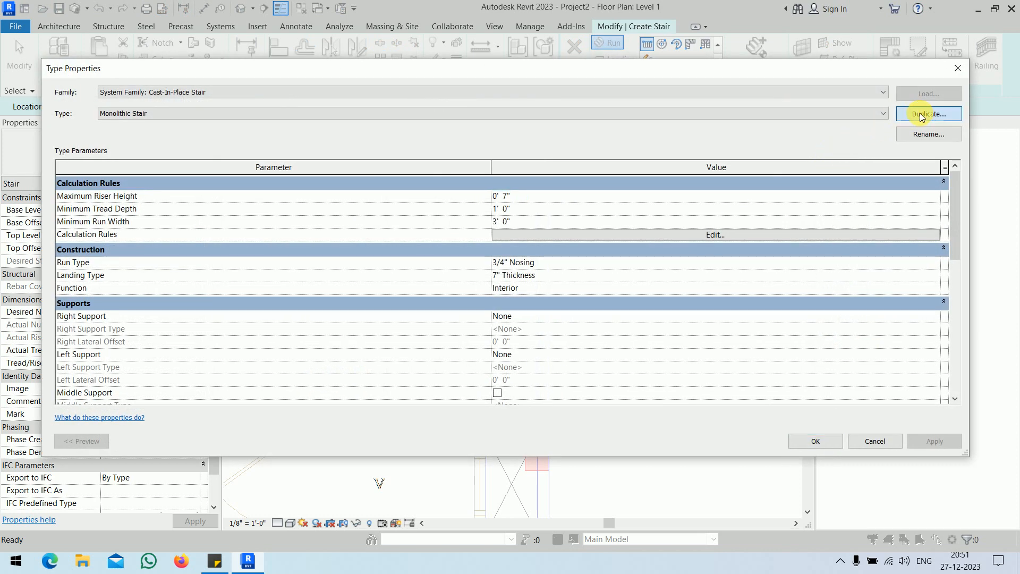
{"action": "left_click", "coordinate": [506, 289]}
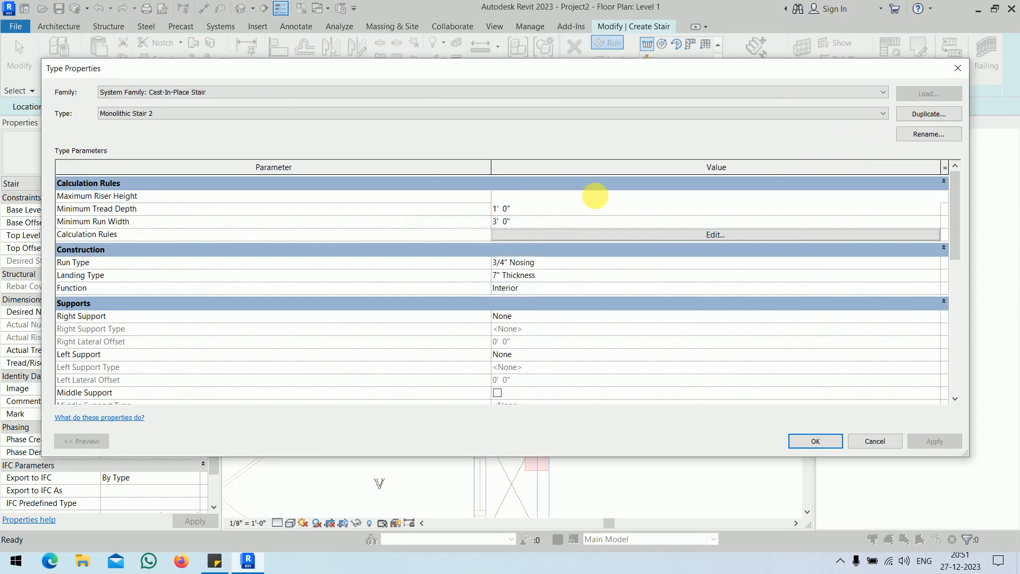
{"action": "left_click", "coordinate": [598, 200]}
{"action": "type", "text": "6\""}
{"action": "key", "text": "Return"}
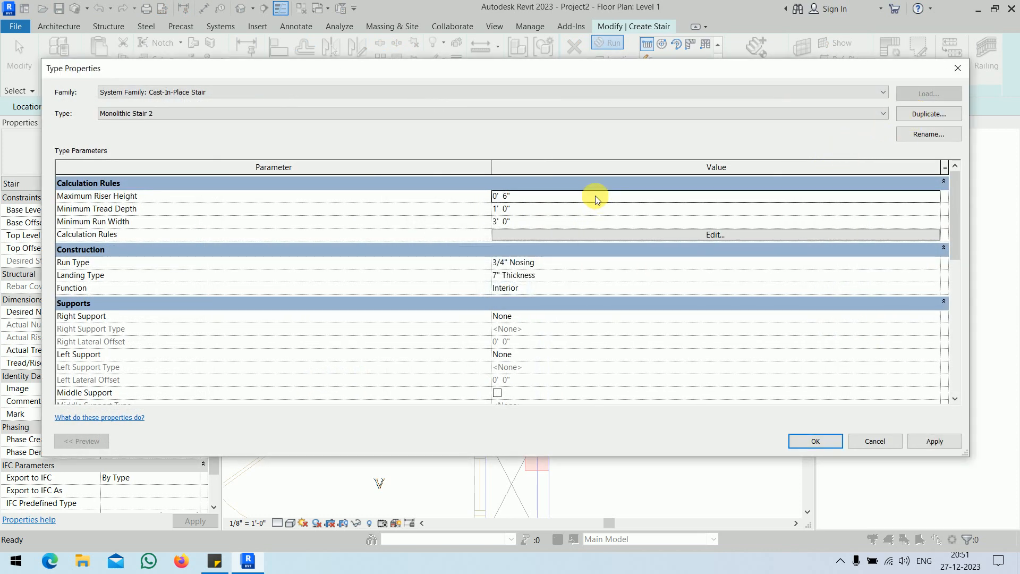
{"action": "left_click", "coordinate": [818, 441]}
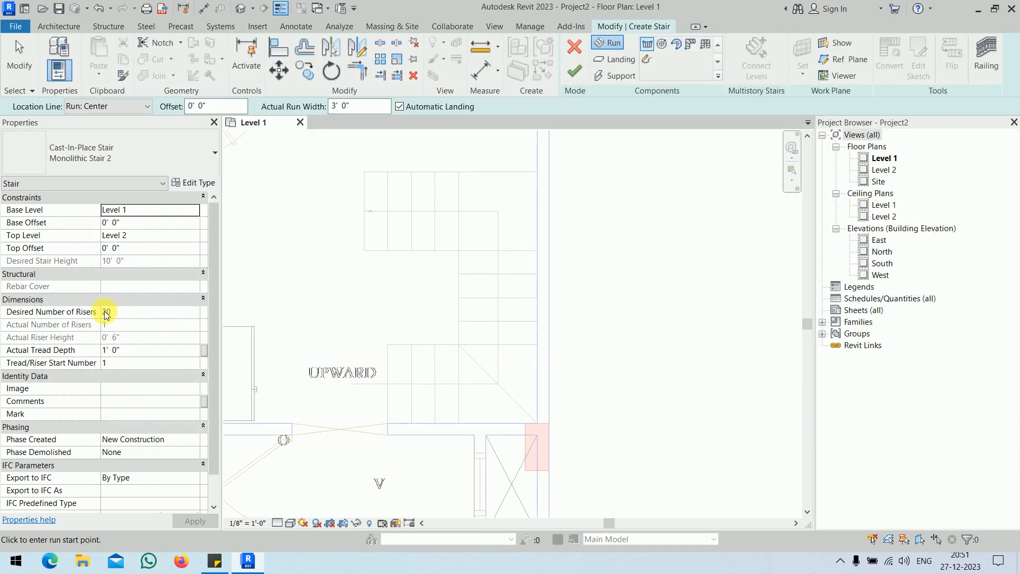
Step: Change the Monolithic Stair 2 type's maximum riser height to 8" and apply it
{"action": "left_click", "coordinate": [192, 183]}
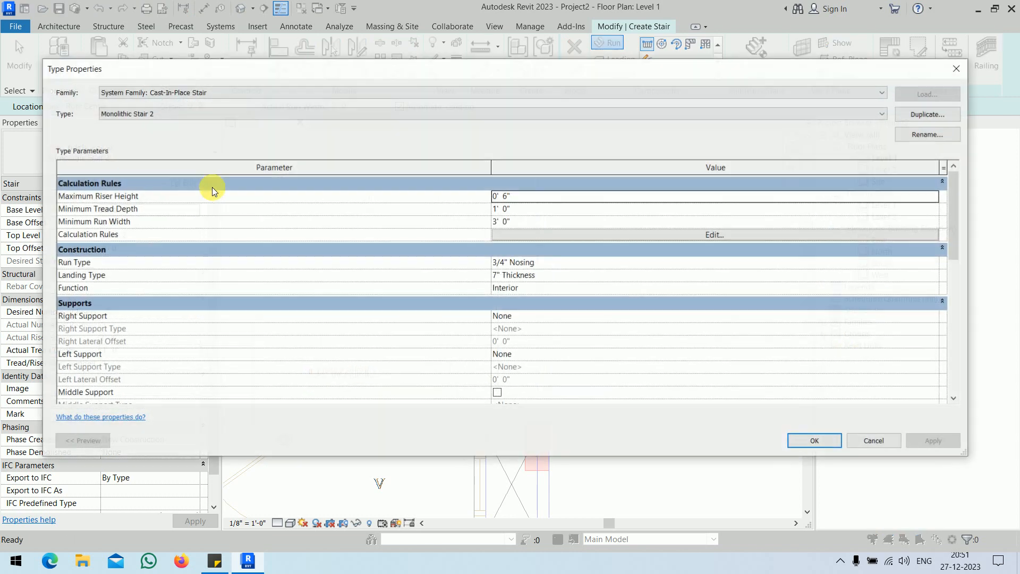
{"action": "left_click", "coordinate": [578, 200]}
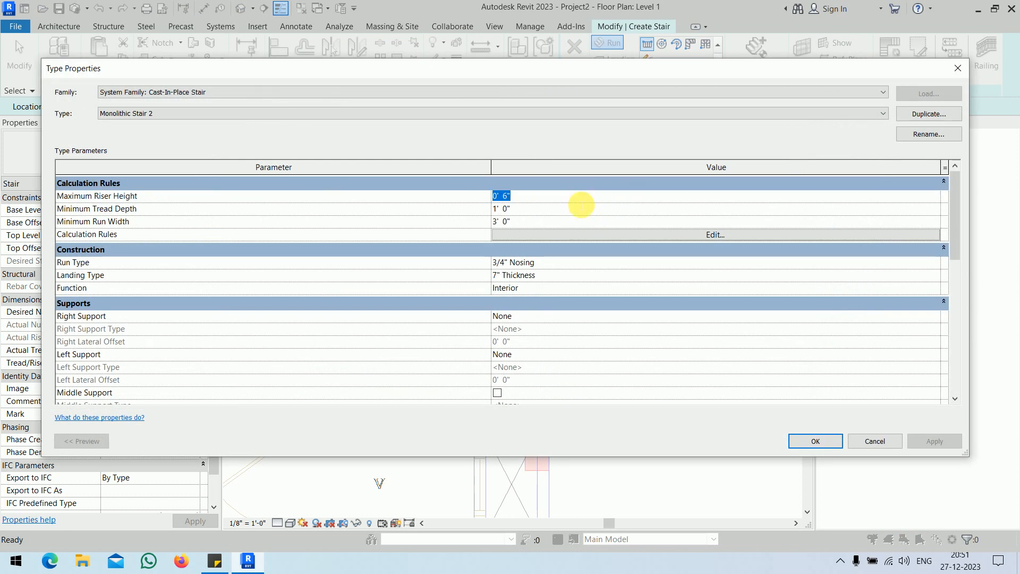
{"action": "type", "text": "8"}
{"action": "key", "text": "Return"}
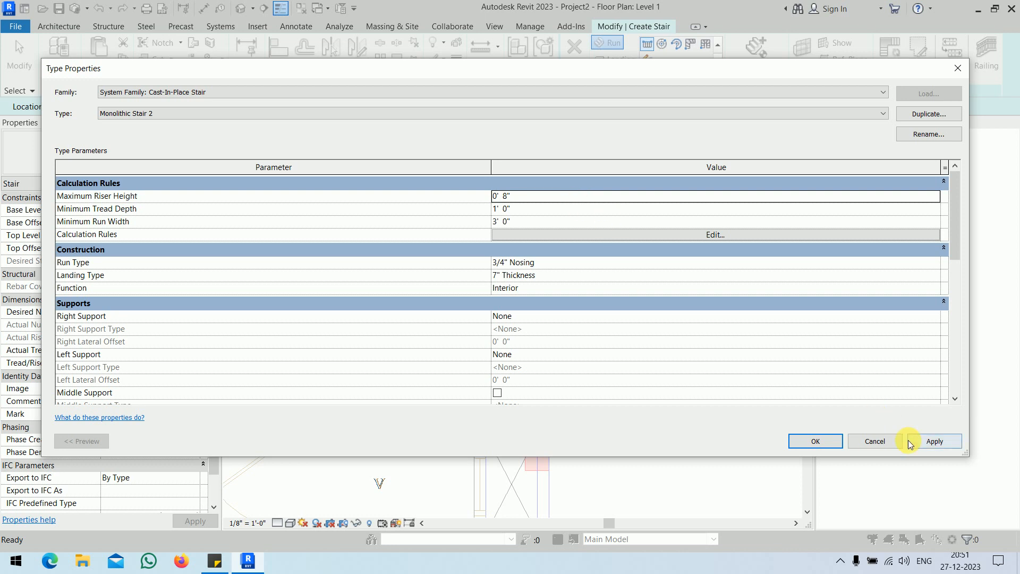
{"action": "left_click", "coordinate": [933, 441]}
{"action": "left_click", "coordinate": [806, 442]}
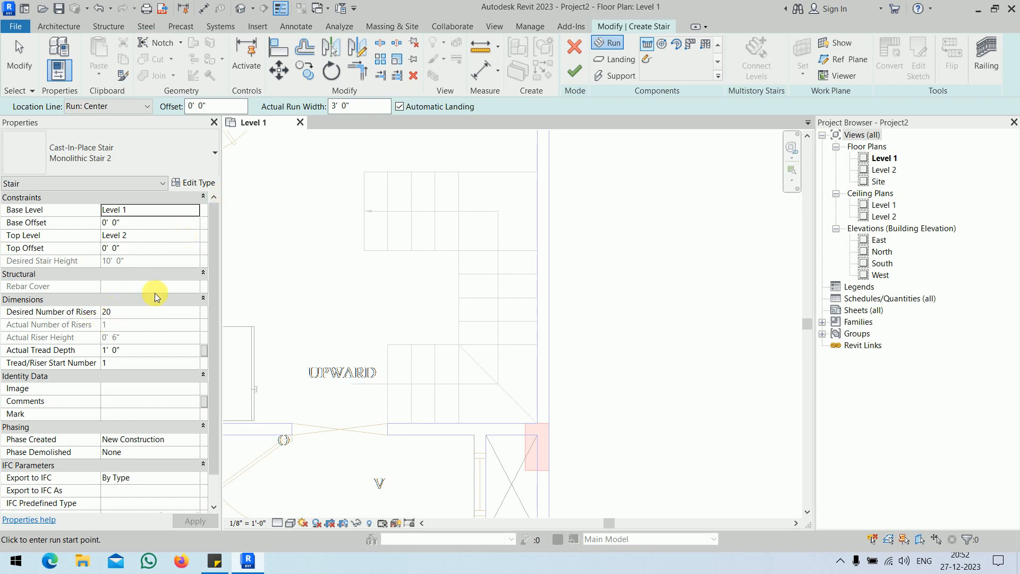
Step: Set the maximum riser height of the Monolithic Stair 2 type to 10"
{"action": "left_click", "coordinate": [195, 182]}
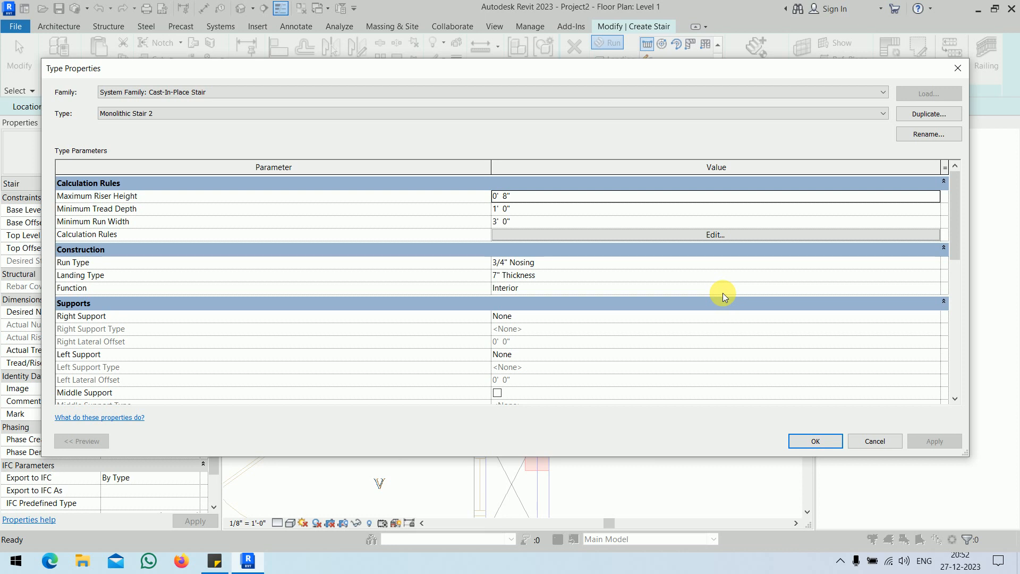
{"action": "left_click", "coordinate": [554, 204]}
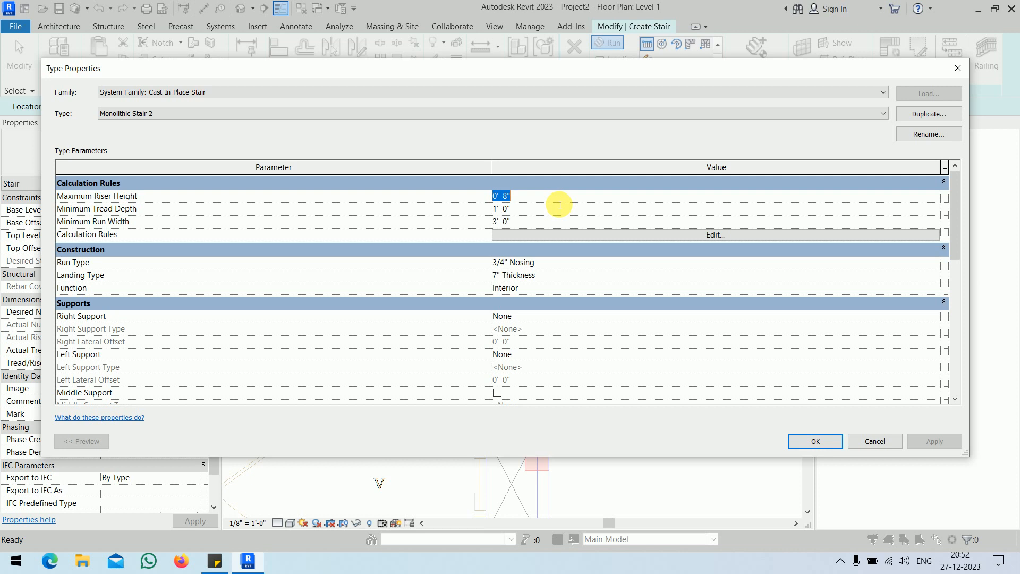
{"action": "type", "text": "10\""}
{"action": "key", "text": "Return"}
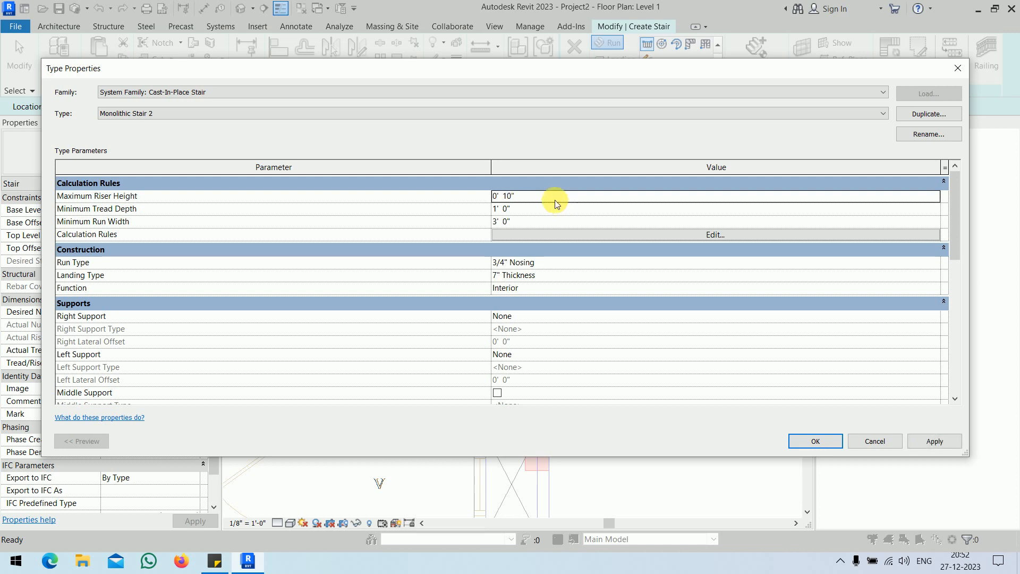
{"action": "left_click", "coordinate": [818, 443]}
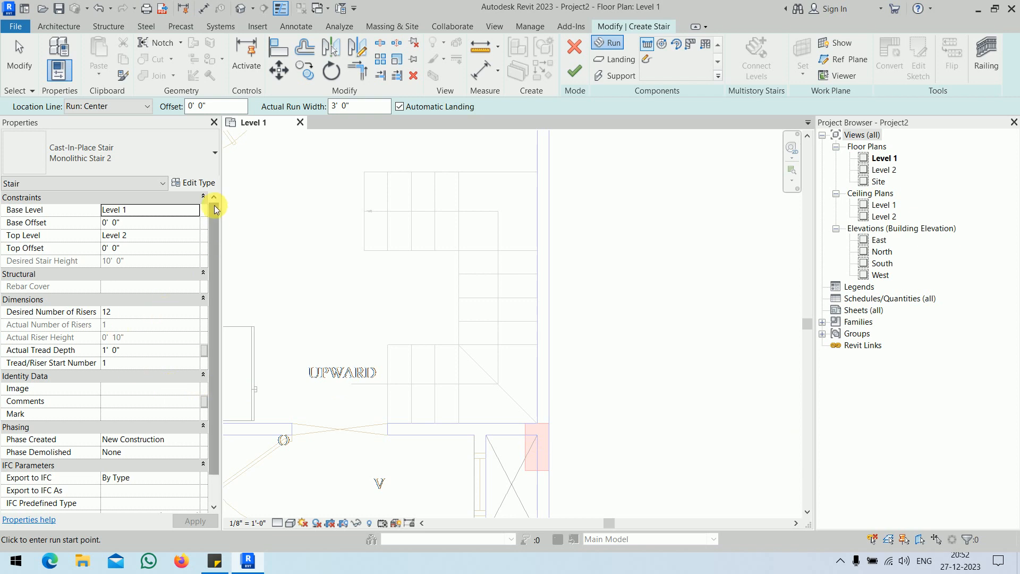
Step: Reduce the maximum riser height of Monolithic Stair 2 to 8"
{"action": "left_click", "coordinate": [194, 182]}
{"action": "left_click", "coordinate": [595, 194]}
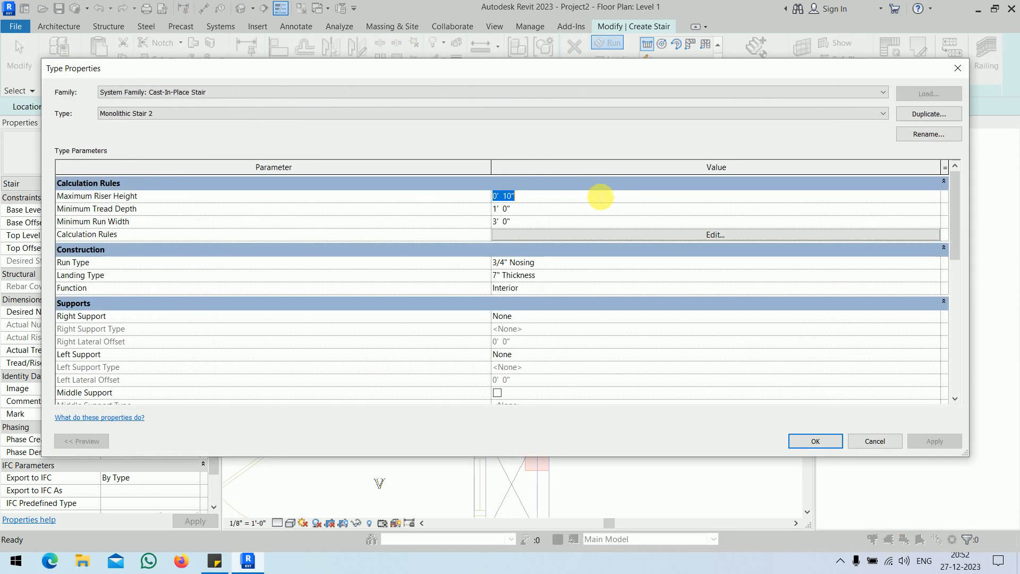
{"action": "type", "text": "8"}
{"action": "key", "text": "Return"}
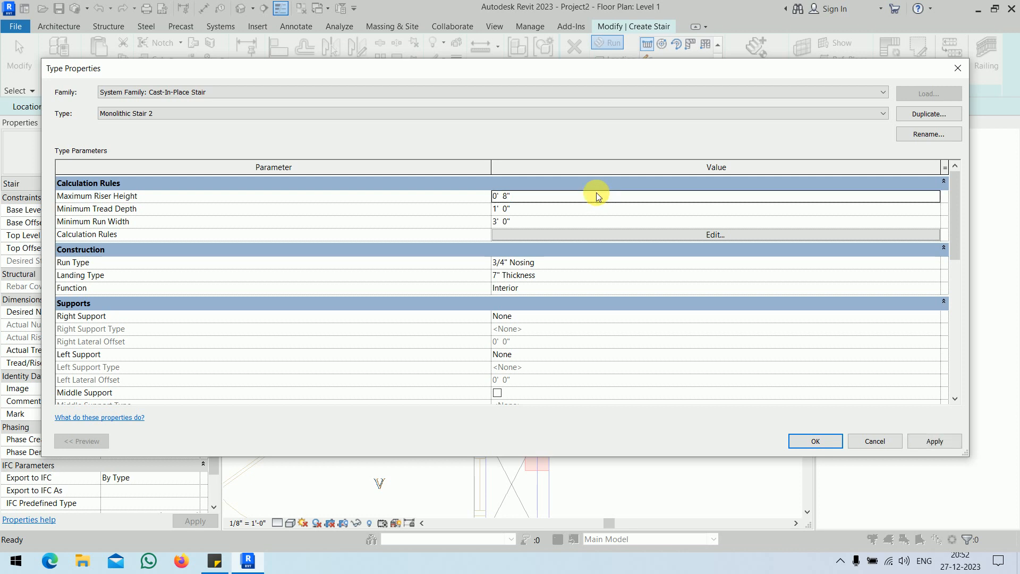
{"action": "left_click", "coordinate": [815, 442]}
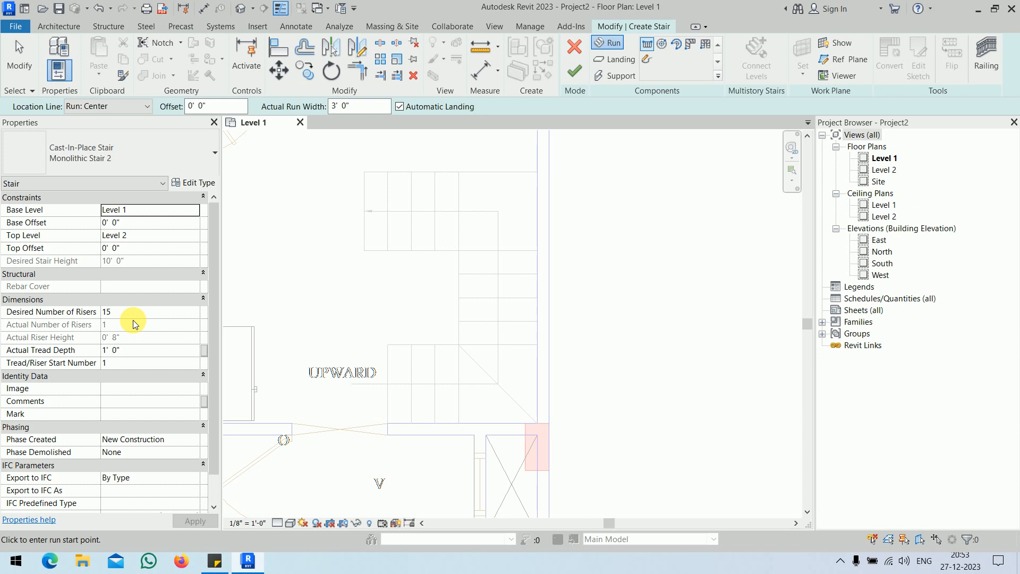
Step: Start a sketched stair run and review the type properties of its 3/4" Nosing monolithic run
{"action": "left_click", "coordinate": [647, 63]}
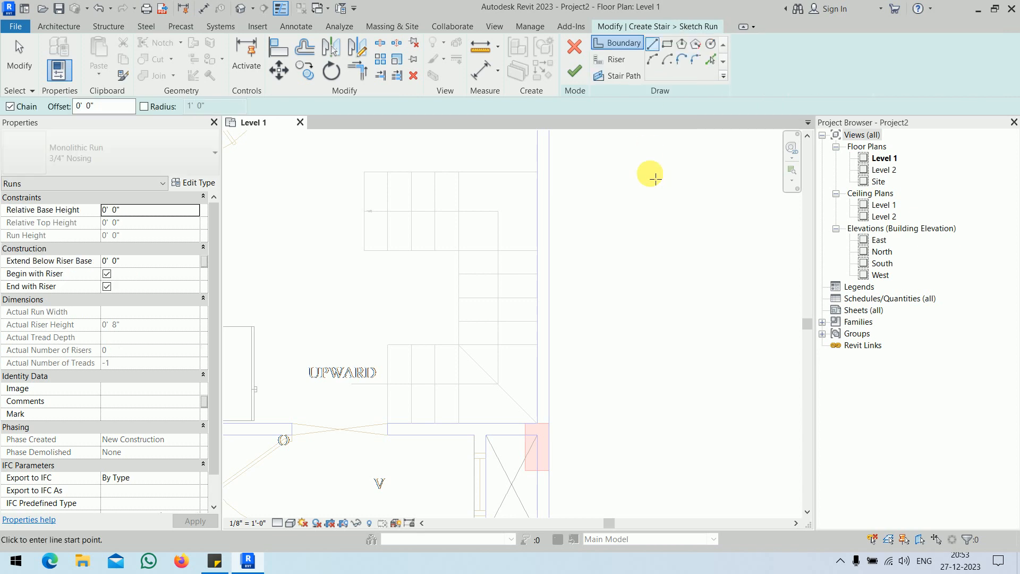
{"action": "left_click", "coordinate": [201, 184]}
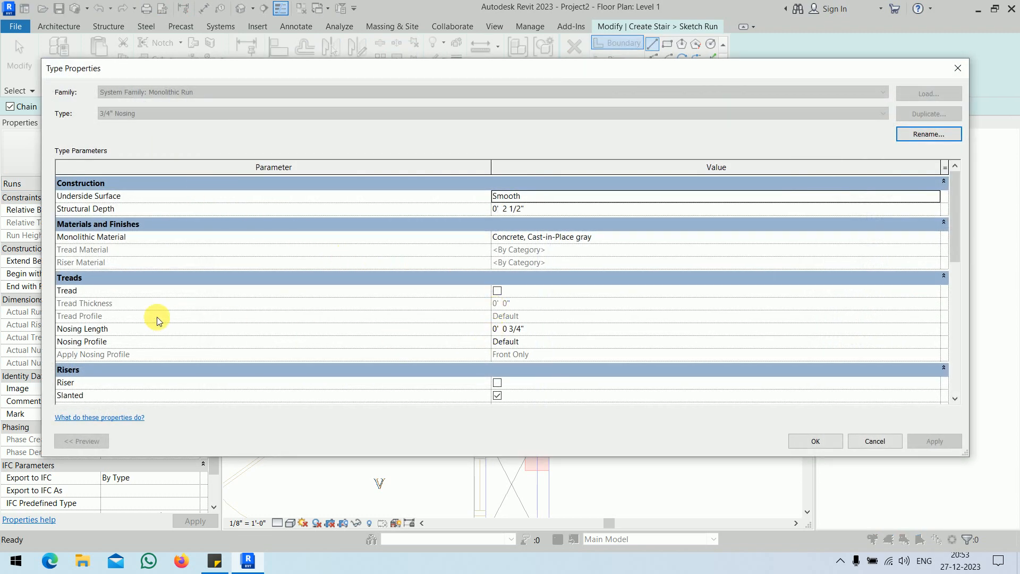
{"action": "scroll", "coordinate": [208, 298], "scroll_direction": "down", "scroll_amount": 6}
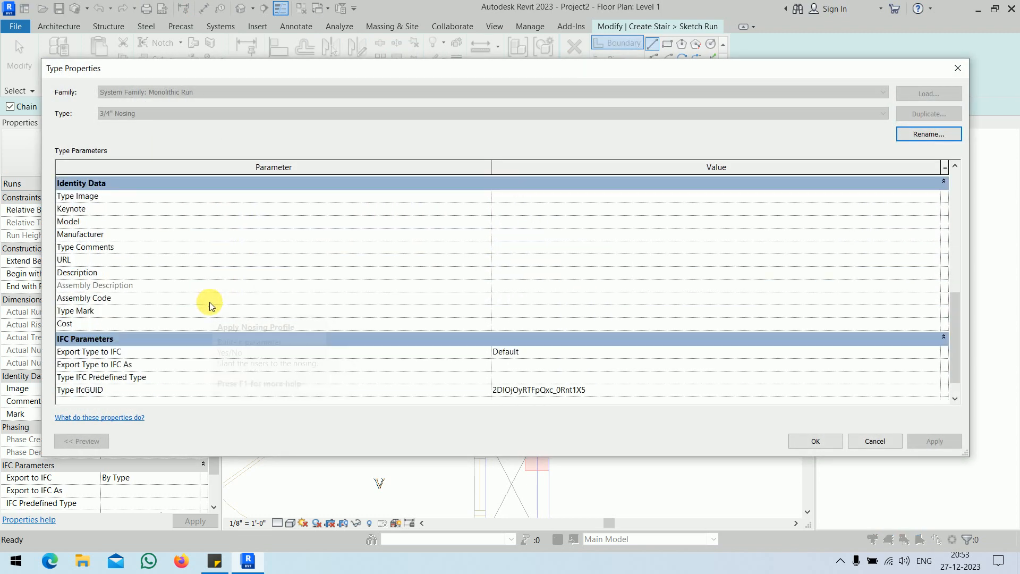
{"action": "scroll", "coordinate": [209, 301], "scroll_direction": "up", "scroll_amount": 6}
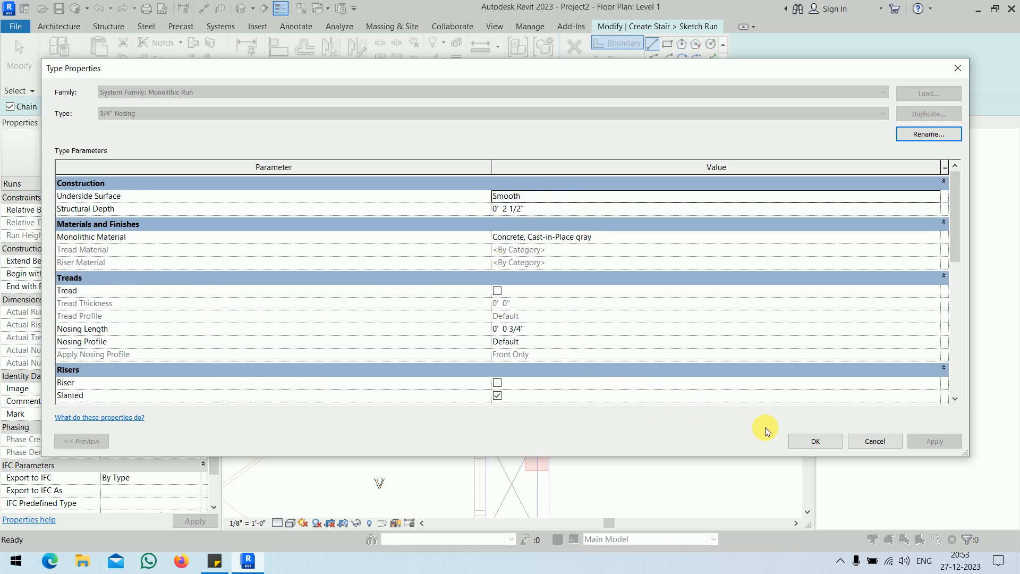
{"action": "left_click", "coordinate": [802, 445]}
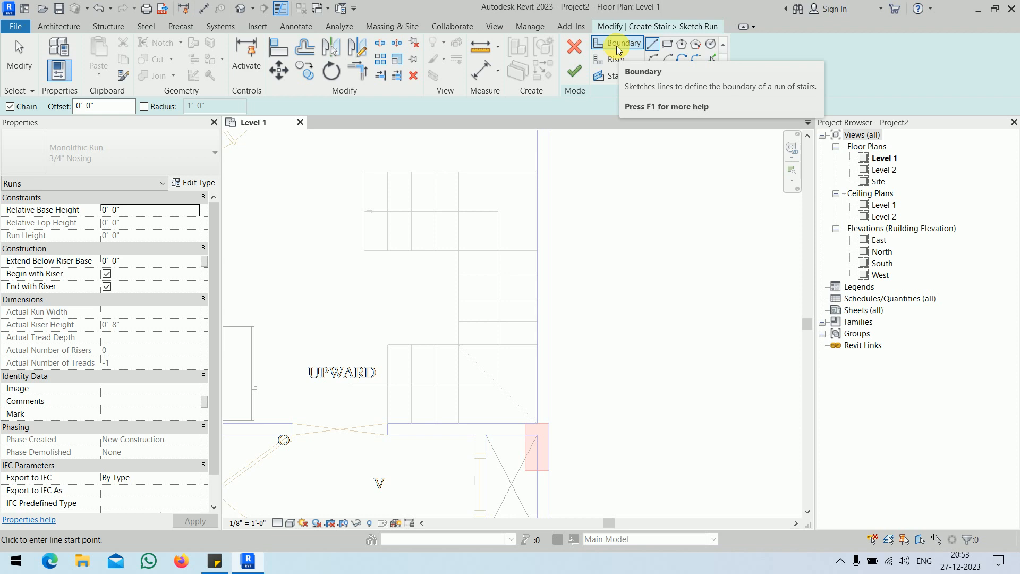
Step: Draw the run's inner boundary as three connected lines tracing the imported staircase's inner edges, beginning with a 2'-3" line along the lower flight
{"action": "left_click", "coordinate": [388, 346]}
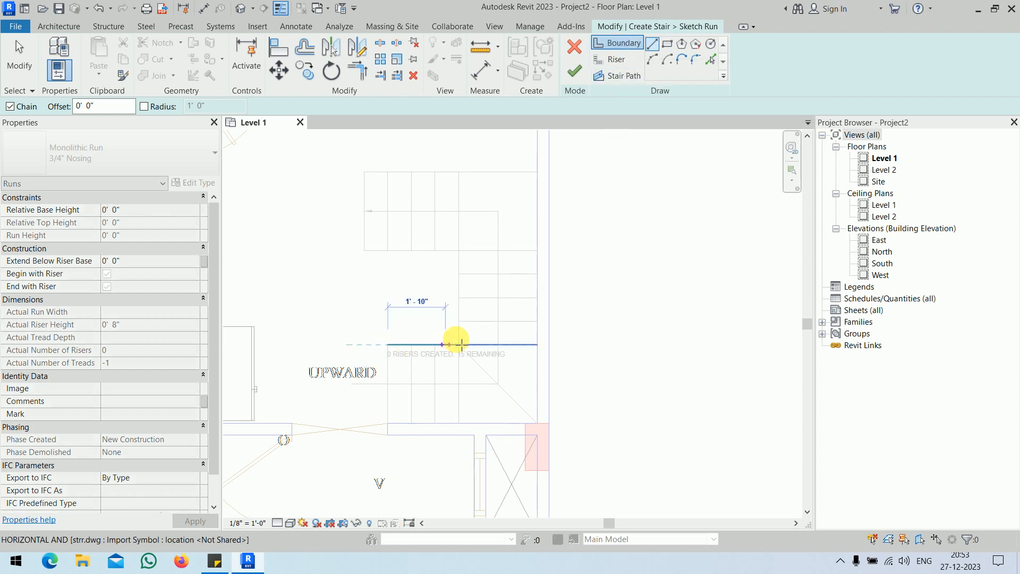
{"action": "left_click", "coordinate": [459, 346]}
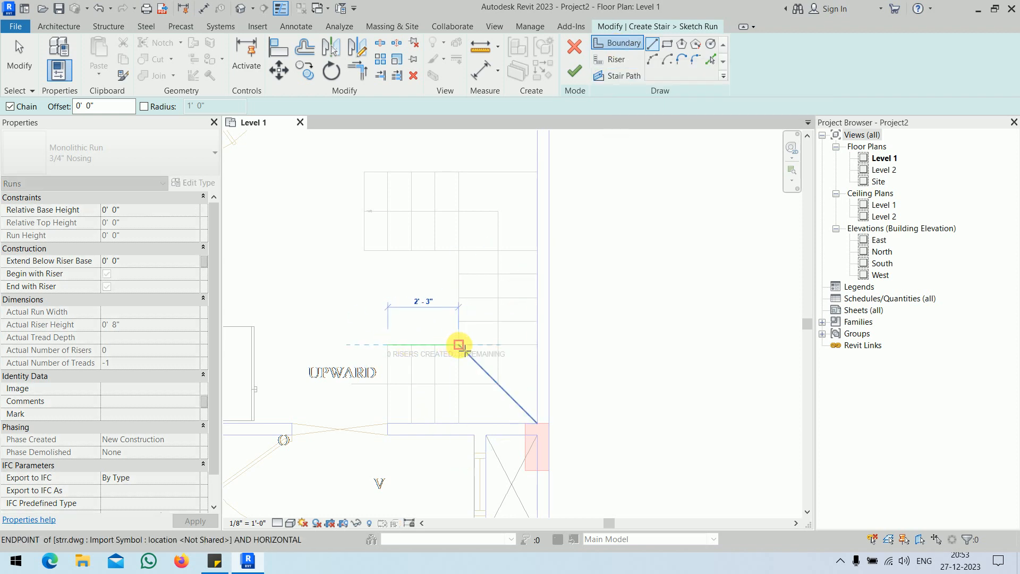
{"action": "left_click", "coordinate": [459, 250]}
{"action": "left_click", "coordinate": [365, 250]}
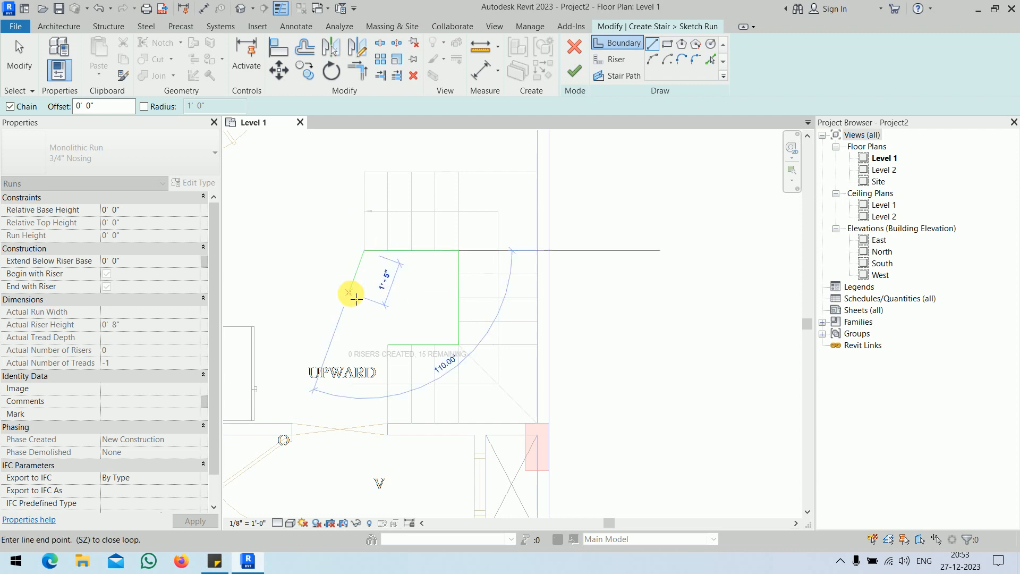
{"action": "right_click", "coordinate": [353, 291]}
{"action": "left_click", "coordinate": [364, 292]}
Step: Draw the run's outer boundary along the imported staircase: 4'-9" below the lower flight, 8'-0" along the wall, and the upper flight's outer edge
{"action": "left_click", "coordinate": [388, 346]}
{"action": "left_click", "coordinate": [388, 424]}
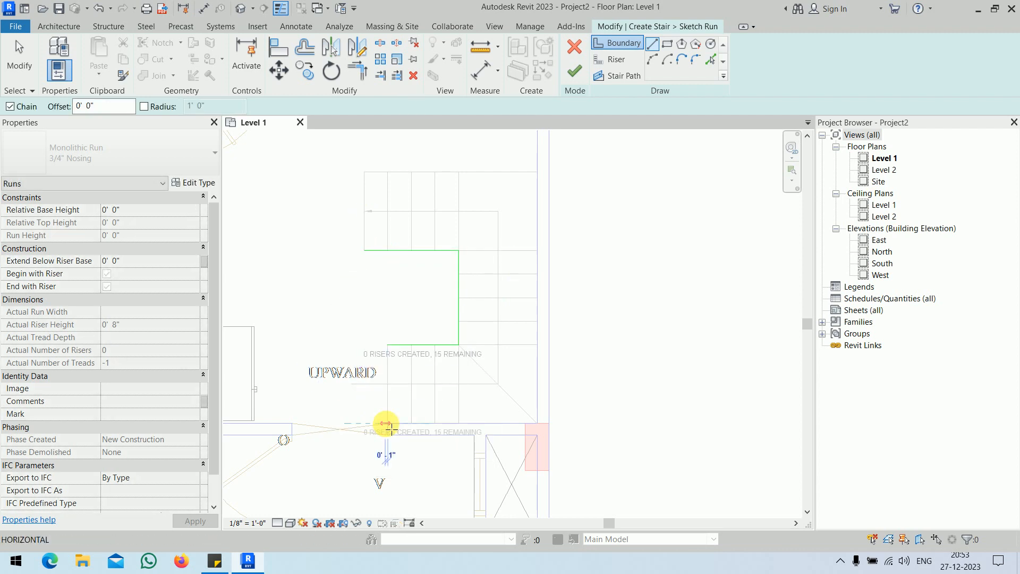
{"action": "left_click", "coordinate": [537, 424]}
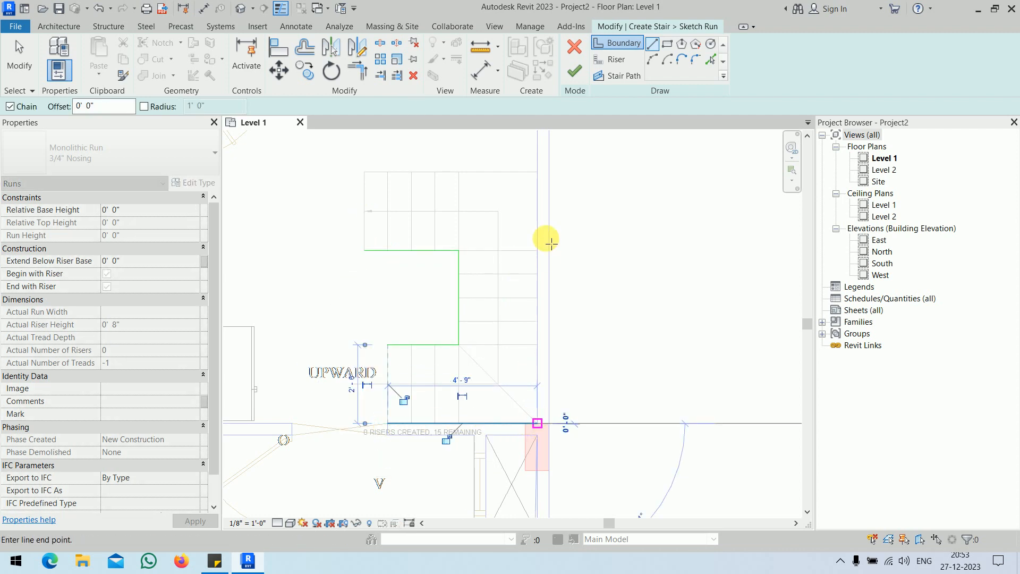
{"action": "left_click", "coordinate": [537, 171]}
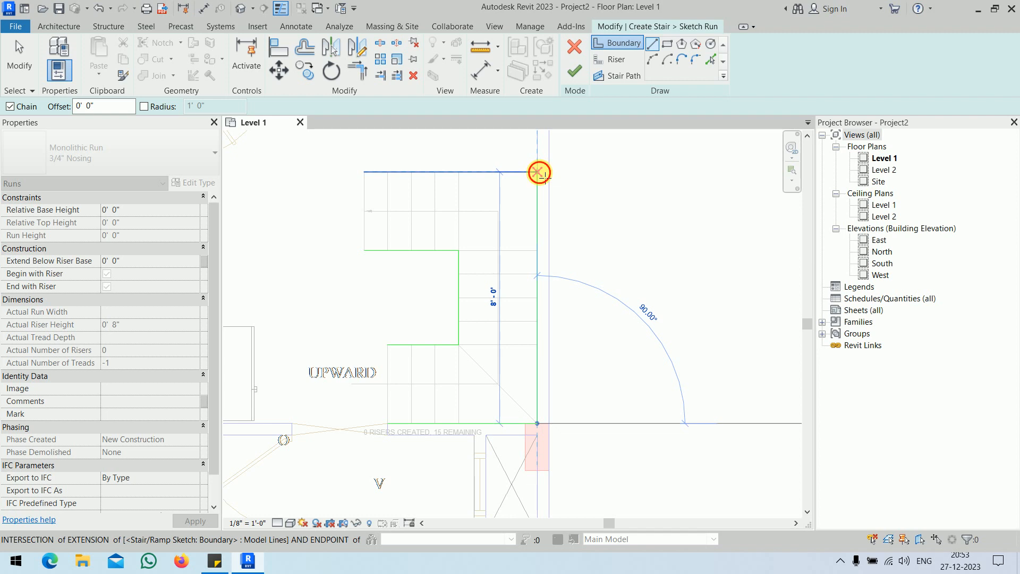
{"action": "left_click", "coordinate": [365, 171]}
{"action": "right_click", "coordinate": [321, 159]}
{"action": "left_click", "coordinate": [327, 168]}
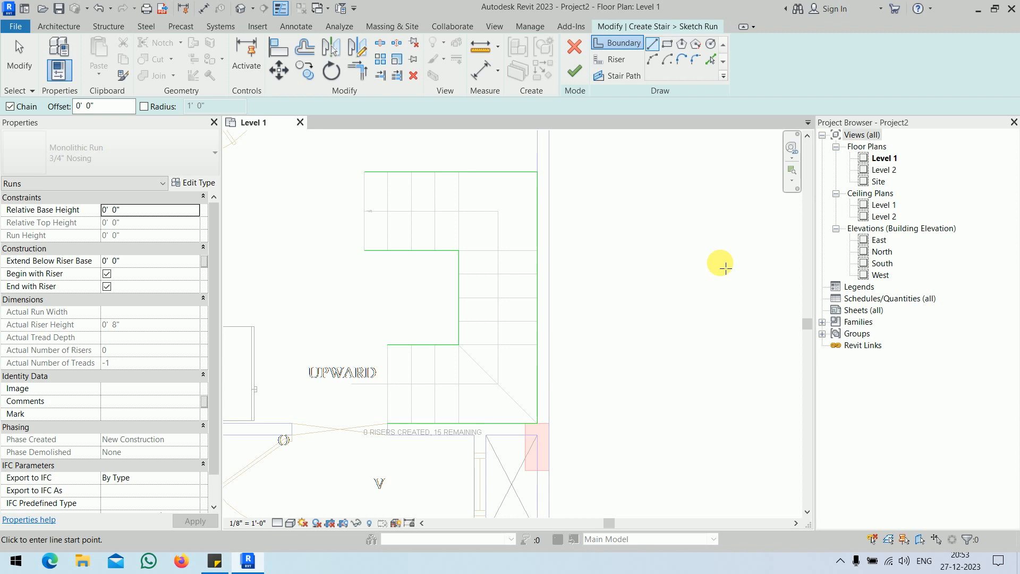
Step: Create risers from the lower flight's four imported tread lines and the corner diagonal, shortening the overlong fourth riser to the flight's width
{"action": "left_click", "coordinate": [615, 61]}
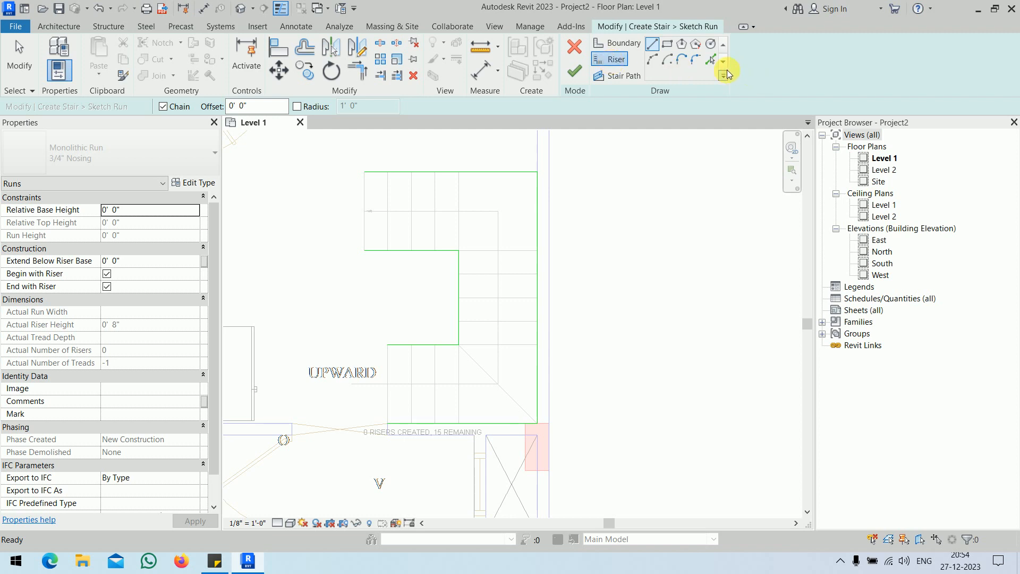
{"action": "left_click", "coordinate": [711, 60]}
{"action": "left_click", "coordinate": [387, 359]}
{"action": "left_click", "coordinate": [412, 368]}
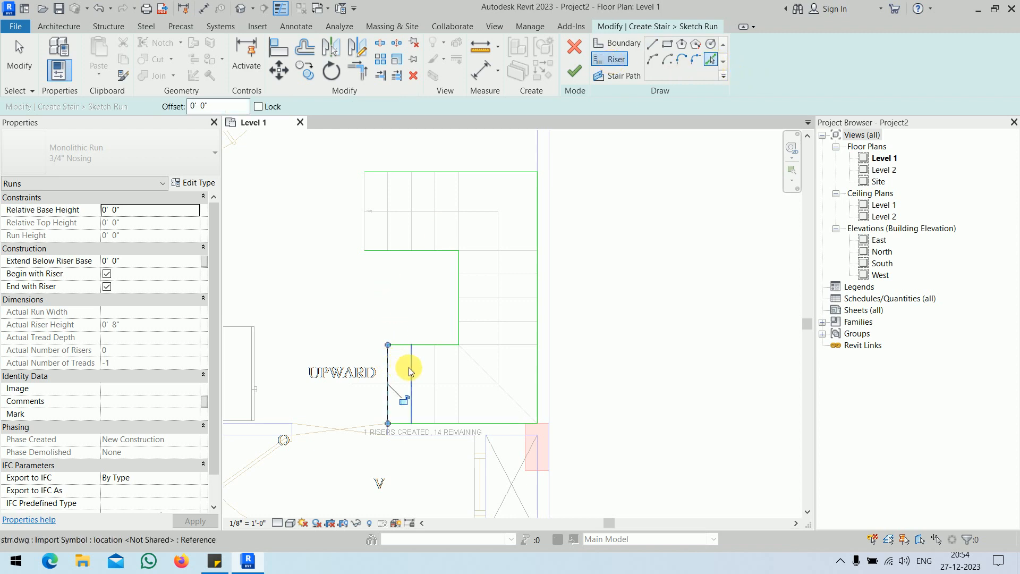
{"action": "left_click", "coordinate": [434, 366]}
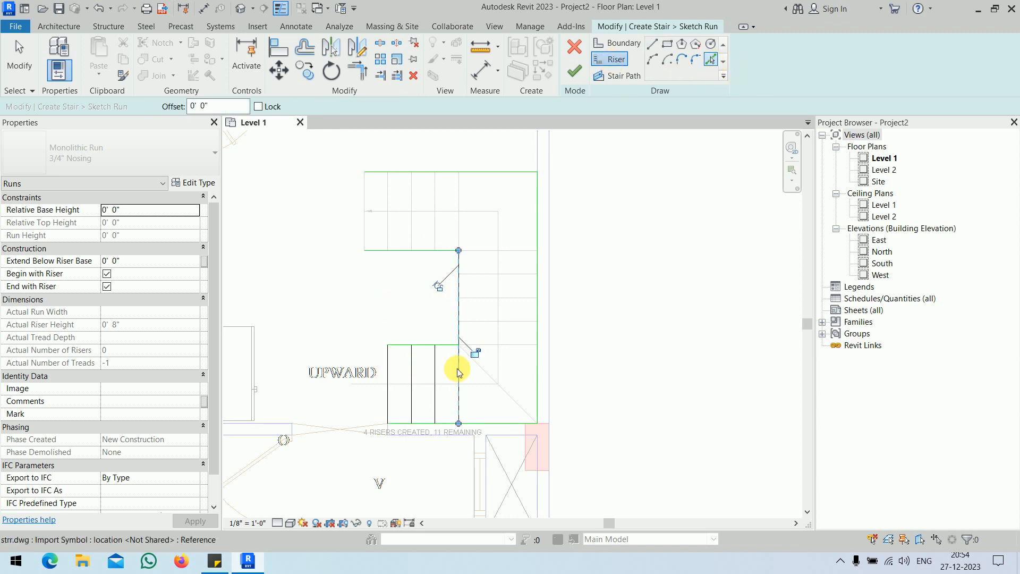
{"action": "left_click", "coordinate": [458, 368]}
{"action": "left_click_drag", "start_coordinate": [460, 257], "coordinate": [460, 345]}
{"action": "left_click_drag", "start_coordinate": [458, 423], "coordinate": [537, 423]}
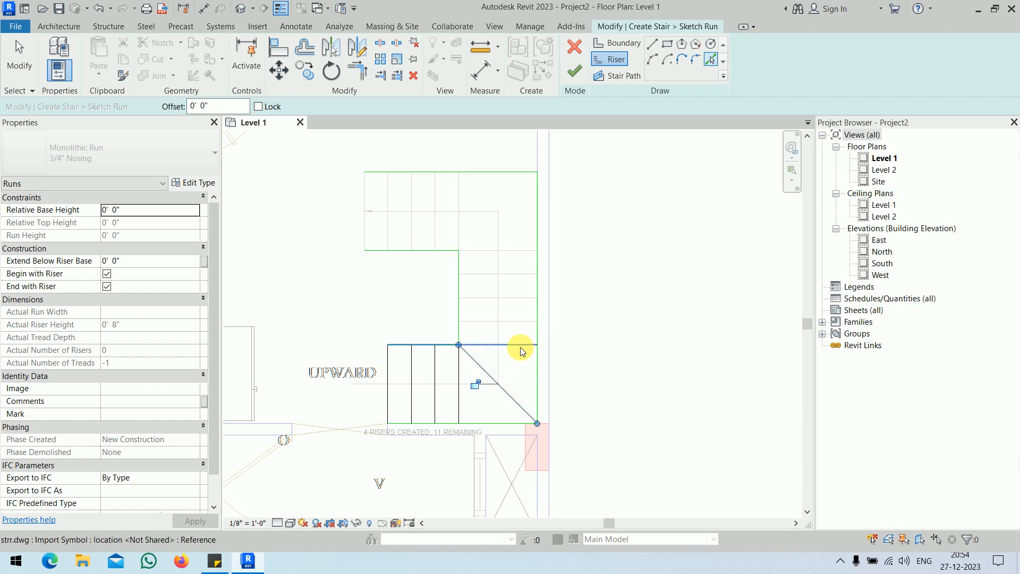
Step: Create five risers across the middle flight from the imported lines, shortening the first one to the flight's width
{"action": "left_click", "coordinate": [520, 346]}
{"action": "left_click_drag", "start_coordinate": [388, 345], "coordinate": [459, 345]}
{"action": "left_click", "coordinate": [520, 322]}
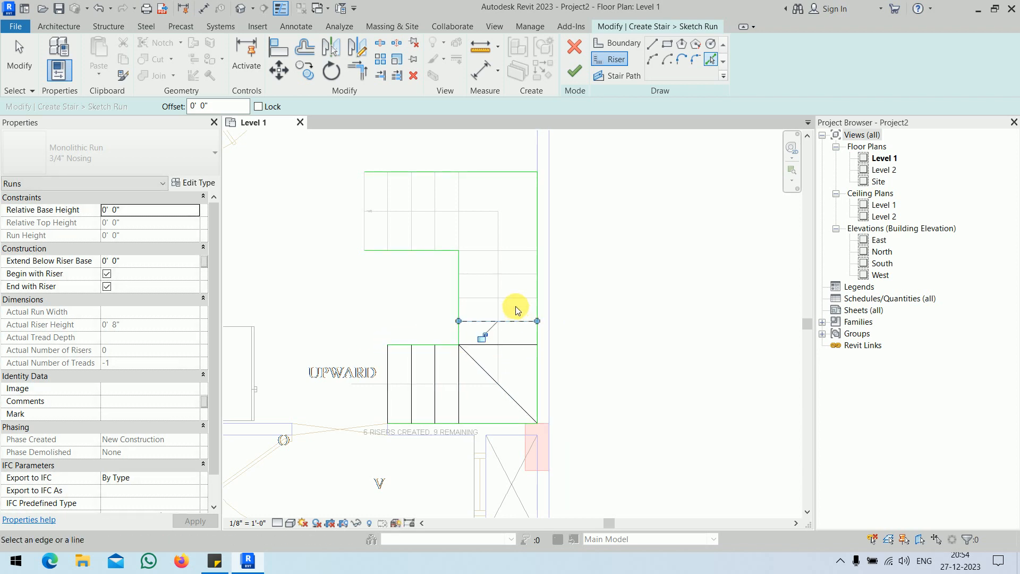
{"action": "left_click", "coordinate": [518, 298]}
{"action": "left_click", "coordinate": [514, 274]}
{"action": "left_click", "coordinate": [511, 250]}
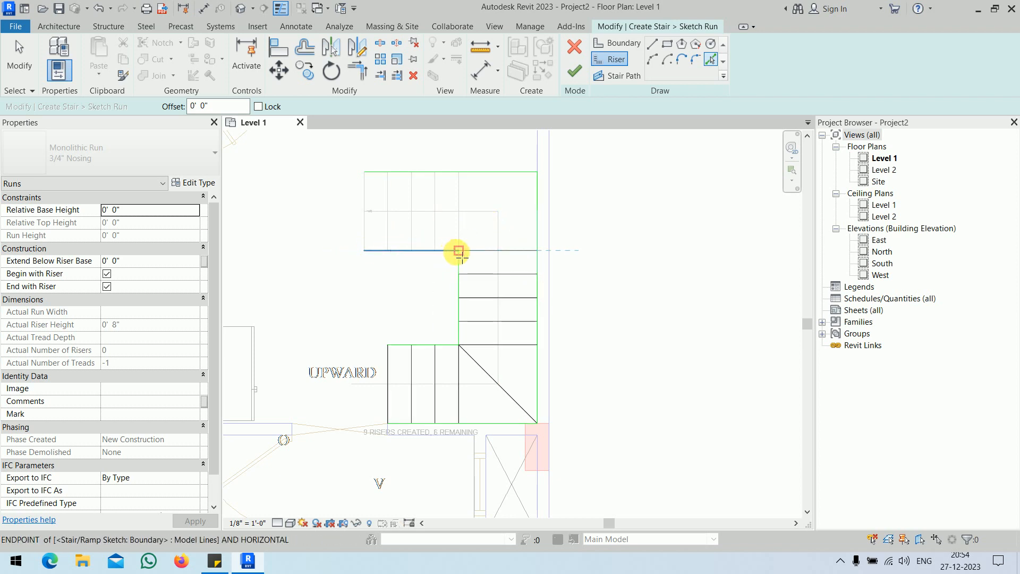
Step: Create five risers across the upper flight from the imported tread lines, ending at its open end
{"action": "left_click", "coordinate": [458, 200]}
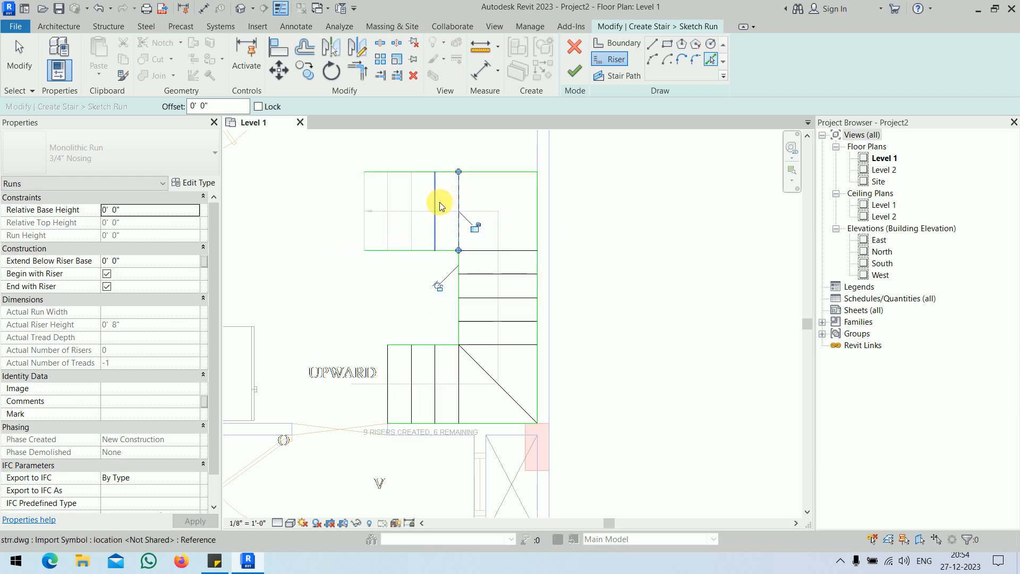
{"action": "left_click", "coordinate": [435, 202]}
{"action": "left_click", "coordinate": [413, 201]}
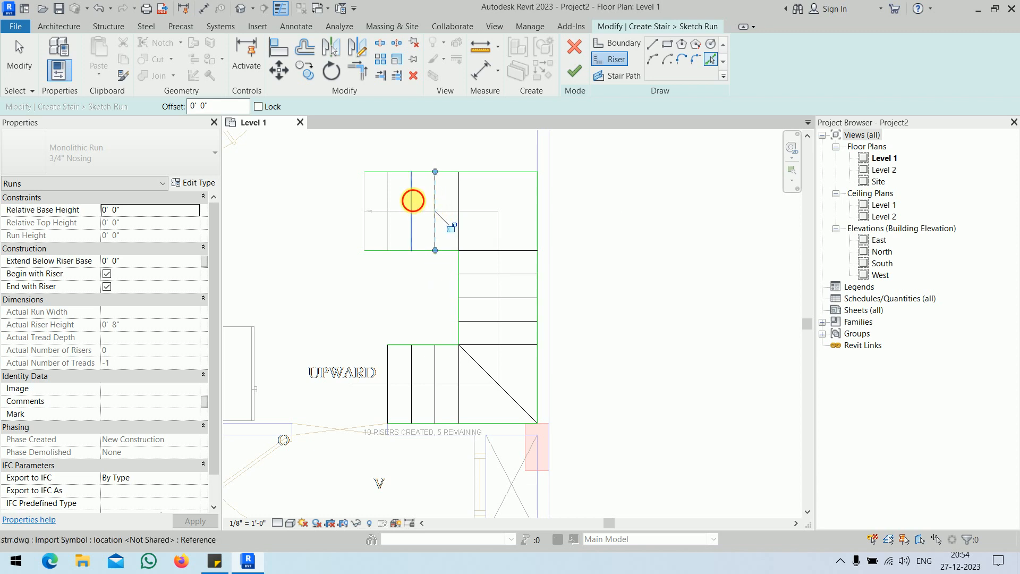
{"action": "left_click", "coordinate": [390, 198]}
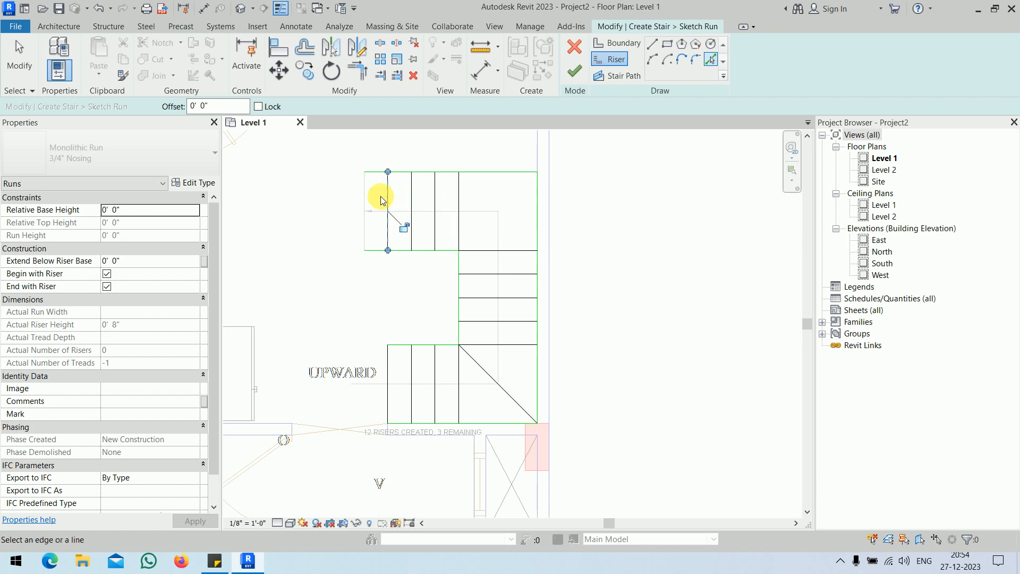
{"action": "left_click", "coordinate": [364, 195]}
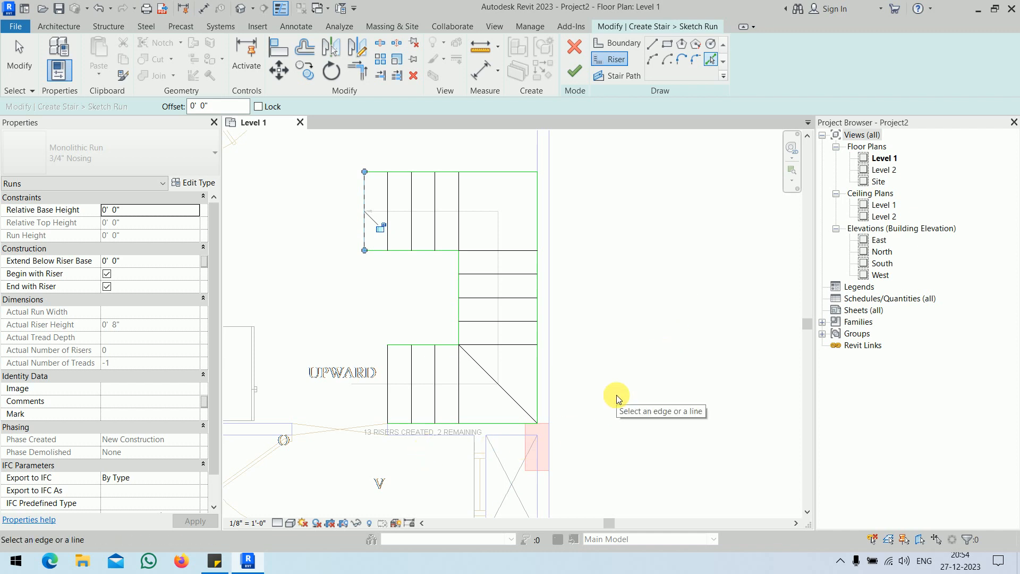
{"action": "right_click", "coordinate": [585, 282]}
{"action": "left_click", "coordinate": [603, 289]}
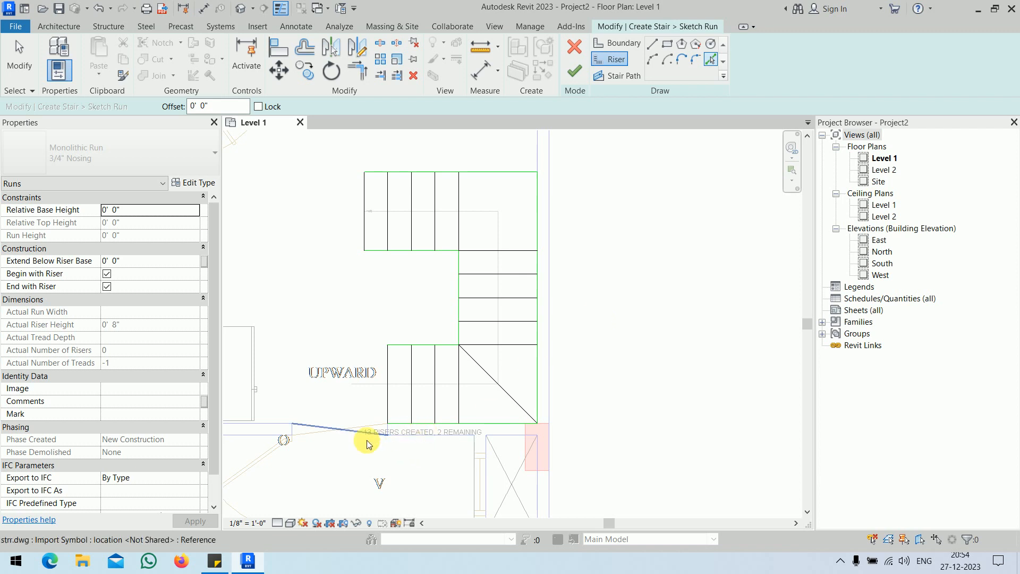
{"action": "scroll", "coordinate": [584, 366], "scroll_direction": "down", "scroll_amount": 5}
{"action": "scroll", "coordinate": [584, 366], "scroll_direction": "up", "scroll_amount": 5}
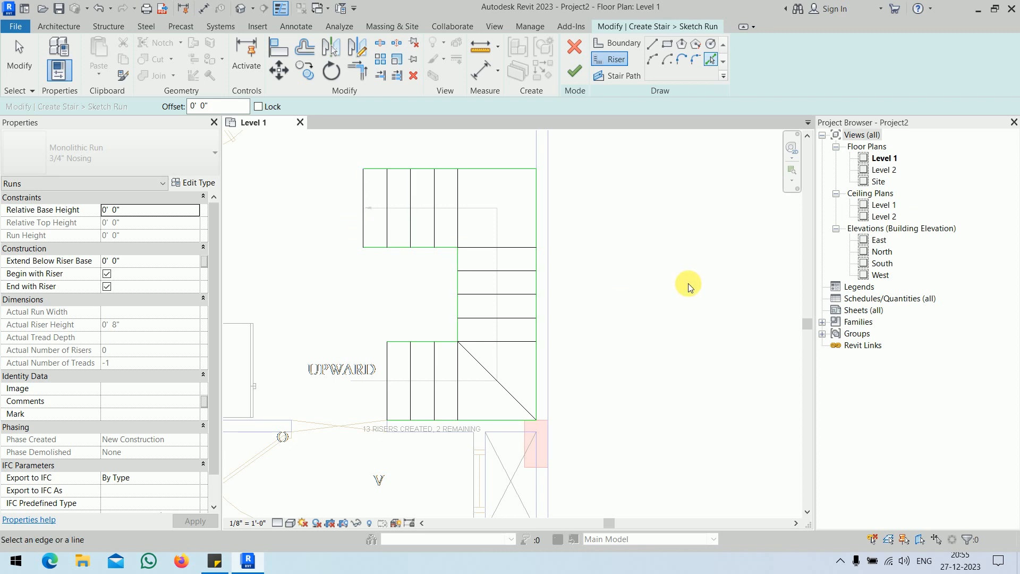
{"action": "right_click", "coordinate": [609, 245]}
{"action": "left_click", "coordinate": [619, 256]}
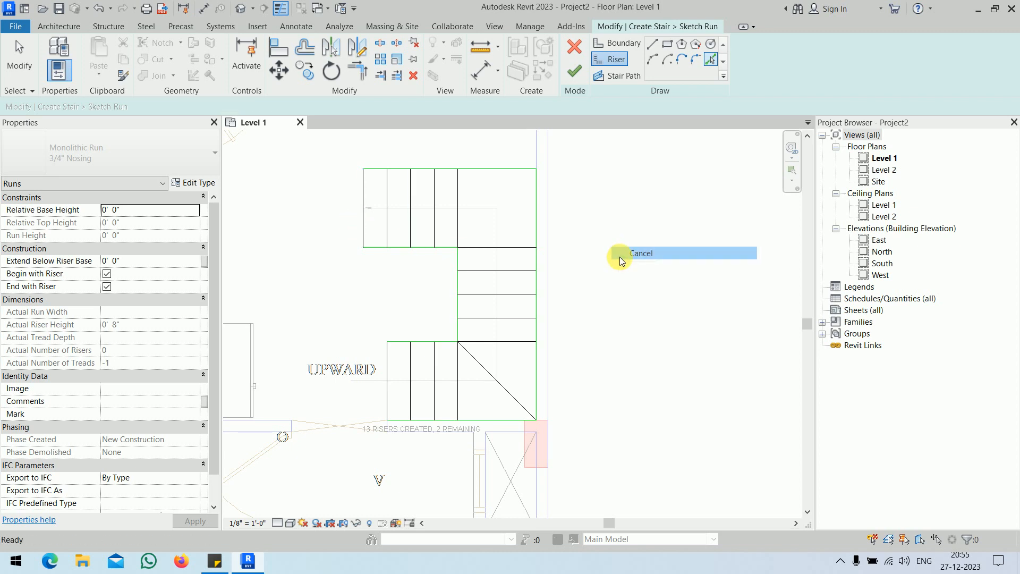
{"action": "right_click", "coordinate": [619, 257]}
{"action": "left_click", "coordinate": [635, 267]}
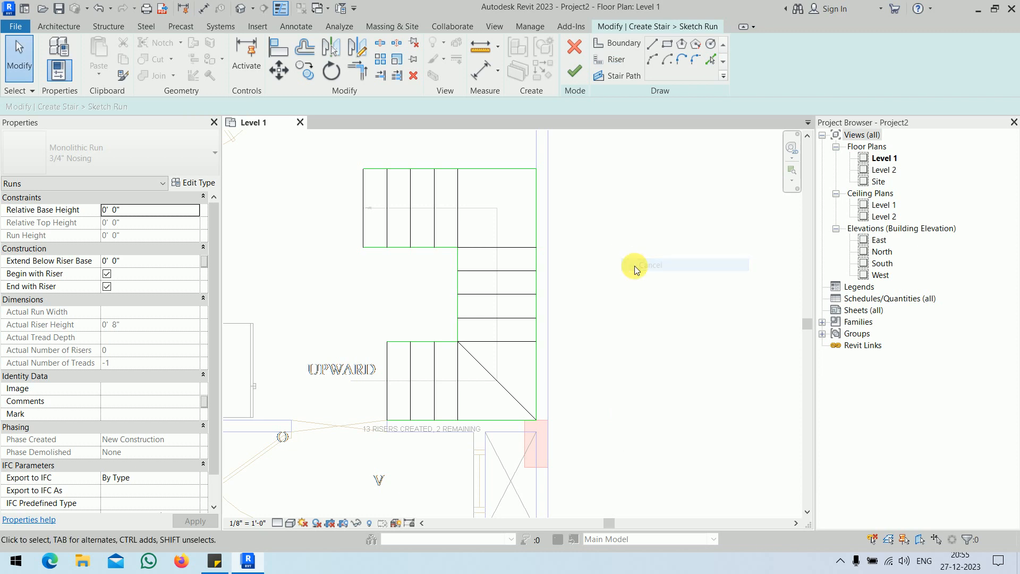
Step: Draw stair path lines along the centres of the lower flight and the 4'-3" upper flight, and try to finish the run sketch
{"action": "left_click", "coordinate": [620, 76]}
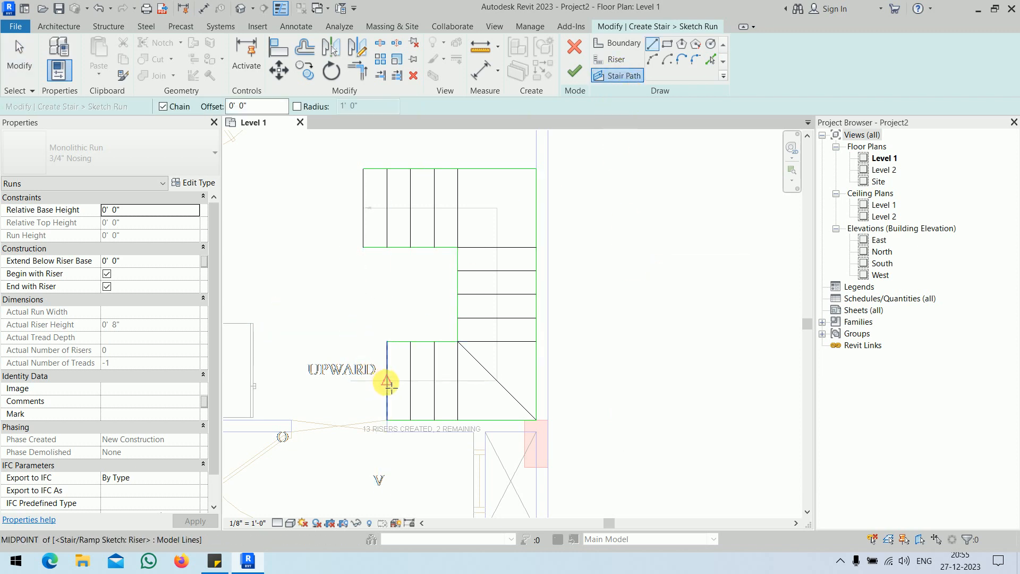
{"action": "left_click", "coordinate": [388, 381]}
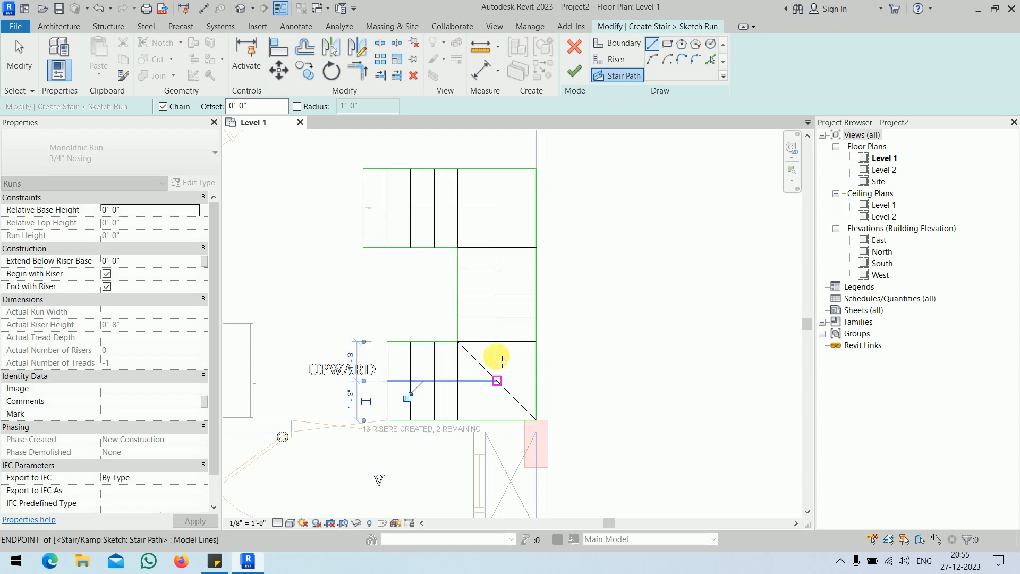
{"action": "left_click", "coordinate": [502, 361]}
{"action": "left_click", "coordinate": [494, 209]}
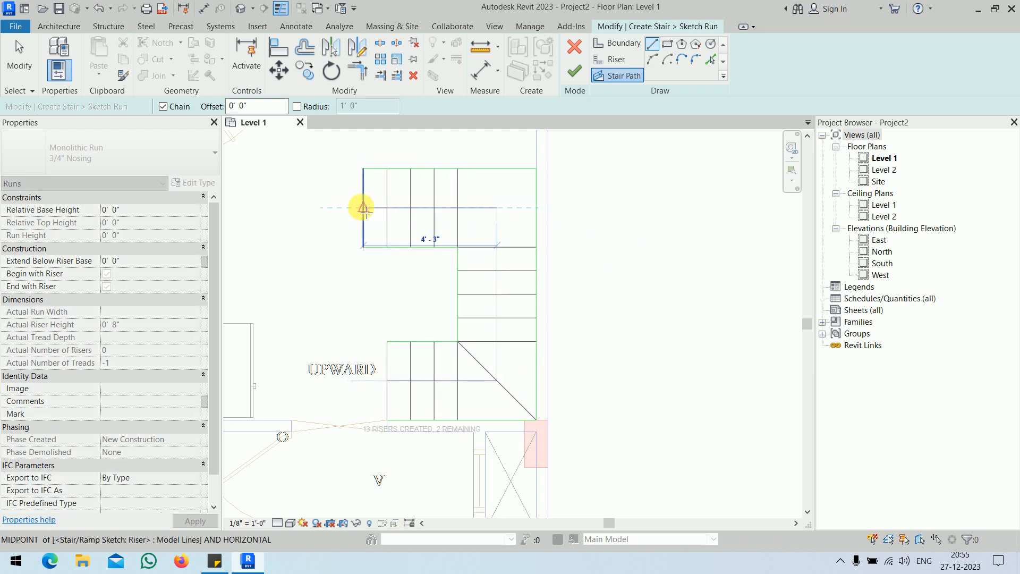
{"action": "left_click", "coordinate": [364, 209]}
{"action": "right_click", "coordinate": [640, 222]}
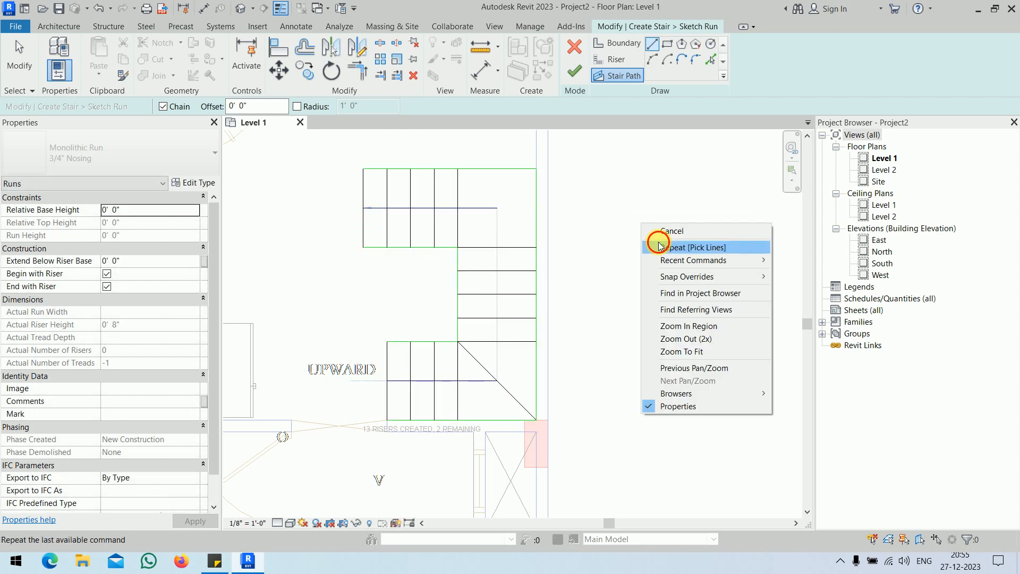
{"action": "left_click", "coordinate": [654, 231]}
{"action": "right_click", "coordinate": [637, 212]}
{"action": "left_click", "coordinate": [636, 211]}
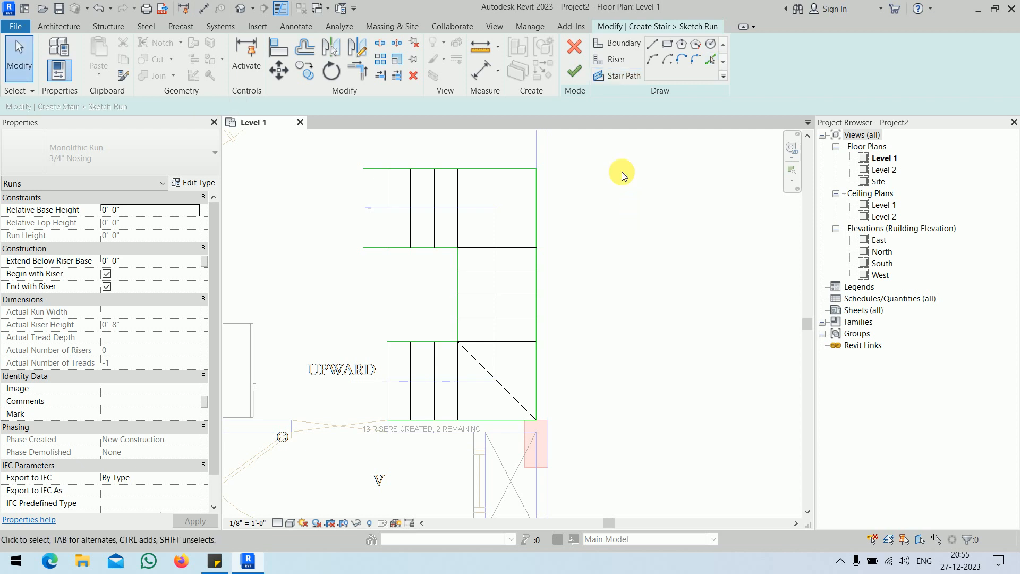
{"action": "left_click", "coordinate": [575, 71]}
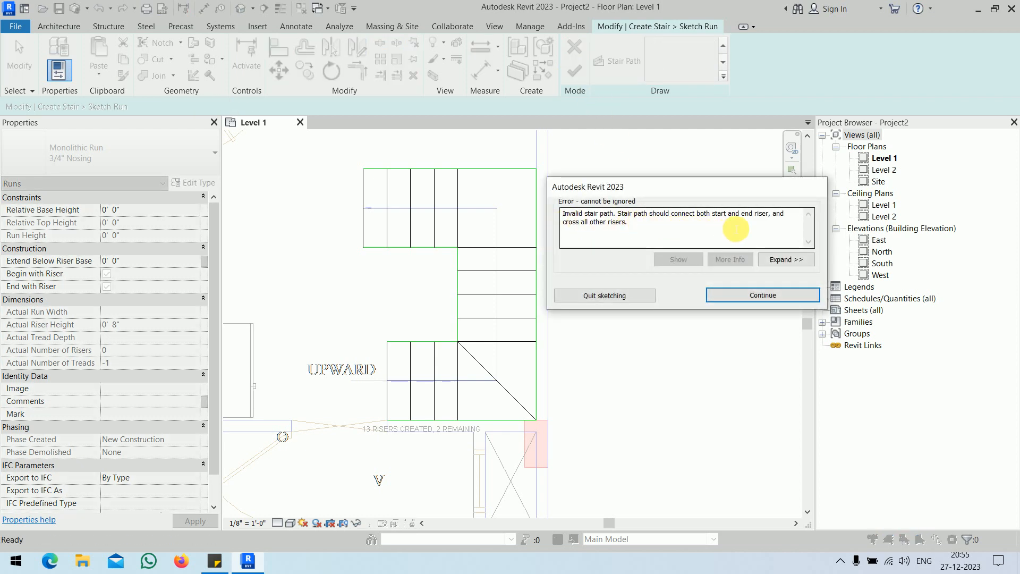
{"action": "left_click", "coordinate": [750, 295]}
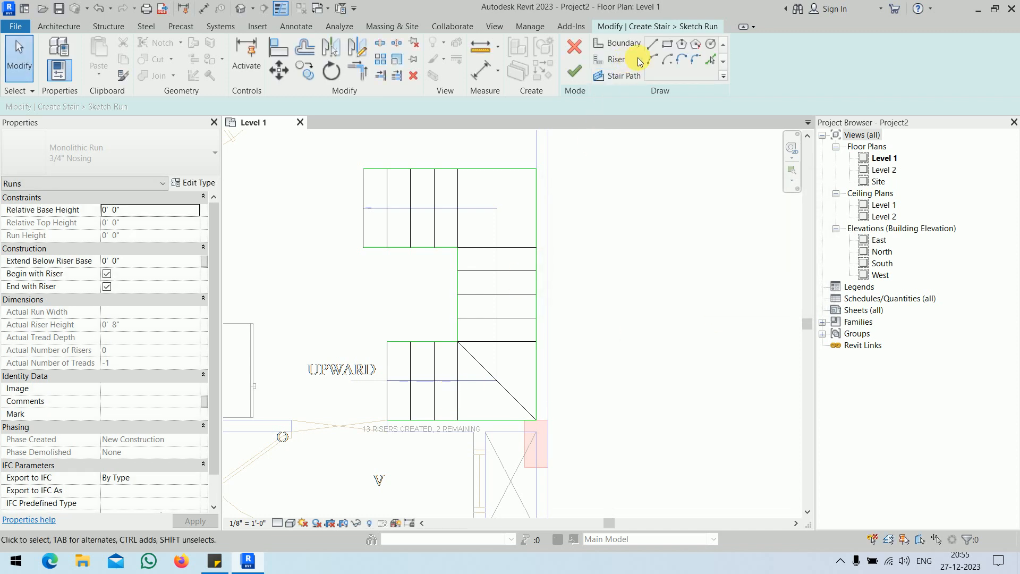
Step: Connect the two stair path lines with a line along the middle flight's centre and finish the run sketch
{"action": "left_click", "coordinate": [652, 44]}
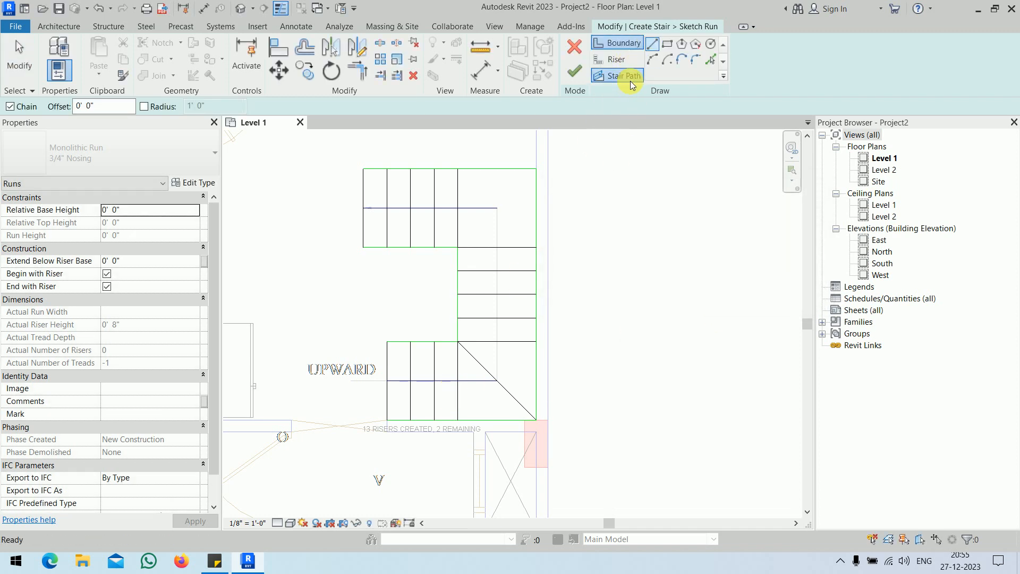
{"action": "left_click", "coordinate": [631, 81]}
{"action": "left_click", "coordinate": [497, 381]}
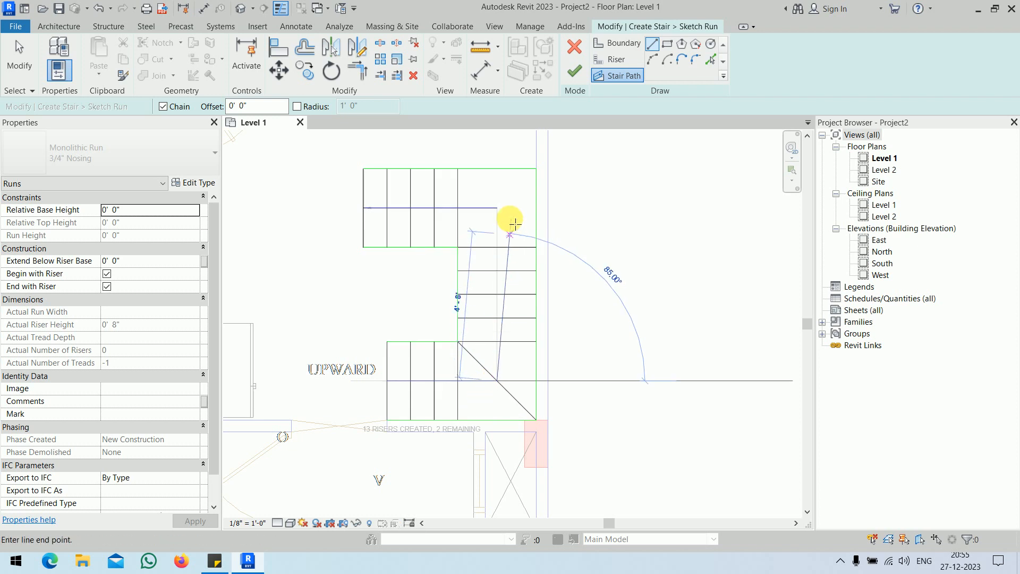
{"action": "left_click", "coordinate": [497, 209]}
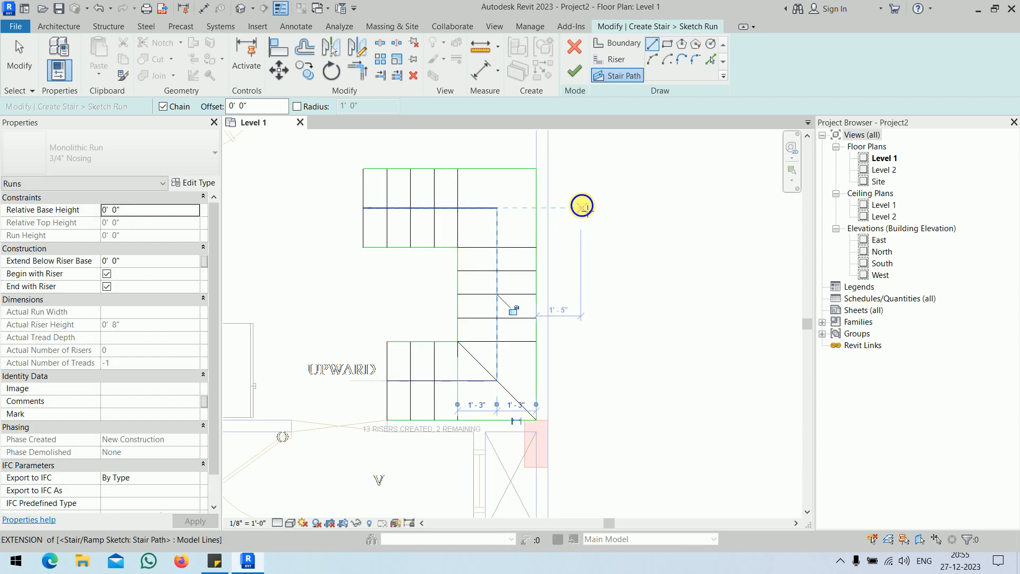
{"action": "right_click", "coordinate": [582, 207]}
{"action": "left_click", "coordinate": [595, 214]}
{"action": "right_click", "coordinate": [587, 212]}
{"action": "left_click", "coordinate": [597, 215]}
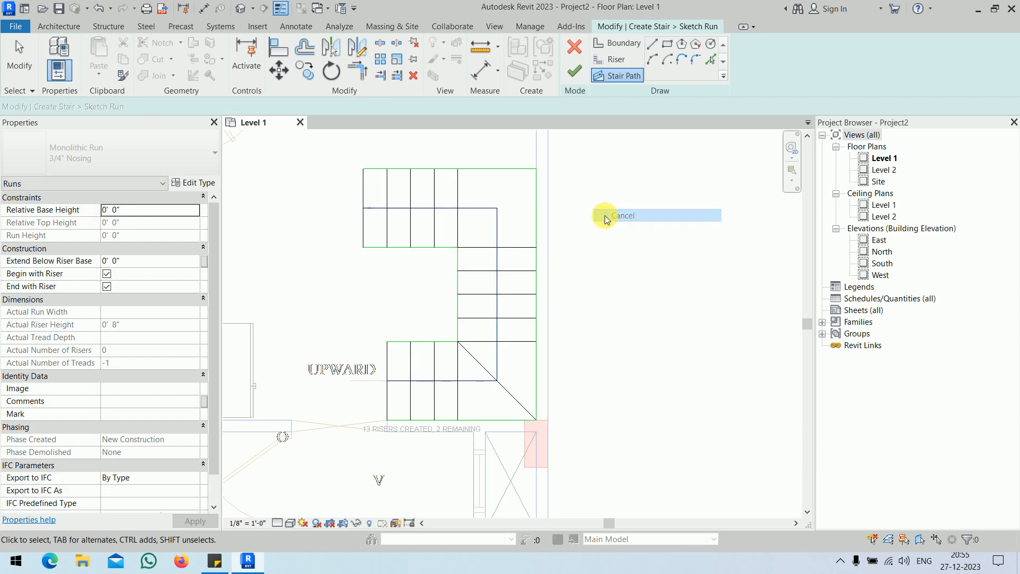
{"action": "left_click", "coordinate": [574, 71]}
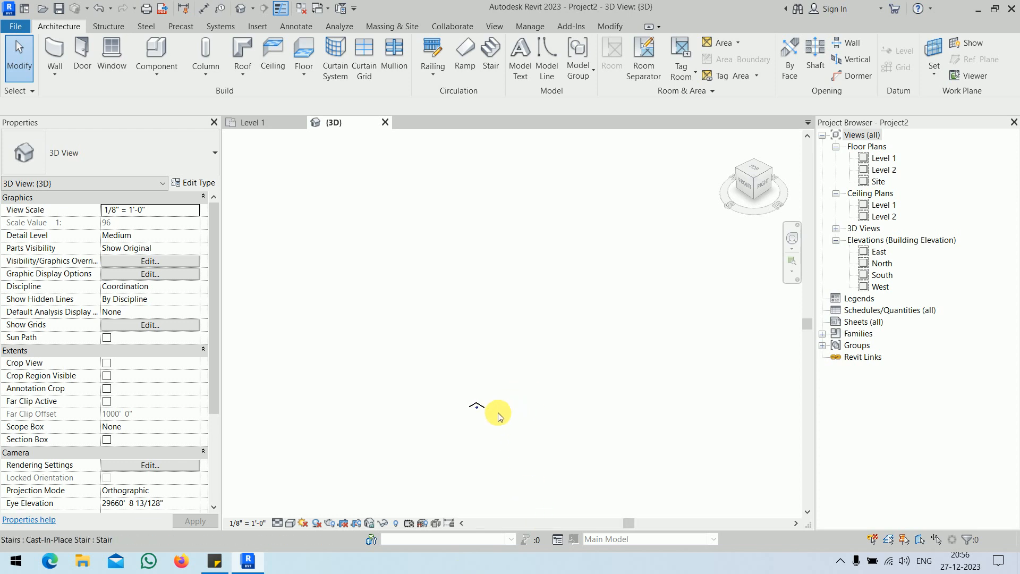
Step: Set the 3D view's detail level to Fine and its visual style to Shaded
{"action": "scroll", "coordinate": [468, 404], "scroll_direction": "up", "scroll_amount": 8}
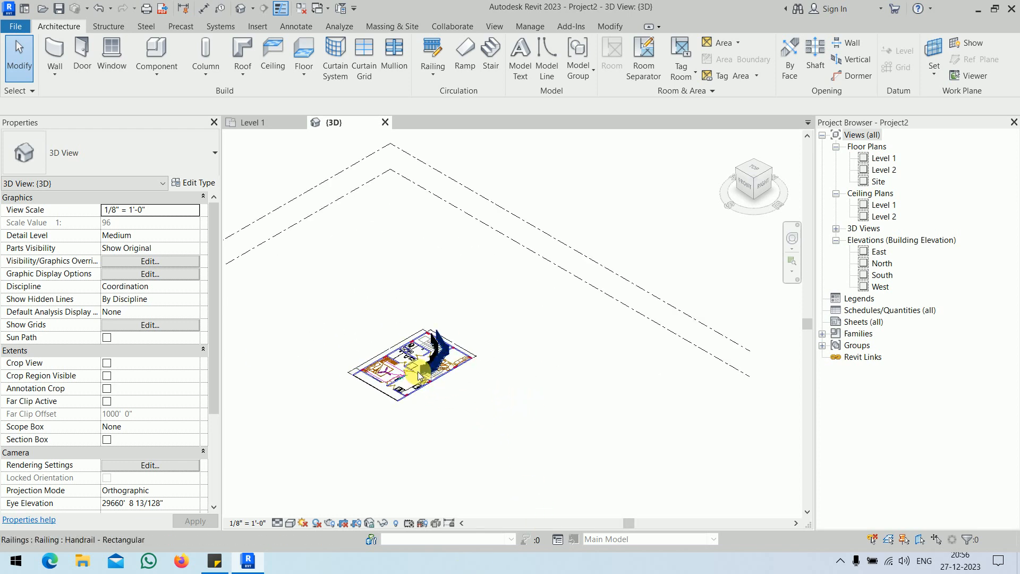
{"action": "scroll", "coordinate": [420, 375], "scroll_direction": "up", "scroll_amount": 6}
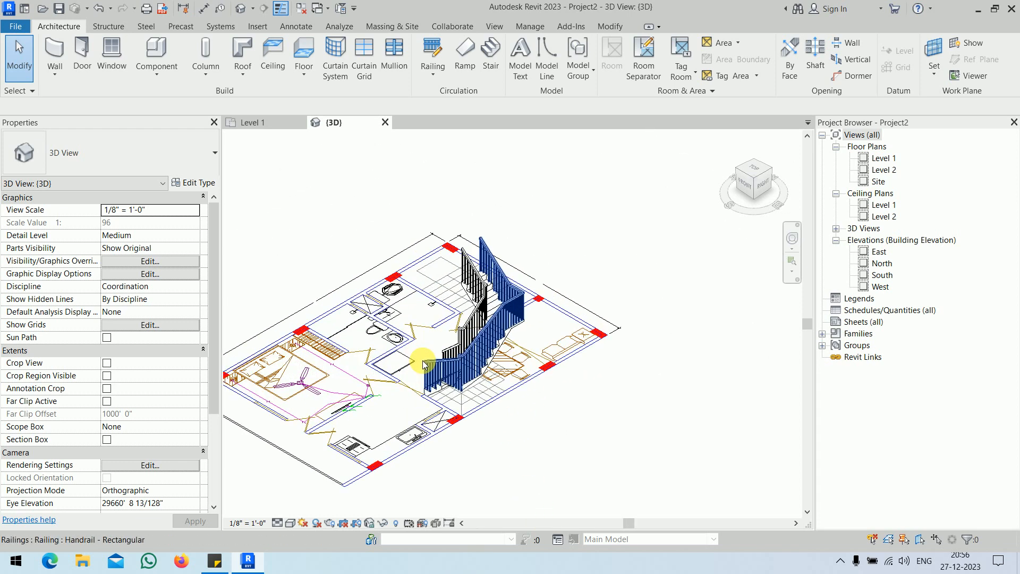
{"action": "left_click", "coordinate": [278, 523]}
{"action": "left_click", "coordinate": [292, 507]}
{"action": "left_click", "coordinate": [290, 522]}
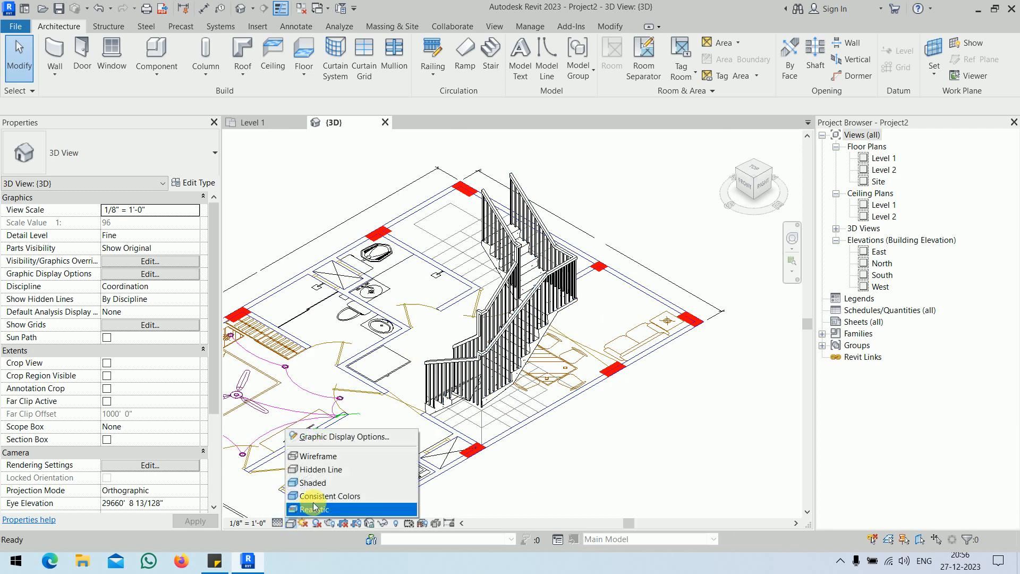
{"action": "left_click", "coordinate": [325, 484]}
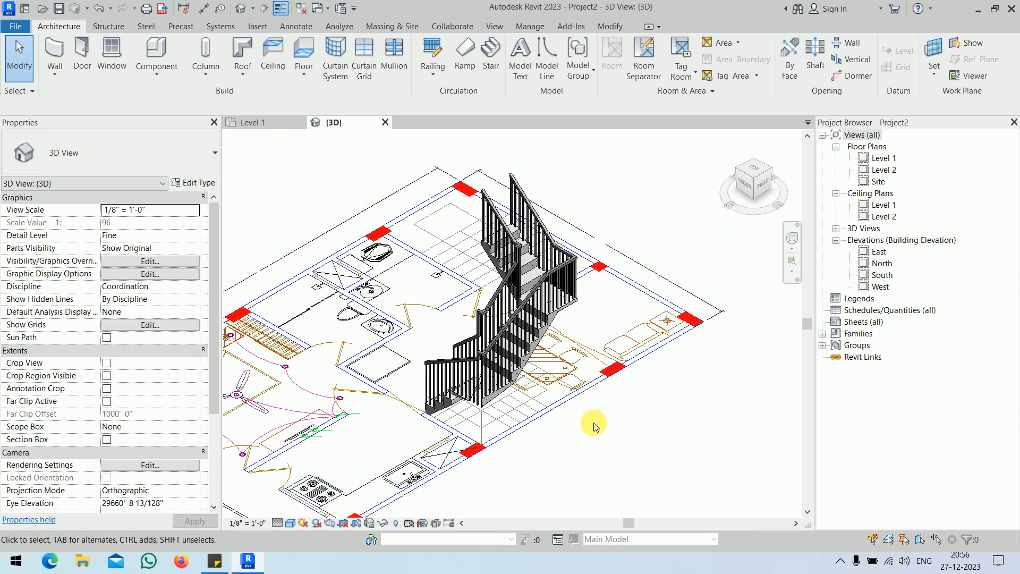
Step: Examine the finished staircase and its railings over the imported plan from different angles in the 3D view
{"action": "middle_click_drag", "start_coordinate": [501, 441], "coordinate": [522, 433], "text": "shift"}
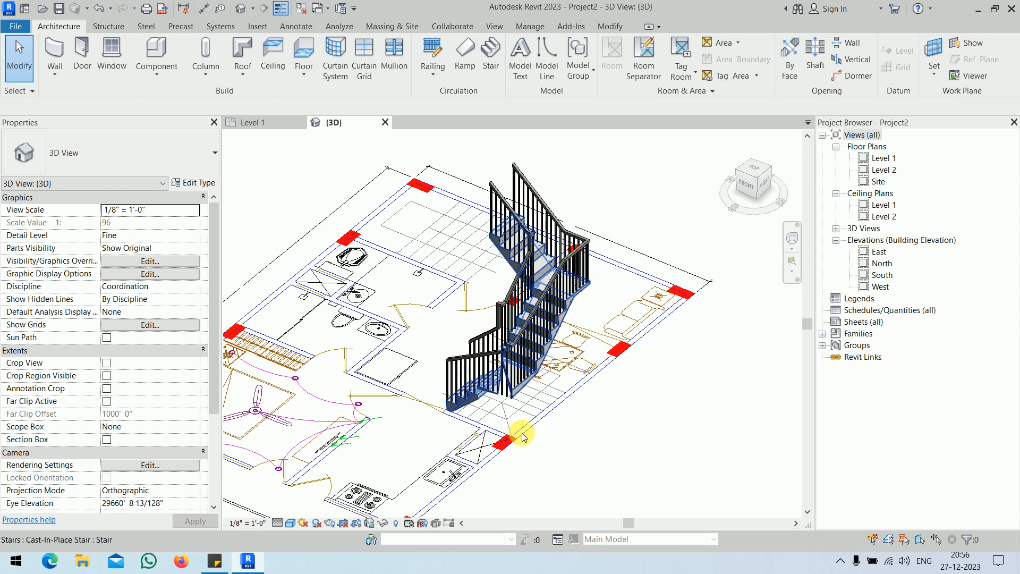
{"action": "left_click", "coordinate": [589, 377]}
{"action": "scroll", "coordinate": [630, 409], "scroll_direction": "down", "scroll_amount": 3}
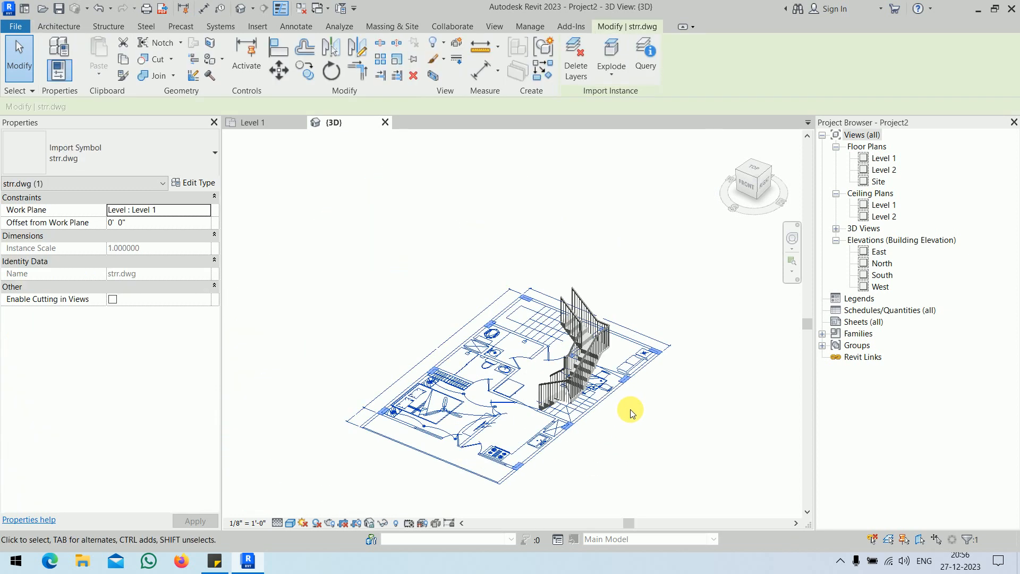
{"action": "mouse_move", "coordinate": [632, 413]}
{"action": "middle_mouse_down", "text": "shift"}
{"action": "mouse_move", "coordinate": [622, 408]}
{"action": "mouse_move", "coordinate": [664, 421]}
{"action": "mouse_move", "coordinate": [620, 406]}
{"action": "middle_mouse_up", "text": "shift"}
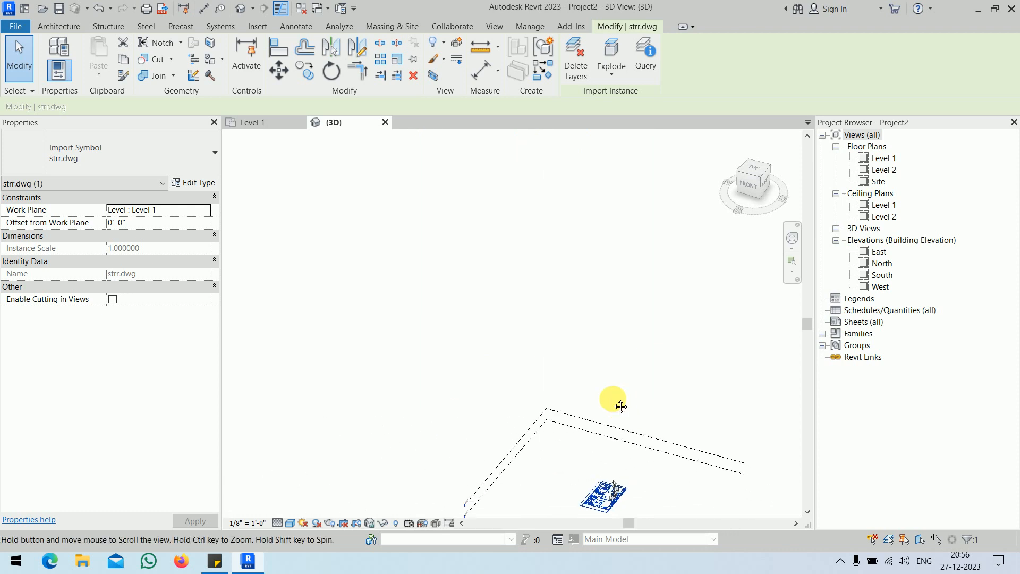
{"action": "scroll", "coordinate": [585, 398], "scroll_direction": "up", "scroll_amount": 5}
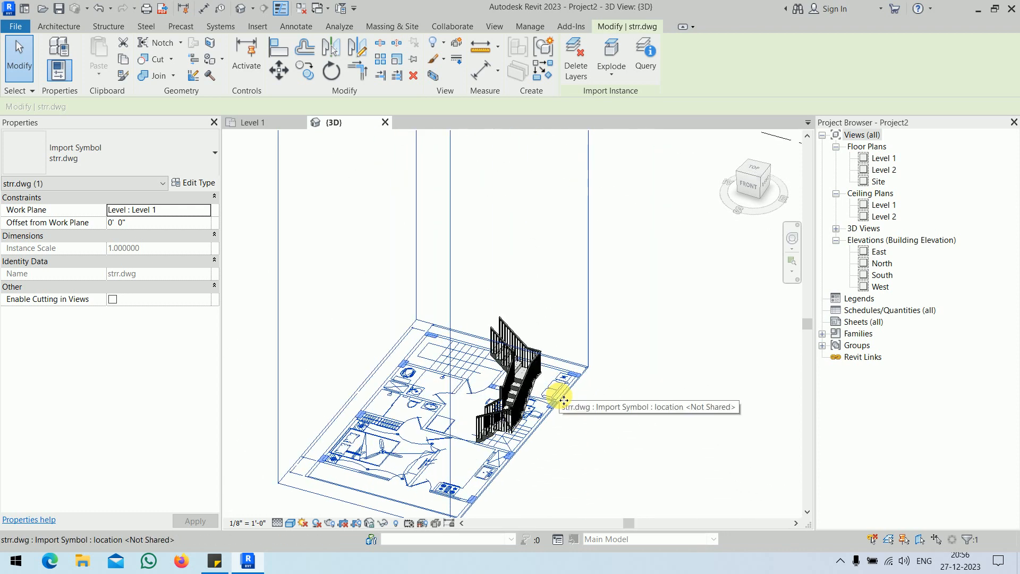
{"action": "left_click", "coordinate": [640, 425]}
{"action": "left_click", "coordinate": [585, 372]}
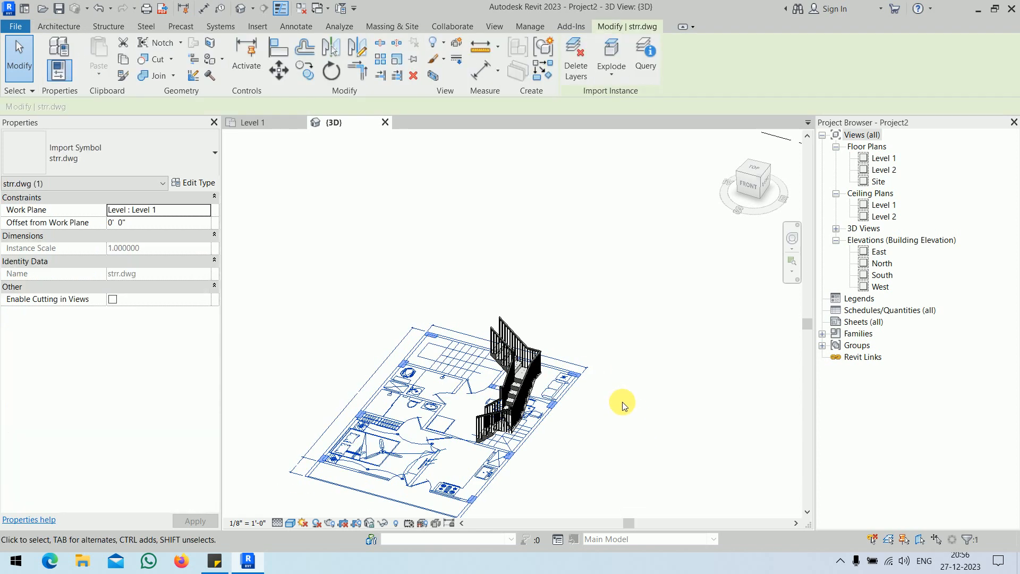
Step: Delete the imported strr.dwg drawing and inspect the staircase's lower winder corner from several angles
{"action": "key", "text": "Delete"}
{"action": "scroll", "coordinate": [494, 416], "scroll_direction": "up", "scroll_amount": 5}
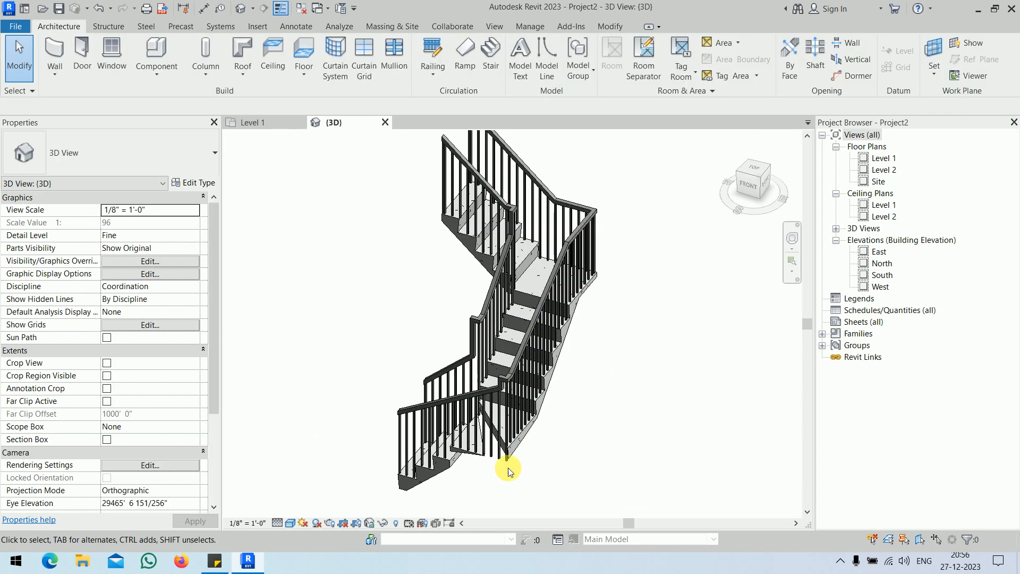
{"action": "left_click", "coordinate": [524, 457]}
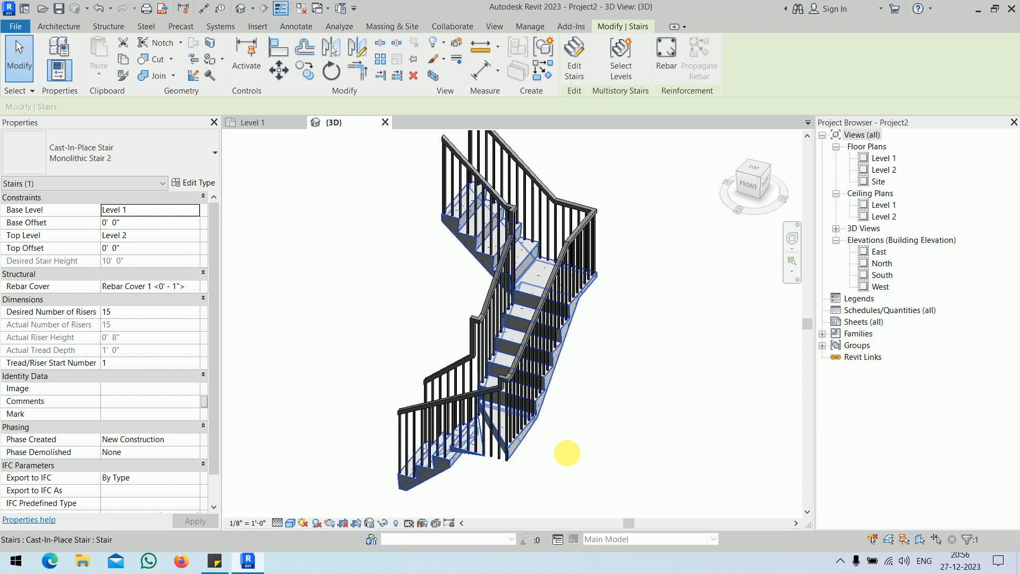
{"action": "middle_click_drag", "start_coordinate": [567, 451], "coordinate": [678, 487], "text": "shift"}
{"action": "scroll", "coordinate": [624, 481], "scroll_direction": "up", "scroll_amount": 5}
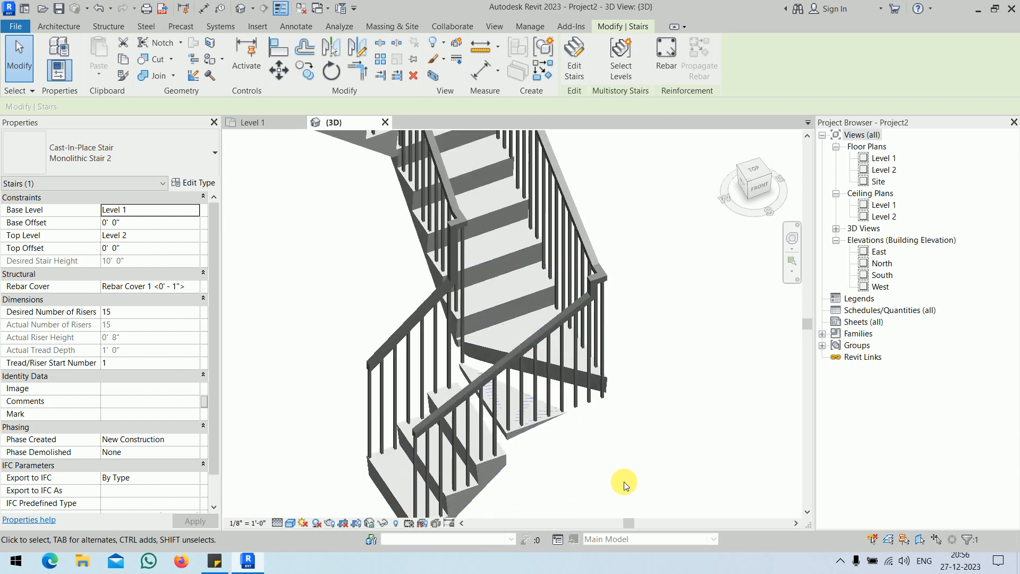
{"action": "middle_click_drag", "start_coordinate": [608, 479], "coordinate": [614, 383], "text": "shift"}
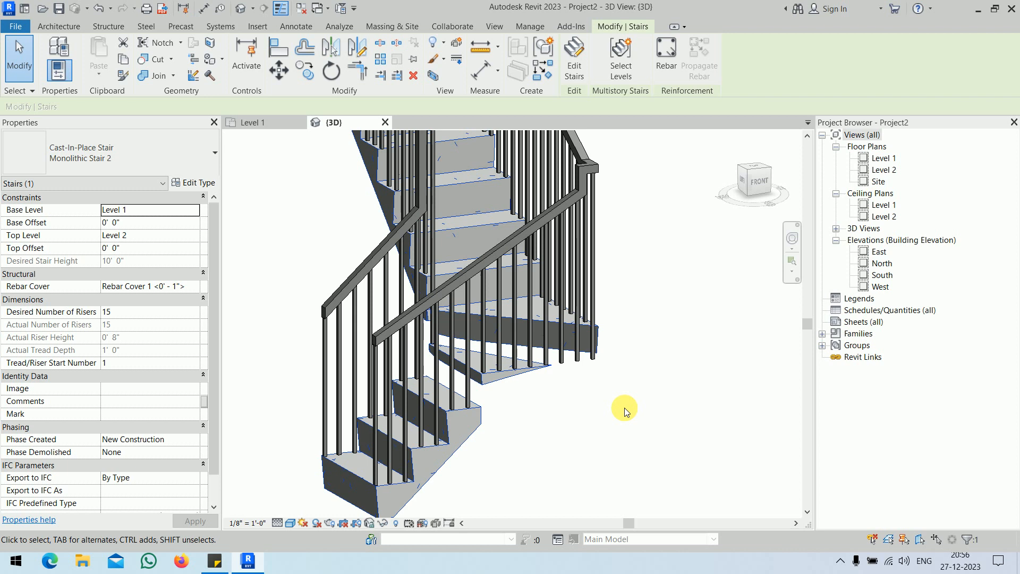
{"action": "left_click", "coordinate": [624, 407]}
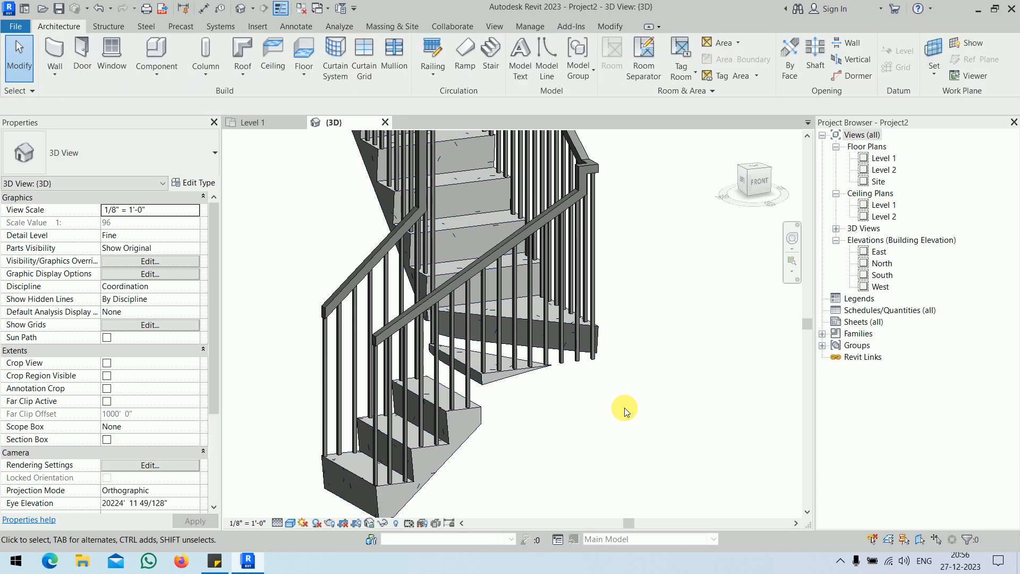
Step: Open the staircase for editing in the Level 1 floor plan and inspect its lower winder corner
{"action": "double_click", "coordinate": [883, 160]}
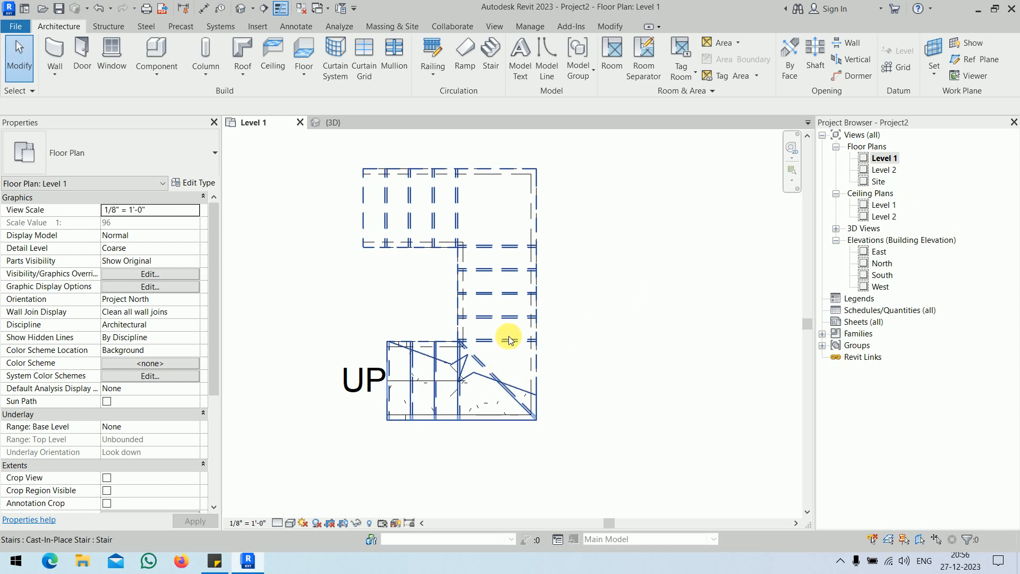
{"action": "left_click", "coordinate": [510, 338]}
{"action": "left_click", "coordinate": [575, 70]}
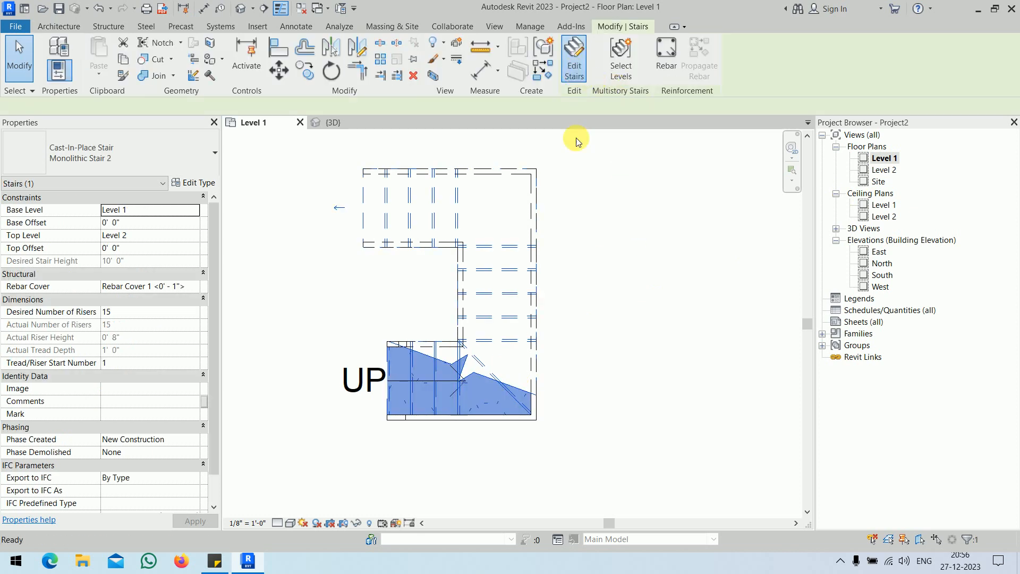
{"action": "scroll", "coordinate": [467, 393], "scroll_direction": "up", "scroll_amount": 5}
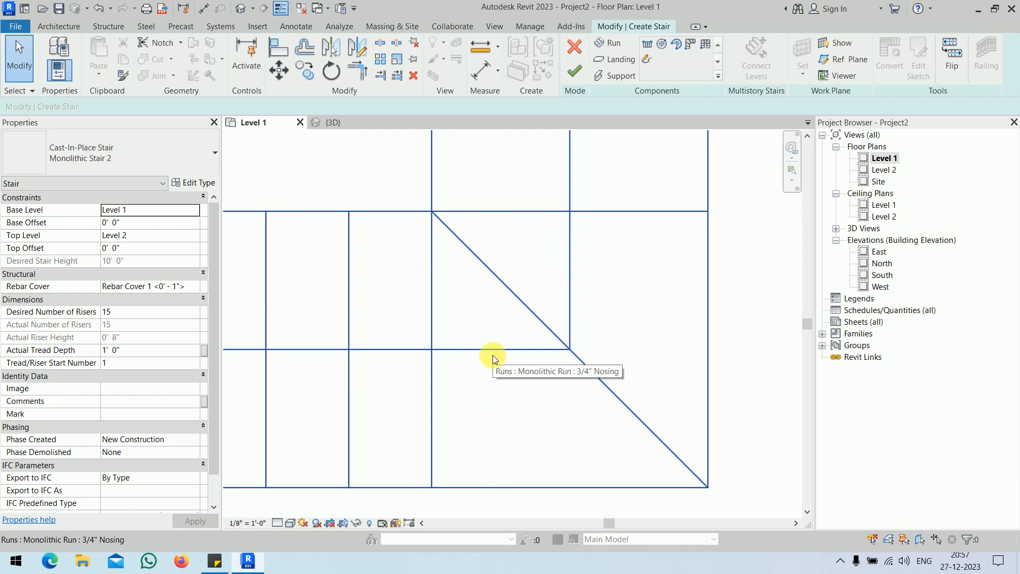
{"action": "scroll", "coordinate": [467, 340], "scroll_direction": "up", "scroll_amount": 3}
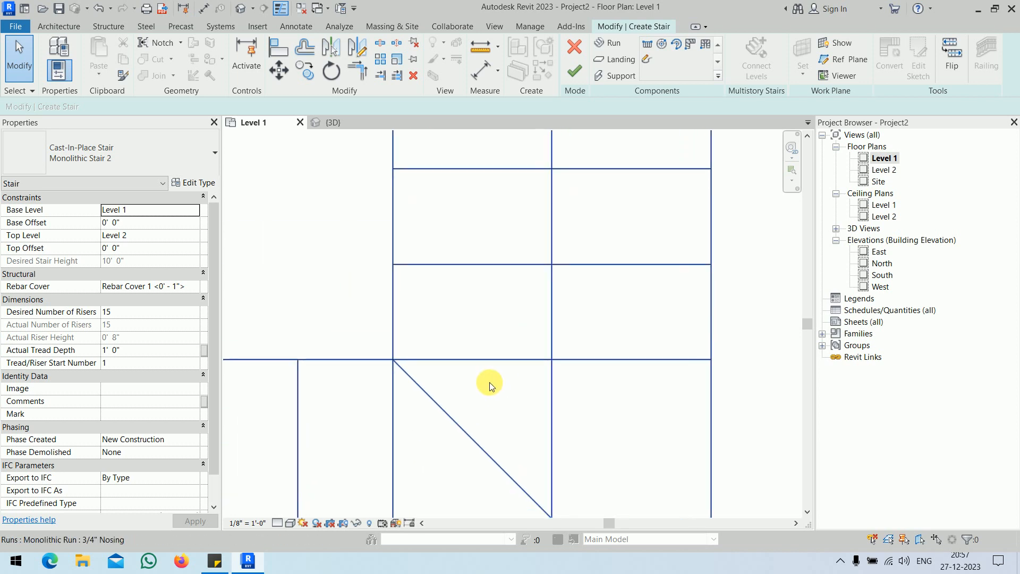
{"action": "scroll", "coordinate": [481, 391], "scroll_direction": "down", "scroll_amount": 5}
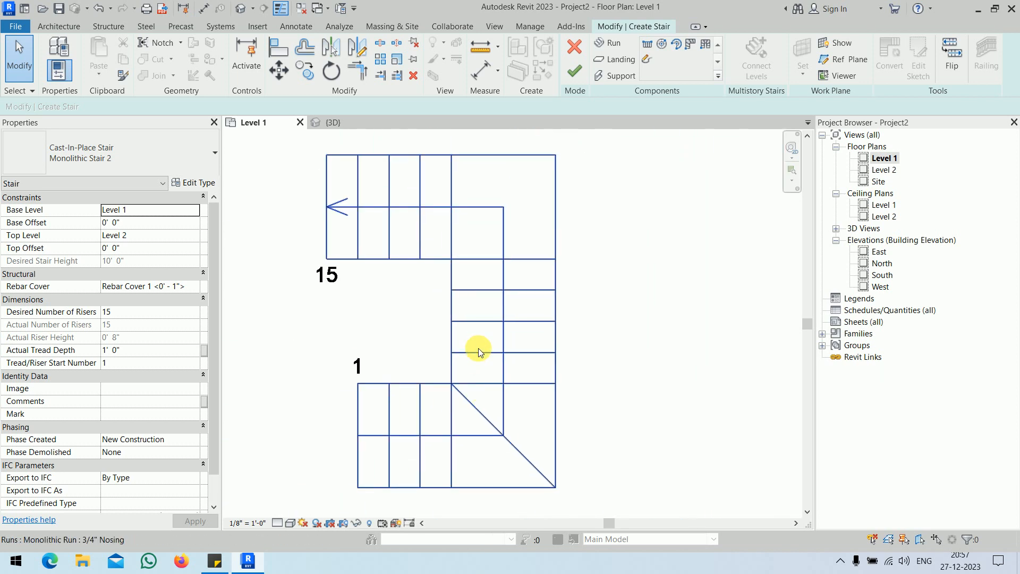
{"action": "left_click", "coordinate": [479, 349]}
{"action": "left_click", "coordinate": [647, 62]}
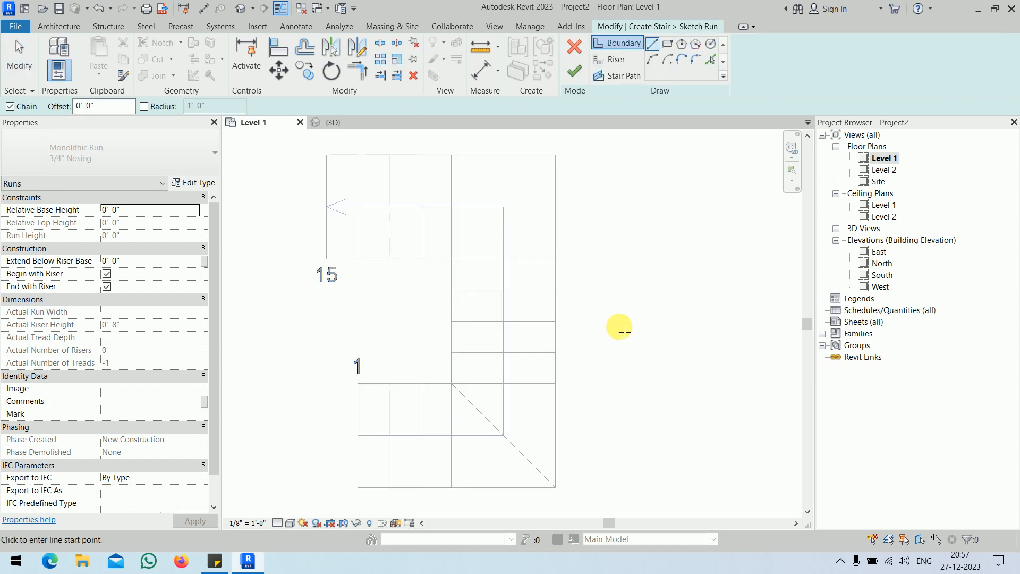
{"action": "left_click", "coordinate": [582, 49]}
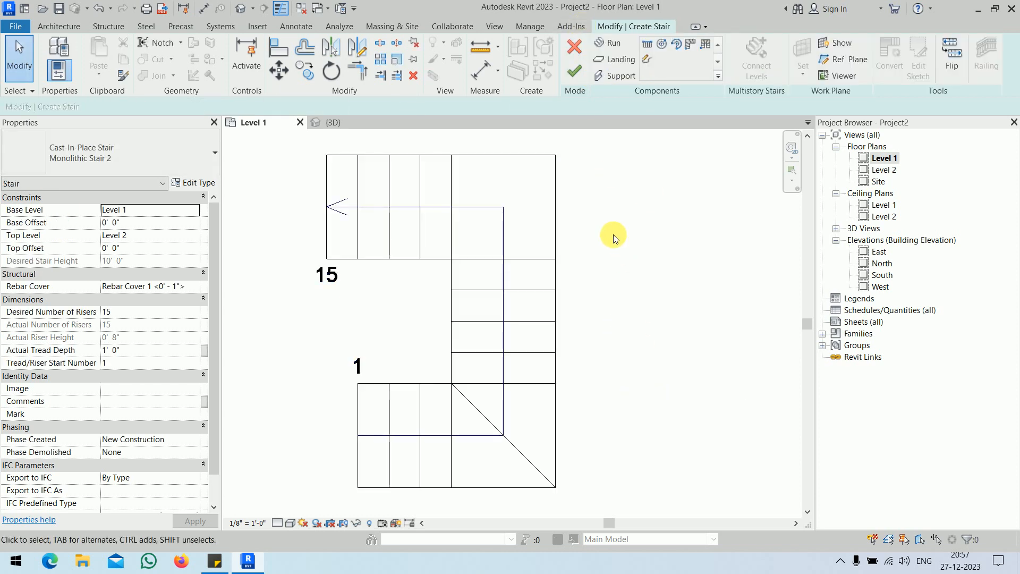
Step: Edit the run's sketch and nudge the vertical riser at the lower inner corner slightly away from the diagonal winder riser
{"action": "left_click", "coordinate": [510, 449]}
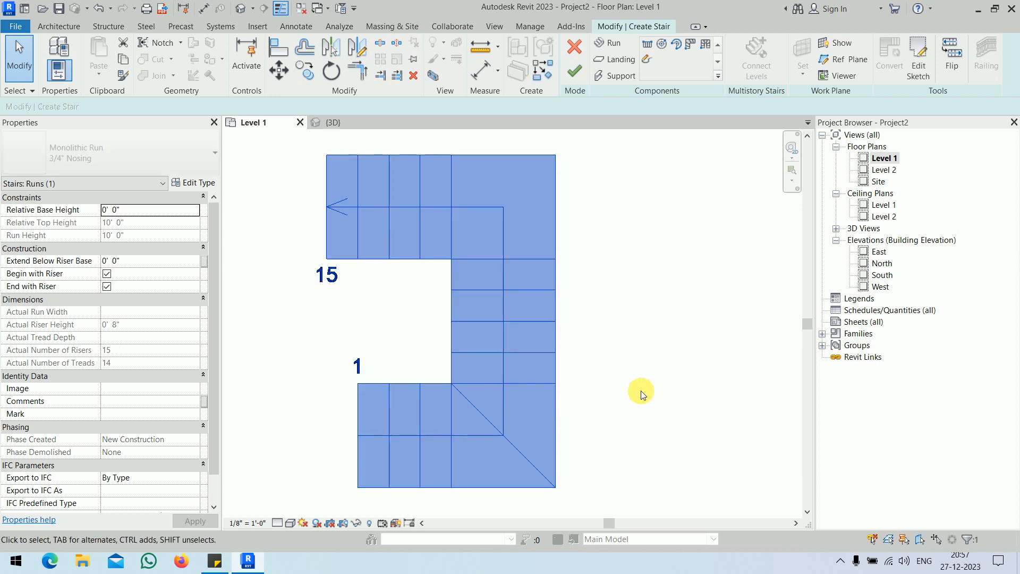
{"action": "left_click", "coordinate": [918, 60]}
{"action": "scroll", "coordinate": [511, 291], "scroll_direction": "up", "scroll_amount": 3}
{"action": "scroll", "coordinate": [511, 291], "scroll_direction": "up", "scroll_amount": 2}
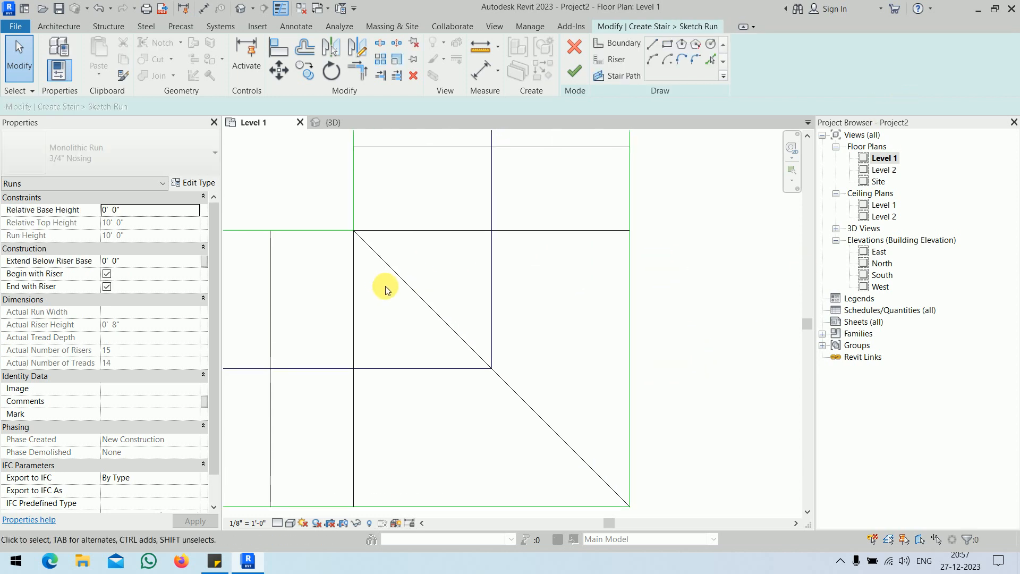
{"action": "left_click", "coordinate": [356, 279]}
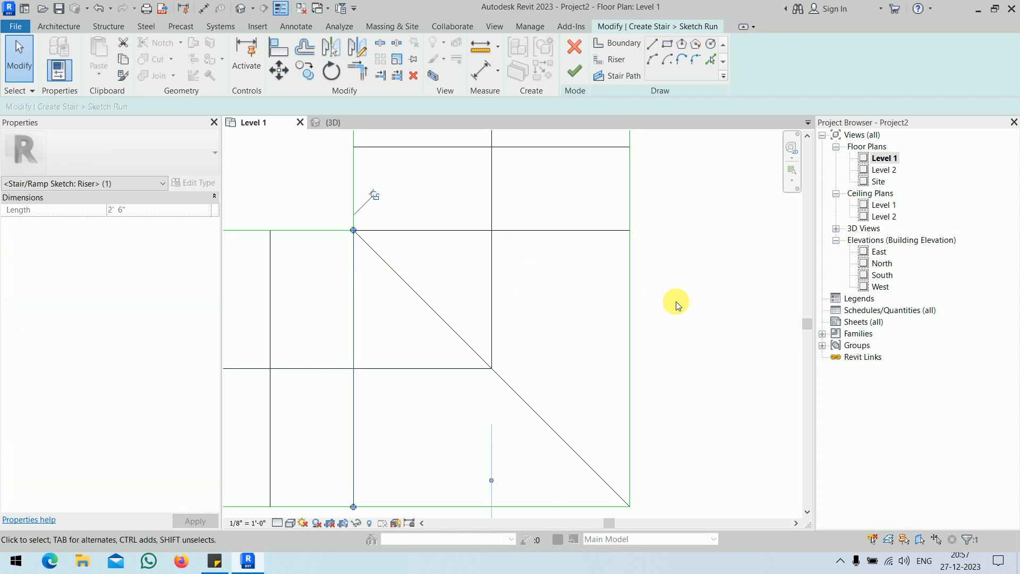
{"action": "key", "text": "Left"}
{"action": "left_click", "coordinate": [688, 298]}
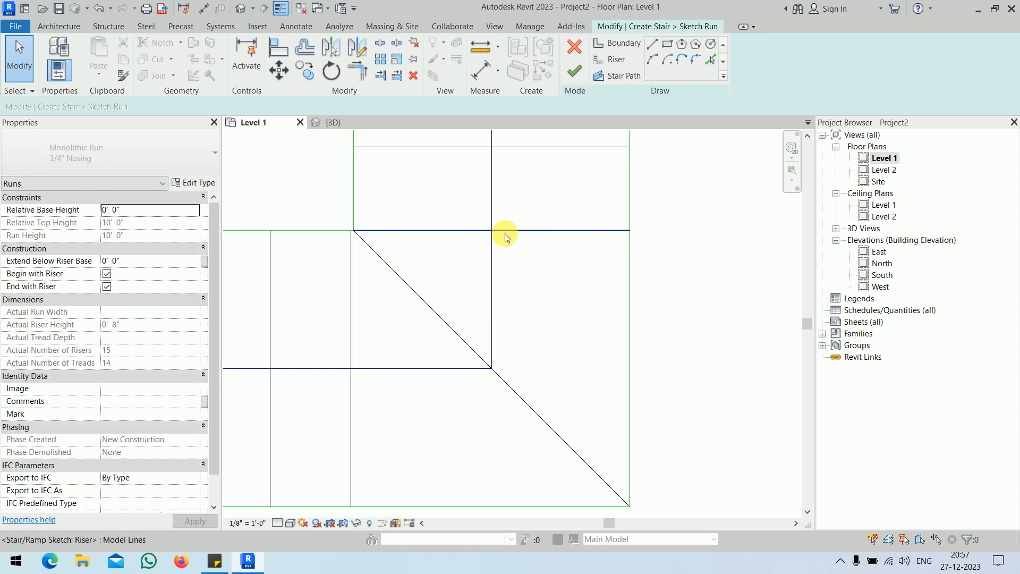
Step: Nudge the horizontal riser at the lower inner corner slightly upward, and finish both the run sketch and the stair edit
{"action": "left_click", "coordinate": [432, 231]}
{"action": "key", "text": "Up"}
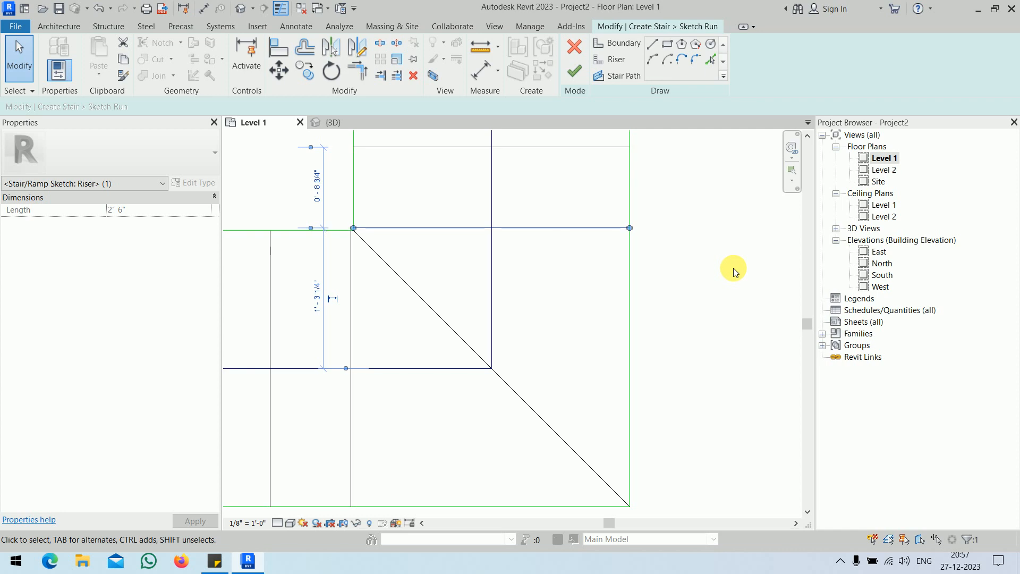
{"action": "left_click", "coordinate": [722, 272]}
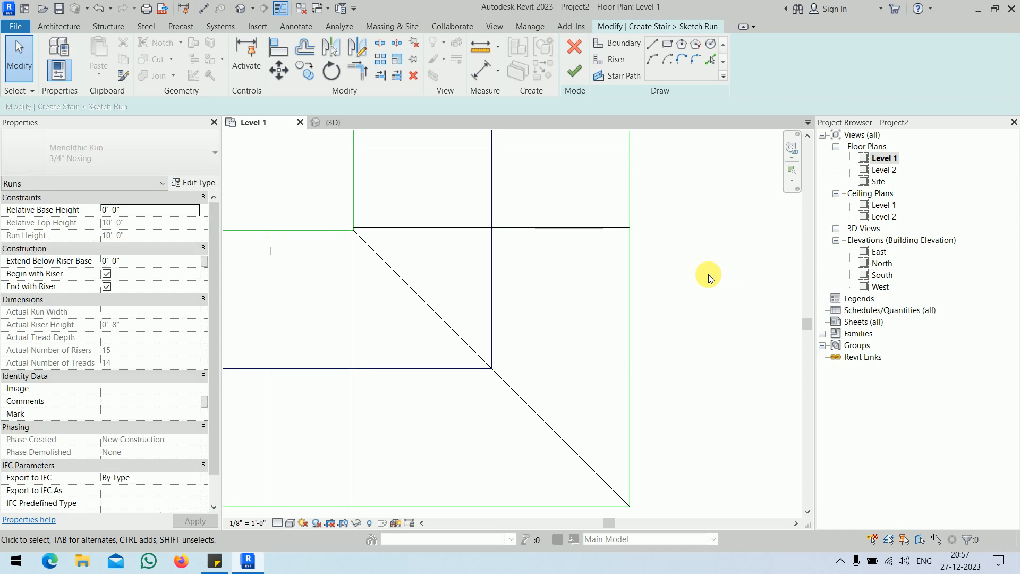
{"action": "scroll", "coordinate": [709, 274], "scroll_direction": "down", "scroll_amount": 2}
{"action": "middle_click_drag", "start_coordinate": [701, 260], "coordinate": [660, 357]}
{"action": "left_click", "coordinate": [580, 75]}
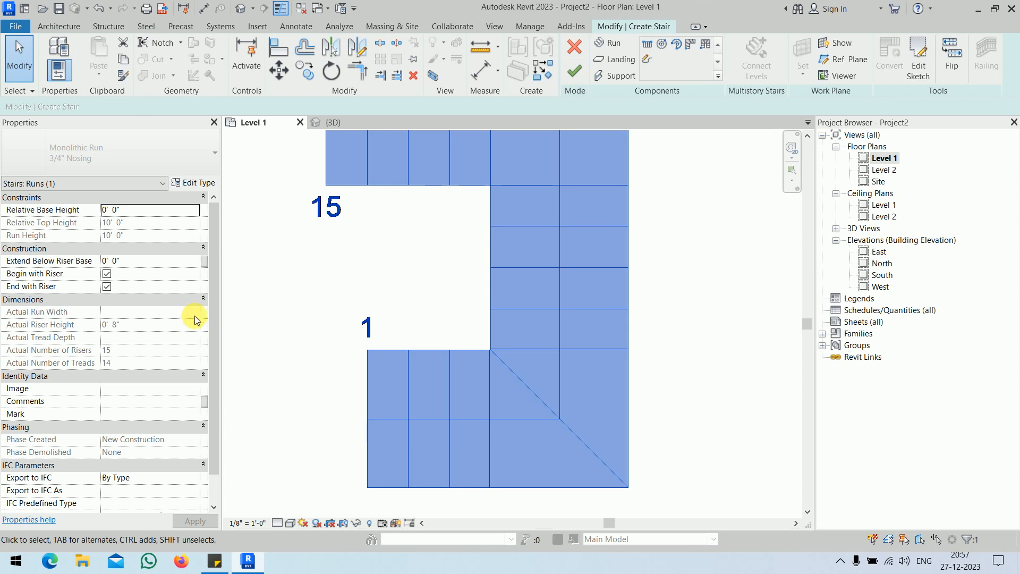
{"action": "left_click", "coordinate": [575, 72]}
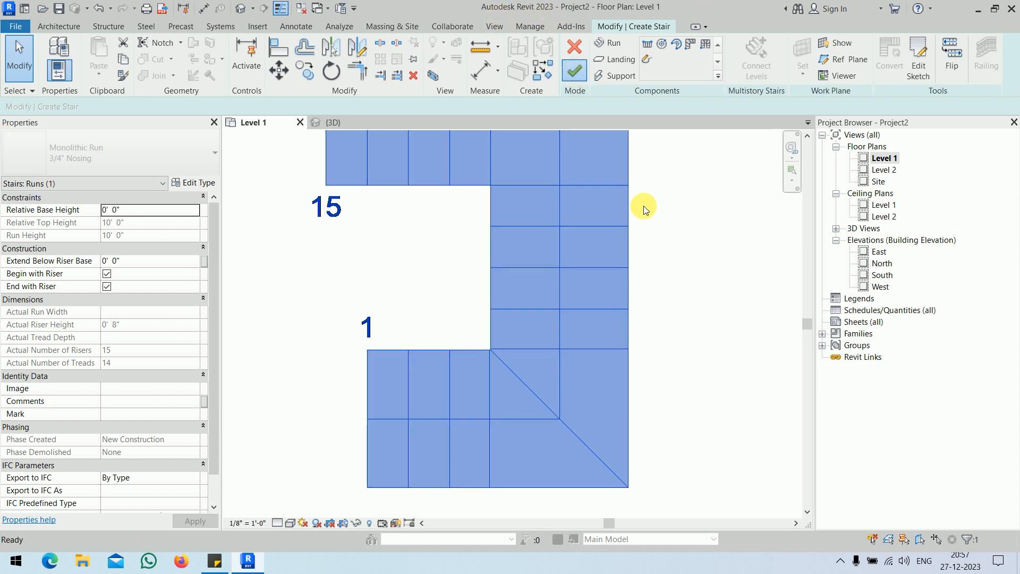
Step: Examine the edited staircase's lower winder corner, underside and railings from different angles in the 3D view
{"action": "left_click", "coordinate": [321, 124]}
{"action": "middle_click_drag", "start_coordinate": [672, 416], "coordinate": [636, 444], "text": "shift"}
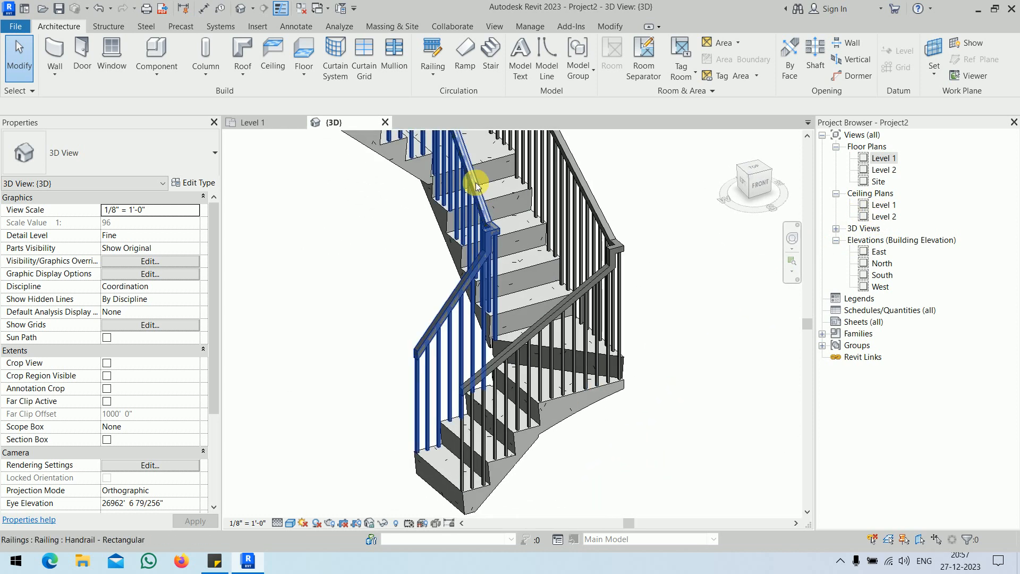
{"action": "middle_click_drag", "start_coordinate": [662, 405], "coordinate": [482, 304], "text": "shift"}
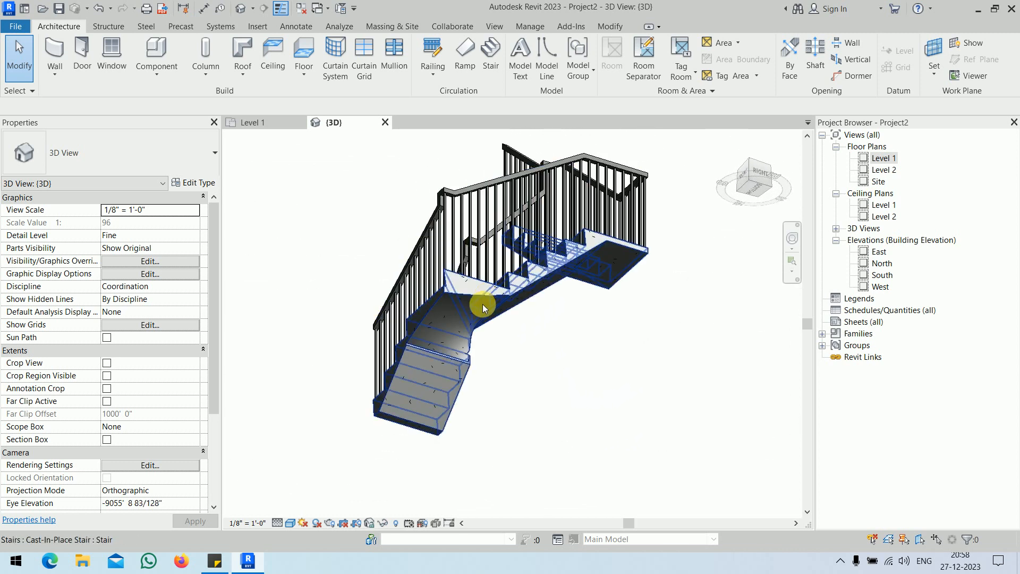
{"action": "left_click", "coordinate": [462, 340]}
{"action": "middle_click_drag", "start_coordinate": [496, 374], "coordinate": [591, 416], "text": "shift"}
{"action": "middle_click_drag", "start_coordinate": [591, 430], "coordinate": [524, 404], "text": "shift"}
{"action": "scroll", "coordinate": [524, 405], "scroll_direction": "up", "scroll_amount": 6}
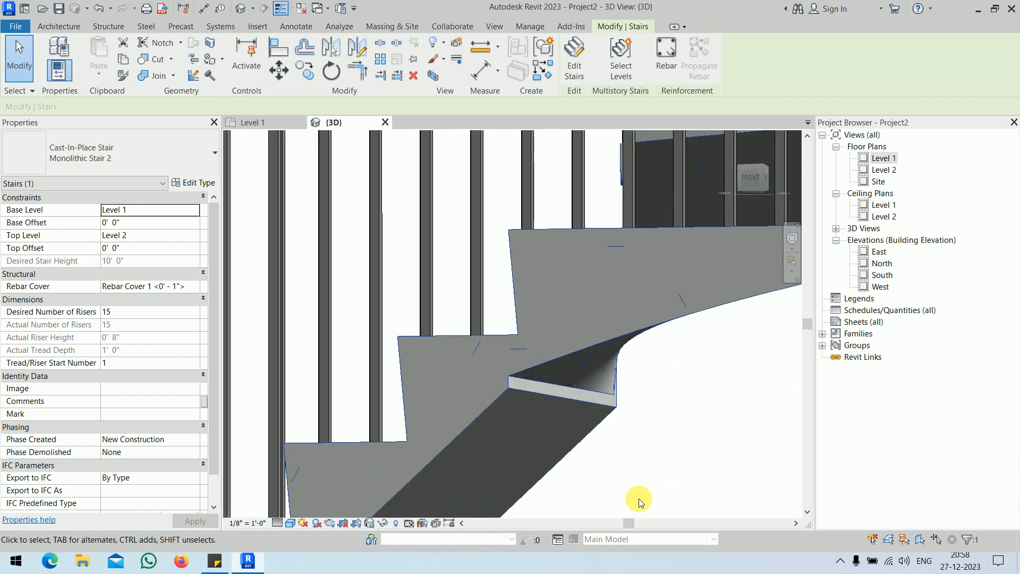
{"action": "scroll", "coordinate": [632, 496], "scroll_direction": "down", "scroll_amount": 5}
{"action": "middle_click_drag", "start_coordinate": [502, 363], "coordinate": [592, 409], "text": "shift"}
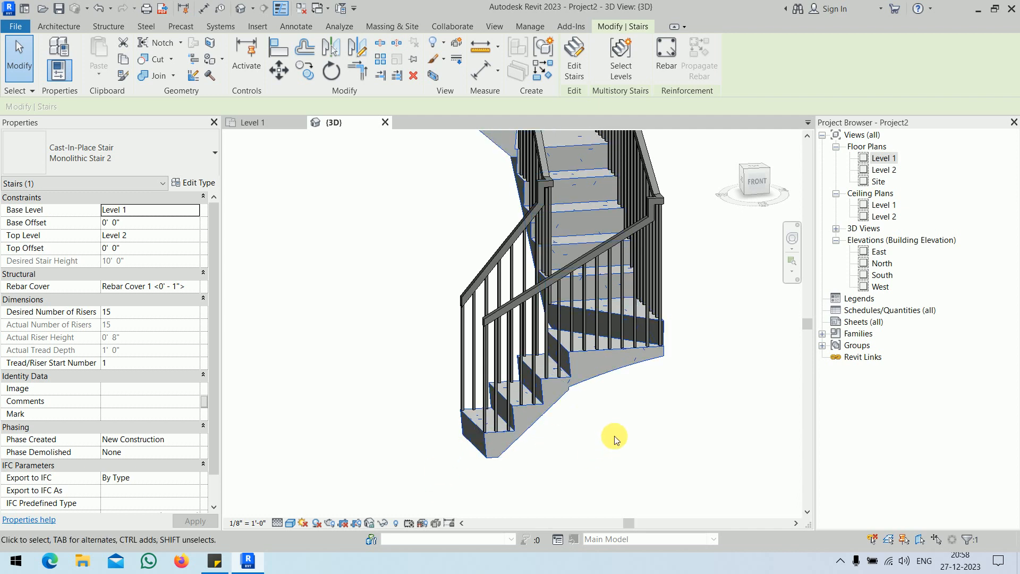
{"action": "scroll", "coordinate": [614, 435], "scroll_direction": "down", "scroll_amount": 2}
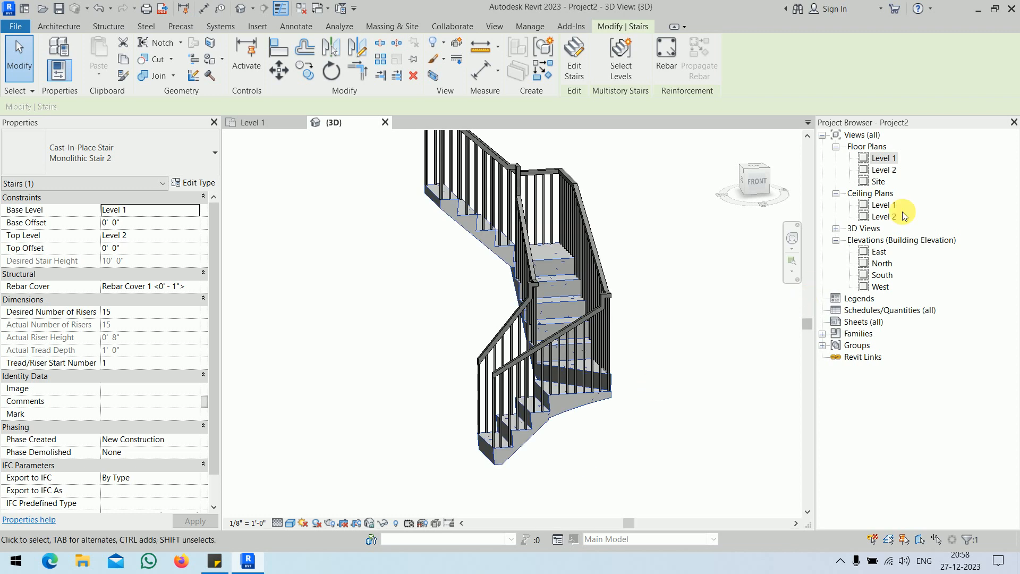
Step: Return to the Level 1 floor plan and reopen the staircase's run sketch for editing
{"action": "double_click", "coordinate": [869, 162]}
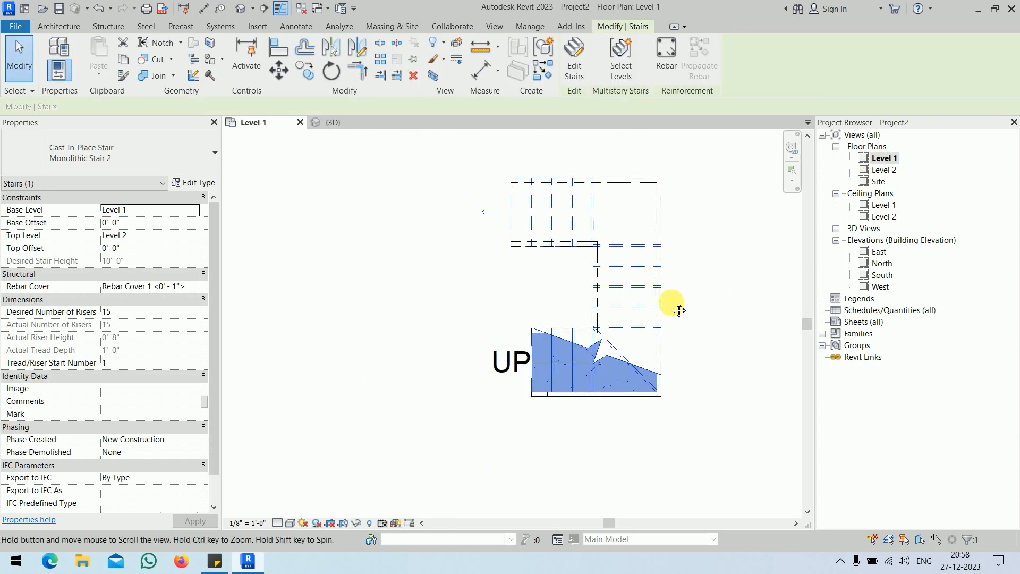
{"action": "left_click", "coordinate": [707, 329]}
{"action": "middle_click_drag", "start_coordinate": [683, 303], "coordinate": [598, 312]}
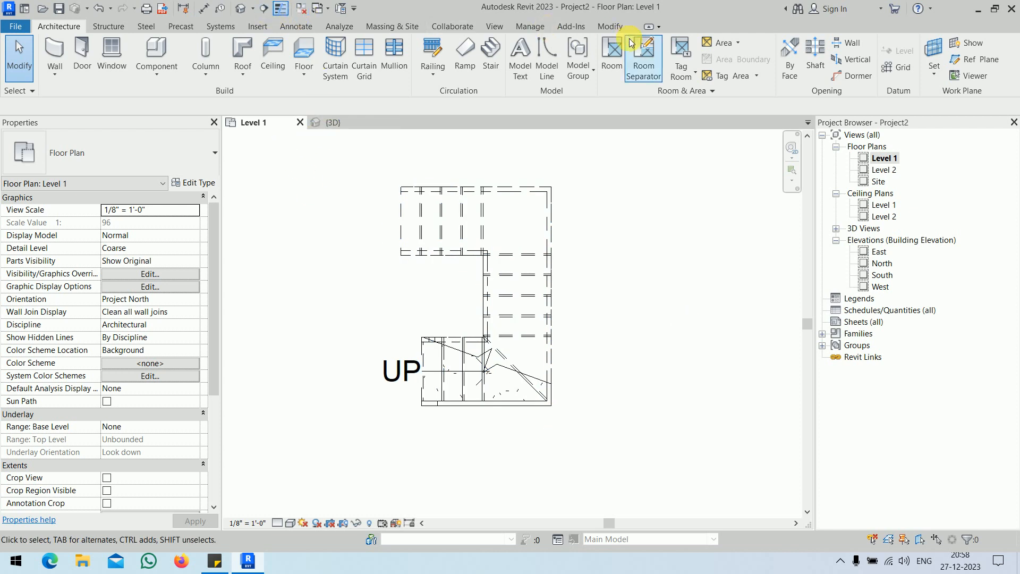
{"action": "left_click", "coordinate": [478, 380]}
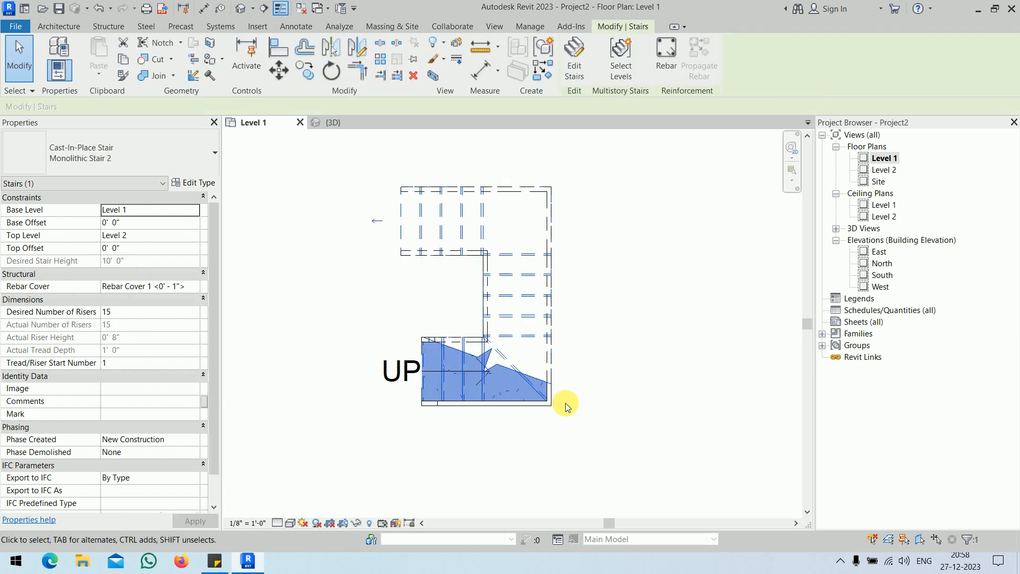
{"action": "left_click", "coordinate": [574, 58]}
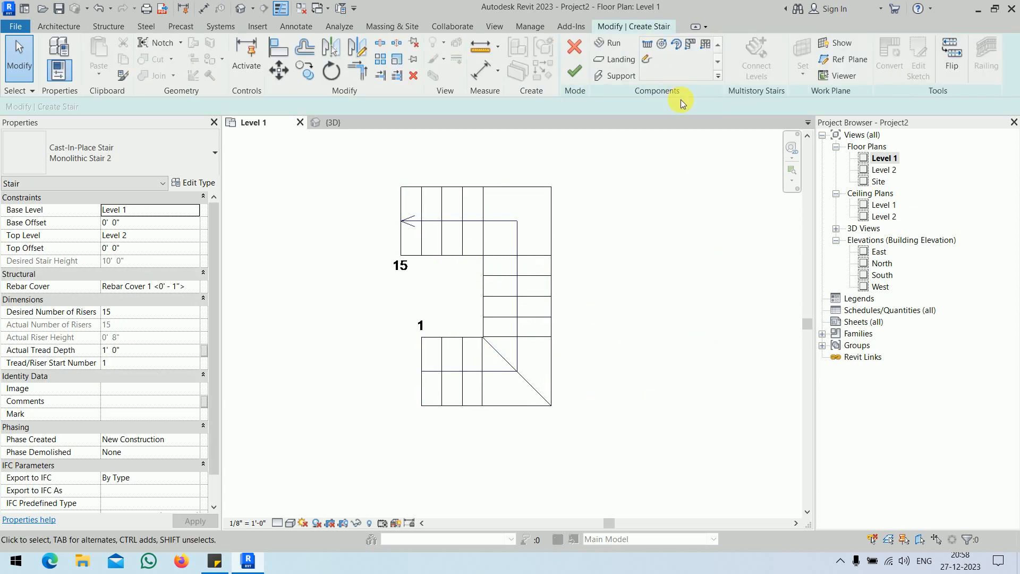
{"action": "left_click", "coordinate": [533, 391]}
{"action": "left_click", "coordinate": [918, 59]}
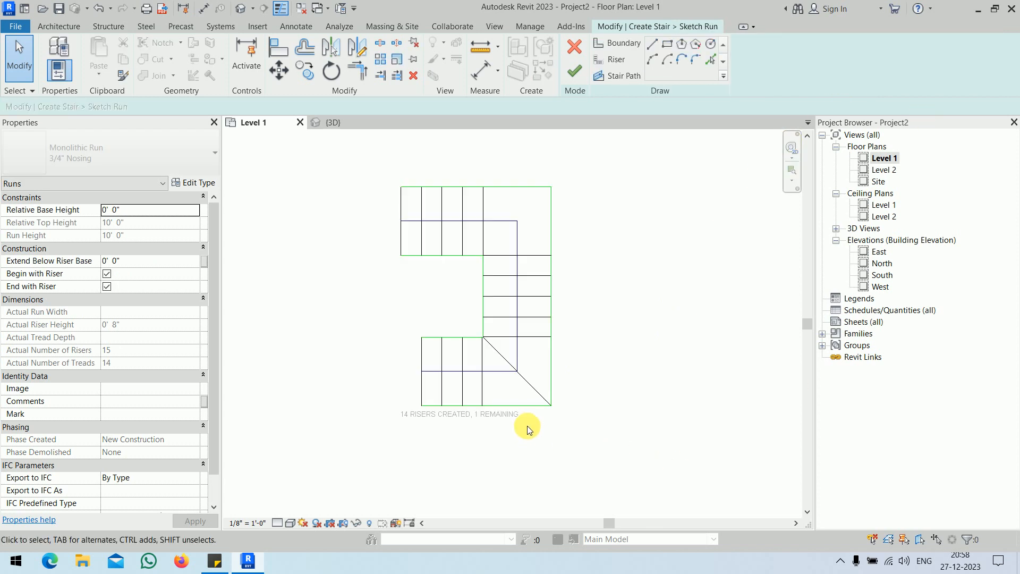
Step: Move the vertical riser at the lower winder back onto the inner corner and finish the run sketch
{"action": "scroll", "coordinate": [526, 403], "scroll_direction": "up", "scroll_amount": 4}
{"action": "middle_click_drag", "start_coordinate": [645, 303], "coordinate": [734, 344]}
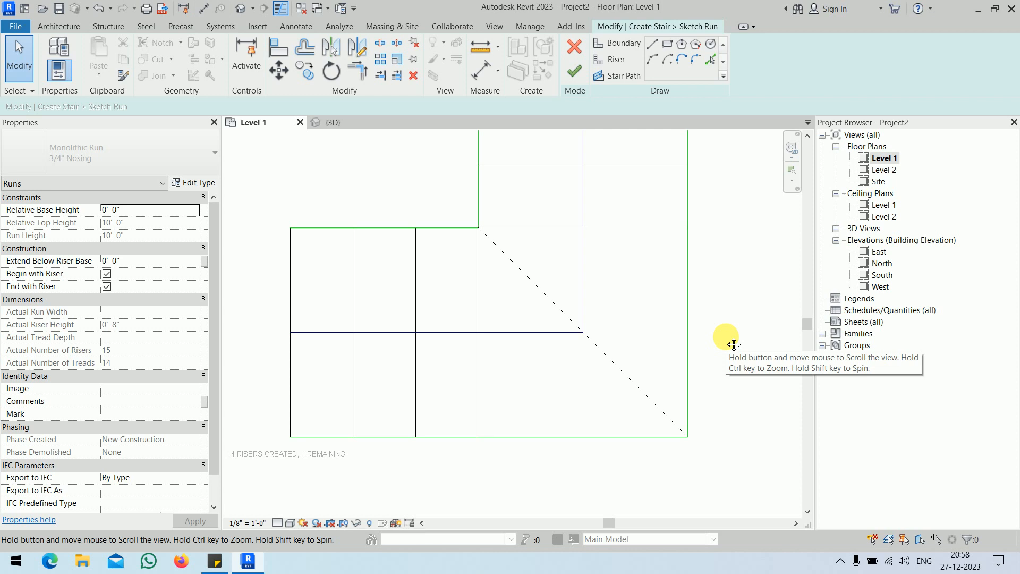
{"action": "middle_click_drag", "start_coordinate": [680, 282], "coordinate": [658, 324]}
{"action": "scroll", "coordinate": [472, 251], "scroll_direction": "up", "scroll_amount": 4}
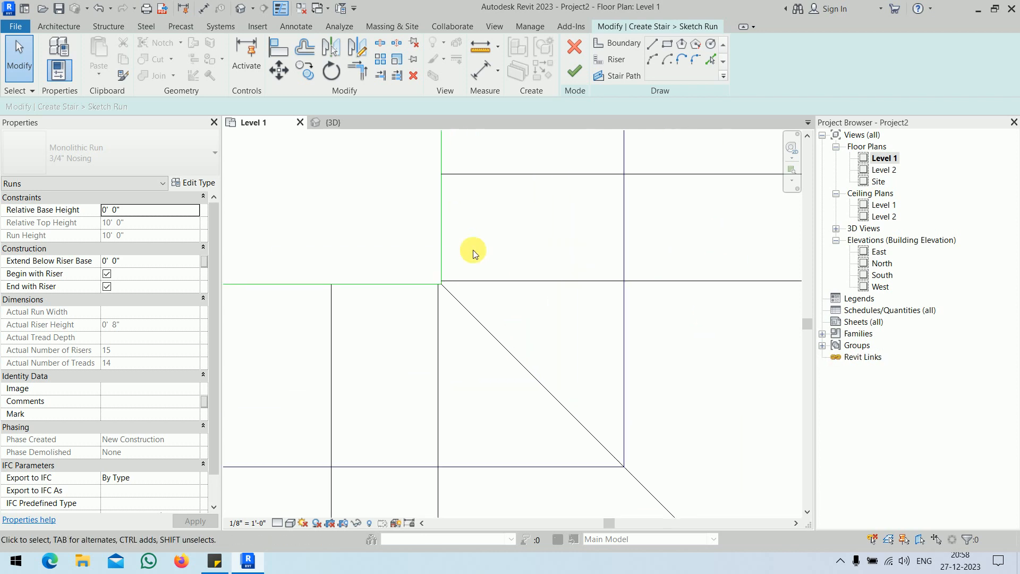
{"action": "scroll", "coordinate": [461, 274], "scroll_direction": "up", "scroll_amount": 1}
{"action": "left_click", "coordinate": [636, 306]}
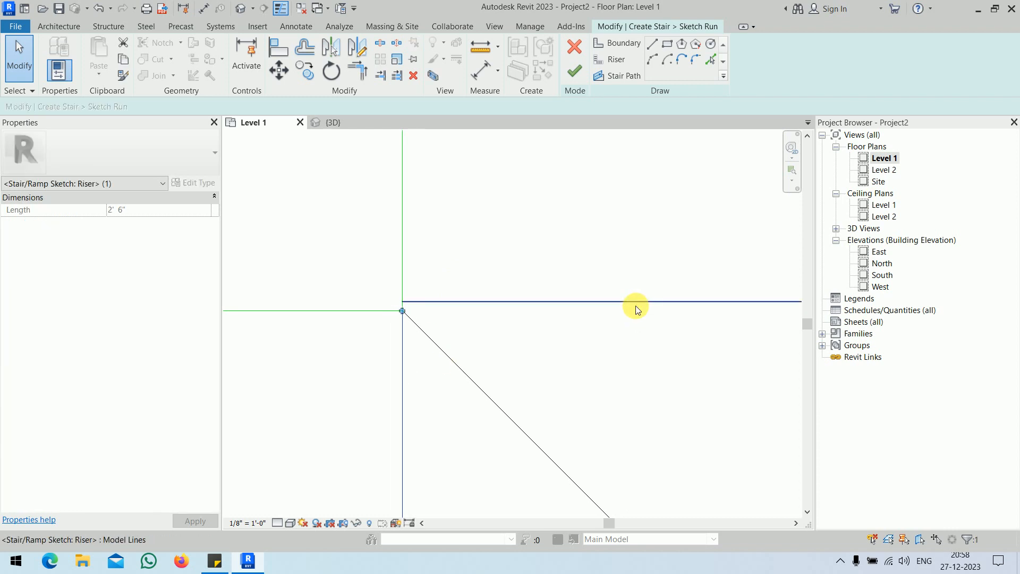
{"action": "left_click", "coordinate": [336, 252]}
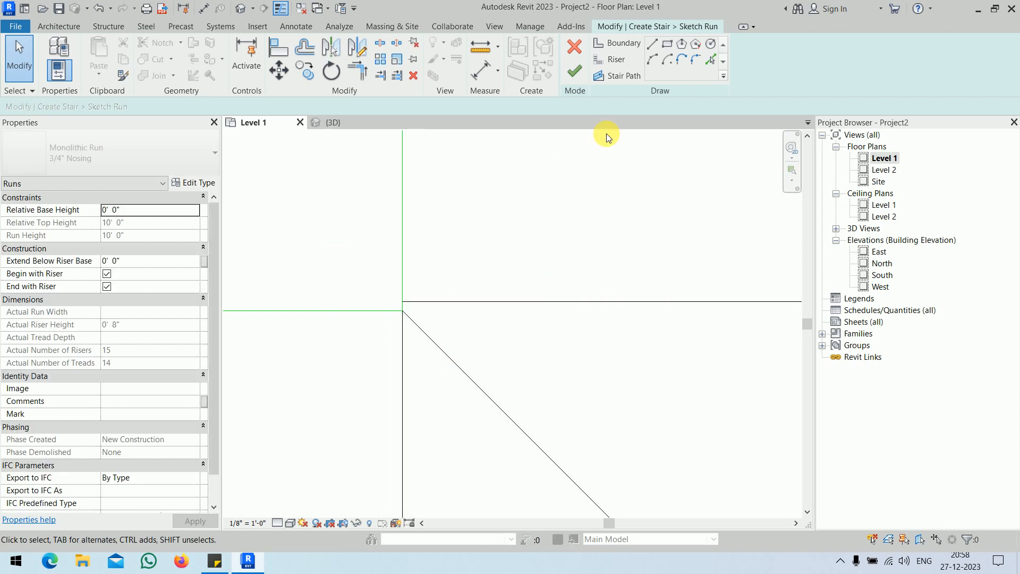
{"action": "left_click", "coordinate": [583, 75]}
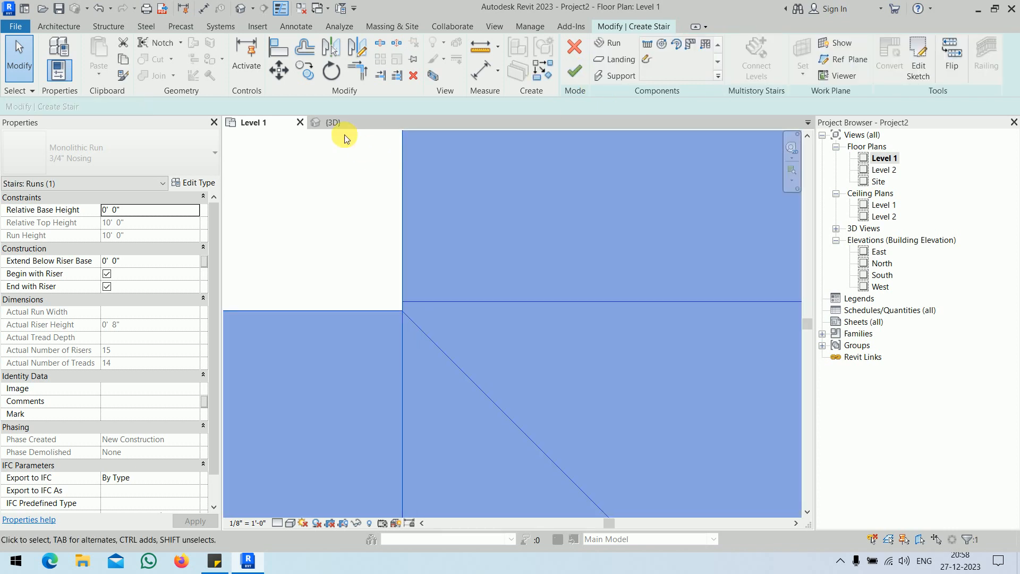
Step: Finish the stair edit and examine the staircase's lower winder corner in the 3D view
{"action": "left_click", "coordinate": [575, 74]}
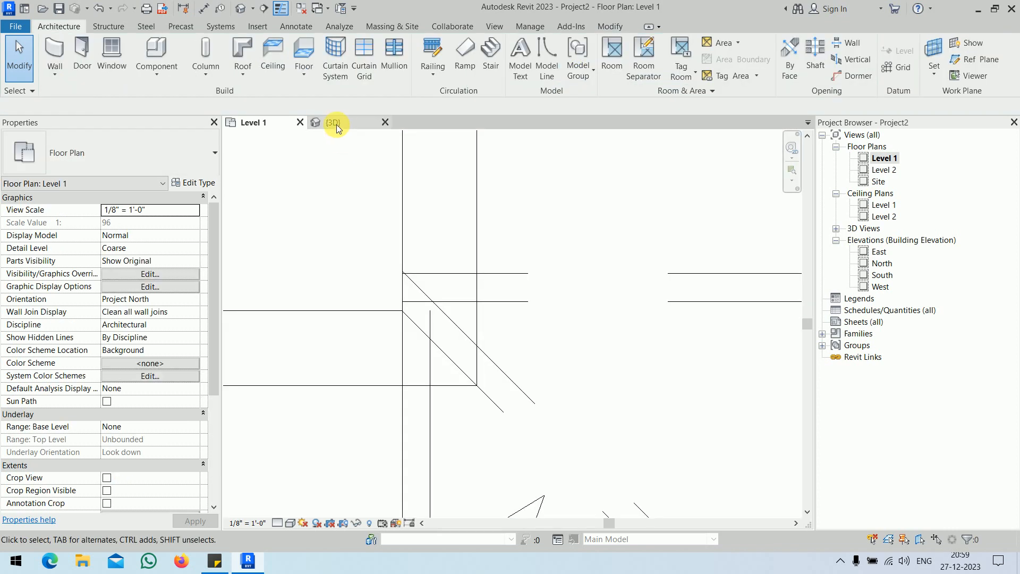
{"action": "left_click", "coordinate": [335, 124]}
{"action": "middle_click_drag", "start_coordinate": [638, 448], "coordinate": [587, 449], "text": "shift"}
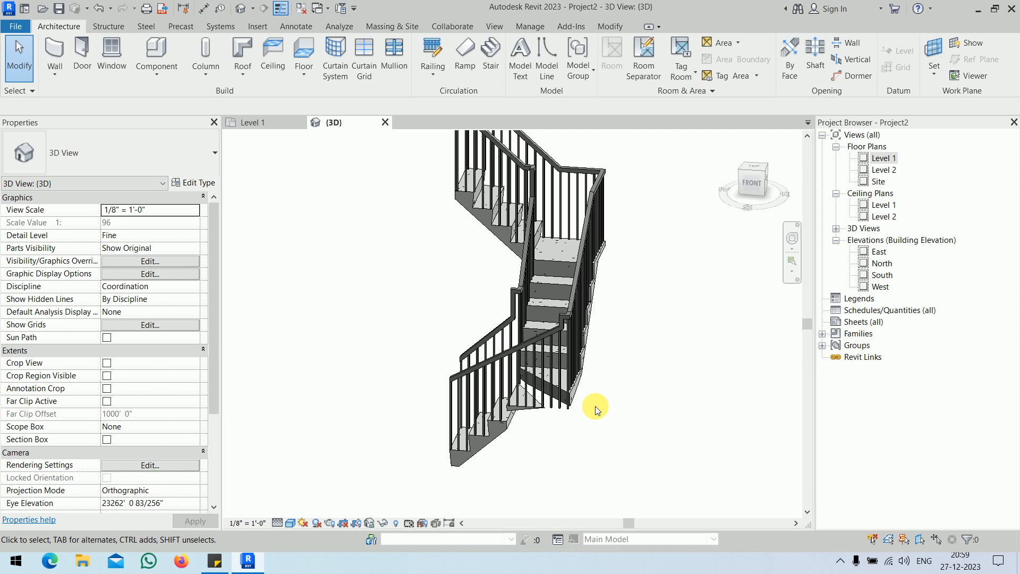
{"action": "scroll", "coordinate": [595, 409], "scroll_direction": "up", "scroll_amount": 3}
{"action": "scroll", "coordinate": [596, 438], "scroll_direction": "down", "scroll_amount": 1}
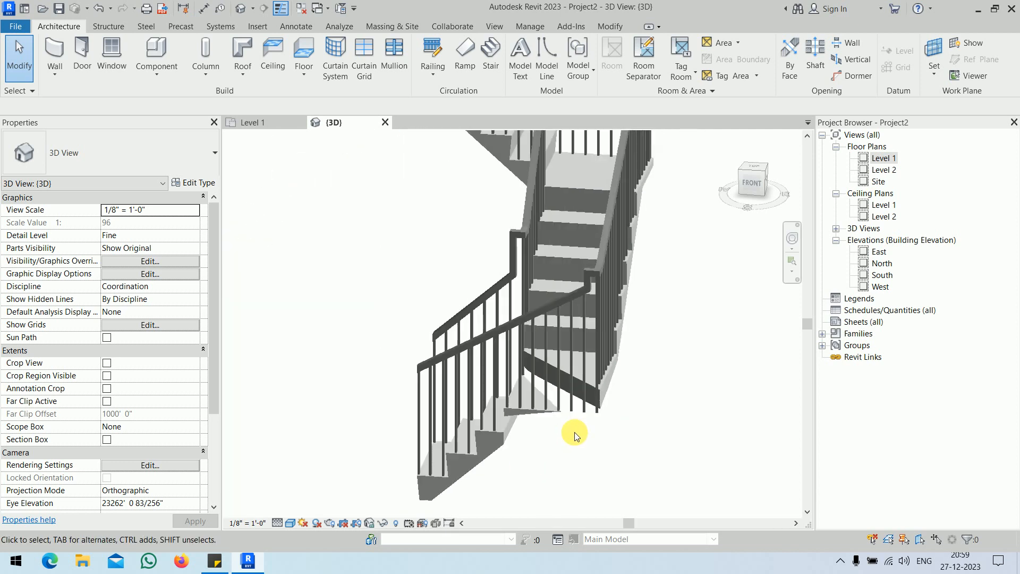
{"action": "scroll", "coordinate": [574, 436], "scroll_direction": "down", "scroll_amount": 2}
Step: Return to the Level 1 floor plan and open the staircase for editing
{"action": "left_click", "coordinate": [272, 126]}
{"action": "scroll", "coordinate": [583, 439], "scroll_direction": "down", "scroll_amount": 4}
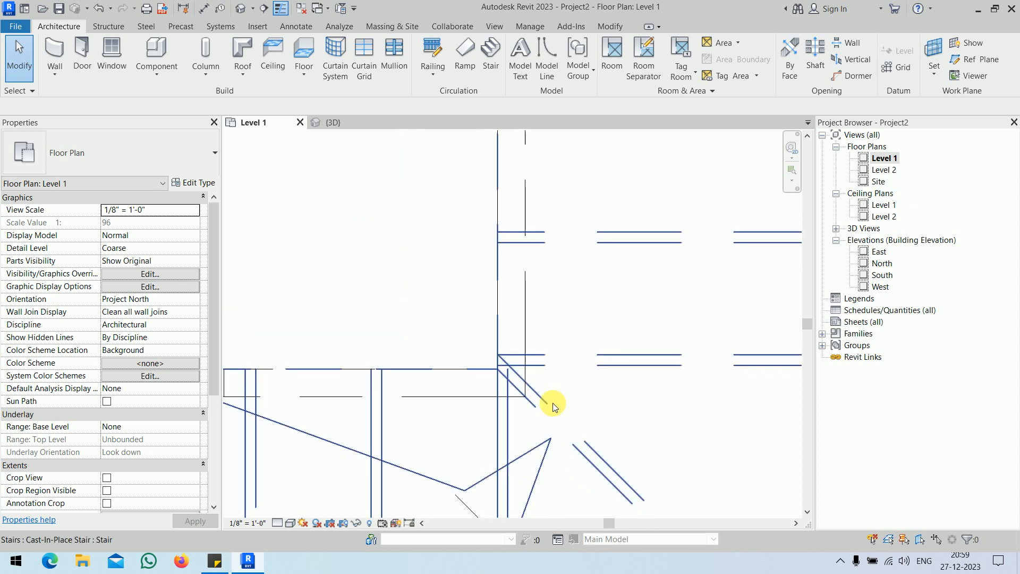
{"action": "middle_click_drag", "start_coordinate": [575, 403], "coordinate": [568, 293]}
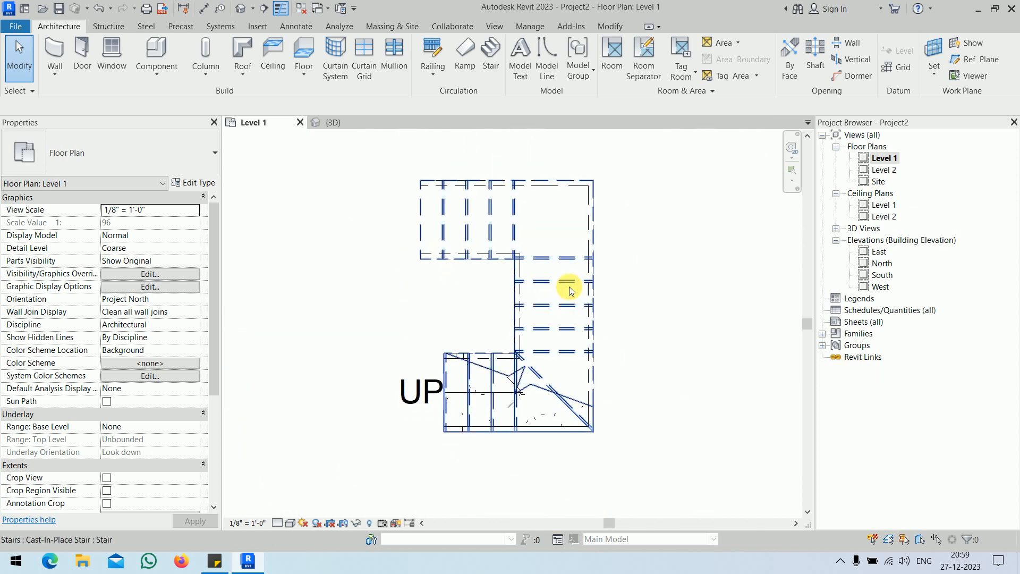
{"action": "left_click", "coordinate": [569, 286]}
{"action": "left_click", "coordinate": [574, 55]}
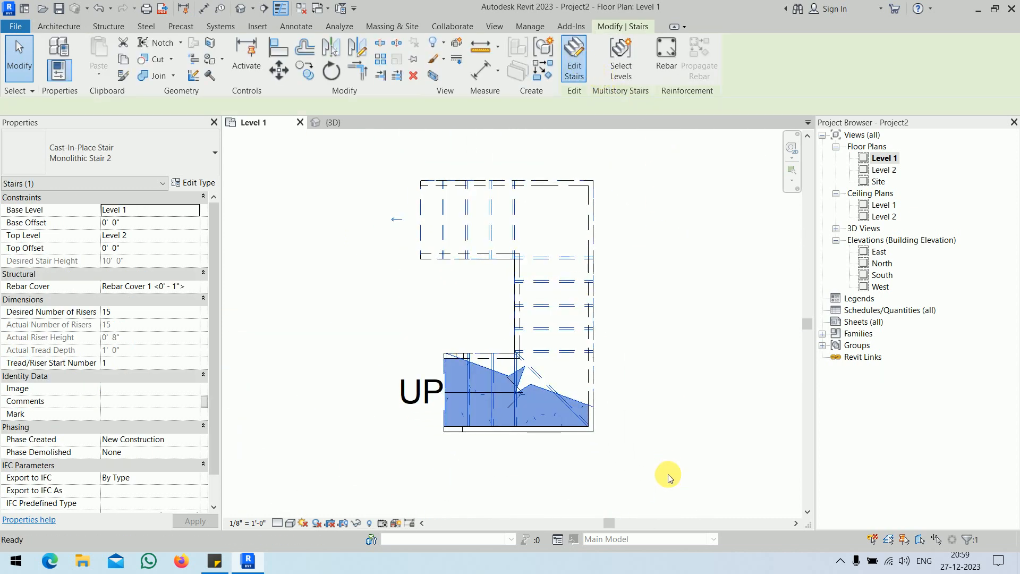
{"action": "scroll", "coordinate": [528, 387], "scroll_direction": "up", "scroll_amount": 5}
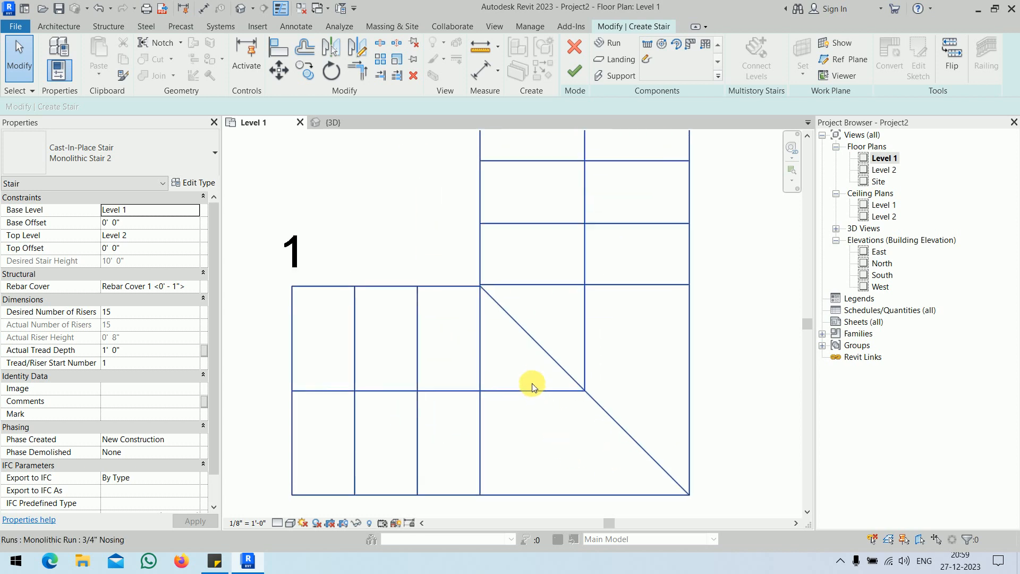
{"action": "left_click", "coordinate": [502, 294]}
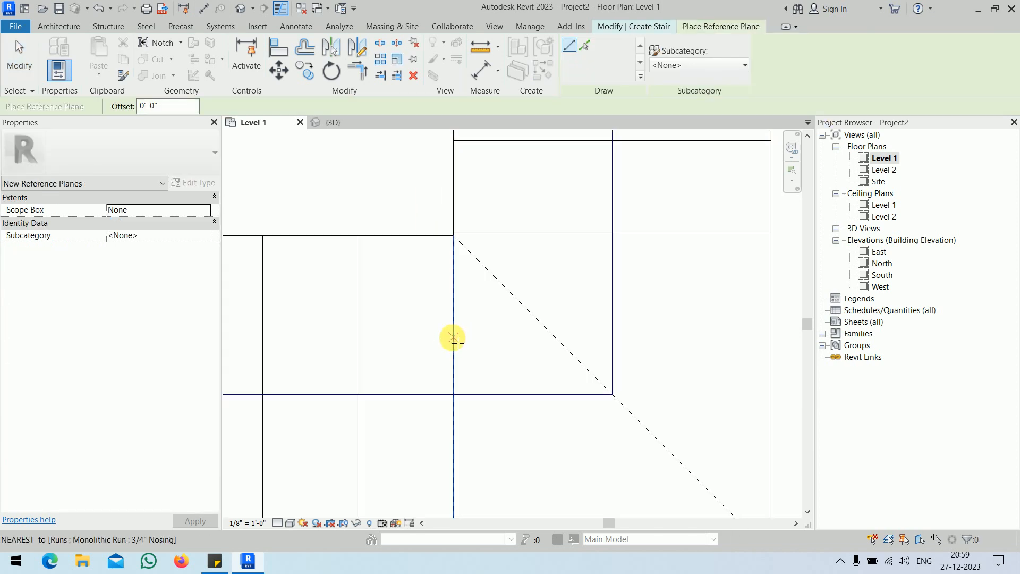
{"action": "right_click", "coordinate": [344, 203]}
{"action": "left_click", "coordinate": [355, 210]}
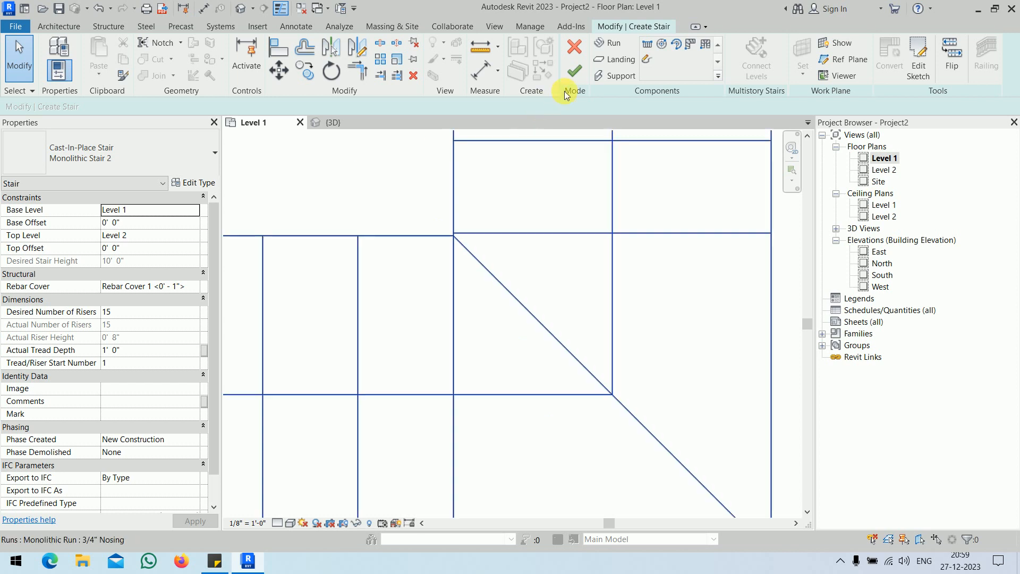
{"action": "left_click", "coordinate": [574, 71]}
Step: Reopen the staircase's run sketch, nudge the vertical riser at the lower winder slightly left of the inner corner, and finish the sketch
{"action": "scroll", "coordinate": [525, 267], "scroll_direction": "down", "scroll_amount": 3}
{"action": "left_click", "coordinate": [559, 285]}
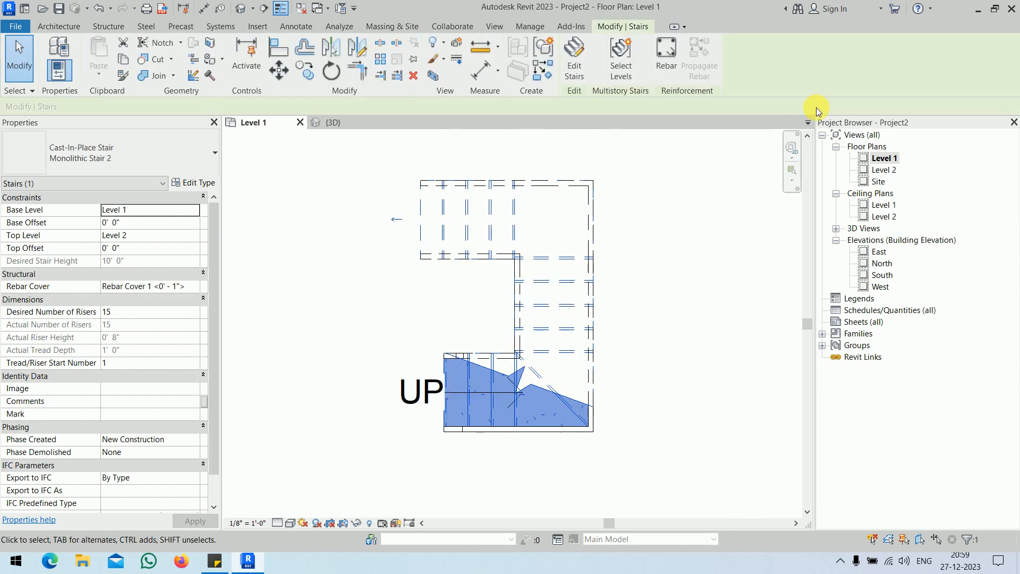
{"action": "left_click", "coordinate": [576, 53]}
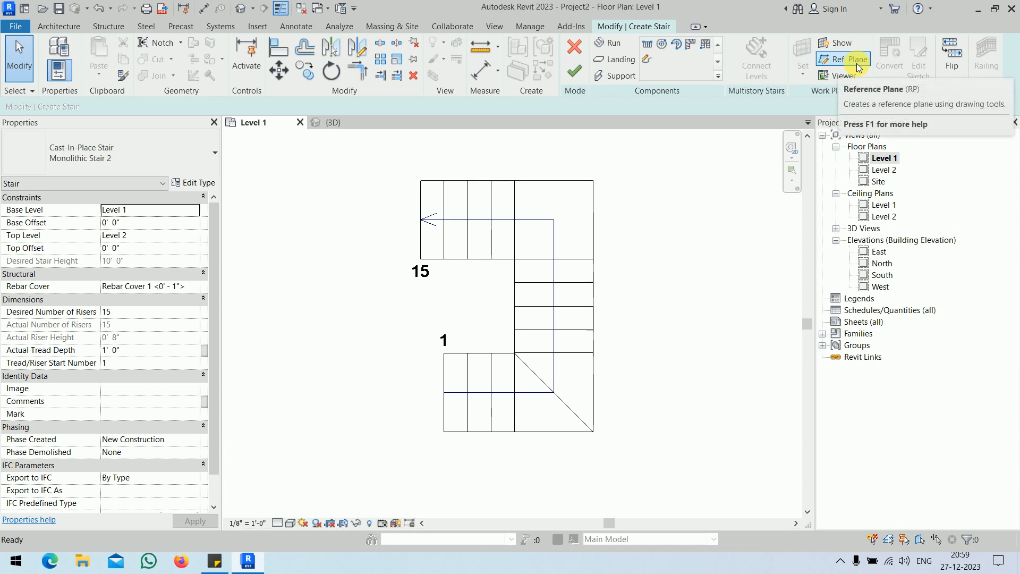
{"action": "left_click", "coordinate": [577, 273]}
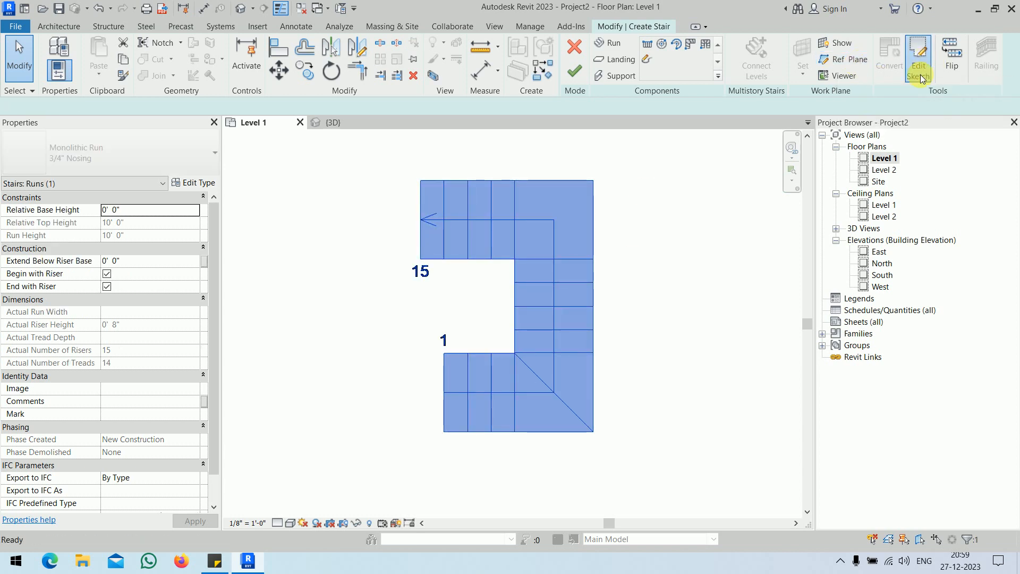
{"action": "left_click", "coordinate": [920, 75]}
{"action": "scroll", "coordinate": [535, 392], "scroll_direction": "up", "scroll_amount": 6}
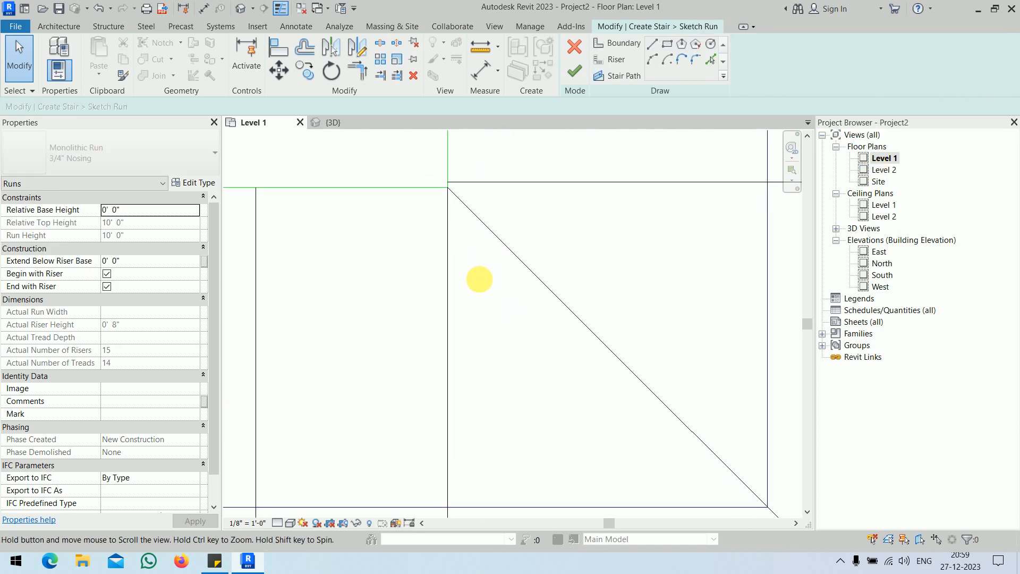
{"action": "left_click", "coordinate": [435, 255]}
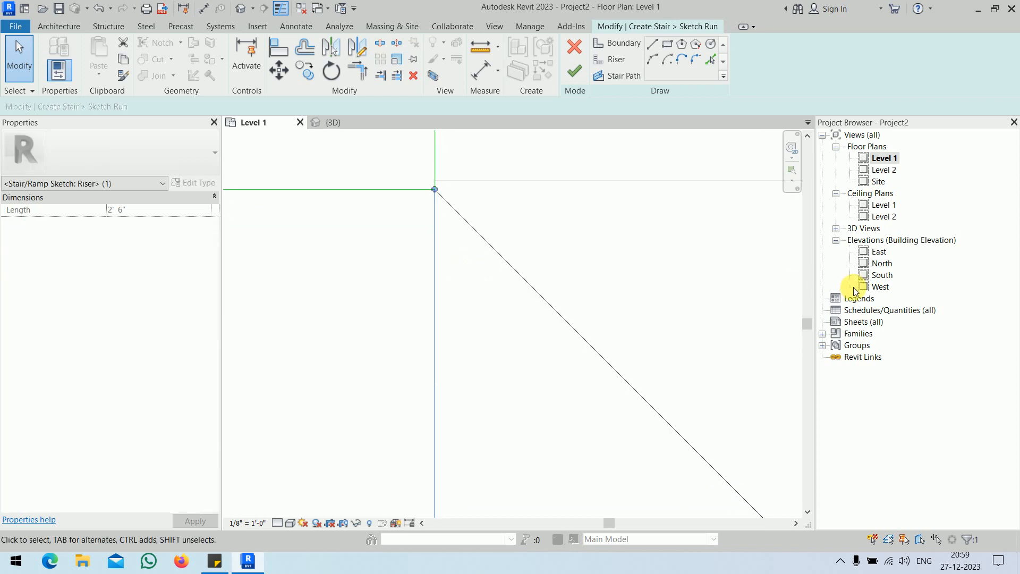
{"action": "key", "text": "Left"}
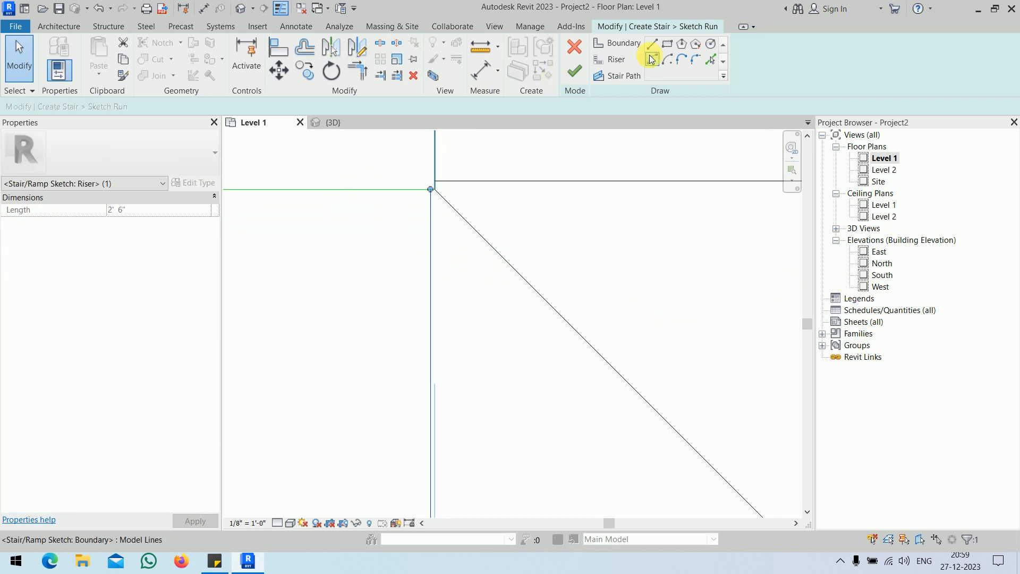
{"action": "left_click", "coordinate": [574, 71]}
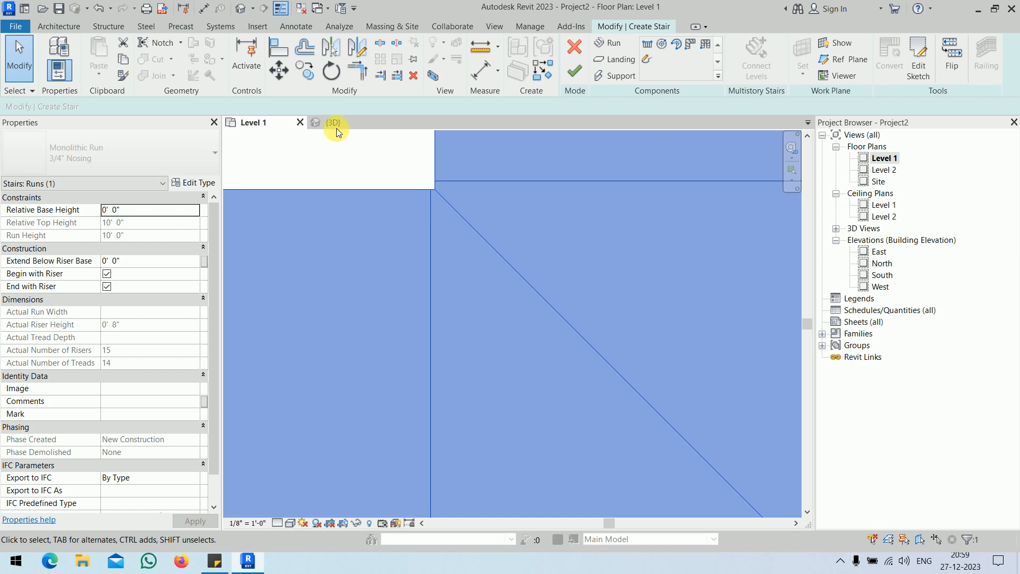
Step: Finish the stair edit in the 3D view and inspect the lower winder and railings from another angle
{"action": "left_click", "coordinate": [334, 123]}
{"action": "left_click", "coordinate": [574, 75]}
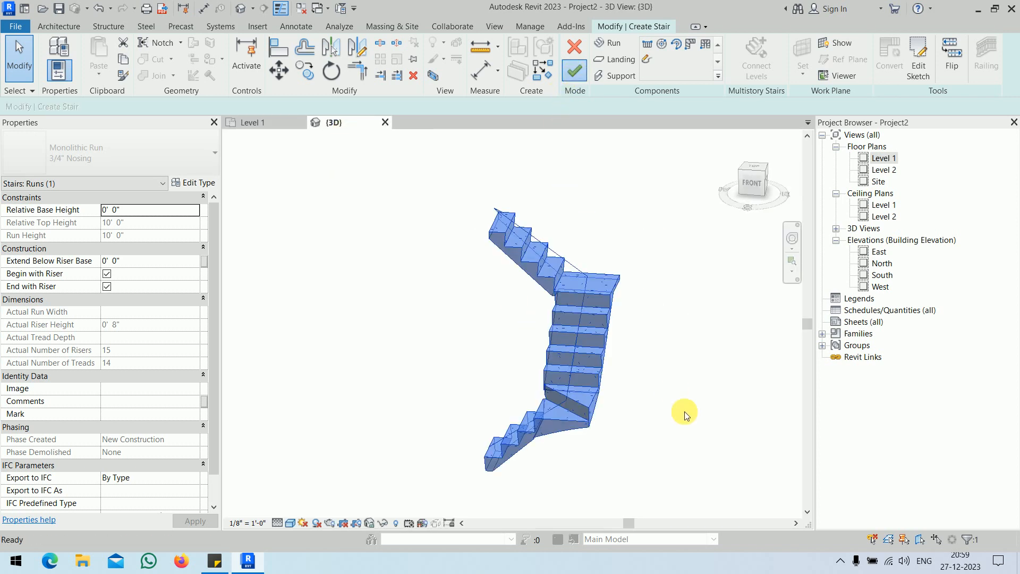
{"action": "mouse_move", "coordinate": [681, 424]}
{"action": "middle_mouse_down"}
{"action": "mouse_move", "coordinate": [658, 433]}
{"action": "mouse_move", "coordinate": [663, 310]}
{"action": "mouse_move", "coordinate": [533, 275]}
{"action": "mouse_move", "coordinate": [426, 262]}
{"action": "mouse_move", "coordinate": [375, 276]}
{"action": "mouse_move", "coordinate": [401, 220]}
{"action": "mouse_move", "coordinate": [493, 305]}
{"action": "mouse_move", "coordinate": [620, 298]}
{"action": "mouse_move", "coordinate": [537, 237]}
{"action": "mouse_move", "coordinate": [355, 234]}
{"action": "mouse_move", "coordinate": [341, 255]}
{"action": "mouse_move", "coordinate": [567, 234]}
{"action": "mouse_move", "coordinate": [688, 353]}
{"action": "mouse_move", "coordinate": [562, 453]}
{"action": "mouse_move", "coordinate": [603, 329]}
{"action": "mouse_move", "coordinate": [658, 415]}
{"action": "mouse_move", "coordinate": [694, 357]}
{"action": "mouse_move", "coordinate": [758, 462]}
{"action": "mouse_move", "coordinate": [566, 416]}
{"action": "mouse_move", "coordinate": [633, 425]}
{"action": "mouse_move", "coordinate": [581, 462]}
{"action": "mouse_move", "coordinate": [589, 449]}
{"action": "mouse_move", "coordinate": [699, 419]}
{"action": "mouse_move", "coordinate": [708, 380]}
{"action": "mouse_move", "coordinate": [685, 382]}
{"action": "middle_mouse_up"}
{"action": "scroll", "coordinate": [617, 298], "scroll_direction": "up", "scroll_amount": 4}
{"action": "scroll", "coordinate": [611, 337], "scroll_direction": "down", "scroll_amount": 3}
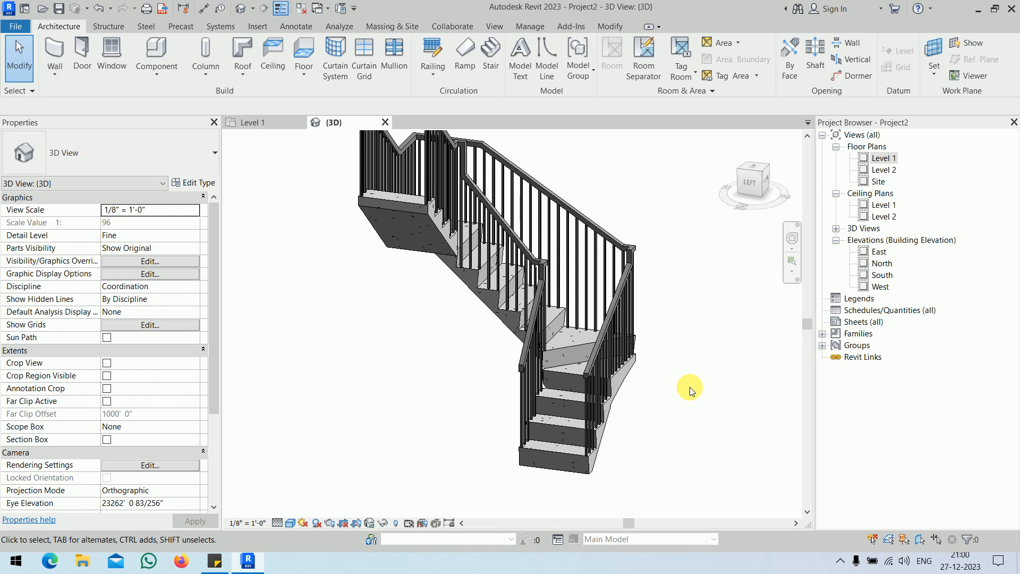
Step: Return to the Level 1 floor plan and delete the whole staircase with its railings
{"action": "double_click", "coordinate": [883, 158]}
{"action": "scroll", "coordinate": [597, 333], "scroll_direction": "down", "scroll_amount": 5}
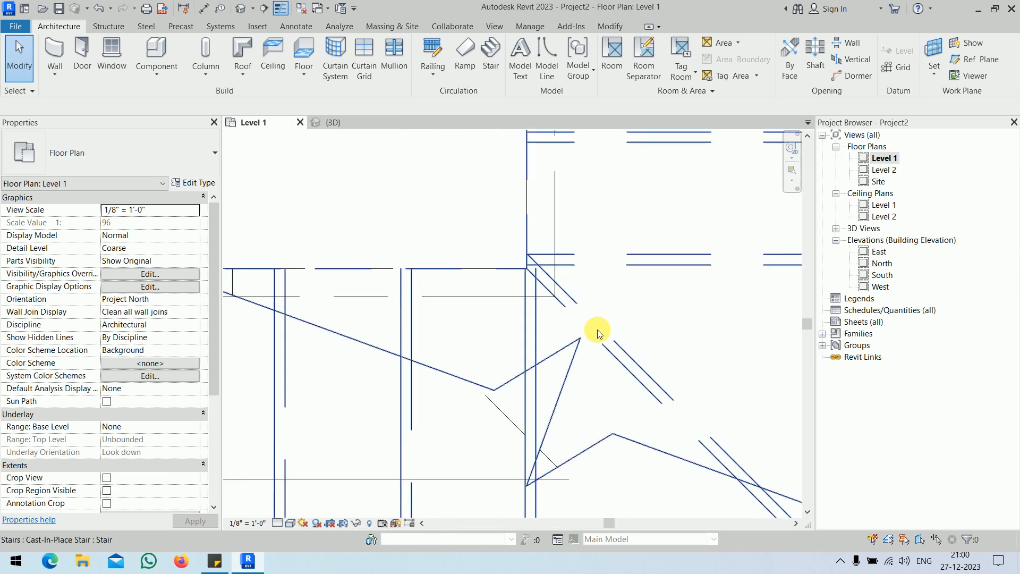
{"action": "middle_click_drag", "start_coordinate": [610, 343], "coordinate": [546, 376]}
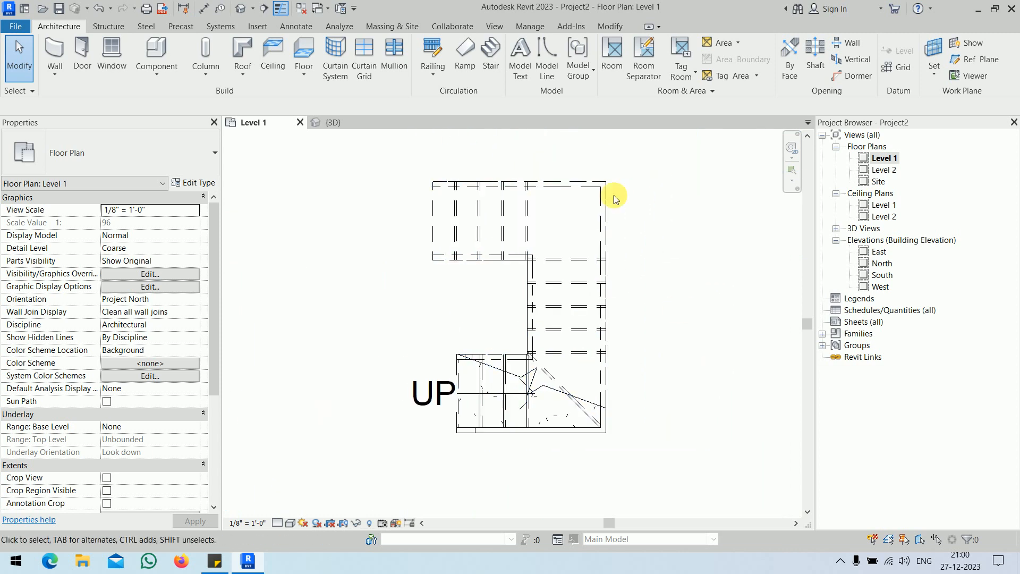
{"action": "left_click", "coordinate": [491, 58]}
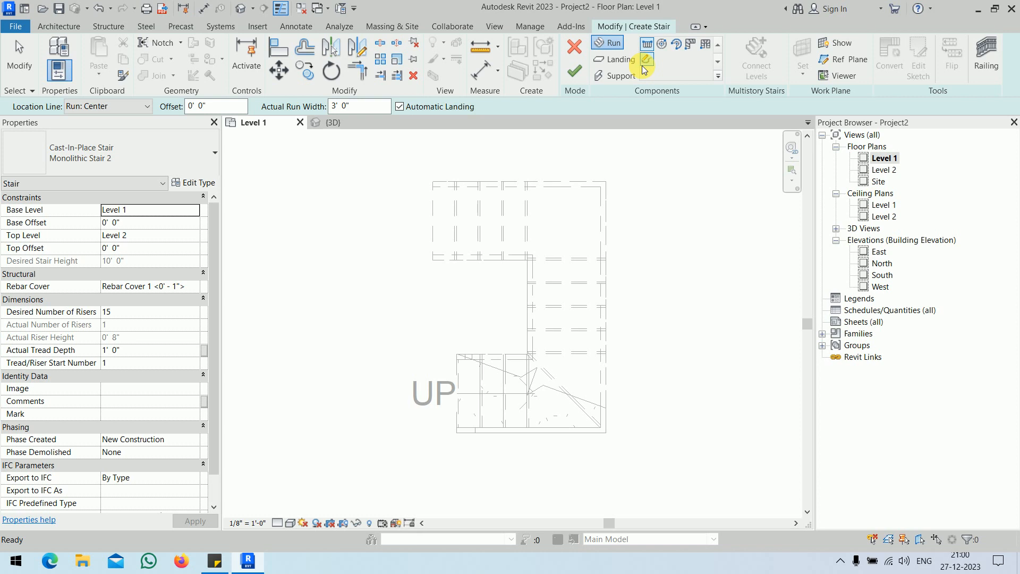
{"action": "left_click", "coordinate": [575, 48]}
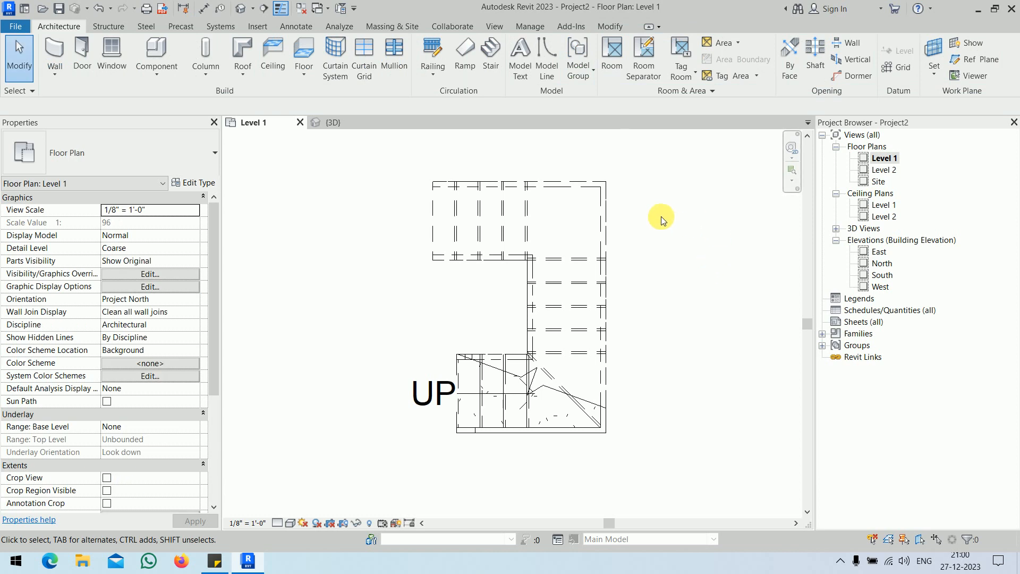
{"action": "left_click", "coordinate": [567, 262]}
{"action": "left_click", "coordinate": [697, 287]}
{"action": "left_click_drag", "start_coordinate": [365, 153], "coordinate": [684, 476]}
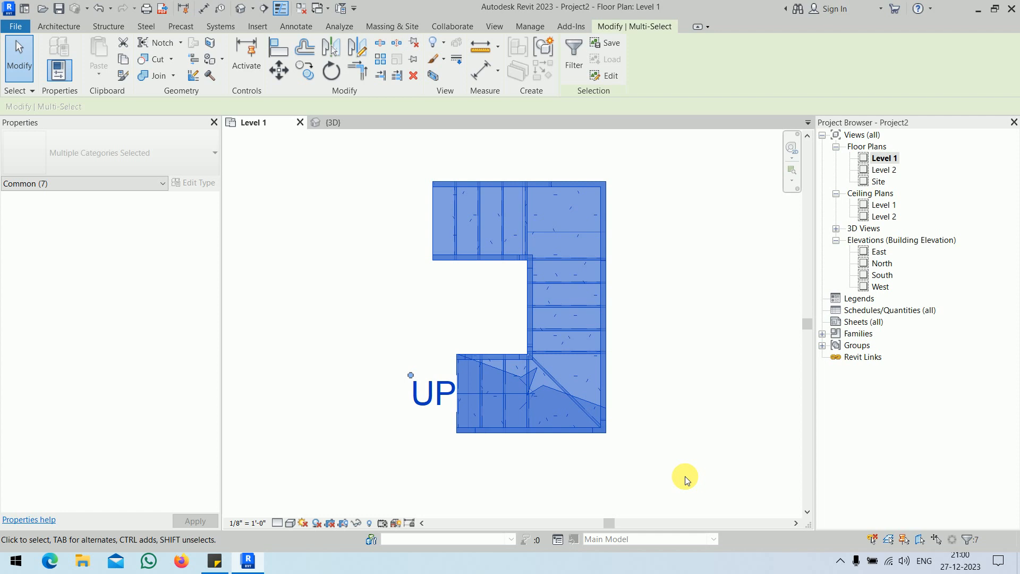
{"action": "key", "text": "Delete"}
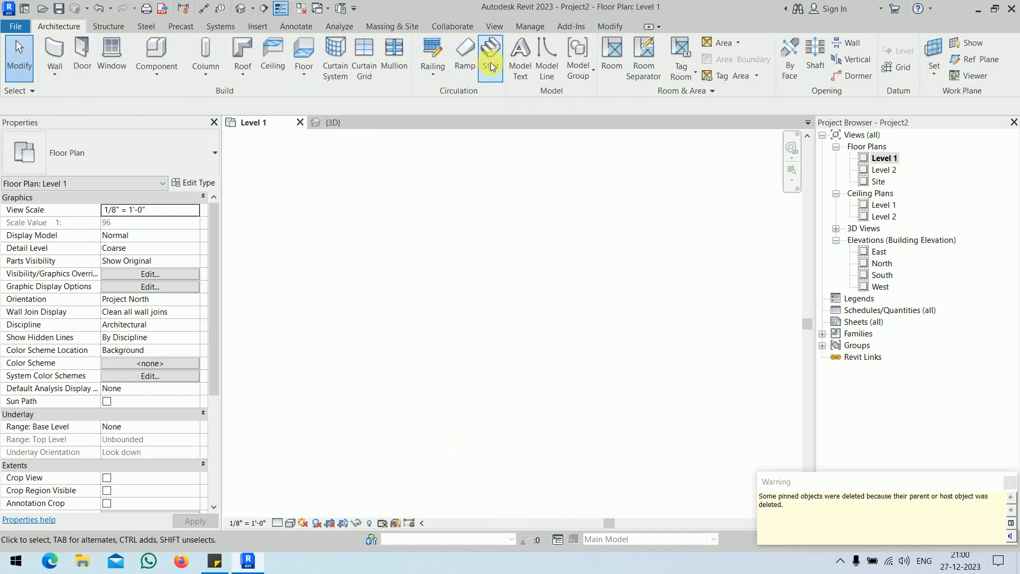
Step: Start a new stair with the location line set to Run: Left and draw a horizontal first run 5'-0" long to the right
{"action": "left_click", "coordinate": [491, 65]}
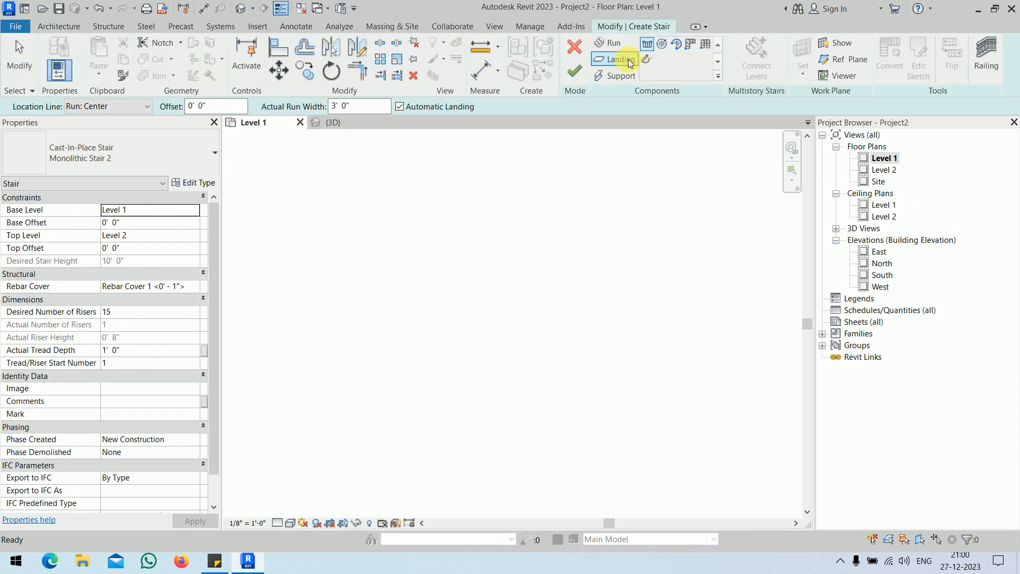
{"action": "left_click", "coordinate": [466, 361]}
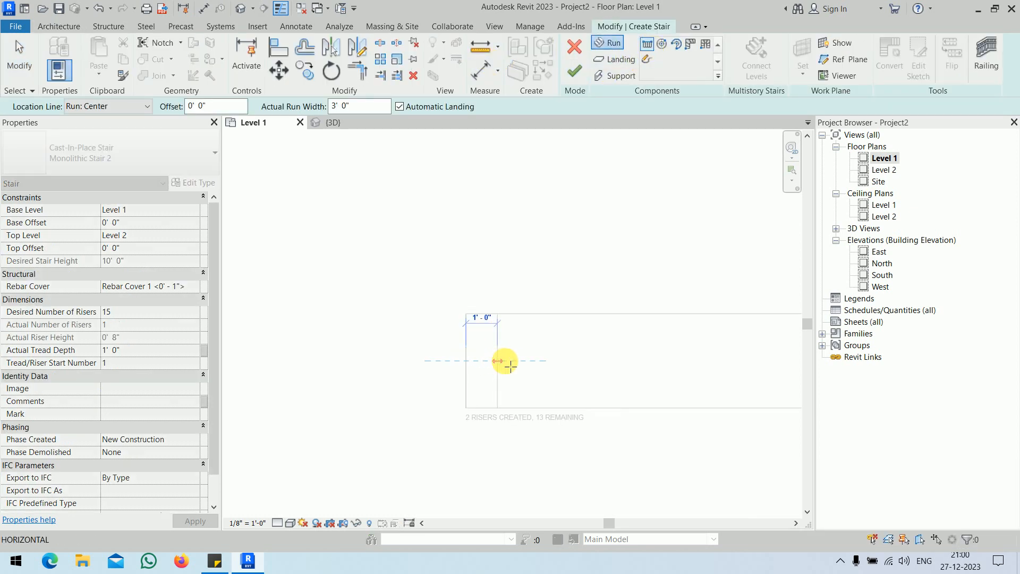
{"action": "key", "text": "Escape"}
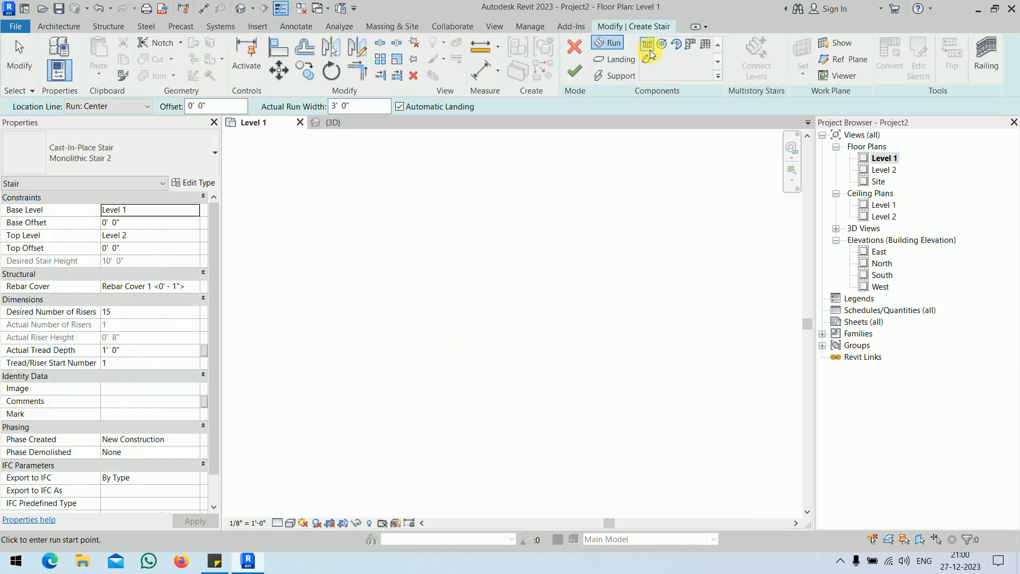
{"action": "left_click", "coordinate": [130, 106]}
{"action": "left_click", "coordinate": [123, 128]}
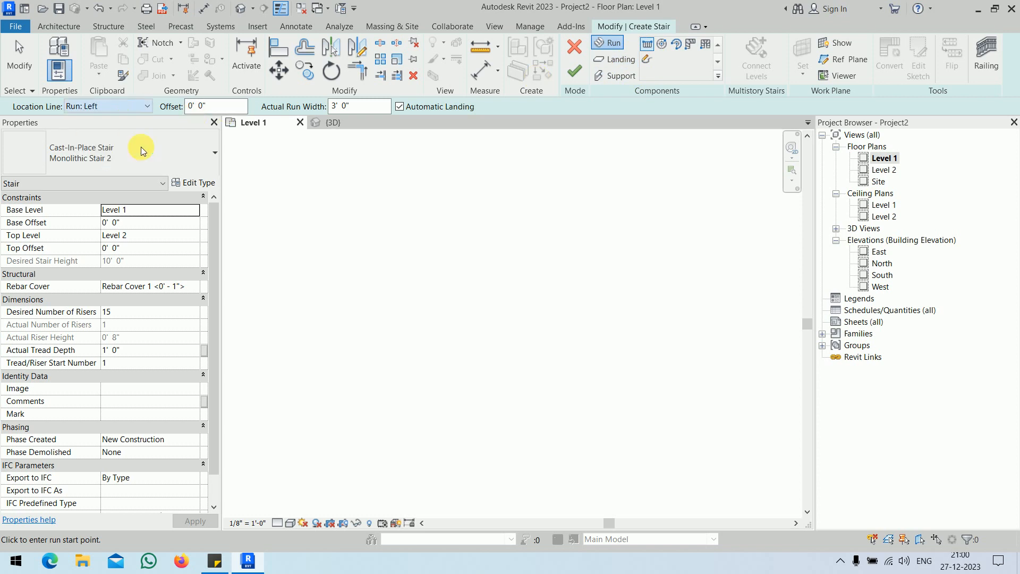
{"action": "left_click", "coordinate": [465, 362]}
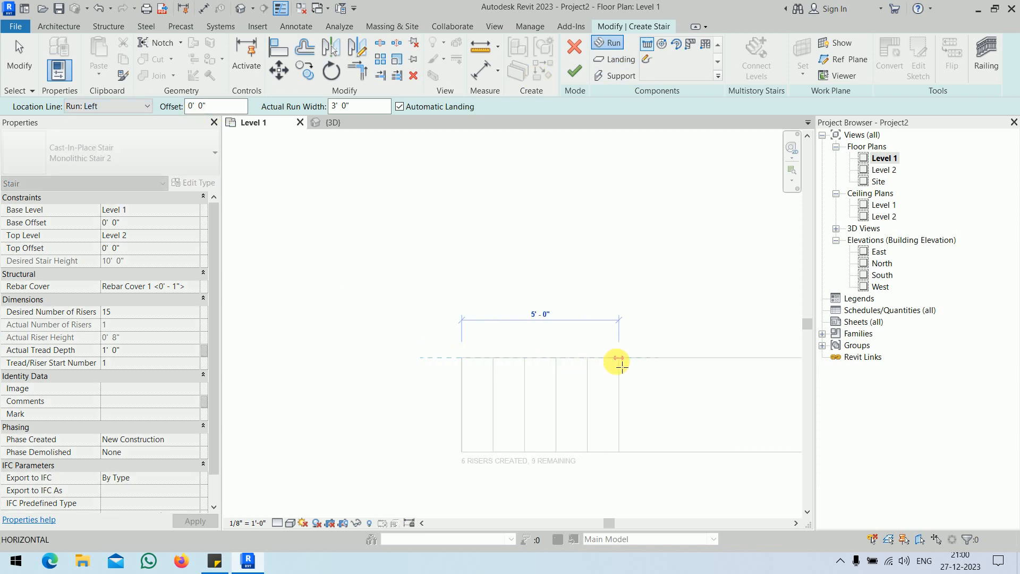
{"action": "left_click", "coordinate": [618, 359]}
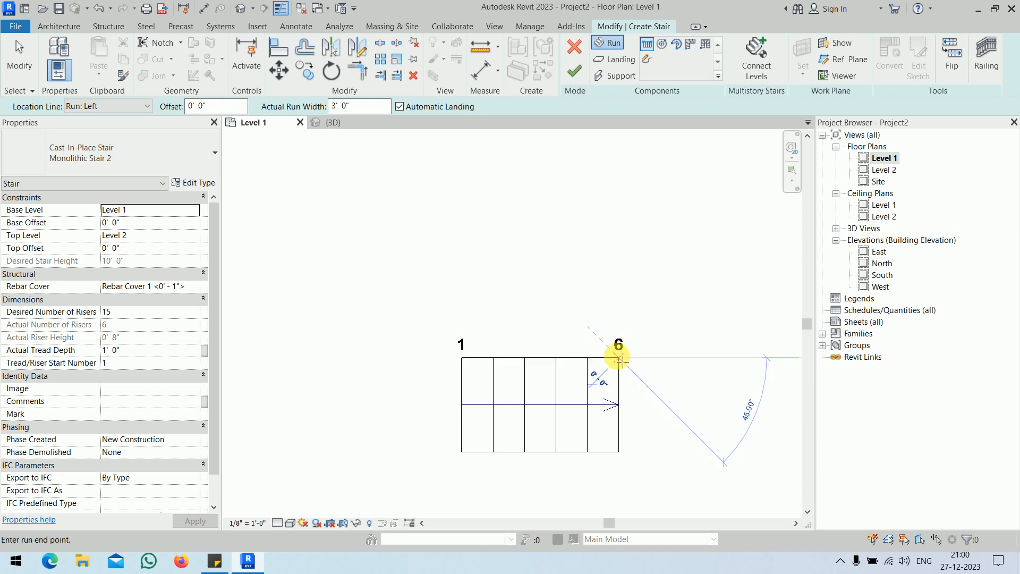
Step: Draw a 4'-0" second run upward from the first run's inner corner and a third run back to the left, and finish the stair
{"action": "scroll", "coordinate": [618, 234], "scroll_direction": "down", "scroll_amount": 2}
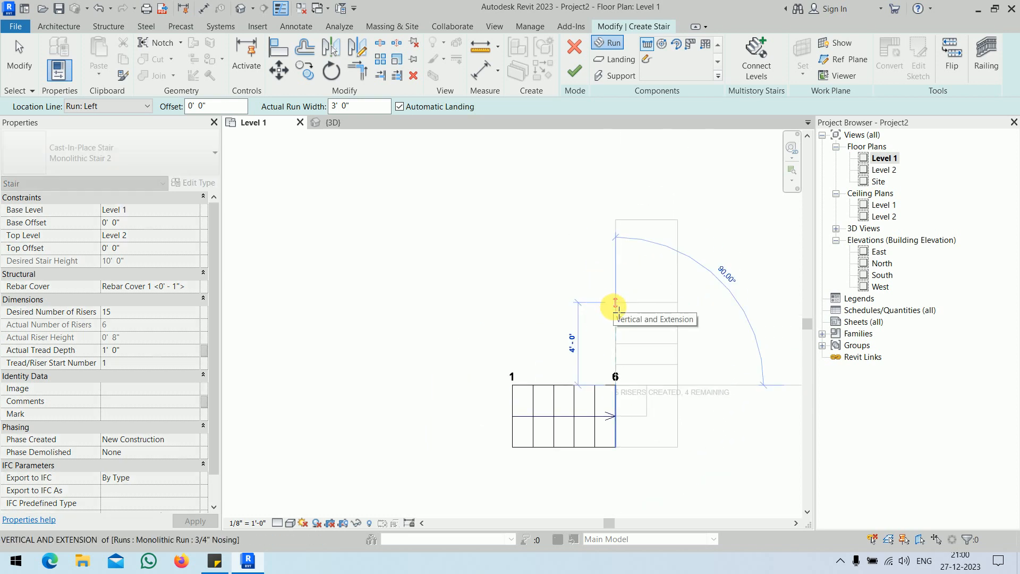
{"action": "left_click", "coordinate": [615, 304]}
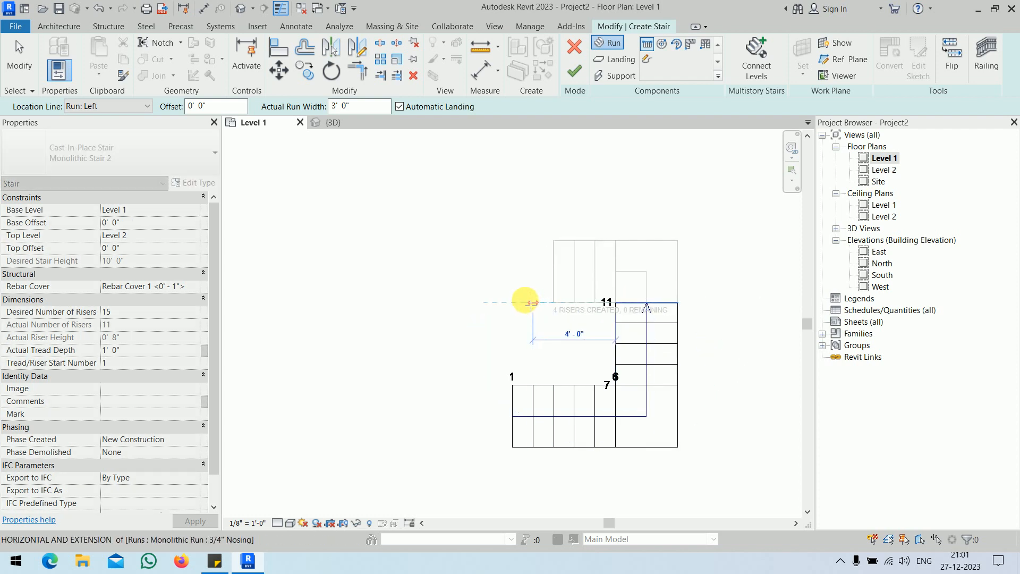
{"action": "left_click", "coordinate": [525, 299]}
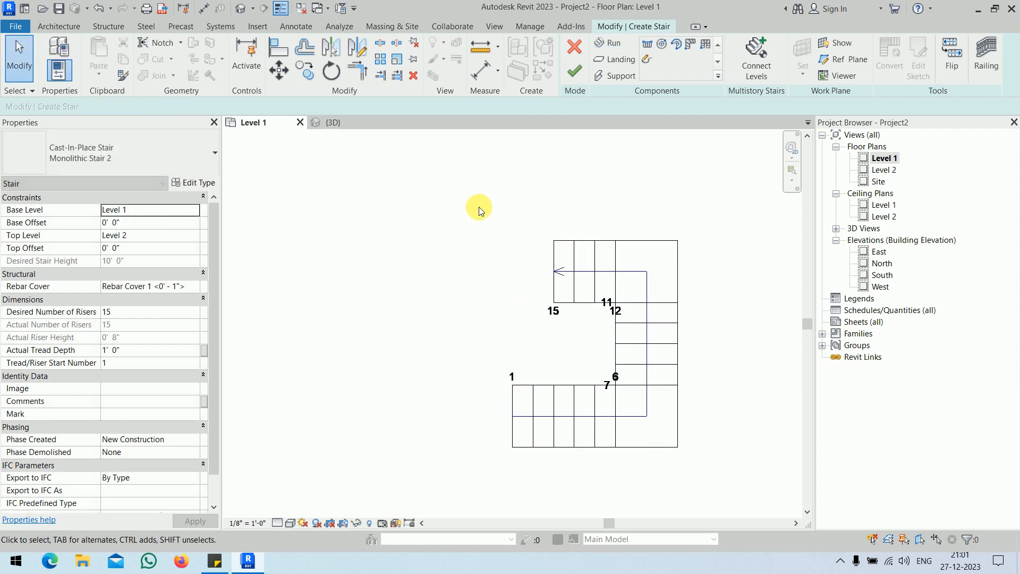
{"action": "left_click", "coordinate": [565, 74]}
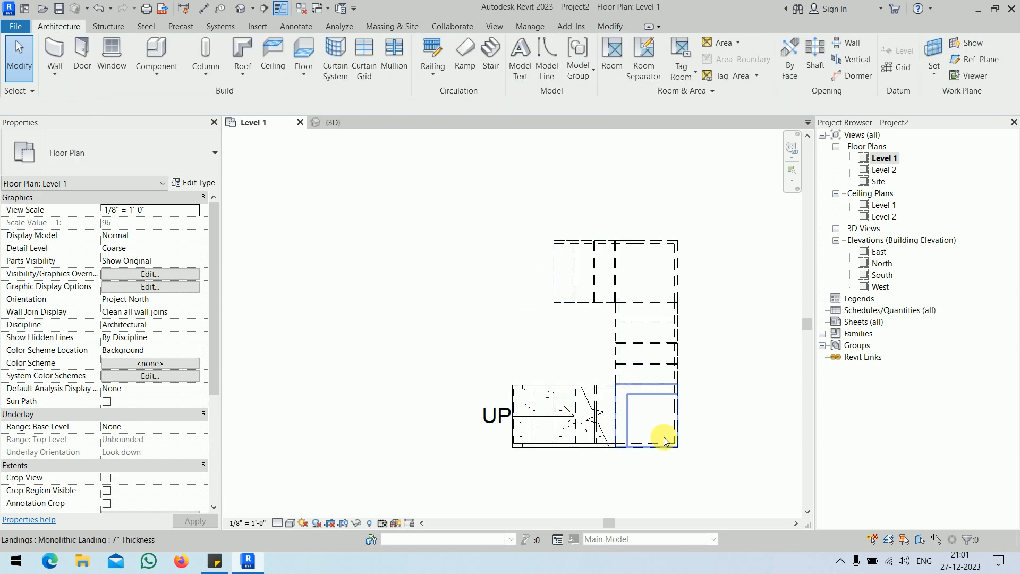
{"action": "middle_click_drag", "start_coordinate": [677, 429], "coordinate": [634, 424]}
{"action": "scroll", "coordinate": [687, 374], "scroll_direction": "up", "scroll_amount": 1}
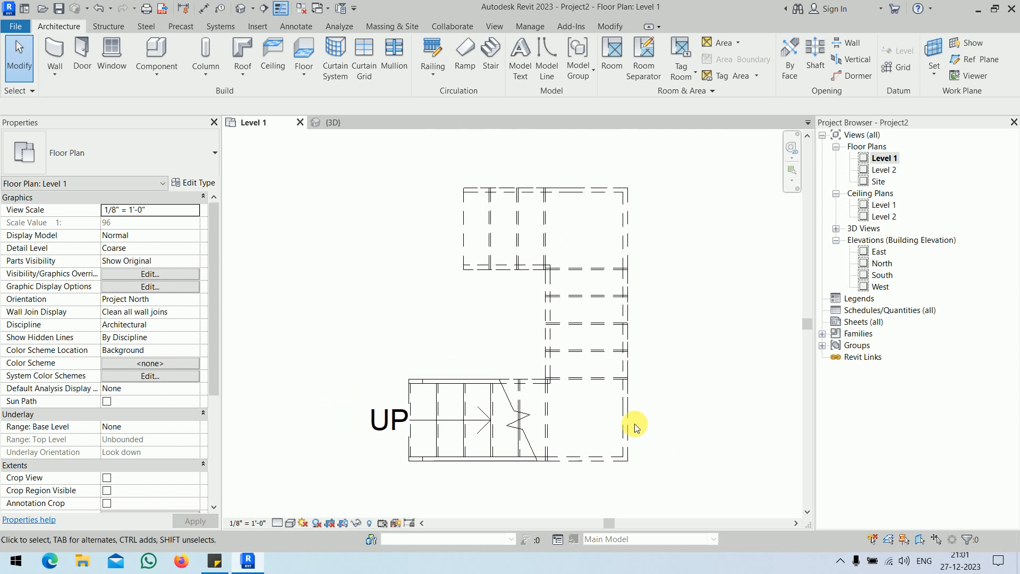
Step: Reopen the staircase for editing and convert the lower corner landing to a sketch-based component, leaving its boundary as is
{"action": "left_click", "coordinate": [579, 381]}
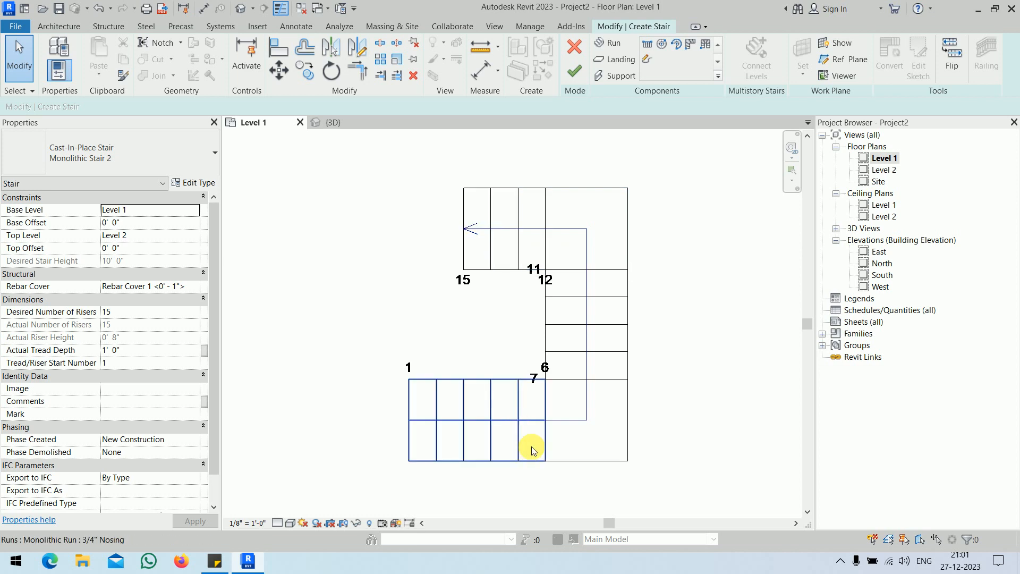
{"action": "left_click", "coordinate": [629, 444]}
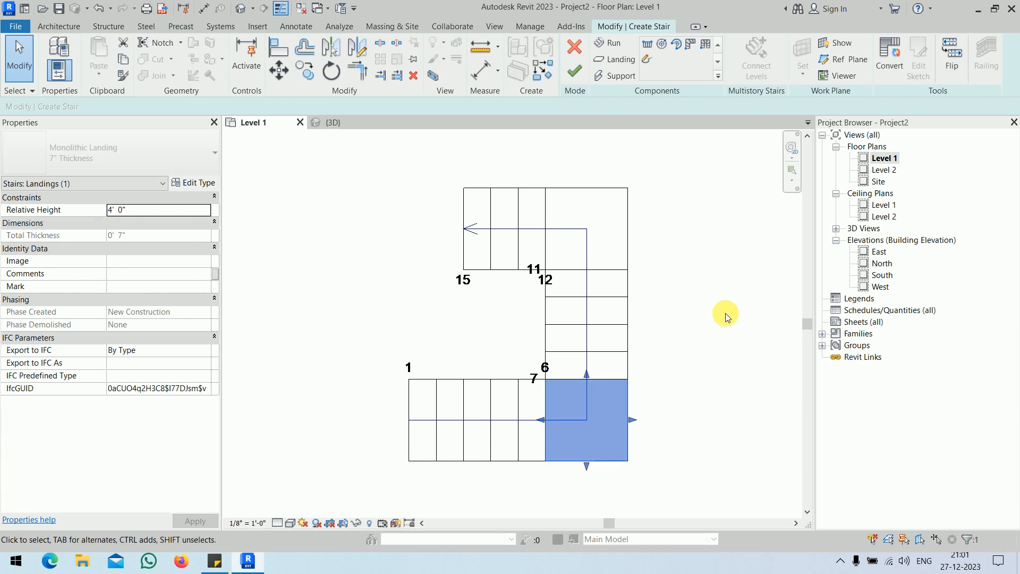
{"action": "left_click", "coordinate": [894, 63]}
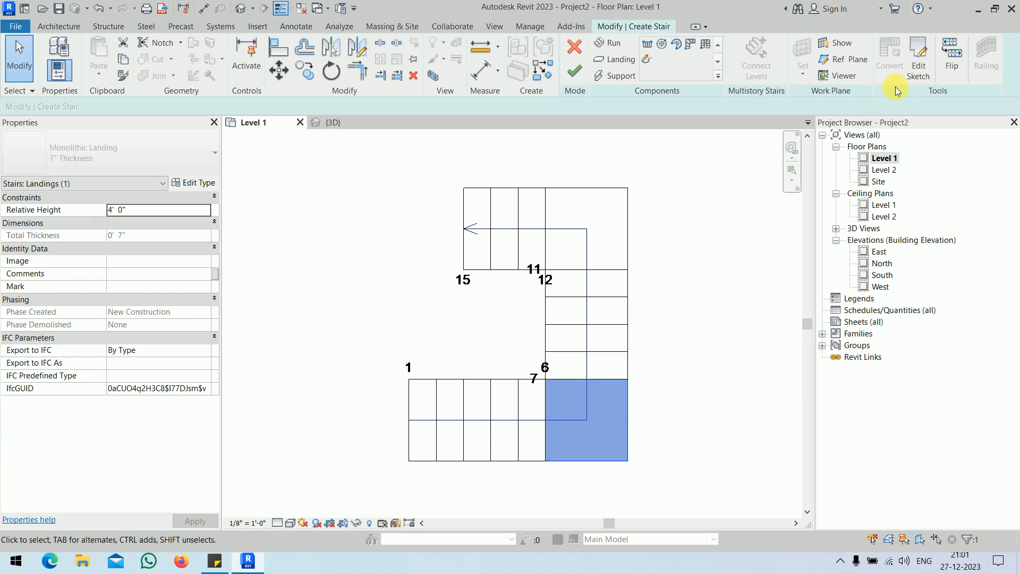
{"action": "left_click", "coordinate": [918, 59]}
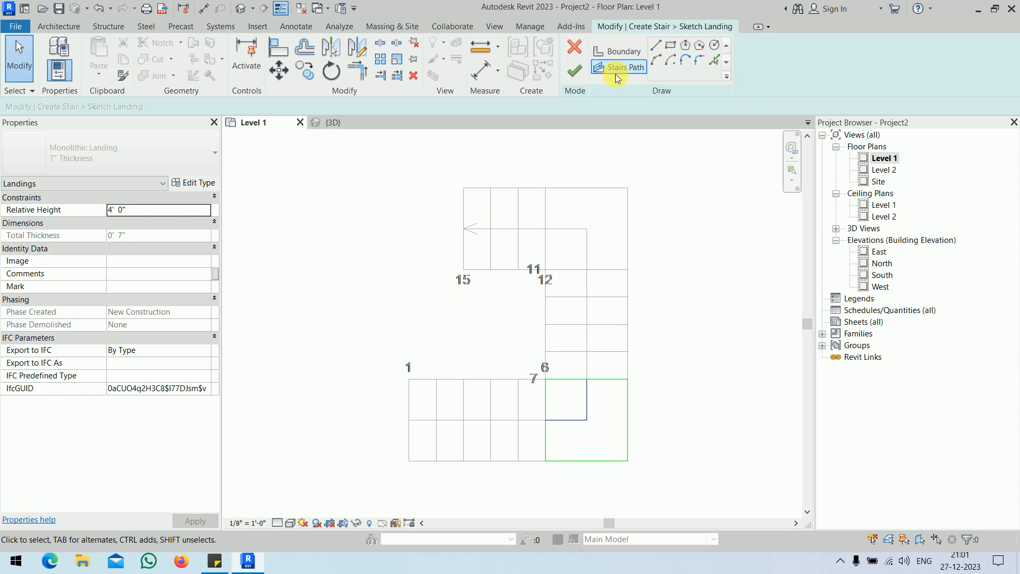
{"action": "left_click", "coordinate": [584, 61]}
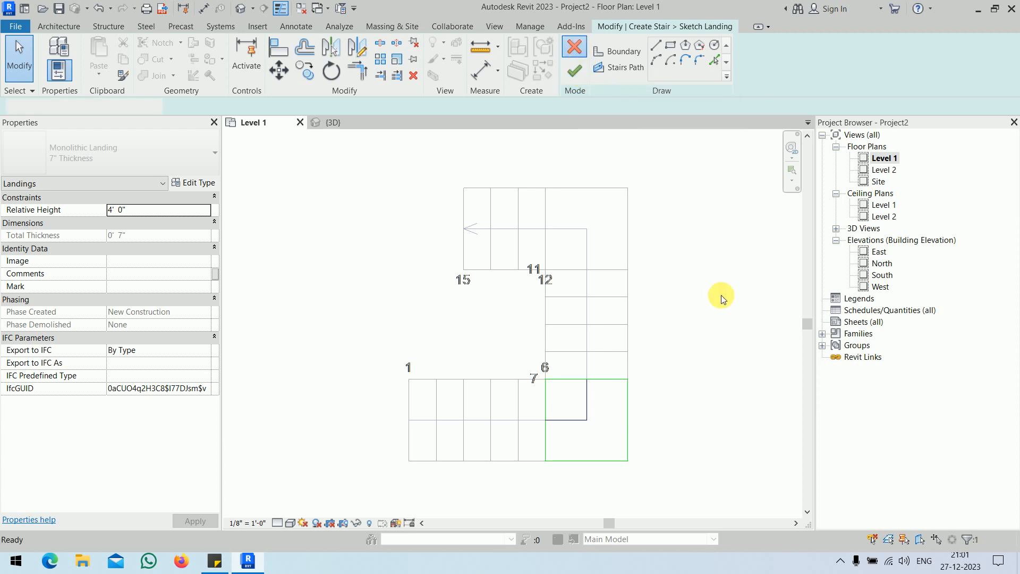
Step: Convert the middle run to a sketch-based component and open its sketch for editing
{"action": "left_click", "coordinate": [516, 244]}
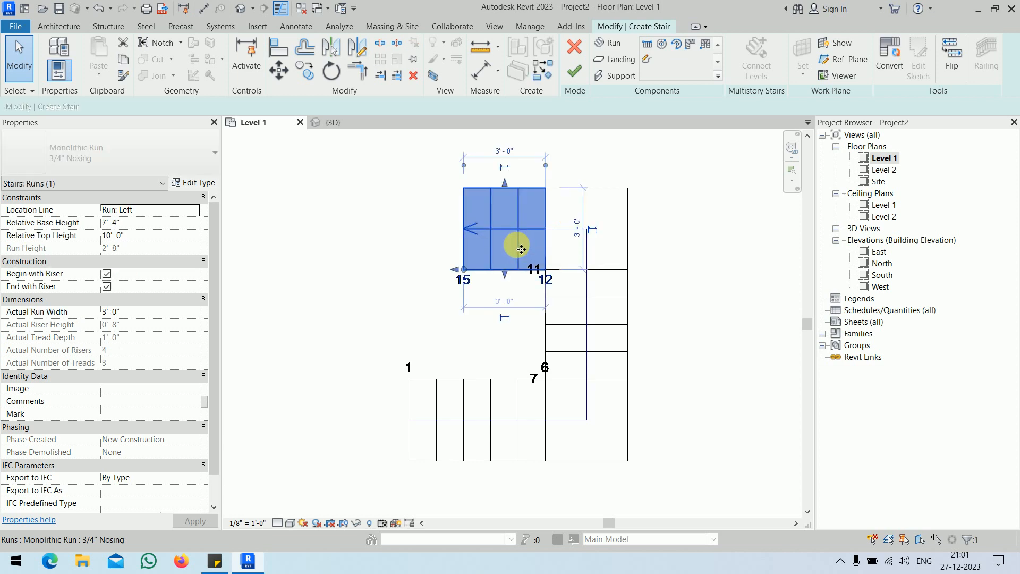
{"action": "left_click", "coordinate": [736, 457]}
{"action": "left_click", "coordinate": [617, 345]}
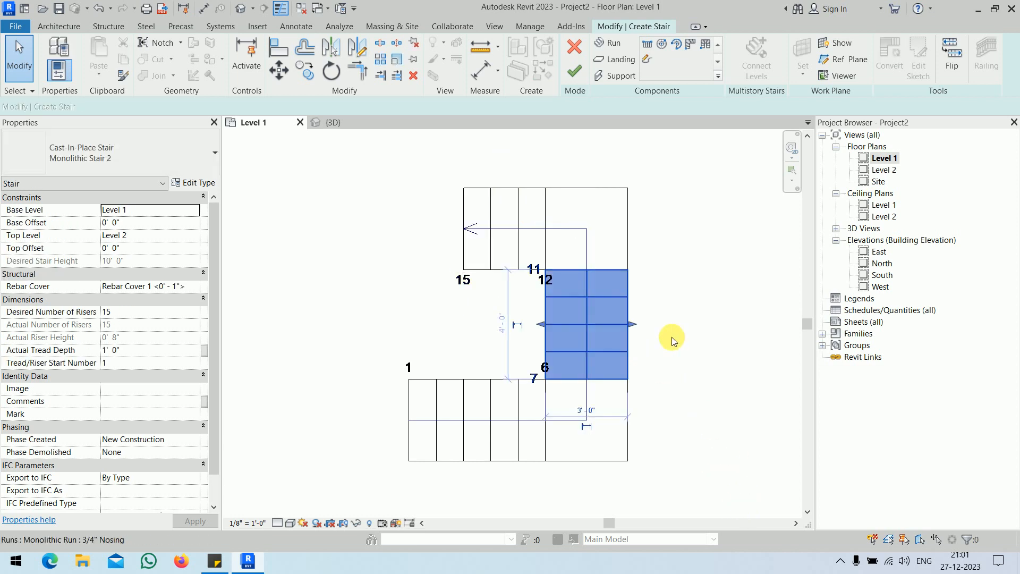
{"action": "left_click", "coordinate": [889, 57]}
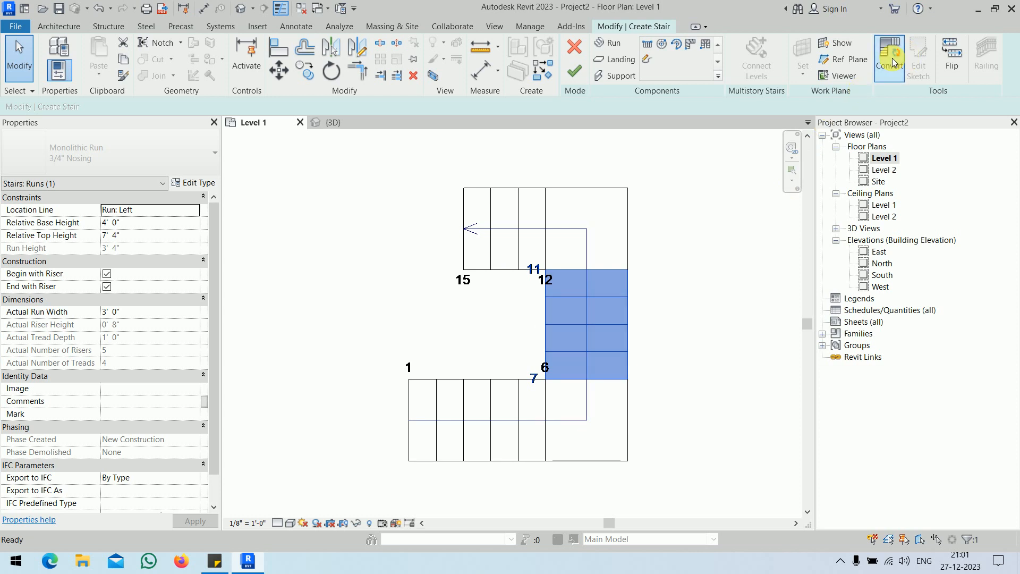
{"action": "scroll", "coordinate": [661, 421], "scroll_direction": "up", "scroll_amount": 3}
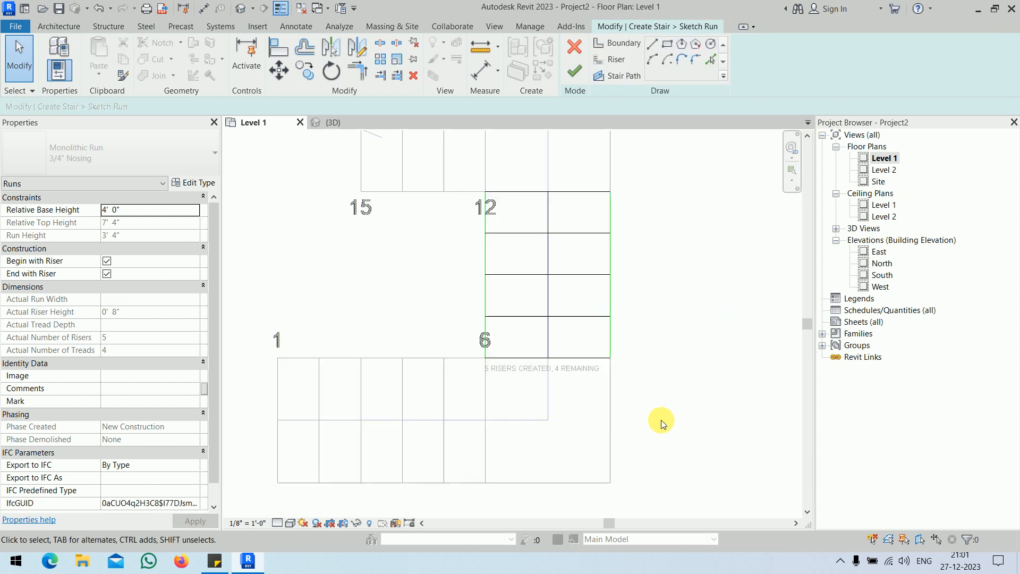
Step: Draw a diagonal riser across the lower corner landing, from its inner corner to its outer corner
{"action": "left_click", "coordinate": [616, 58]}
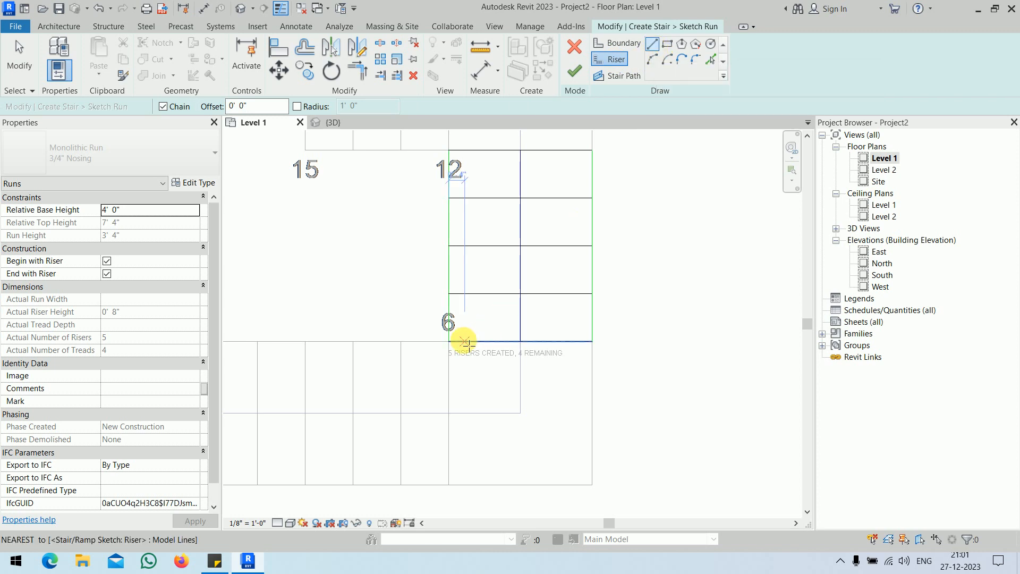
{"action": "left_click", "coordinate": [449, 341]}
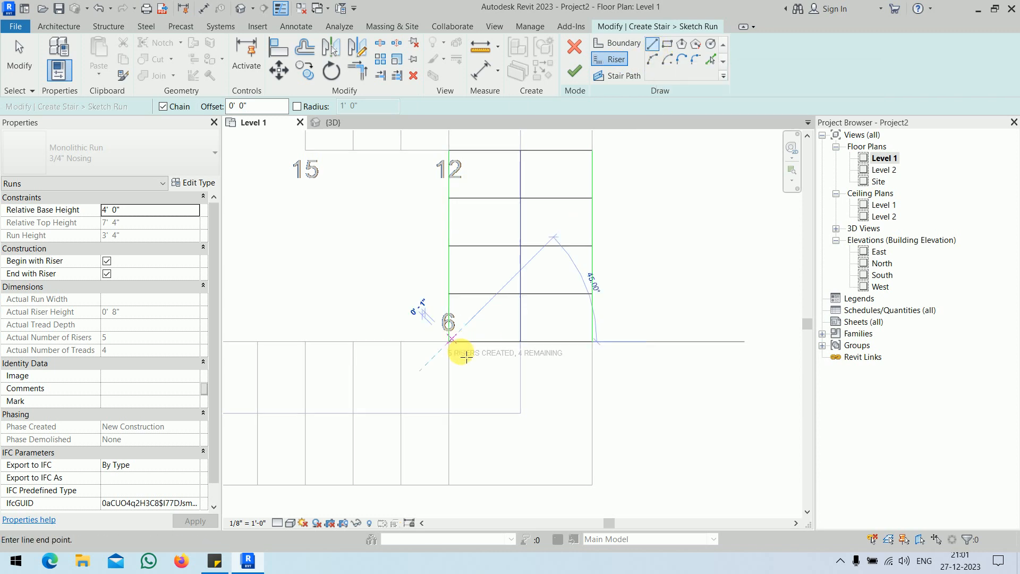
{"action": "left_click", "coordinate": [592, 484]}
{"action": "right_click", "coordinate": [651, 281]}
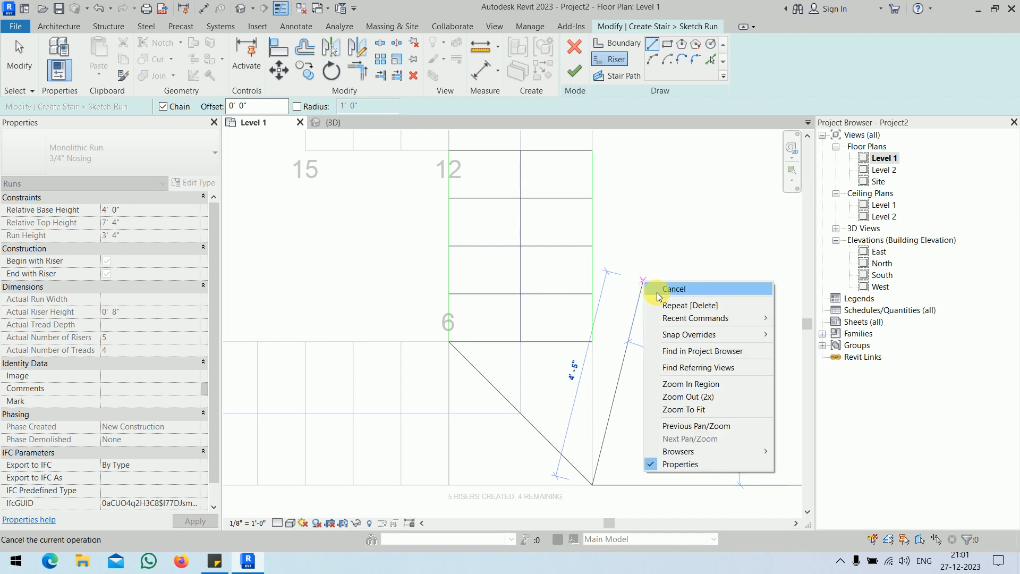
{"action": "left_click", "coordinate": [661, 284]}
{"action": "right_click", "coordinate": [653, 280]}
{"action": "left_click", "coordinate": [667, 284]}
Step: Extend the middle run's outer boundary to the diagonal riser's outer end and its stair path to that riser's midpoint
{"action": "left_click", "coordinate": [592, 332]}
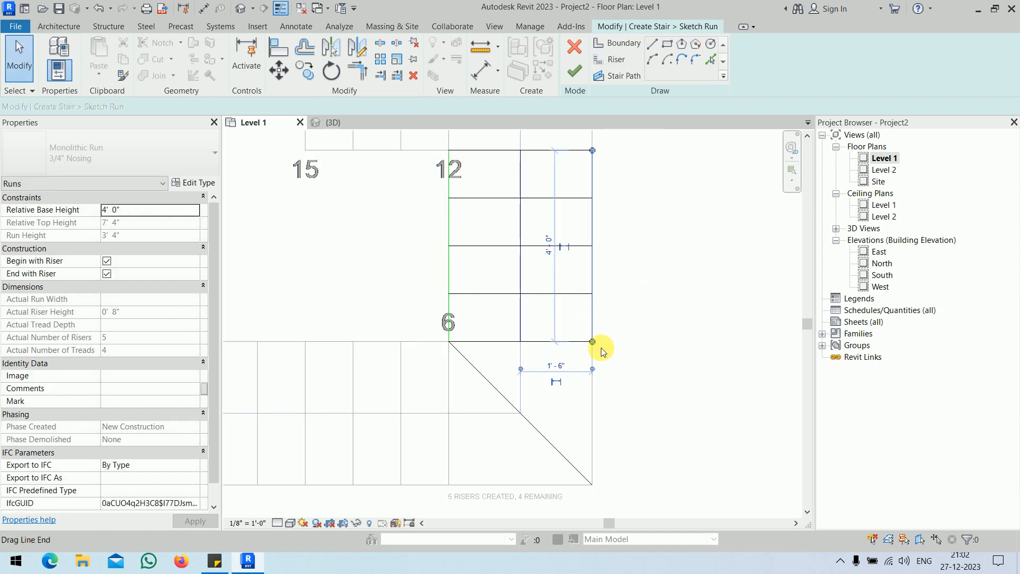
{"action": "left_click_drag", "start_coordinate": [592, 342], "coordinate": [592, 485]}
{"action": "left_click", "coordinate": [505, 316]}
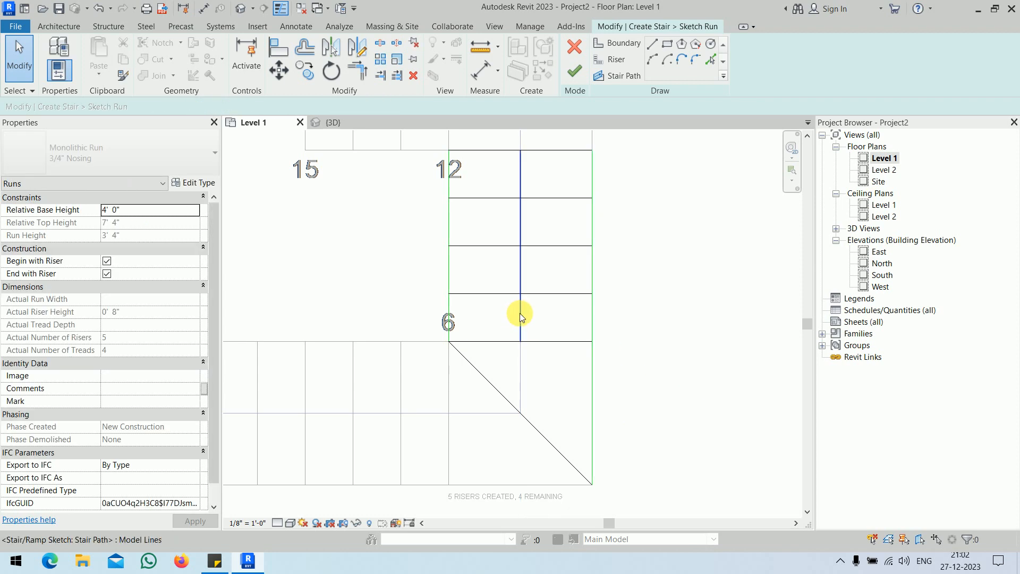
{"action": "left_click", "coordinate": [521, 313]}
{"action": "left_click_drag", "start_coordinate": [520, 341], "coordinate": [521, 412]}
{"action": "left_click", "coordinate": [687, 346]}
Step: Finish the middle run's sketch and unjoin the run from the landings
{"action": "scroll", "coordinate": [687, 346], "scroll_direction": "down", "scroll_amount": 3}
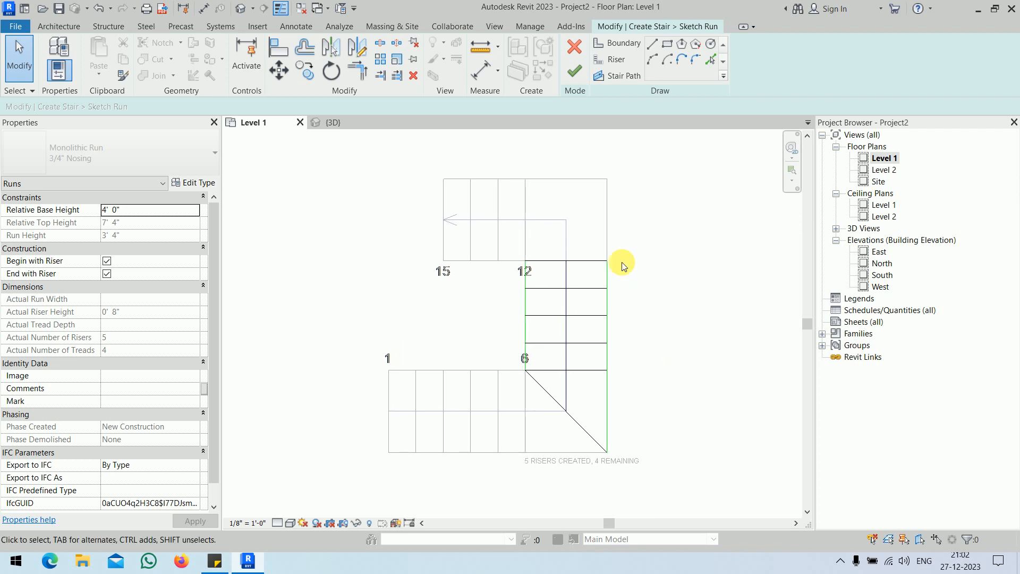
{"action": "left_click", "coordinate": [575, 71]}
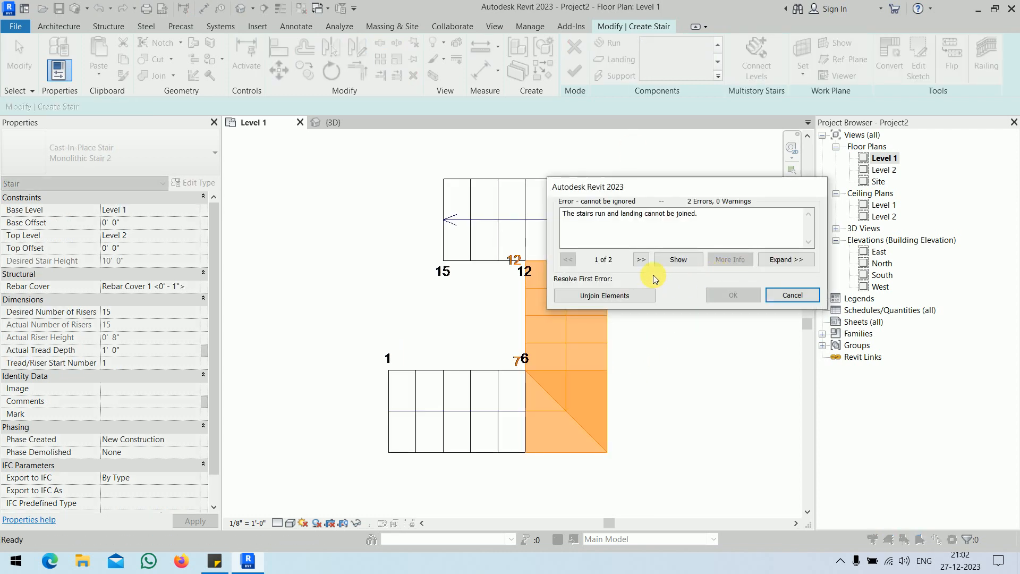
{"action": "left_click", "coordinate": [633, 295]}
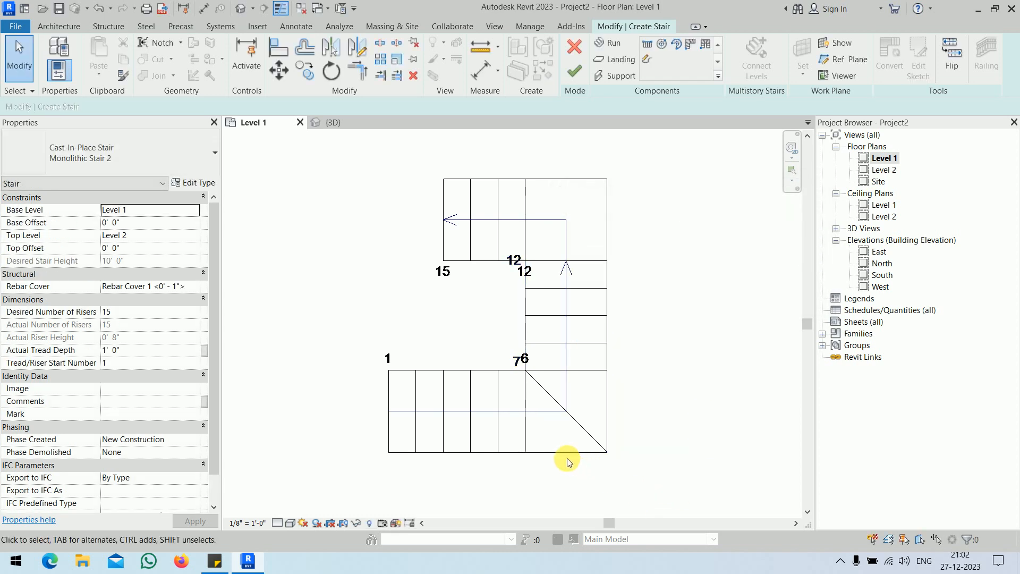
Step: Open the lower landing's sketch and draw a diagonal boundary line from its inner corner to its outer corner
{"action": "left_click", "coordinate": [563, 456]}
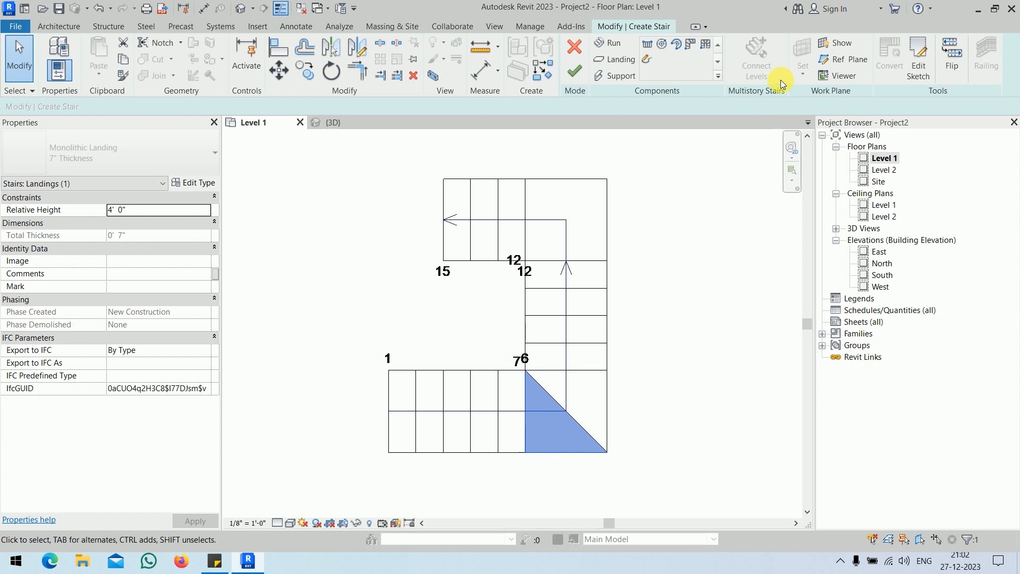
{"action": "left_click", "coordinate": [917, 69]}
{"action": "scroll", "coordinate": [672, 423], "scroll_direction": "up", "scroll_amount": 4}
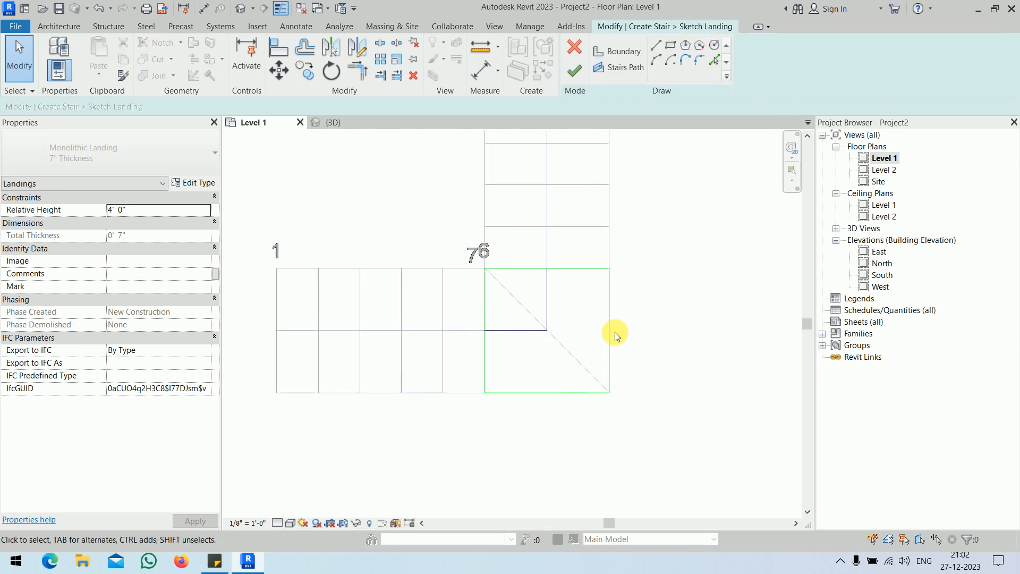
{"action": "left_click", "coordinate": [617, 51]}
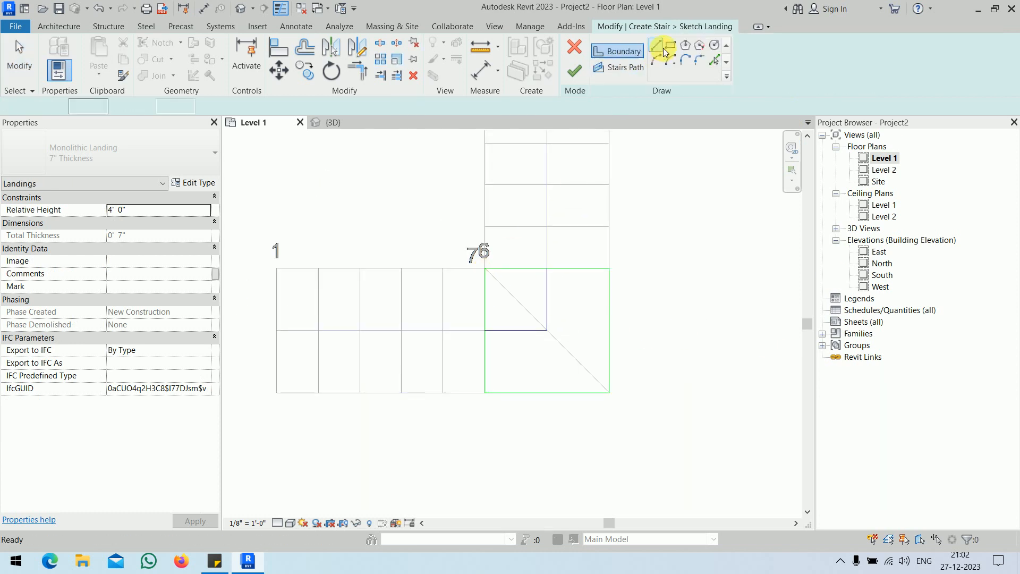
{"action": "left_click", "coordinate": [485, 269]}
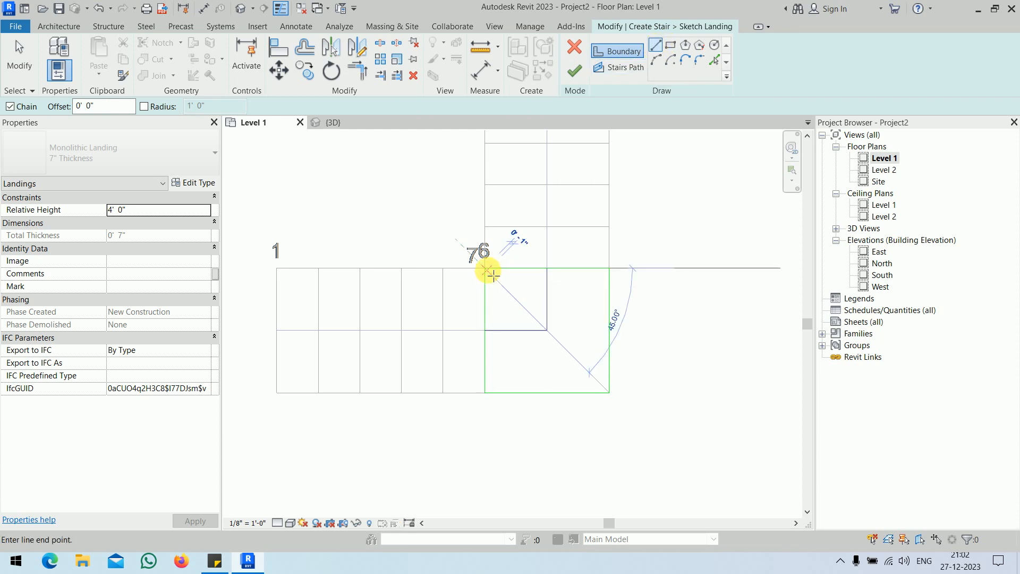
{"action": "left_click", "coordinate": [610, 393]}
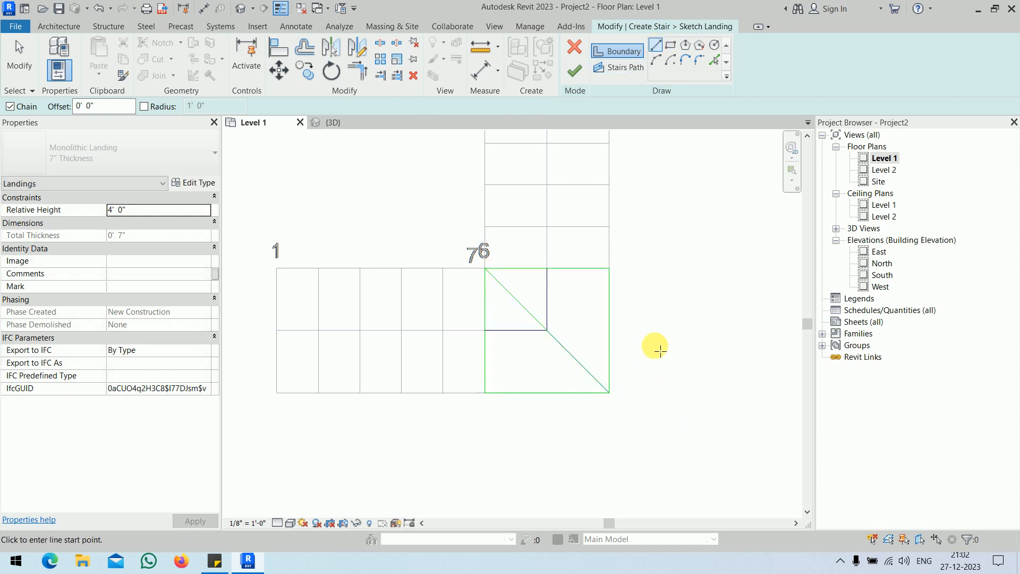
{"action": "key", "text": "Escape"}
{"action": "key", "text": "Escape"}
Step: Delete the landing's upper and outer side boundary lines and the vertical stair path segment, and finish the landing sketch
{"action": "left_click", "coordinate": [583, 267]}
{"action": "key", "text": "Delete"}
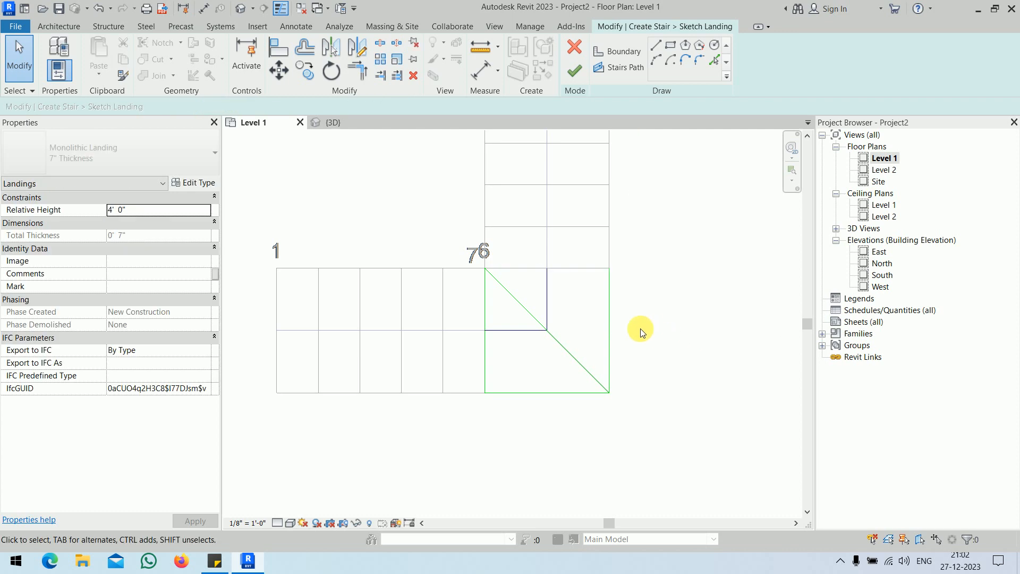
{"action": "left_click", "coordinate": [609, 313]}
{"action": "key", "text": "Delete"}
{"action": "left_click", "coordinate": [548, 292]}
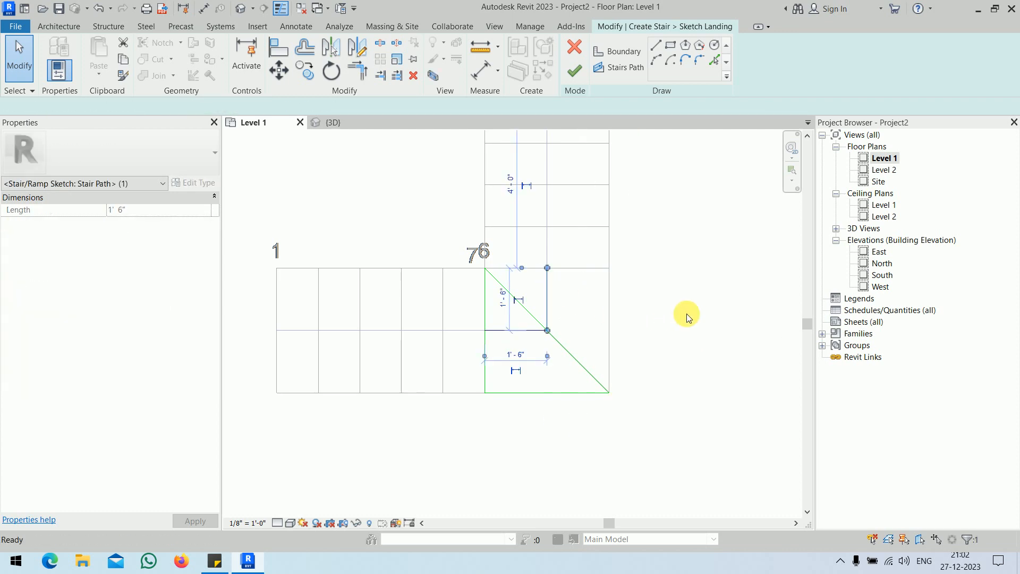
{"action": "key", "text": "Delete"}
{"action": "left_click", "coordinate": [577, 77]}
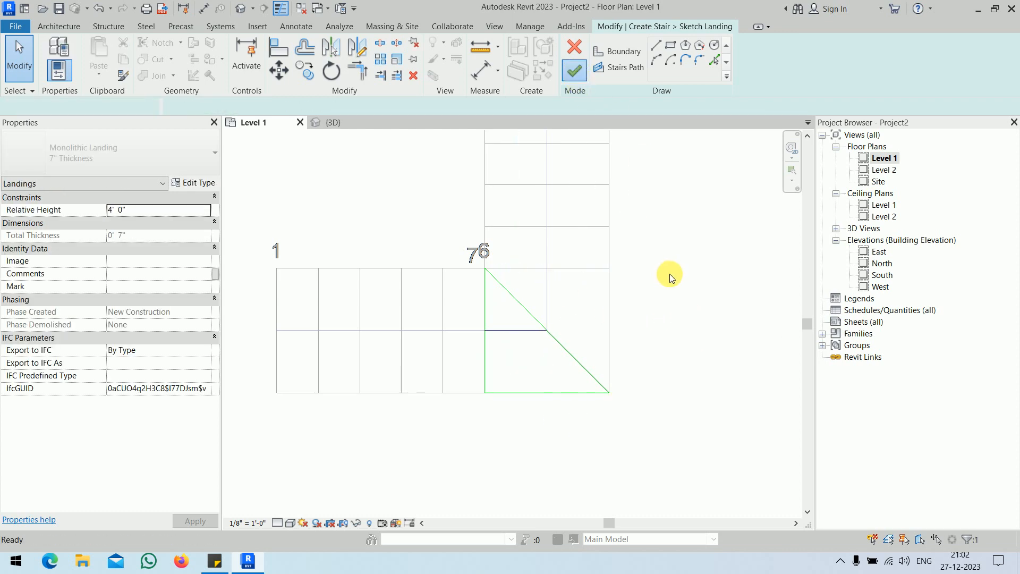
{"action": "left_click", "coordinate": [670, 274]}
Step: Convert the upper third run to a sketch-based component and open its sketch
{"action": "scroll", "coordinate": [689, 259], "scroll_direction": "down", "scroll_amount": 3}
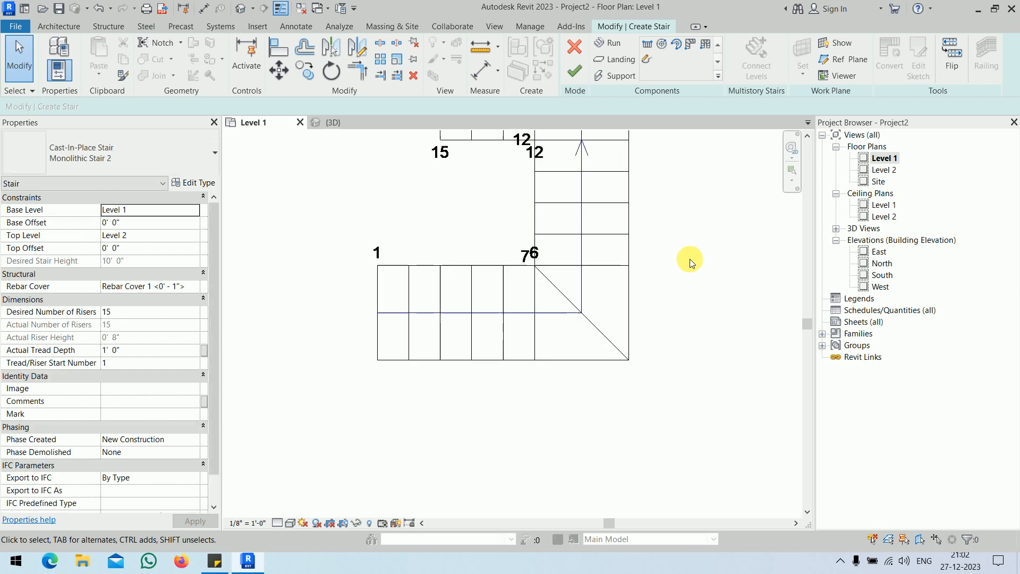
{"action": "middle_click_drag", "start_coordinate": [705, 236], "coordinate": [673, 364]}
{"action": "left_click", "coordinate": [461, 221]}
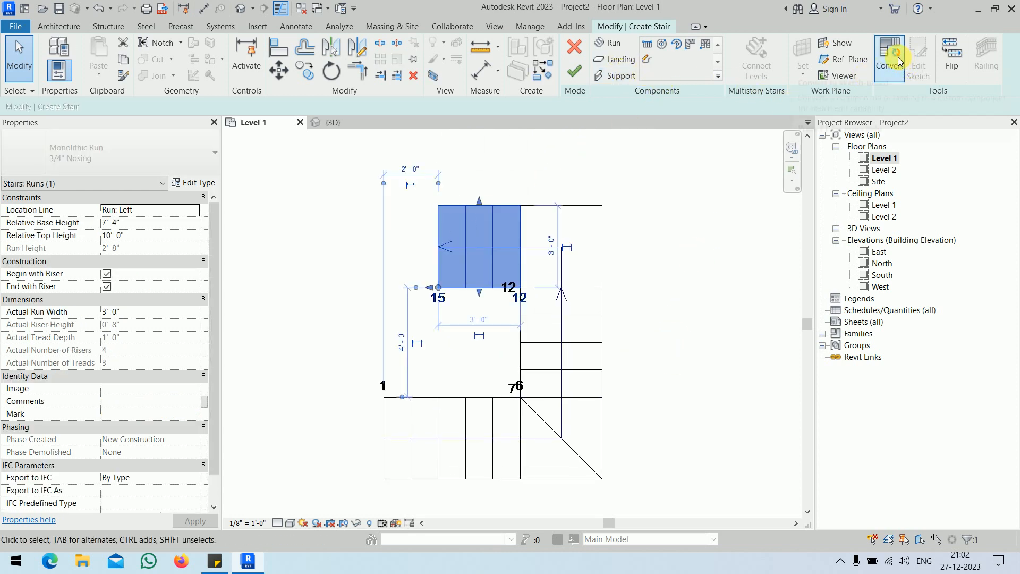
{"action": "left_click", "coordinate": [898, 58]}
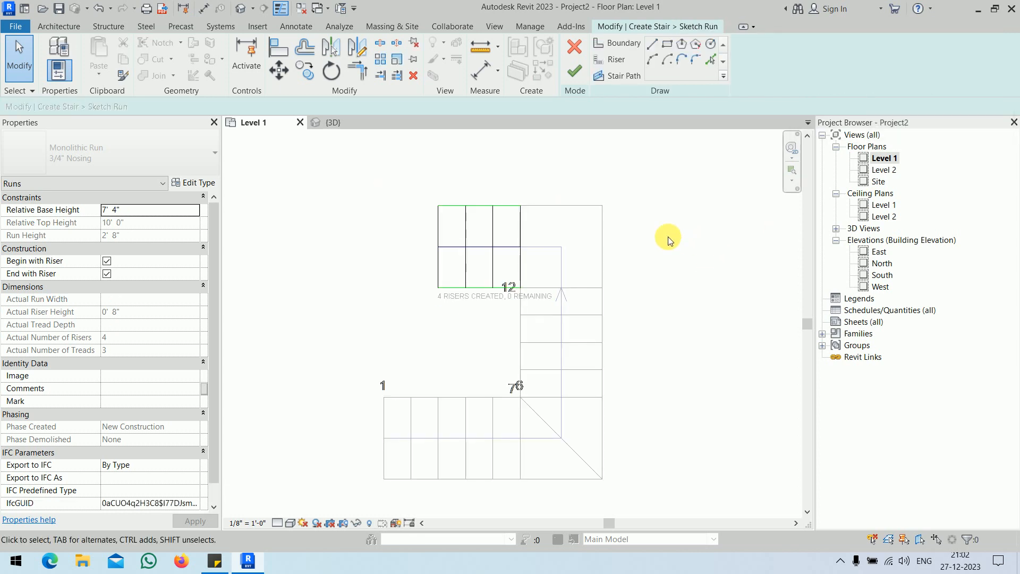
Step: Delete the third run's last riser, shorten its stair path to the preceding riser, and finish the run sketch
{"action": "left_click", "coordinate": [437, 224]}
{"action": "key", "text": "Delete"}
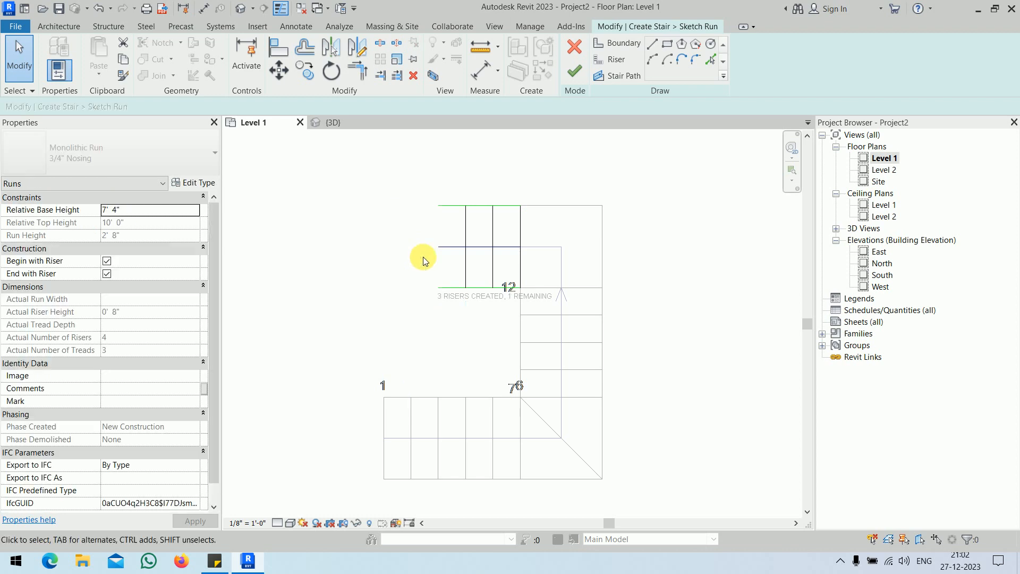
{"action": "left_click", "coordinate": [442, 248]}
{"action": "left_click_drag", "start_coordinate": [439, 246], "coordinate": [467, 248]}
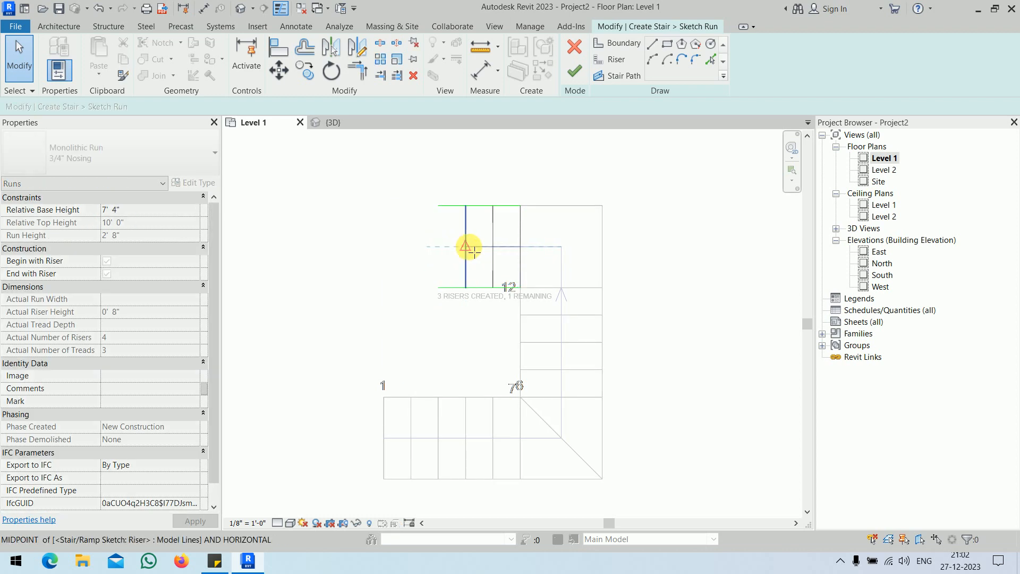
{"action": "left_click", "coordinate": [377, 256]}
{"action": "left_click", "coordinate": [574, 75]}
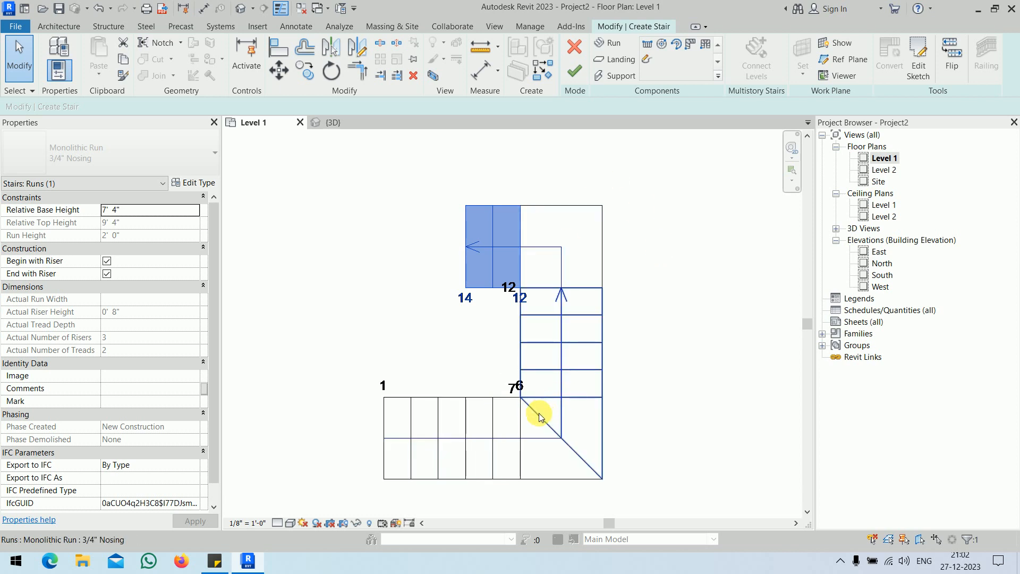
Step: Finish the stair edit and inspect the lower winder corner and railings from several angles in the 3D view
{"action": "left_click", "coordinate": [574, 72]}
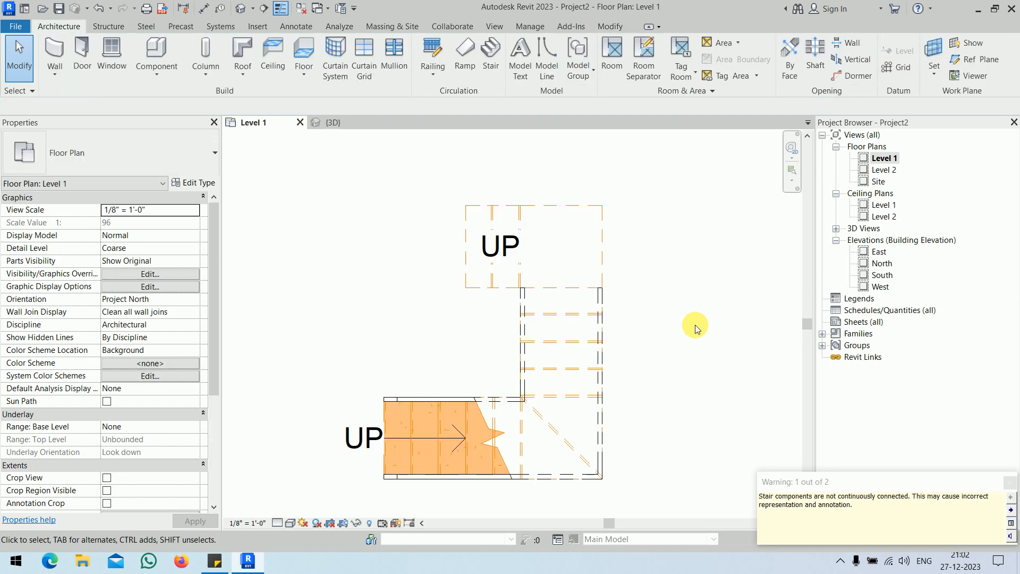
{"action": "left_click", "coordinate": [348, 122]}
{"action": "middle_click_drag", "start_coordinate": [710, 431], "coordinate": [591, 439], "text": "shift"}
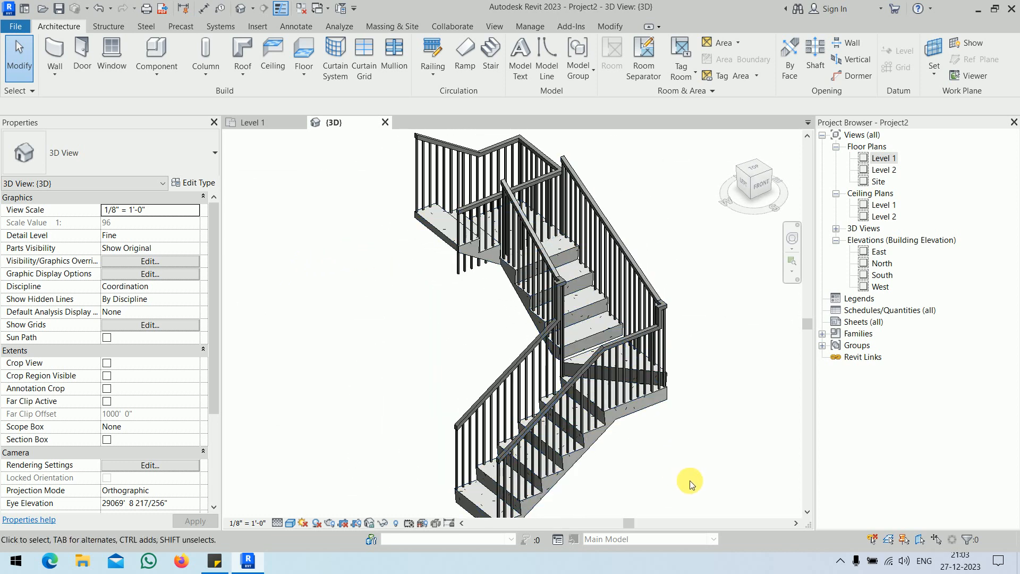
{"action": "middle_click_drag", "start_coordinate": [685, 478], "coordinate": [576, 478]}
{"action": "middle_click_drag", "start_coordinate": [583, 439], "coordinate": [382, 455], "text": "shift"}
{"action": "middle_click_drag", "start_coordinate": [513, 361], "coordinate": [645, 562], "text": "shift"}
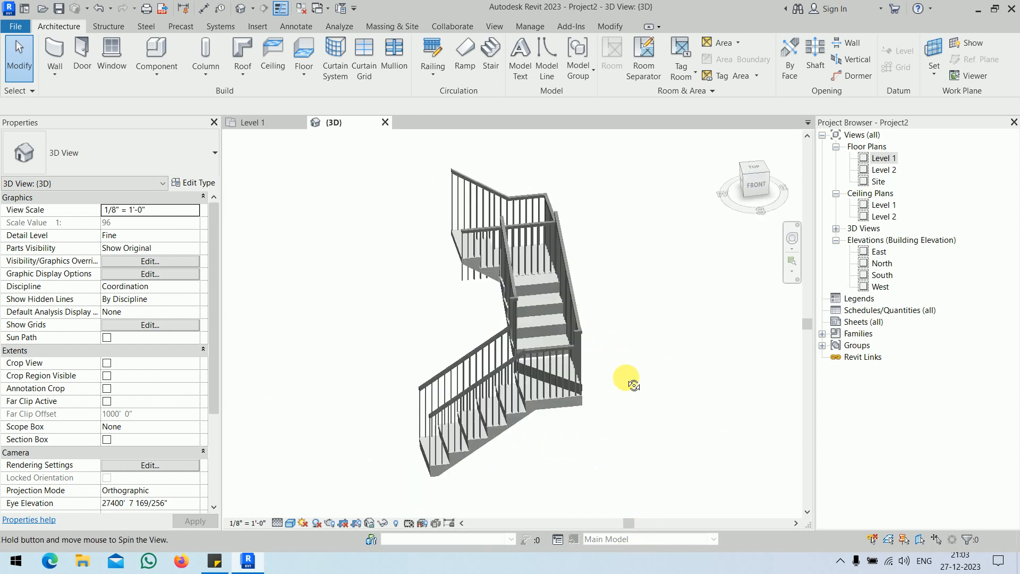
{"action": "middle_click_drag", "start_coordinate": [626, 382], "coordinate": [537, 419], "text": "shift"}
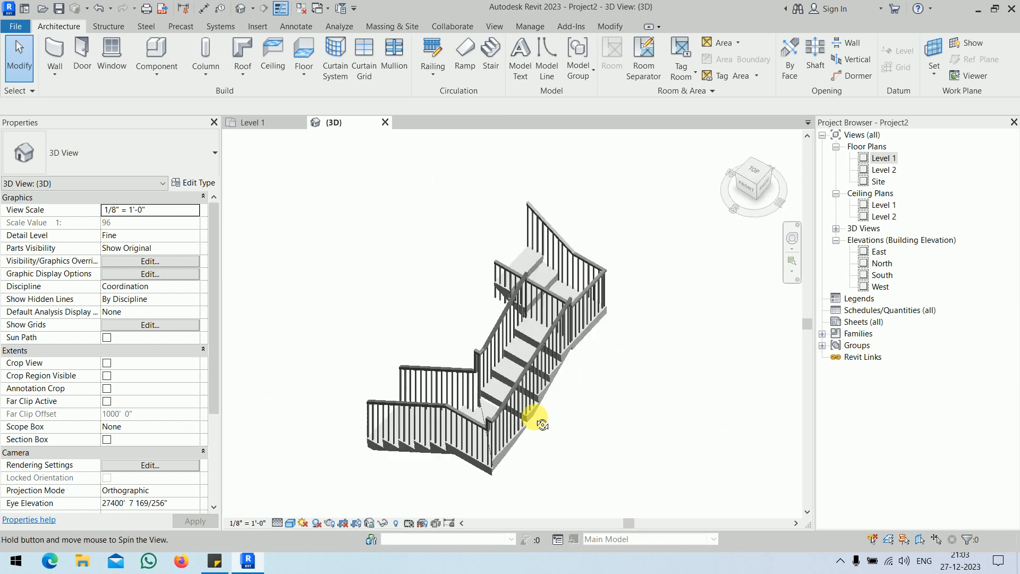
Step: Delete the entire staircase with its railings from the 3D view and dismiss the warning
{"action": "scroll", "coordinate": [708, 360], "scroll_direction": "down", "scroll_amount": 3}
{"action": "left_click_drag", "start_coordinate": [436, 250], "coordinate": [710, 482]}
{"action": "key", "text": "Delete"}
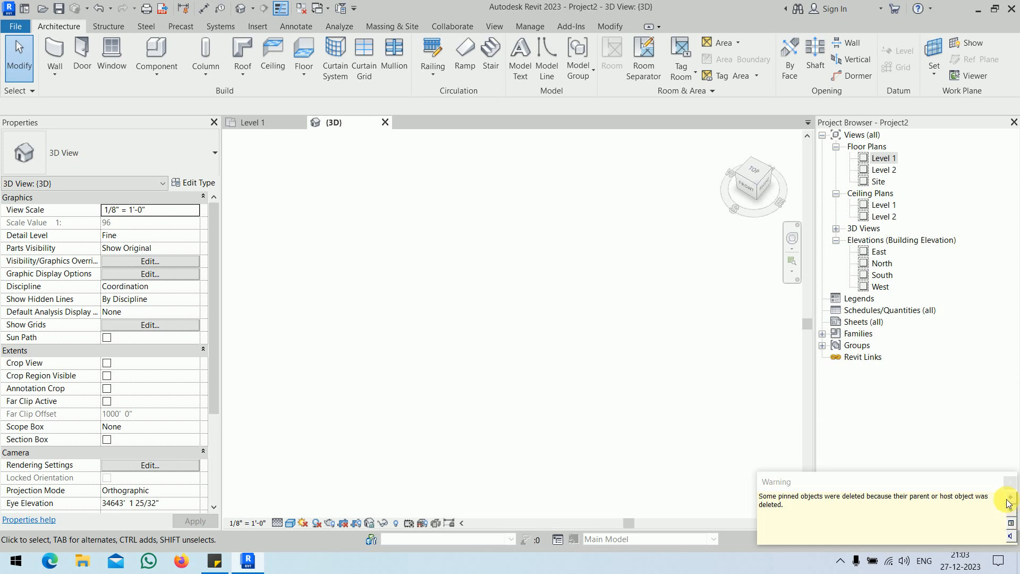
{"action": "left_click", "coordinate": [1009, 482]}
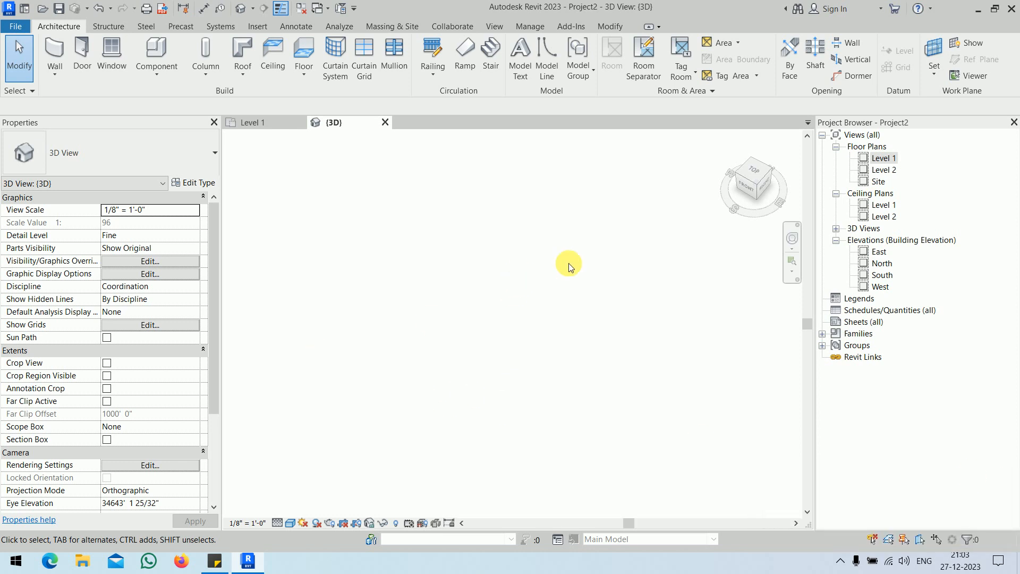
Step: Open the Level 1 floor plan and start a ramp sketch in the area between the elevation markers
{"action": "double_click", "coordinate": [887, 158]}
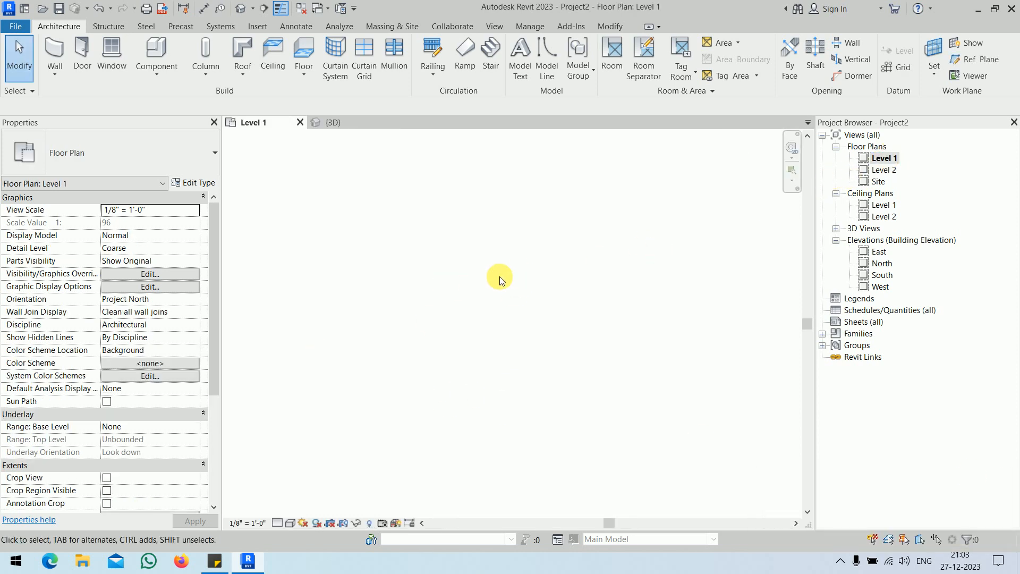
{"action": "scroll", "coordinate": [485, 281], "scroll_direction": "down", "scroll_amount": 3}
{"action": "middle_click_drag", "start_coordinate": [485, 282], "coordinate": [512, 334]}
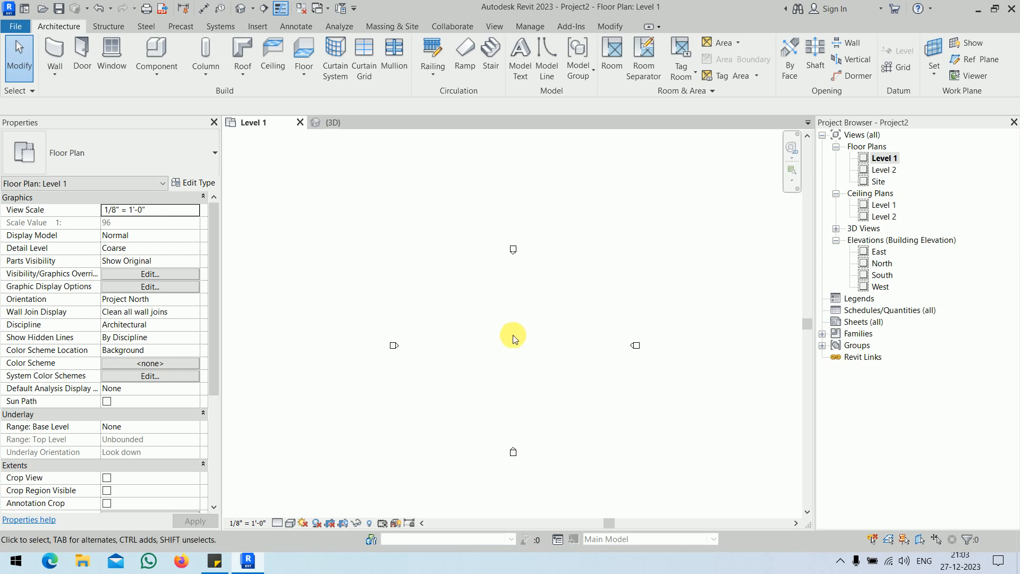
{"action": "scroll", "coordinate": [515, 337], "scroll_direction": "up", "scroll_amount": 3}
{"action": "middle_click_drag", "start_coordinate": [519, 292], "coordinate": [528, 245]}
{"action": "scroll", "coordinate": [513, 249], "scroll_direction": "down", "scroll_amount": 2}
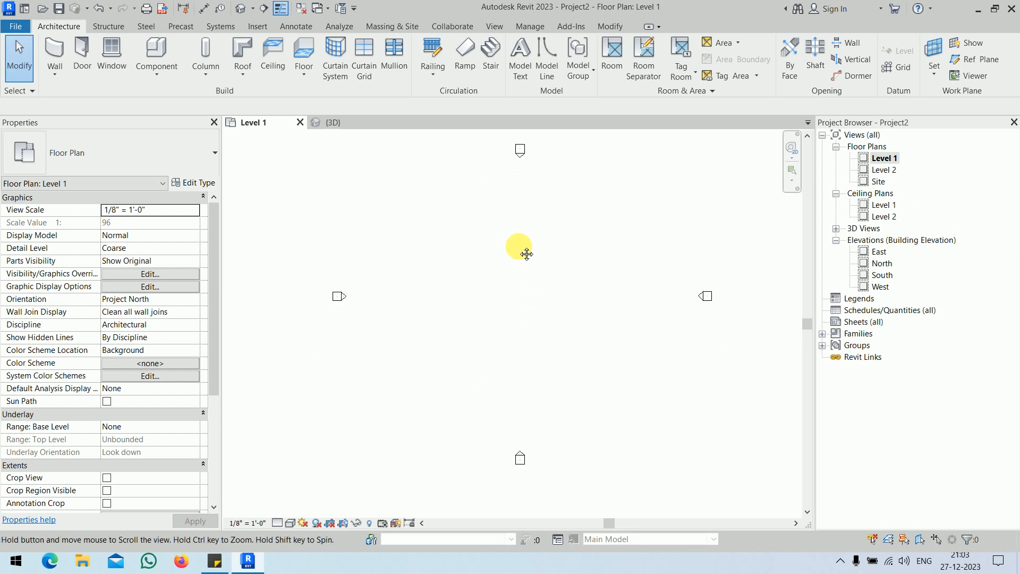
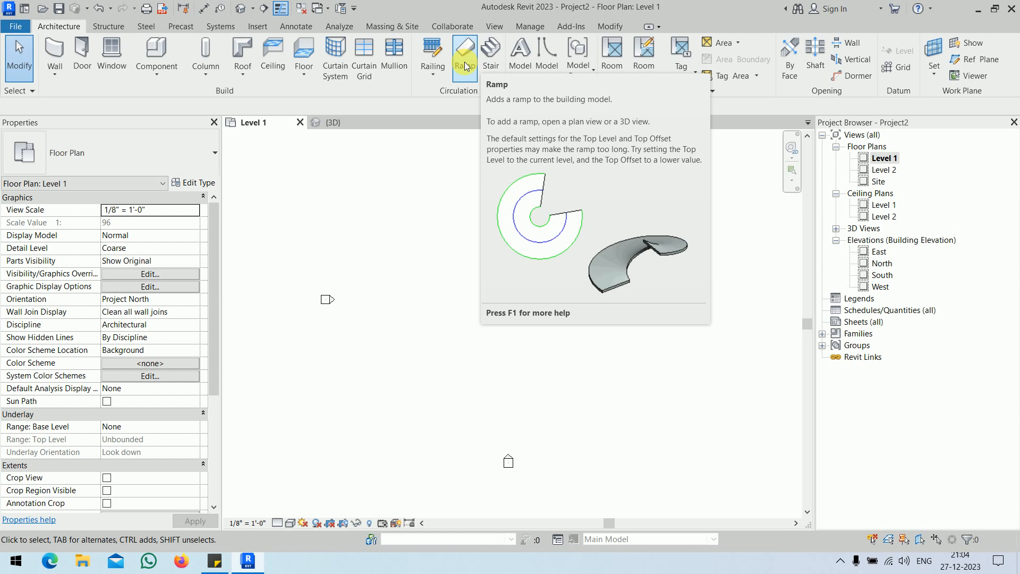
{"action": "left_click", "coordinate": [465, 63]}
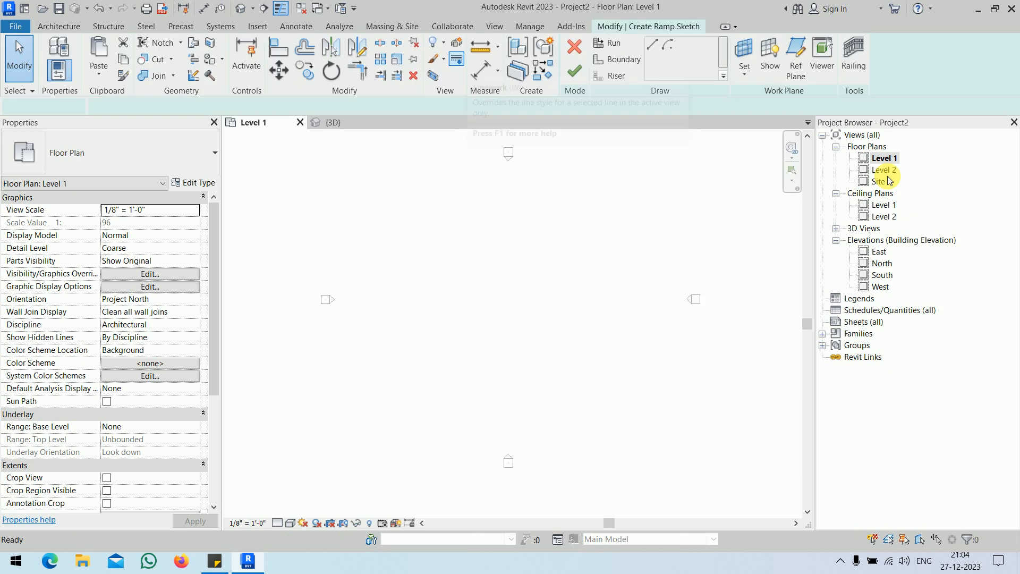
Step: Review the Ramp 2 type properties, including thickness, maximum incline length and maximum slope
{"action": "left_click", "coordinate": [201, 184]}
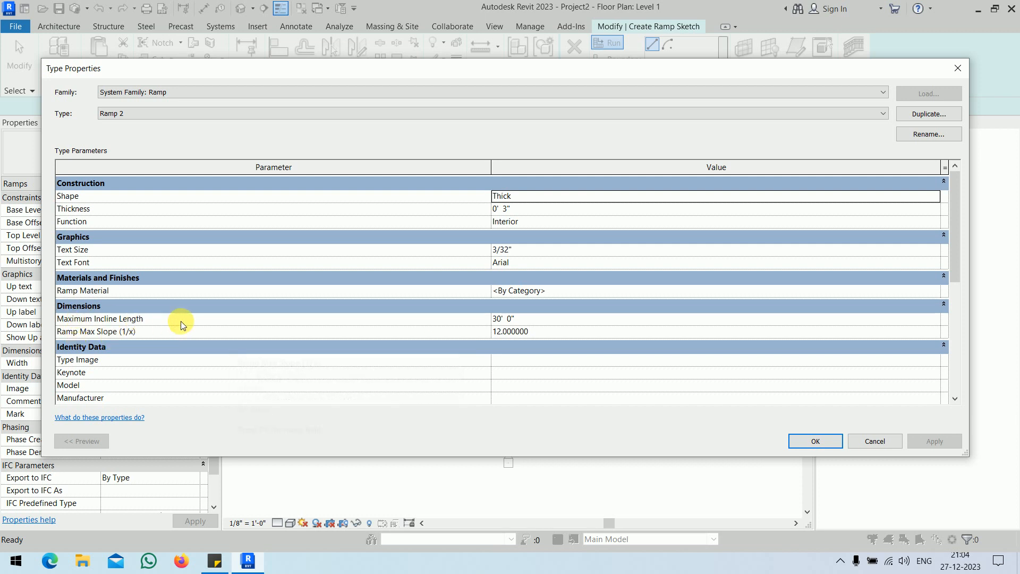
{"action": "left_click", "coordinate": [526, 321]}
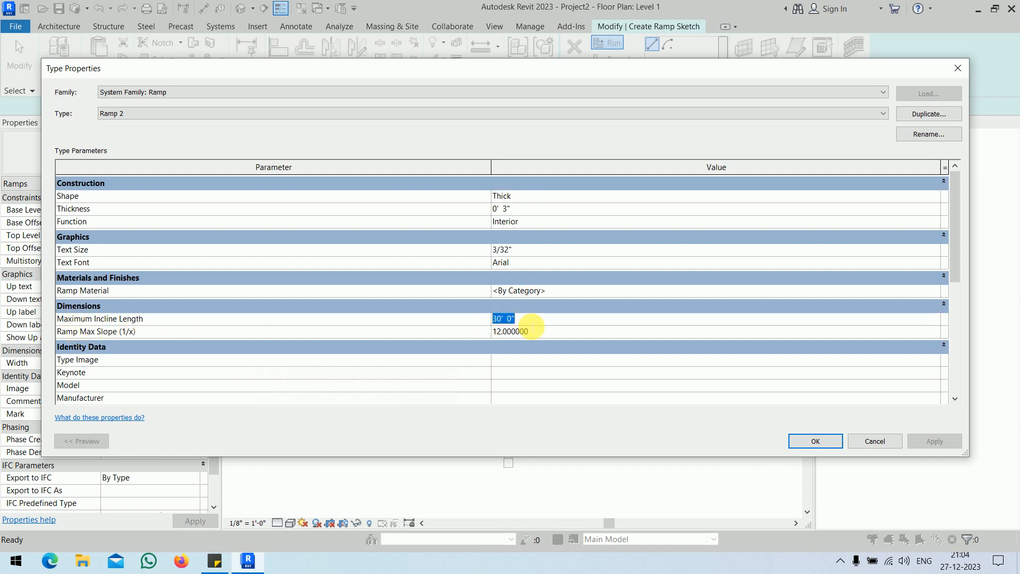
{"action": "left_click", "coordinate": [539, 207]}
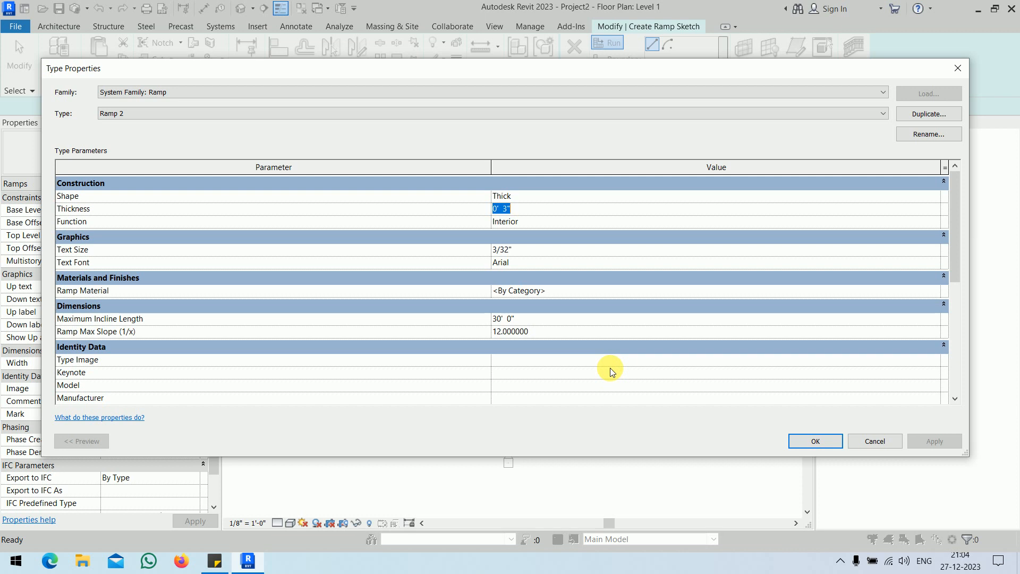
{"action": "scroll", "coordinate": [610, 367], "scroll_direction": "down", "scroll_amount": 5}
{"action": "scroll", "coordinate": [610, 368], "scroll_direction": "up", "scroll_amount": 5}
{"action": "left_click", "coordinate": [808, 439]}
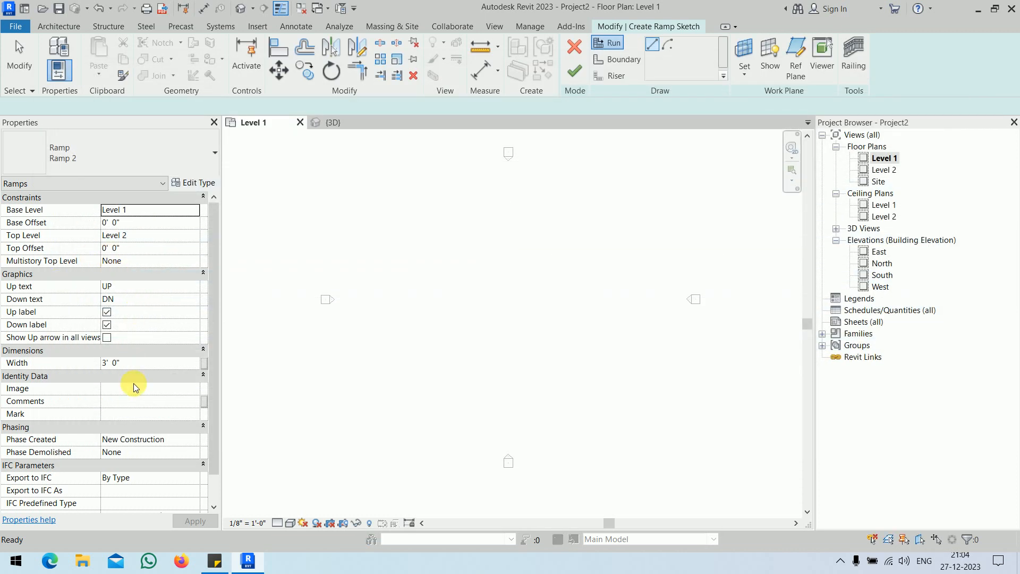
Step: Set the ramp width to 4' 6" and try out a vertical run in the plan
{"action": "left_click", "coordinate": [150, 367]}
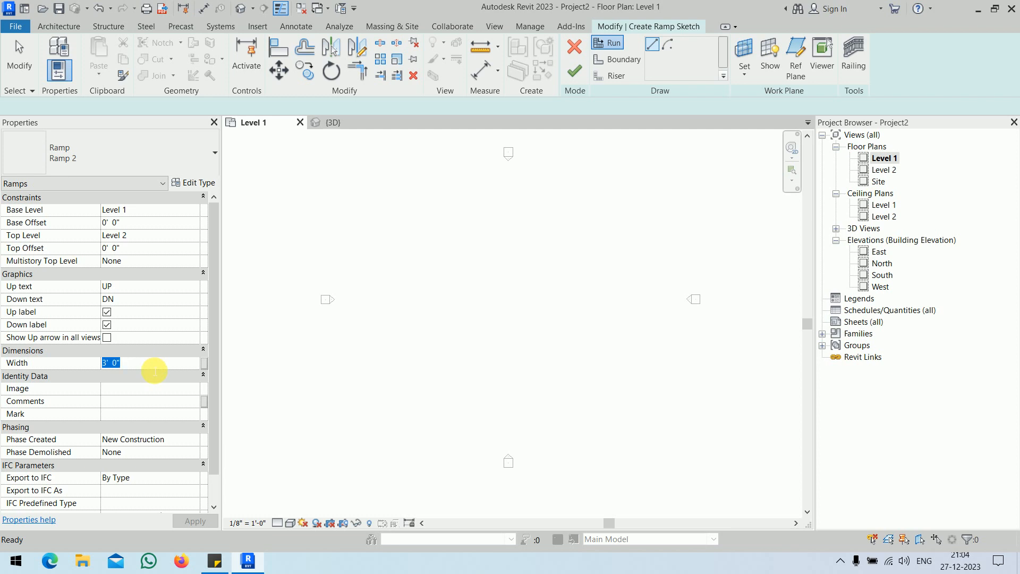
{"action": "type", "text": "'6\""}
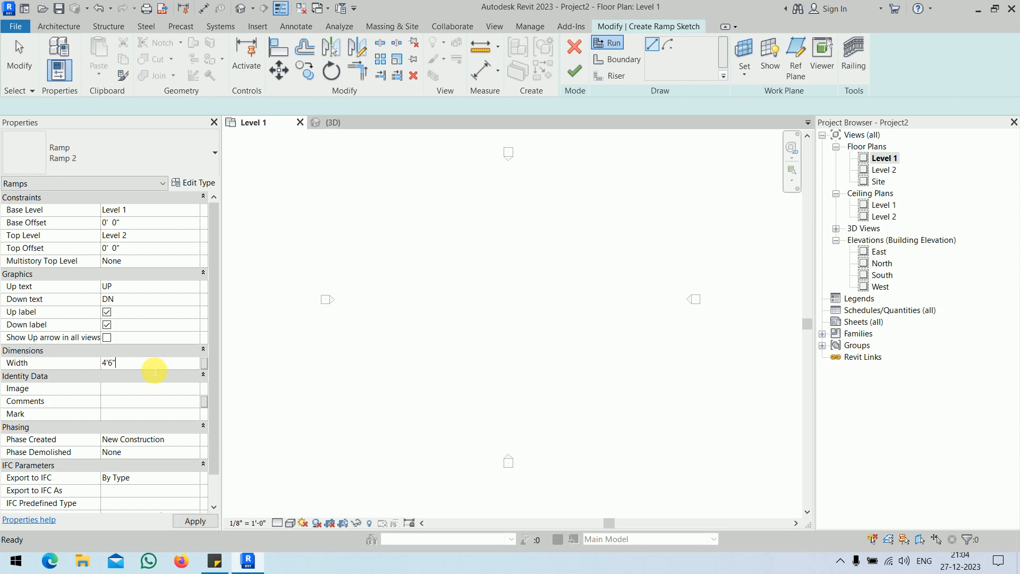
{"action": "key", "text": "Return"}
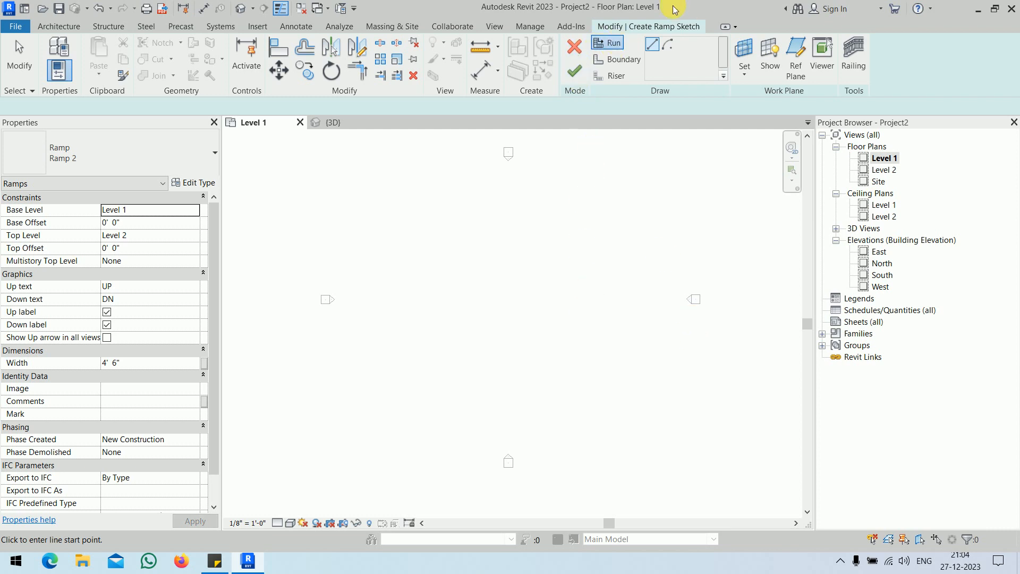
{"action": "left_click", "coordinate": [554, 363]}
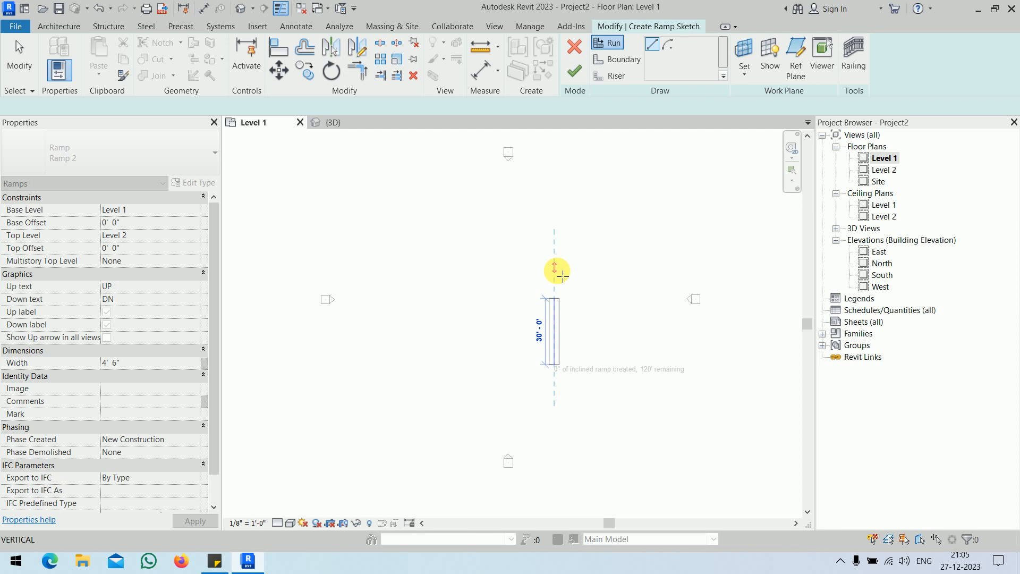
{"action": "key", "text": "Escape"}
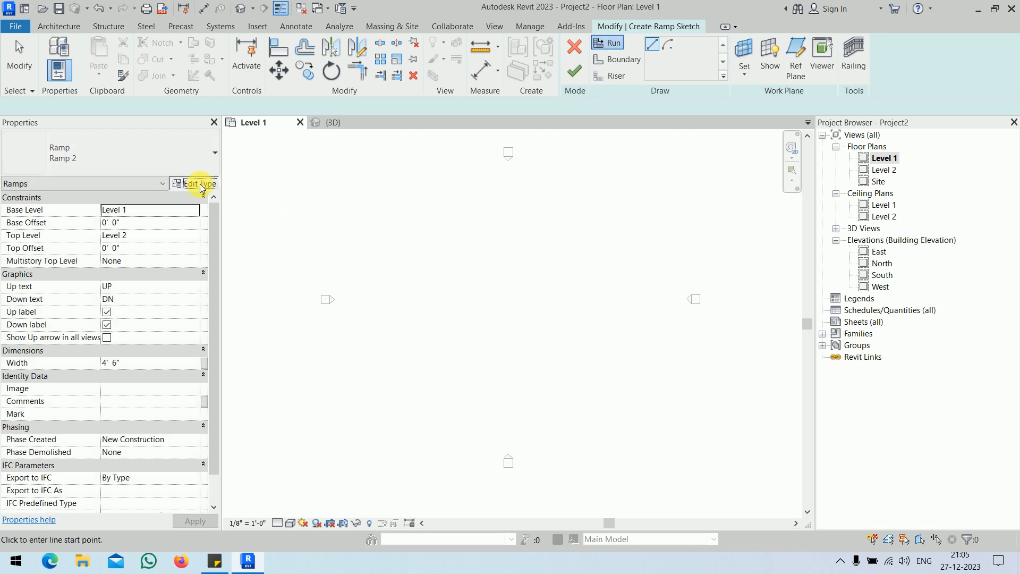
Step: Set the Ramp 2 type's maximum incline length to 60'
{"action": "left_click", "coordinate": [200, 184]}
{"action": "left_click", "coordinate": [570, 322]}
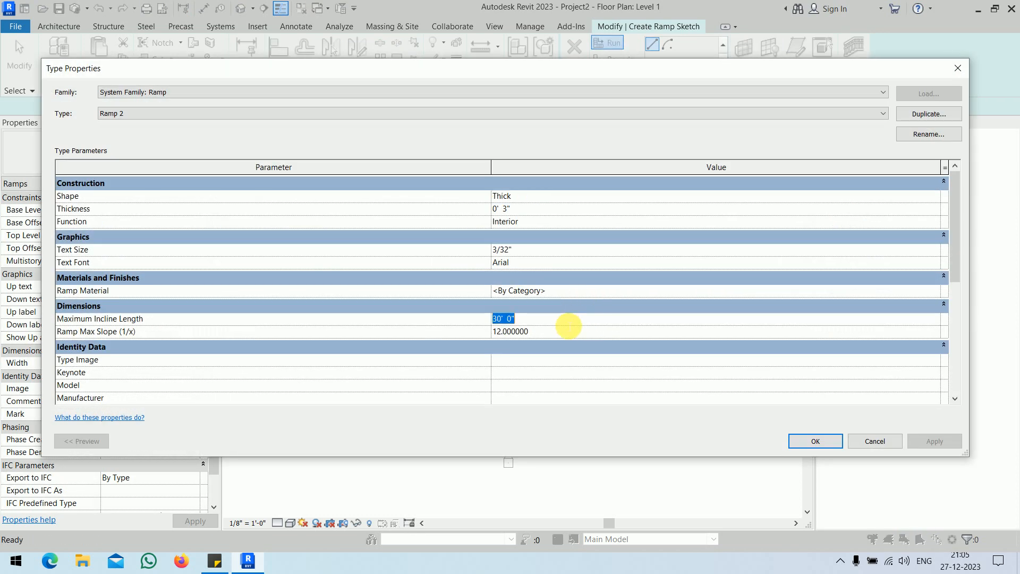
{"action": "type", "text": "60'"}
{"action": "key", "text": "Return"}
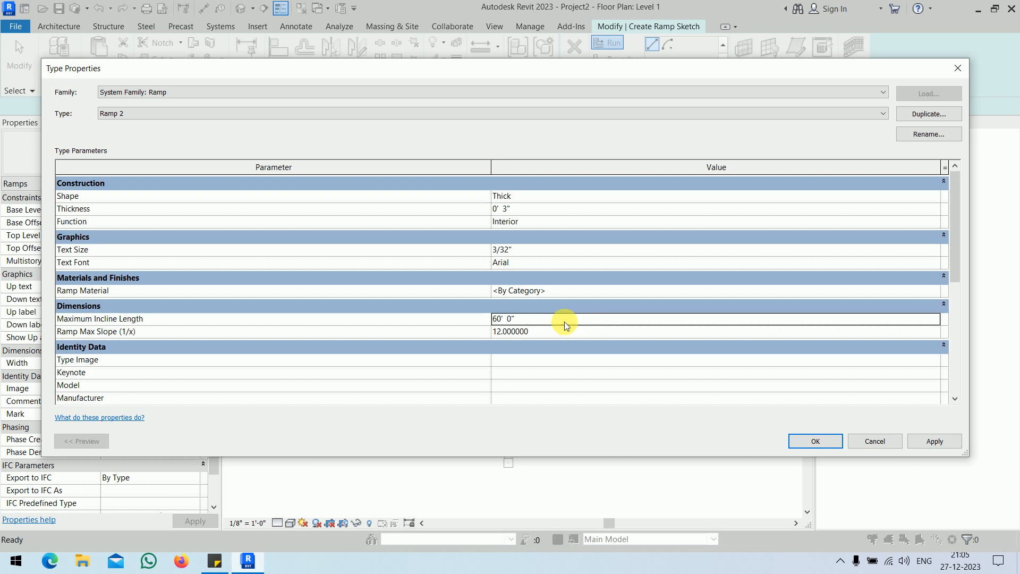
{"action": "left_click", "coordinate": [824, 442]}
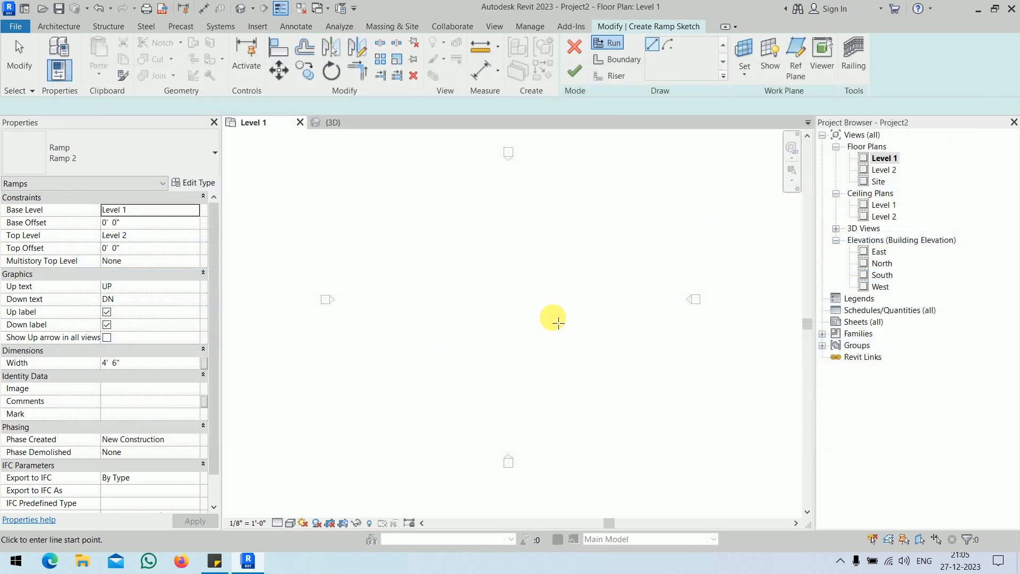
Step: Sketch a U-shaped ramp with two parallel vertical 60' runs, finish the sketch and inspect the ramp in the 3D view
{"action": "left_click", "coordinate": [549, 485]}
{"action": "left_click", "coordinate": [551, 219]}
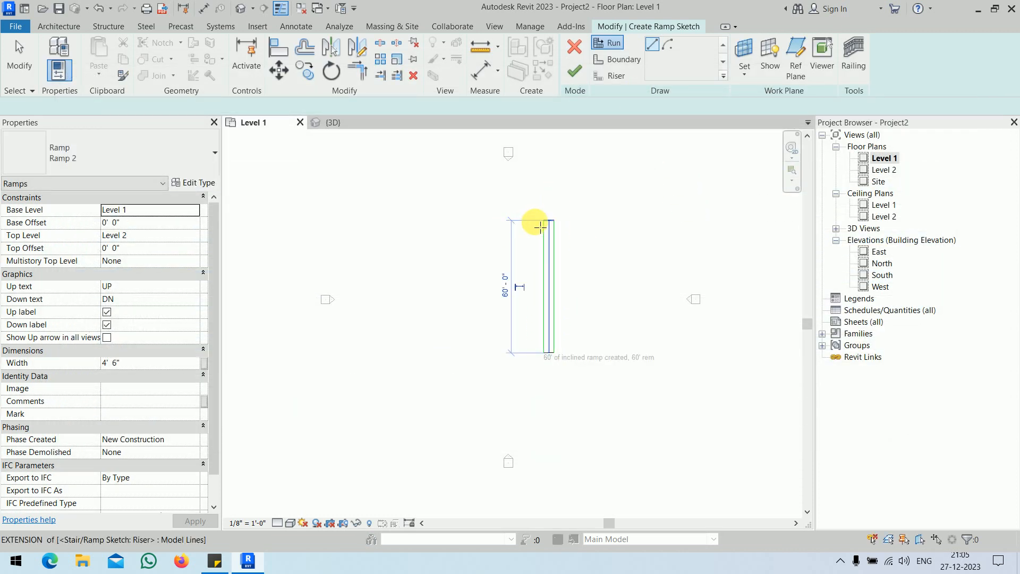
{"action": "left_click", "coordinate": [526, 220]}
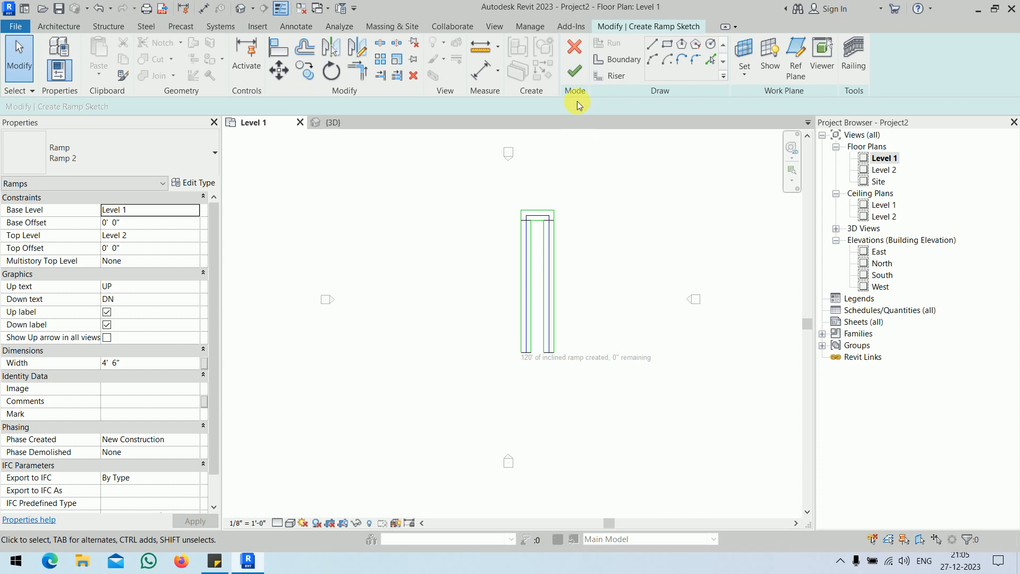
{"action": "left_click", "coordinate": [574, 72]}
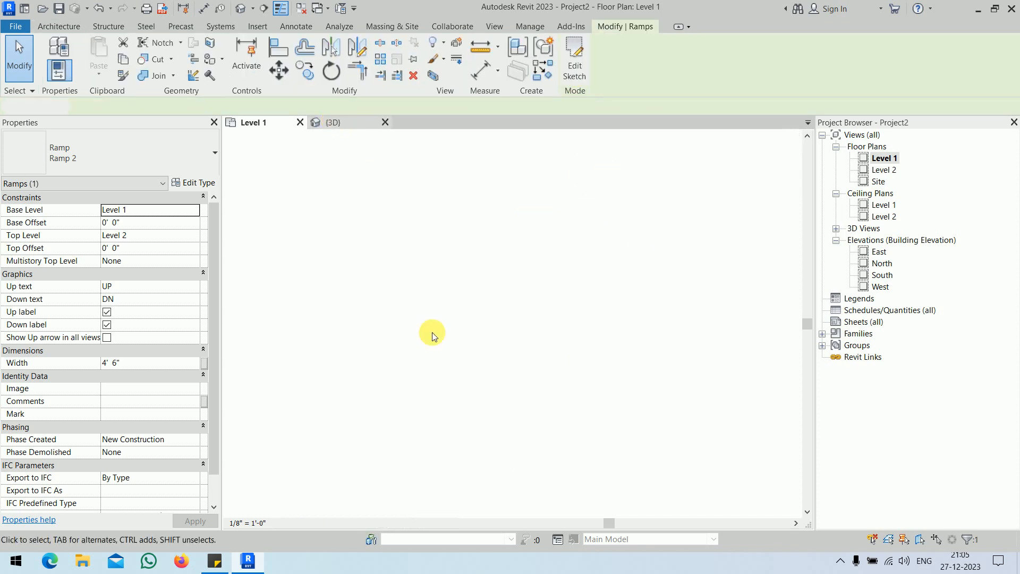
{"action": "scroll", "coordinate": [568, 404], "scroll_direction": "down", "scroll_amount": 3}
{"action": "middle_click_drag", "start_coordinate": [689, 467], "coordinate": [401, 428], "text": "shift"}
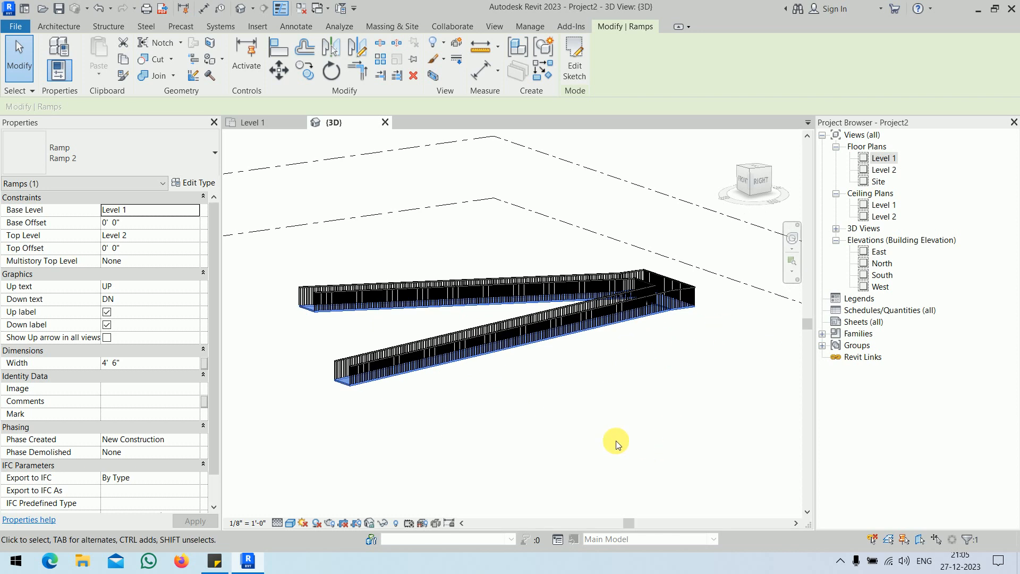
{"action": "left_click", "coordinate": [601, 432]}
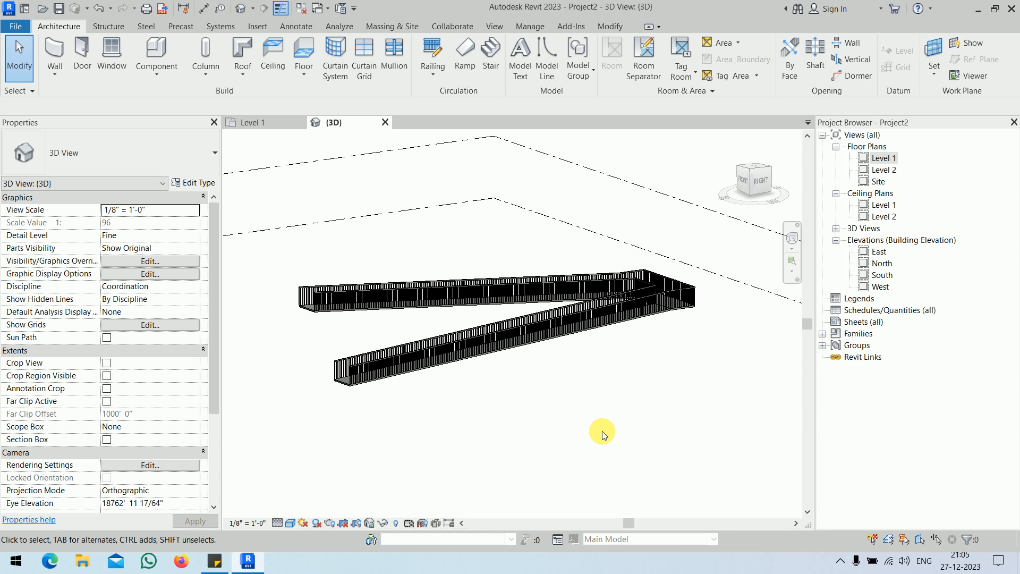
Step: Delete the U-shaped ramp with its railings and return to the Level 1 floor plan
{"action": "scroll", "coordinate": [602, 432], "scroll_direction": "down", "scroll_amount": 3}
{"action": "left_click_drag", "start_coordinate": [373, 209], "coordinate": [702, 477]}
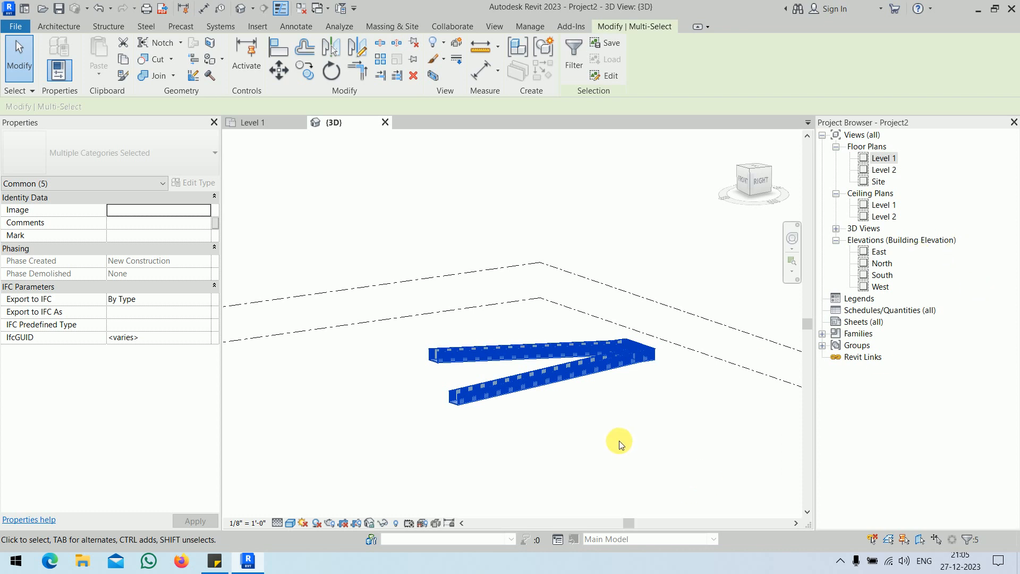
{"action": "key", "text": "Delete"}
{"action": "double_click", "coordinate": [882, 158]}
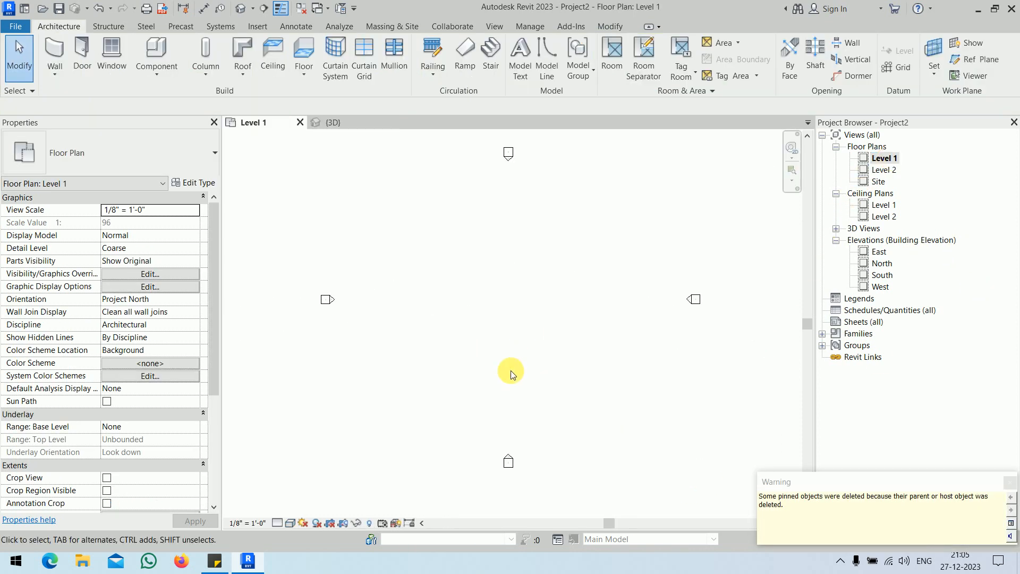
{"action": "middle_click_drag", "start_coordinate": [565, 298], "coordinate": [575, 334]}
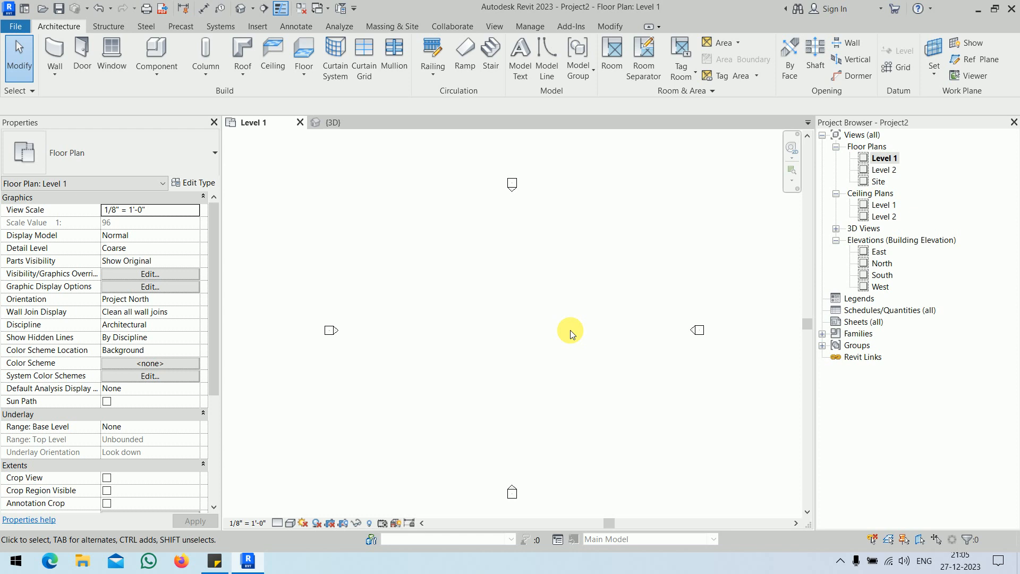
Step: Start a new ramp and set the Ramp 2 type's maximum incline length to 35' and maximum slope (1/x) to 15
{"action": "left_click", "coordinate": [465, 59]}
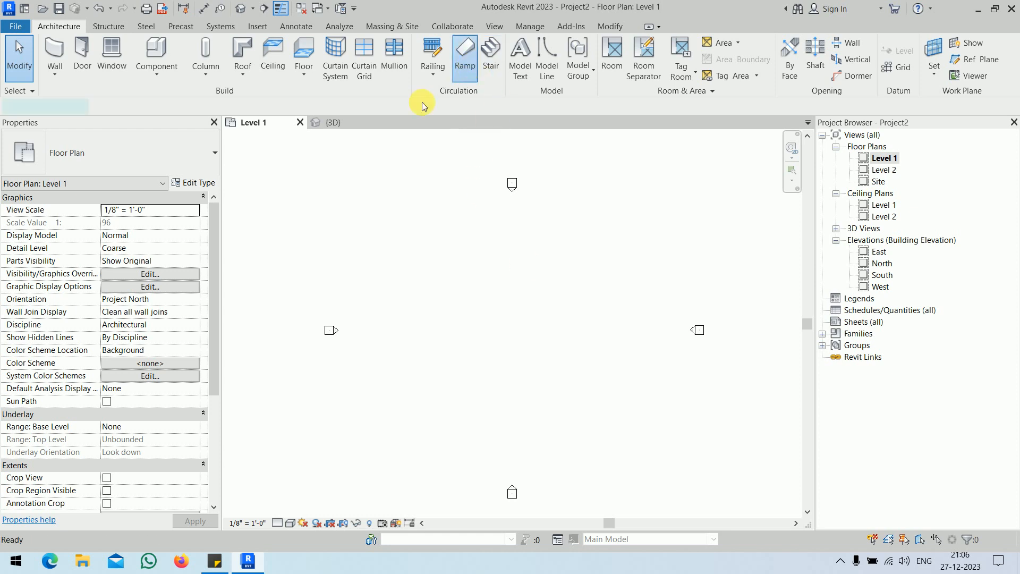
{"action": "left_click", "coordinate": [214, 180]}
{"action": "left_click", "coordinate": [518, 318]}
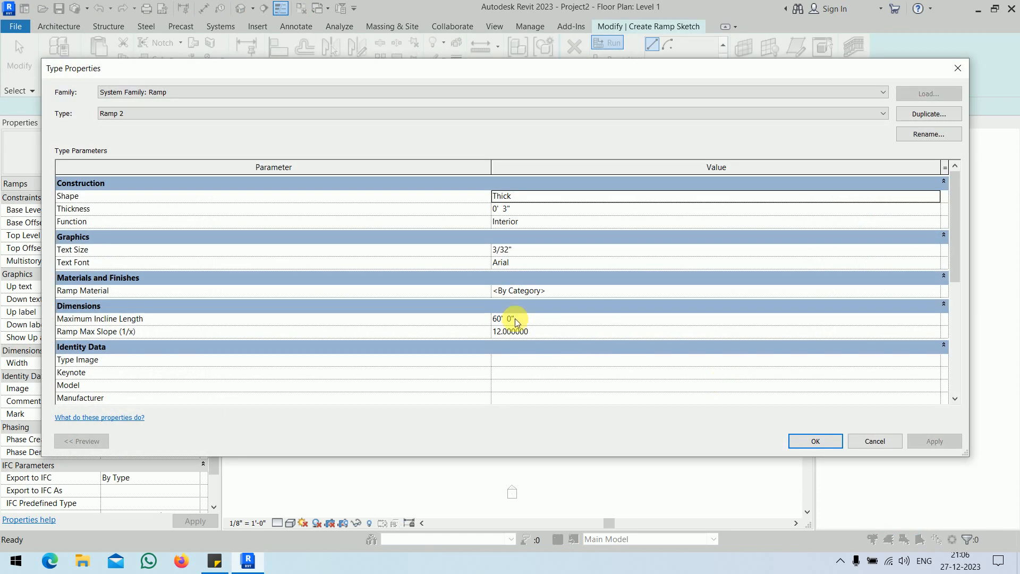
{"action": "type", "text": "30"}
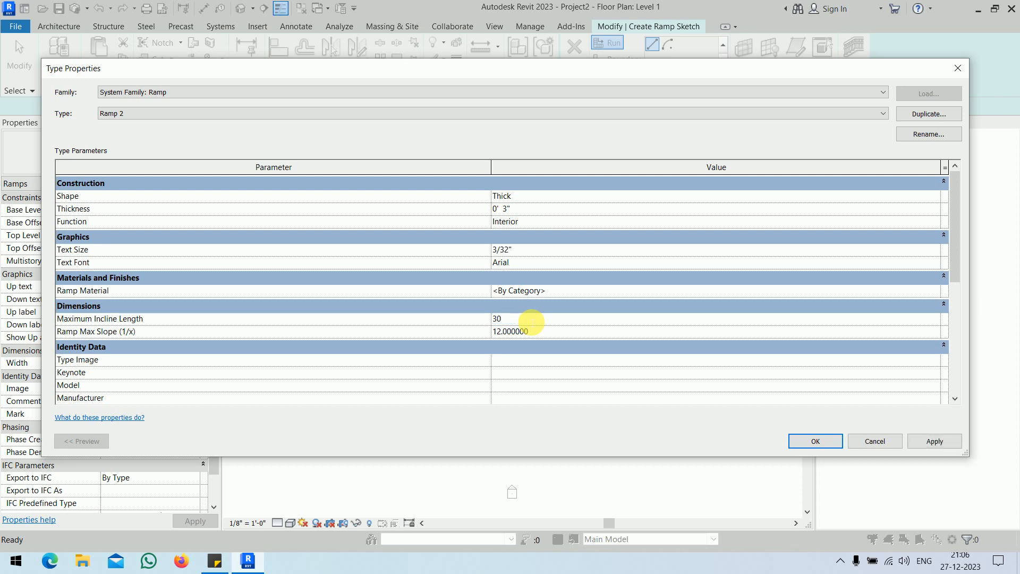
{"action": "key", "text": "BackSpace"}
{"action": "type", "text": "5"}
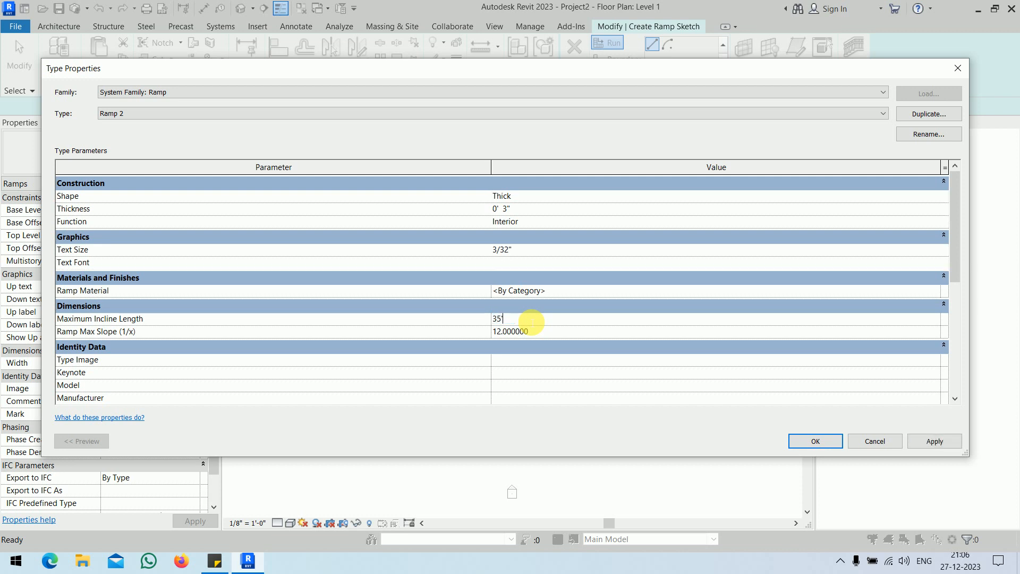
{"action": "key", "text": "Return"}
{"action": "left_click", "coordinate": [554, 331]}
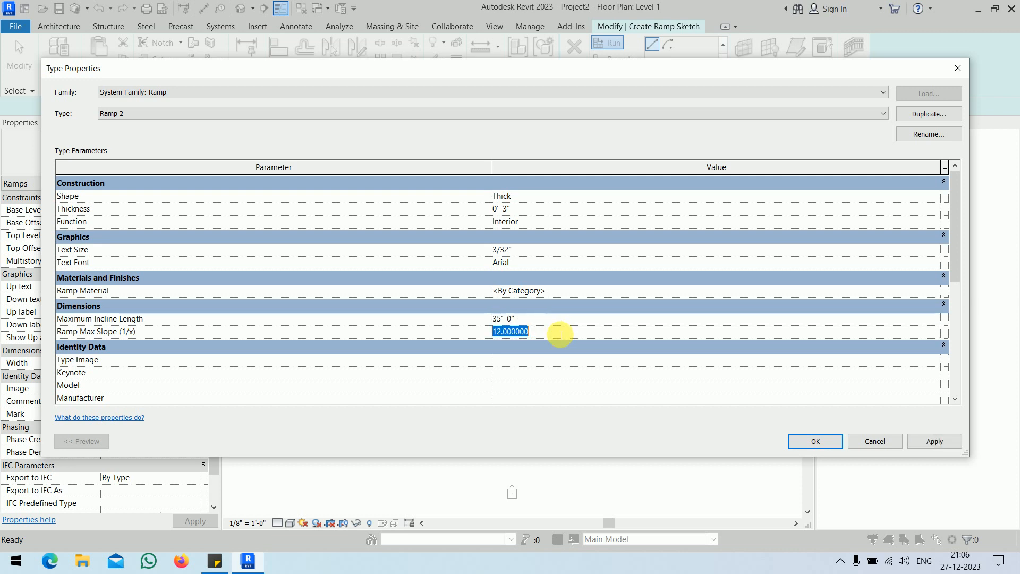
{"action": "type", "text": "15"}
{"action": "left_click", "coordinate": [557, 332]}
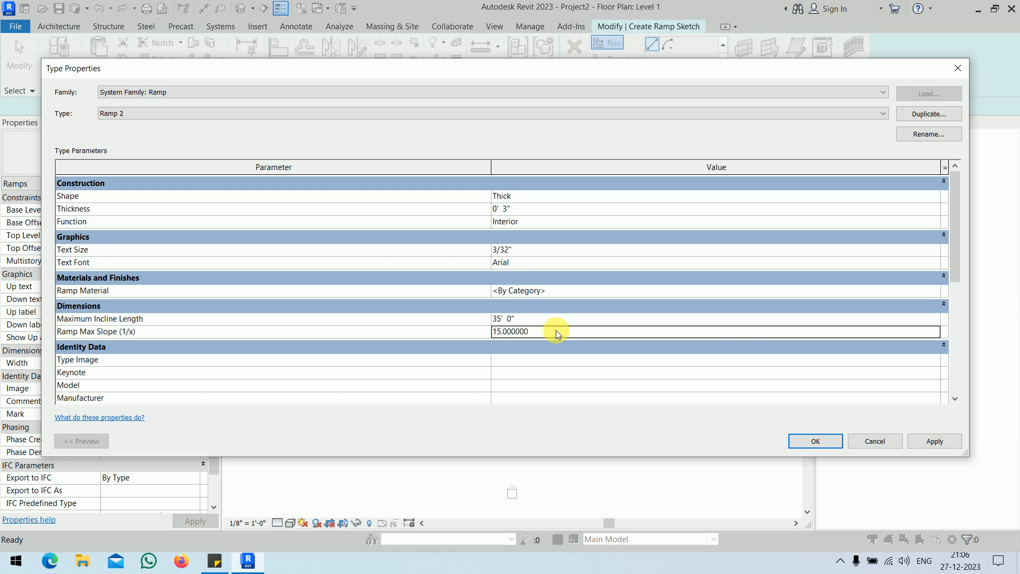
{"action": "left_click", "coordinate": [795, 444]}
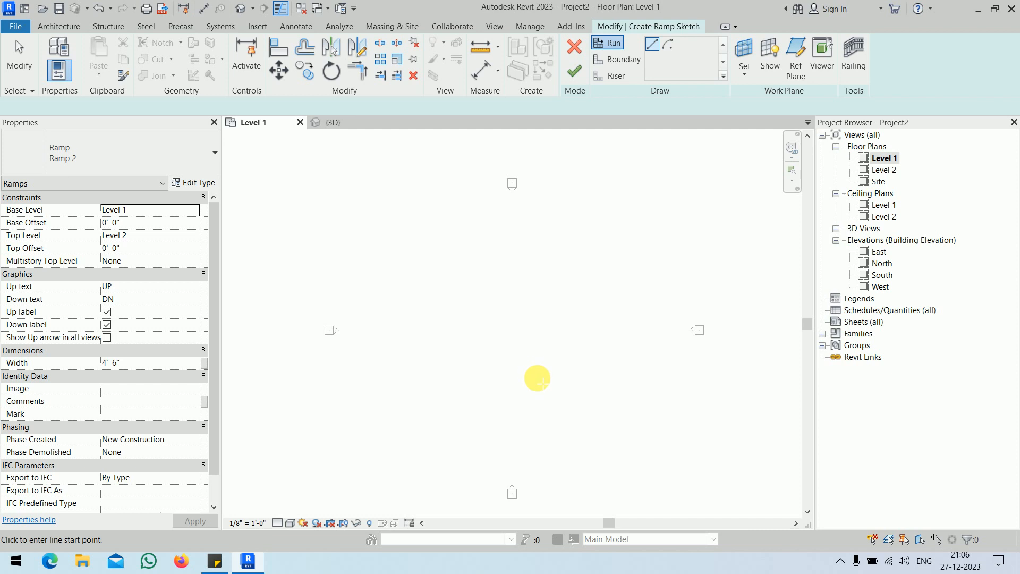
Step: Try a 35' ramp run, cancel it, and set the Ramp 2 type's maximum slope (1/x) to 9
{"action": "left_click", "coordinate": [538, 378]}
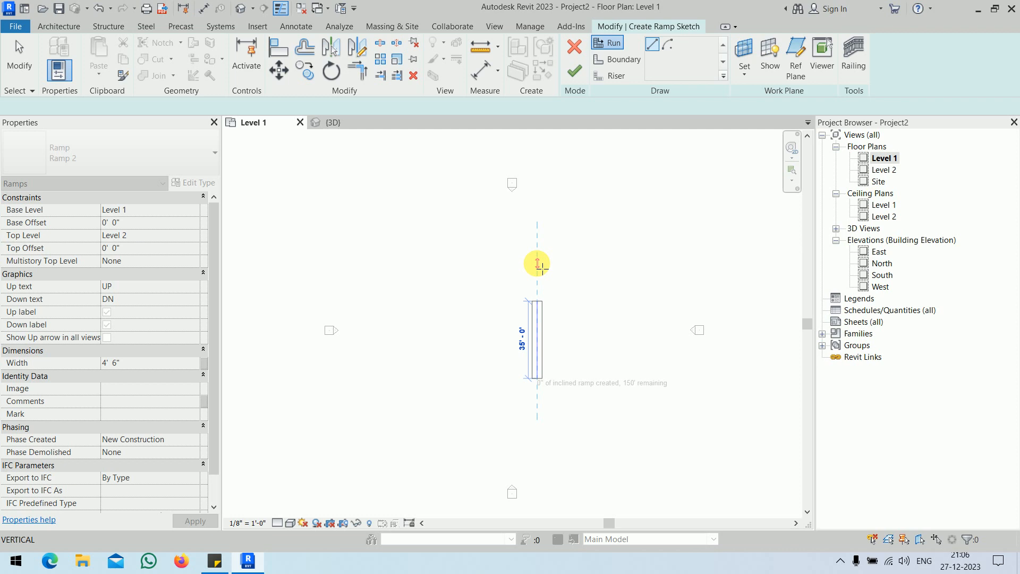
{"action": "key", "text": "Escape"}
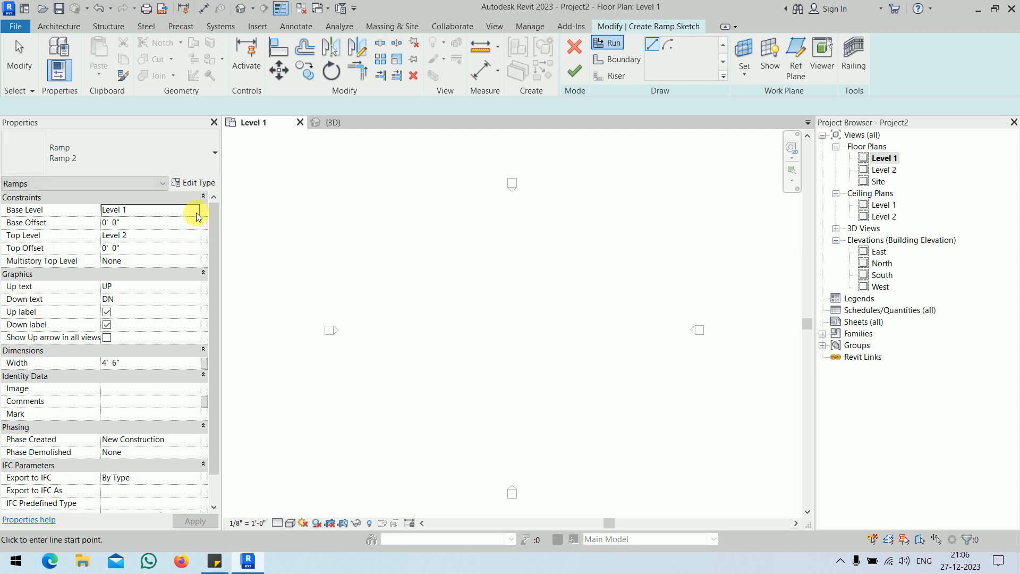
{"action": "left_click", "coordinate": [194, 184]}
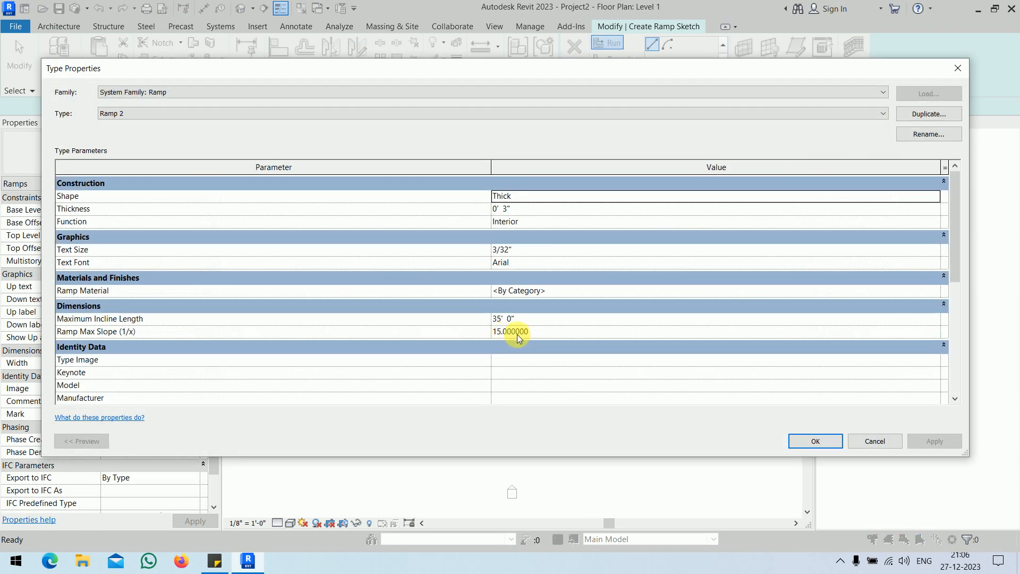
{"action": "mouse_move", "coordinate": [122, 334]}
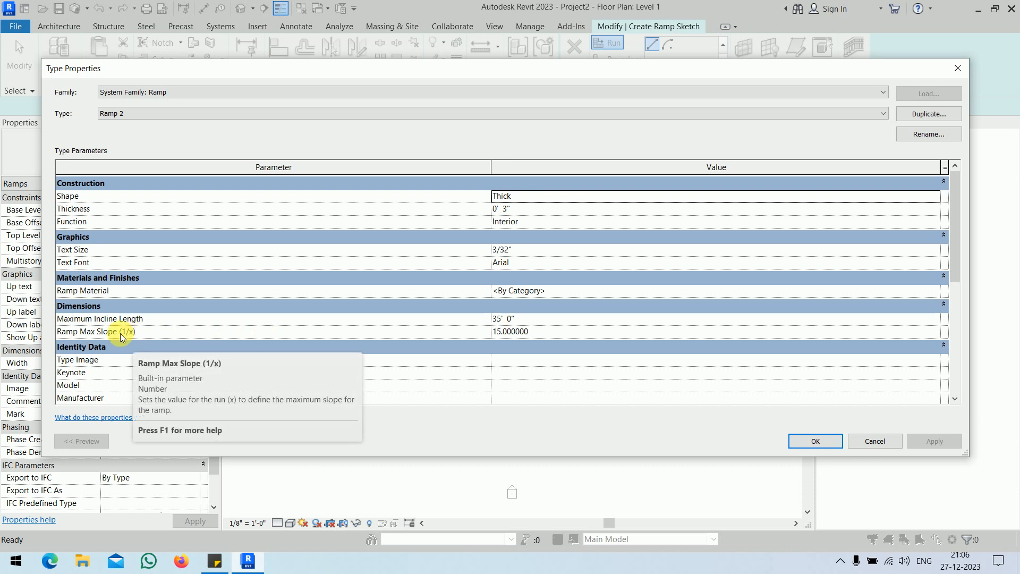
{"action": "left_click", "coordinate": [564, 330]}
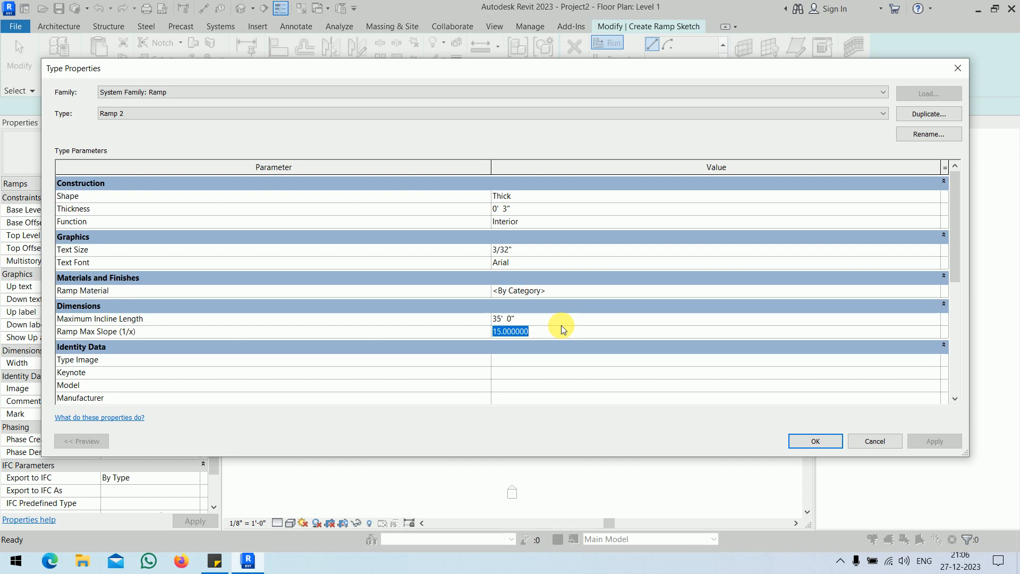
{"action": "type", "text": "9"}
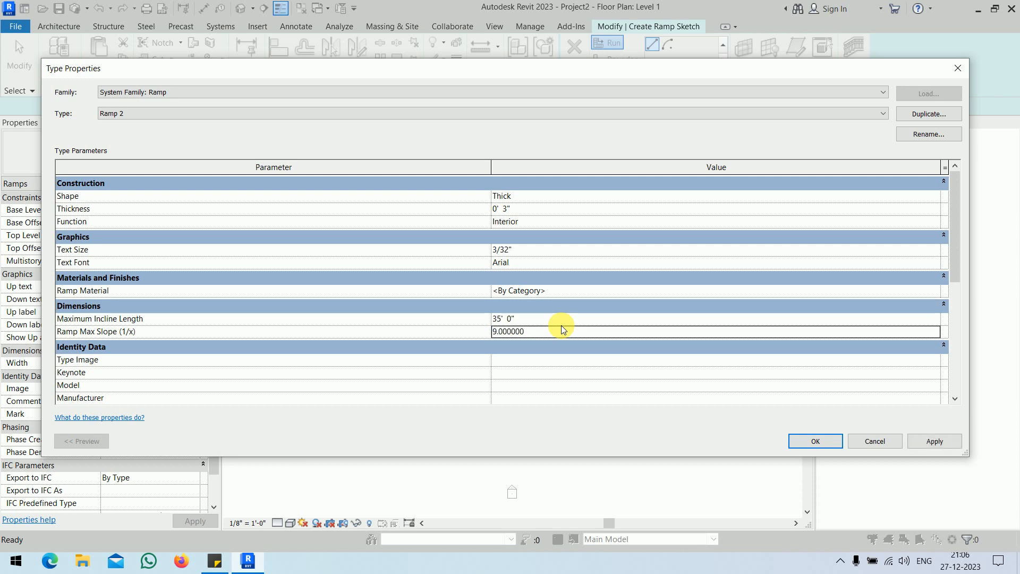
{"action": "left_click", "coordinate": [815, 441]}
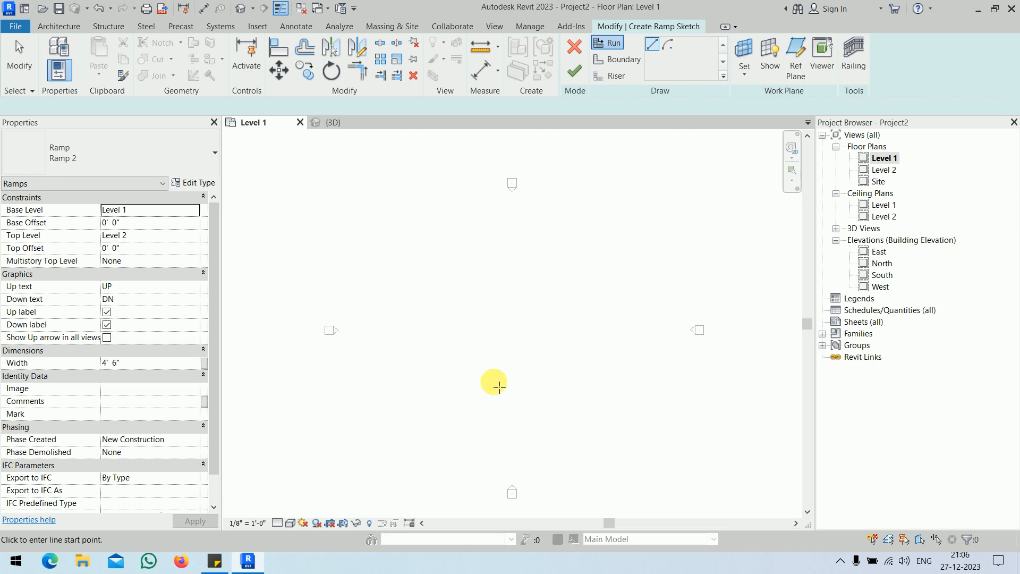
Step: Preview a vertical run, cancel it, and set the Ramp 2 type's maximum slope (1/x) to 6
{"action": "left_click", "coordinate": [533, 391]}
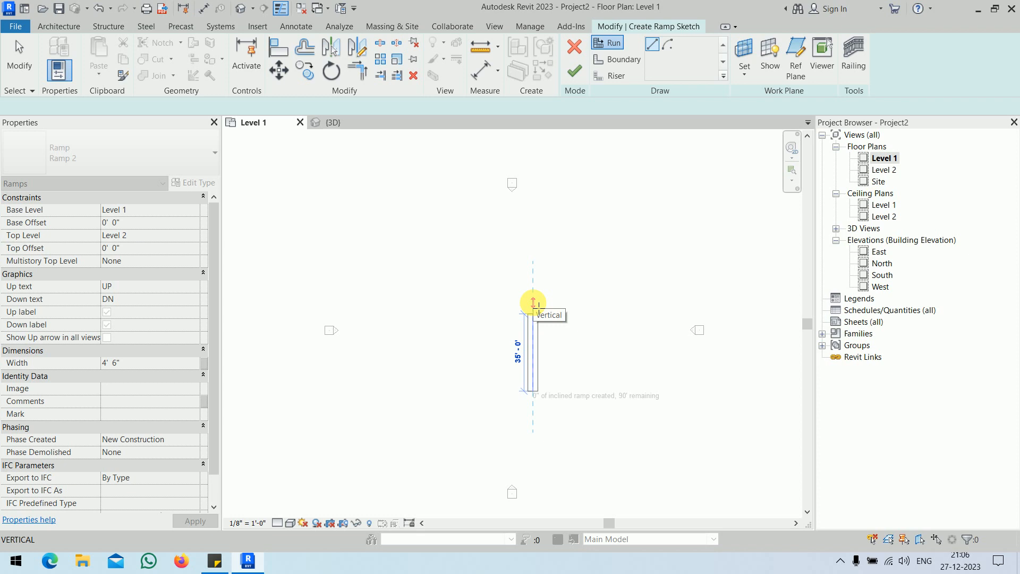
{"action": "key", "text": "Escape"}
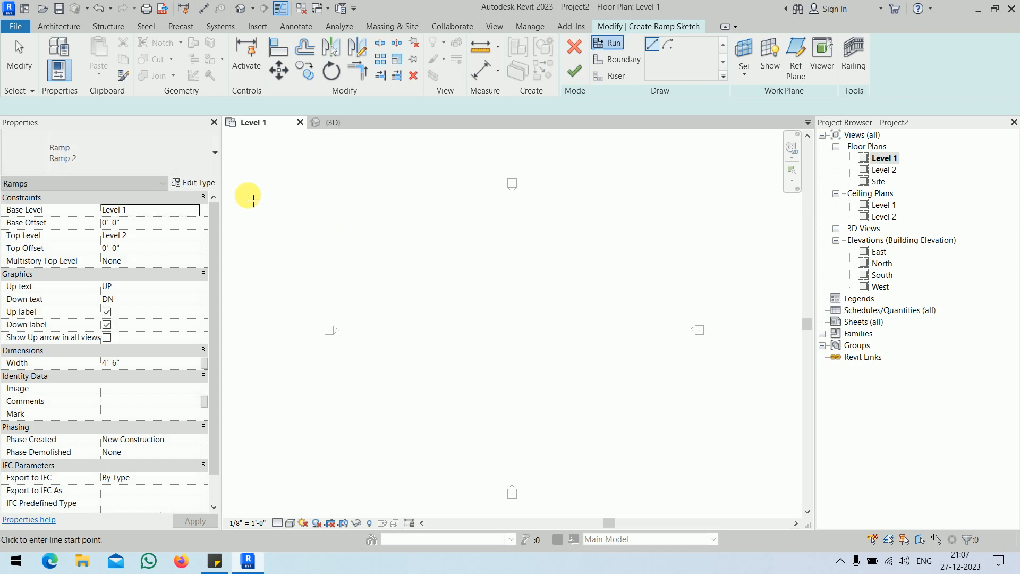
{"action": "left_click", "coordinate": [194, 183]}
{"action": "left_click", "coordinate": [606, 331]}
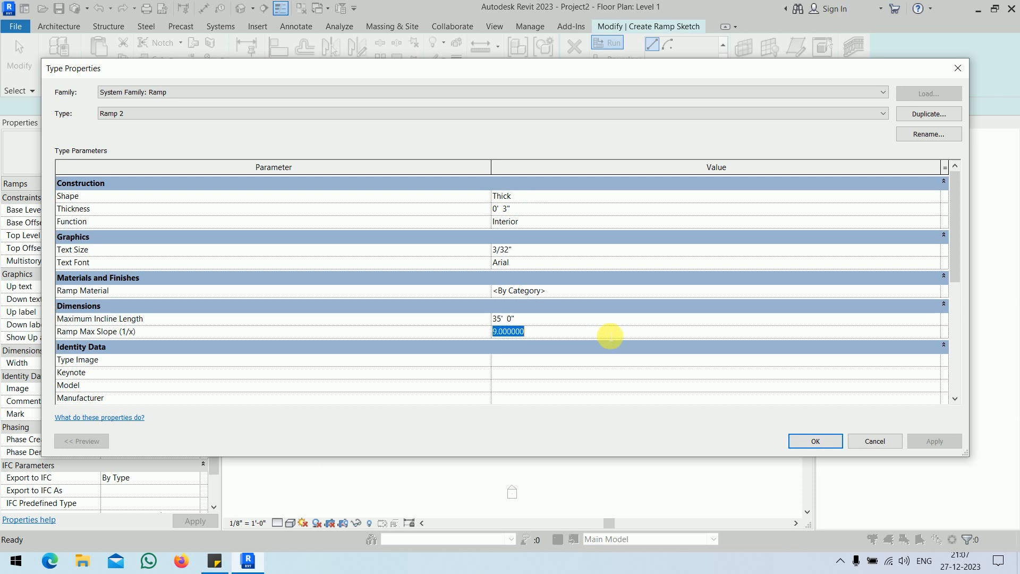
{"action": "type", "text": "6"}
{"action": "key", "text": "Return"}
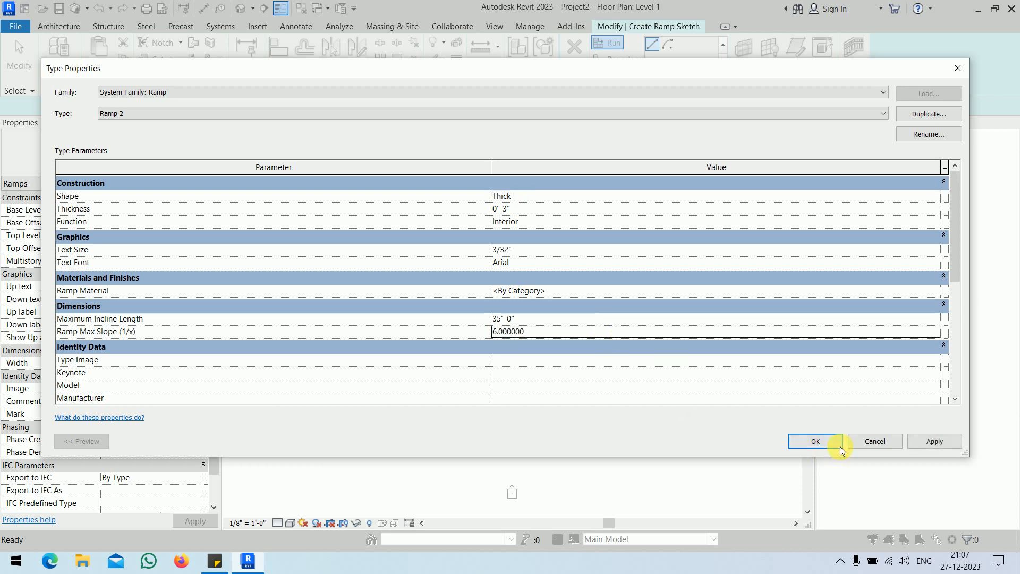
{"action": "left_click", "coordinate": [814, 442]}
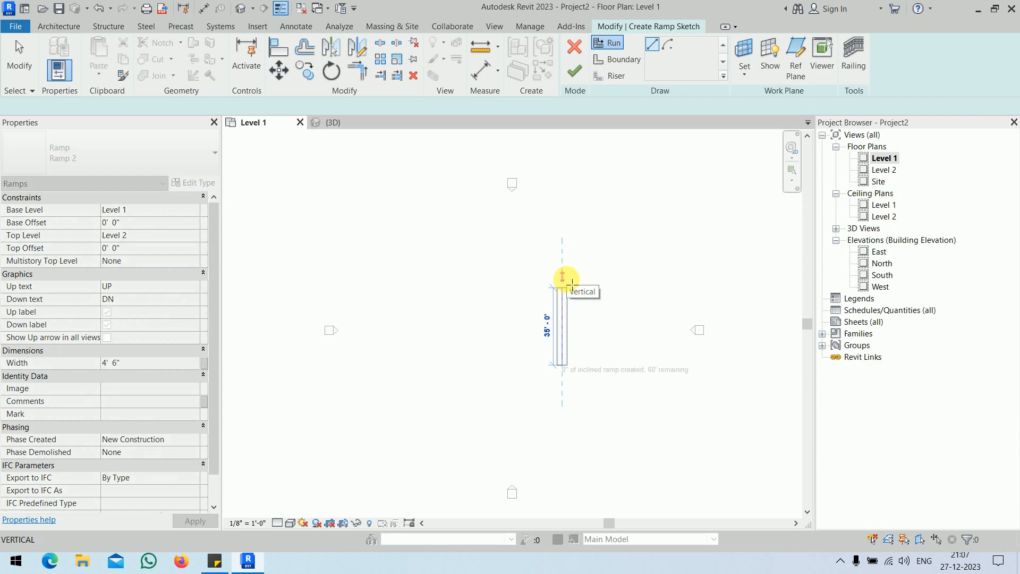
Step: Sketch a U-shaped ramp with a 35' vertical run and a parallel 25' return run, finish it and inspect it in 3D
{"action": "left_click", "coordinate": [563, 277]}
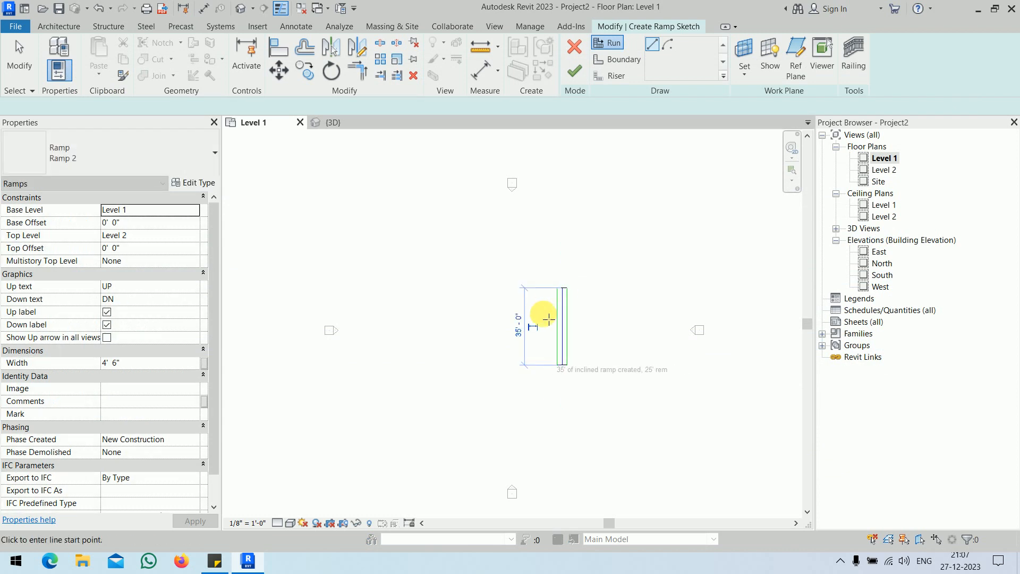
{"action": "scroll", "coordinate": [544, 319], "scroll_direction": "up", "scroll_amount": 3}
{"action": "left_click", "coordinate": [557, 254]}
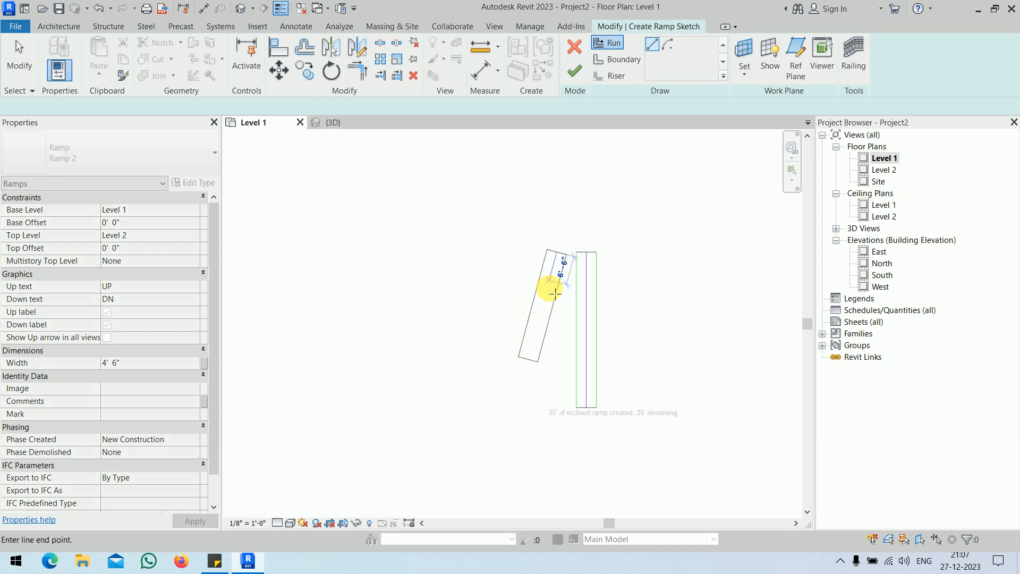
{"action": "left_click", "coordinate": [558, 364]}
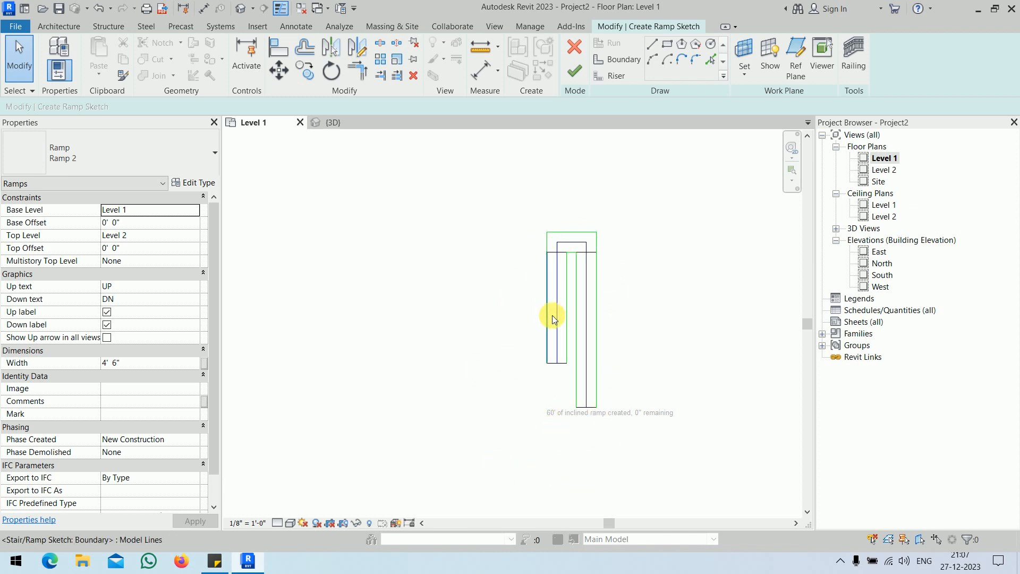
{"action": "left_click", "coordinate": [574, 70]}
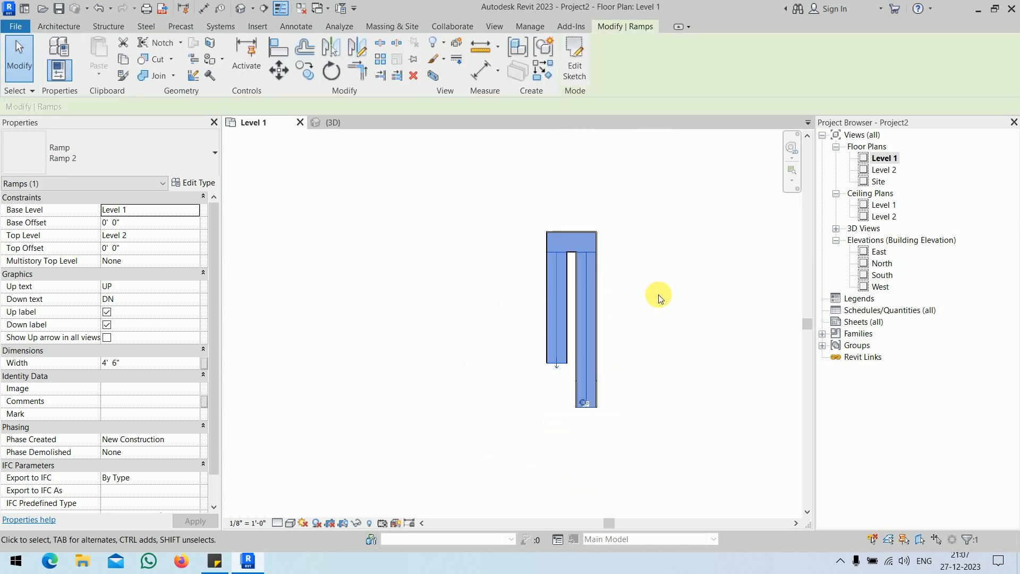
{"action": "left_click", "coordinate": [328, 122]}
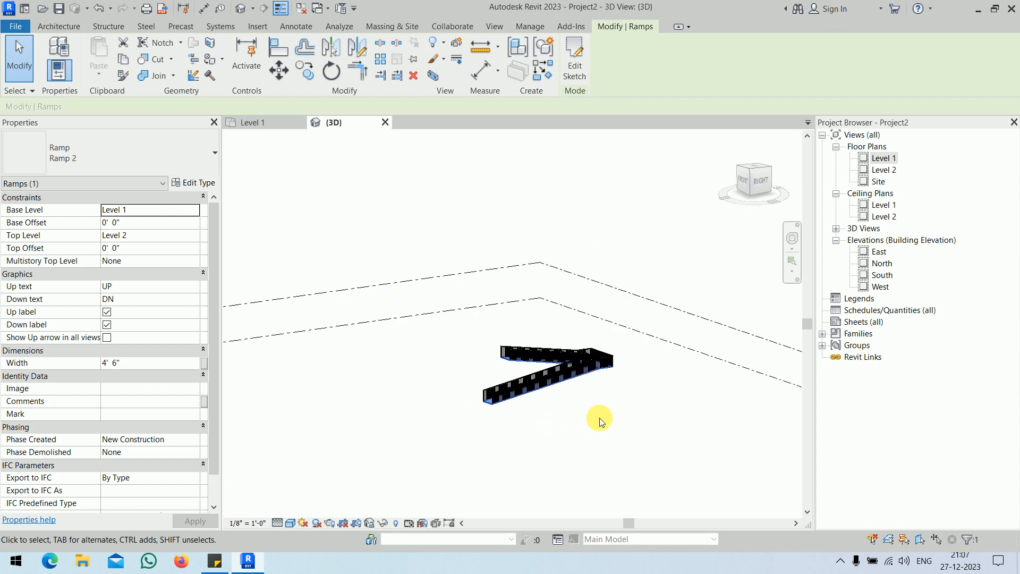
{"action": "scroll", "coordinate": [596, 394], "scroll_direction": "up", "scroll_amount": 3}
{"action": "mouse_move", "coordinate": [573, 388]}
{"action": "middle_mouse_down", "text": "shift"}
{"action": "mouse_move", "coordinate": [588, 412]}
{"action": "mouse_move", "coordinate": [569, 395]}
{"action": "middle_mouse_up", "text": "shift"}
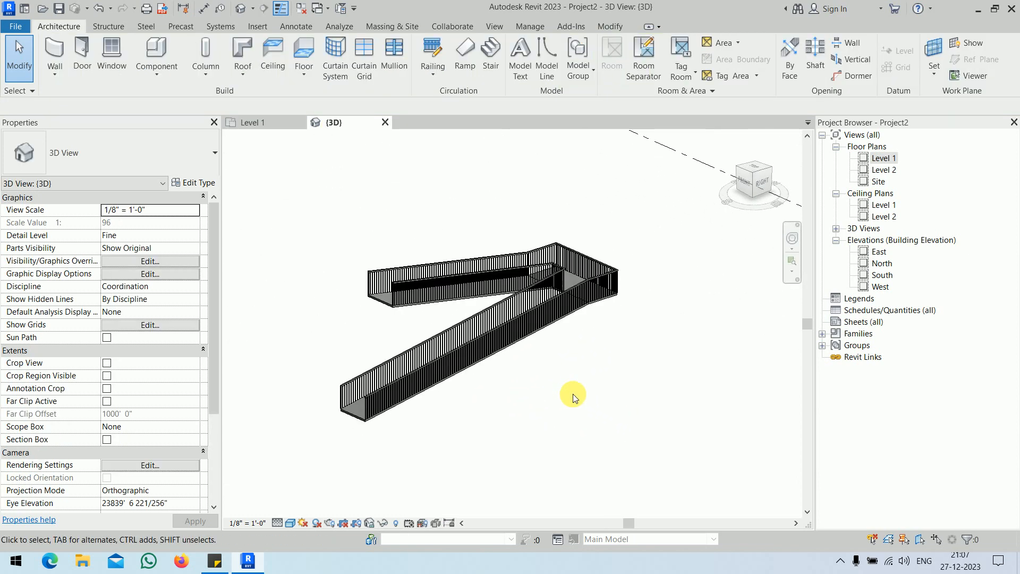
Step: Set the Shape of the U-shaped ramp's Ramp 2 type to Solid and view the ramp from another angle
{"action": "left_click", "coordinate": [603, 304]}
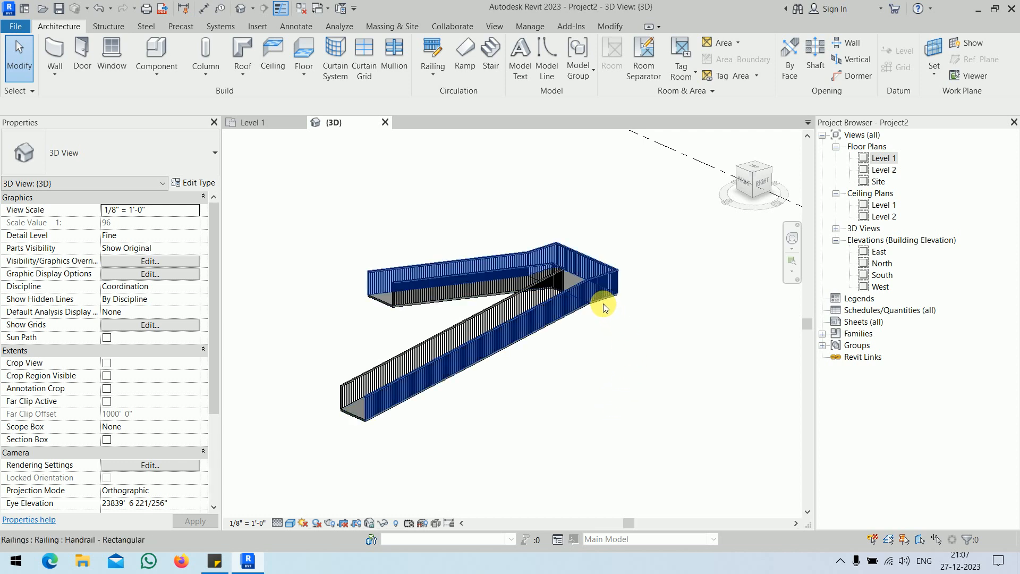
{"action": "left_click", "coordinate": [619, 375]}
{"action": "left_click", "coordinate": [345, 419]}
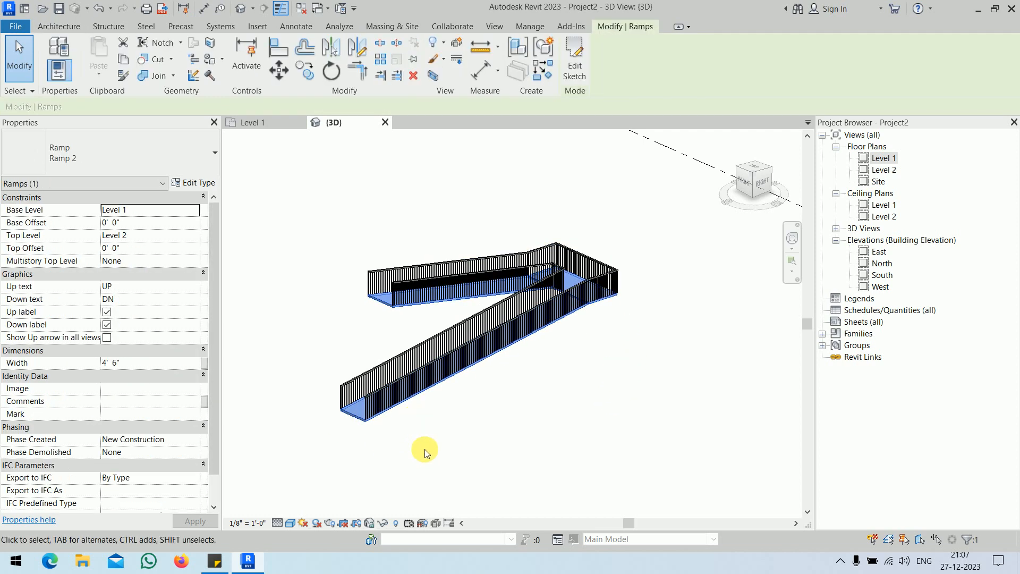
{"action": "left_click", "coordinate": [194, 183]}
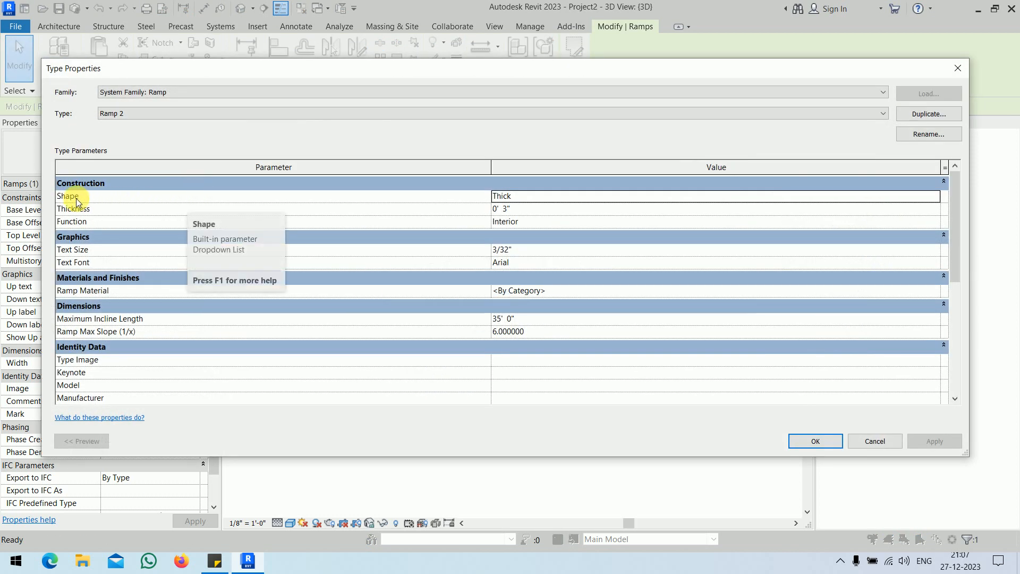
{"action": "left_click", "coordinate": [610, 196]}
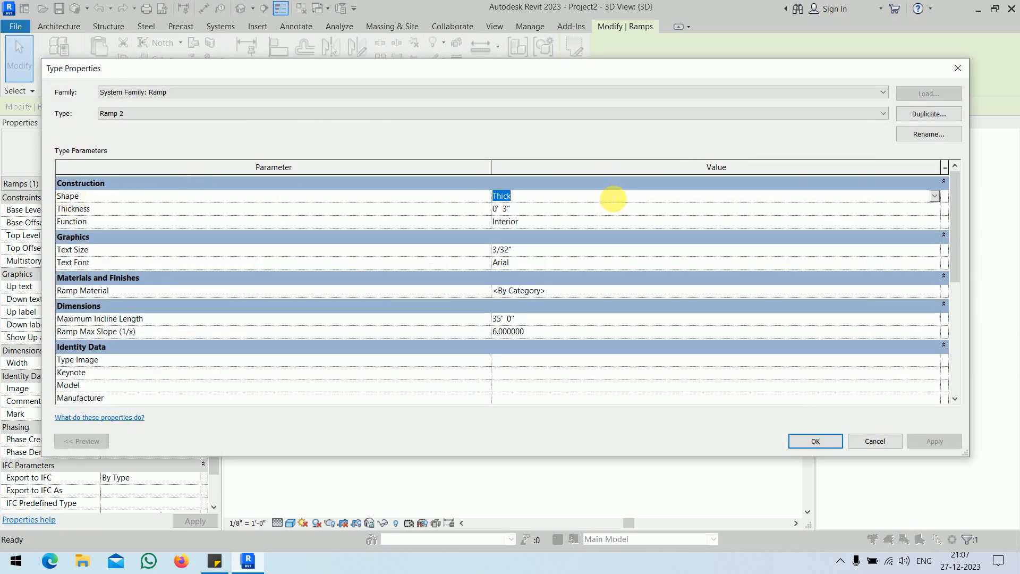
{"action": "left_click", "coordinate": [934, 196]}
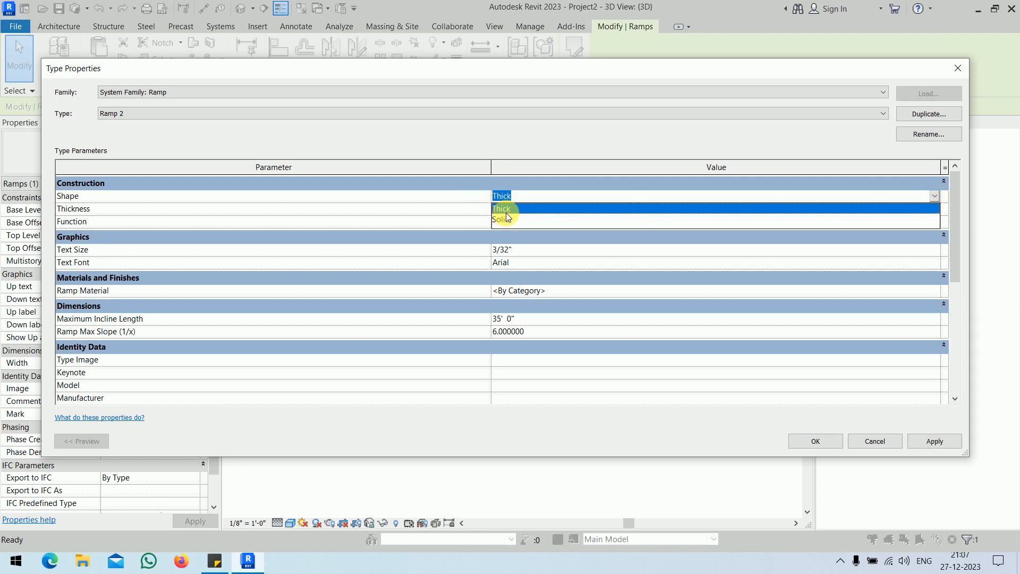
{"action": "left_click", "coordinate": [506, 210]}
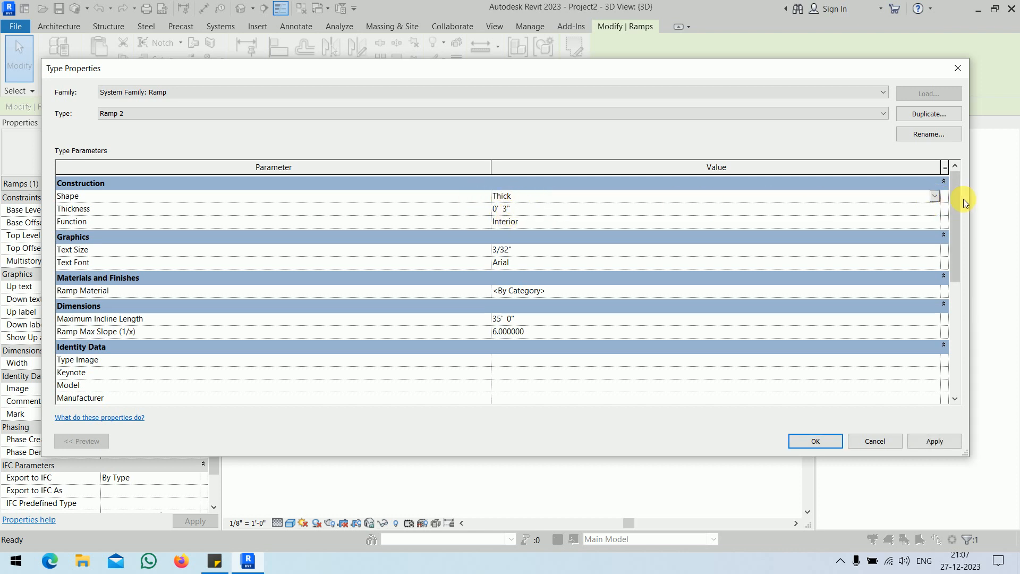
{"action": "left_click", "coordinate": [933, 196]}
{"action": "left_click", "coordinate": [509, 222]}
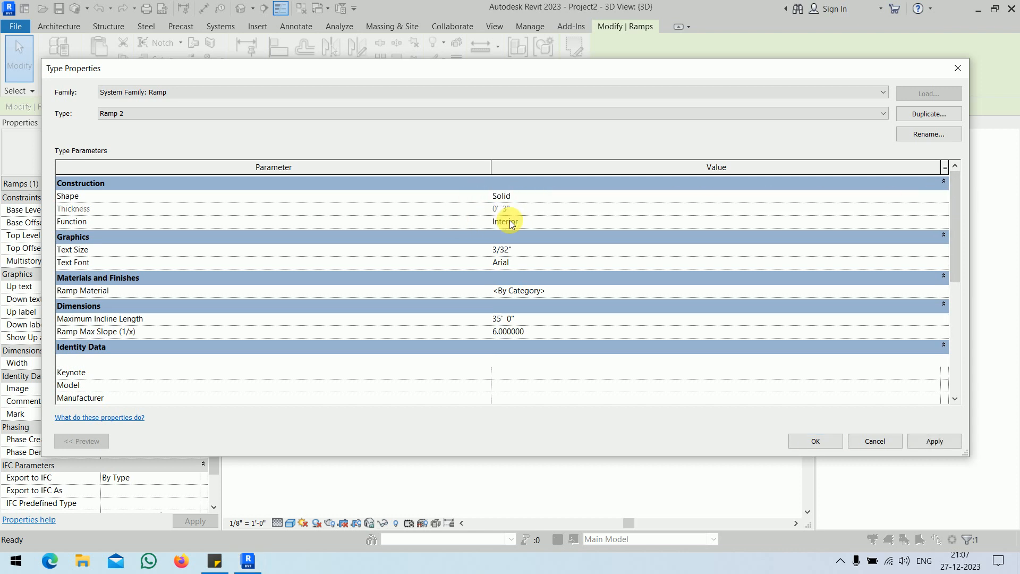
{"action": "left_click", "coordinate": [815, 440]}
{"action": "left_click", "coordinate": [706, 425]}
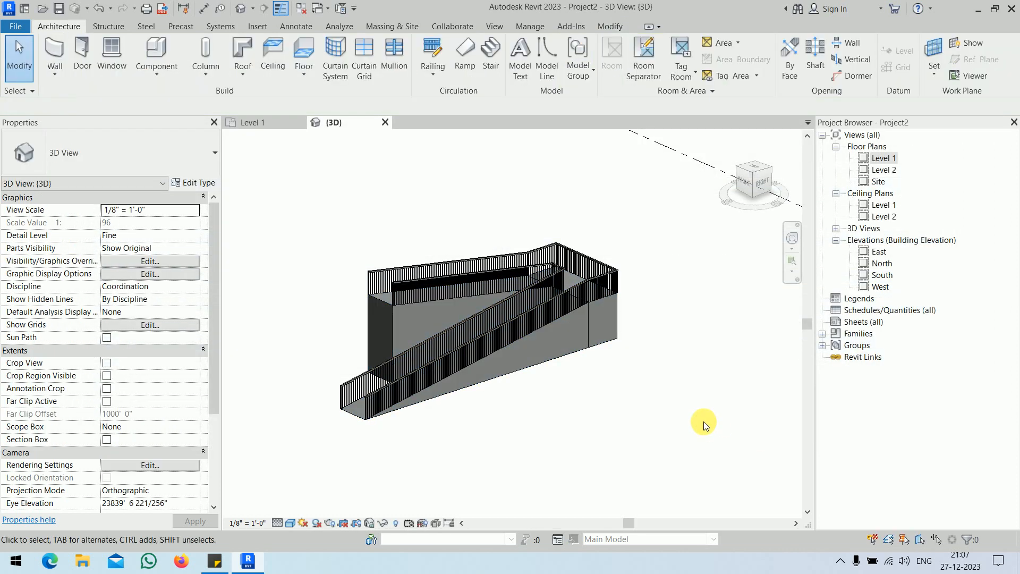
{"action": "middle_click_drag", "start_coordinate": [484, 442], "coordinate": [528, 419], "text": "shift"}
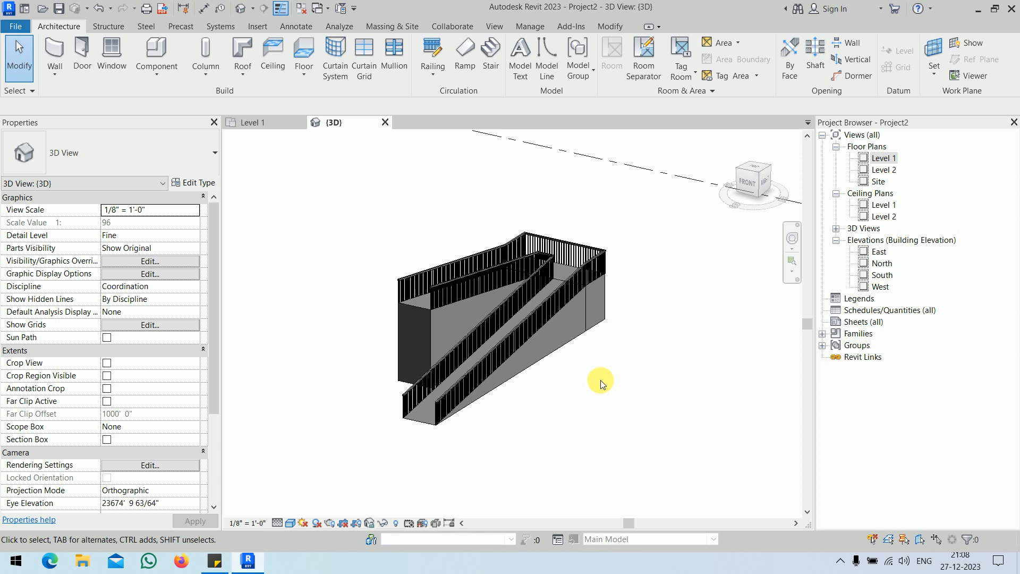
Step: Set the Shape of the U-shaped ramp's Ramp 2 type to Thick
{"action": "left_click", "coordinate": [604, 319]}
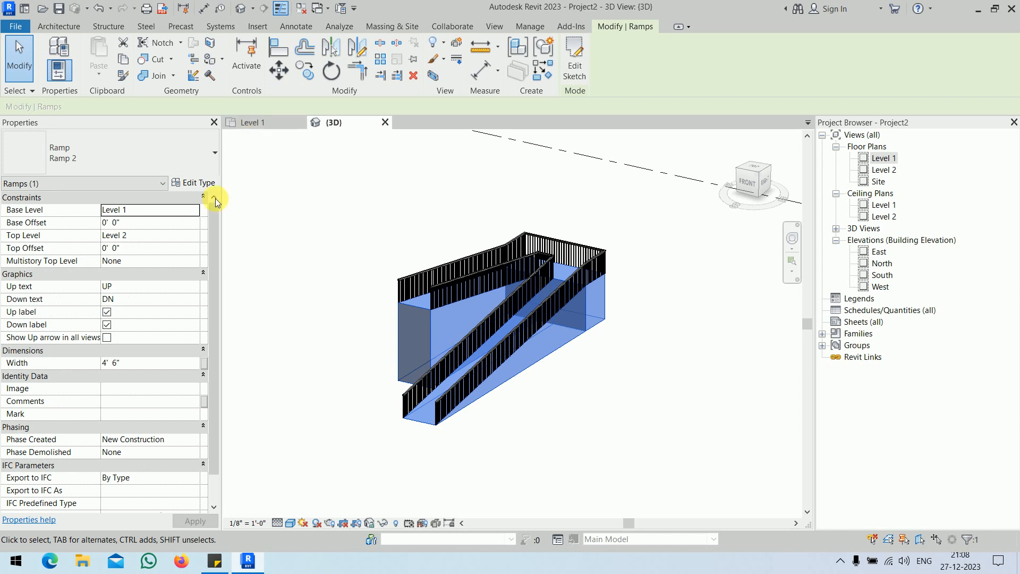
{"action": "left_click", "coordinate": [208, 182]}
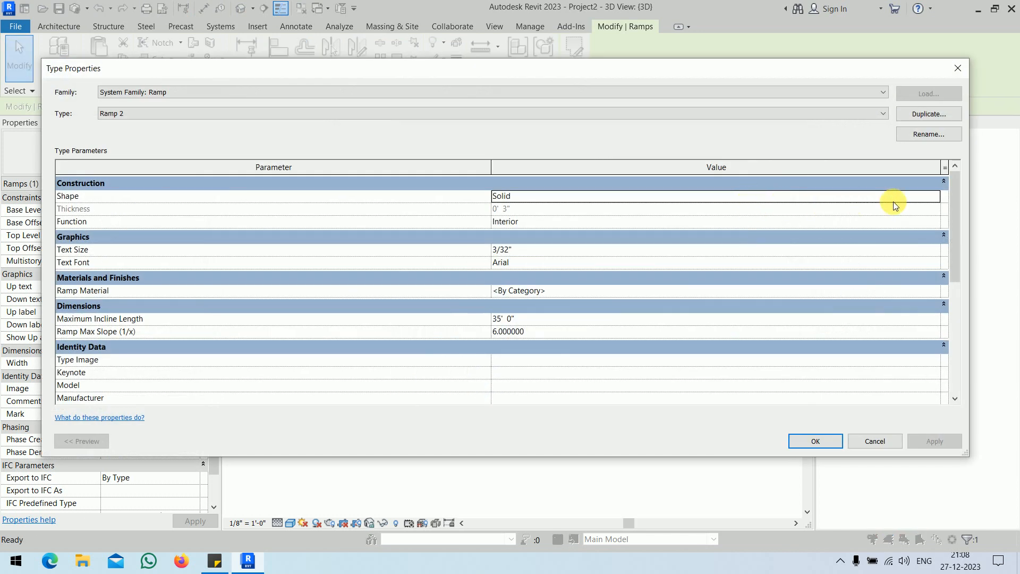
{"action": "left_click", "coordinate": [933, 197]}
{"action": "left_click", "coordinate": [588, 208]}
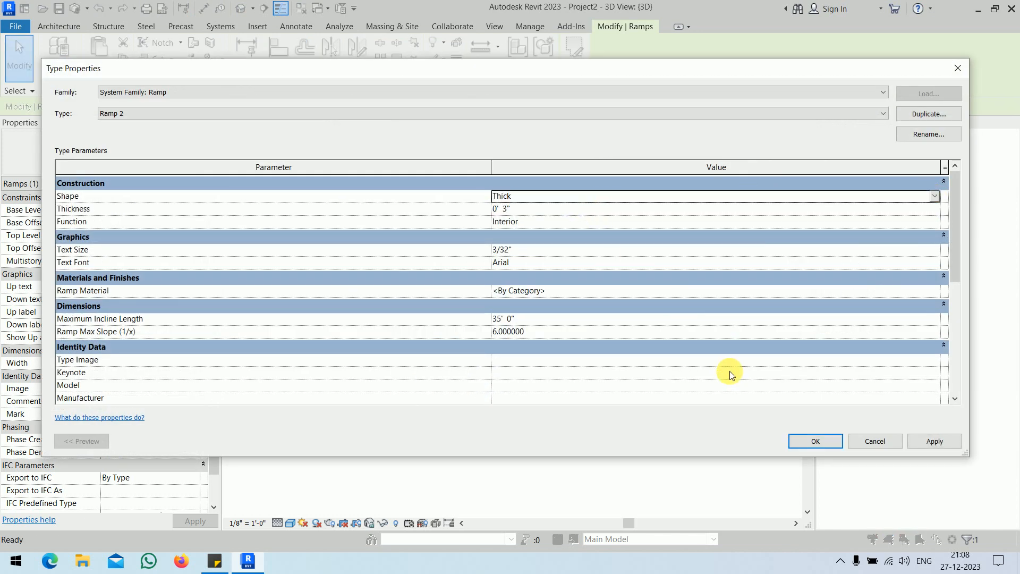
{"action": "left_click", "coordinate": [814, 441]}
Step: In the Level 1 floor plan, place a vertical W10X49 structural column with 9' 0" depth at the ramp landing's right edge
{"action": "left_click", "coordinate": [879, 160]}
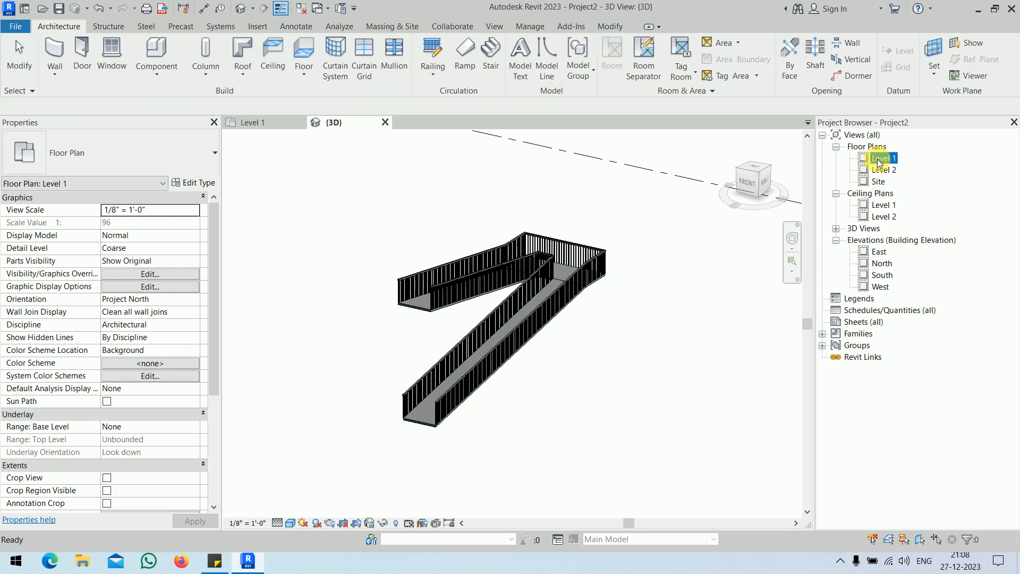
{"action": "double_click", "coordinate": [879, 160]}
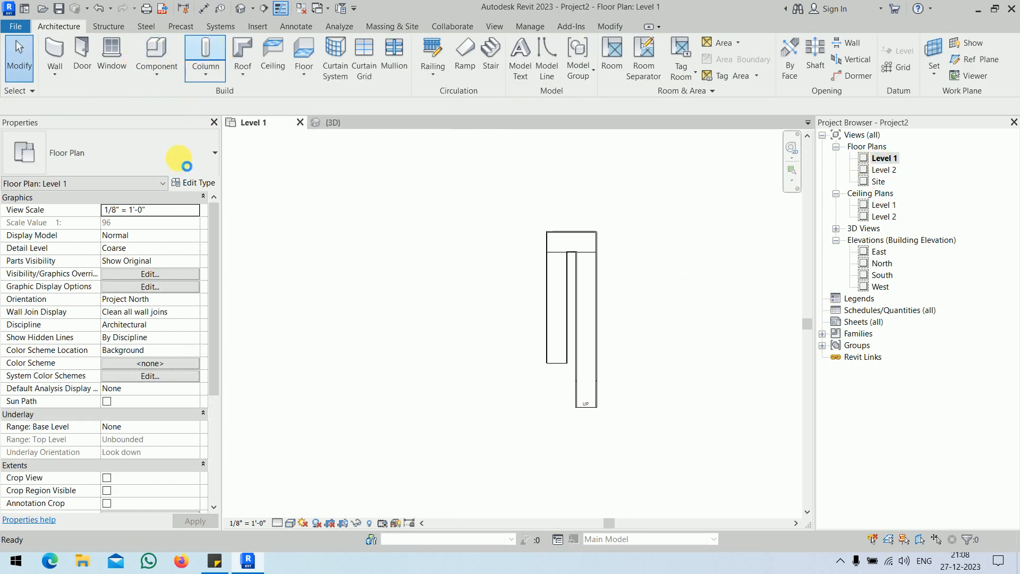
{"action": "scroll", "coordinate": [664, 250], "scroll_direction": "up", "scroll_amount": 2}
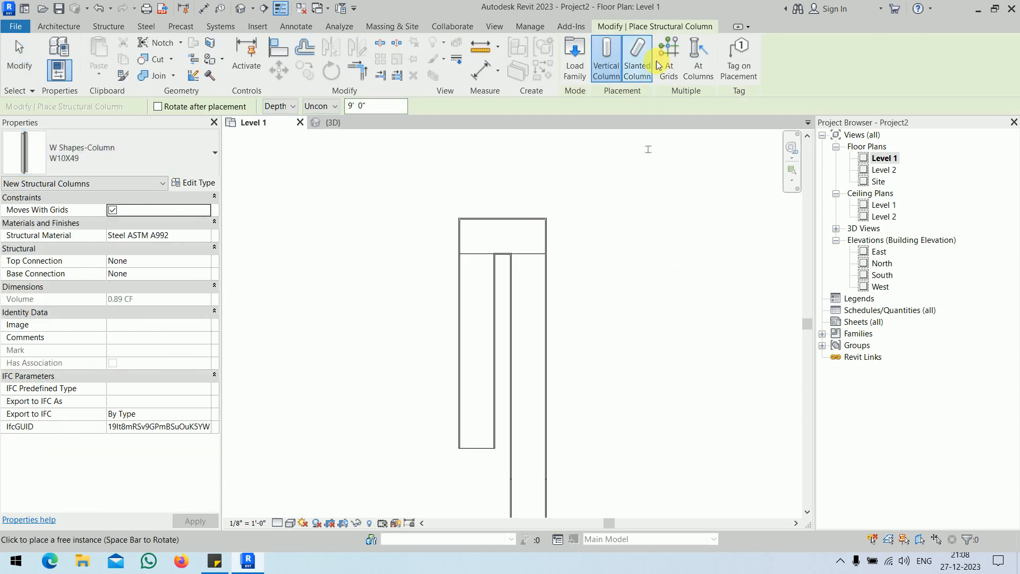
{"action": "scroll", "coordinate": [546, 221], "scroll_direction": "up", "scroll_amount": 3}
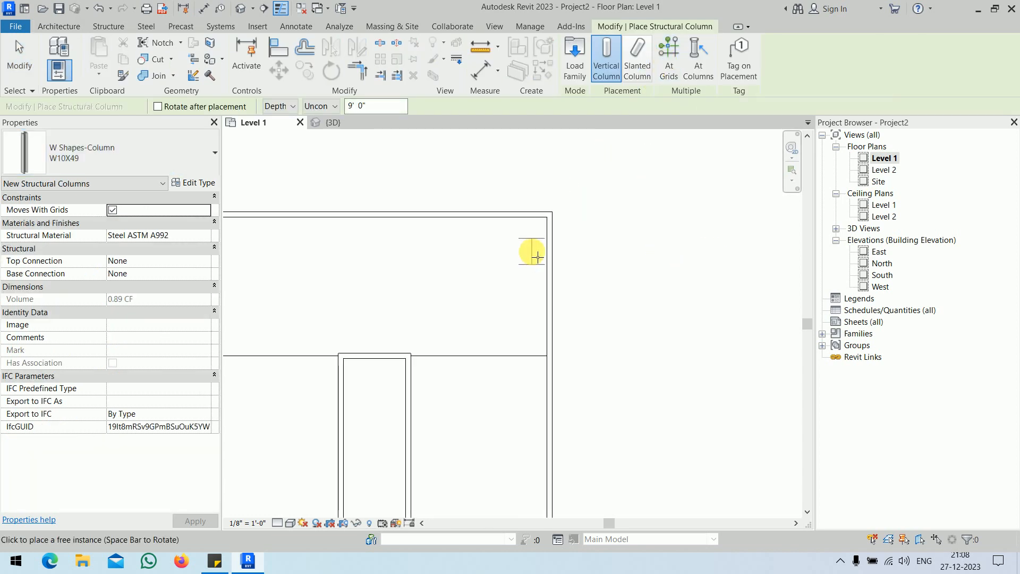
{"action": "left_click", "coordinate": [553, 291]}
{"action": "scroll", "coordinate": [553, 292], "scroll_direction": "down", "scroll_amount": 2}
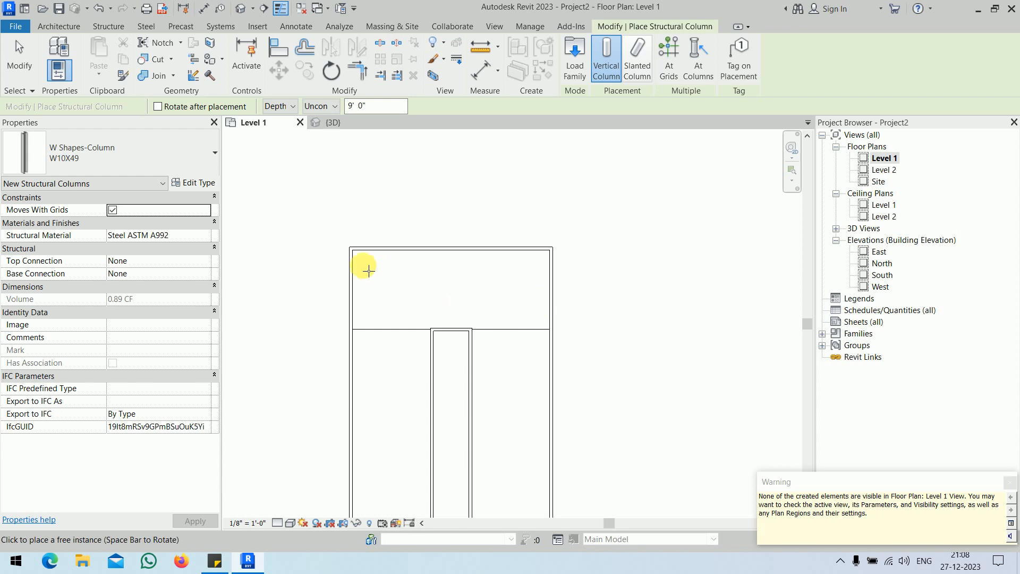
Step: In the 3D view, set the W10X49 column's Top Level to Level 2 and Base Offset to 0' 0"
{"action": "key", "text": "Escape"}
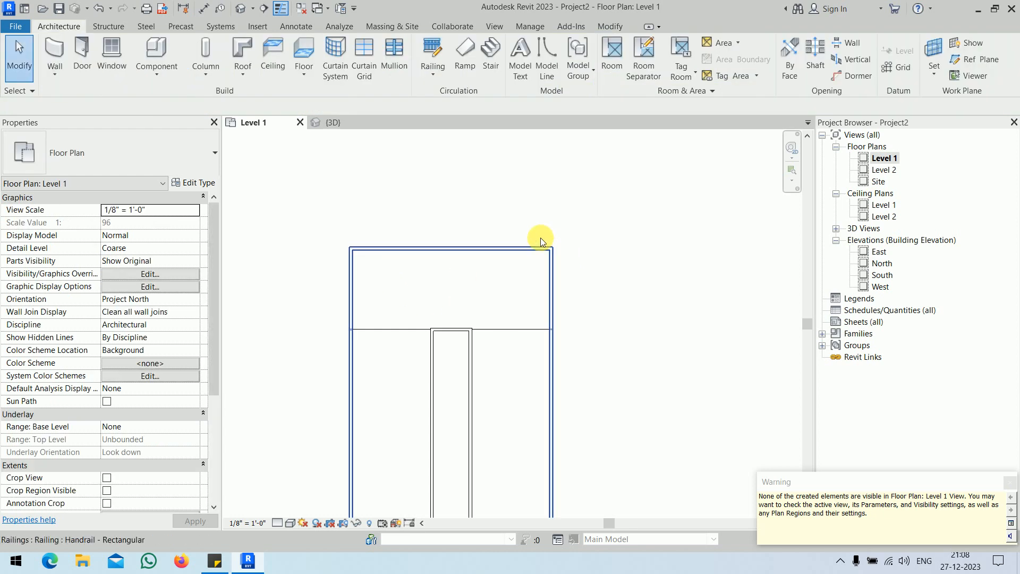
{"action": "left_click", "coordinate": [335, 123]}
{"action": "left_click", "coordinate": [594, 356]}
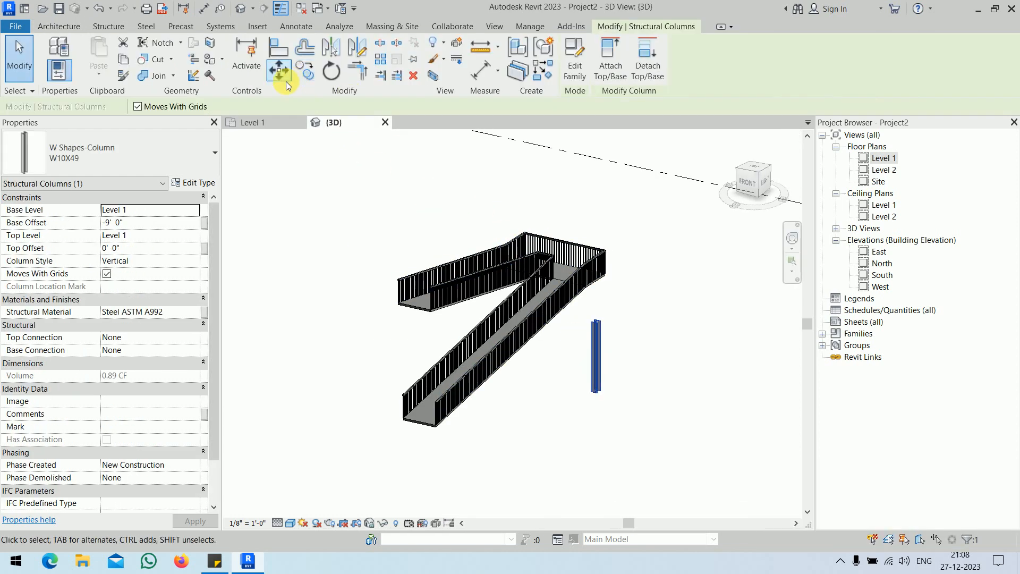
{"action": "left_click", "coordinate": [183, 223]}
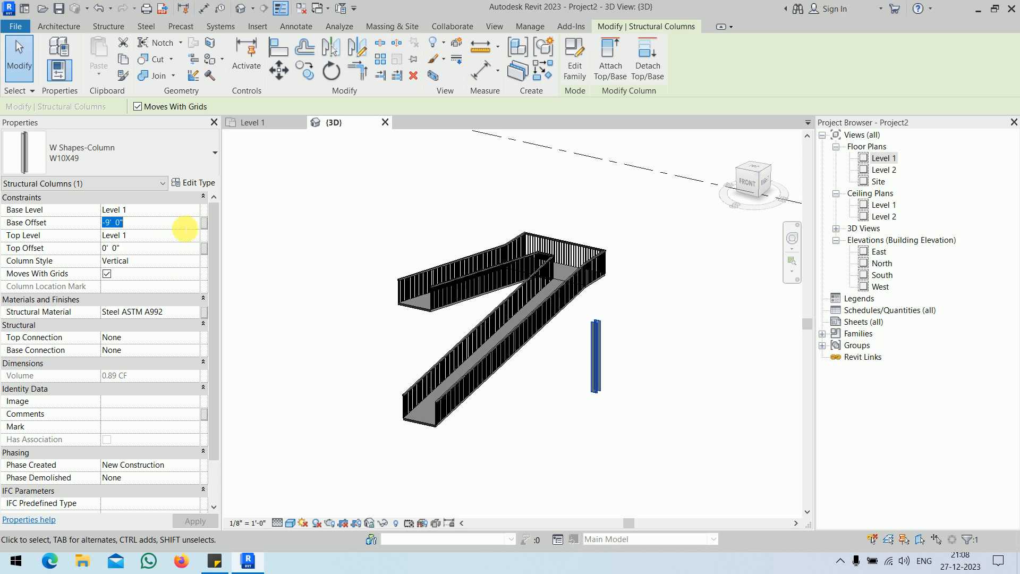
{"action": "left_click", "coordinate": [194, 235]}
{"action": "left_click", "coordinate": [194, 235]}
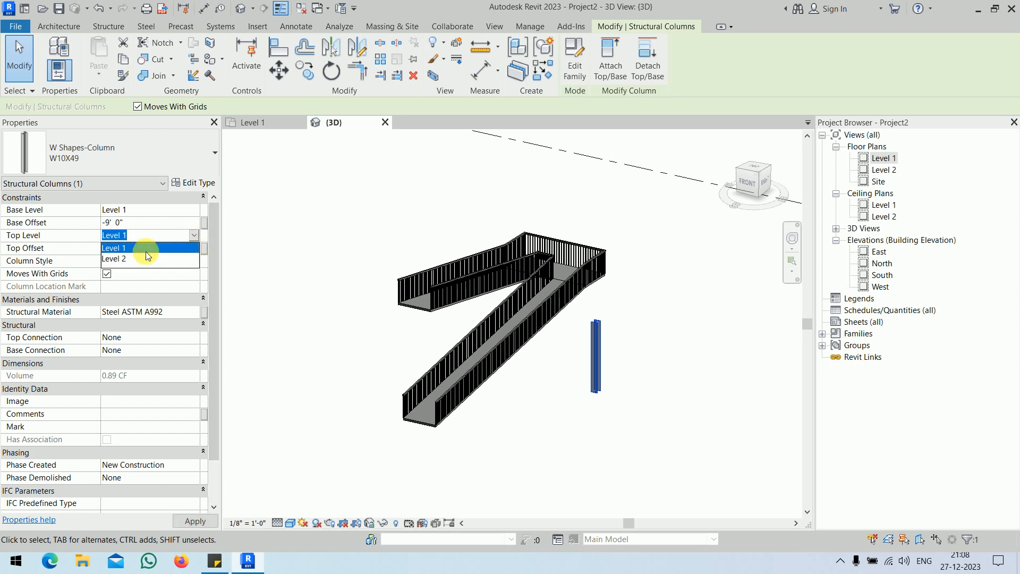
{"action": "left_click", "coordinate": [139, 249]}
{"action": "left_click", "coordinate": [140, 223]}
{"action": "type", "text": "0"}
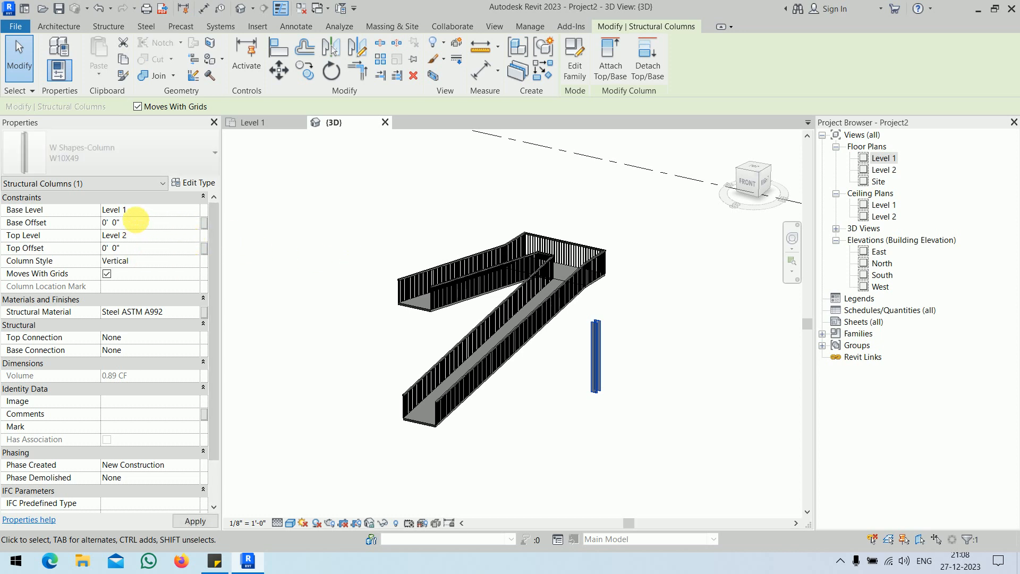
{"action": "left_click", "coordinate": [663, 388]}
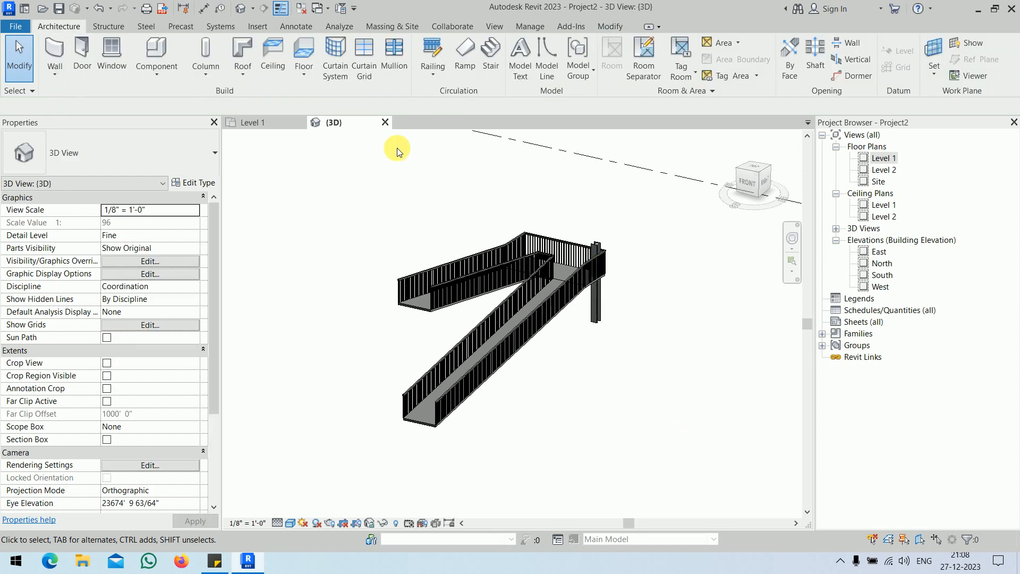
Step: Try to attach the top of the W10X49 column to the U-shaped ramp at its landing
{"action": "middle_click_drag", "start_coordinate": [576, 291], "coordinate": [583, 351], "text": "shift"}
{"action": "scroll", "coordinate": [579, 354], "scroll_direction": "up", "scroll_amount": 5}
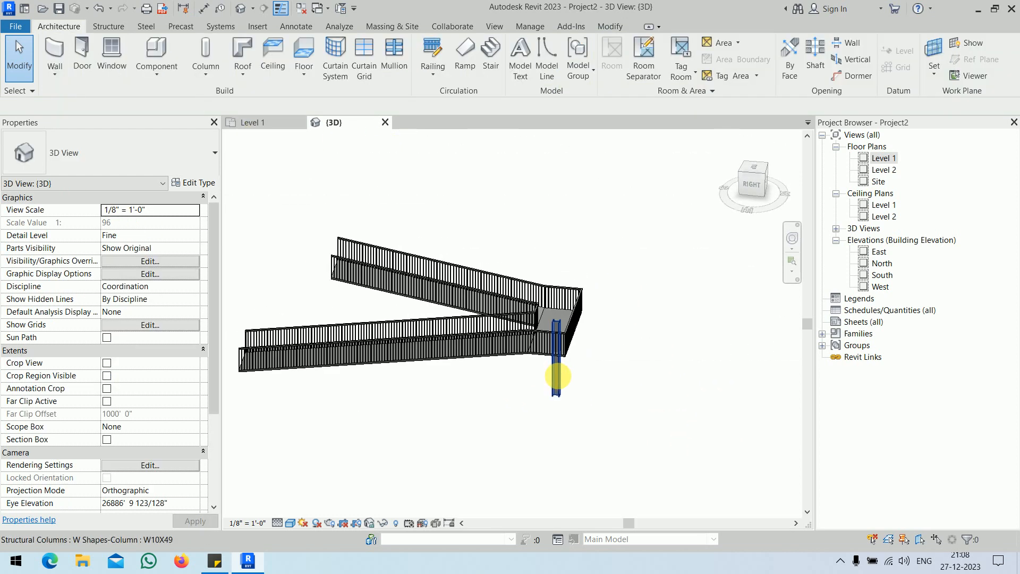
{"action": "left_click", "coordinate": [553, 380]}
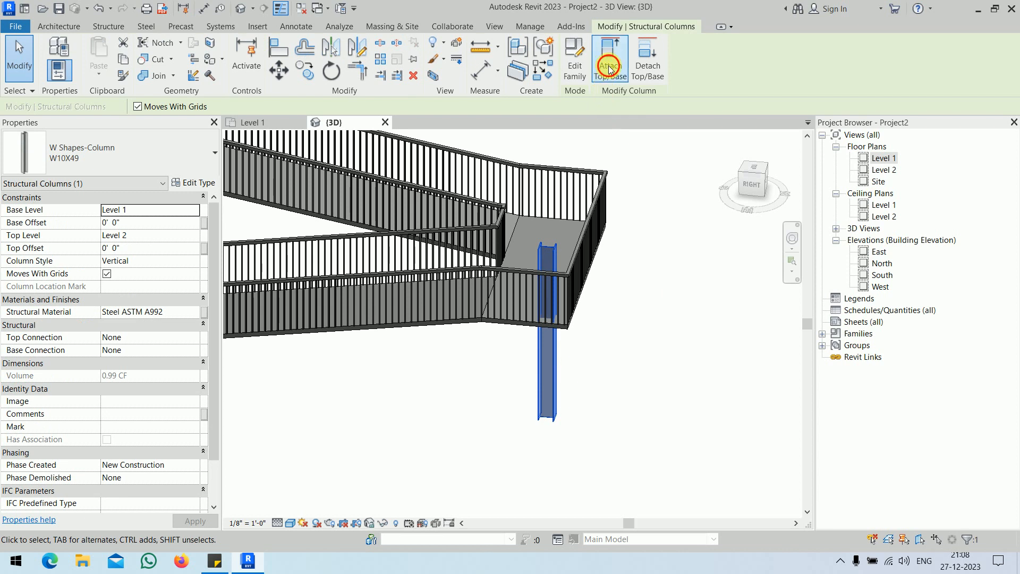
{"action": "left_click", "coordinate": [610, 58]}
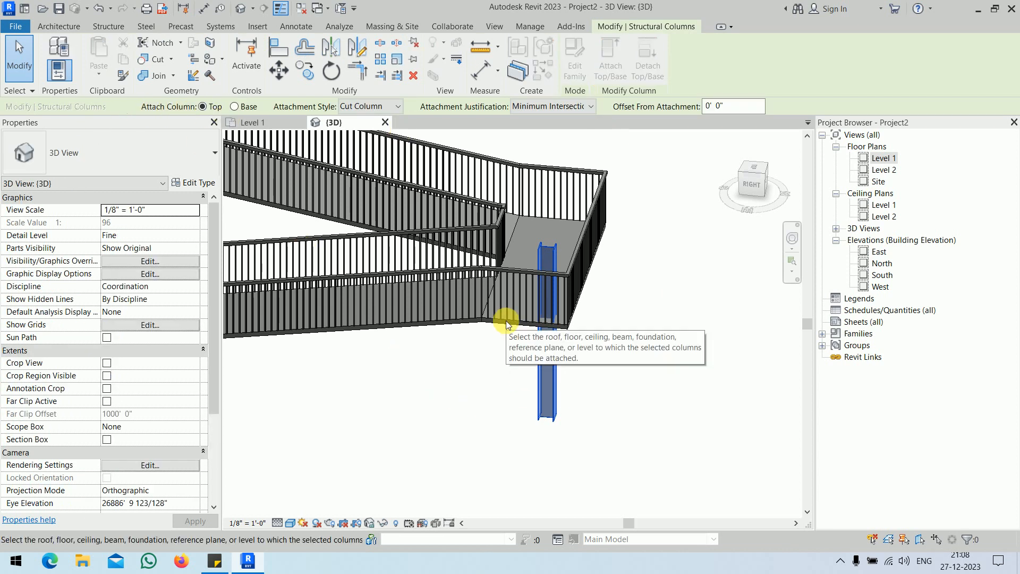
{"action": "left_click", "coordinate": [531, 224]}
{"action": "middle_click_drag", "start_coordinate": [626, 269], "coordinate": [587, 269], "text": "shift"}
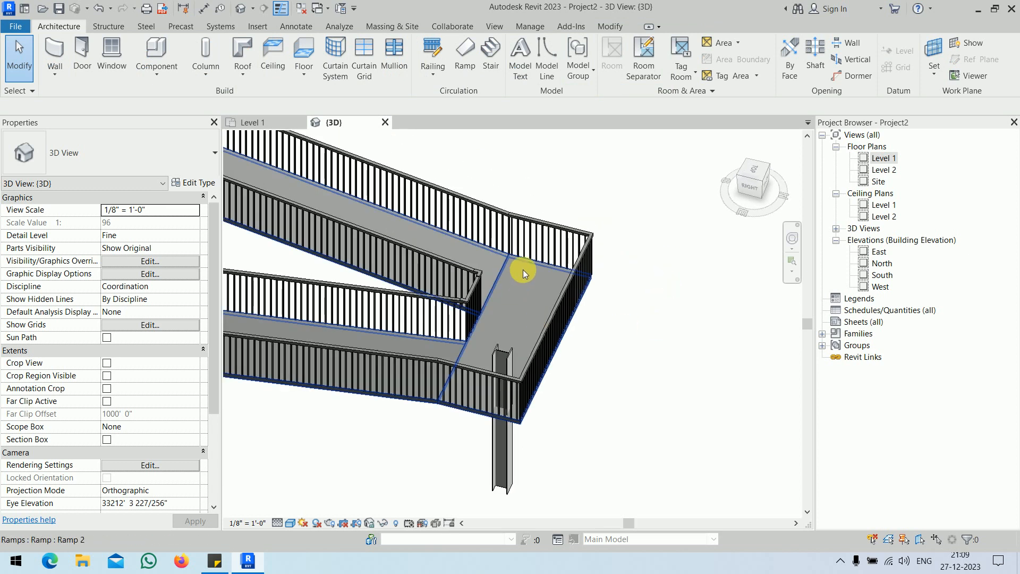
{"action": "left_click", "coordinate": [587, 269]}
{"action": "left_click", "coordinate": [509, 467]}
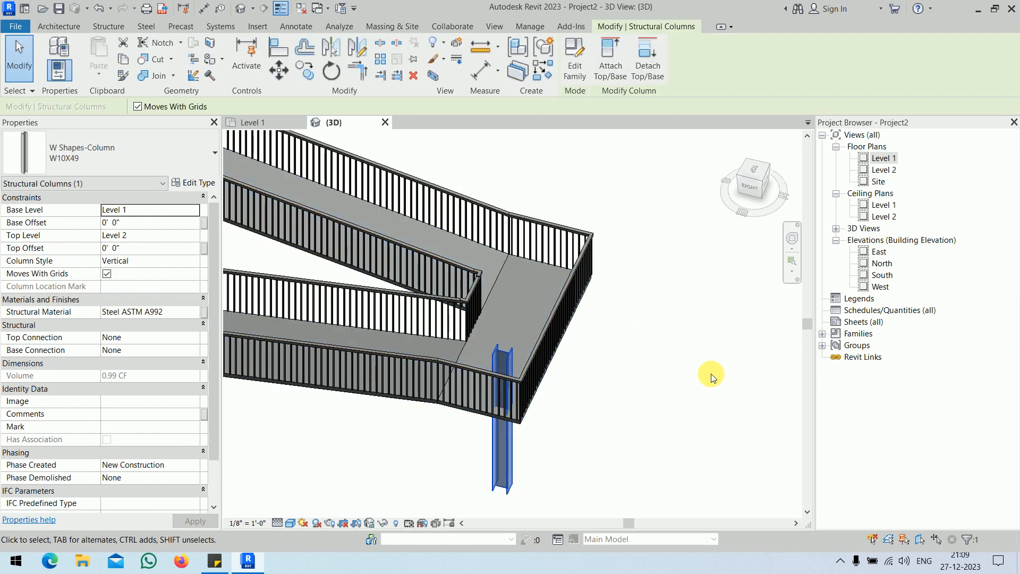
{"action": "left_click", "coordinate": [519, 280]}
{"action": "left_click", "coordinate": [629, 426]}
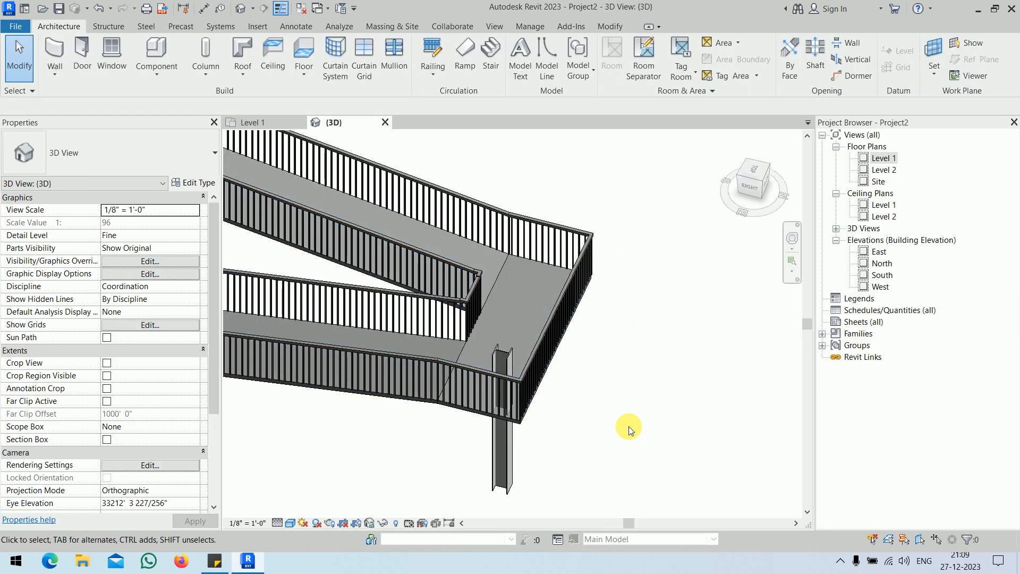
Step: Delete the W10X49 structural column at the ramp landing and view the whole ramp in 3D
{"action": "left_click", "coordinate": [518, 459]}
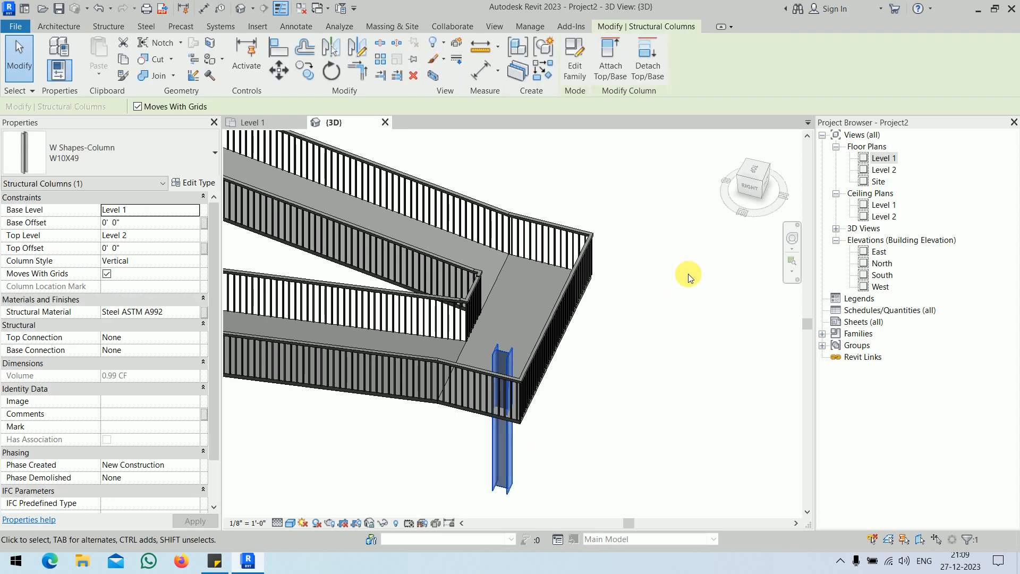
{"action": "left_click", "coordinate": [136, 161]}
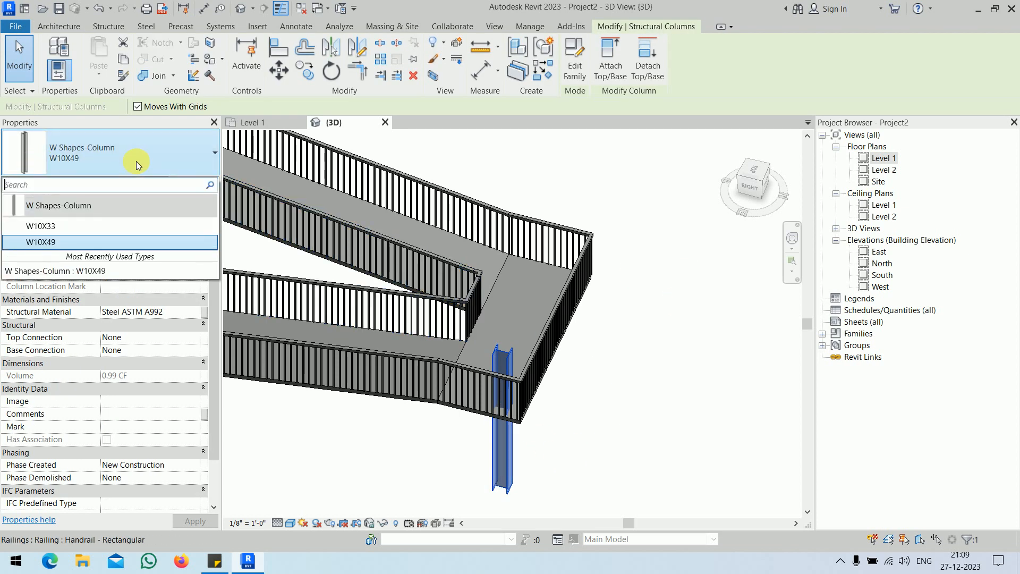
{"action": "left_click", "coordinate": [569, 428]}
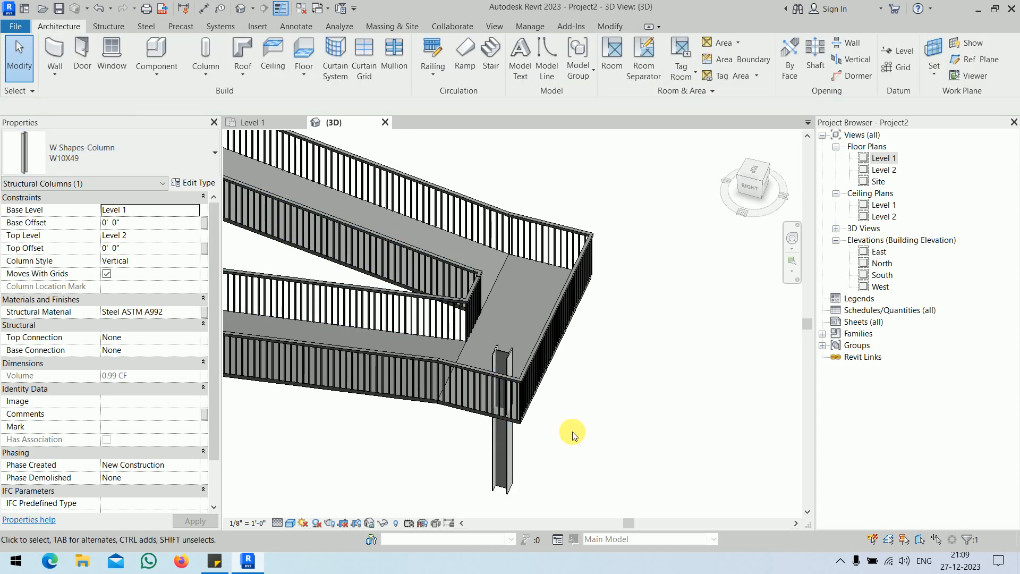
{"action": "left_click", "coordinate": [508, 471]}
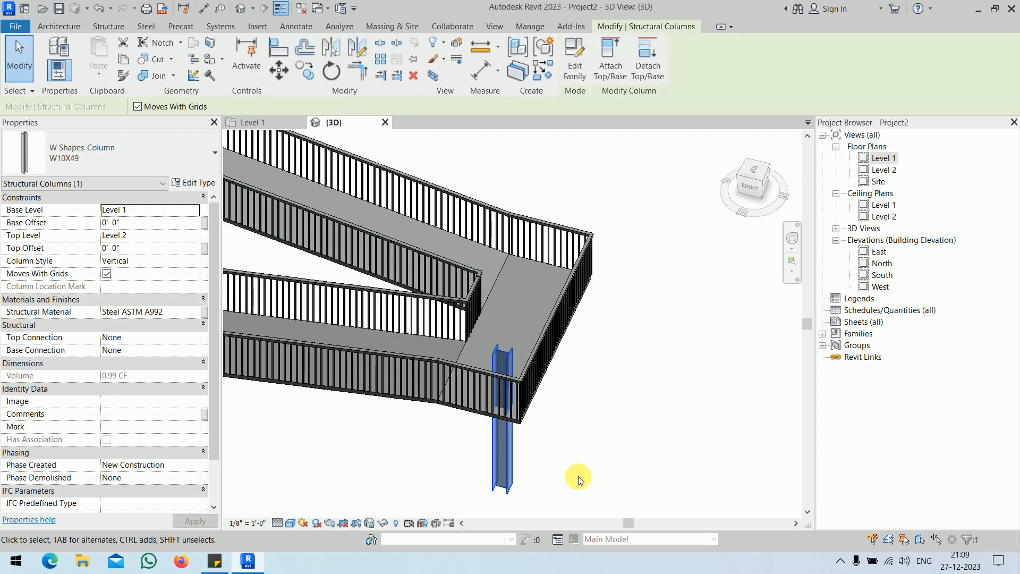
{"action": "key", "text": "Delete"}
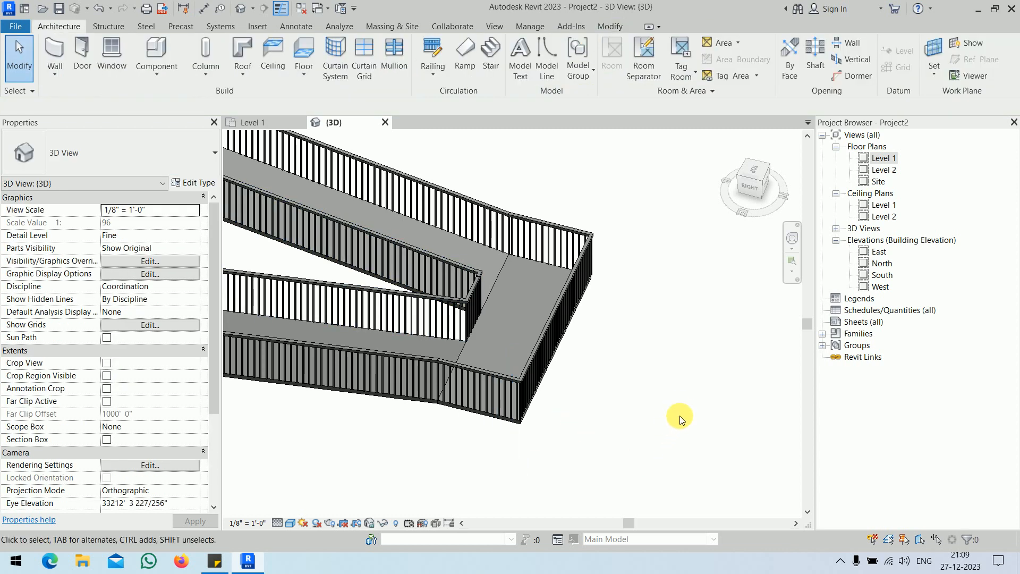
{"action": "scroll", "coordinate": [679, 407], "scroll_direction": "down", "scroll_amount": 2}
{"action": "scroll", "coordinate": [678, 407], "scroll_direction": "down", "scroll_amount": 1}
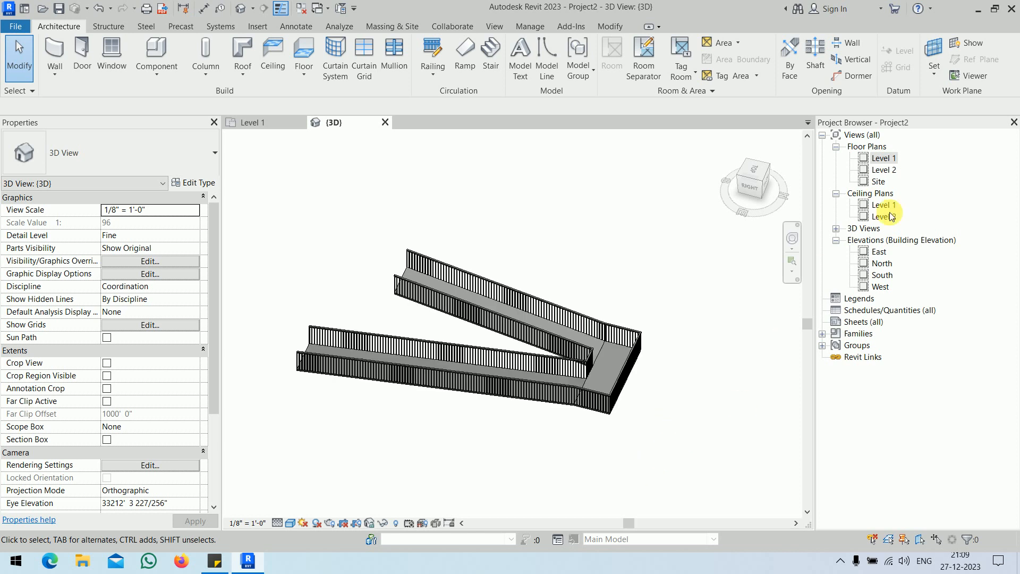
{"action": "middle_click_drag", "start_coordinate": [480, 444], "coordinate": [615, 319], "text": "shift"}
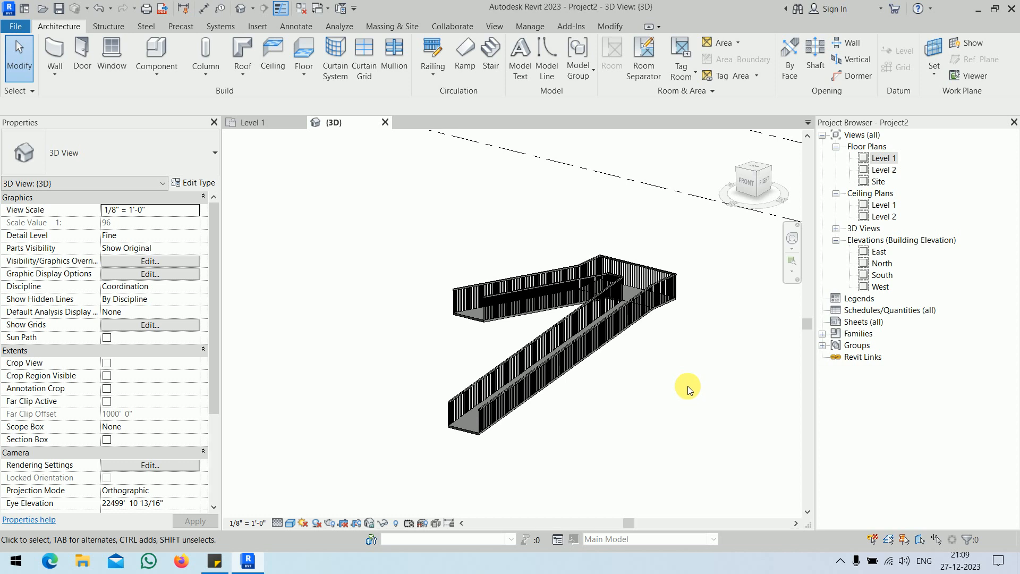
{"action": "scroll", "coordinate": [674, 333], "scroll_direction": "up", "scroll_amount": 4}
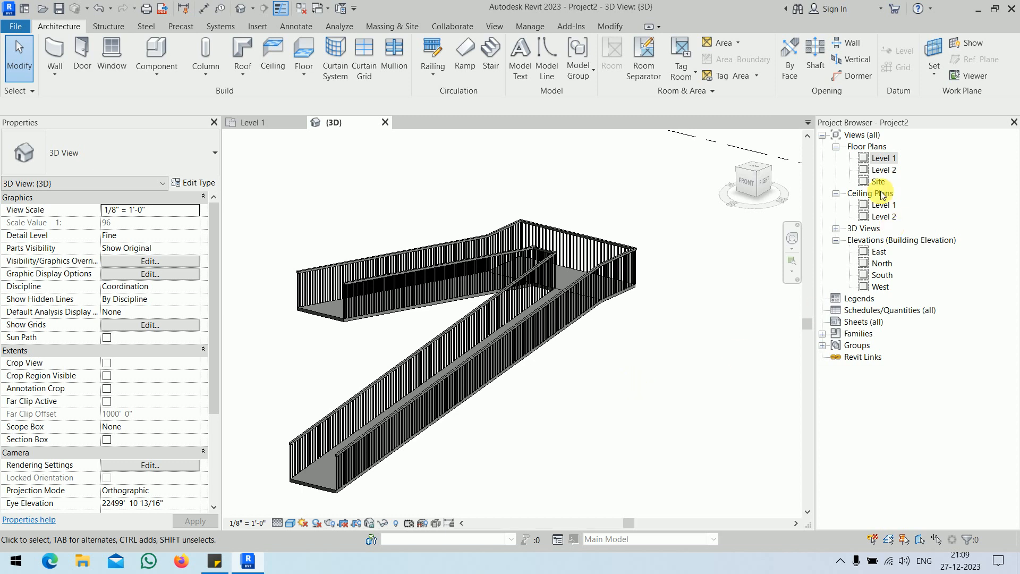
Step: Open the Level 1 floor plan, start structural column placement and check which column types are available
{"action": "double_click", "coordinate": [882, 158]}
{"action": "scroll", "coordinate": [571, 241], "scroll_direction": "down", "scroll_amount": 3}
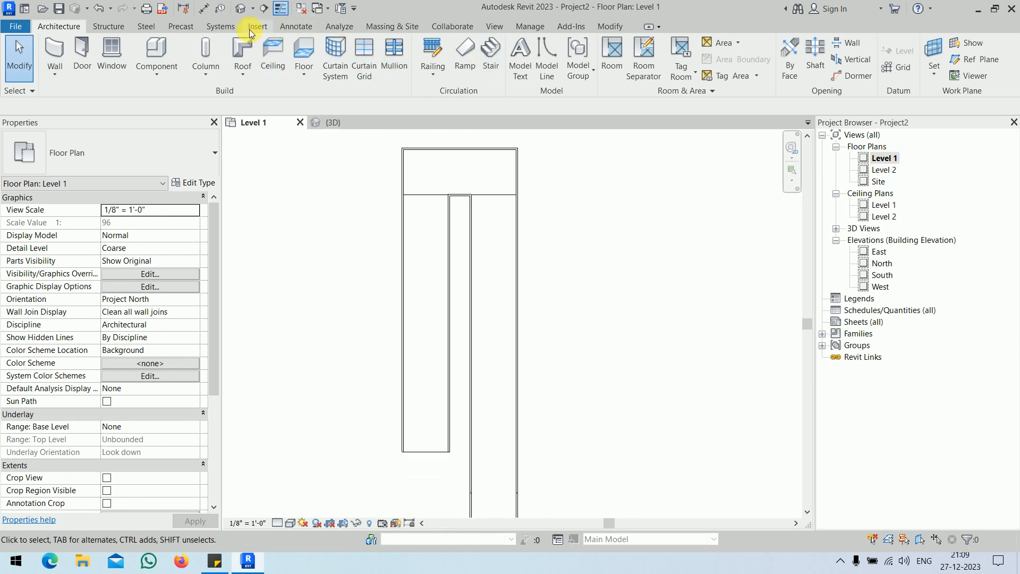
{"action": "left_click", "coordinate": [108, 27]}
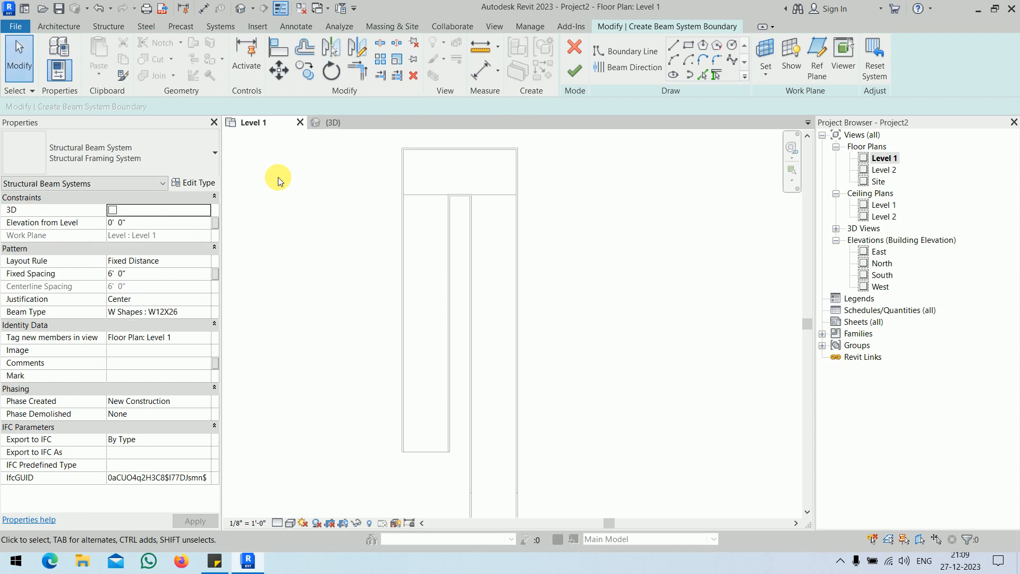
{"action": "left_click", "coordinate": [573, 47]}
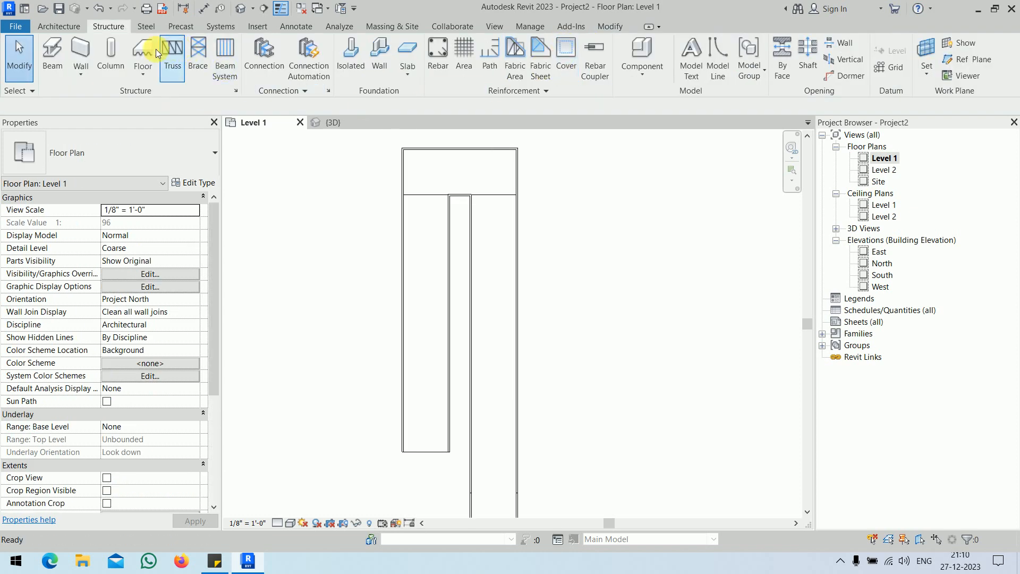
{"action": "left_click", "coordinate": [106, 58]}
{"action": "left_click", "coordinate": [174, 156]}
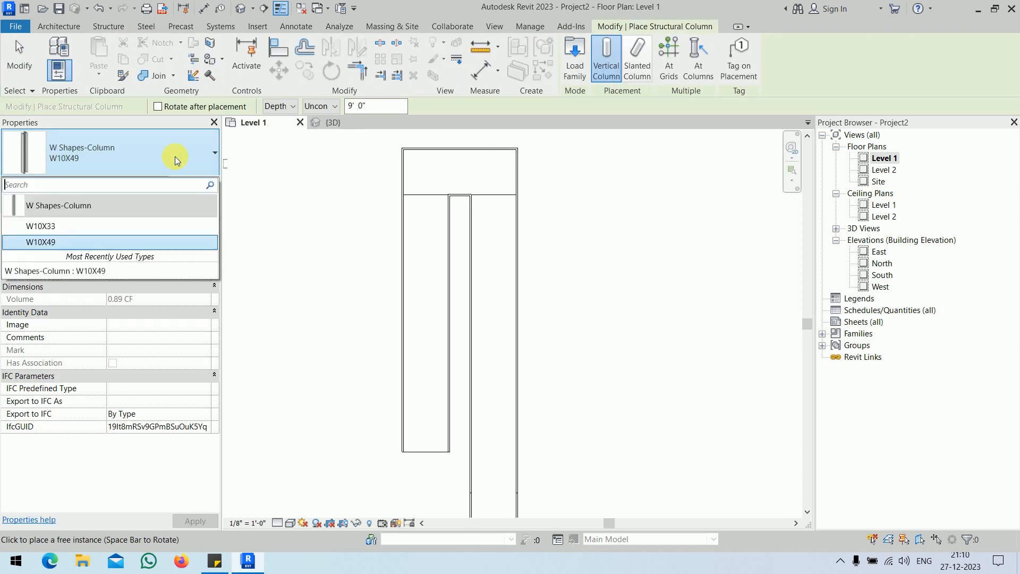
Step: Load the Concrete-Rectangular-Column family from the Concrete folder of the English-Imperial Structural Columns library
{"action": "left_click", "coordinate": [574, 58]}
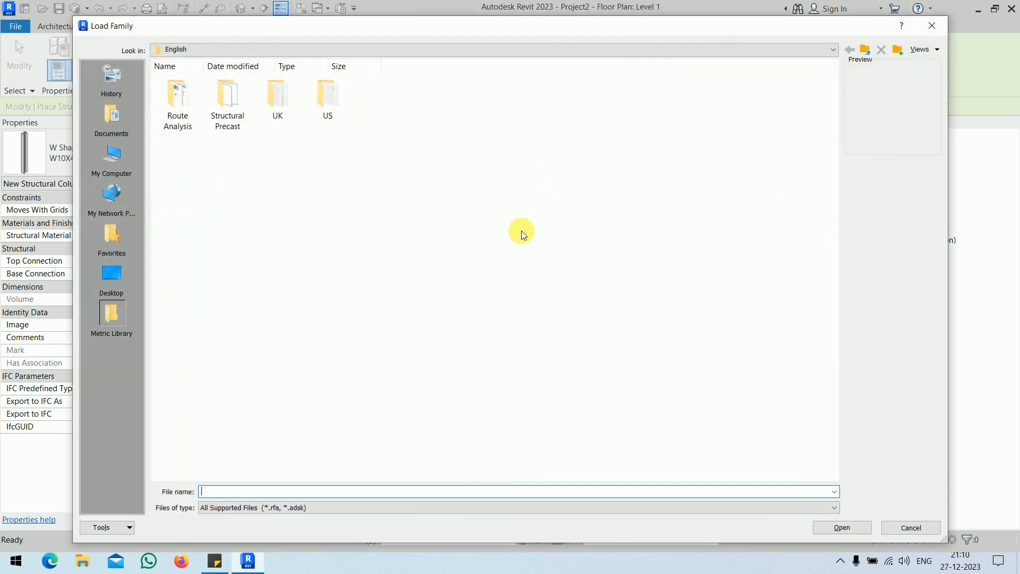
{"action": "left_click", "coordinate": [328, 98]}
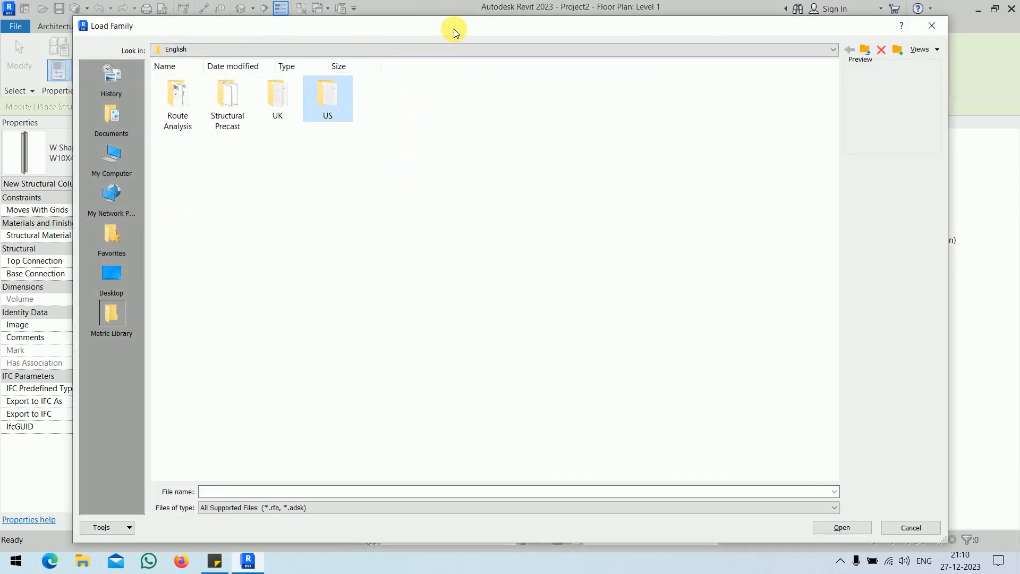
{"action": "left_click_drag", "start_coordinate": [453, 29], "coordinate": [628, 440]}
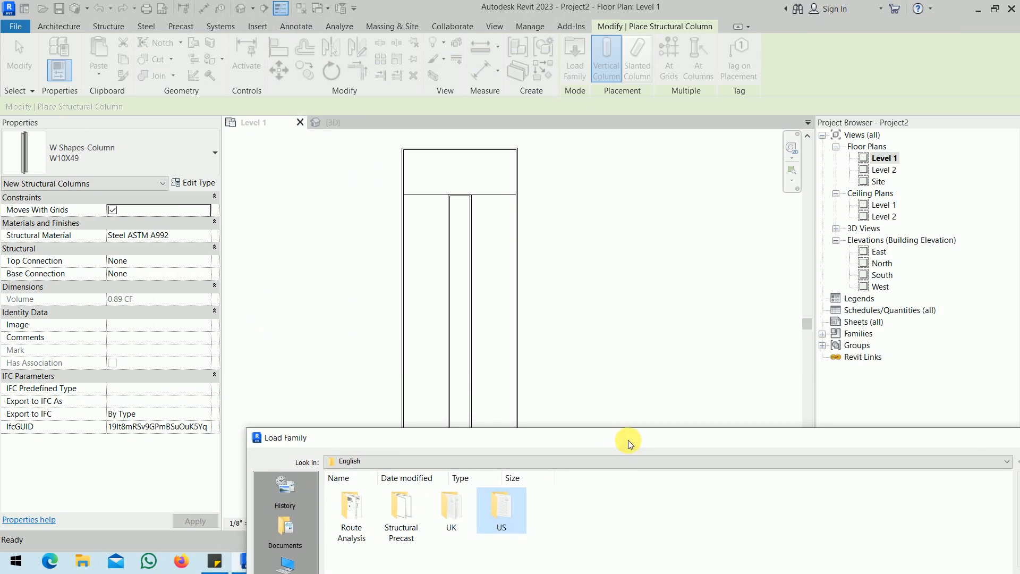
{"action": "left_click_drag", "start_coordinate": [627, 440], "coordinate": [543, 102]}
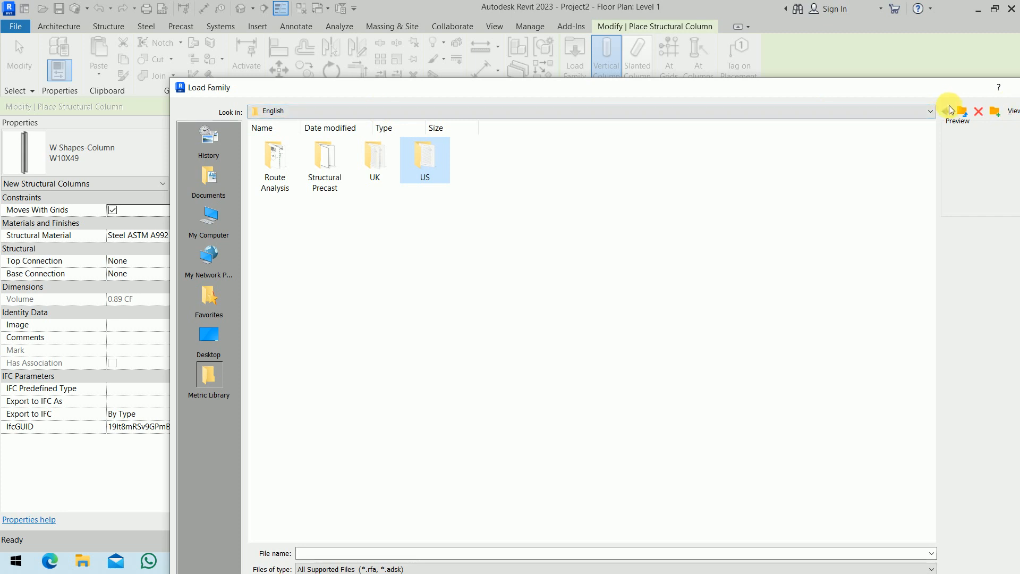
{"action": "left_click", "coordinate": [962, 111]}
{"action": "double_click", "coordinate": [325, 165]}
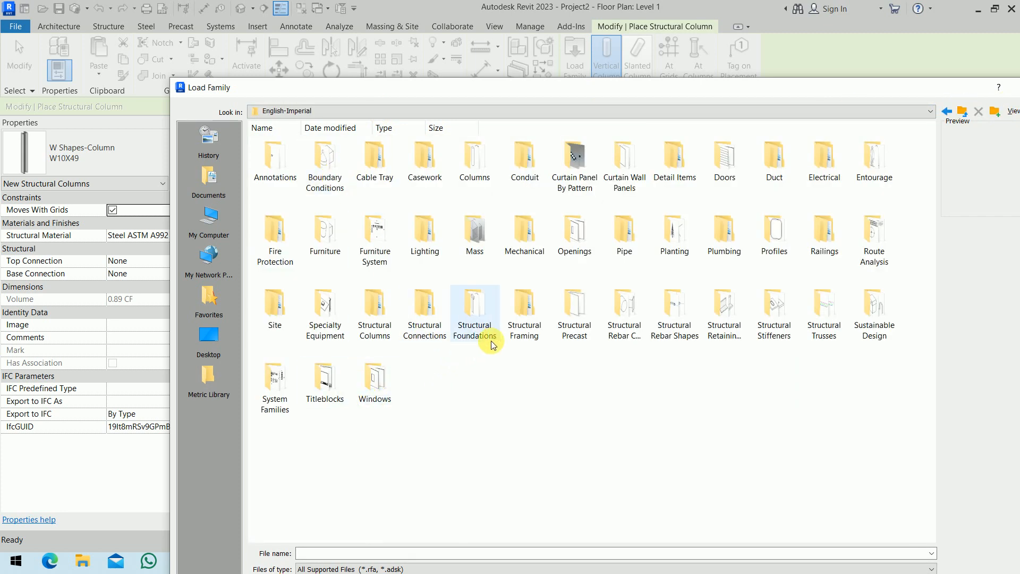
{"action": "double_click", "coordinate": [373, 327]}
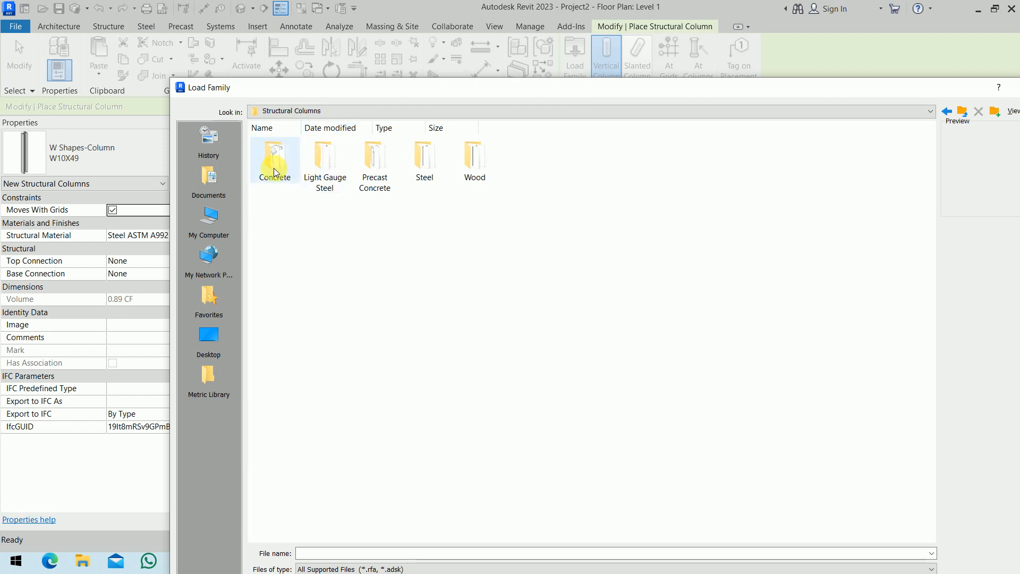
{"action": "double_click", "coordinate": [273, 159]}
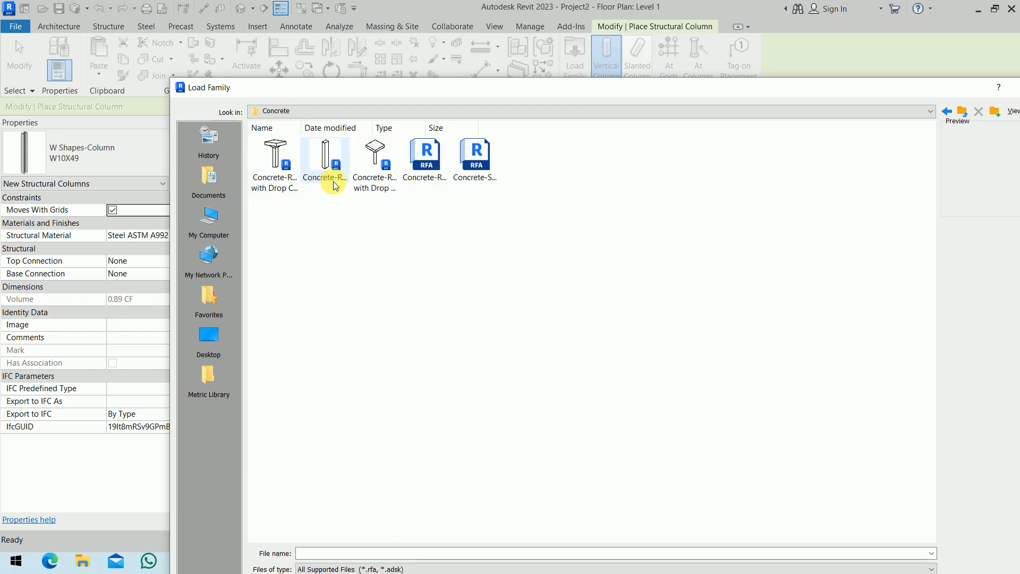
{"action": "left_click", "coordinate": [325, 168]}
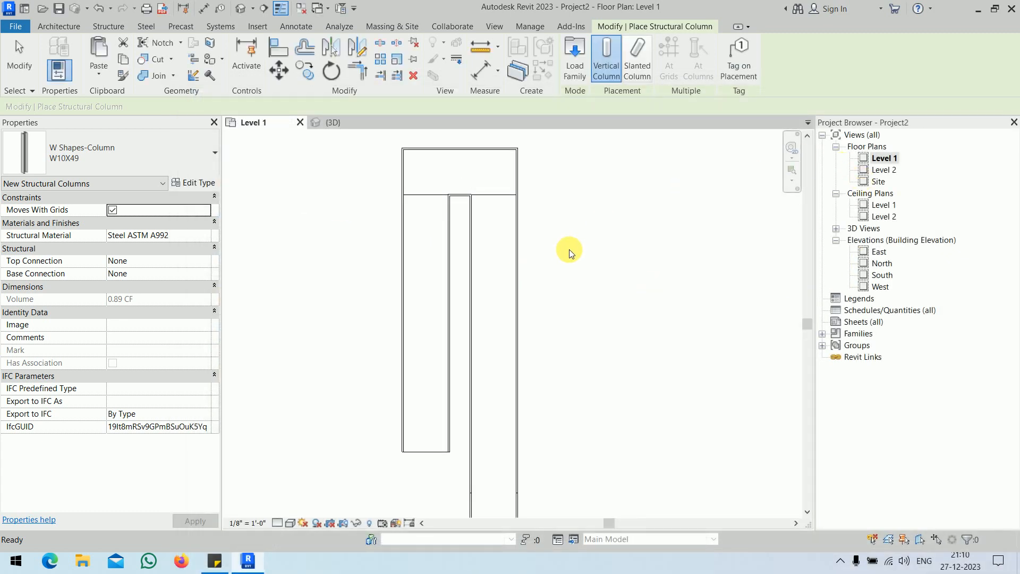
Step: Place a vertical 12 x 18 concrete rectangular column with 9' 0" depth at the outer edge of the ramp's longer run
{"action": "scroll", "coordinate": [550, 212], "scroll_direction": "up", "scroll_amount": 4}
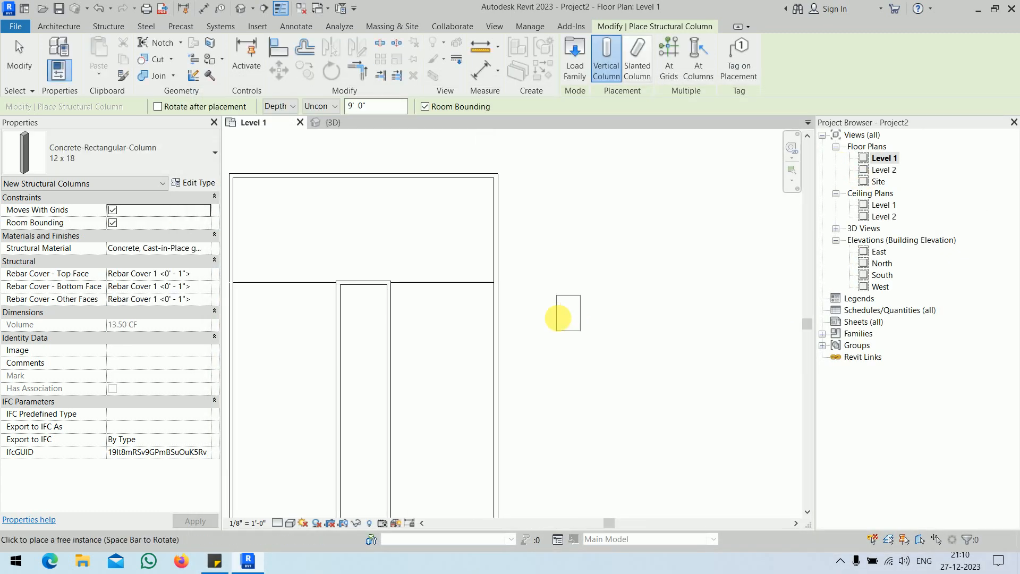
{"action": "scroll", "coordinate": [474, 437], "scroll_direction": "down", "scroll_amount": 3}
{"action": "middle_click_drag", "start_coordinate": [467, 444], "coordinate": [481, 256]}
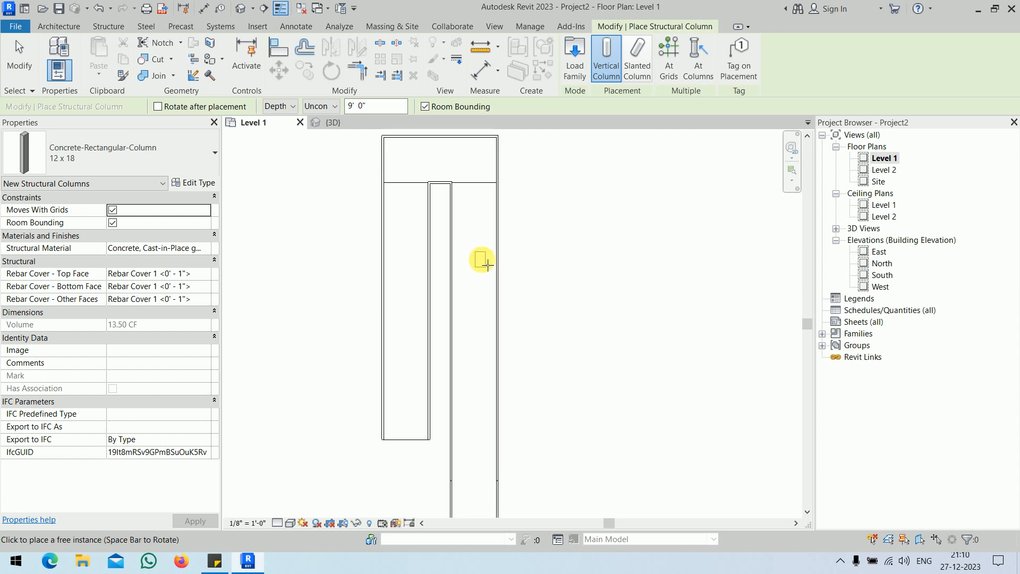
{"action": "left_click", "coordinate": [493, 272]}
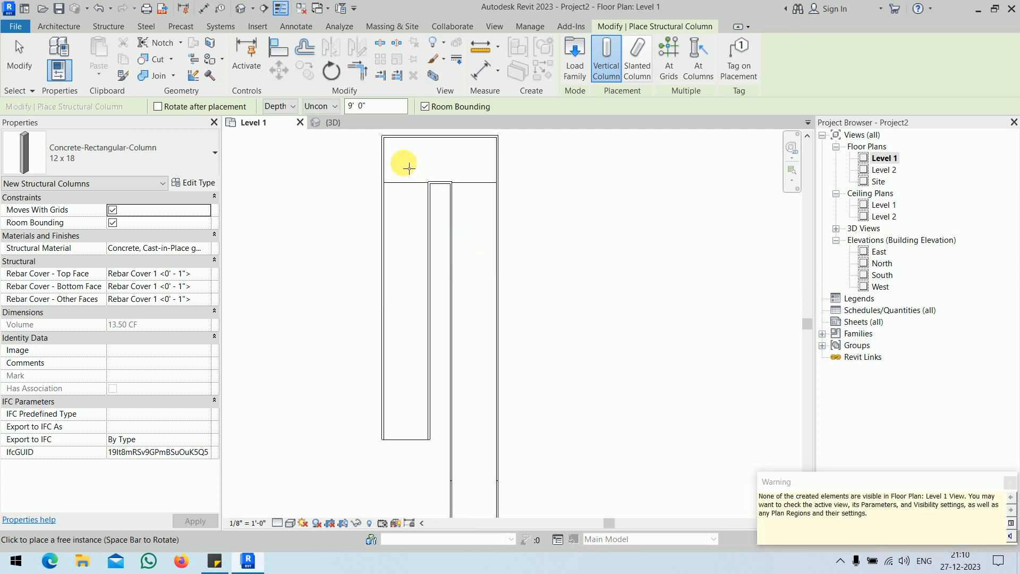
Step: End column placement and set the 12 x 18 concrete column's top level to Level 2 in the 3D view
{"action": "key", "text": "Escape"}
{"action": "key", "text": "Escape"}
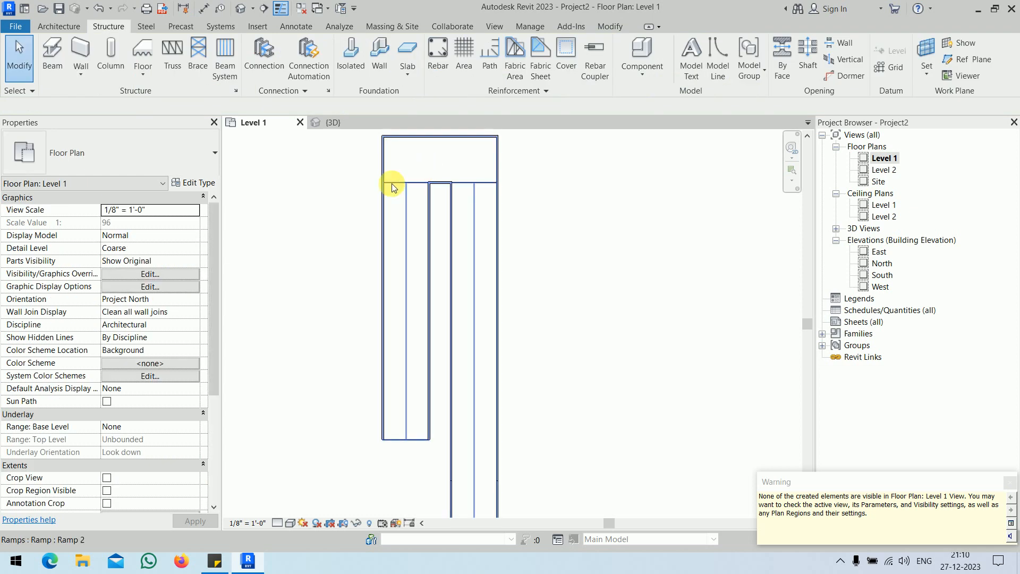
{"action": "left_click", "coordinate": [340, 122]}
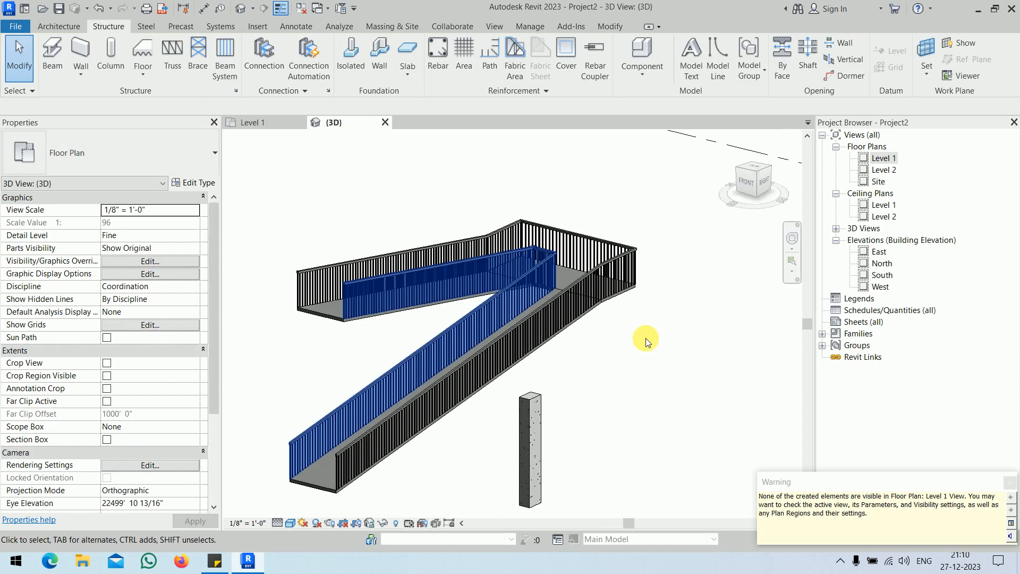
{"action": "left_click", "coordinate": [531, 460]}
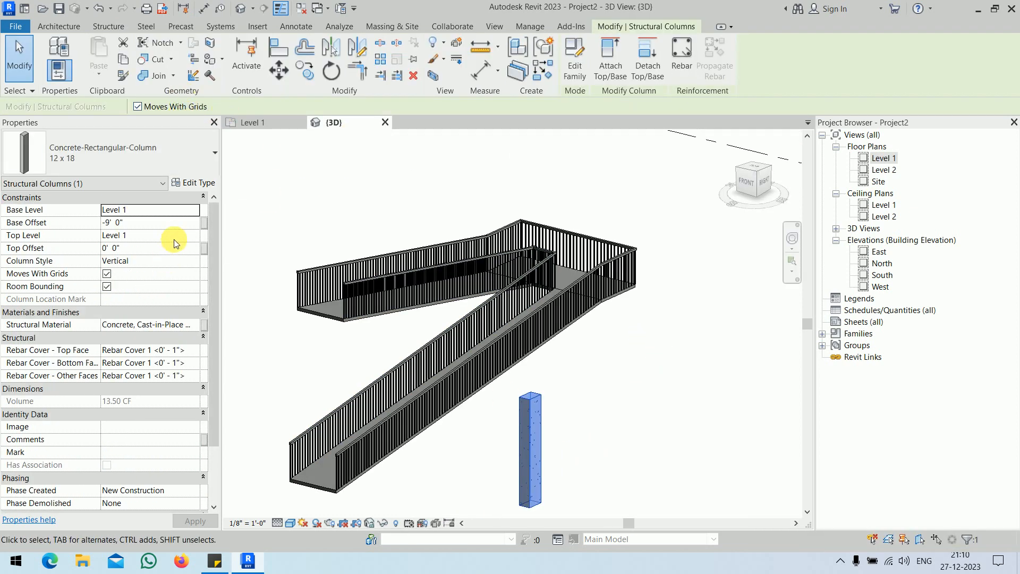
{"action": "left_click", "coordinate": [194, 235]}
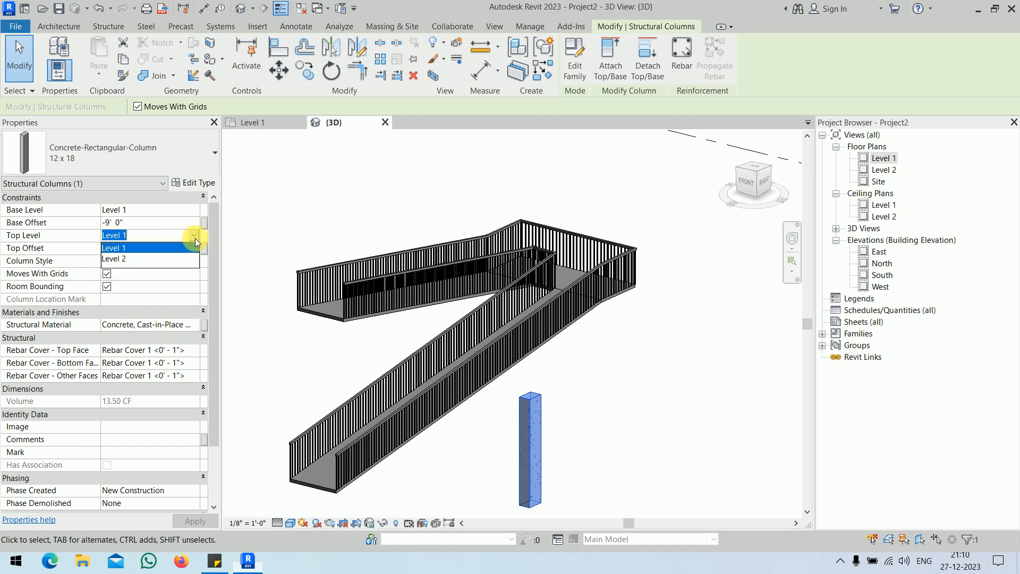
{"action": "left_click", "coordinate": [141, 259]}
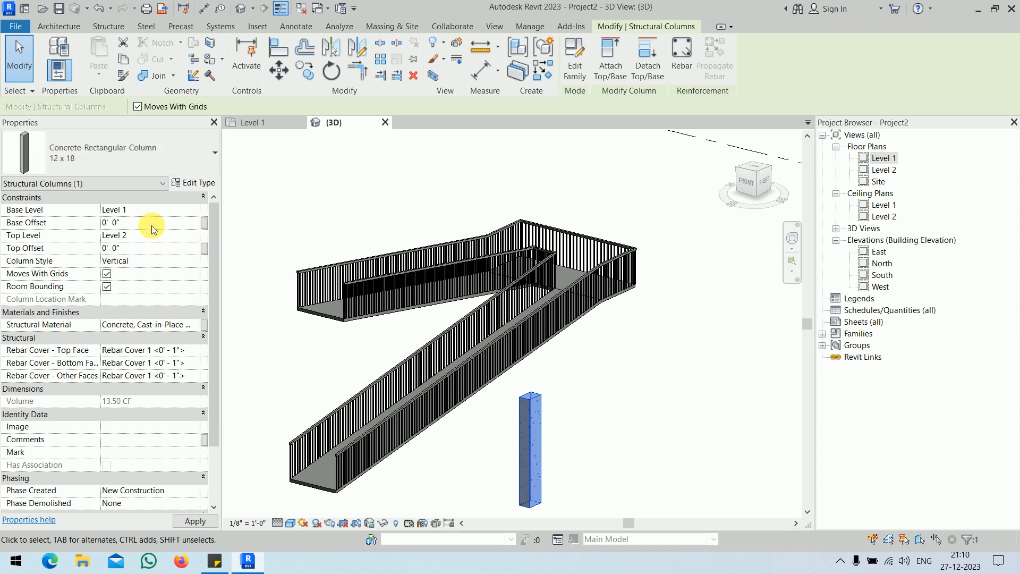
{"action": "middle_click_drag", "start_coordinate": [304, 252], "coordinate": [514, 398], "text": "shift"}
{"action": "key", "text": "Escape"}
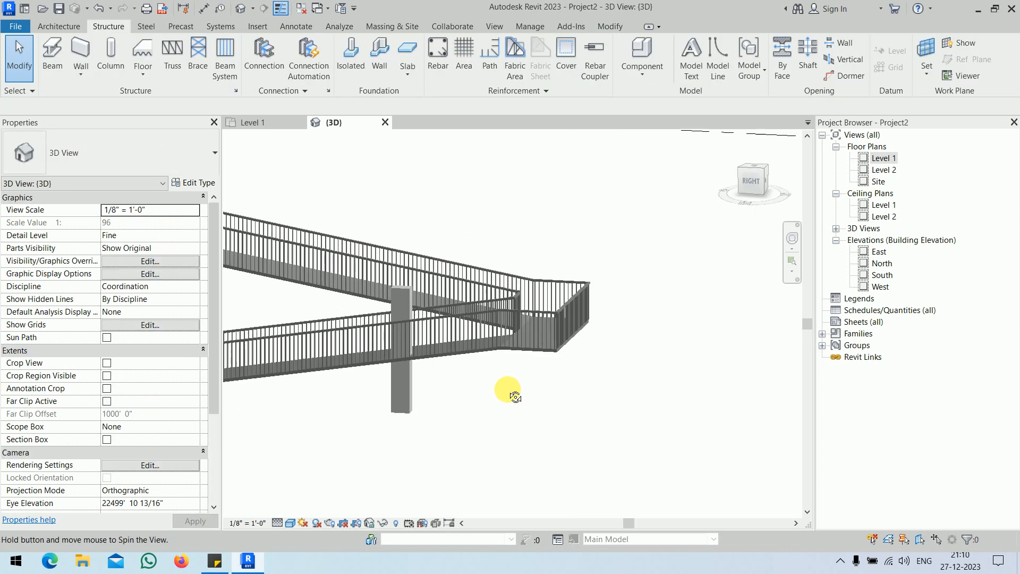
{"action": "left_click", "coordinate": [413, 395]}
{"action": "left_click", "coordinate": [611, 58]}
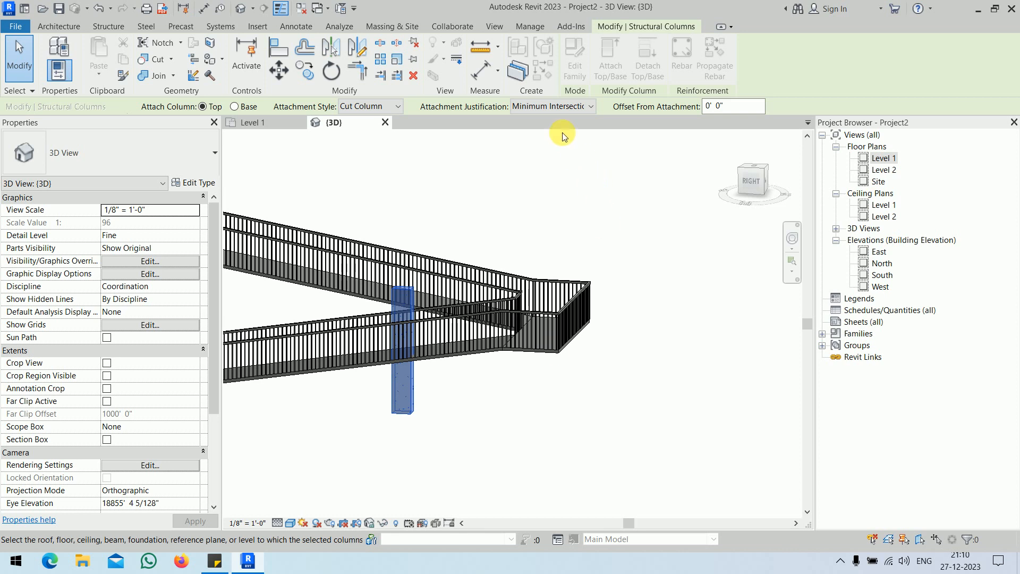
{"action": "left_click", "coordinate": [557, 107]}
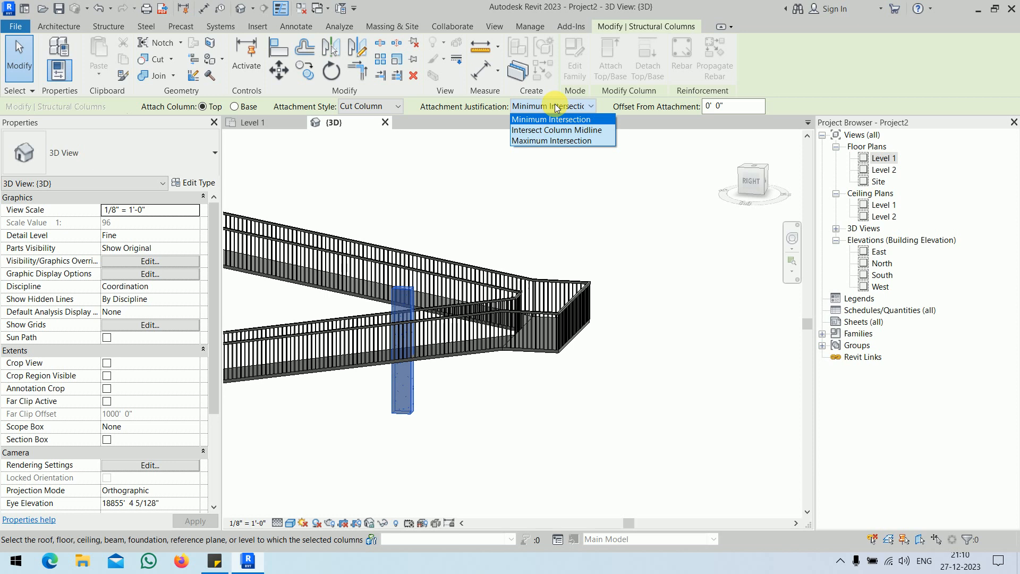
{"action": "left_click", "coordinate": [556, 107]}
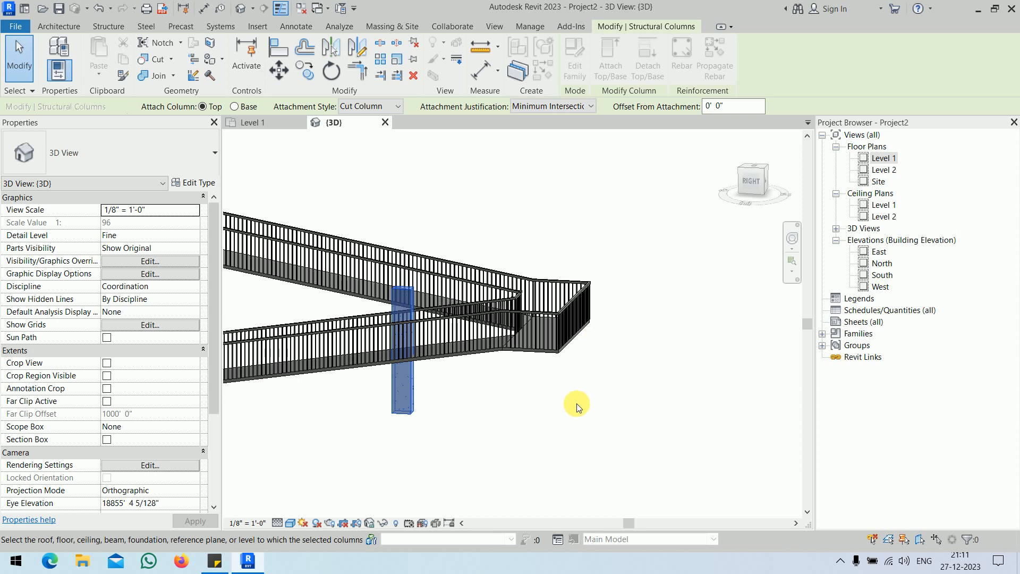
{"action": "middle_click_drag", "start_coordinate": [543, 427], "coordinate": [614, 428]}
{"action": "key", "text": "Escape"}
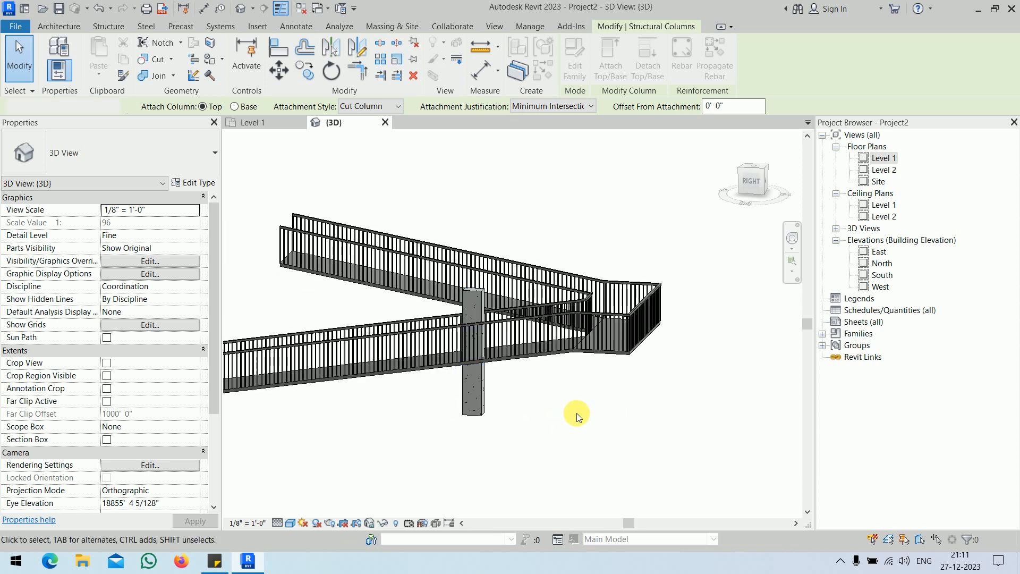
Step: Open the East elevation and examine how the concrete column meets the ramp, checking the properties of both elements
{"action": "left_click", "coordinate": [584, 352]}
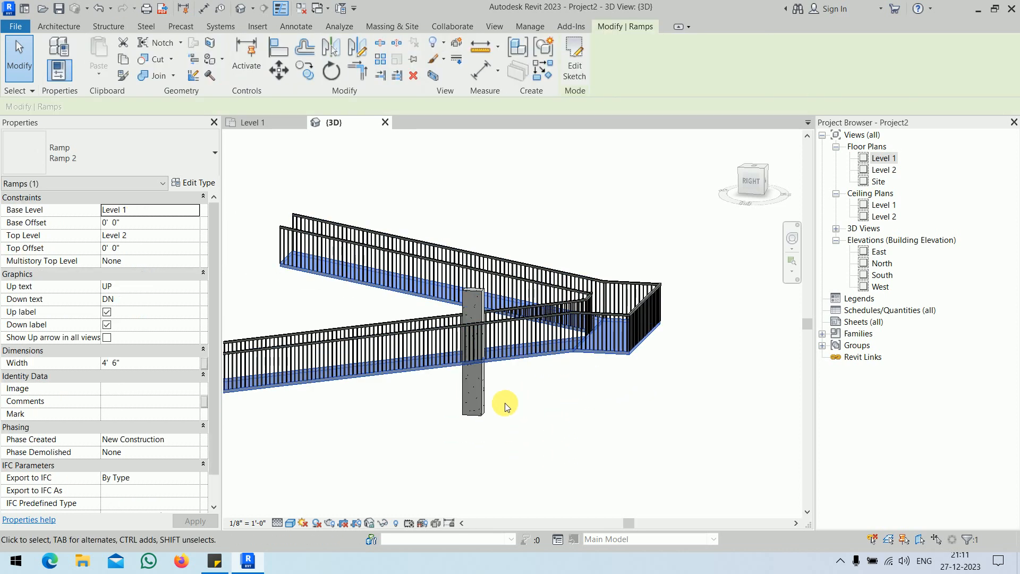
{"action": "left_click", "coordinate": [478, 399]}
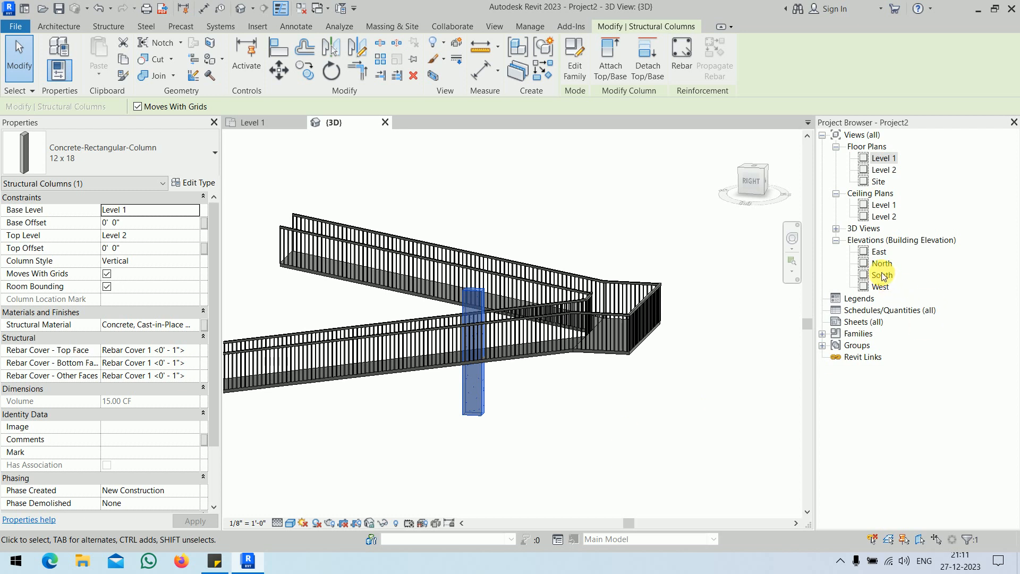
{"action": "double_click", "coordinate": [879, 252]}
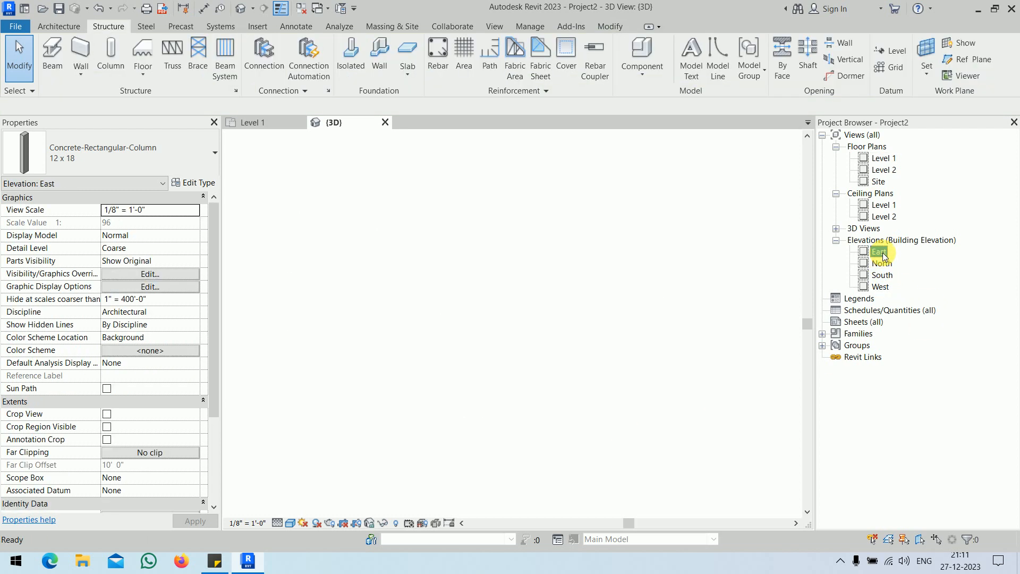
{"action": "scroll", "coordinate": [613, 338], "scroll_direction": "up", "scroll_amount": 6}
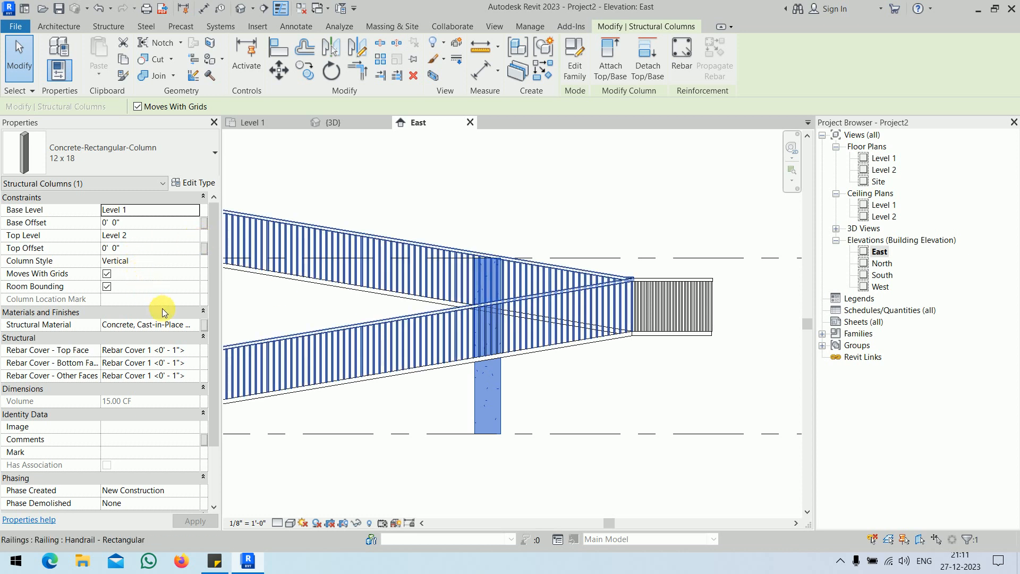
{"action": "left_click", "coordinate": [384, 477]}
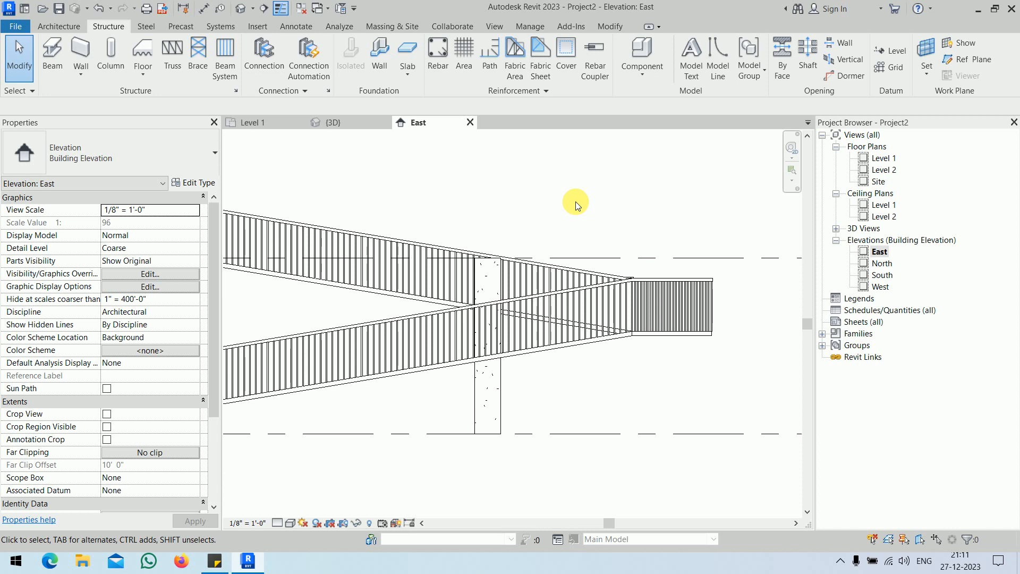
{"action": "left_click", "coordinate": [597, 346]}
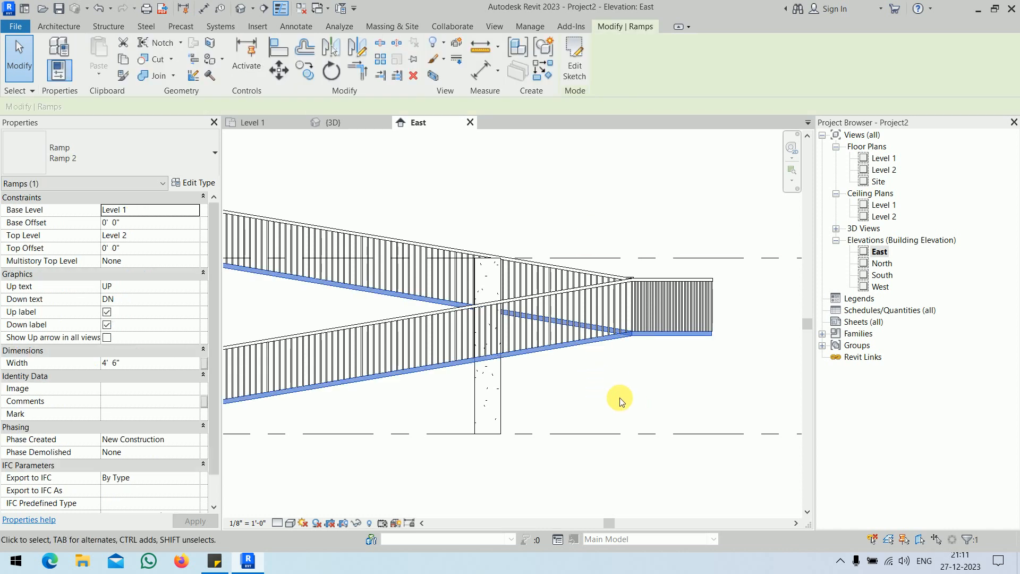
{"action": "left_click", "coordinate": [136, 155]}
{"action": "left_click", "coordinate": [136, 154]}
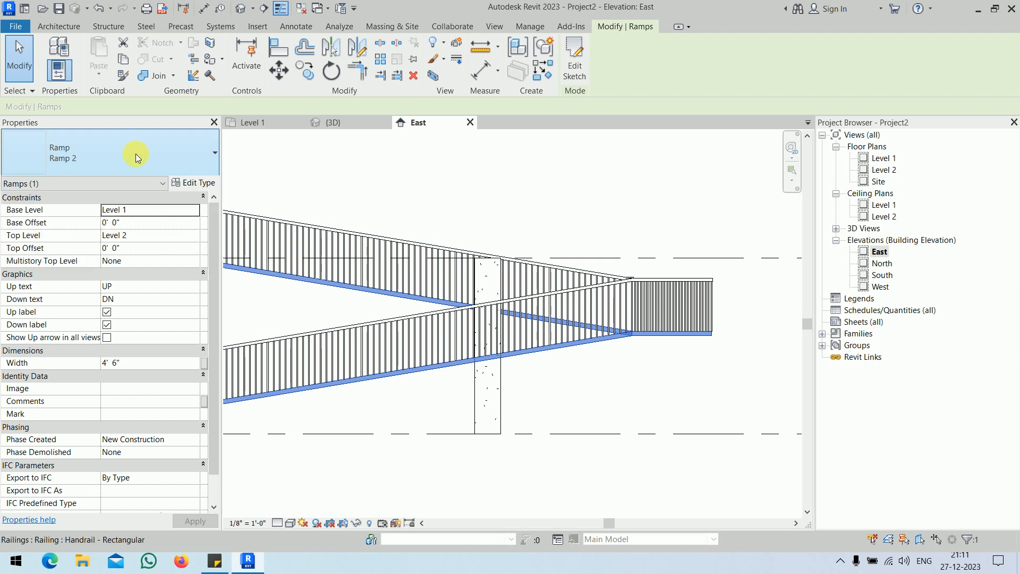
{"action": "left_click", "coordinate": [493, 406]}
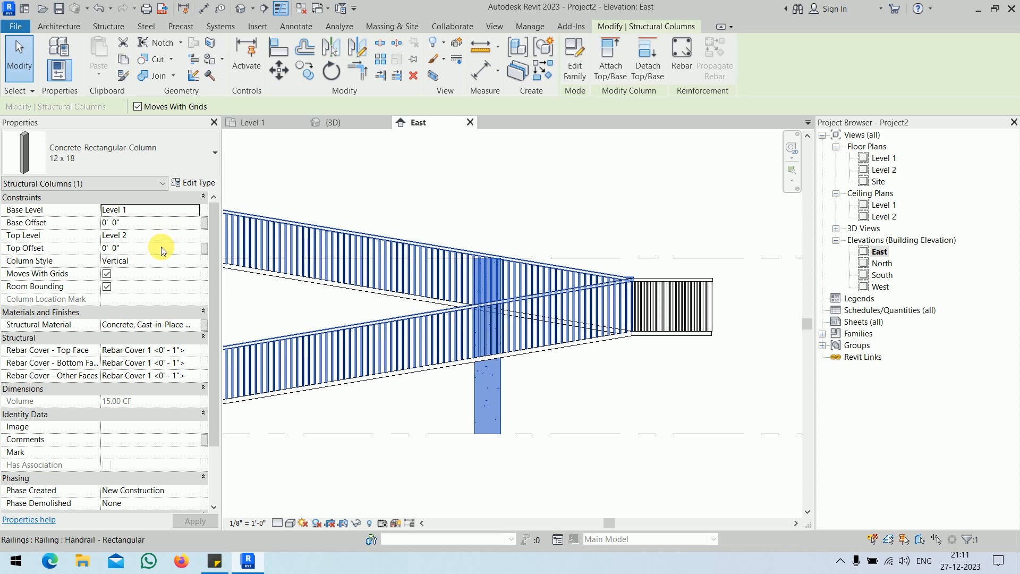
Step: Try top offsets of -5' 0" and -6' 0" from Level 2 for the concrete column under the ramp
{"action": "left_click", "coordinate": [196, 235]}
{"action": "left_click", "coordinate": [196, 235]}
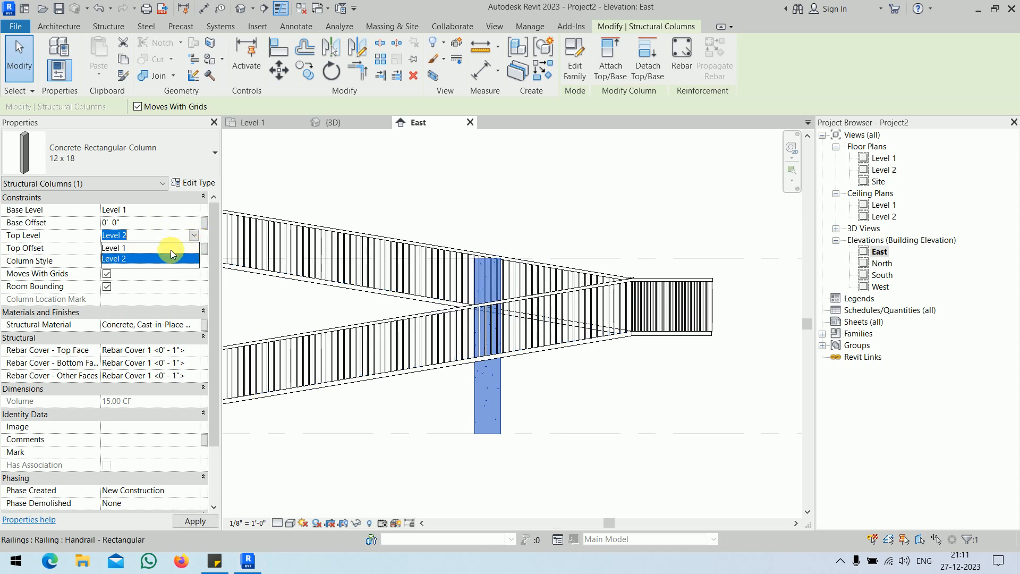
{"action": "left_click", "coordinate": [192, 239]}
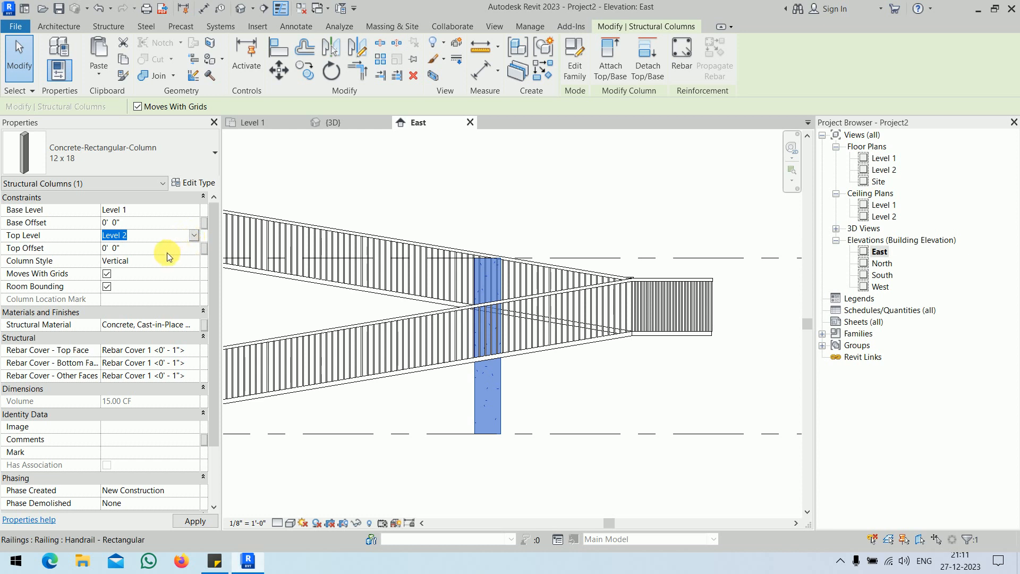
{"action": "left_click", "coordinate": [169, 249]}
{"action": "type", "text": "-"}
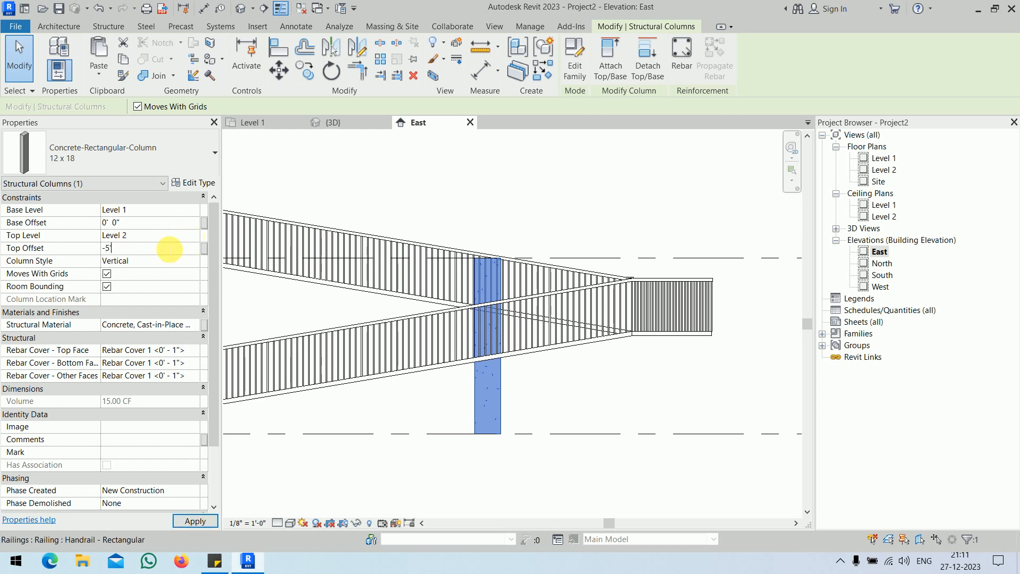
{"action": "type", "text": "5"}
{"action": "key", "text": "Return"}
{"action": "scroll", "coordinate": [518, 399], "scroll_direction": "up", "scroll_amount": 3}
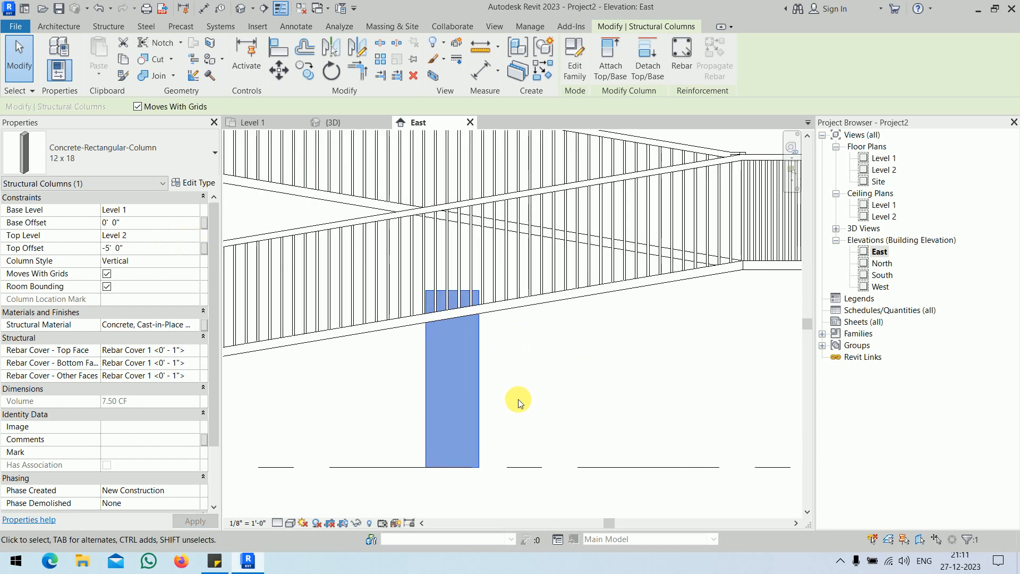
{"action": "scroll", "coordinate": [515, 380], "scroll_direction": "up", "scroll_amount": 2}
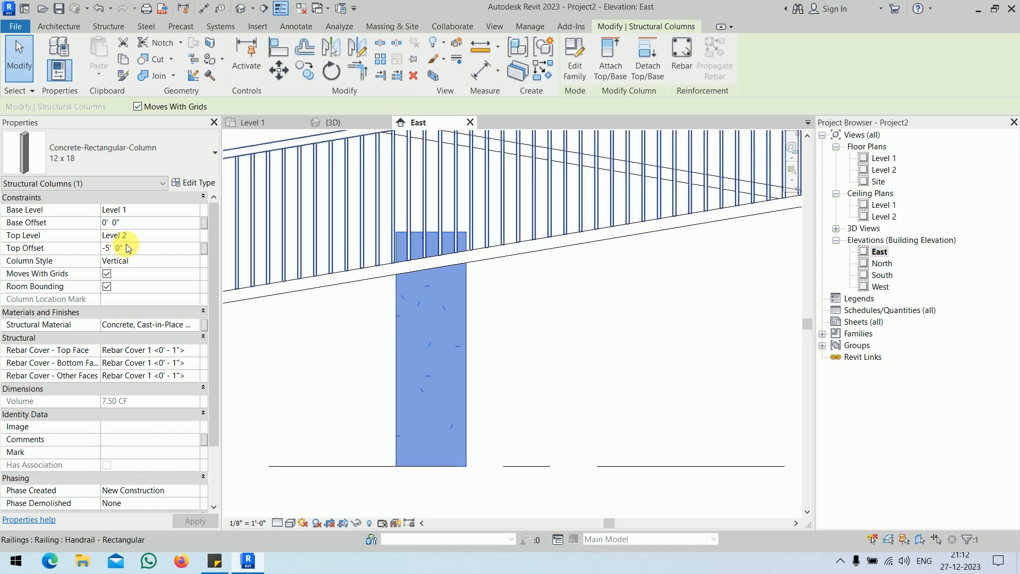
{"action": "left_click", "coordinate": [162, 249]}
{"action": "type", "text": "-6"}
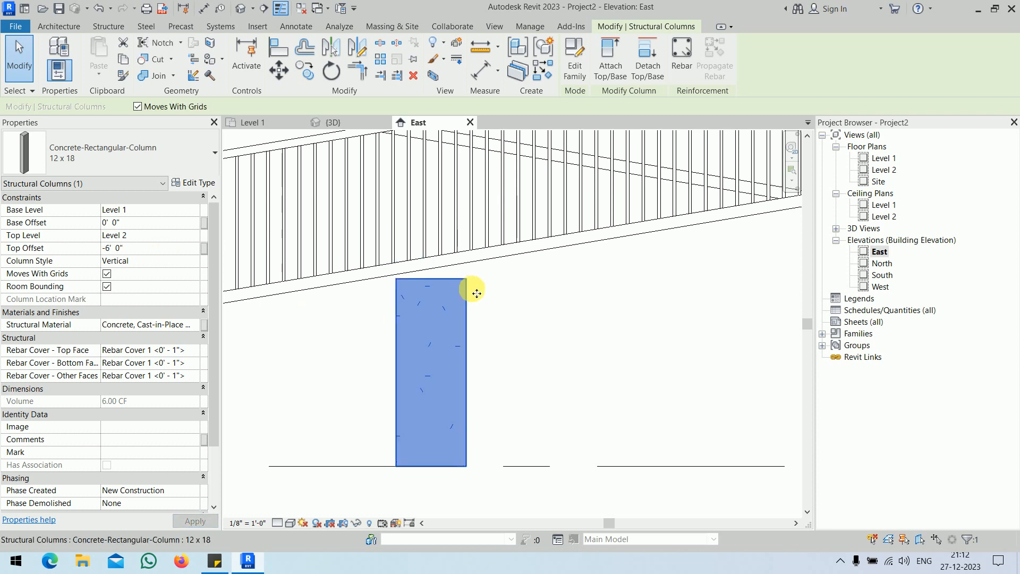
{"action": "scroll", "coordinate": [441, 291], "scroll_direction": "up", "scroll_amount": 2}
Step: Set the concrete column's top offset to -5' 6" from Level 2
{"action": "left_click", "coordinate": [142, 249]}
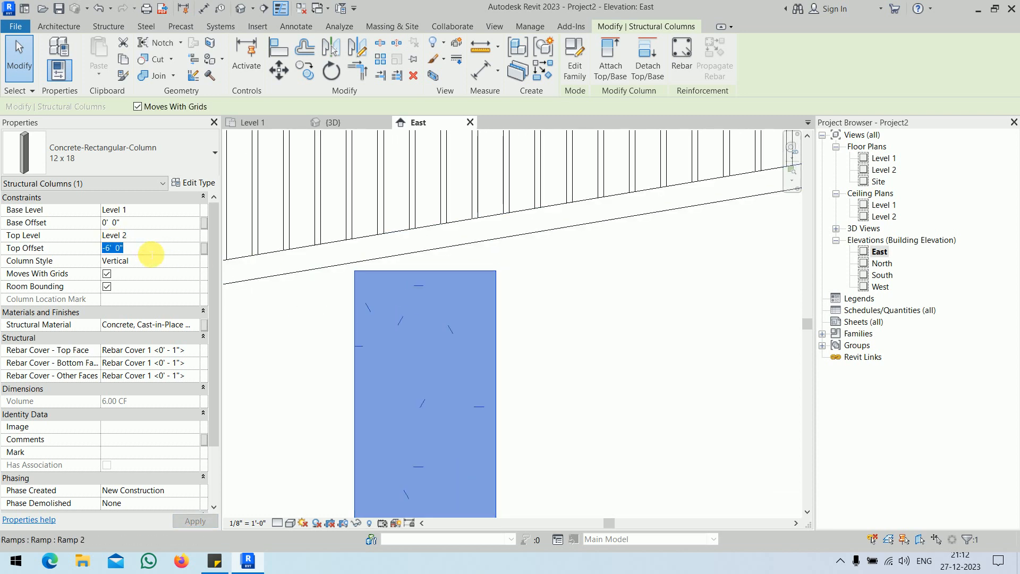
{"action": "type", "text": "-5'6"}
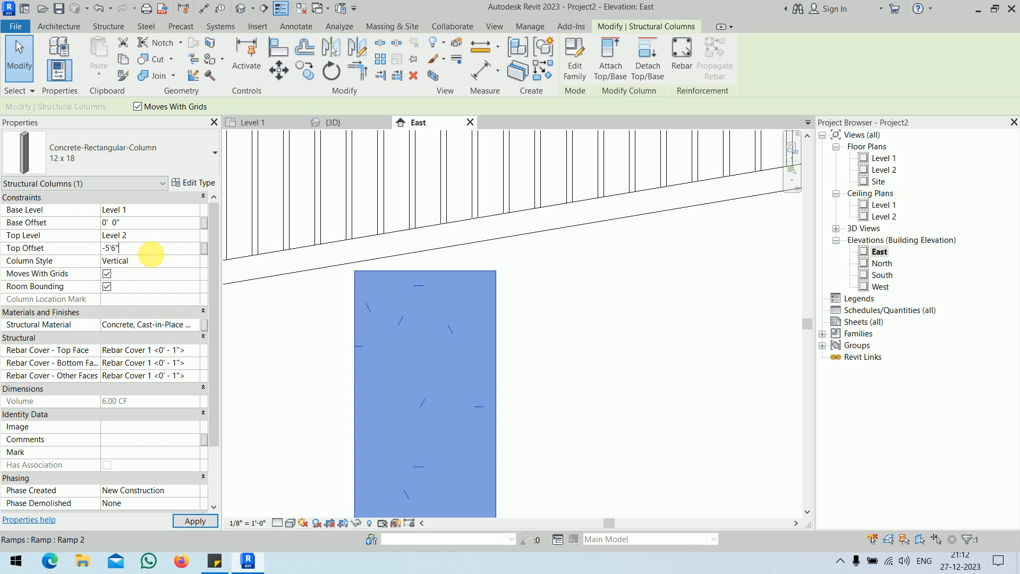
{"action": "left_click", "coordinate": [583, 343]}
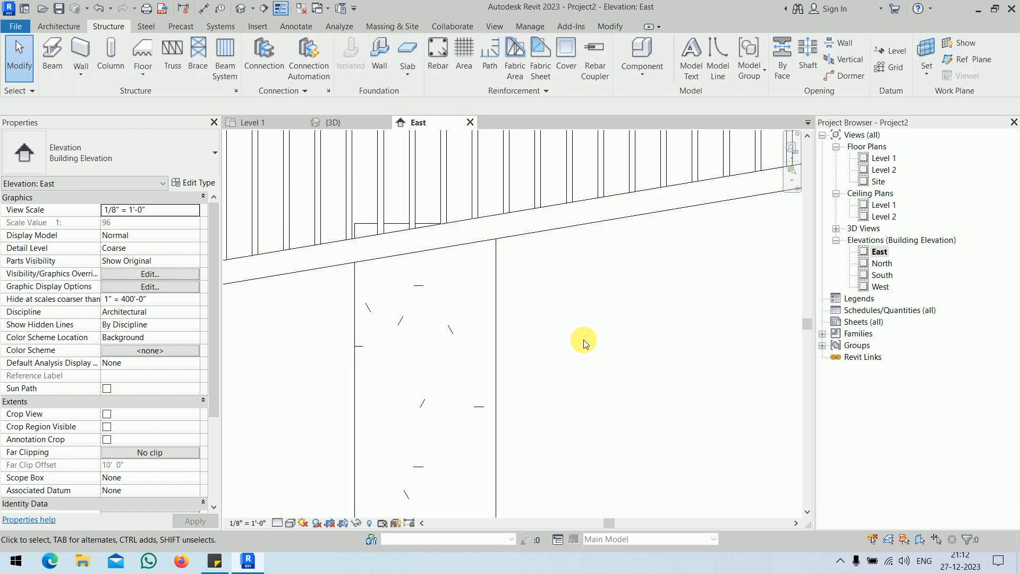
{"action": "left_click", "coordinate": [496, 296]}
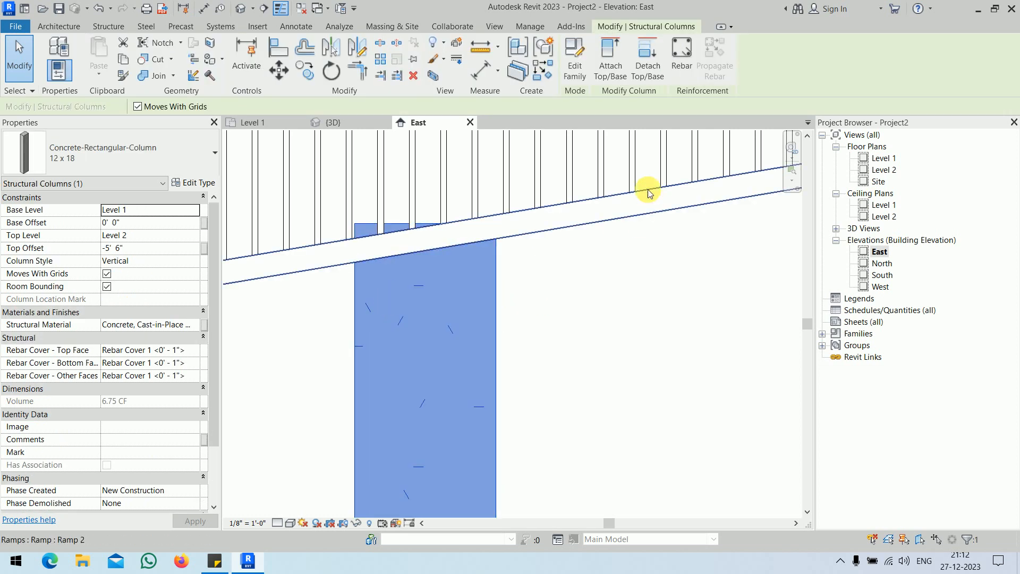
{"action": "left_click", "coordinate": [644, 276]}
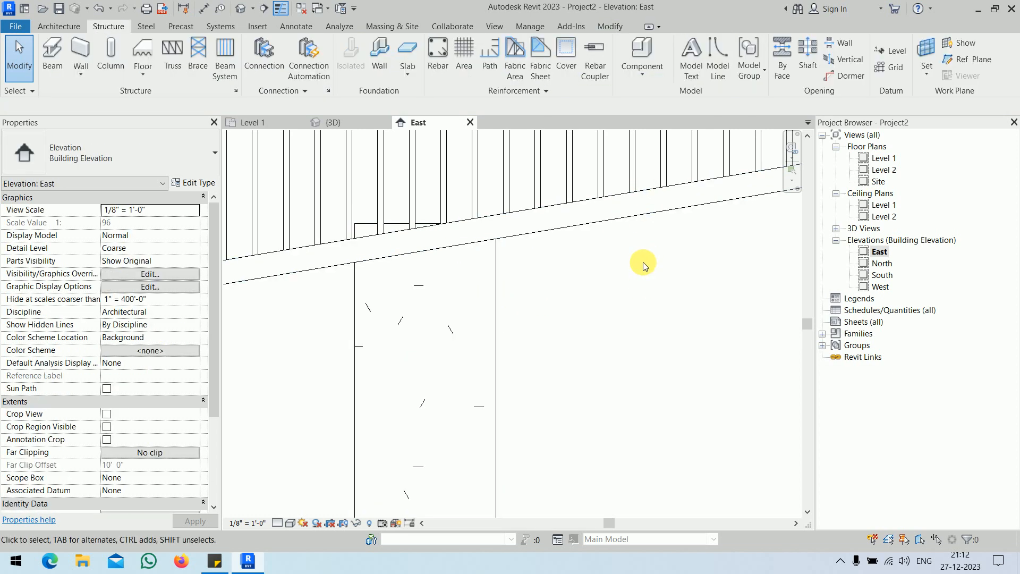
Step: Start a By Face opening on the concrete column and sketch a boundary line across it along the ramp's underside
{"action": "left_click", "coordinate": [781, 68]}
{"action": "left_click", "coordinate": [480, 309]}
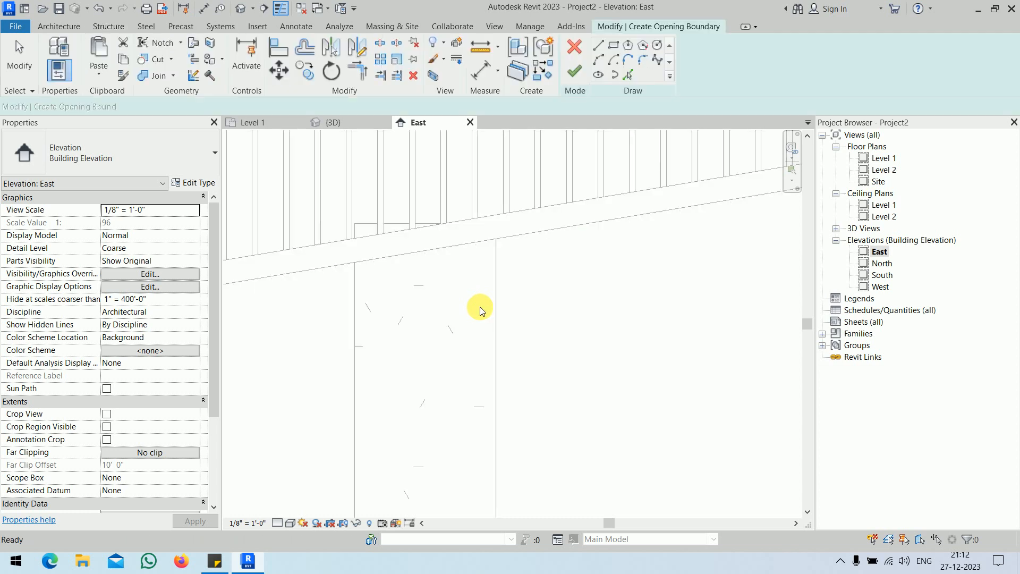
{"action": "left_click", "coordinate": [599, 44]}
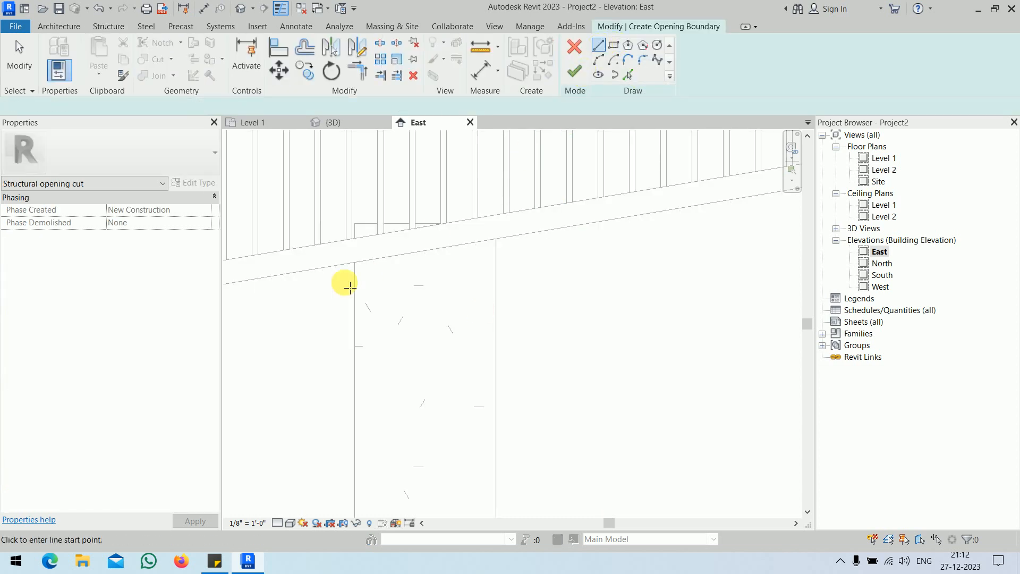
{"action": "left_click", "coordinate": [355, 263]}
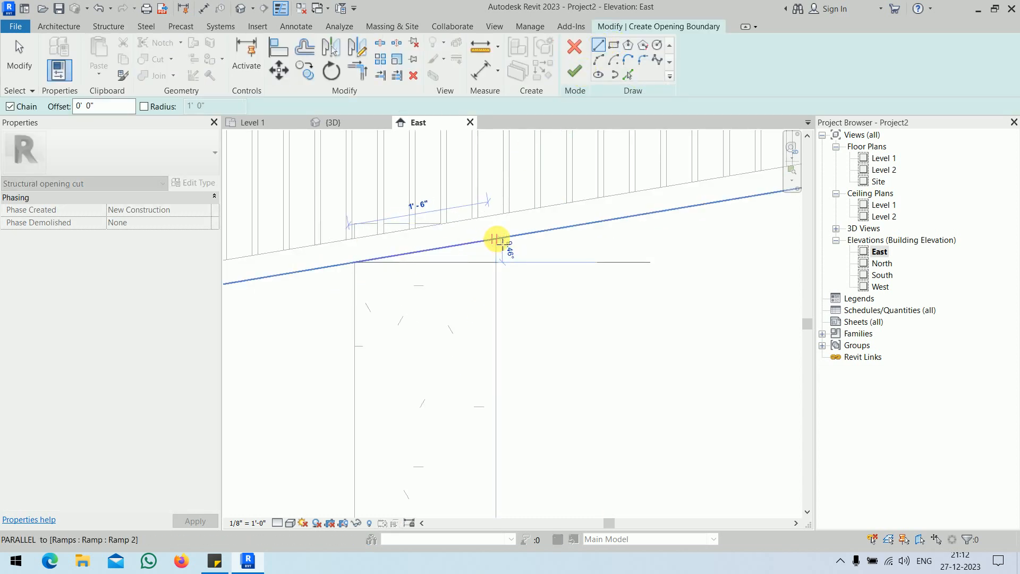
{"action": "left_click", "coordinate": [497, 240]}
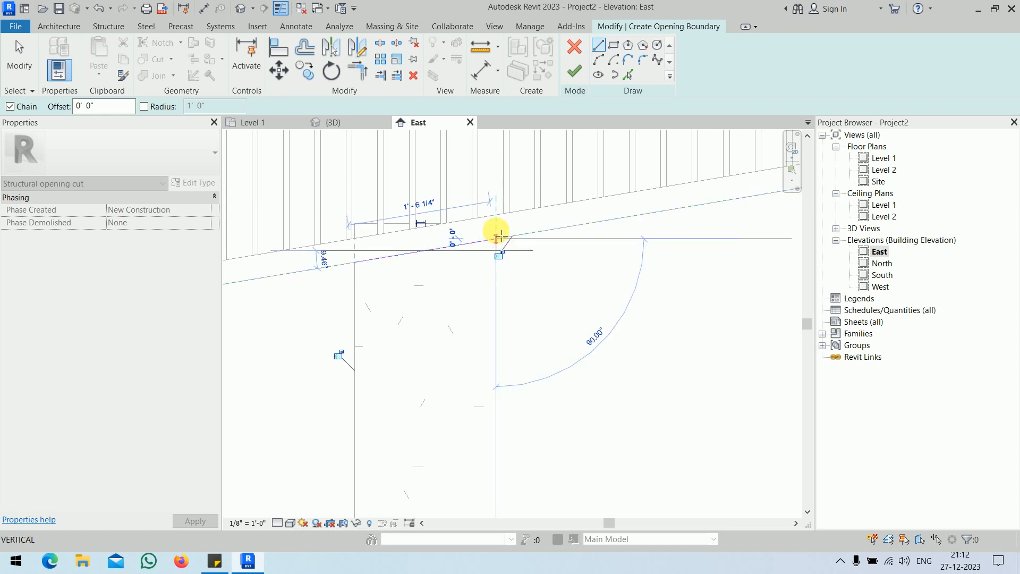
{"action": "key", "text": "Escape"}
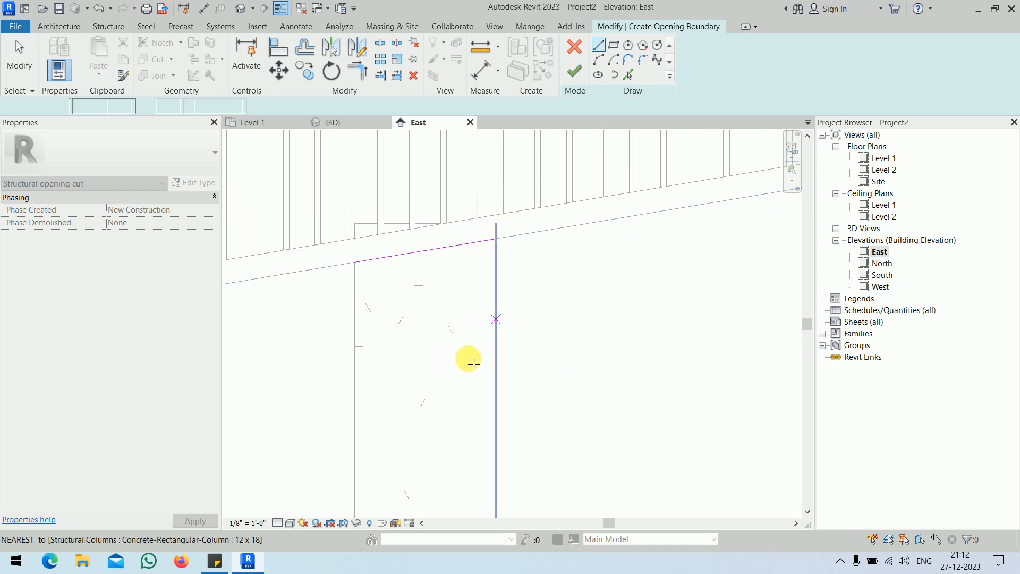
Step: Set the East elevation's visual style to Wireframe
{"action": "left_click", "coordinate": [290, 523]}
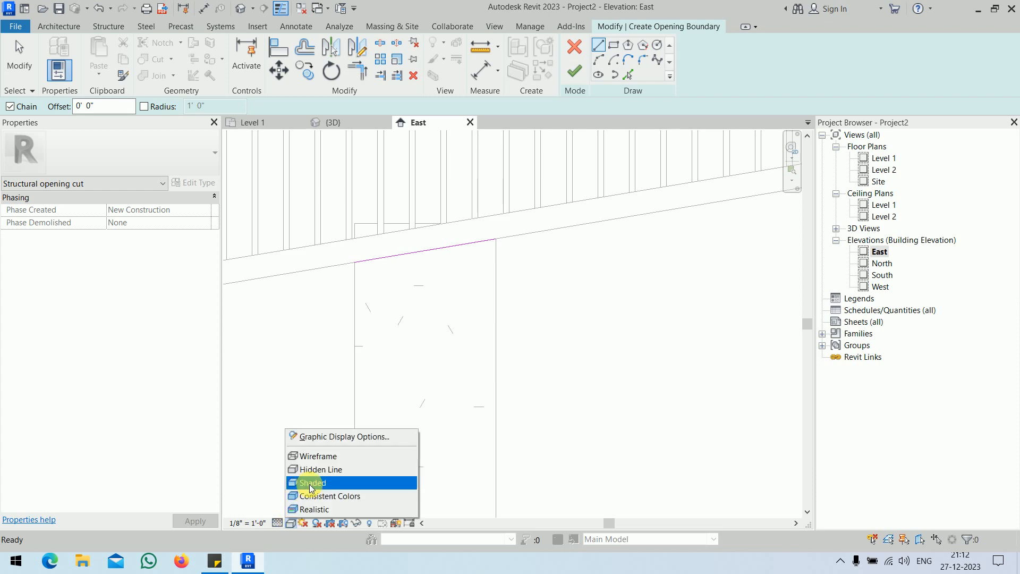
{"action": "left_click", "coordinate": [317, 455]}
{"action": "scroll", "coordinate": [428, 250], "scroll_direction": "up", "scroll_amount": 2}
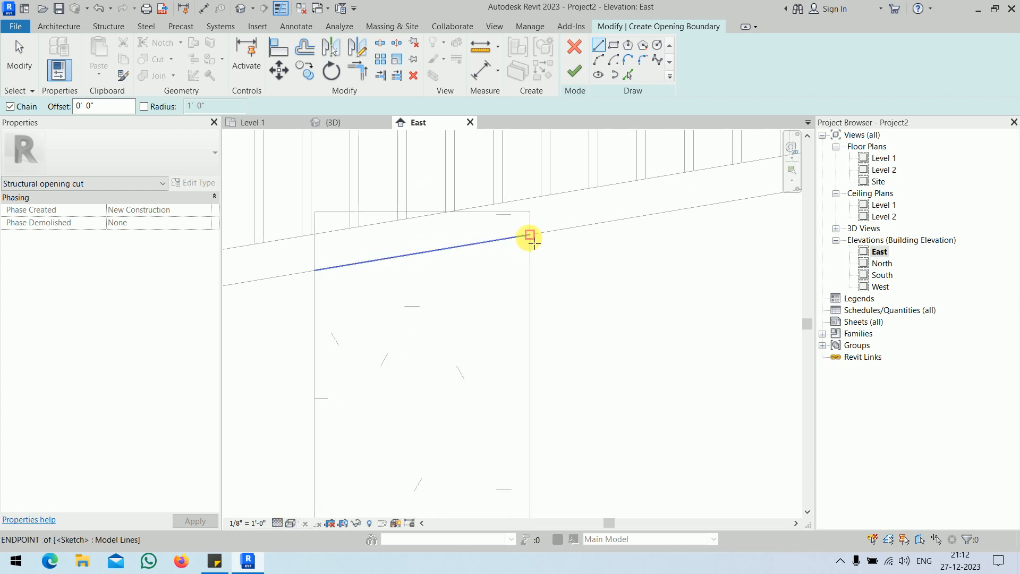
Step: Close the opening boundary around the column's top above the sloped line and finish the opening cut
{"action": "left_click", "coordinate": [529, 234]}
{"action": "left_click", "coordinate": [530, 212]}
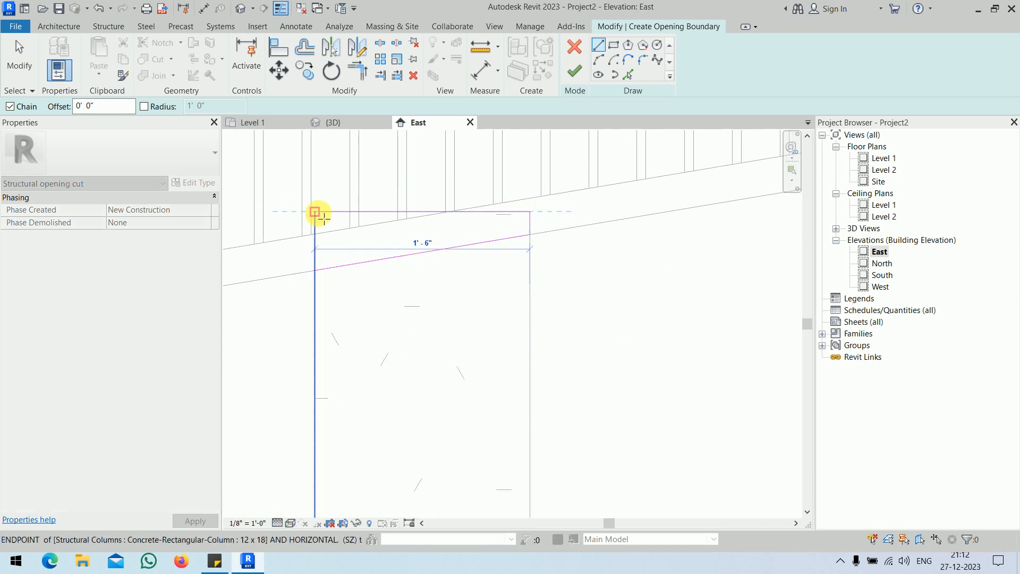
{"action": "left_click", "coordinate": [315, 212]}
{"action": "left_click", "coordinate": [315, 269]}
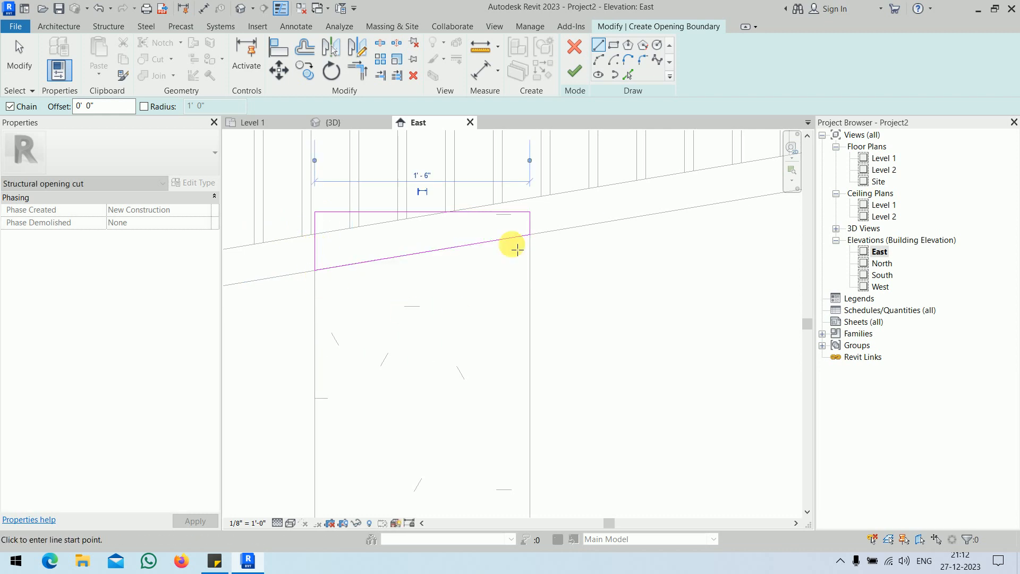
{"action": "left_click", "coordinate": [571, 73]}
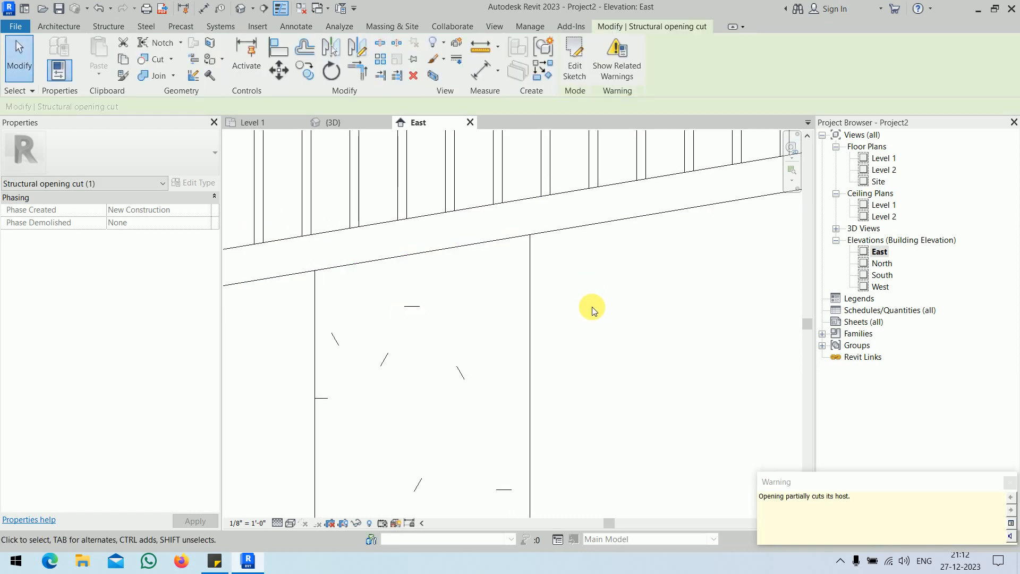
{"action": "right_click", "coordinate": [582, 289]}
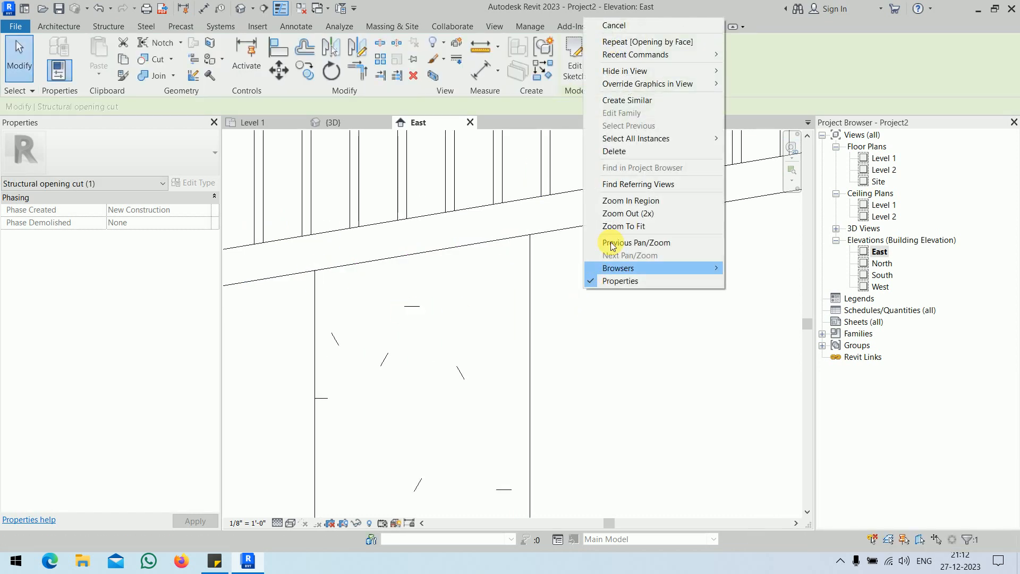
{"action": "left_click", "coordinate": [611, 26]}
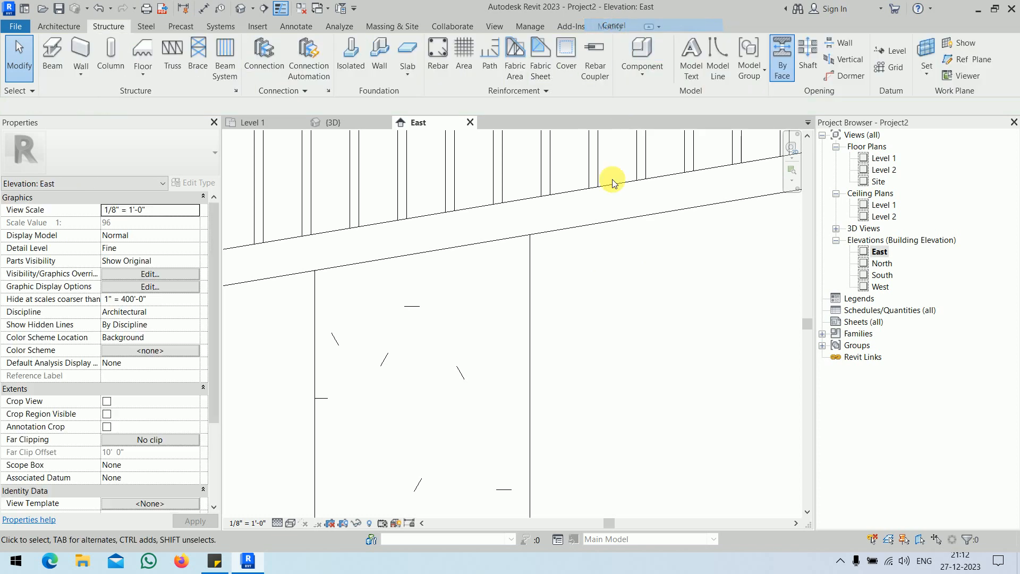
Step: Return to the 3D view and examine how the cut column meets the ramp's underside
{"action": "left_click", "coordinate": [333, 122]}
{"action": "middle_click_drag", "start_coordinate": [501, 410], "coordinate": [640, 418], "text": "shift"}
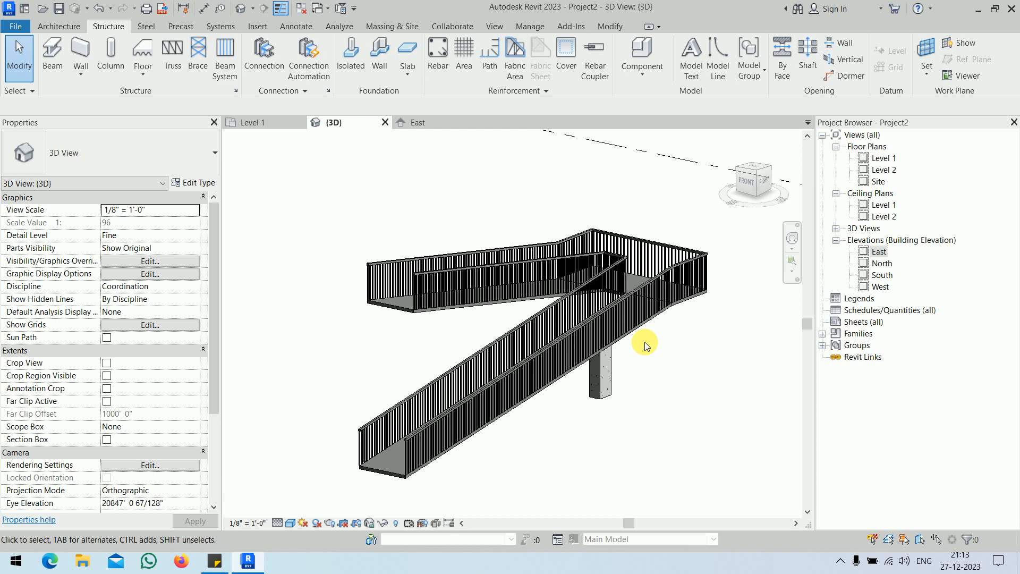
{"action": "scroll", "coordinate": [645, 342], "scroll_direction": "up", "scroll_amount": 4}
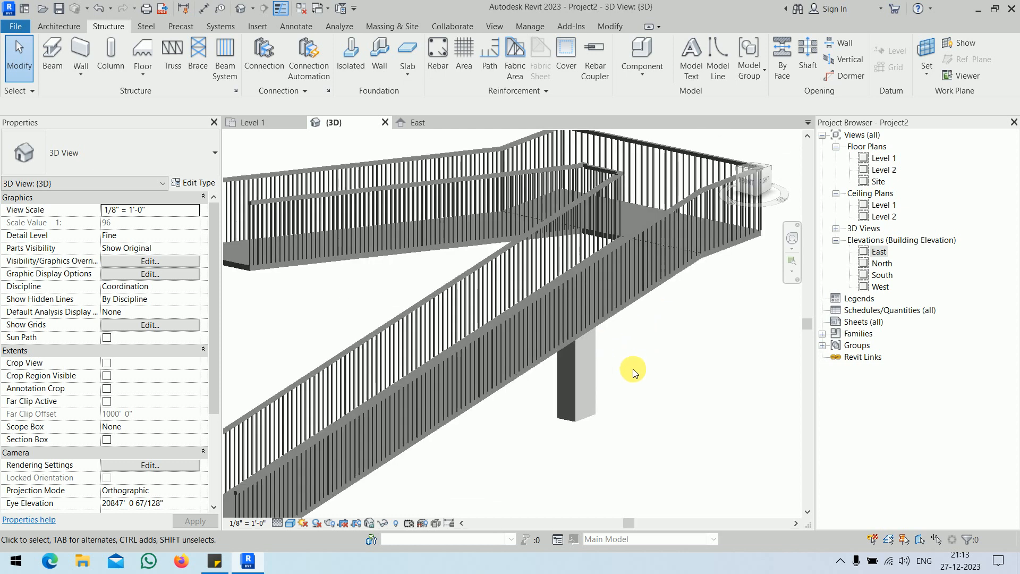
{"action": "middle_click_drag", "start_coordinate": [617, 326], "coordinate": [633, 355], "text": "shift"}
{"action": "scroll", "coordinate": [649, 359], "scroll_direction": "down", "scroll_amount": 5}
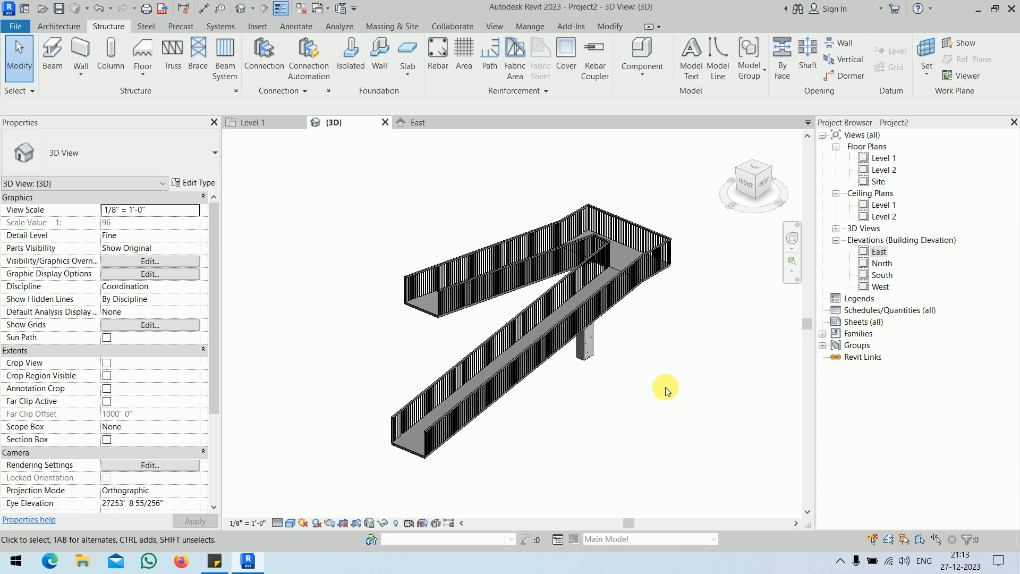
{"action": "left_click", "coordinate": [884, 159]}
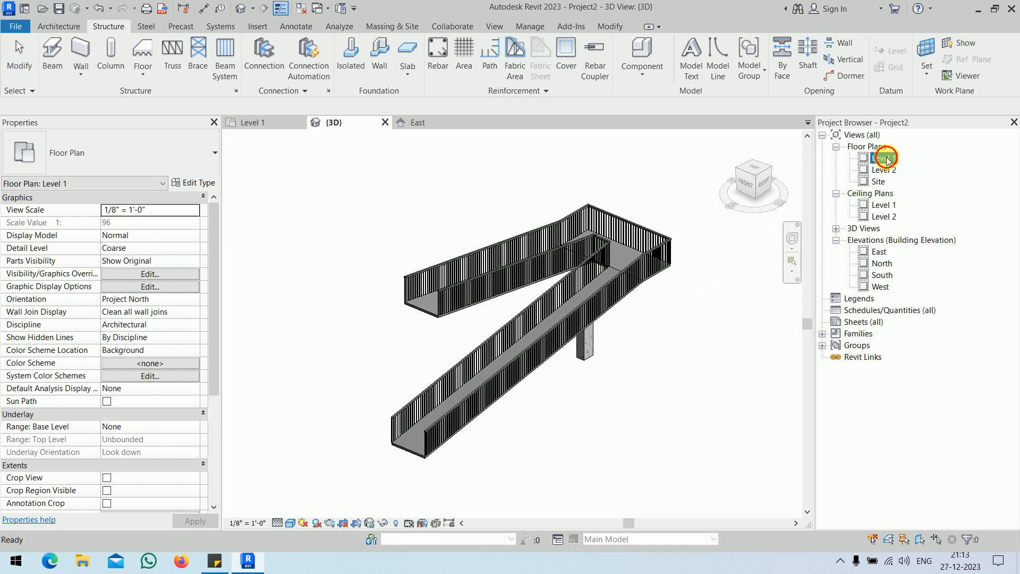
{"action": "double_click", "coordinate": [884, 158]}
{"action": "left_click", "coordinate": [326, 123]}
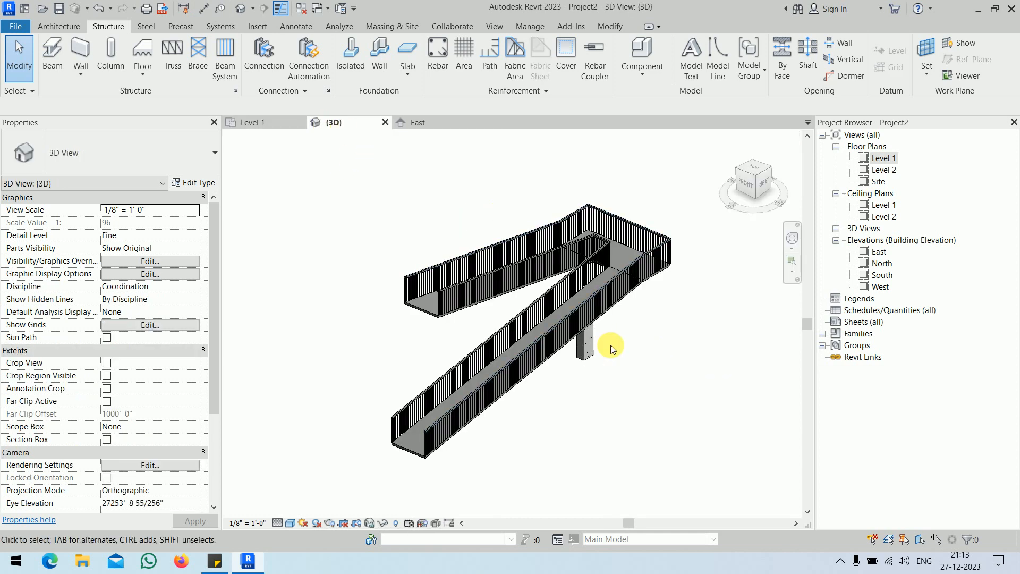
Step: Try the Handrail - Pipe, Guardrail - Rectangular and Guardrail - Pipe types on the ramp's outer railing
{"action": "middle_click_drag", "start_coordinate": [681, 403], "coordinate": [685, 289], "text": "shift"}
{"action": "left_click", "coordinate": [663, 232]}
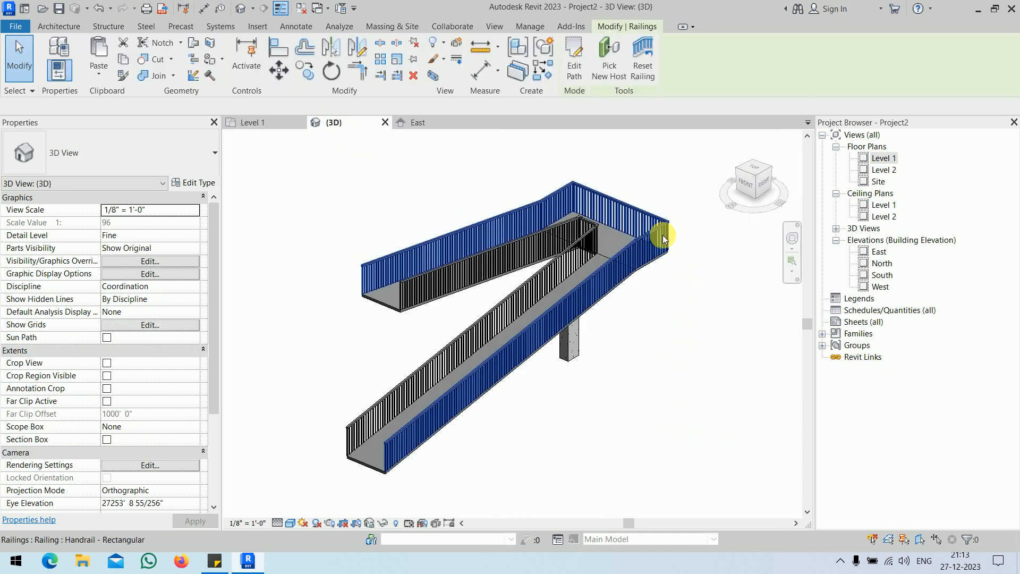
{"action": "left_click", "coordinate": [138, 148]}
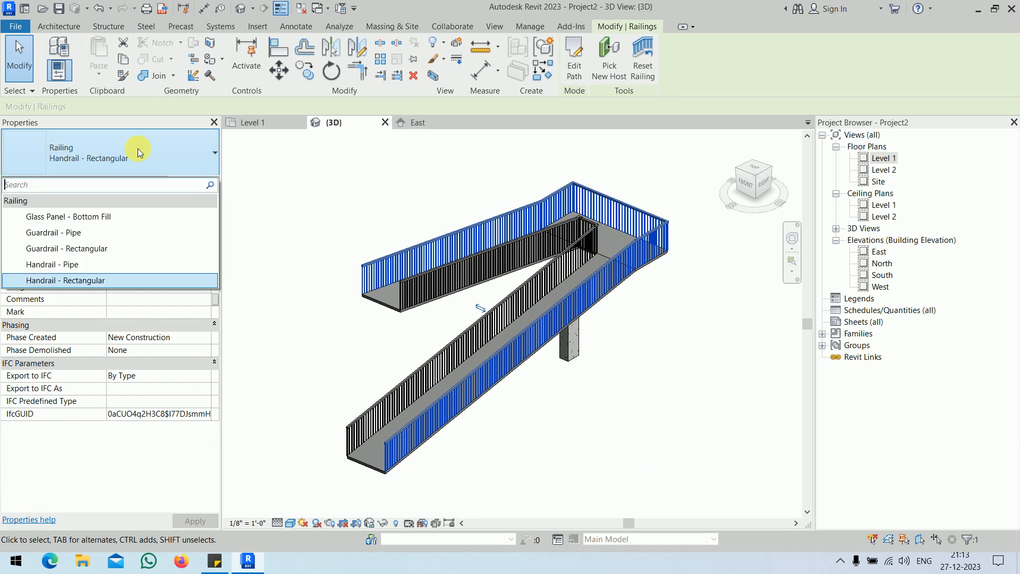
{"action": "left_click", "coordinate": [111, 262]}
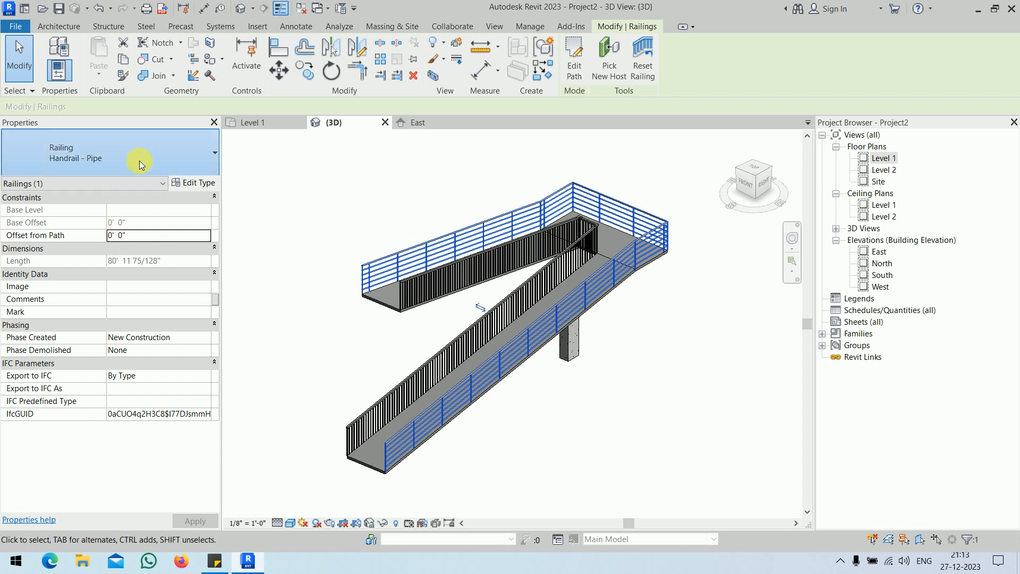
{"action": "left_click", "coordinate": [139, 159]}
{"action": "left_click", "coordinate": [105, 247]}
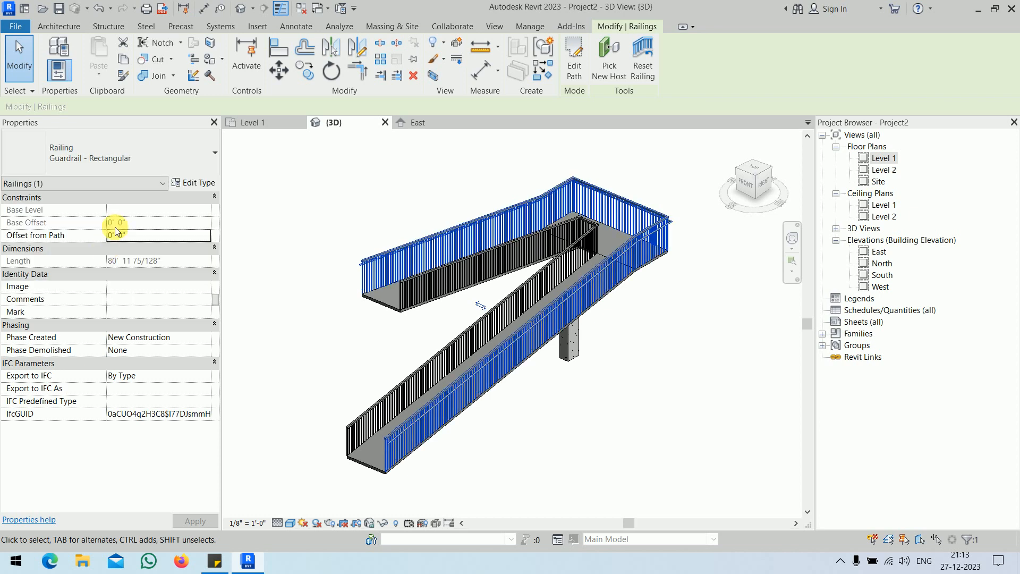
{"action": "left_click", "coordinate": [145, 156]}
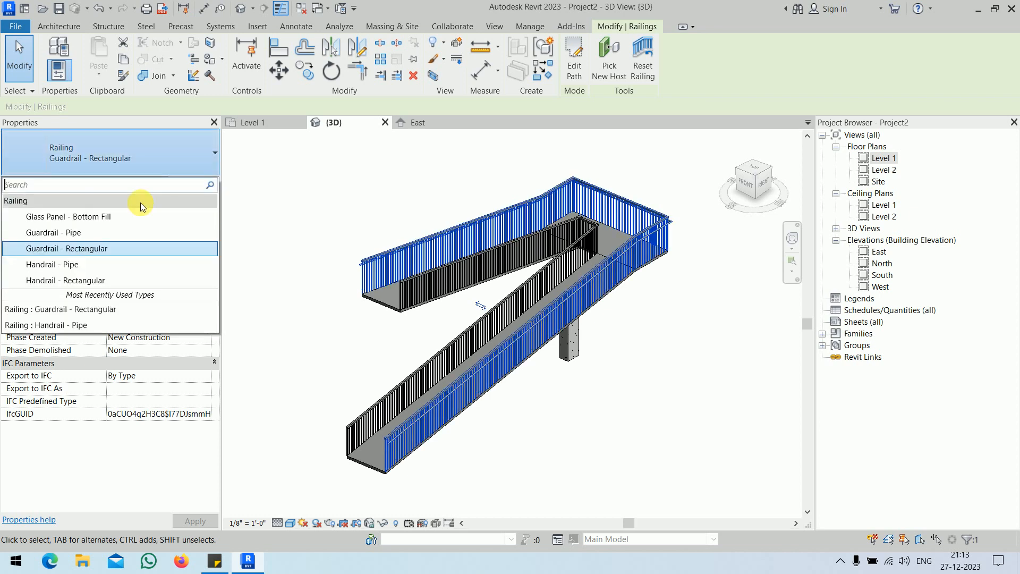
{"action": "left_click", "coordinate": [116, 232]}
Step: Change the ramp's outer railing to the Glass Panel - Bottom Fill type and deselect it
{"action": "left_click", "coordinate": [160, 157]}
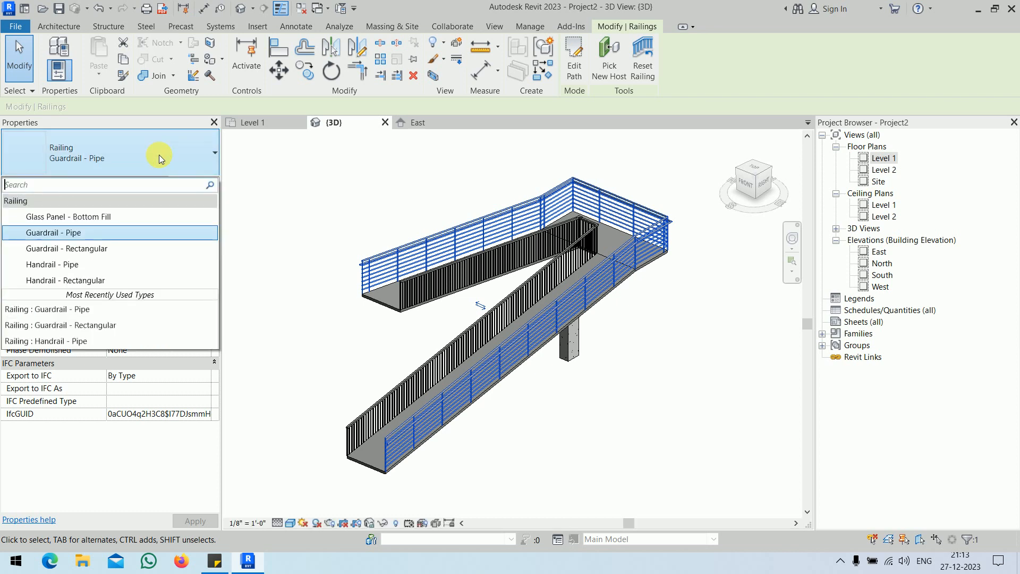
{"action": "left_click", "coordinate": [702, 440]}
{"action": "mouse_move", "coordinate": [696, 439]}
{"action": "middle_mouse_down", "text": "shift"}
{"action": "mouse_move", "coordinate": [610, 307]}
{"action": "mouse_move", "coordinate": [677, 436]}
{"action": "middle_mouse_up", "text": "shift"}
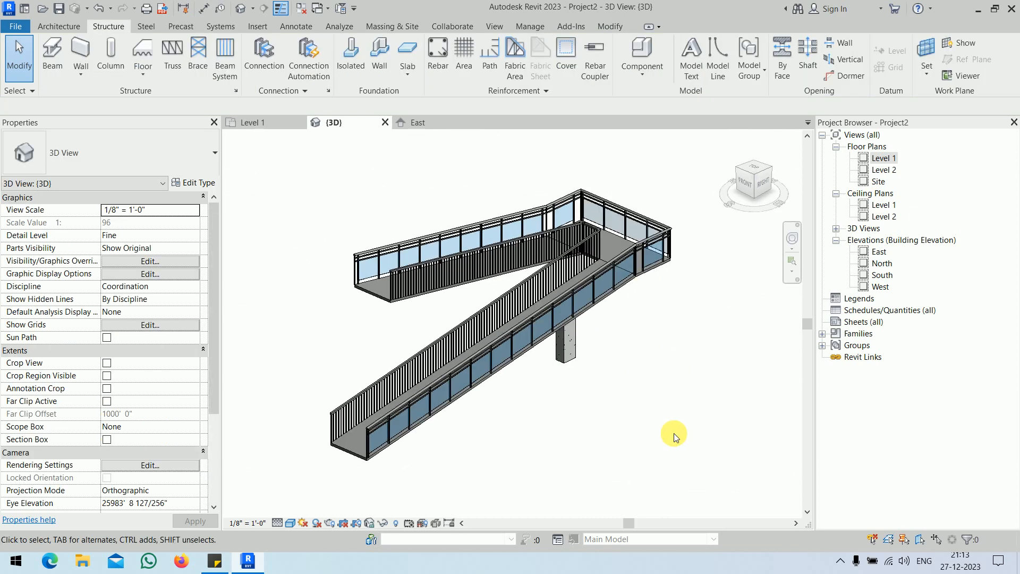